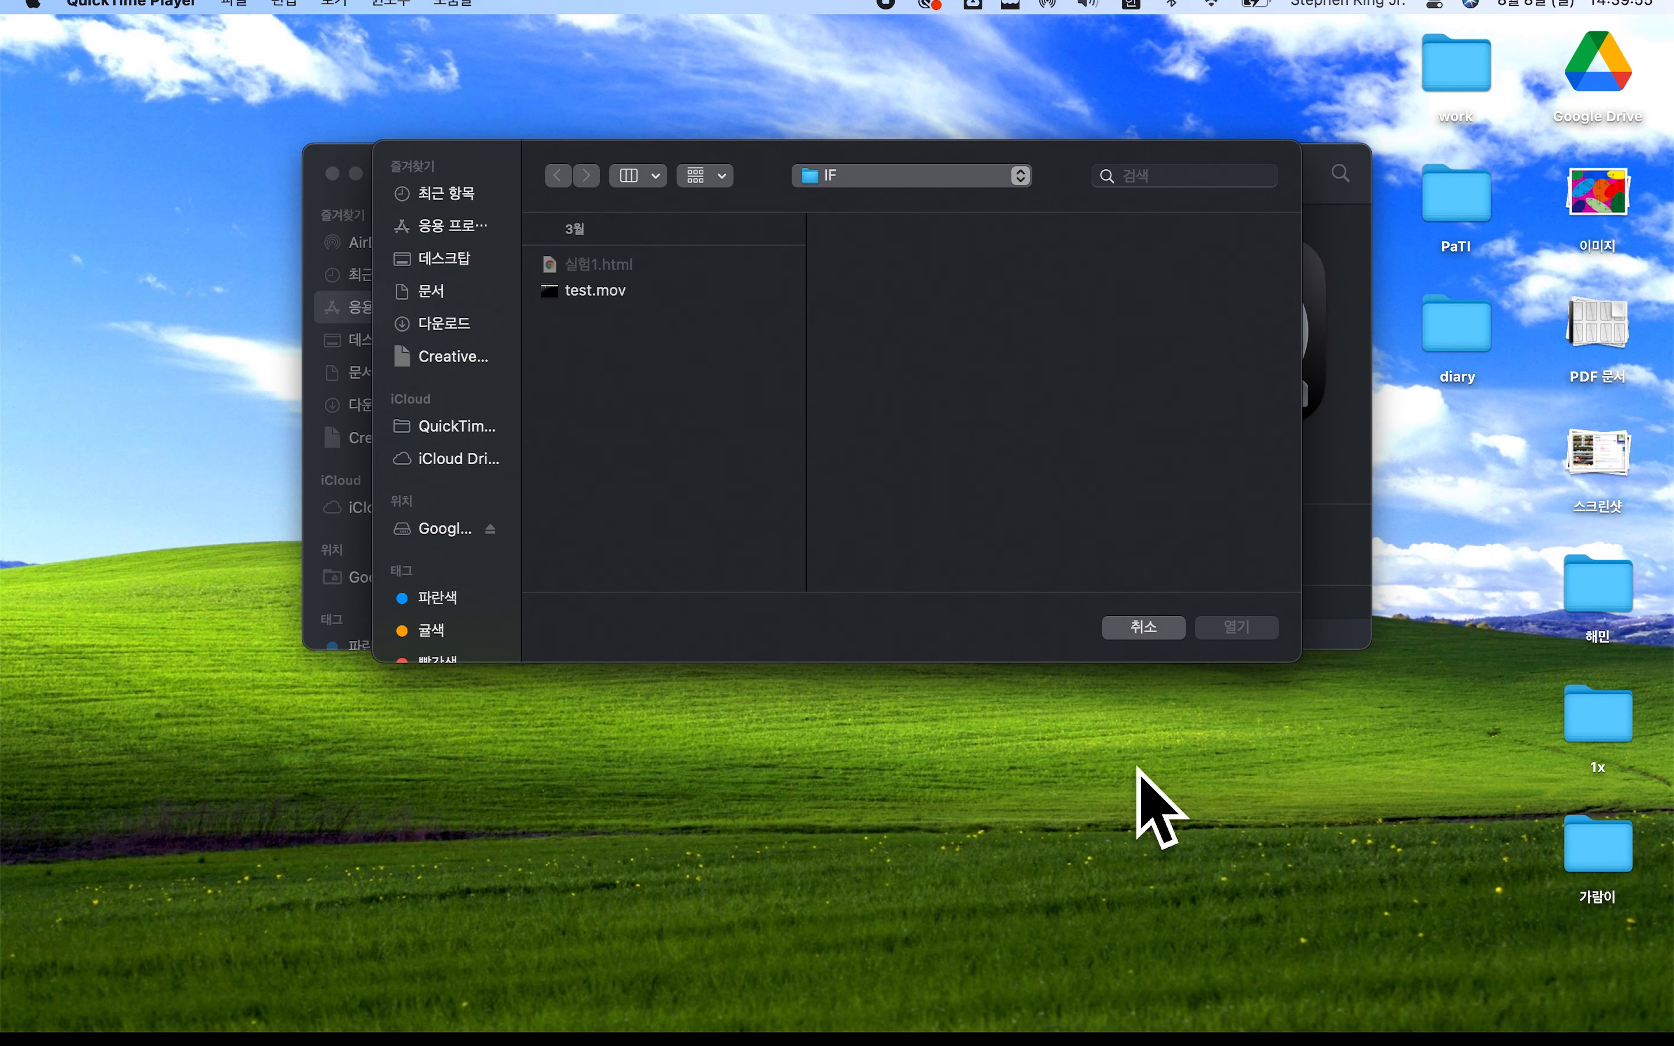
# - Launch Adobe InDesign 2021 from the installed applications
pyautogui.hotkey('ctrl', 'Down')
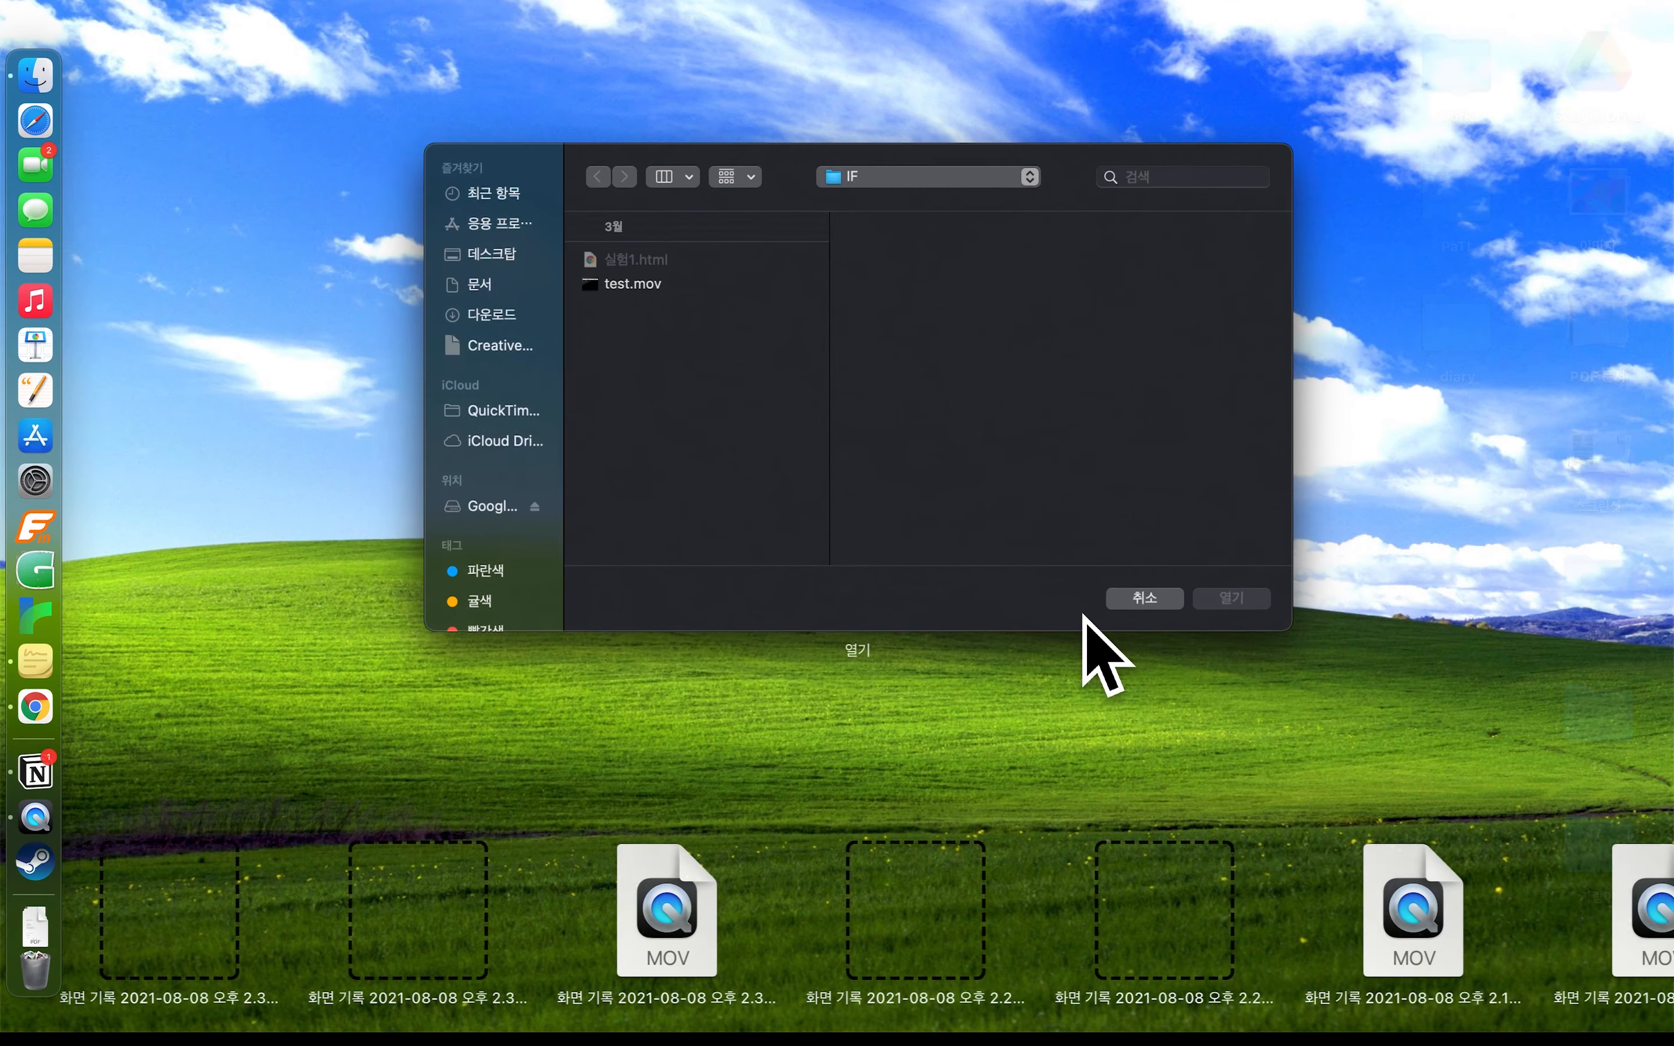
pyautogui.hotkey('ctrl', 'Down')
pyautogui.press('F4')
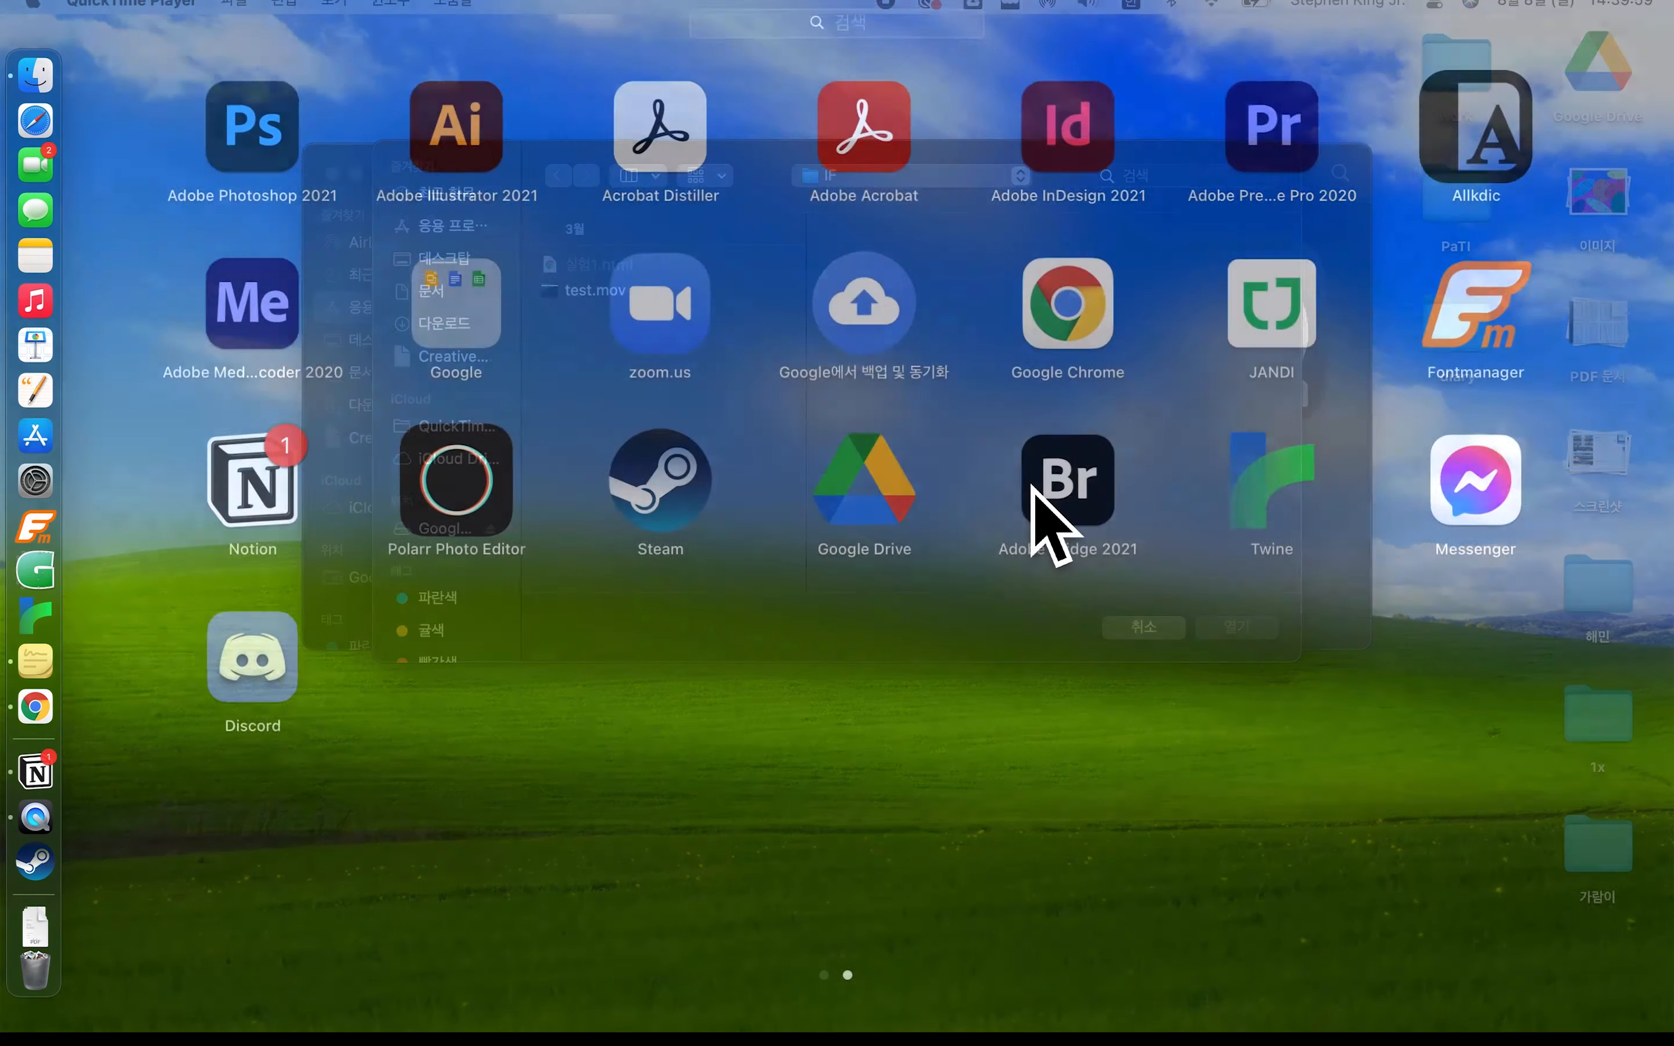
pyautogui.click(1075, 136)
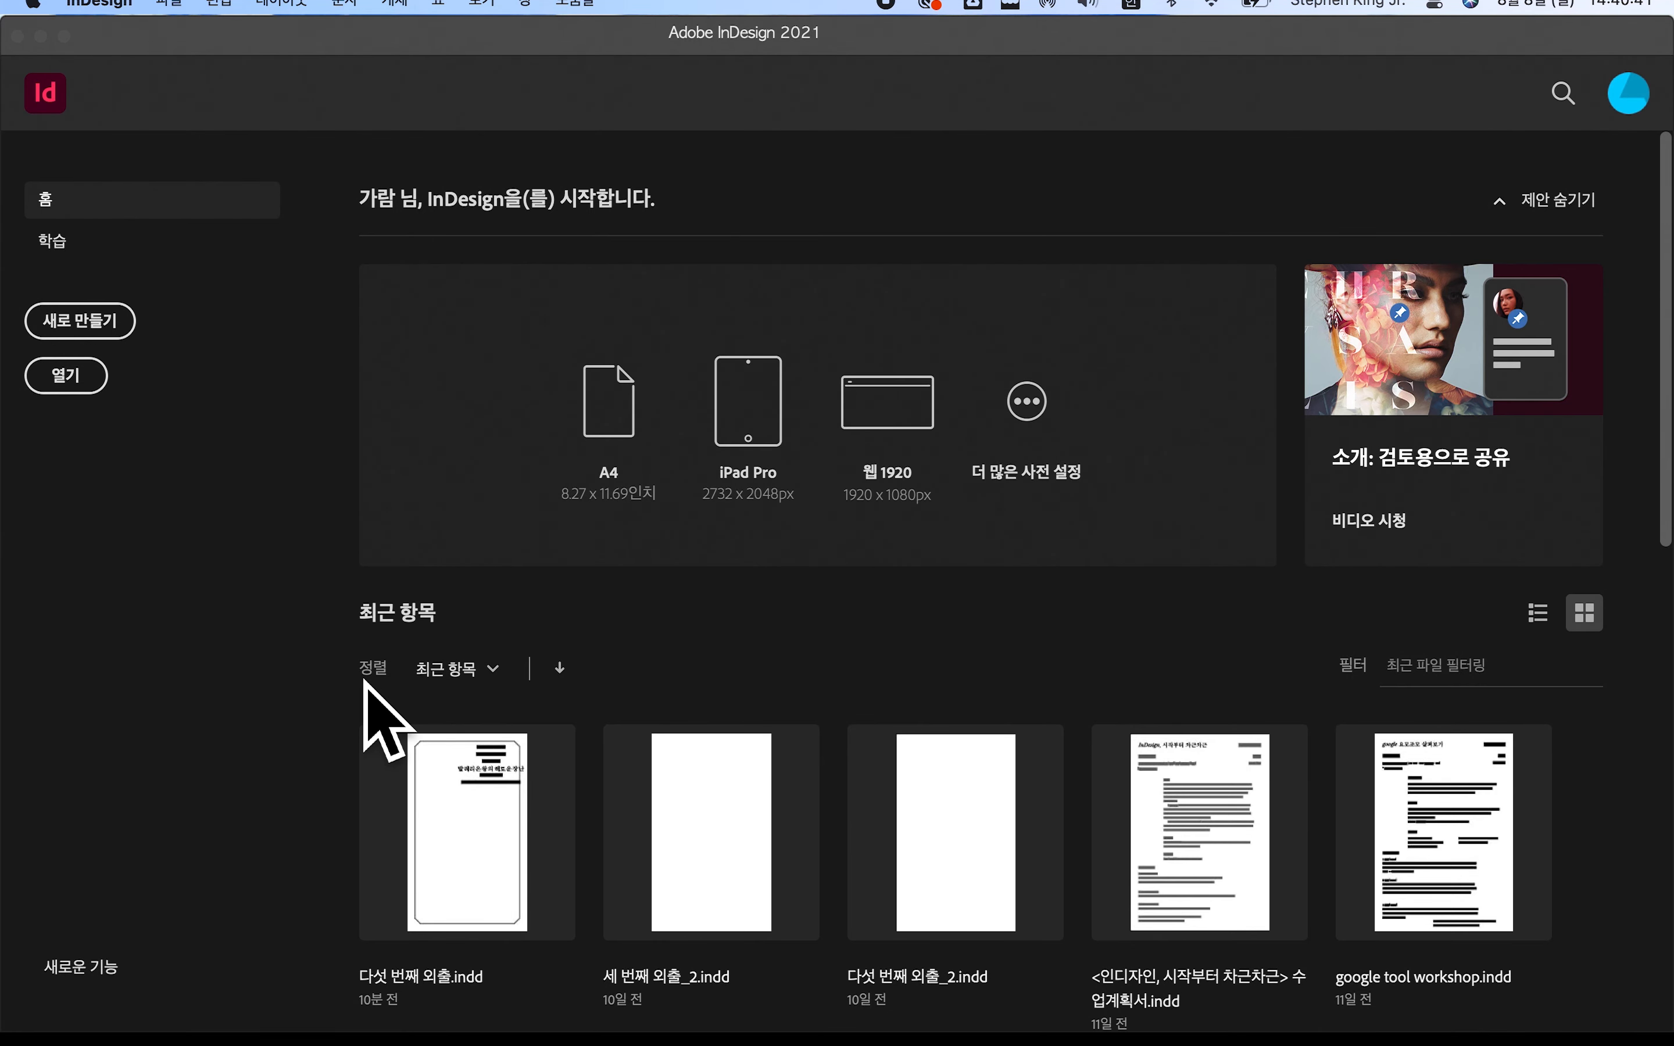
# - Look through the thumbnails of recent documents on the home screen
pyautogui.scroll(-15, 382, 721)
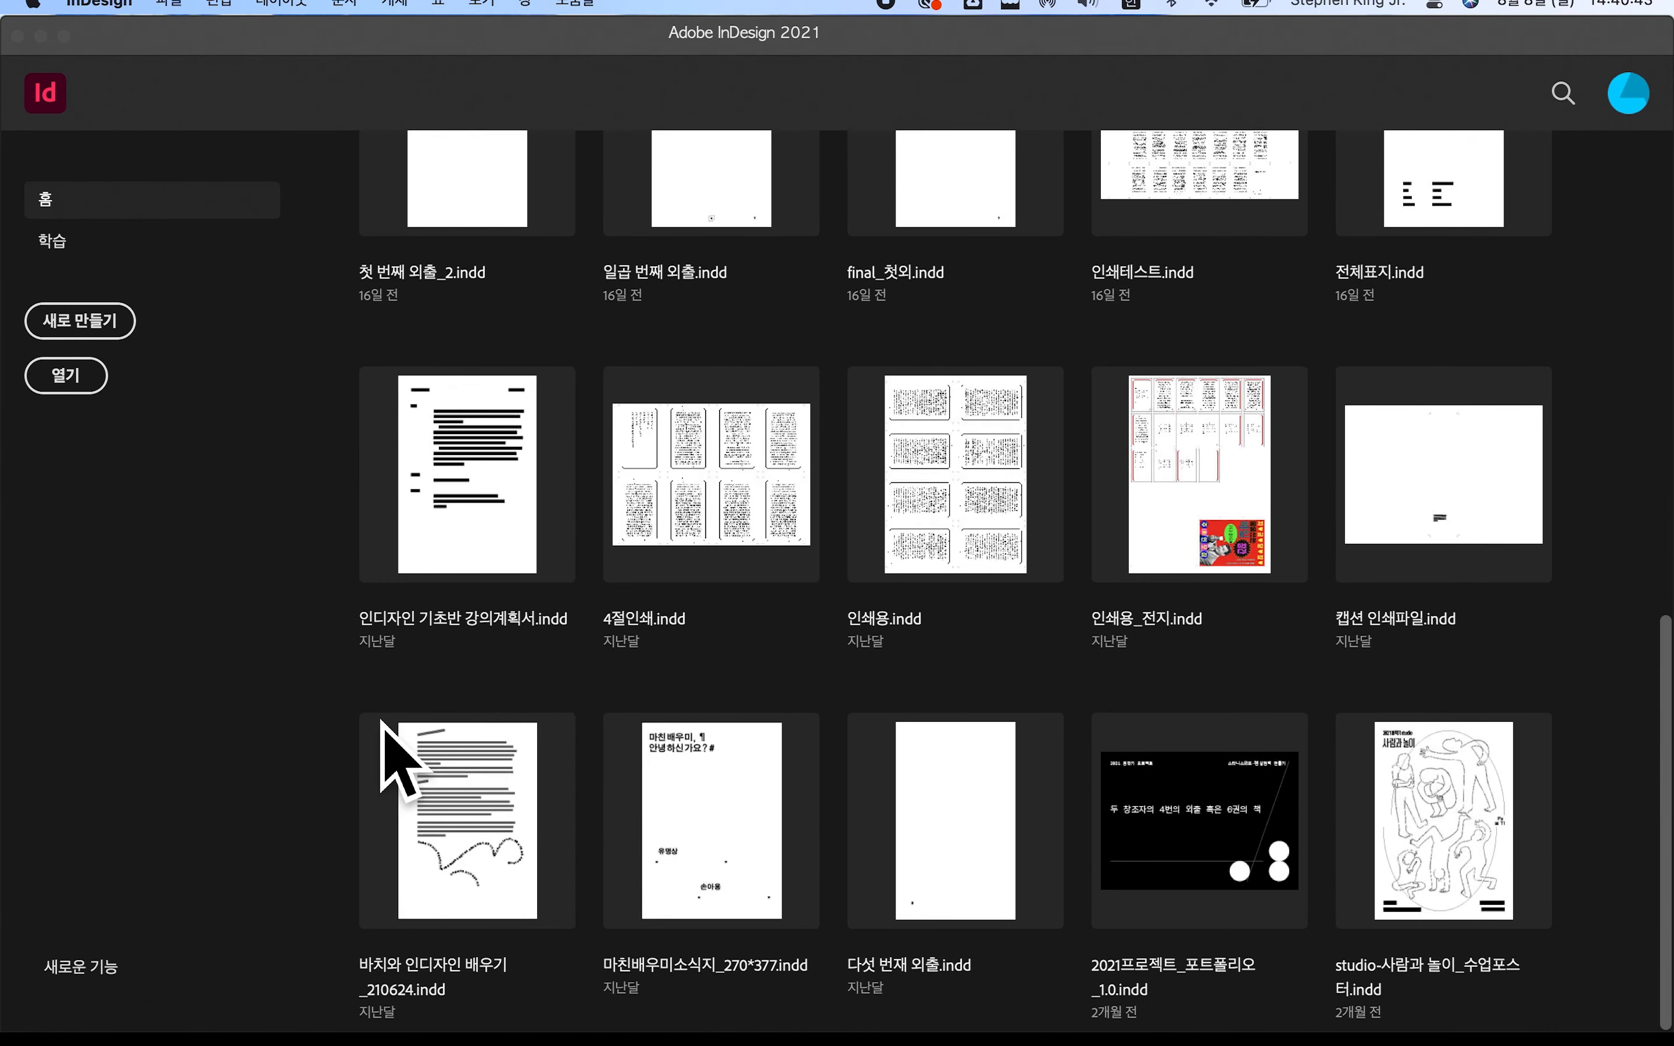
pyautogui.scroll(15, 485, 448)
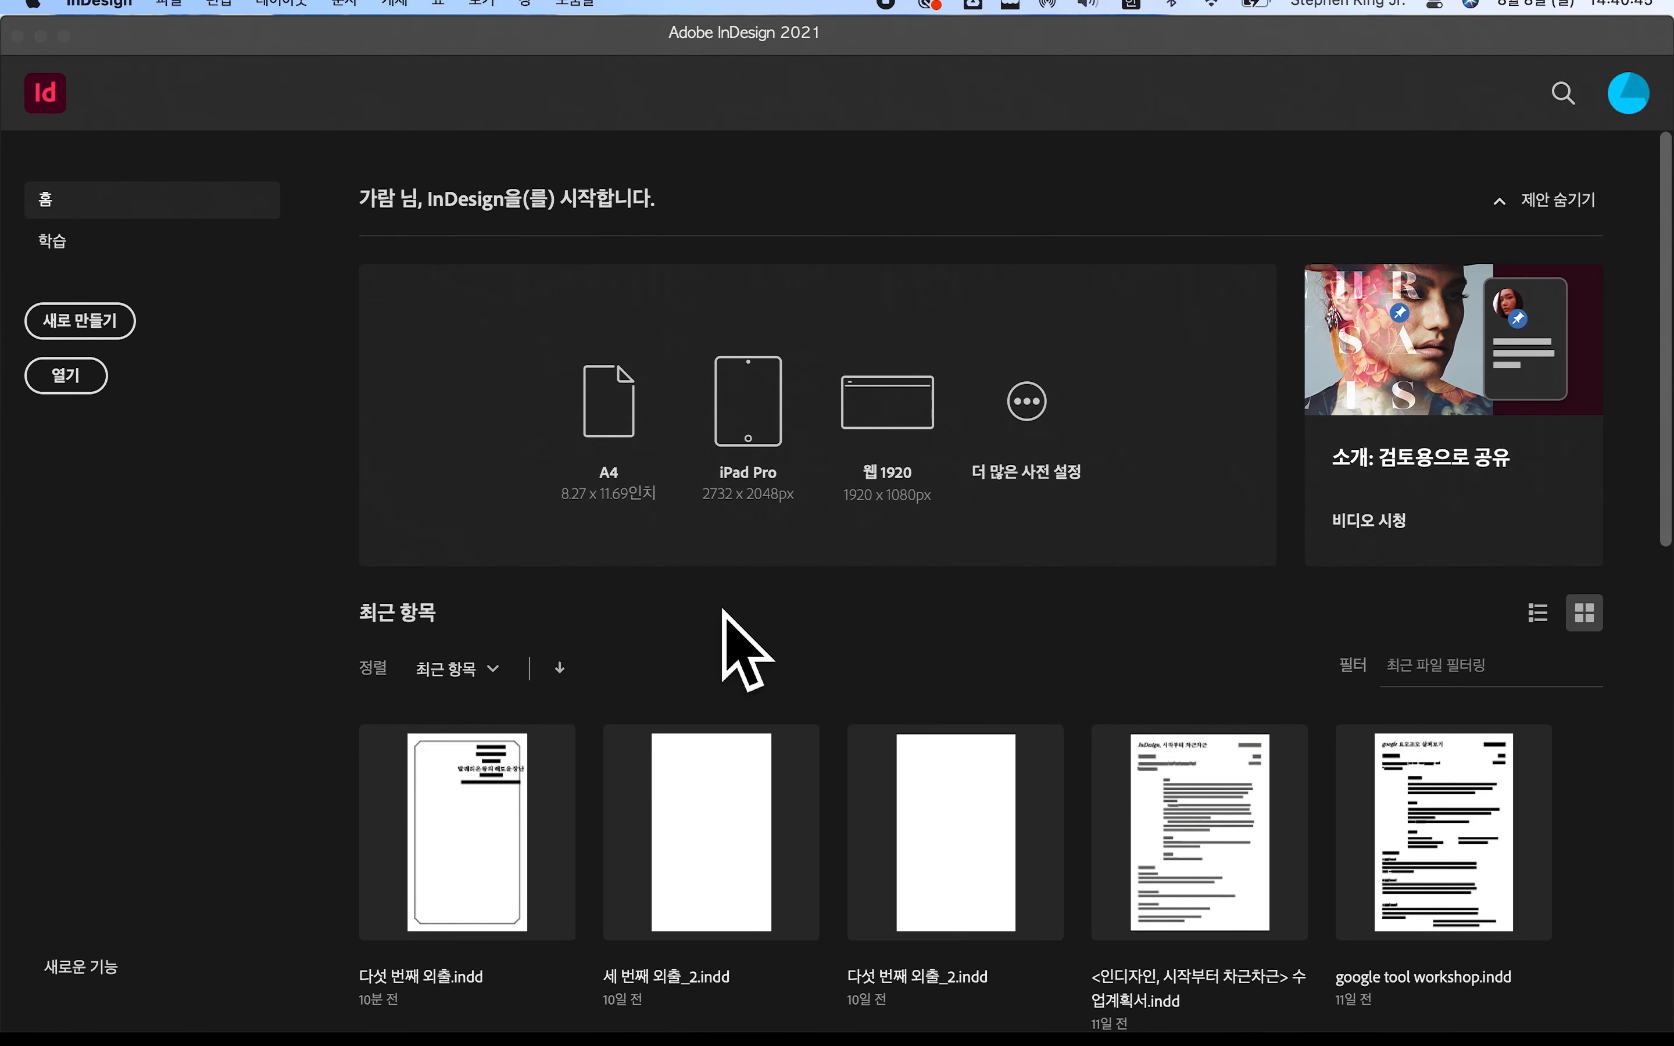
pyautogui.scroll(-8, 739, 647)
pyautogui.scroll(-5, 723, 611)
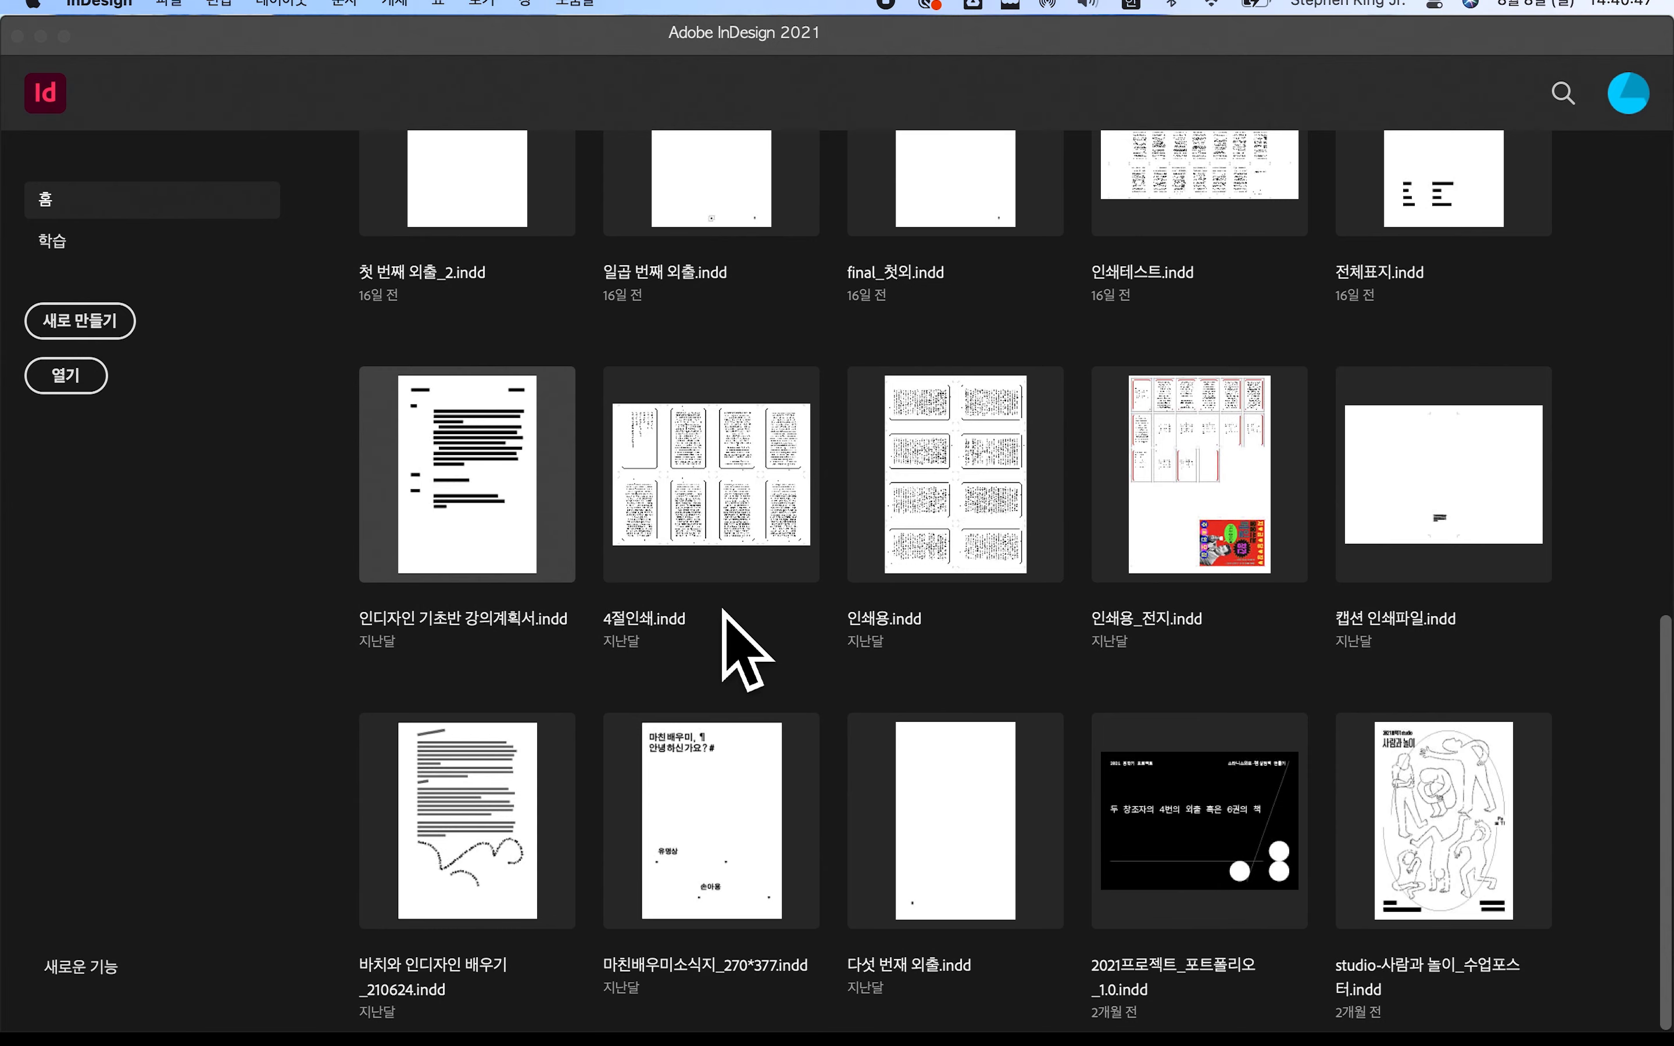
pyautogui.scroll(13, 724, 610)
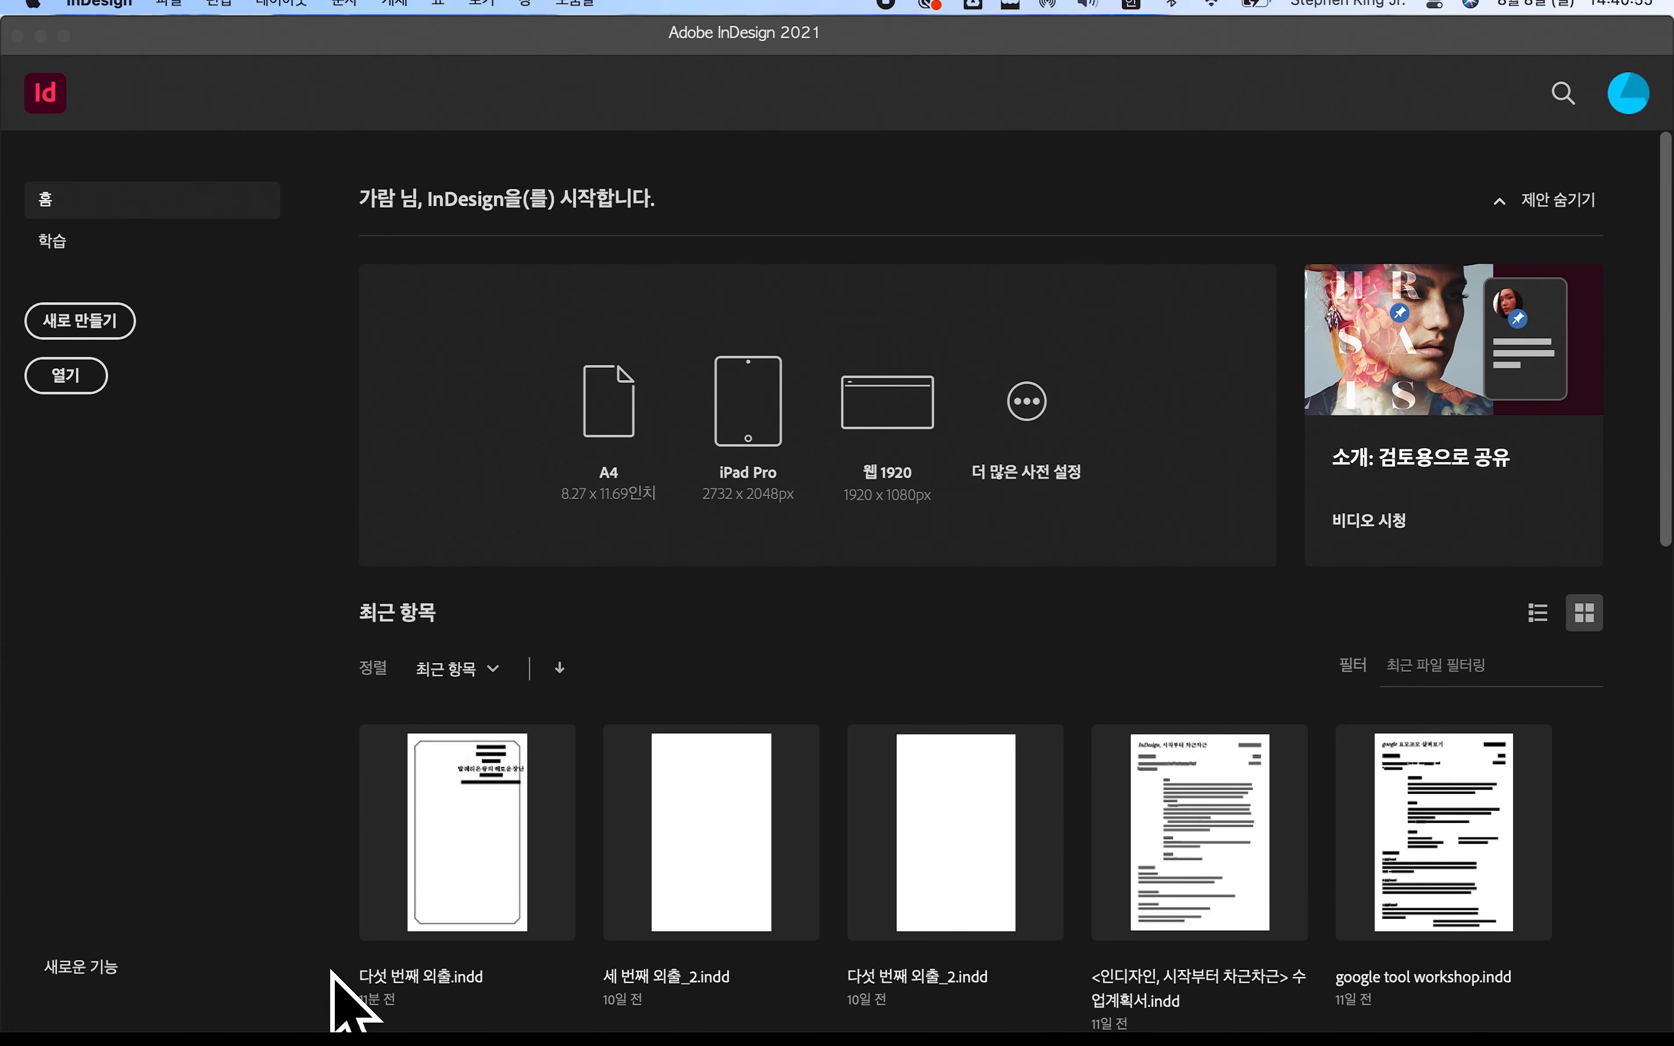
pyautogui.scroll(-10, 330, 970)
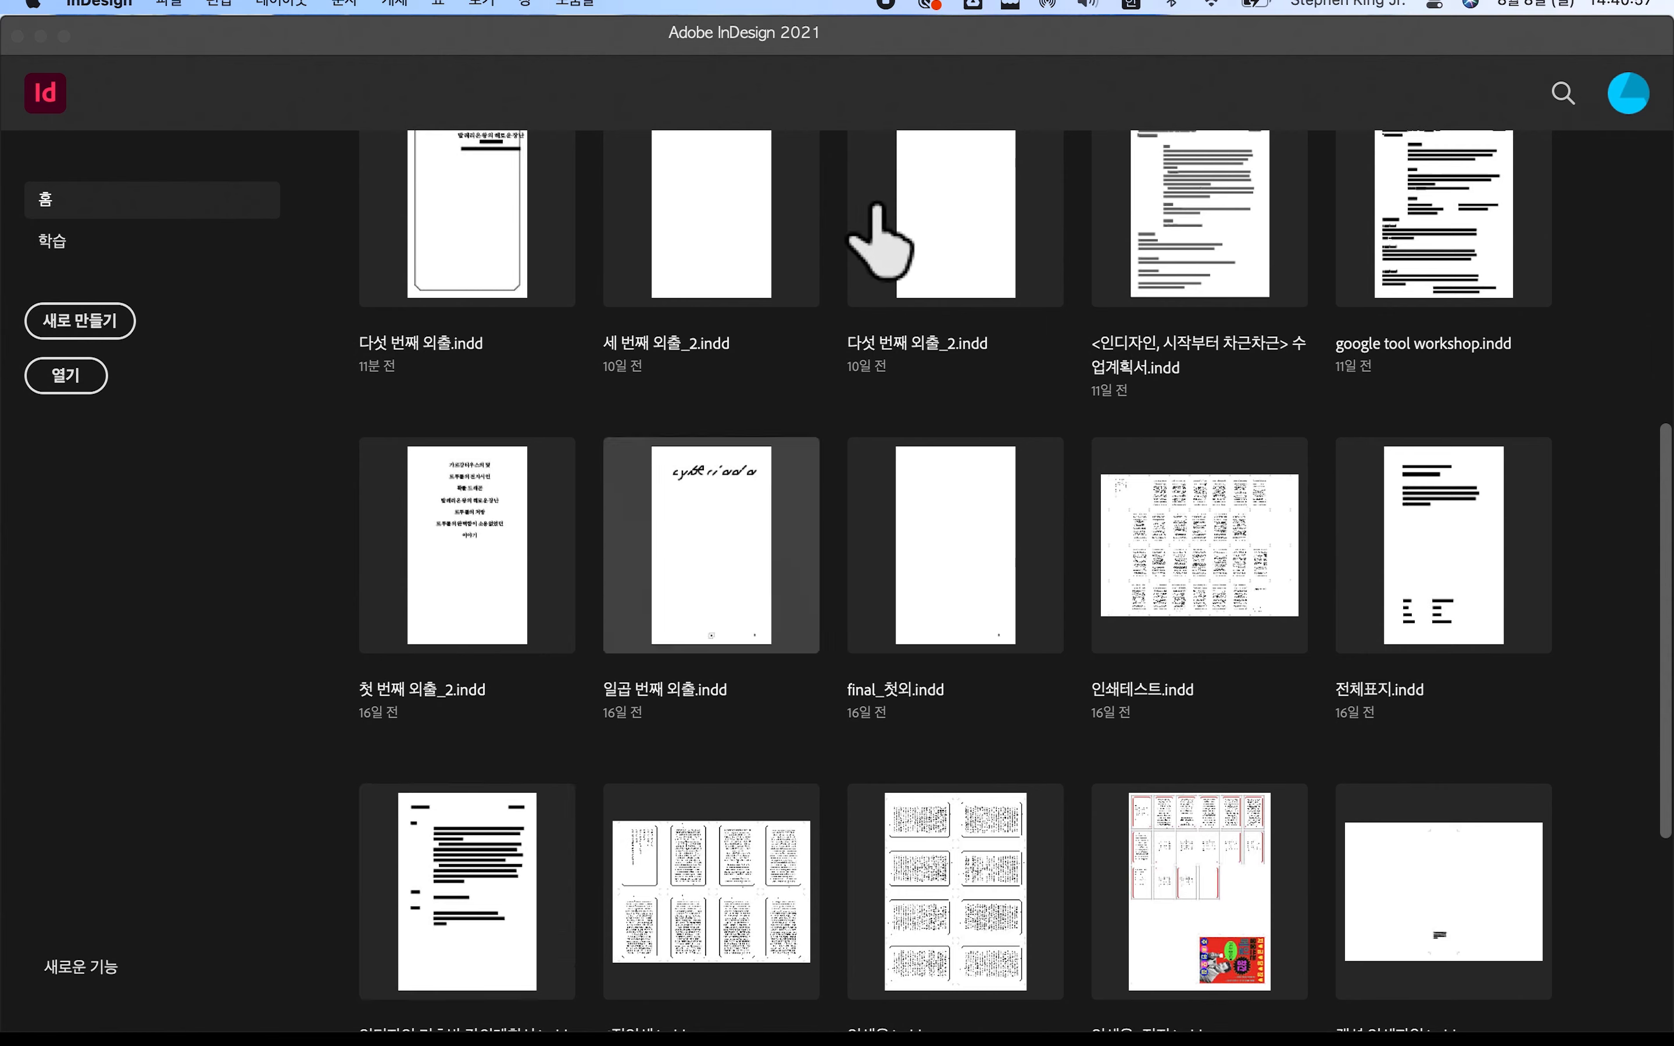
pyautogui.scroll(10, 1401, 554)
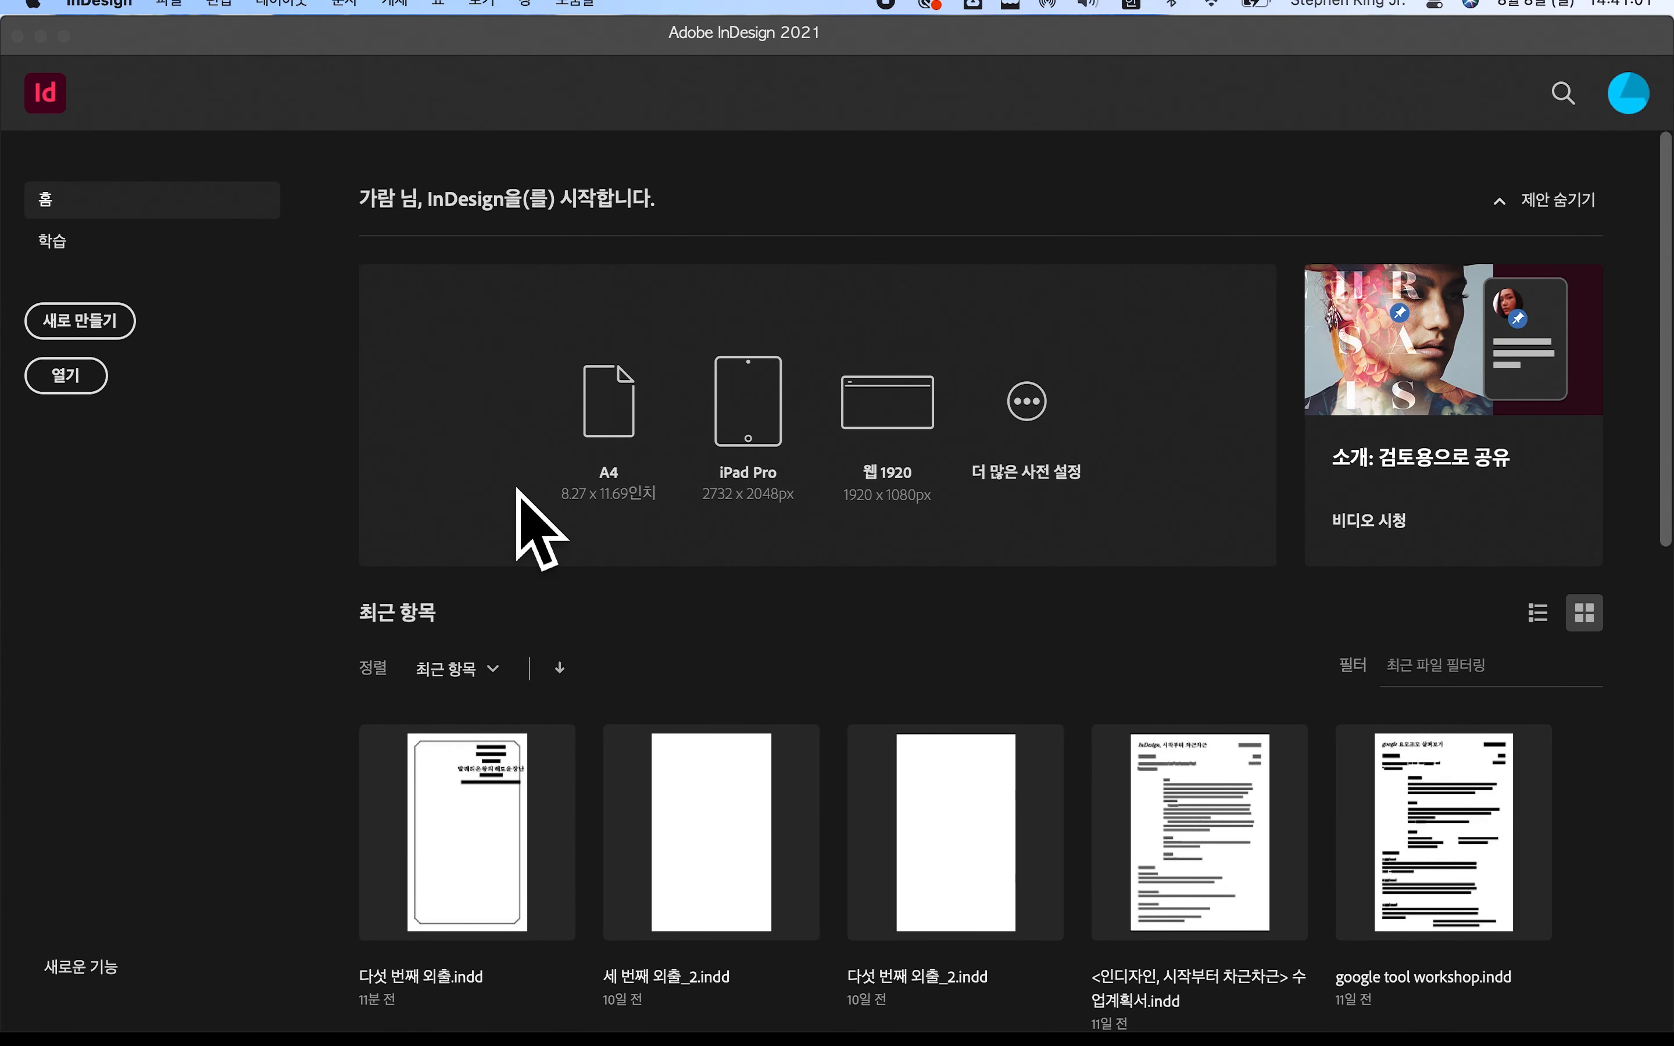
pyautogui.click(181, 4)
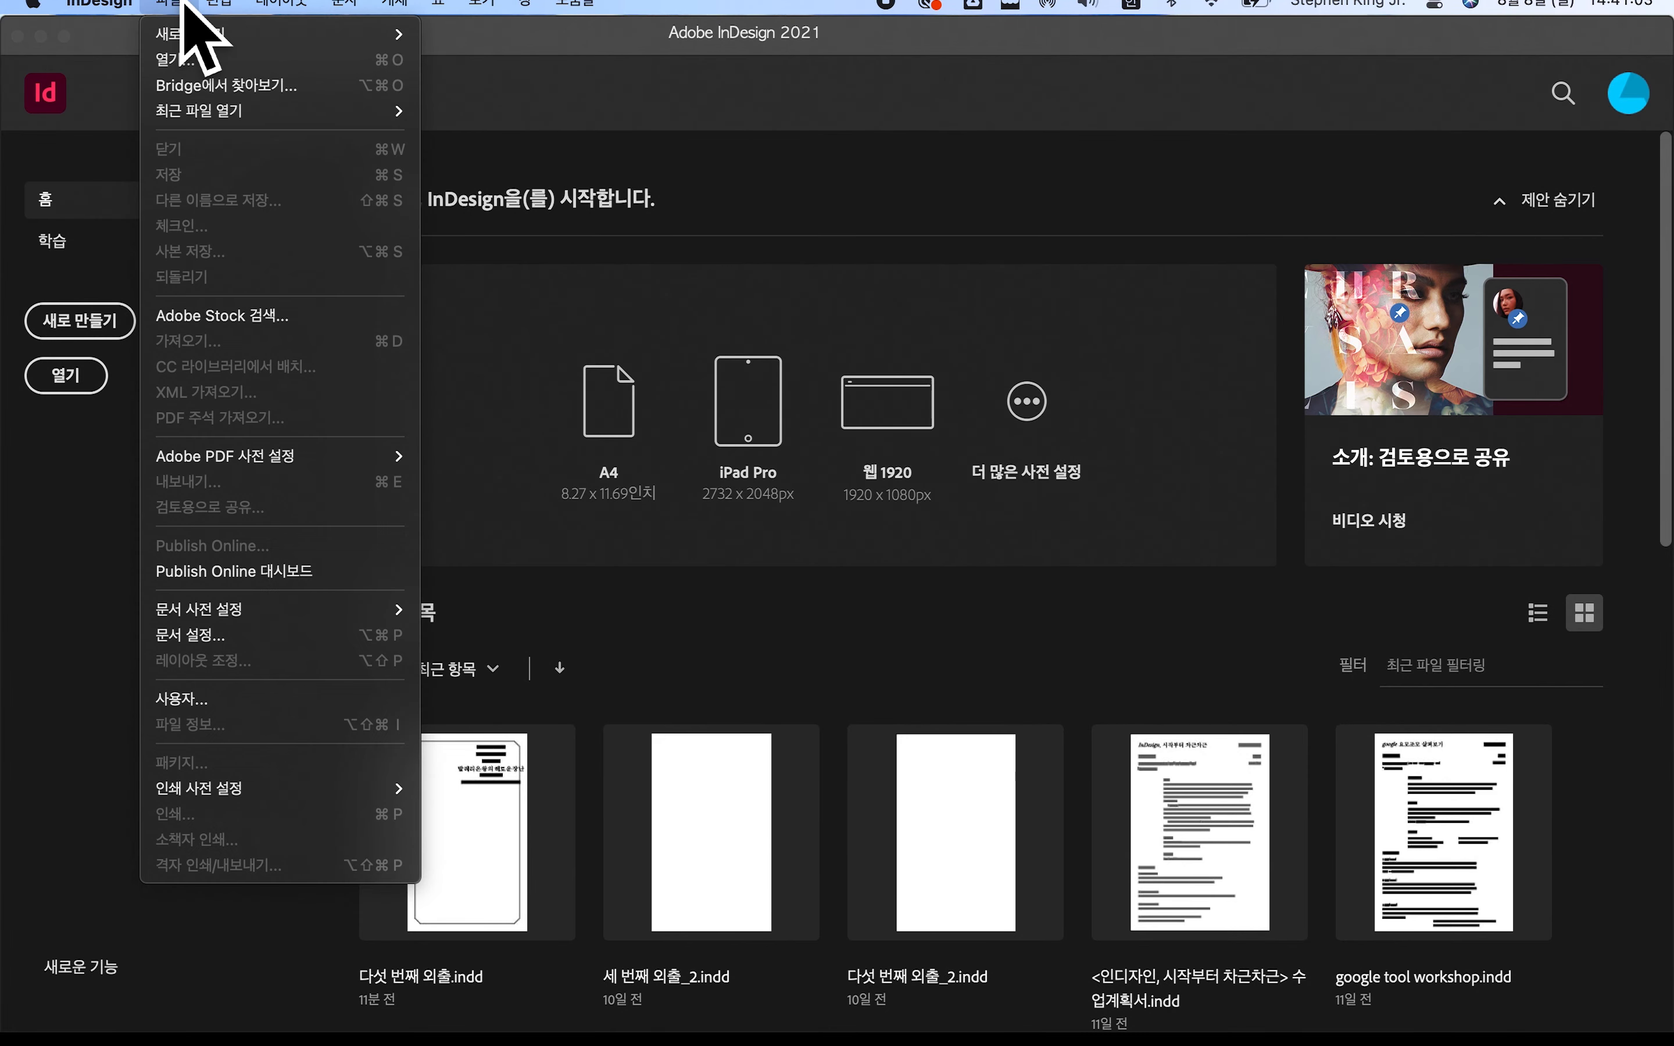
pyautogui.moveTo(227, 5)
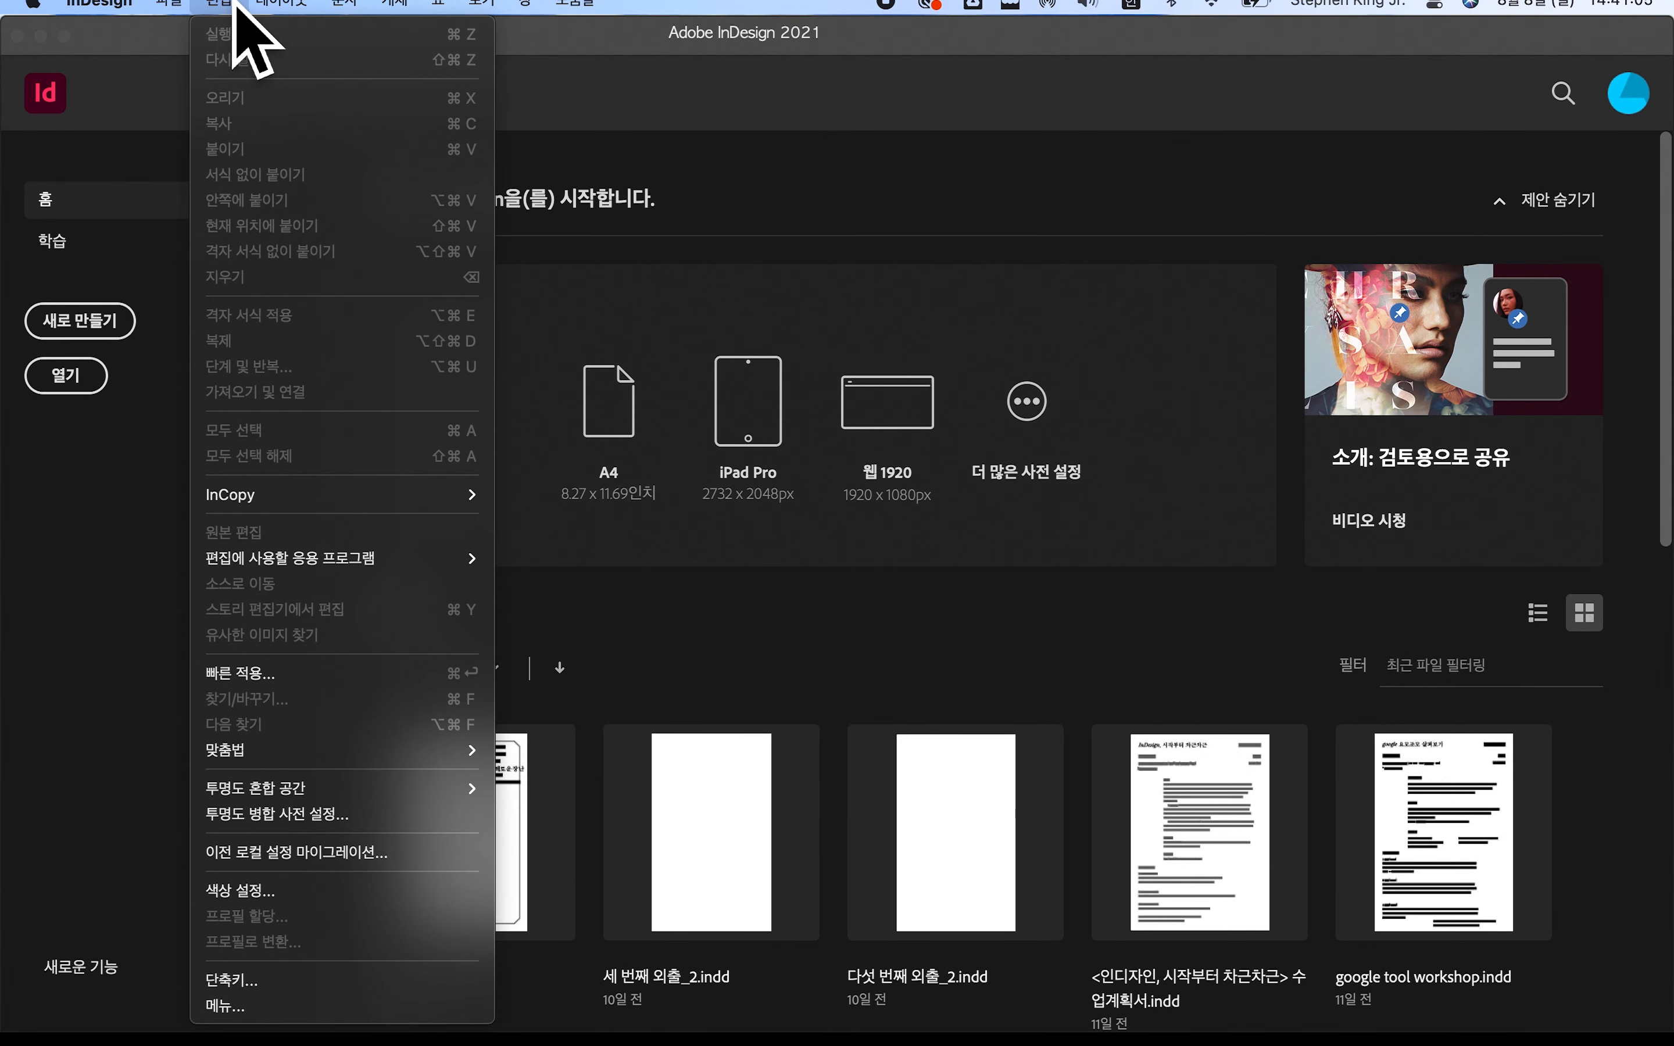
pyautogui.moveTo(441, 8)
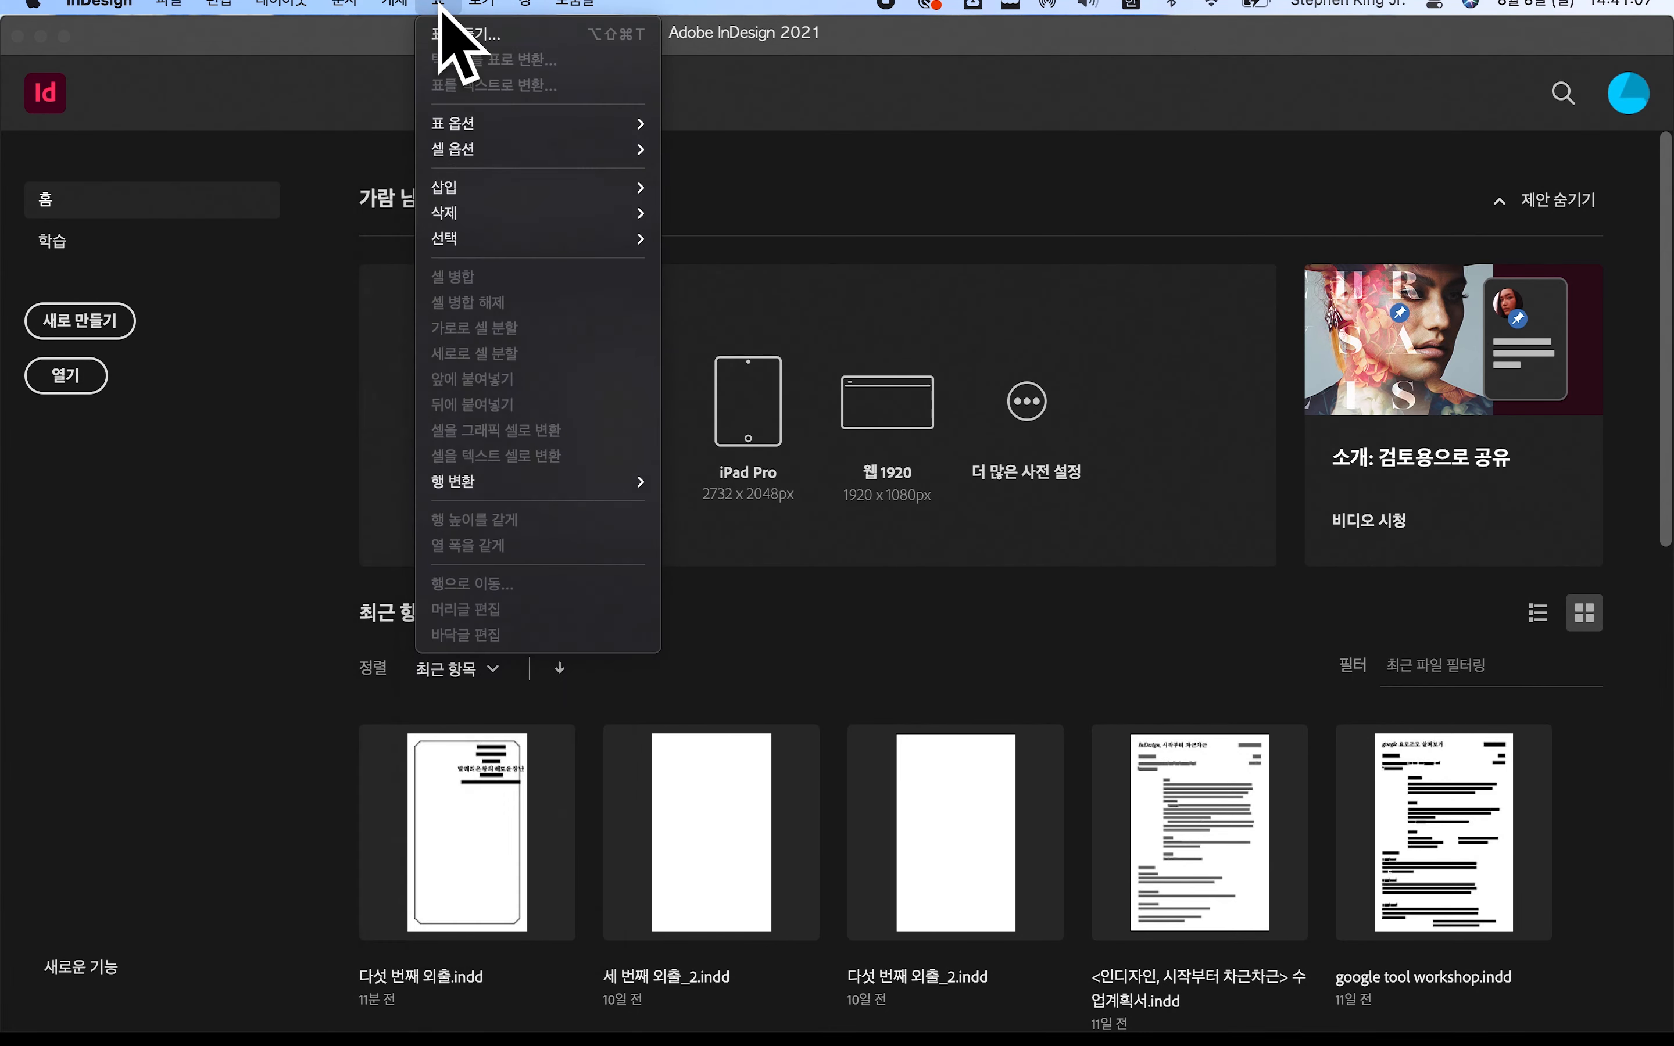
pyautogui.moveTo(546, 11)
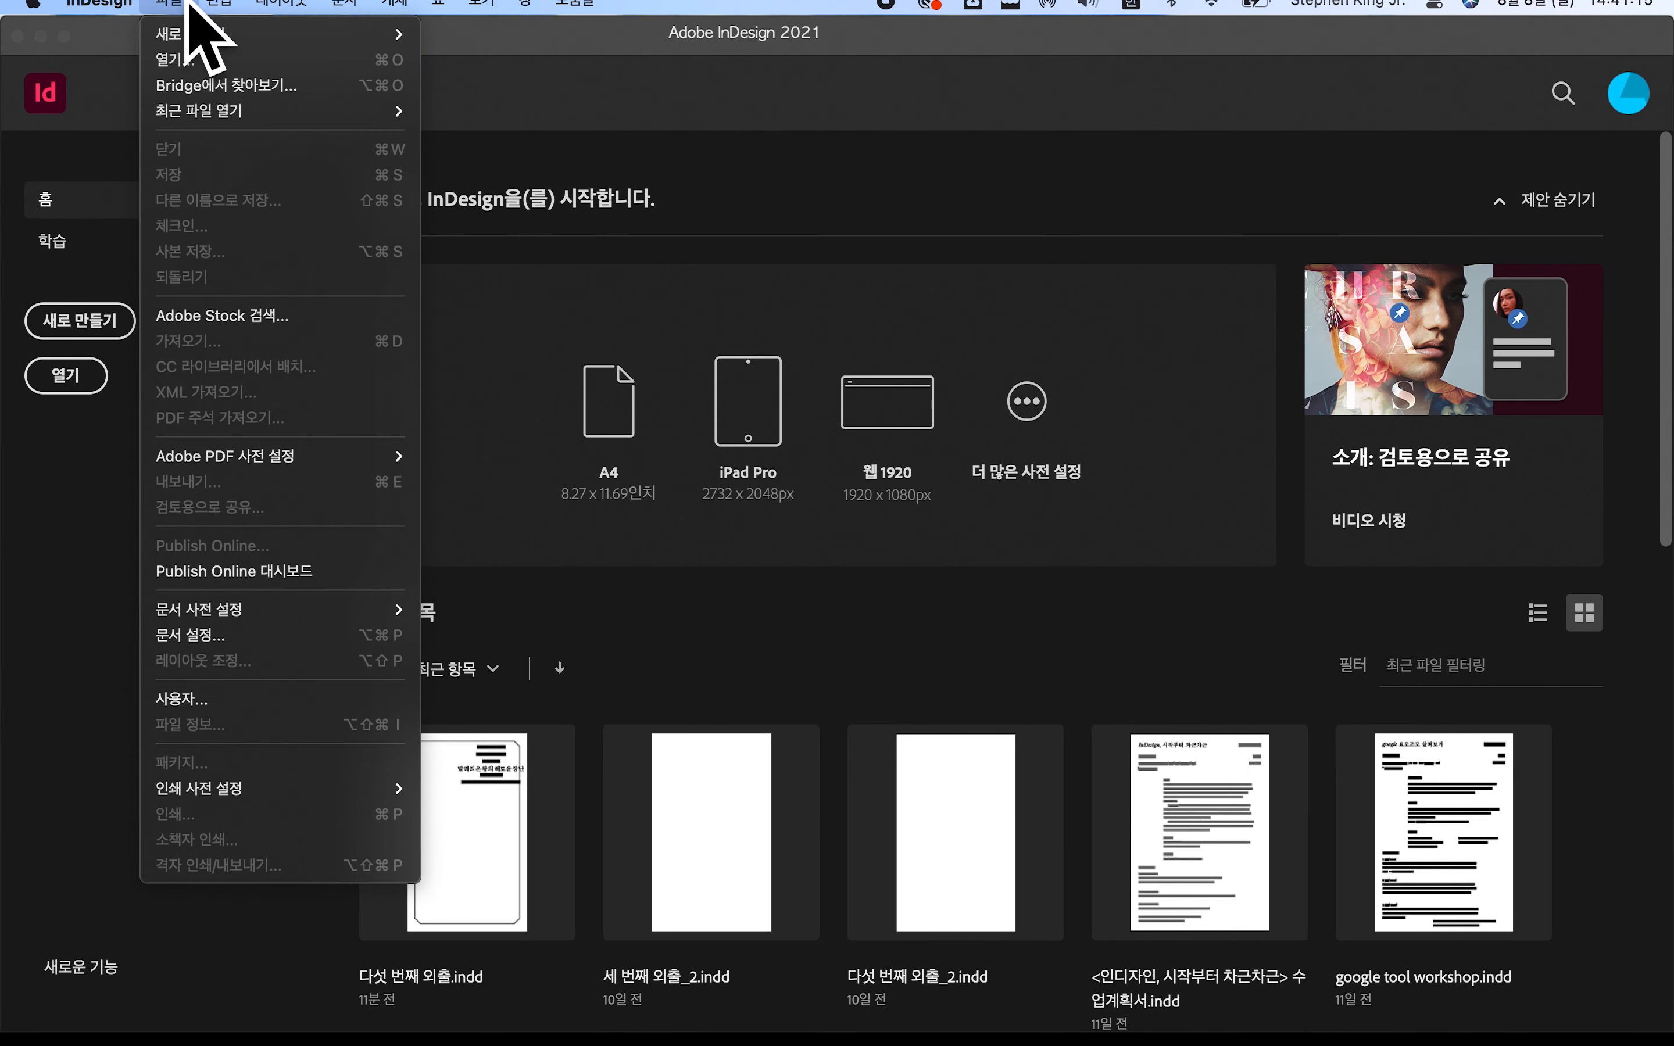
# - Browse the Documents, Desktop and Applications folders for a file to open, and leave without opening one
pyautogui.moveTo(199, 46)
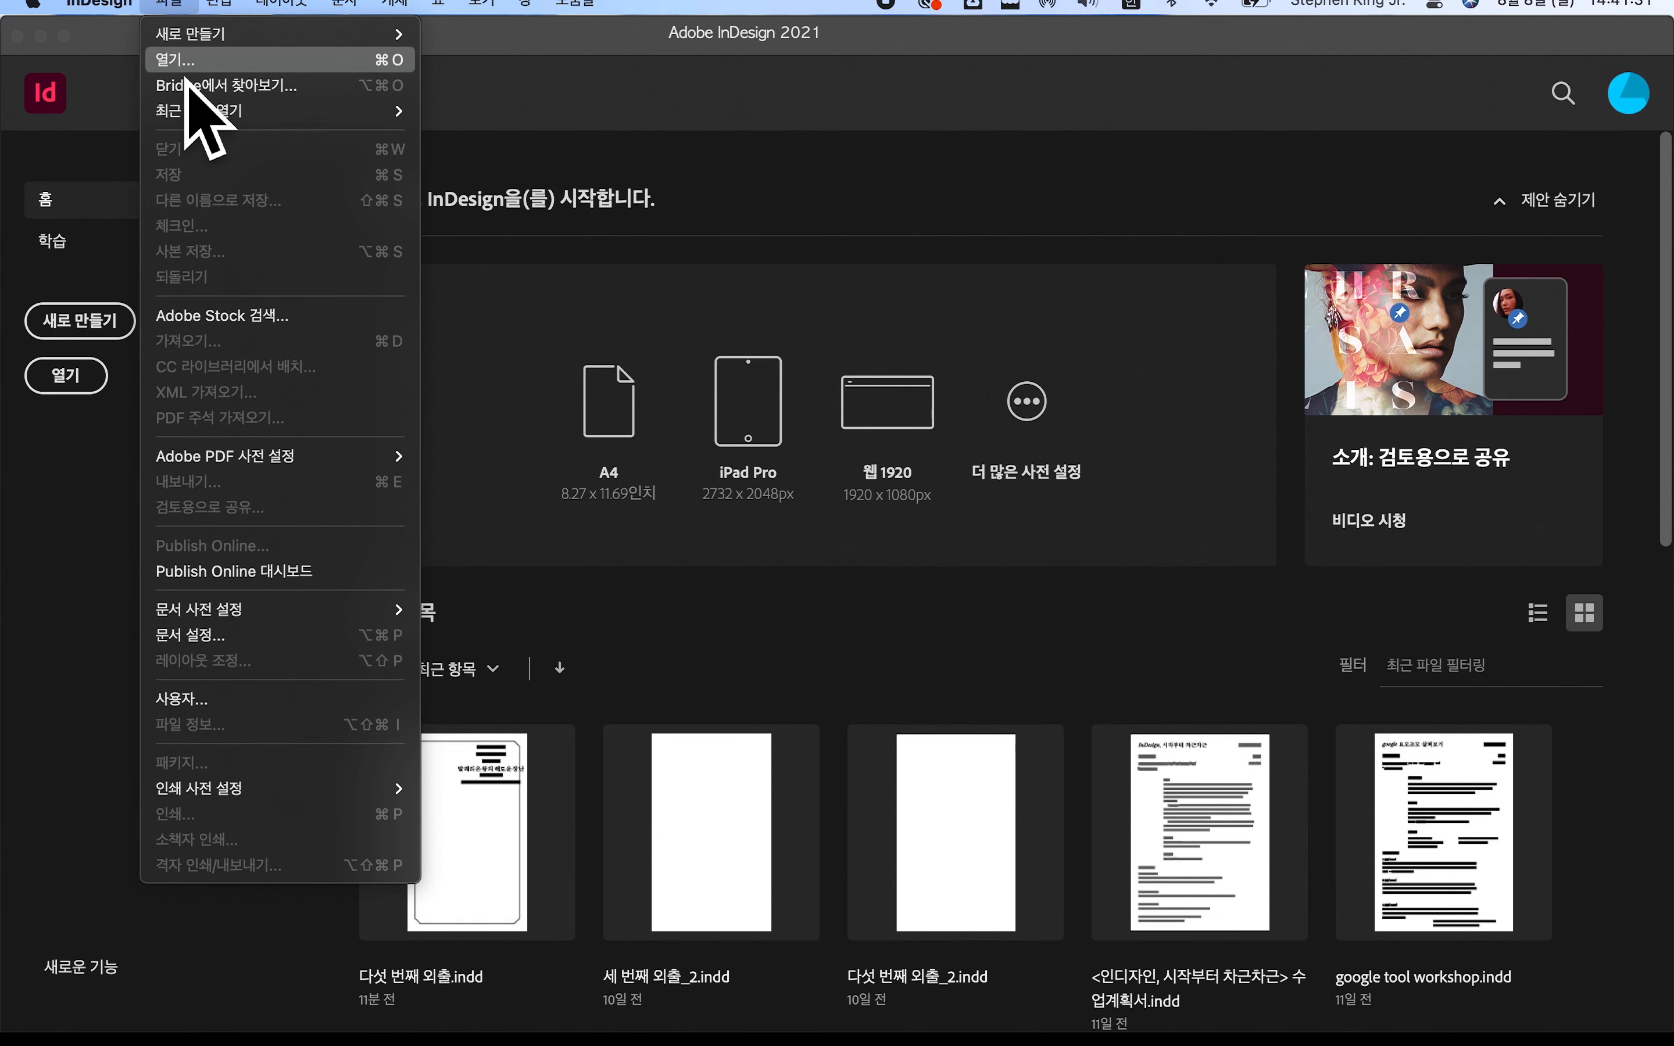
pyautogui.click(184, 64)
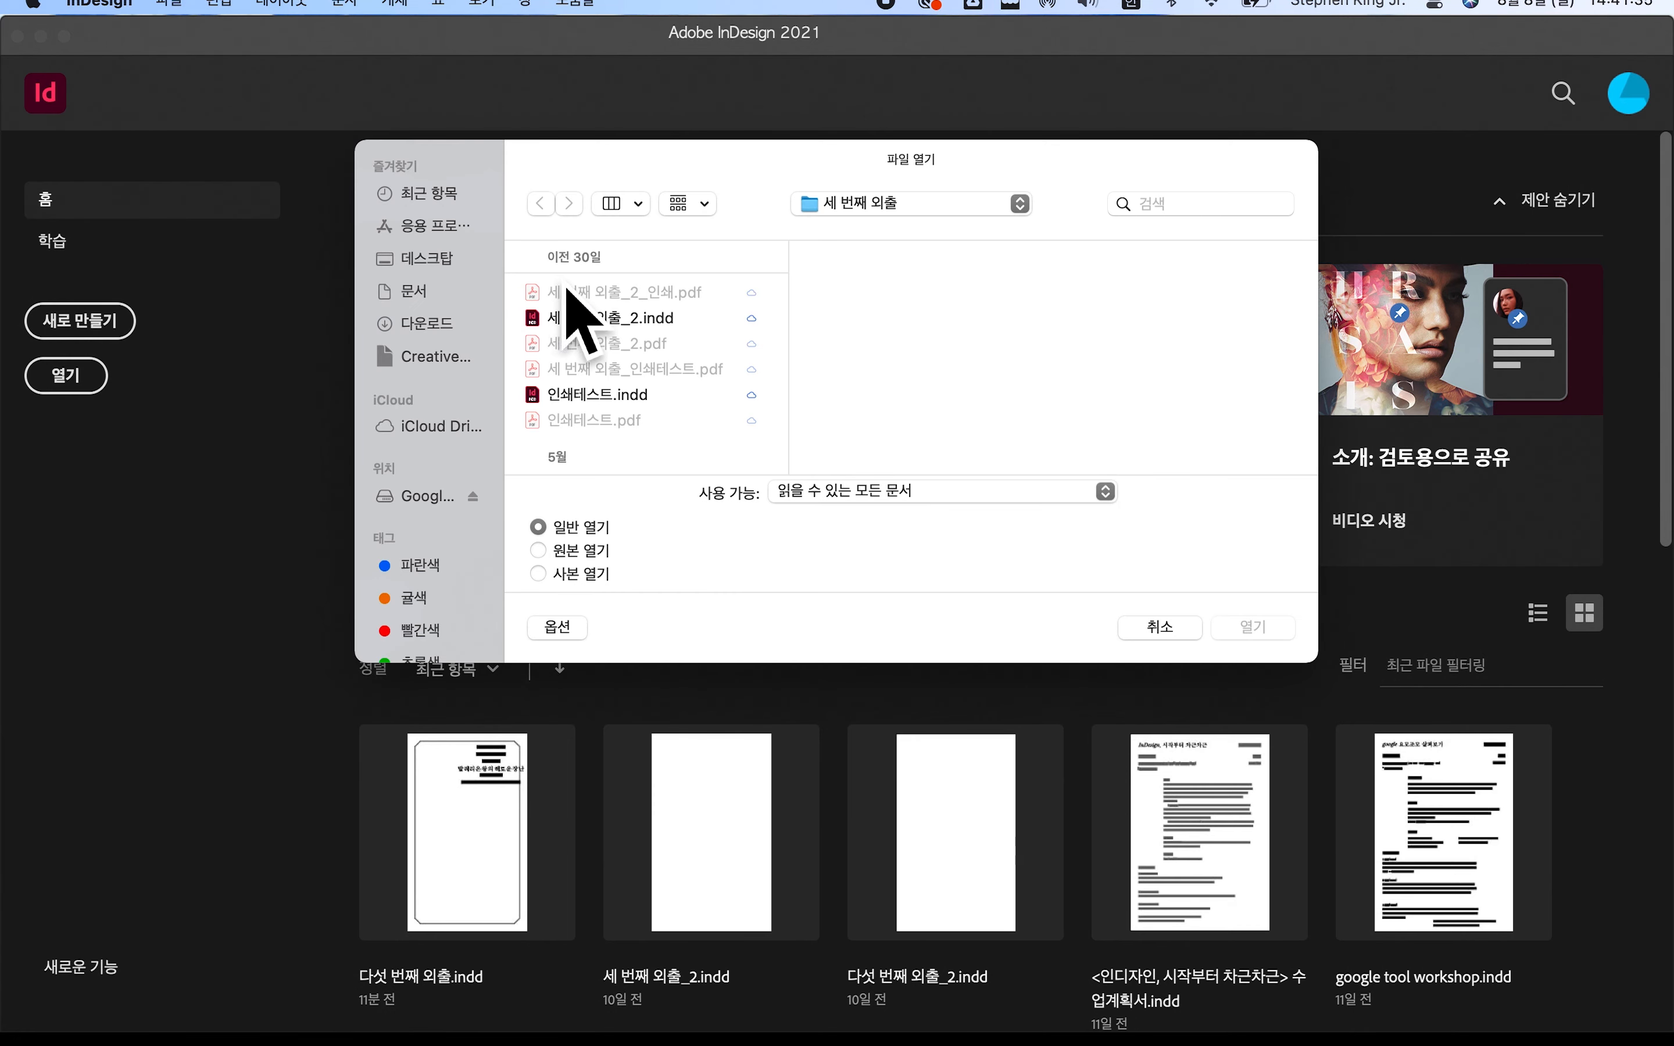
pyautogui.click(440, 331)
pyautogui.click(432, 298)
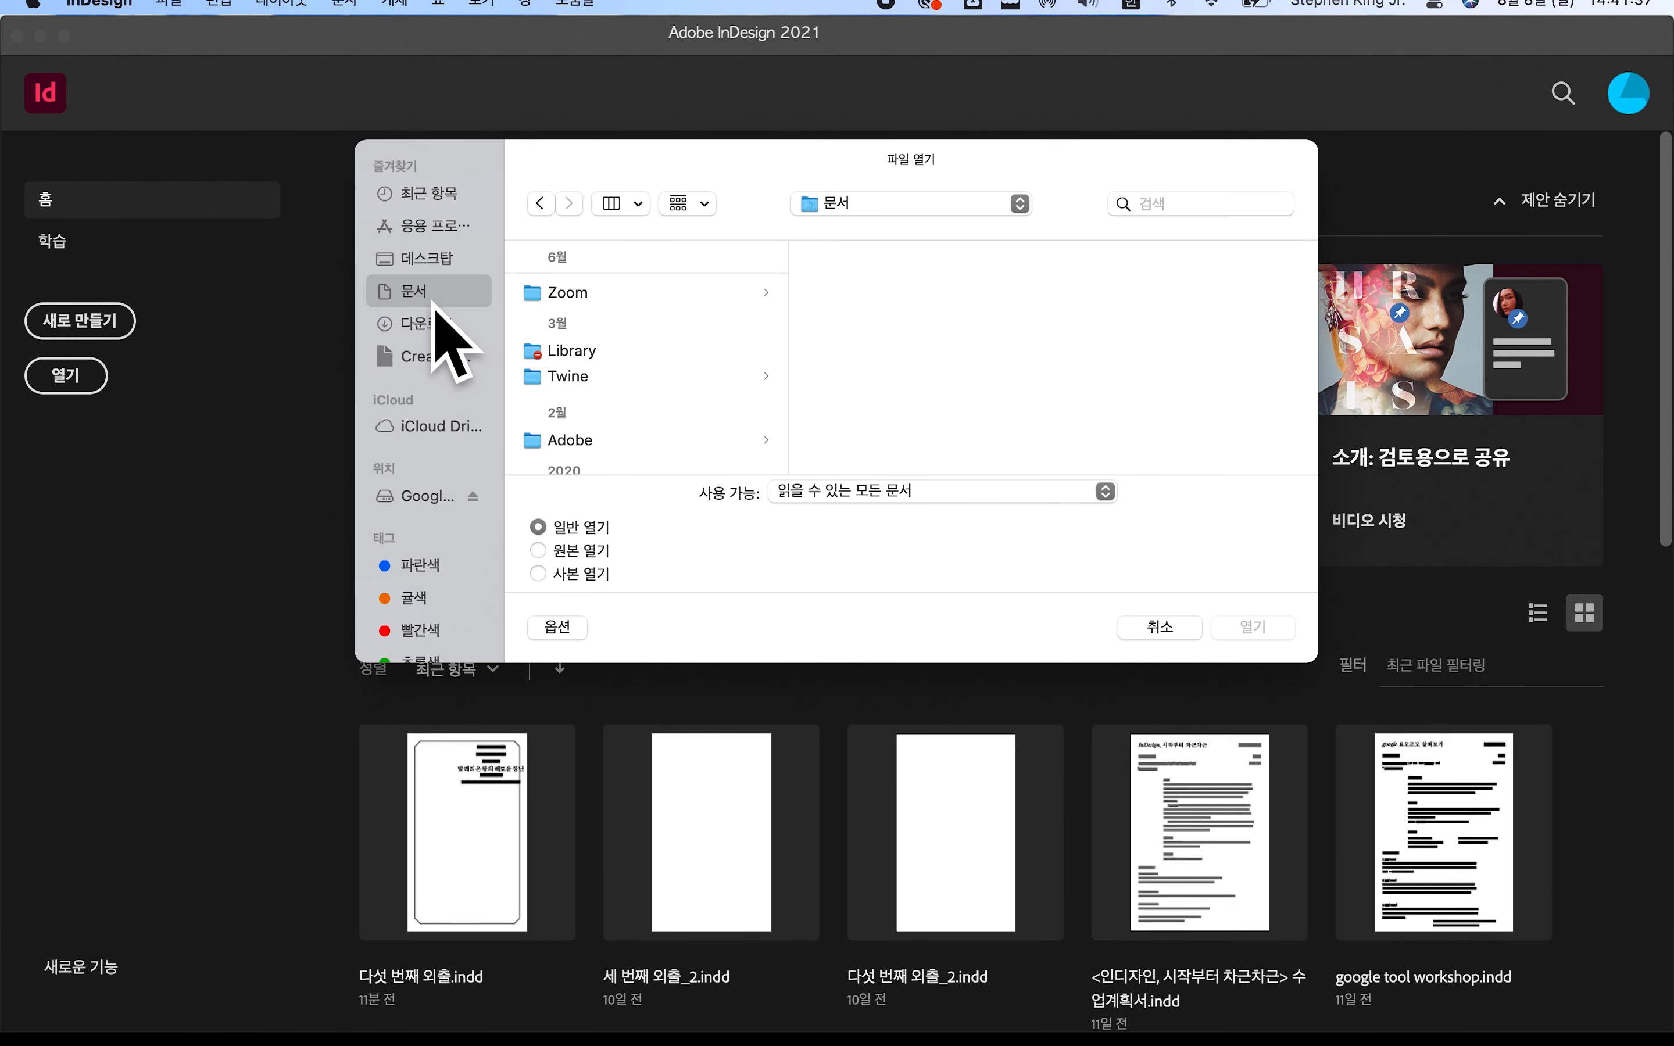
pyautogui.click(423, 259)
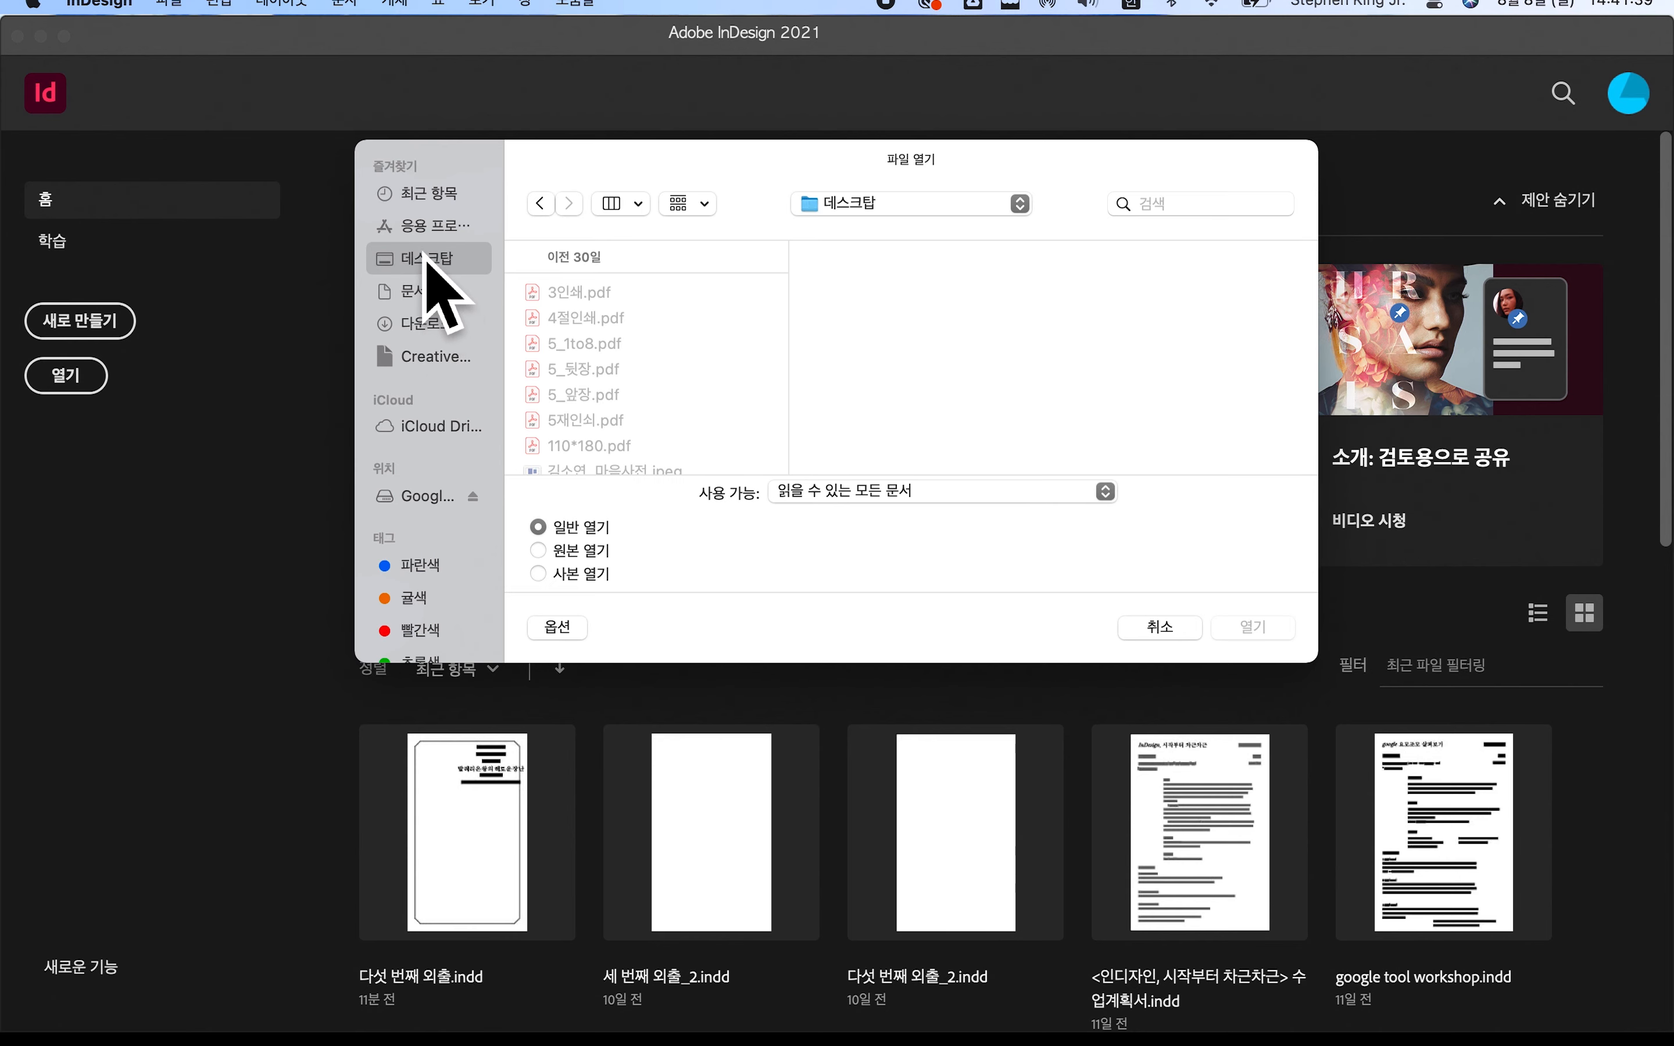
pyautogui.scroll(-1, 419, 254)
pyautogui.click(423, 216)
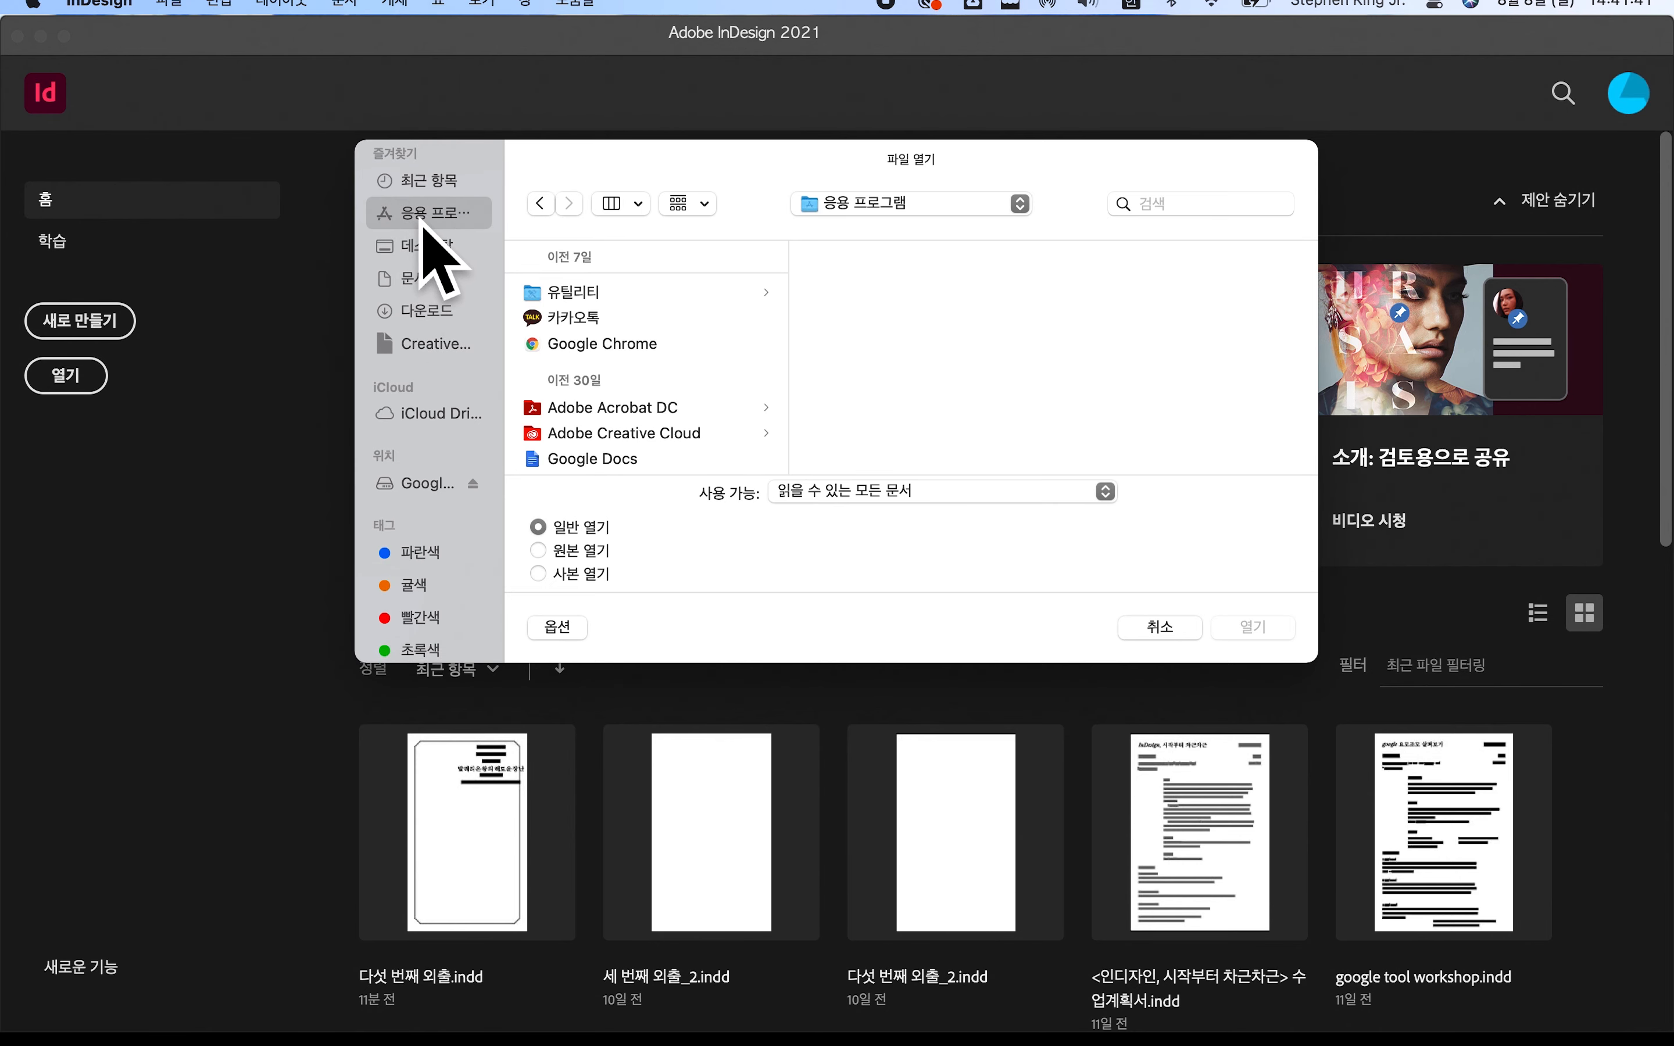
pyautogui.click(1190, 614)
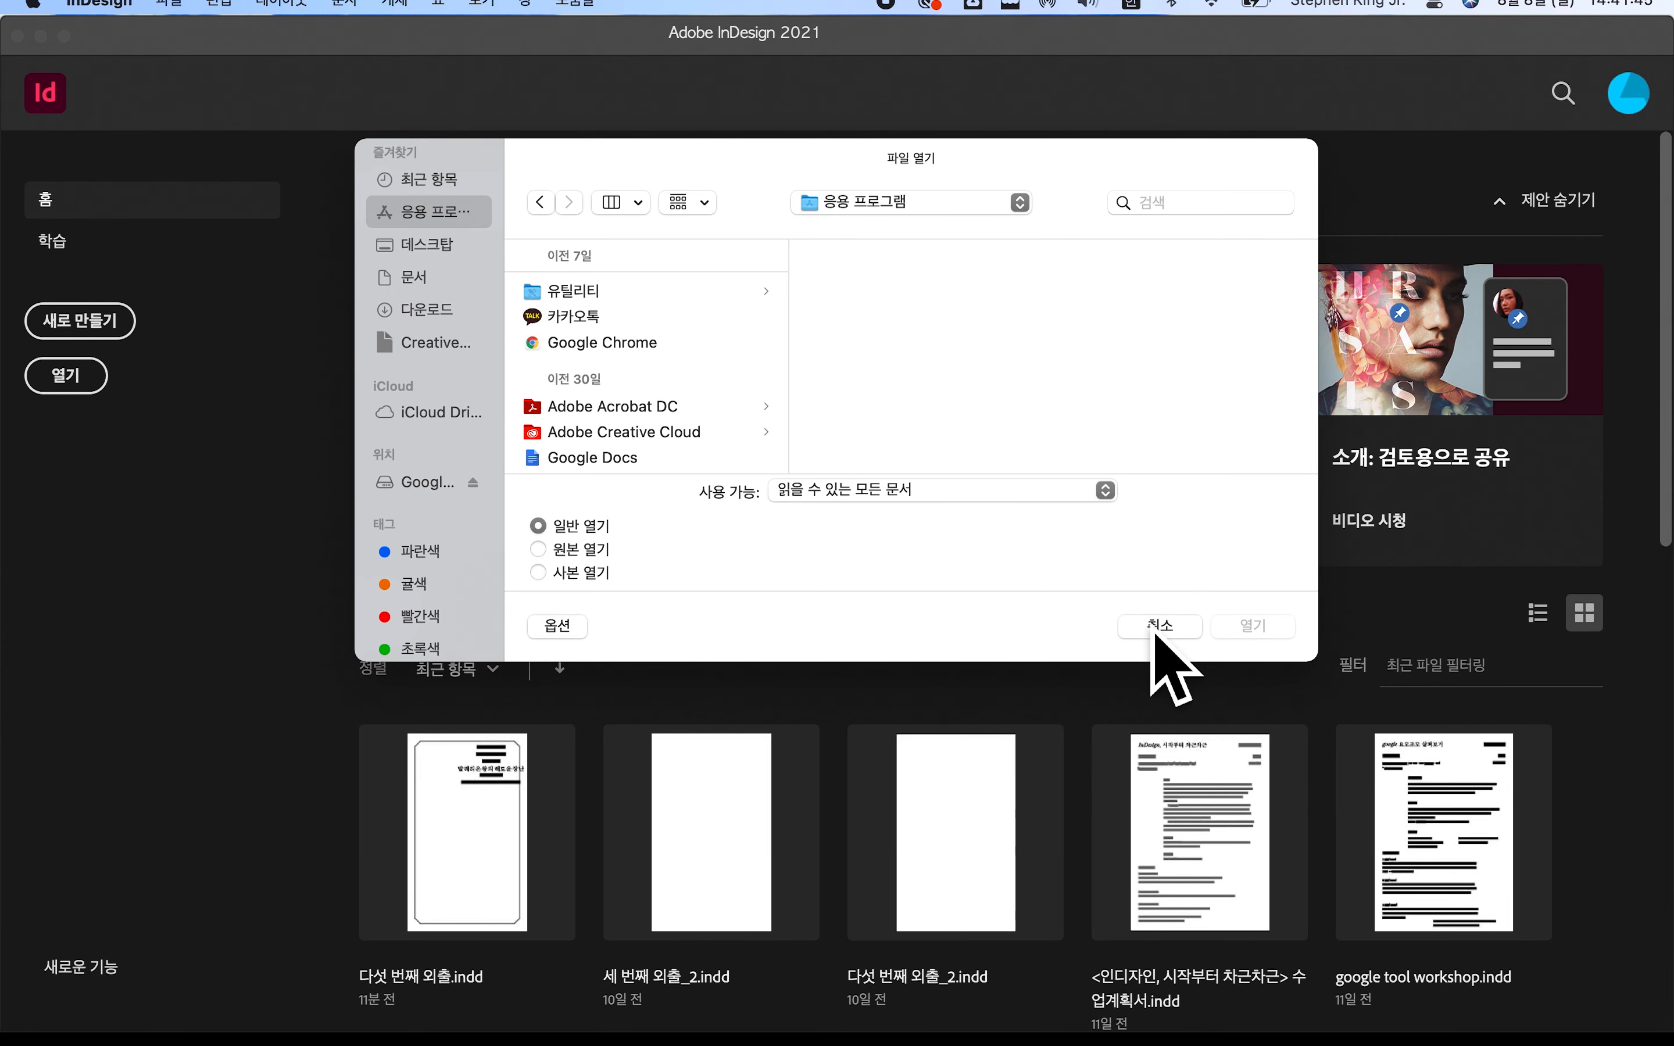
pyautogui.click(1153, 630)
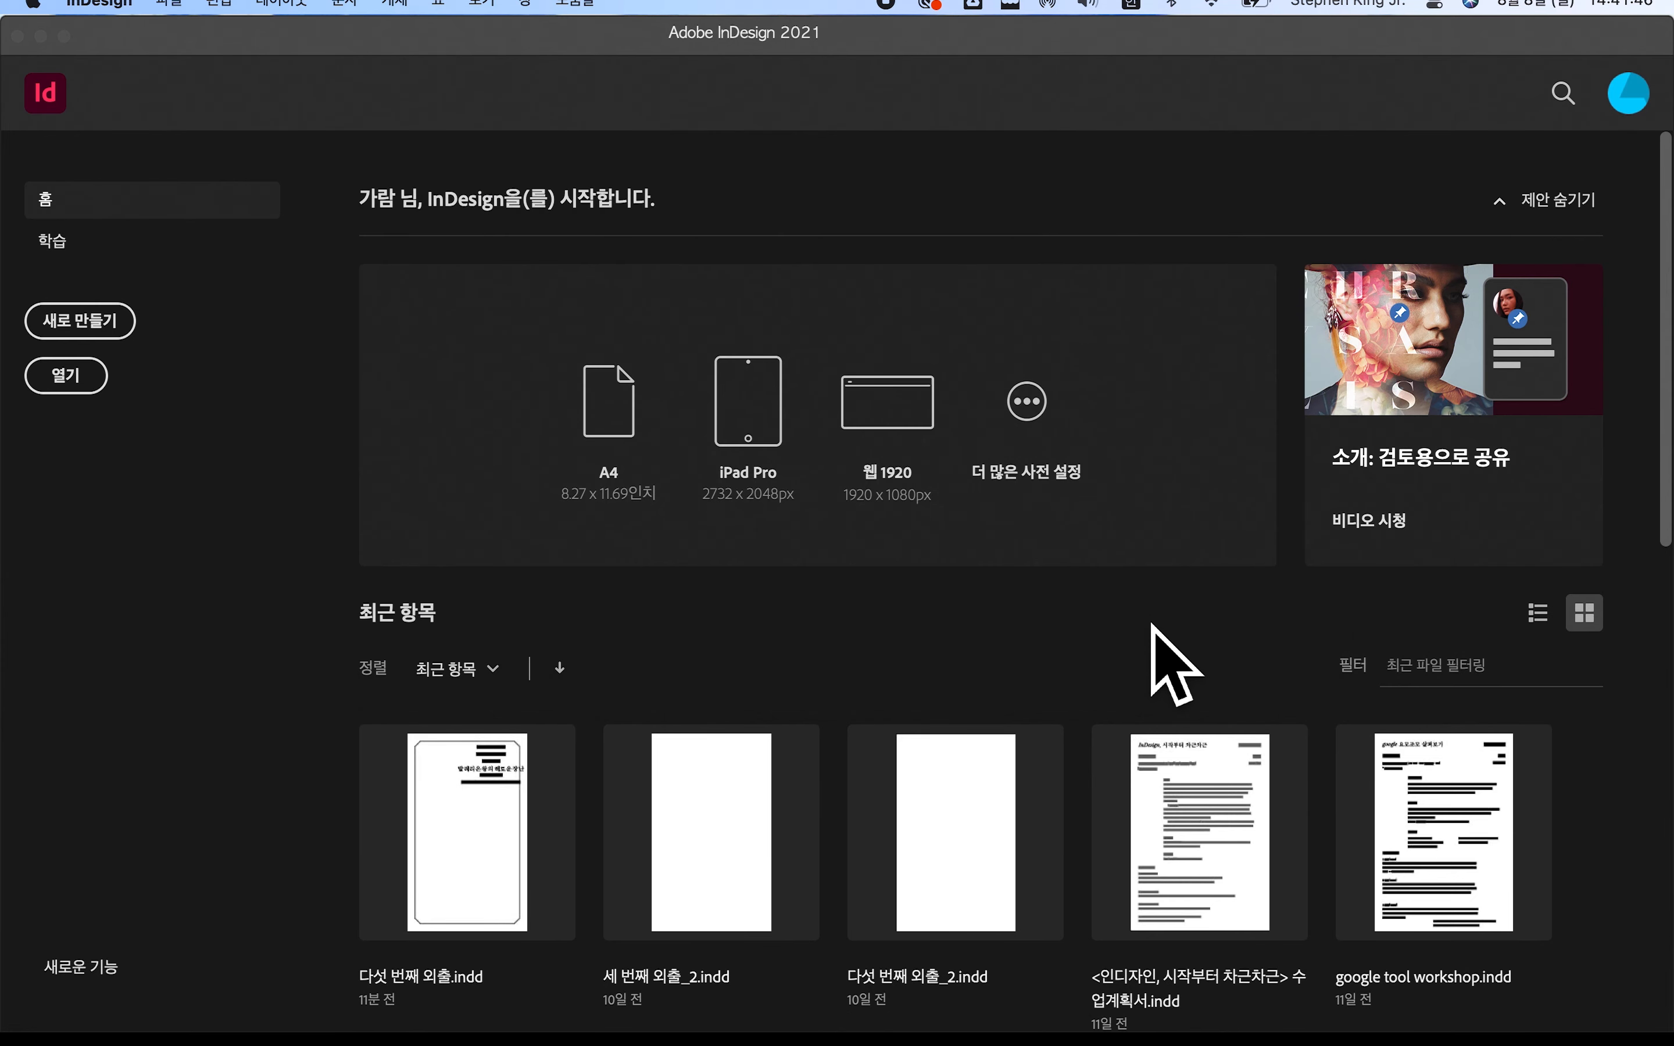
# - Start a new document, show the saved blank presets, and name the document 어쩌고 저쩌고
pyautogui.click(119, 324)
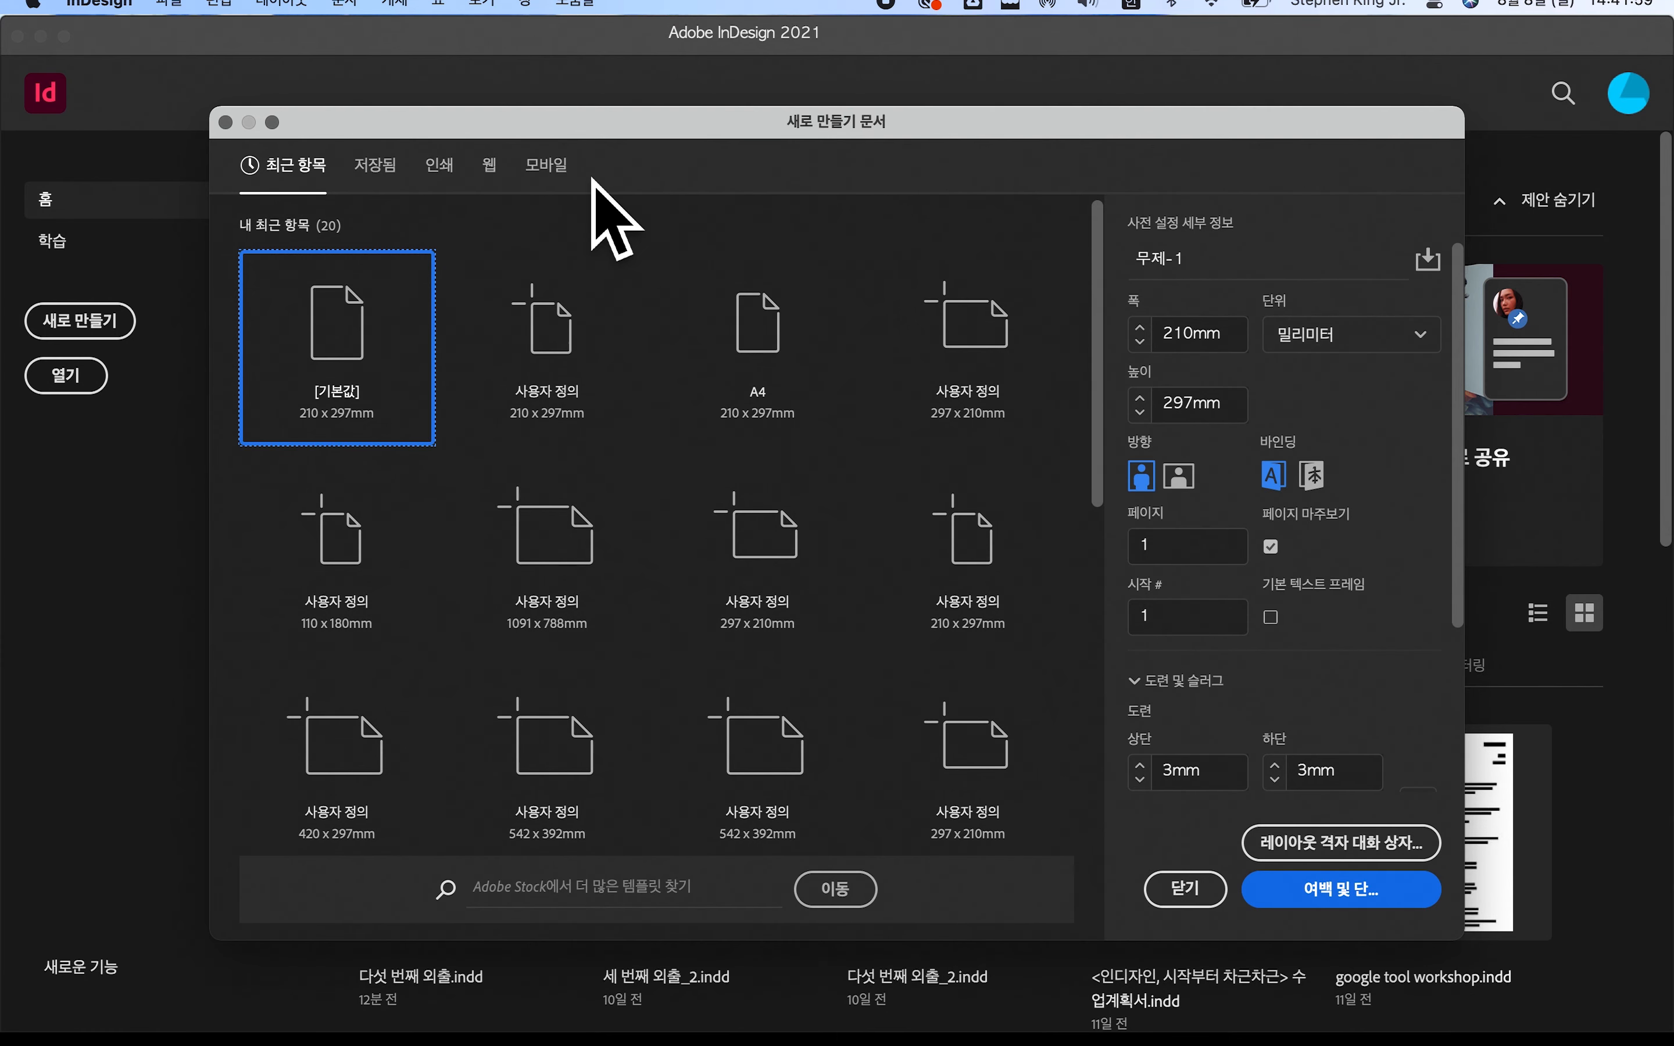
pyautogui.click(413, 183)
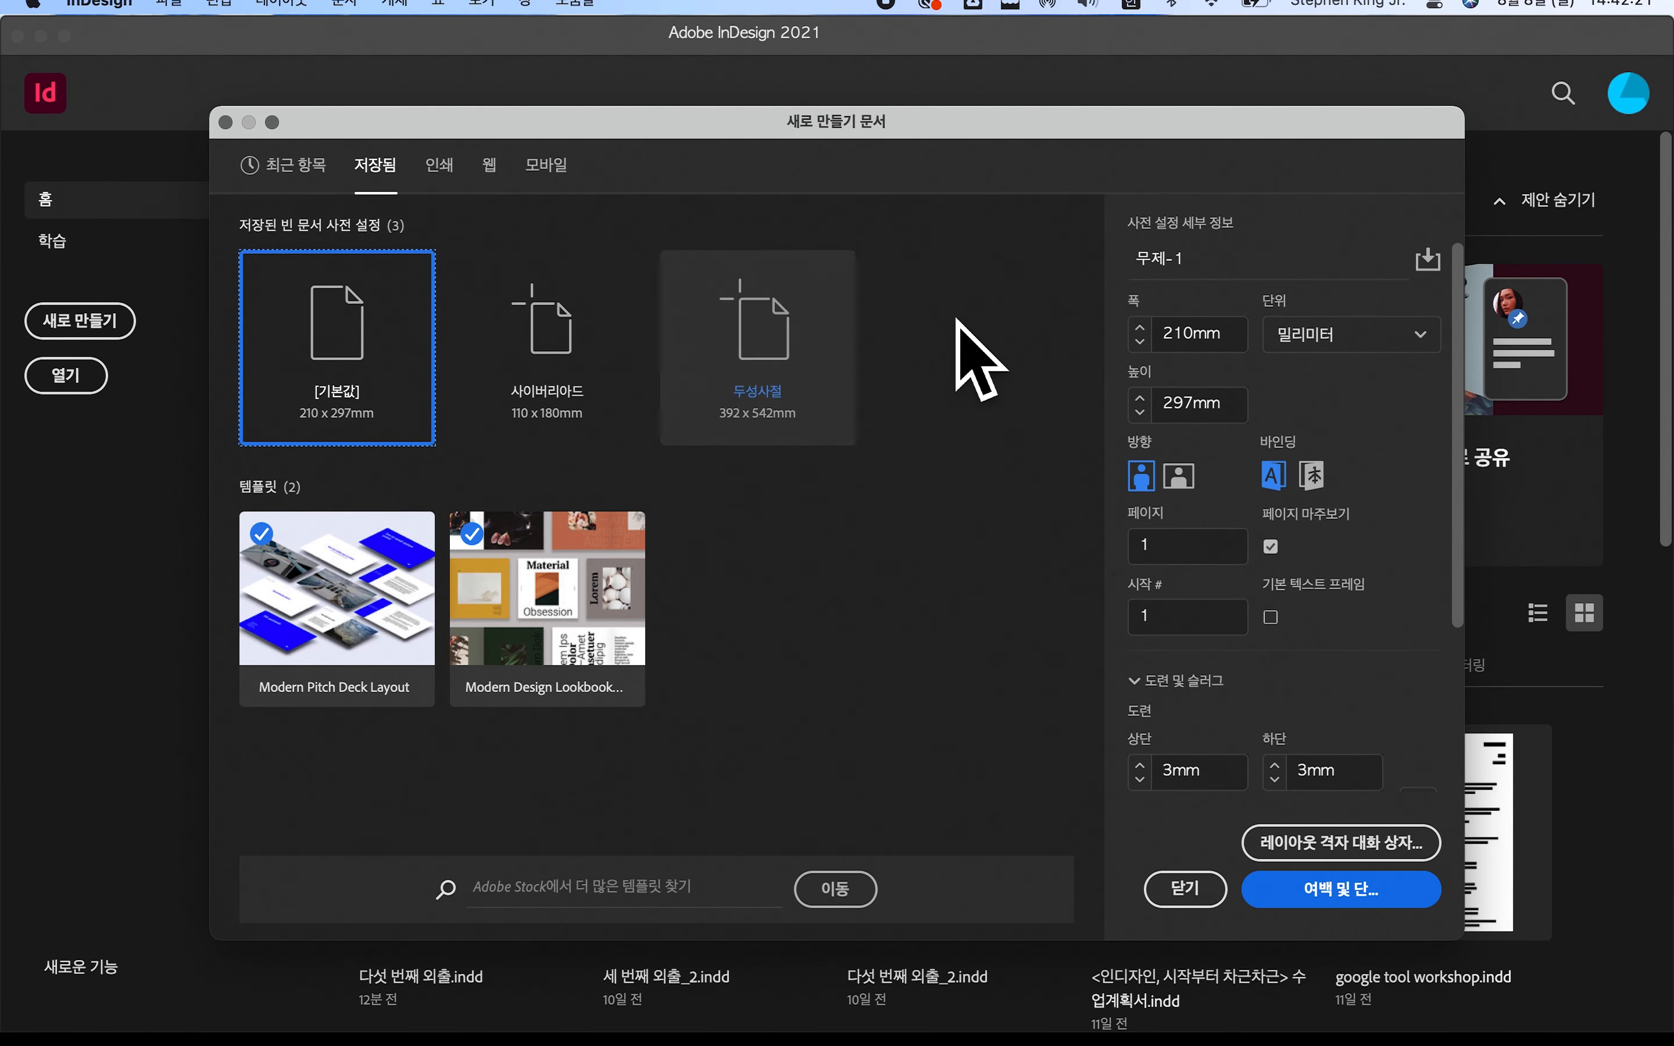
pyautogui.click(1199, 277)
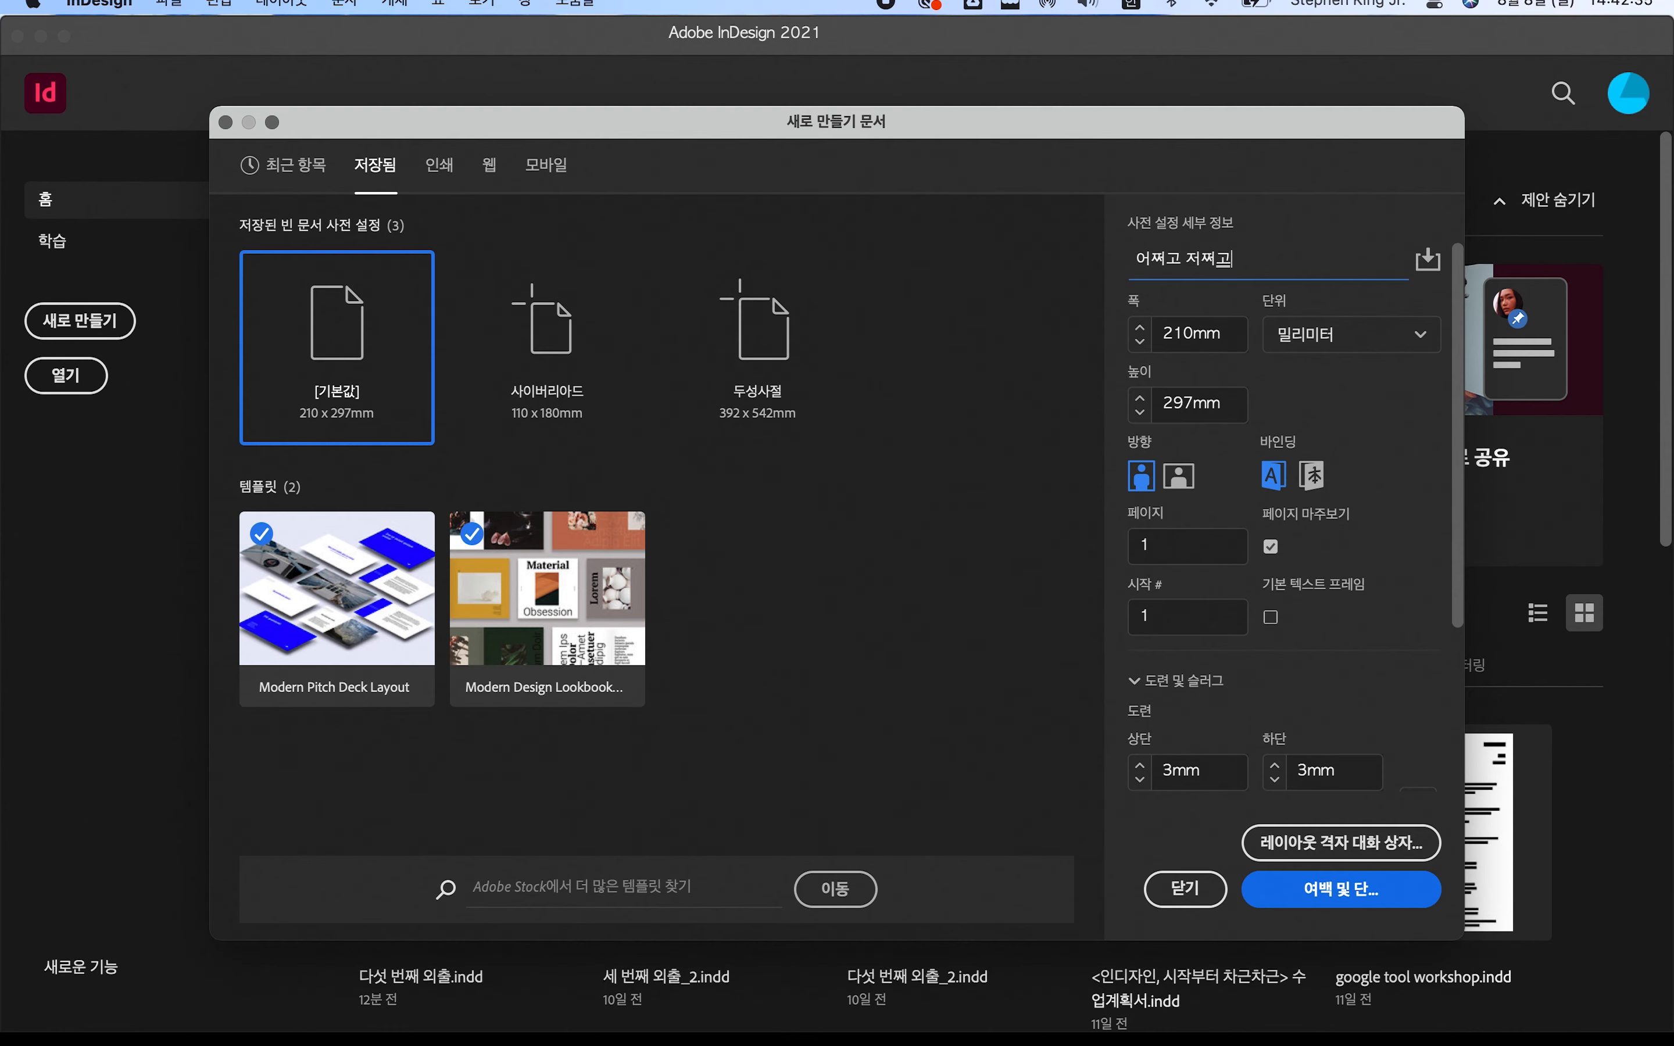
pyautogui.moveTo(1228, 262); pyautogui.dragTo(1104, 261)
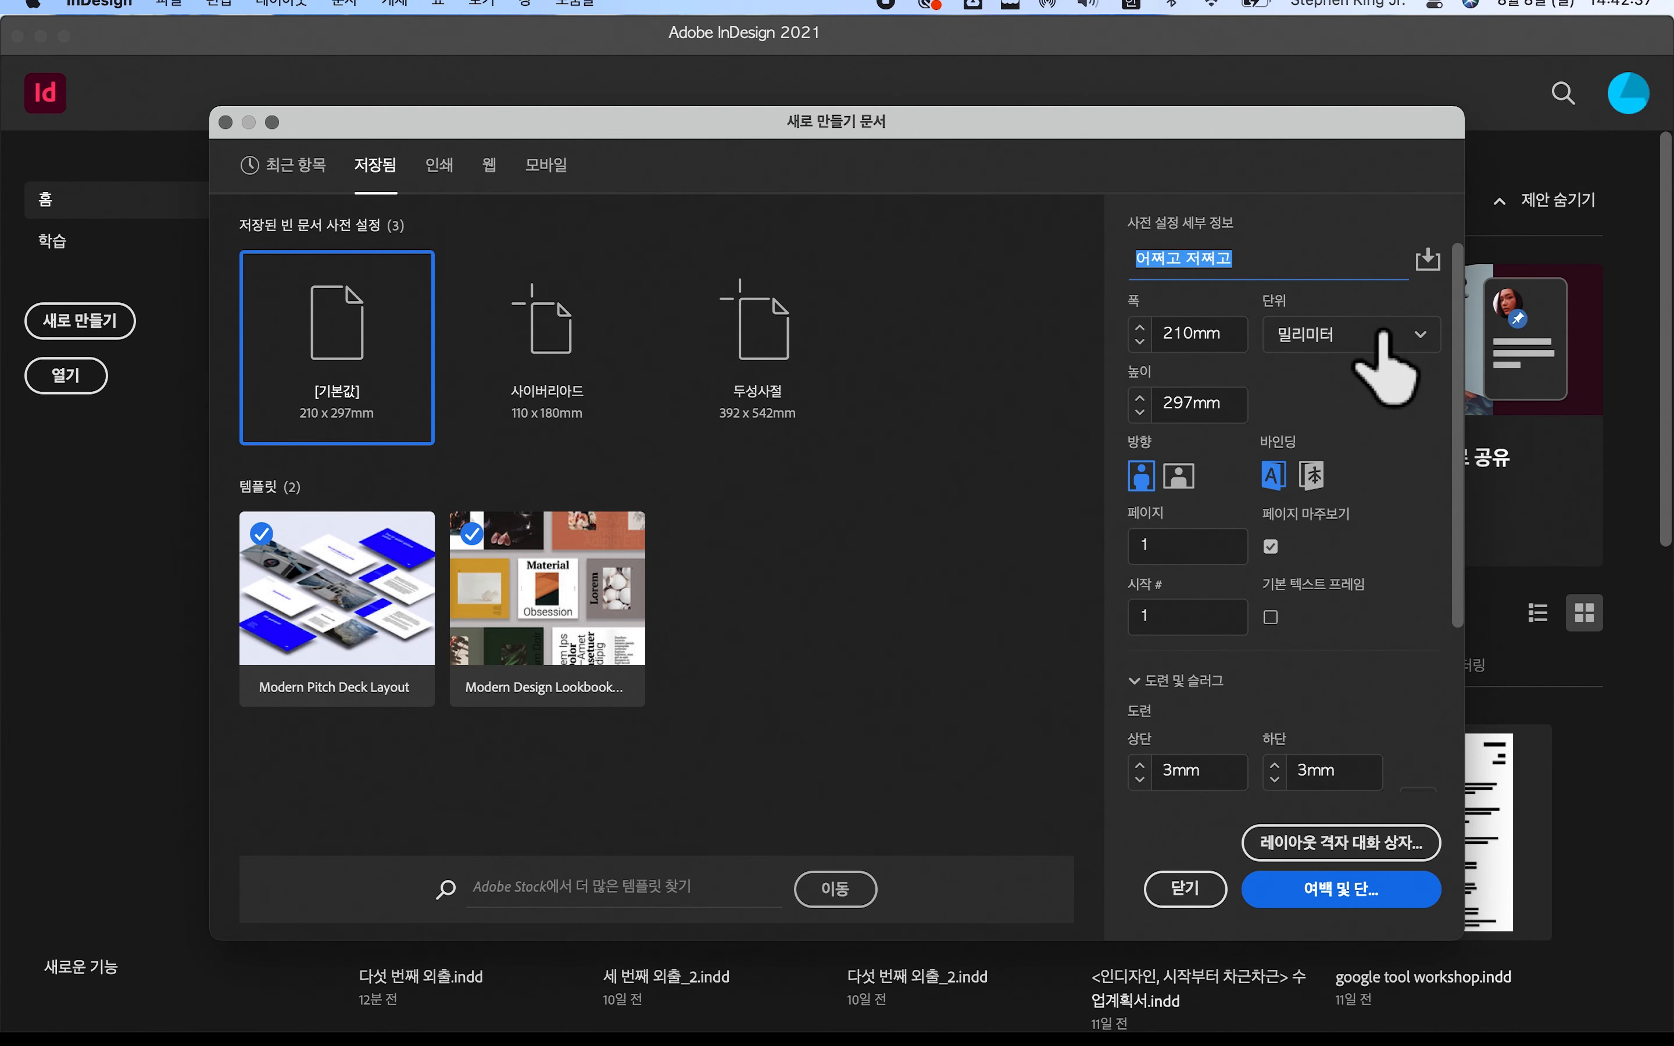
# - Try right-to-left binding for the new document and switch it back to left-to-right
pyautogui.click(1242, 335)
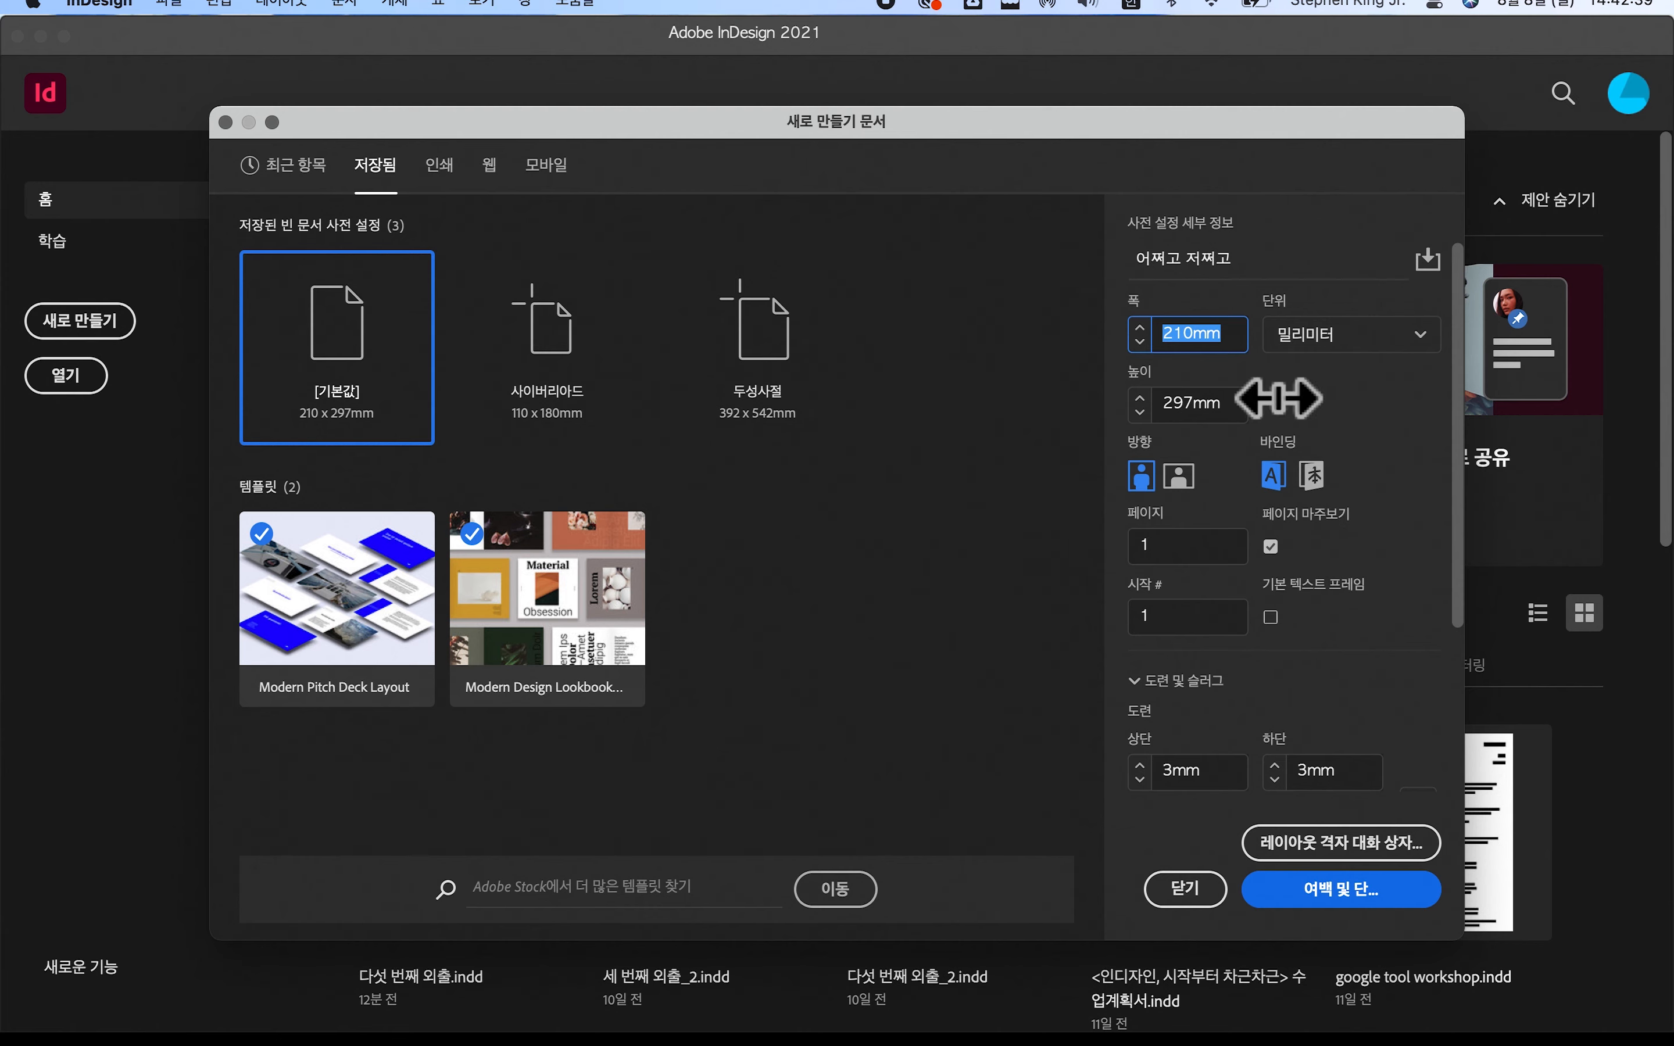
pyautogui.click(1238, 403)
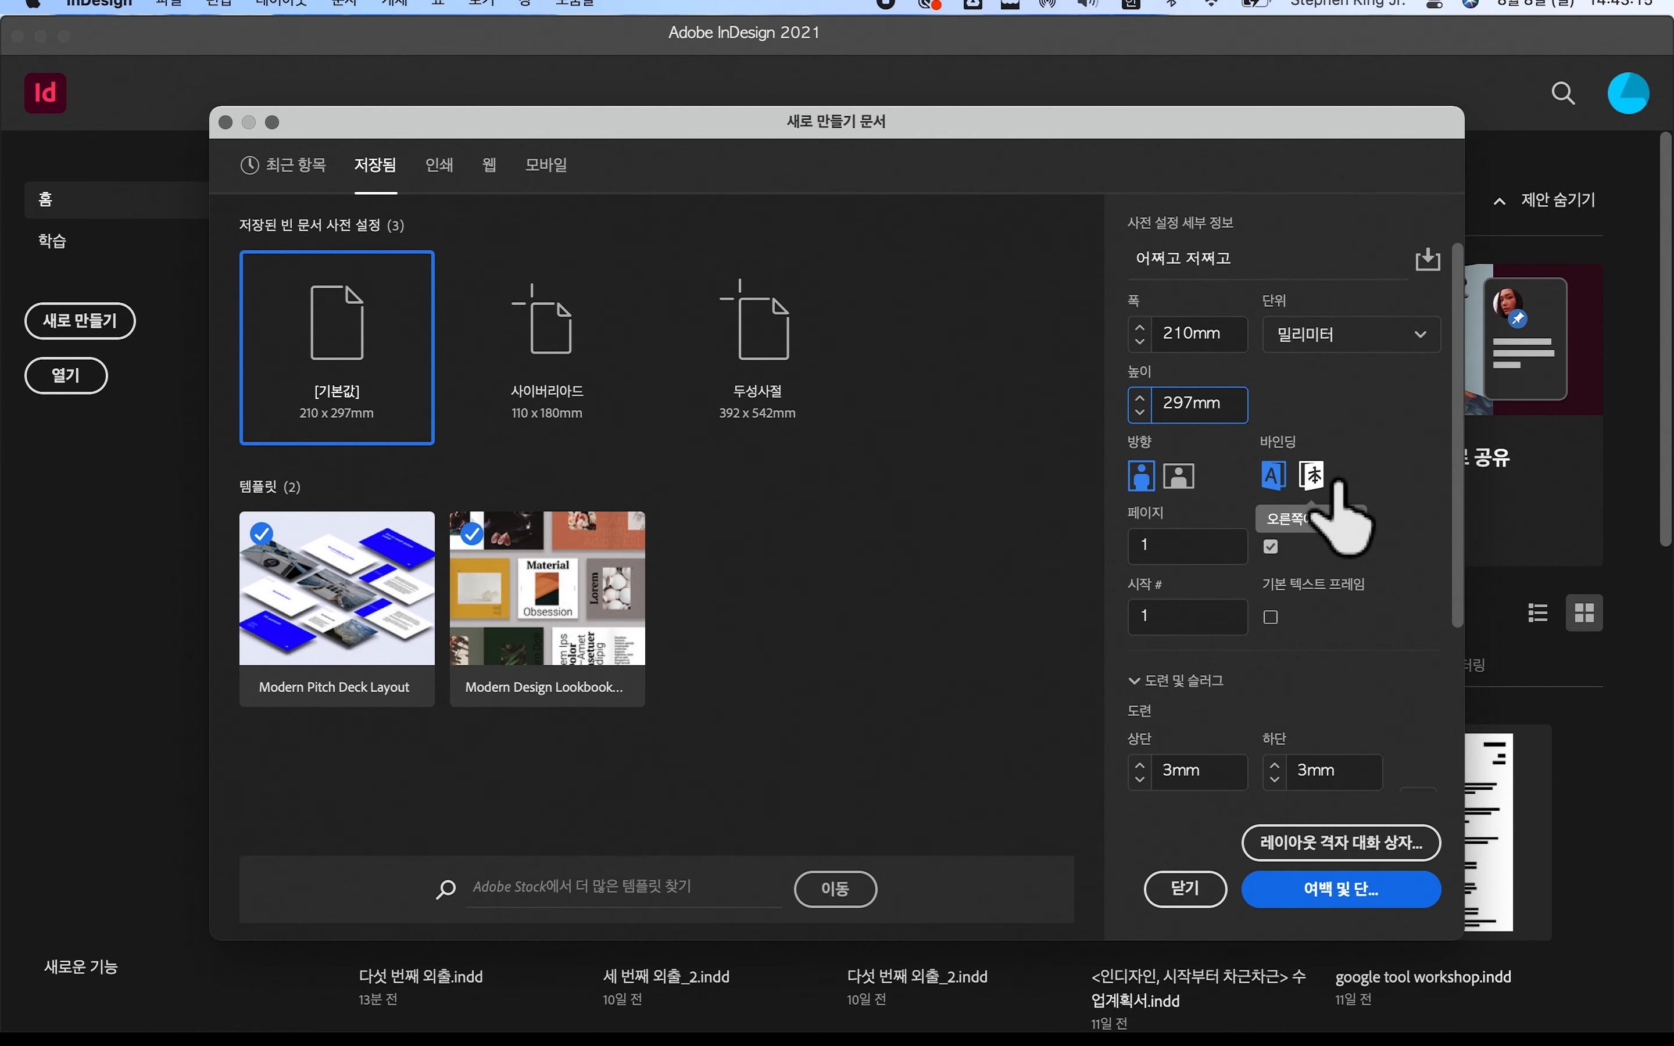
pyautogui.click(1313, 478)
pyautogui.click(1277, 477)
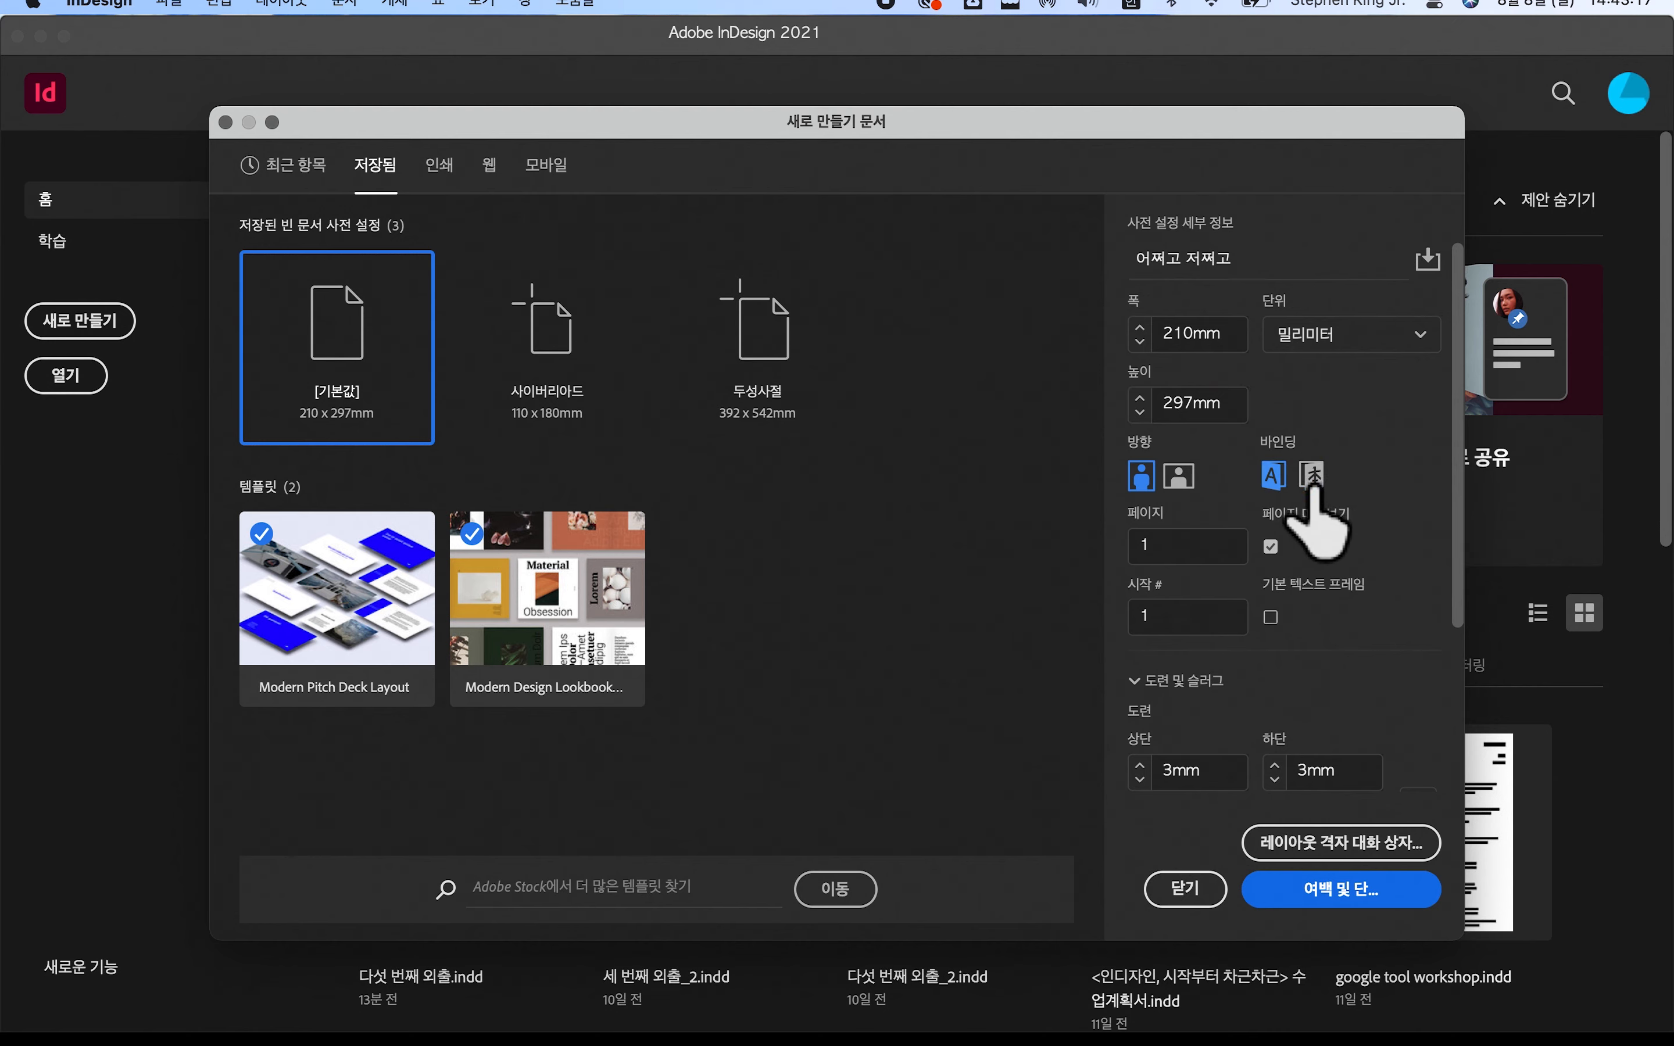
# - Set the new document's measurement unit to millimetres (밀리미터)
pyautogui.click(1353, 338)
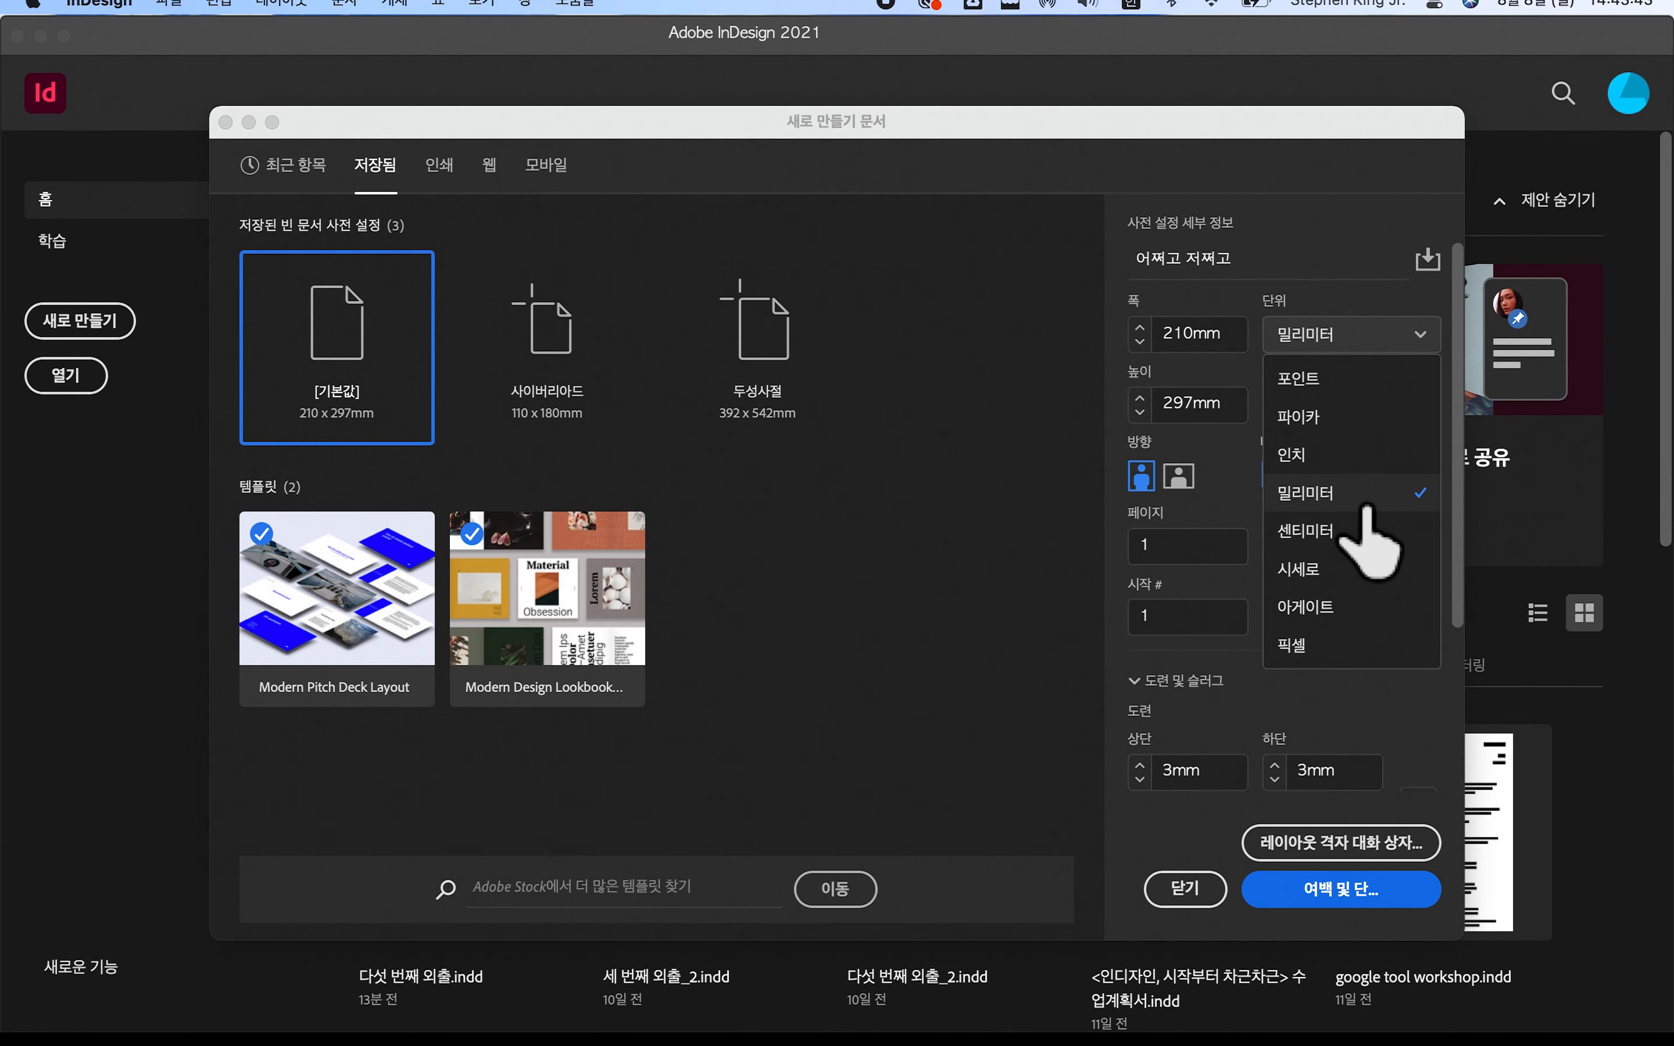
pyautogui.click(1369, 493)
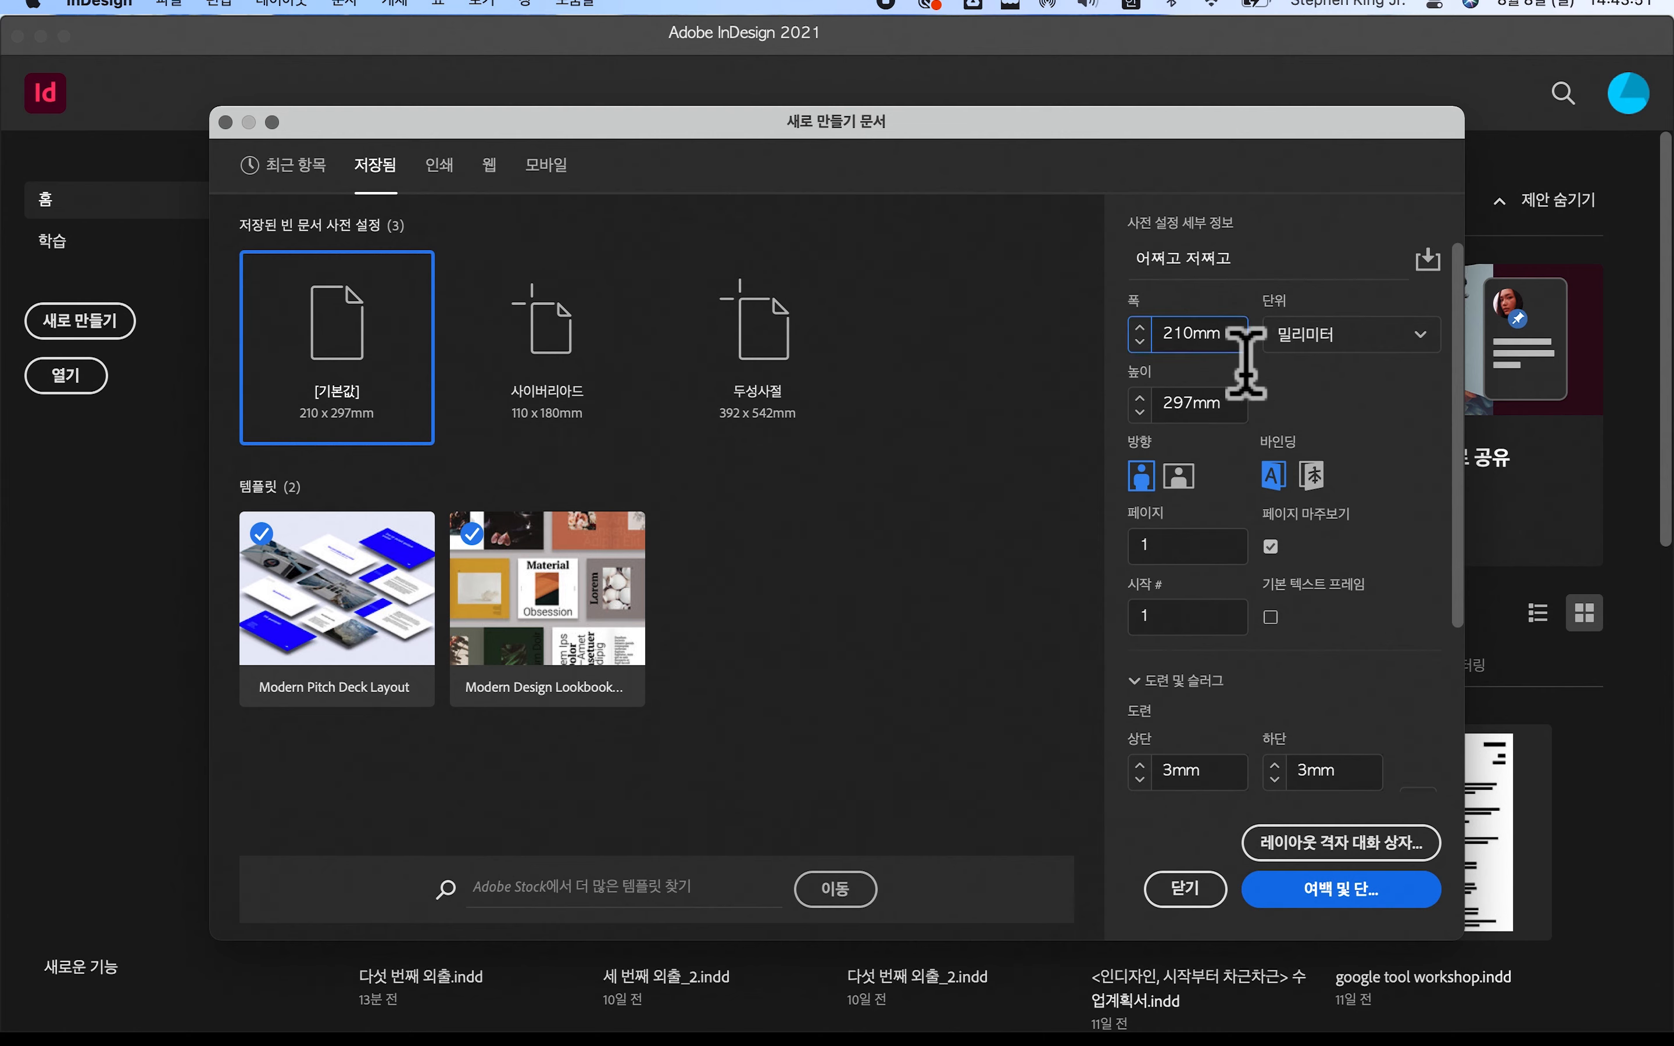
pyautogui.click(1366, 334)
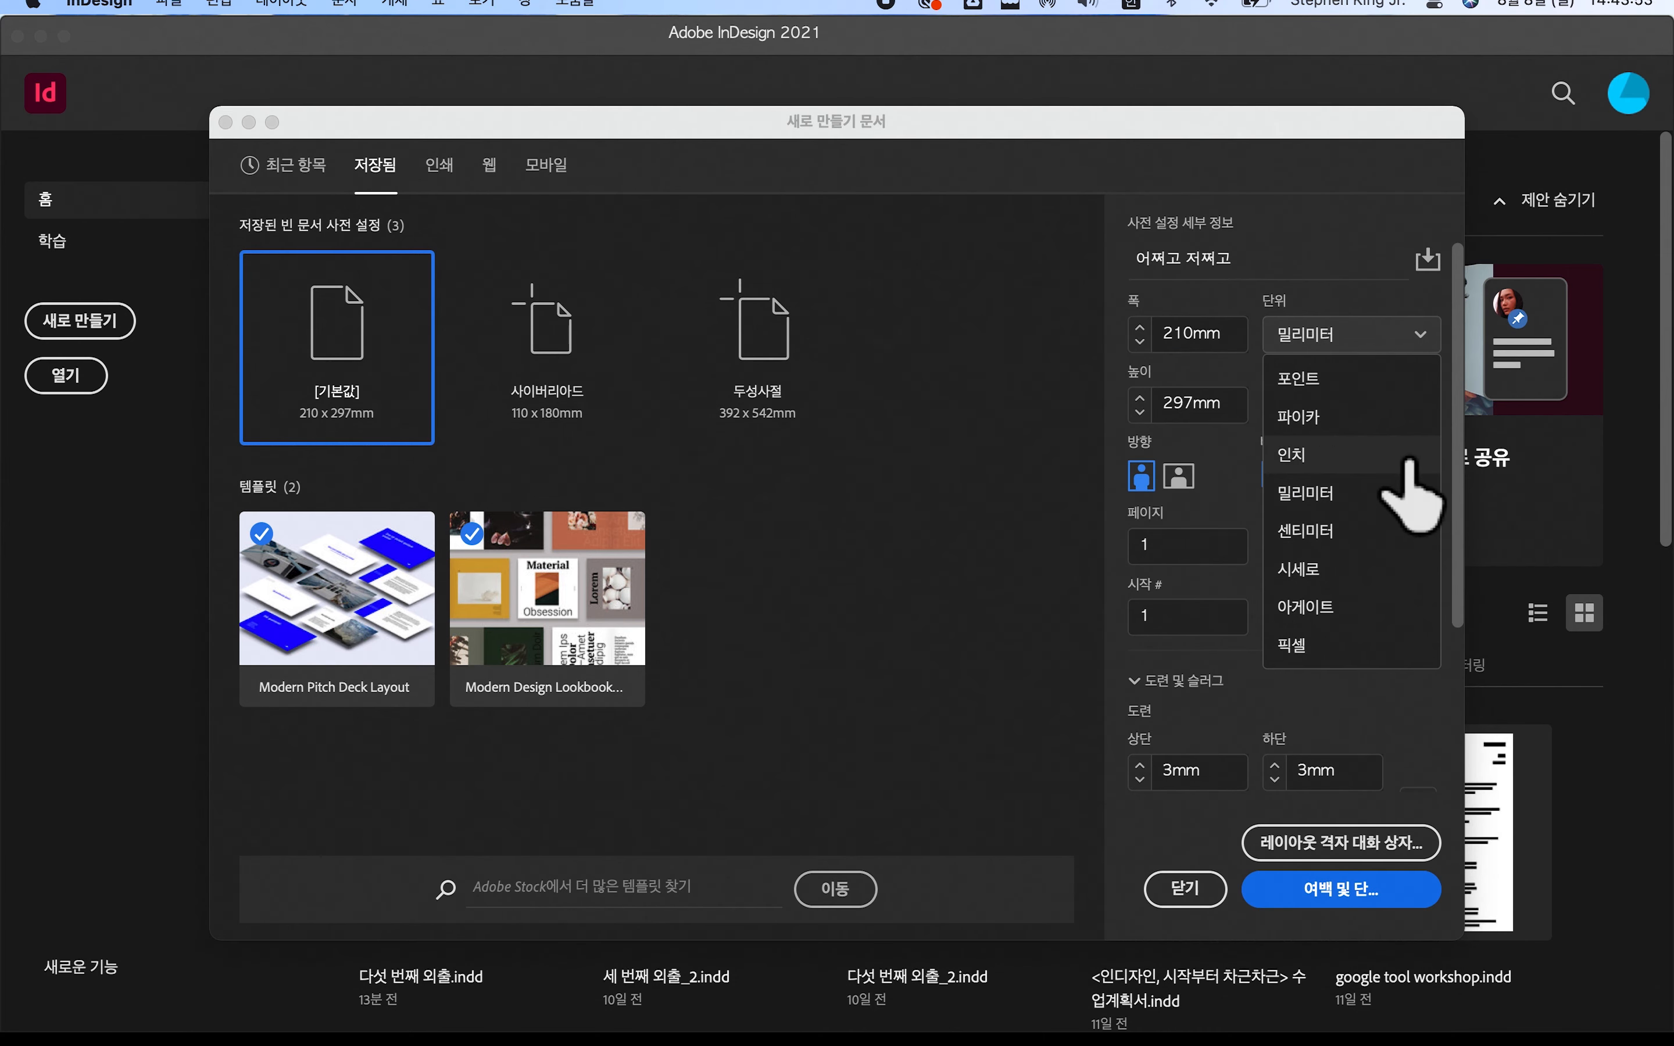
pyautogui.click(1379, 491)
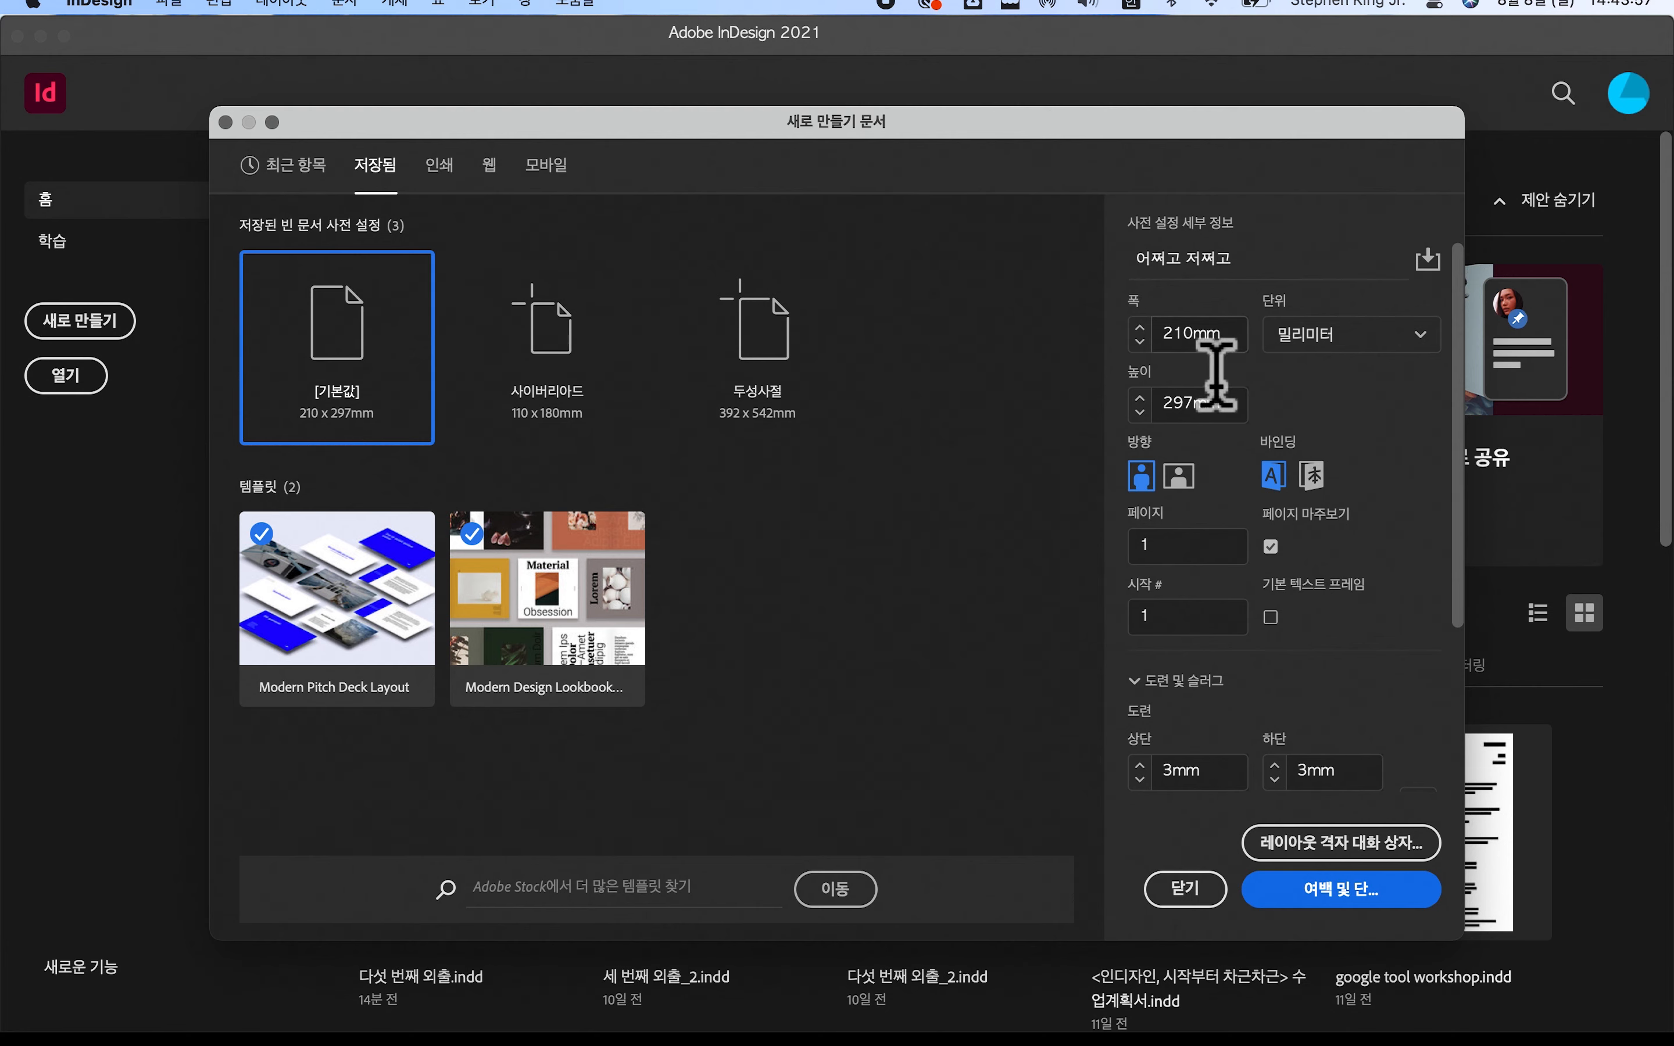
pyautogui.doubleClick(1190, 339)
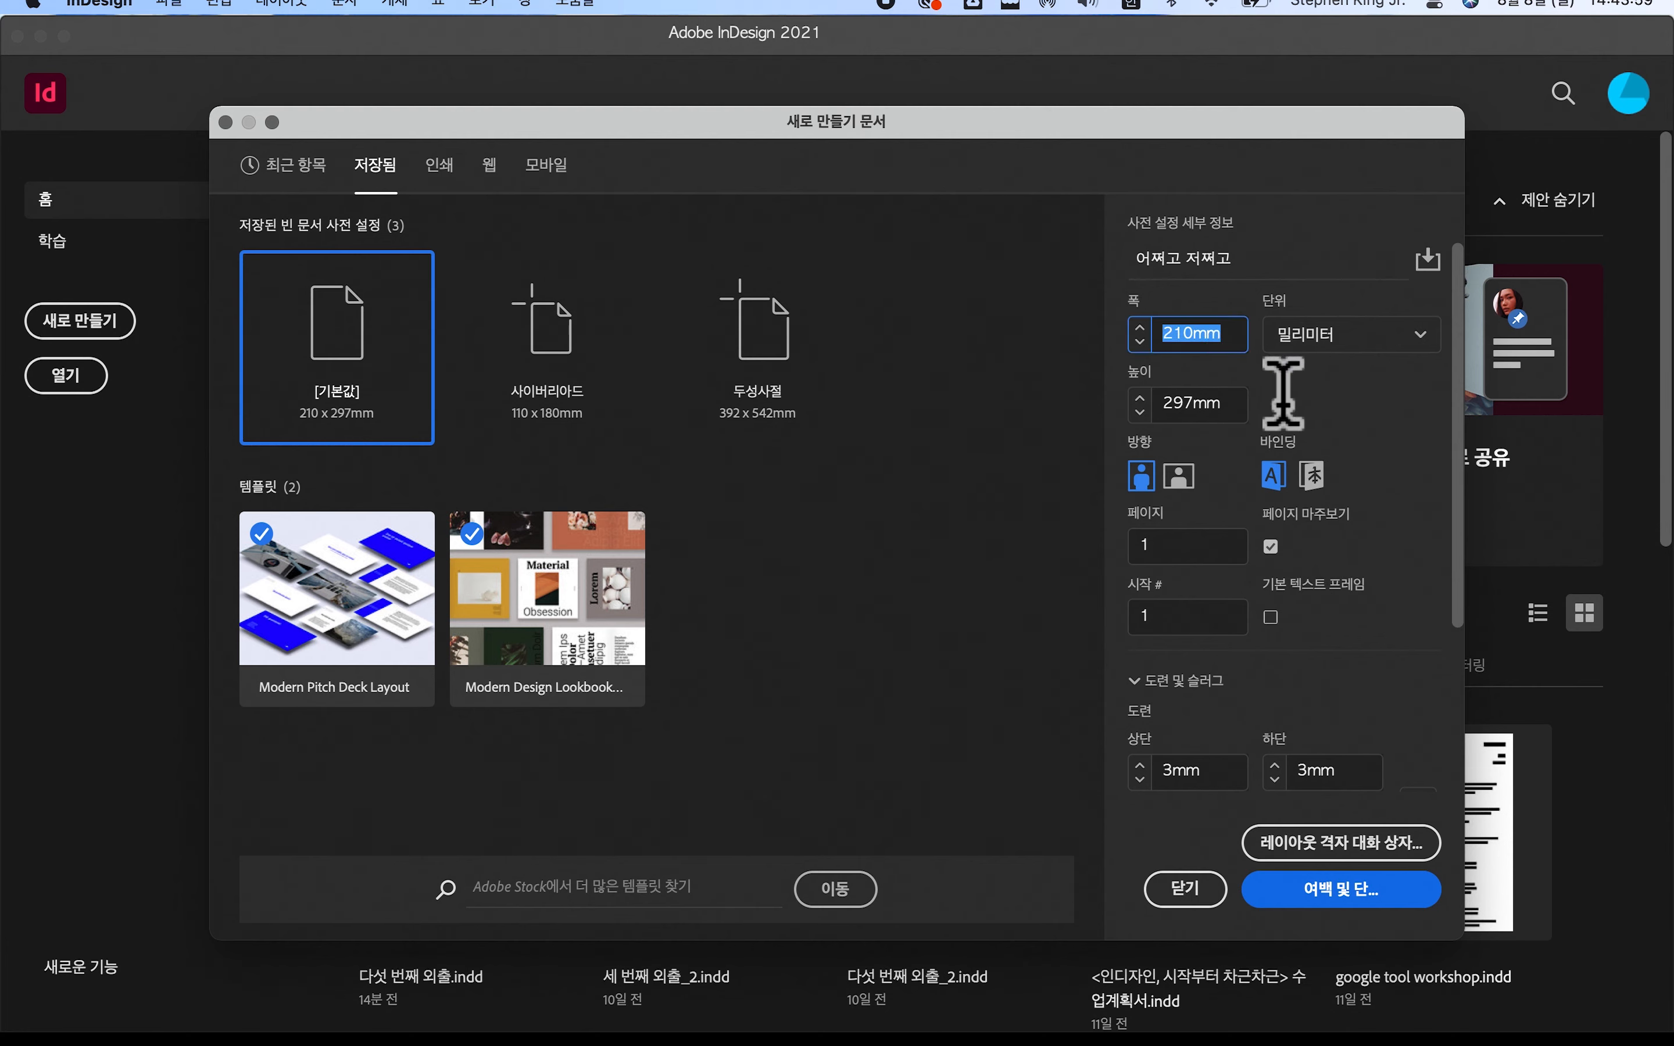
pyautogui.click(1232, 346)
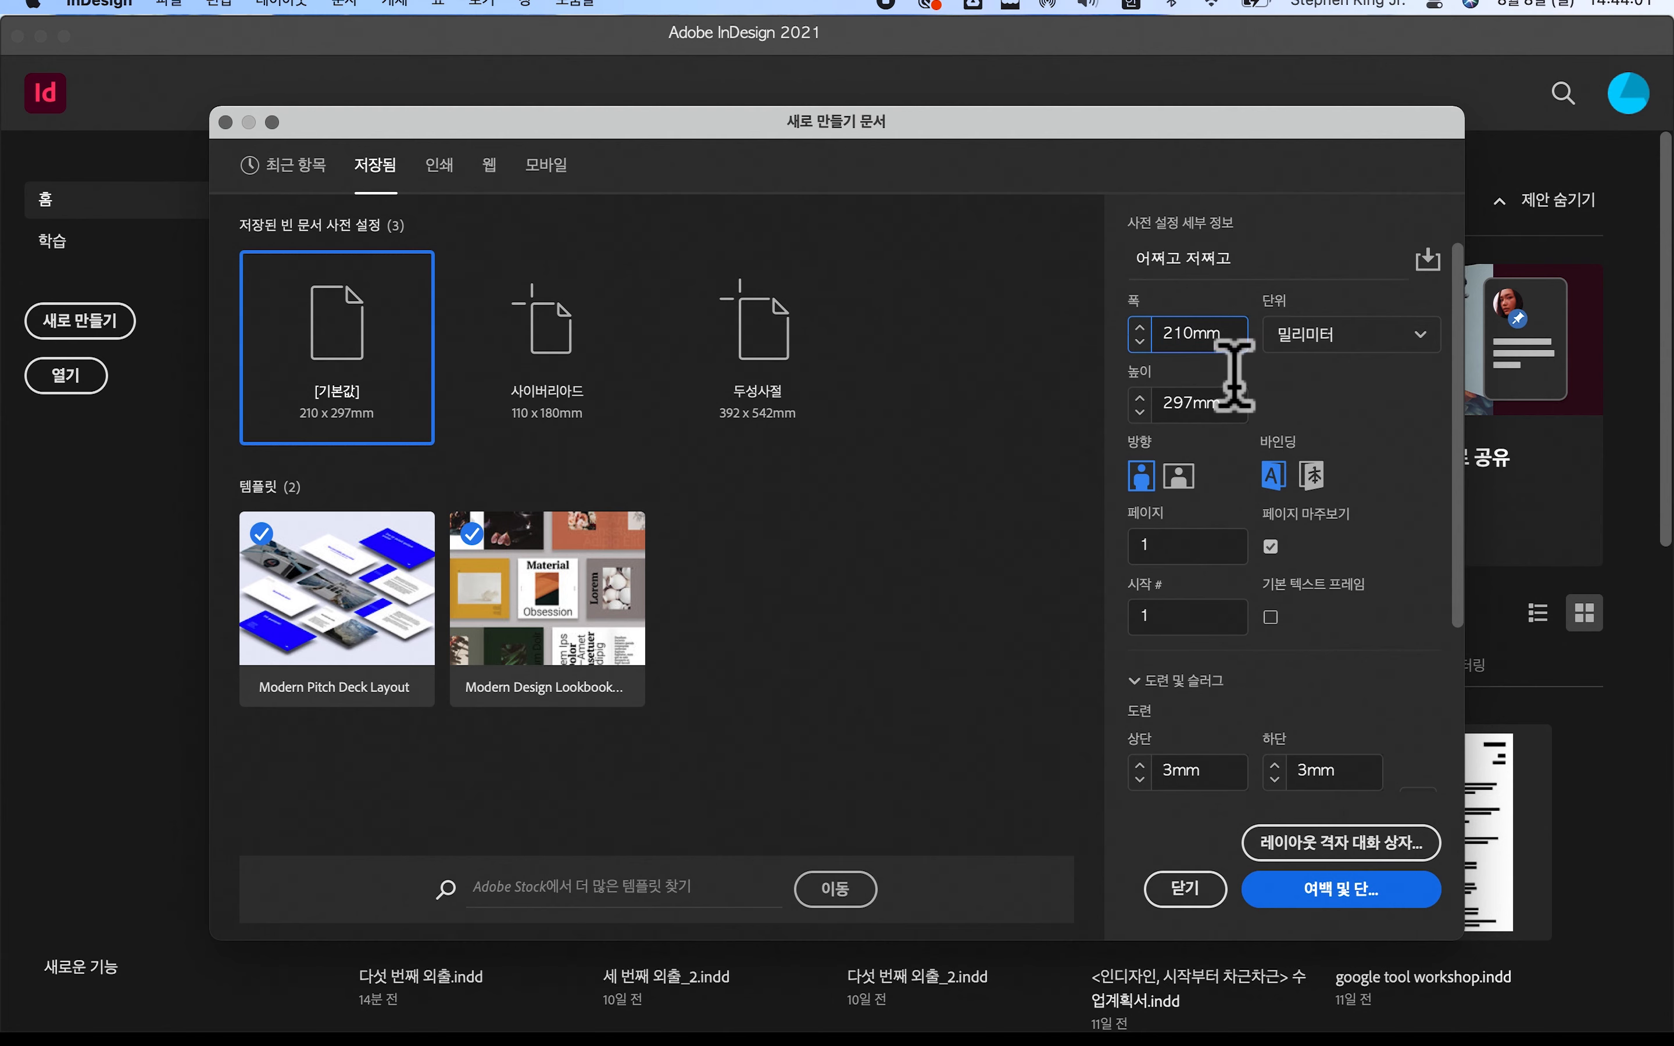
pyautogui.click(1193, 408)
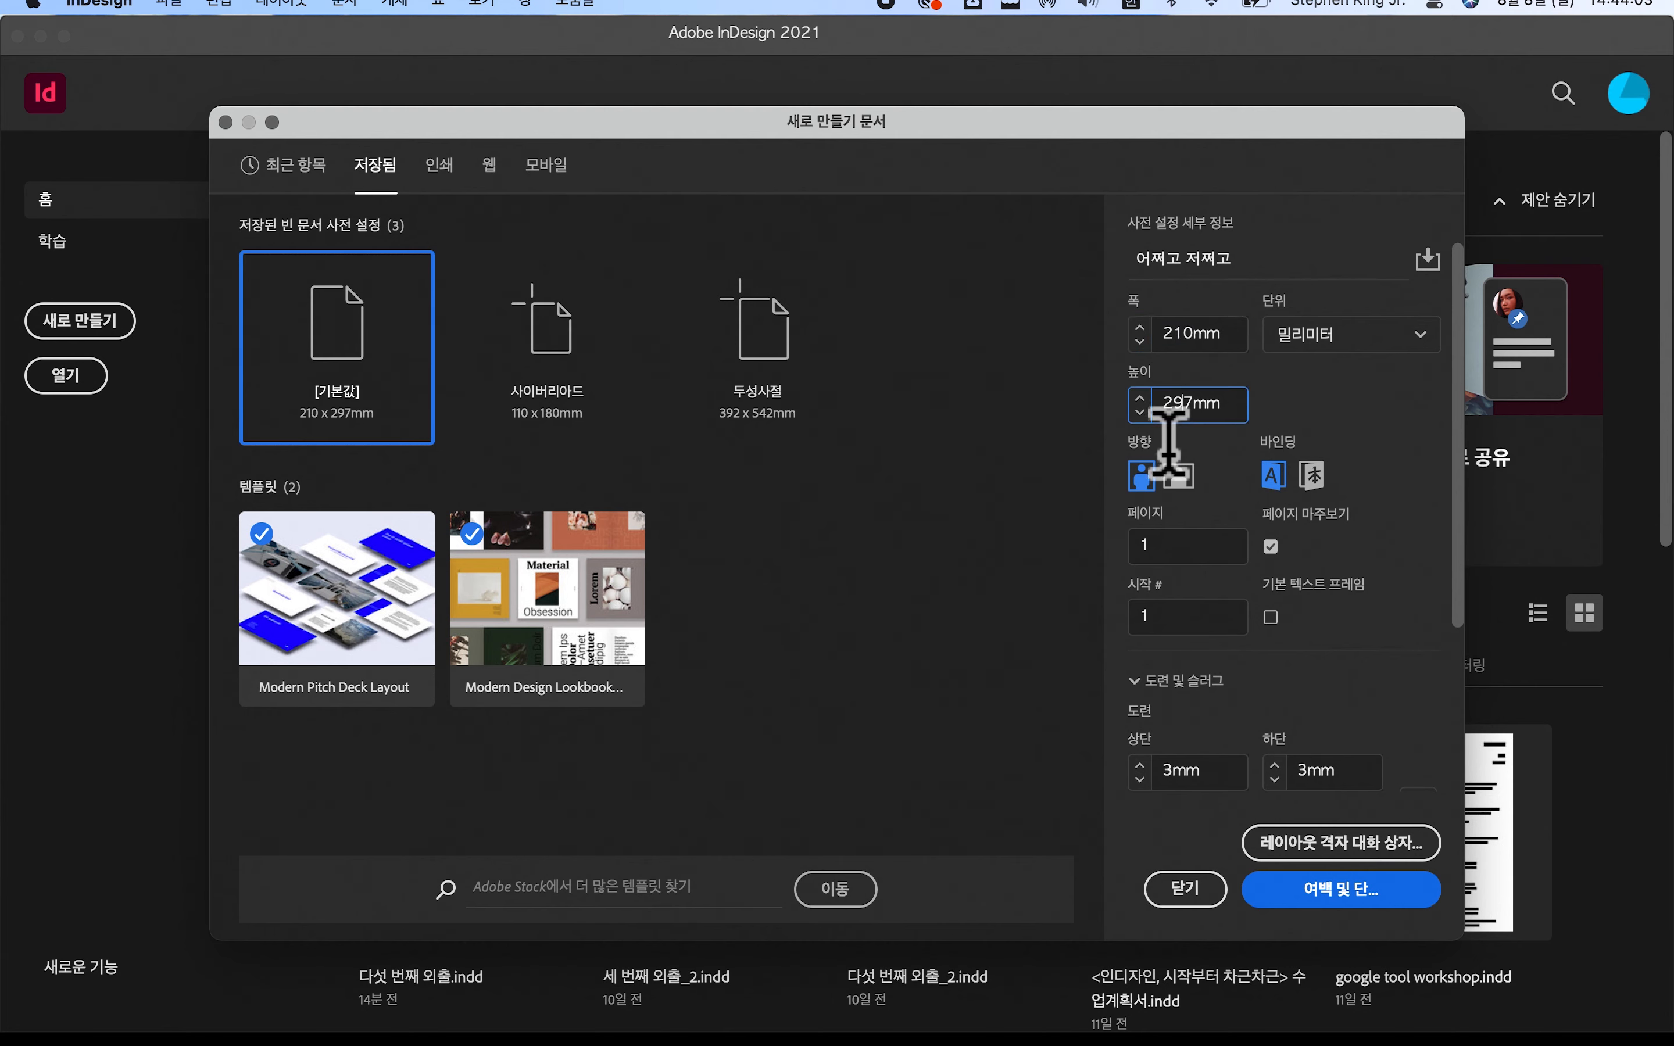
pyautogui.doubleClick(1256, 412)
pyautogui.click(1253, 412)
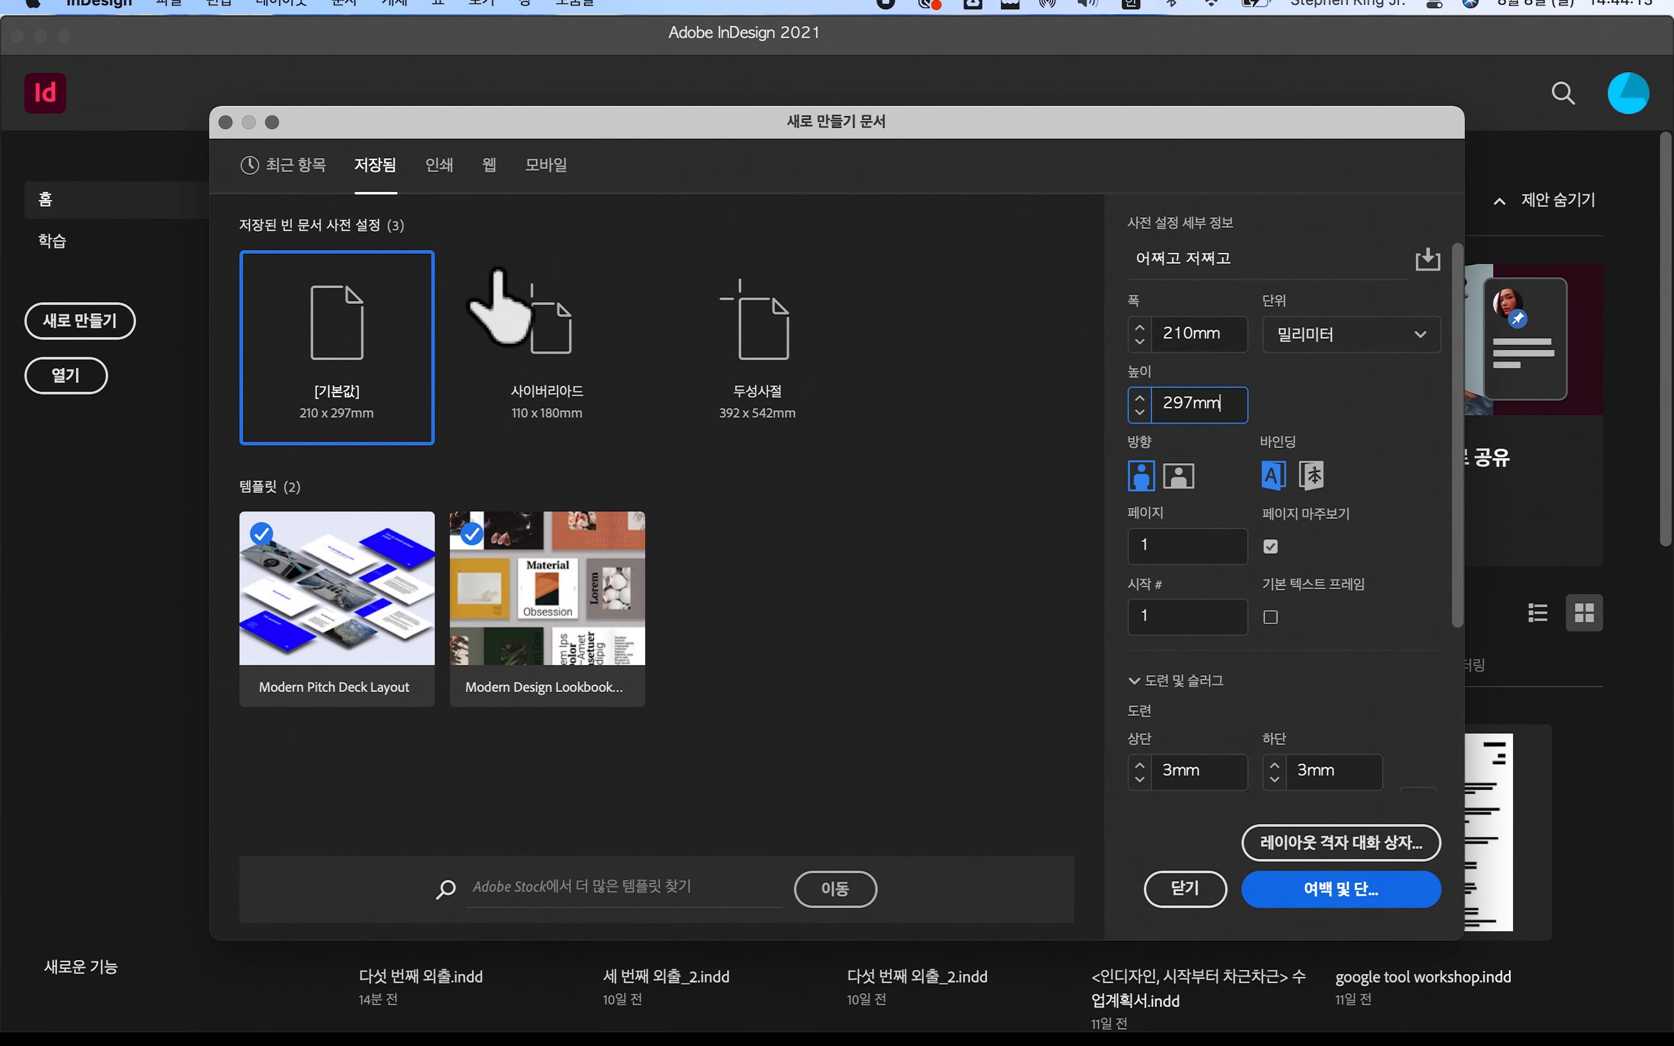
# - Show all print (인쇄) blank document presets and look through the sizes and templates offered
pyautogui.click(462, 175)
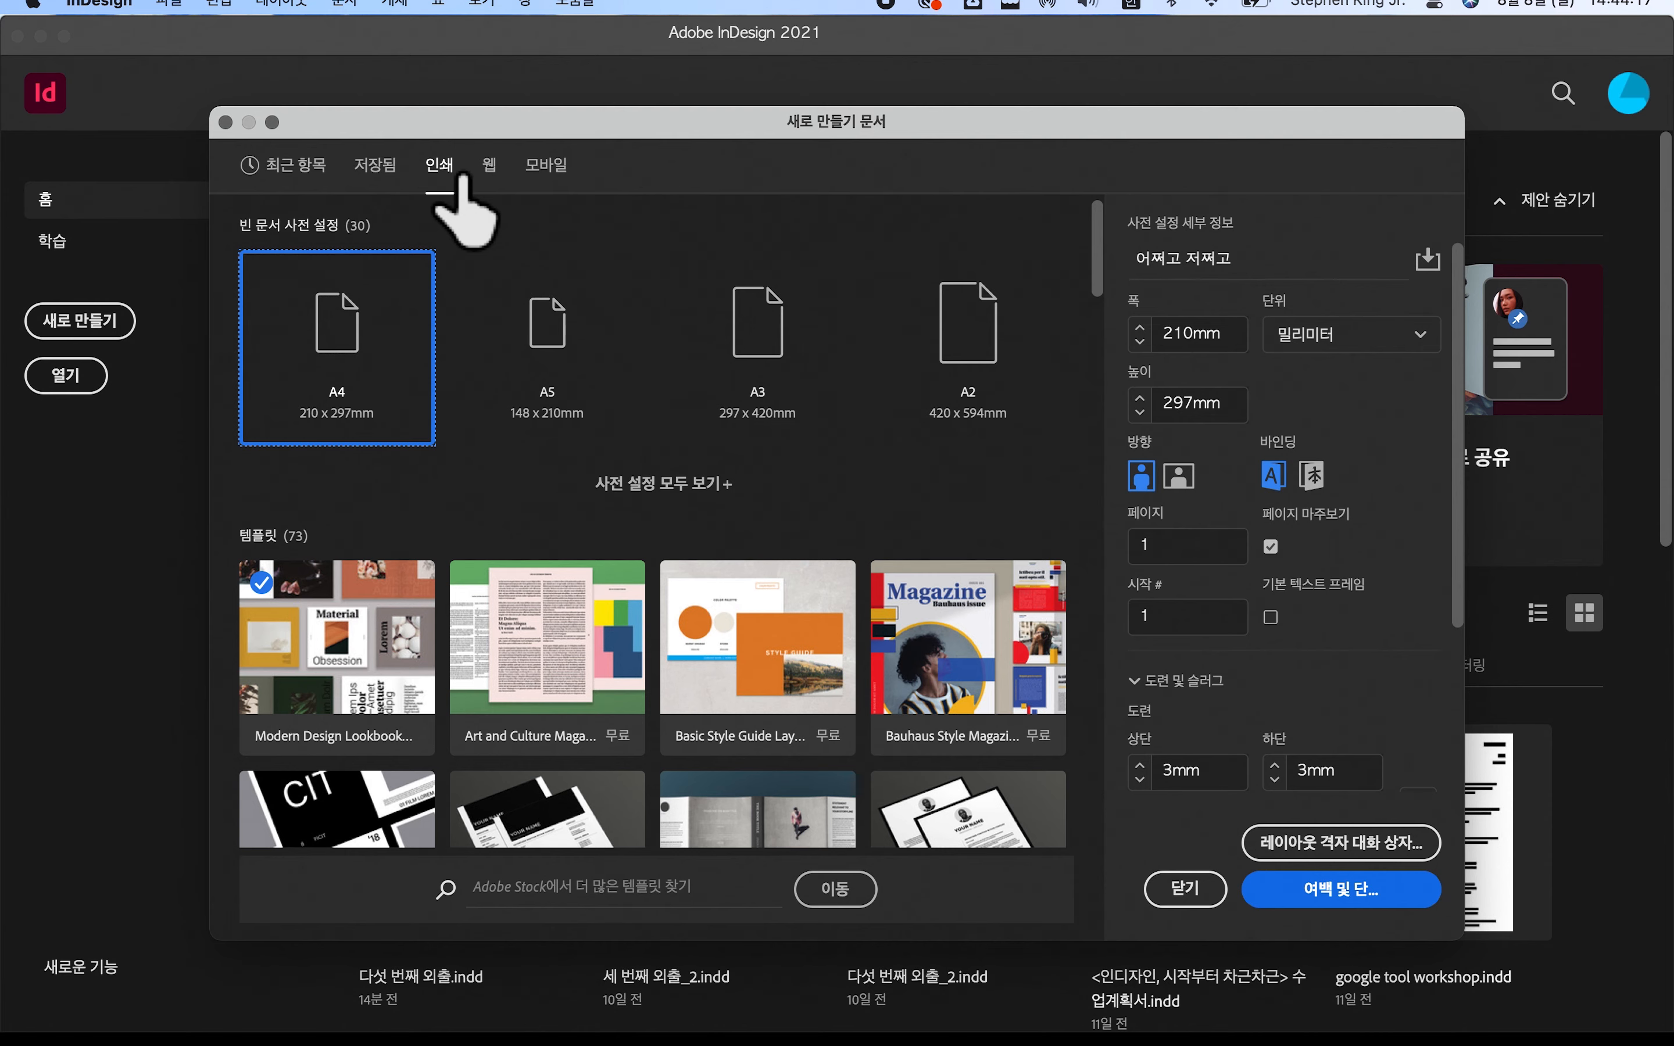
pyautogui.click(666, 484)
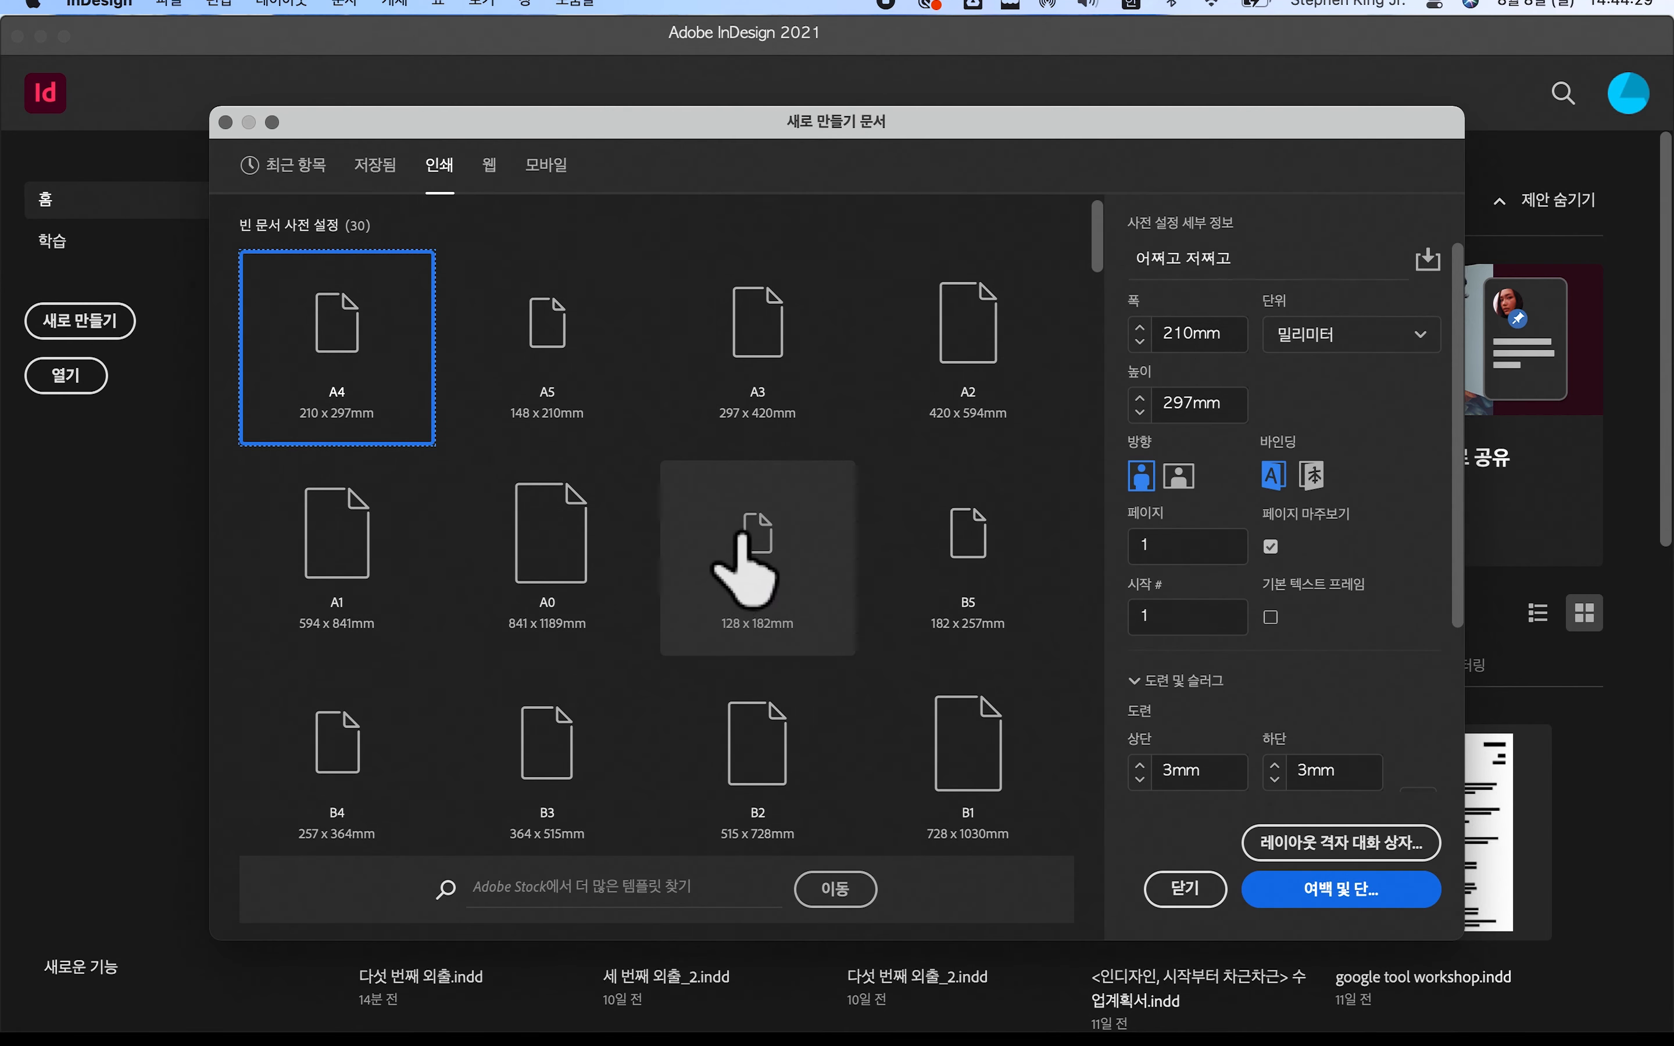
pyautogui.scroll(-10, 858, 685)
pyautogui.scroll(-5, 858, 682)
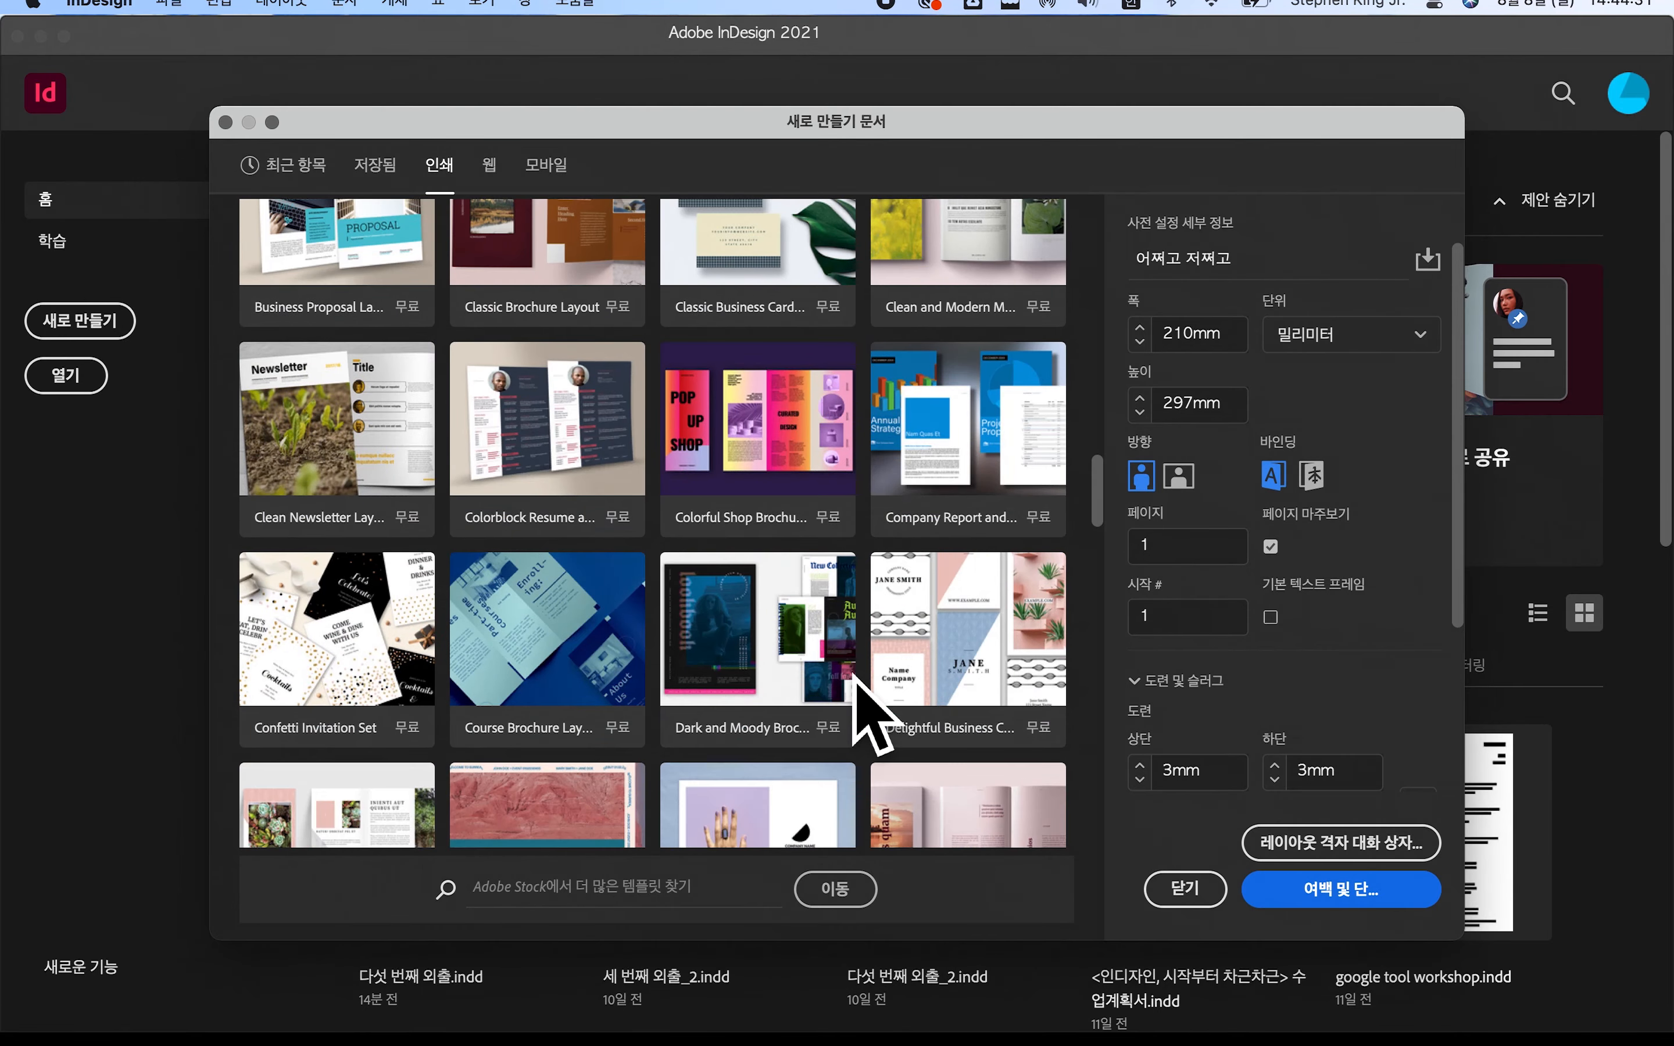
pyautogui.scroll(15, 851, 699)
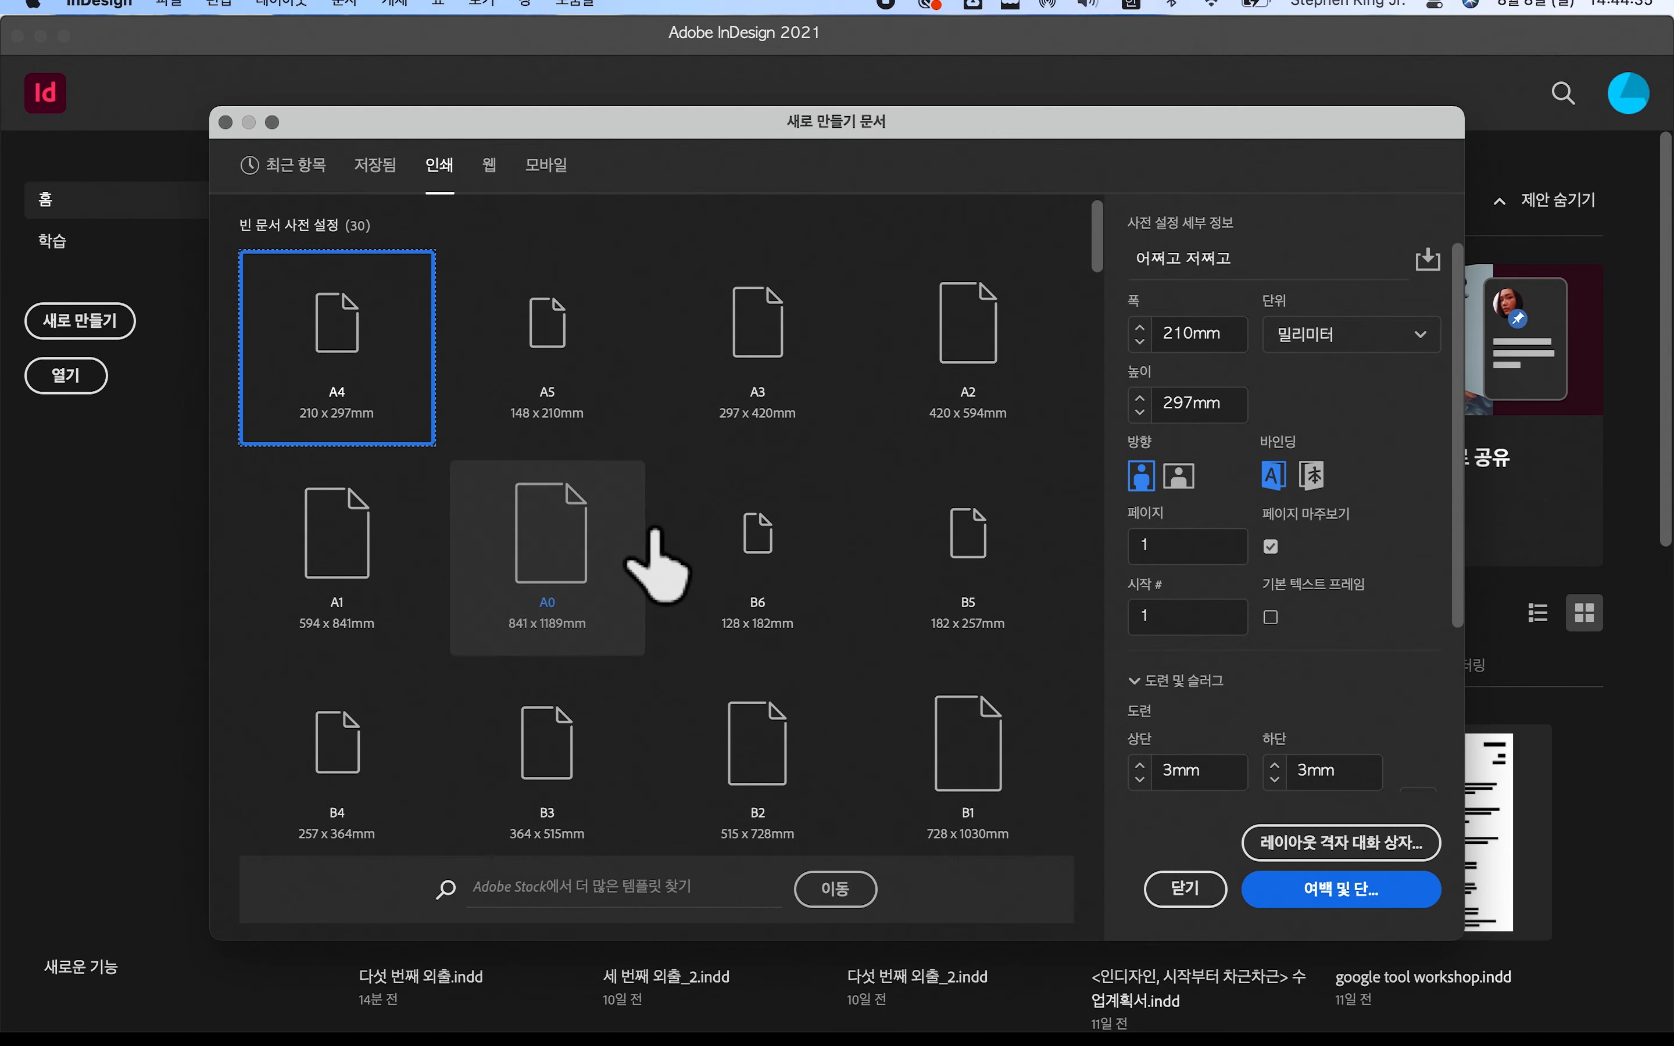
pyautogui.scroll(-10, 553, 692)
pyautogui.scroll(-1, 562, 747)
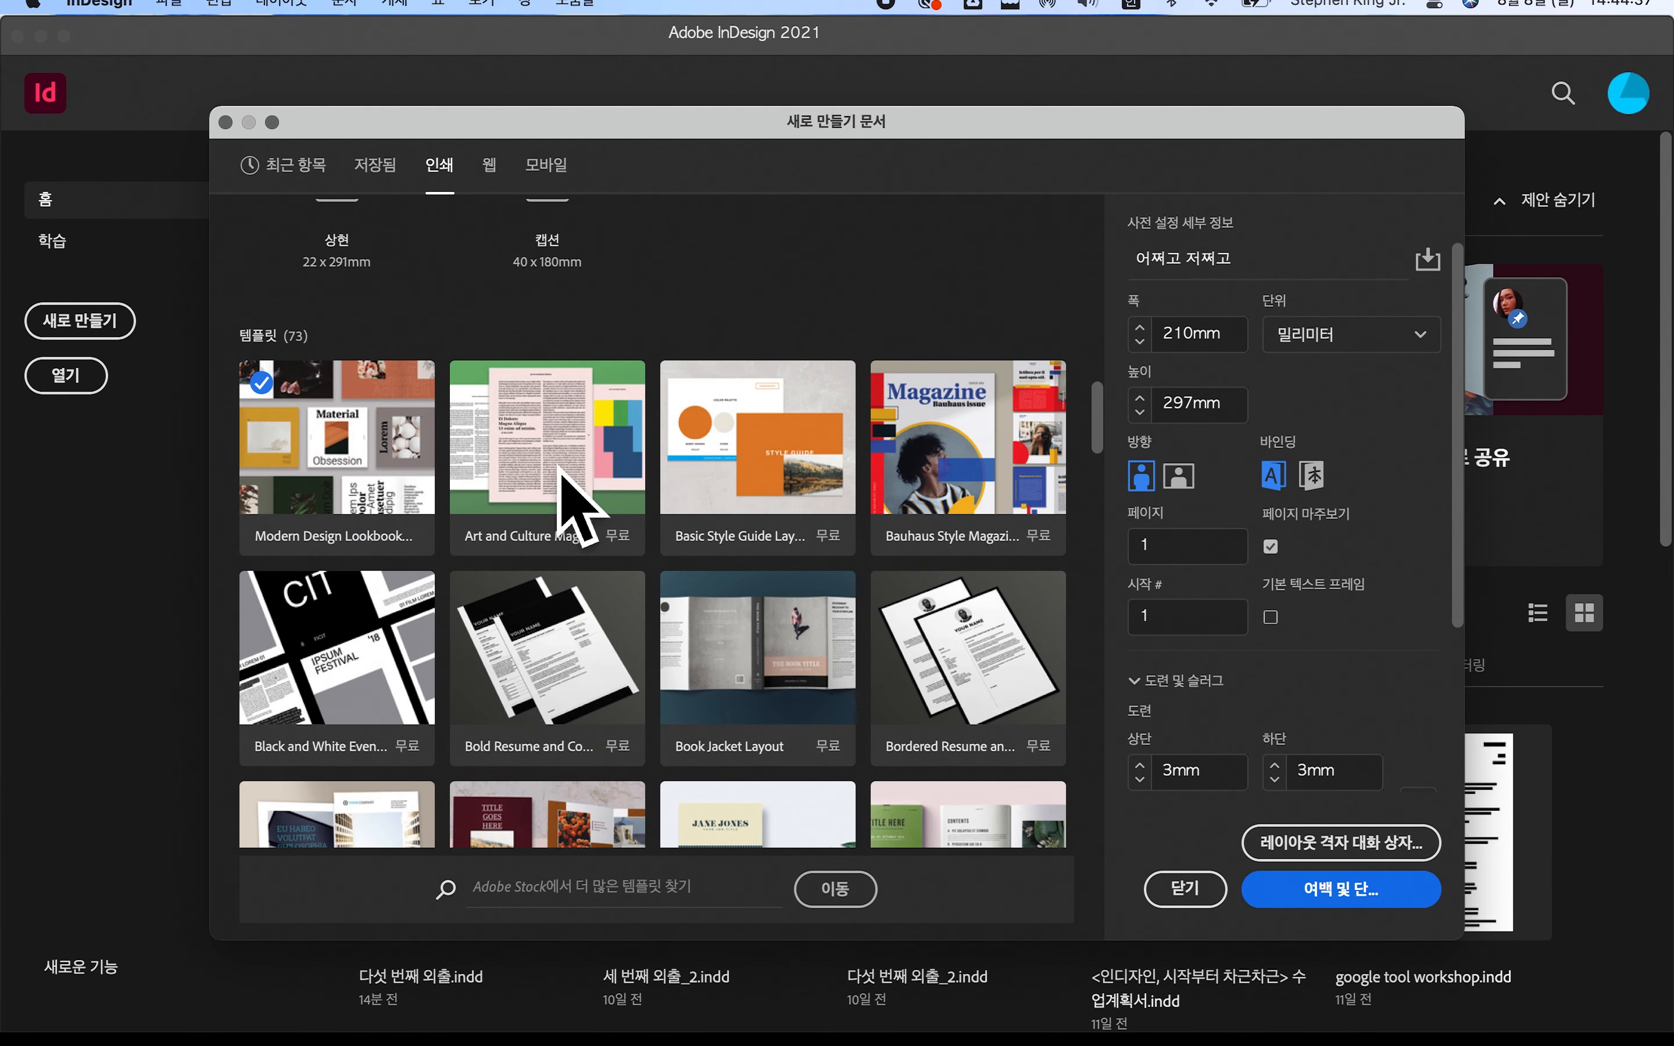
# - Show all web (웹) blank document presets and look through the pixel sizes offered
pyautogui.click(492, 164)
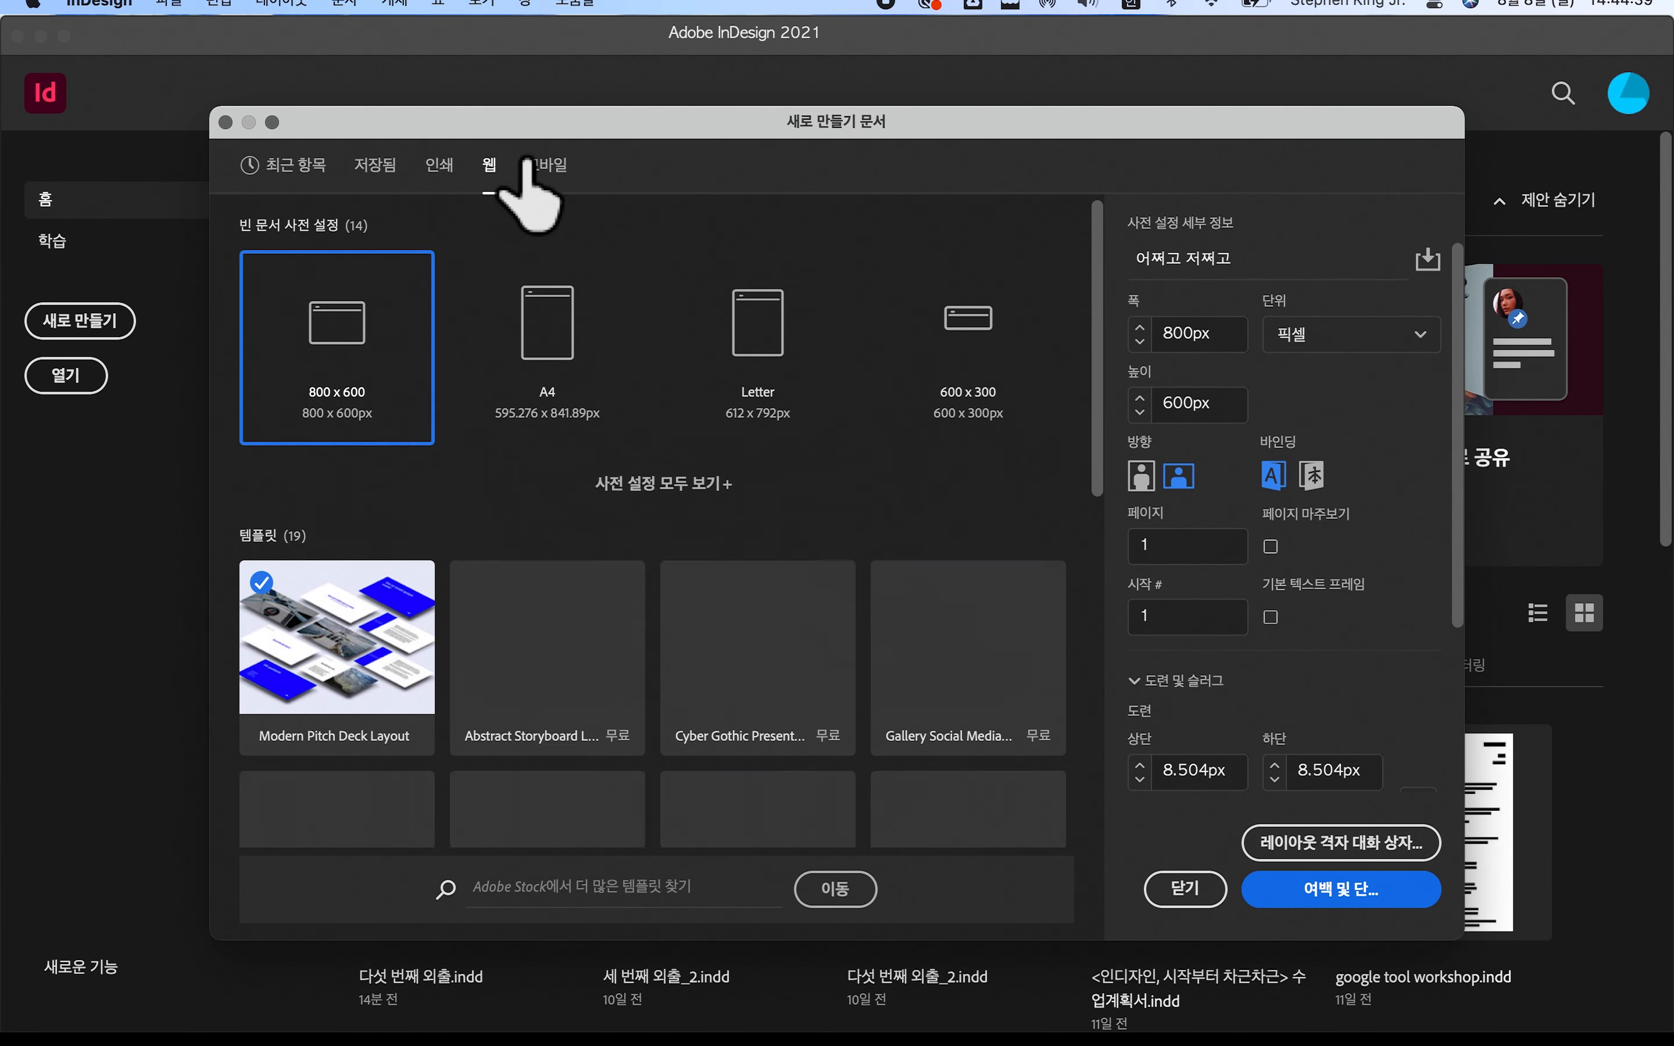
pyautogui.click(675, 493)
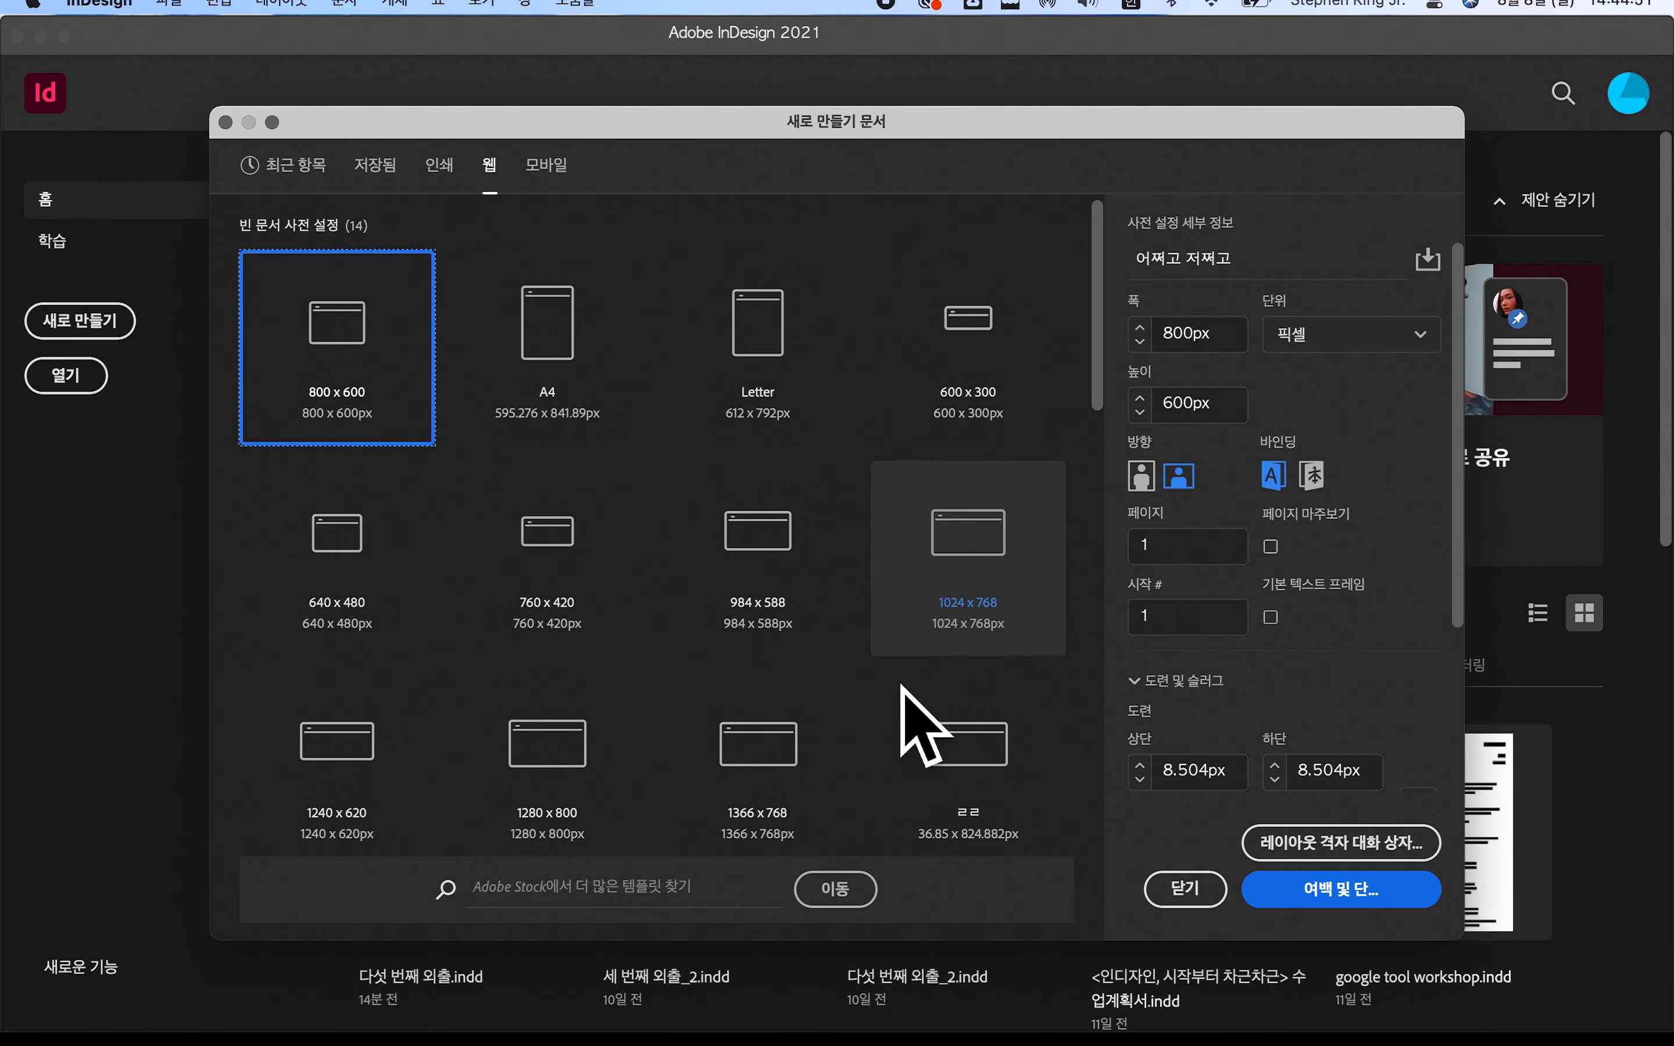
pyautogui.scroll(-10, 784, 699)
pyautogui.scroll(15, 777, 691)
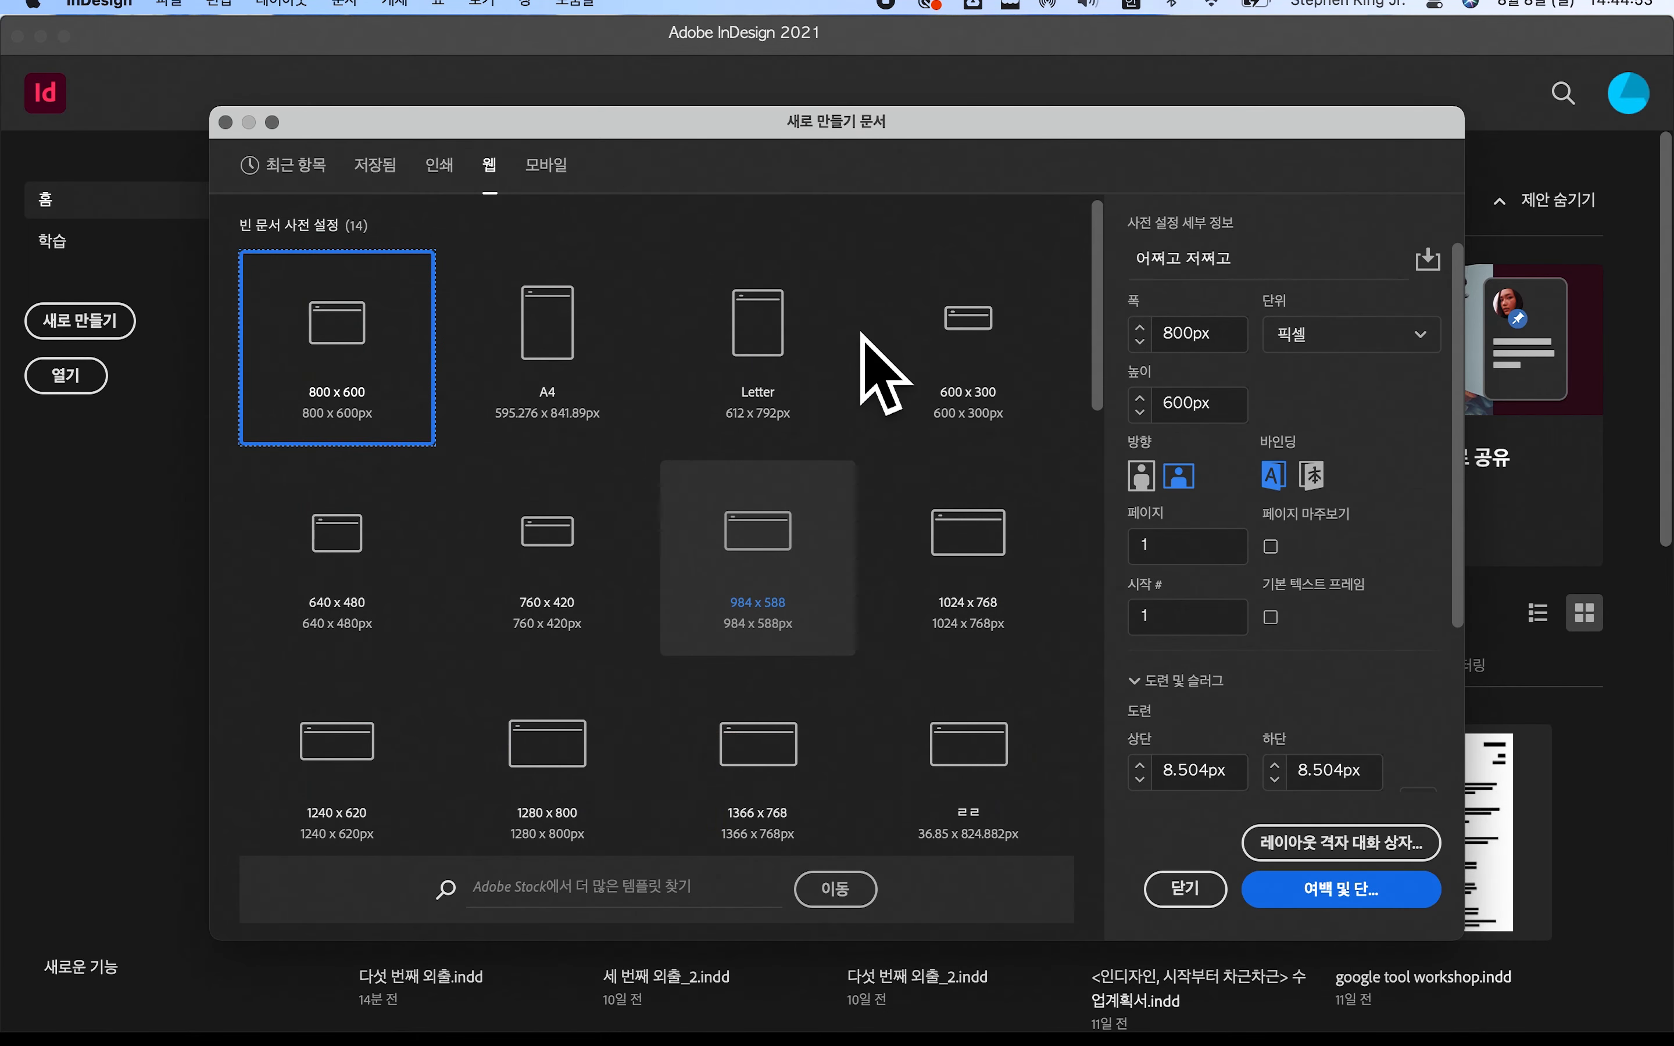
# - Show all mobile (모바일) blank presets, select iPhone 8/7/6 Plus, and look through the device sizes
pyautogui.click(567, 164)
pyautogui.click(581, 415)
pyautogui.click(674, 486)
pyautogui.scroll(-8, 667, 526)
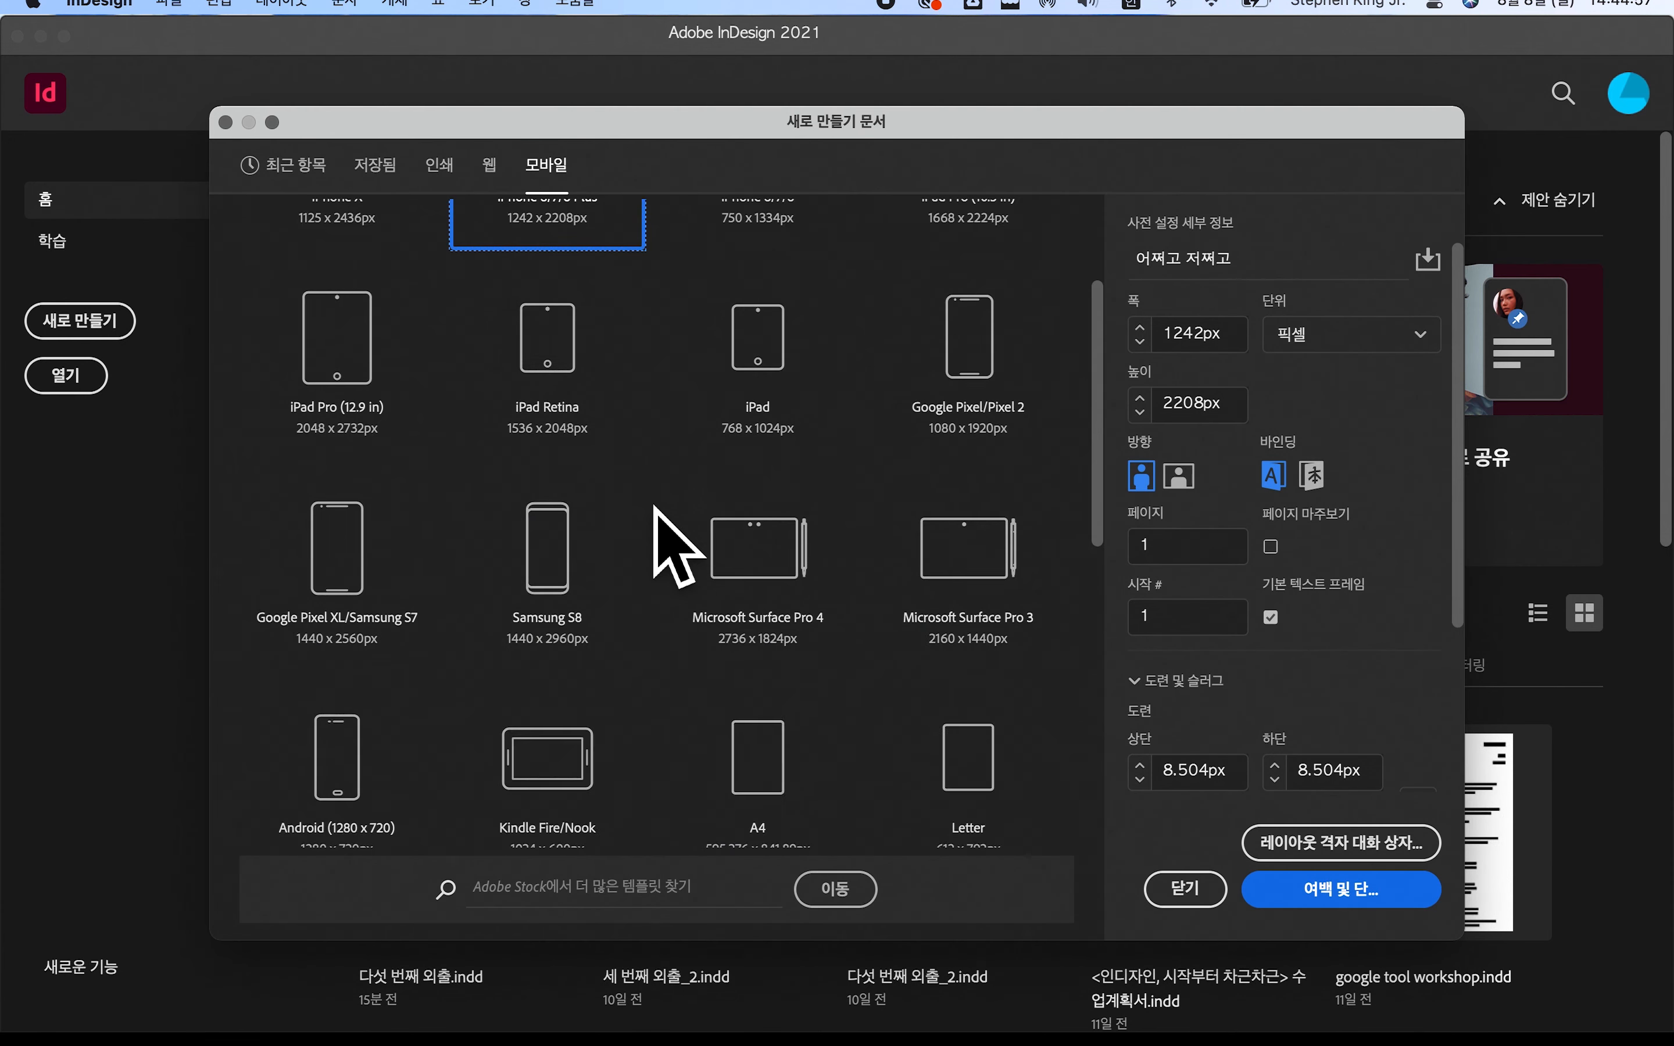
pyautogui.scroll(7, 658, 526)
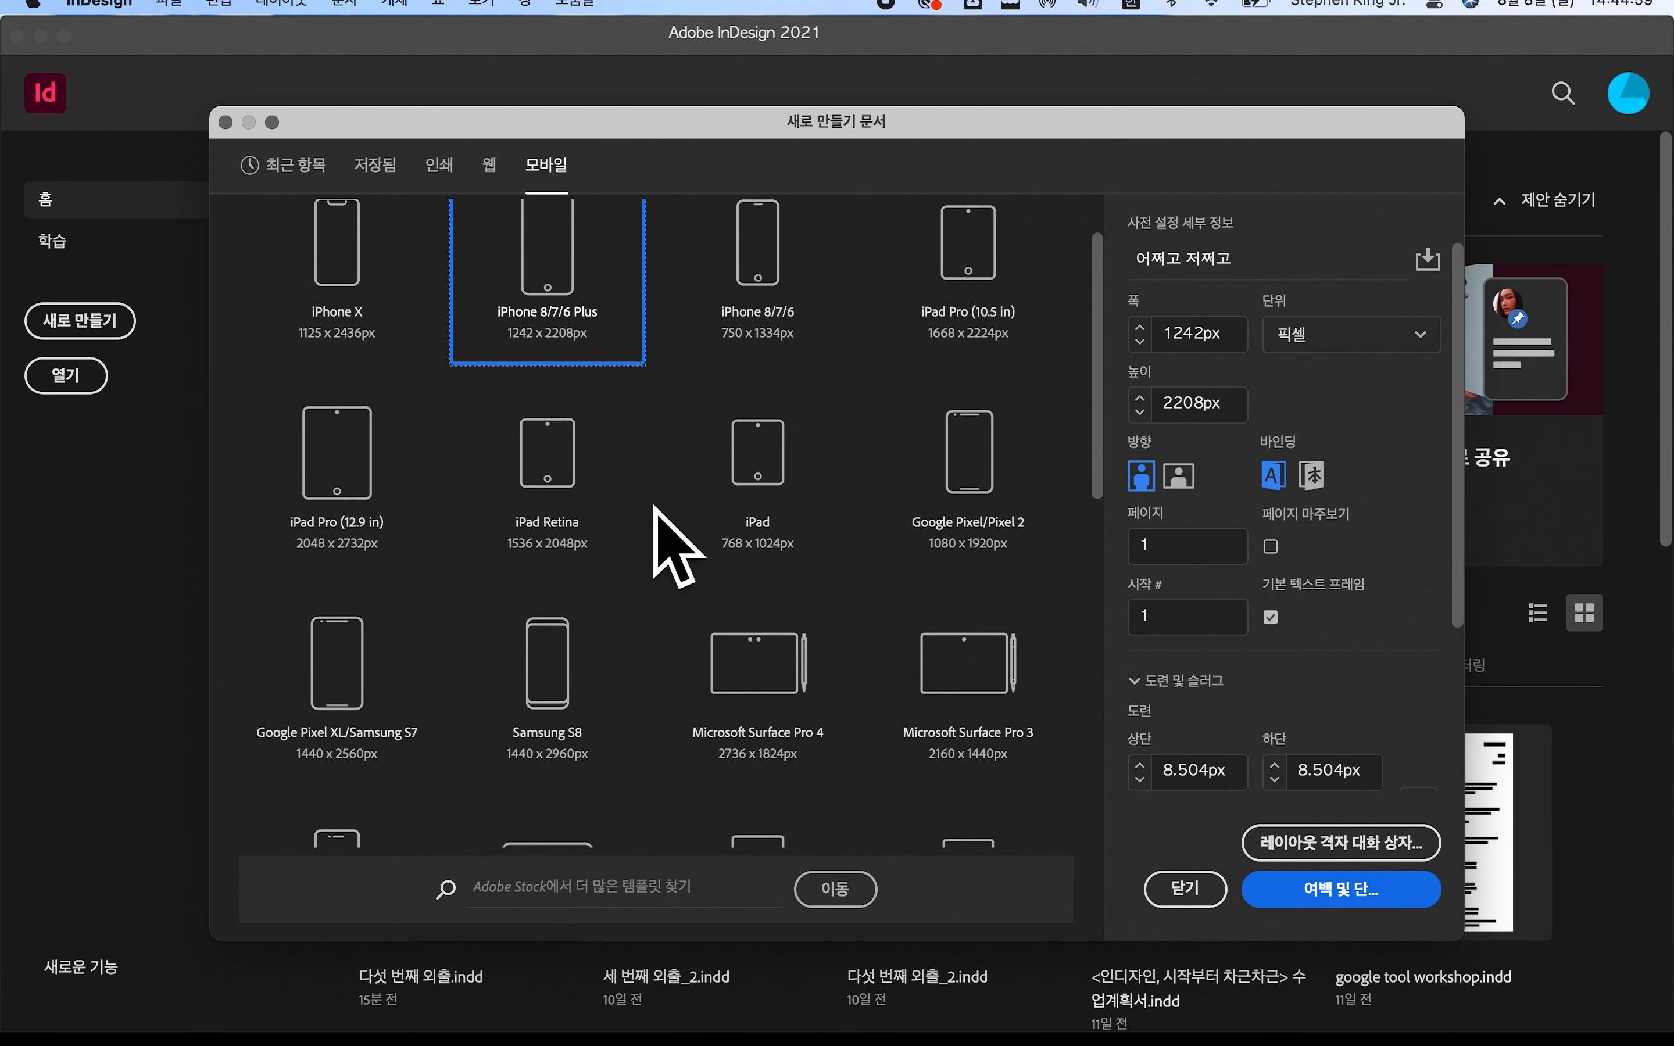
pyautogui.scroll(2, 655, 510)
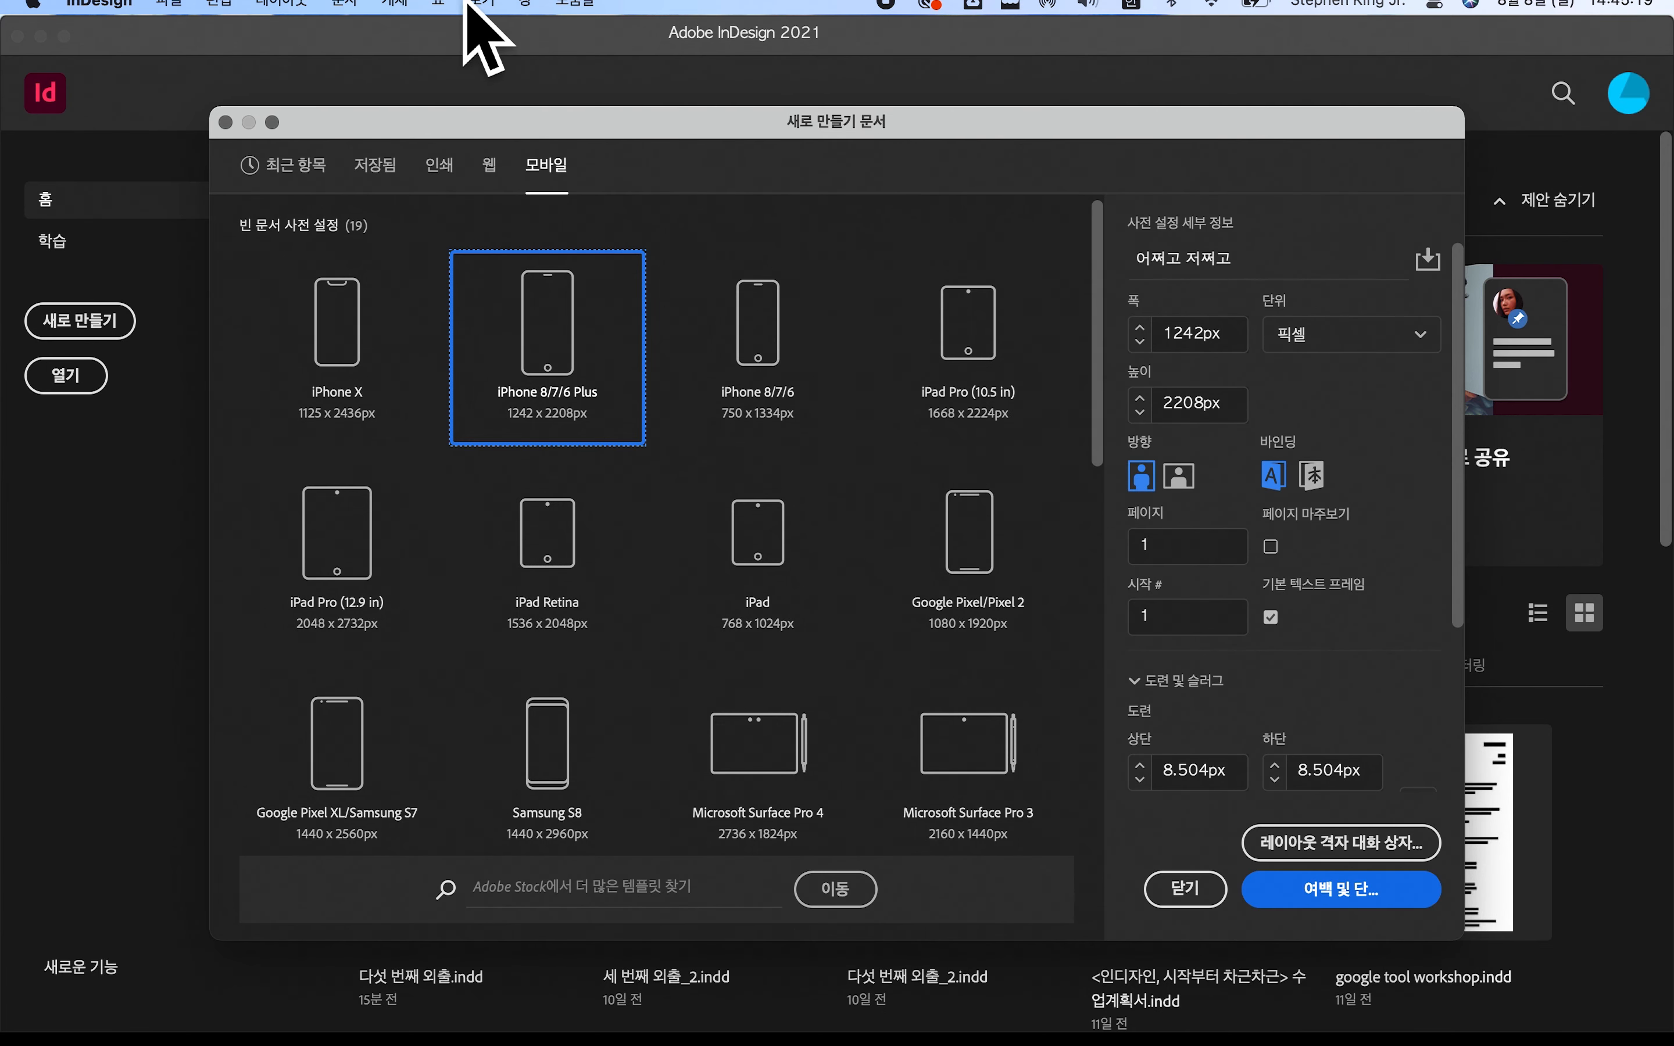
# - Return to the saved and recent document presets and rename the new document 00
pyautogui.click(394, 181)
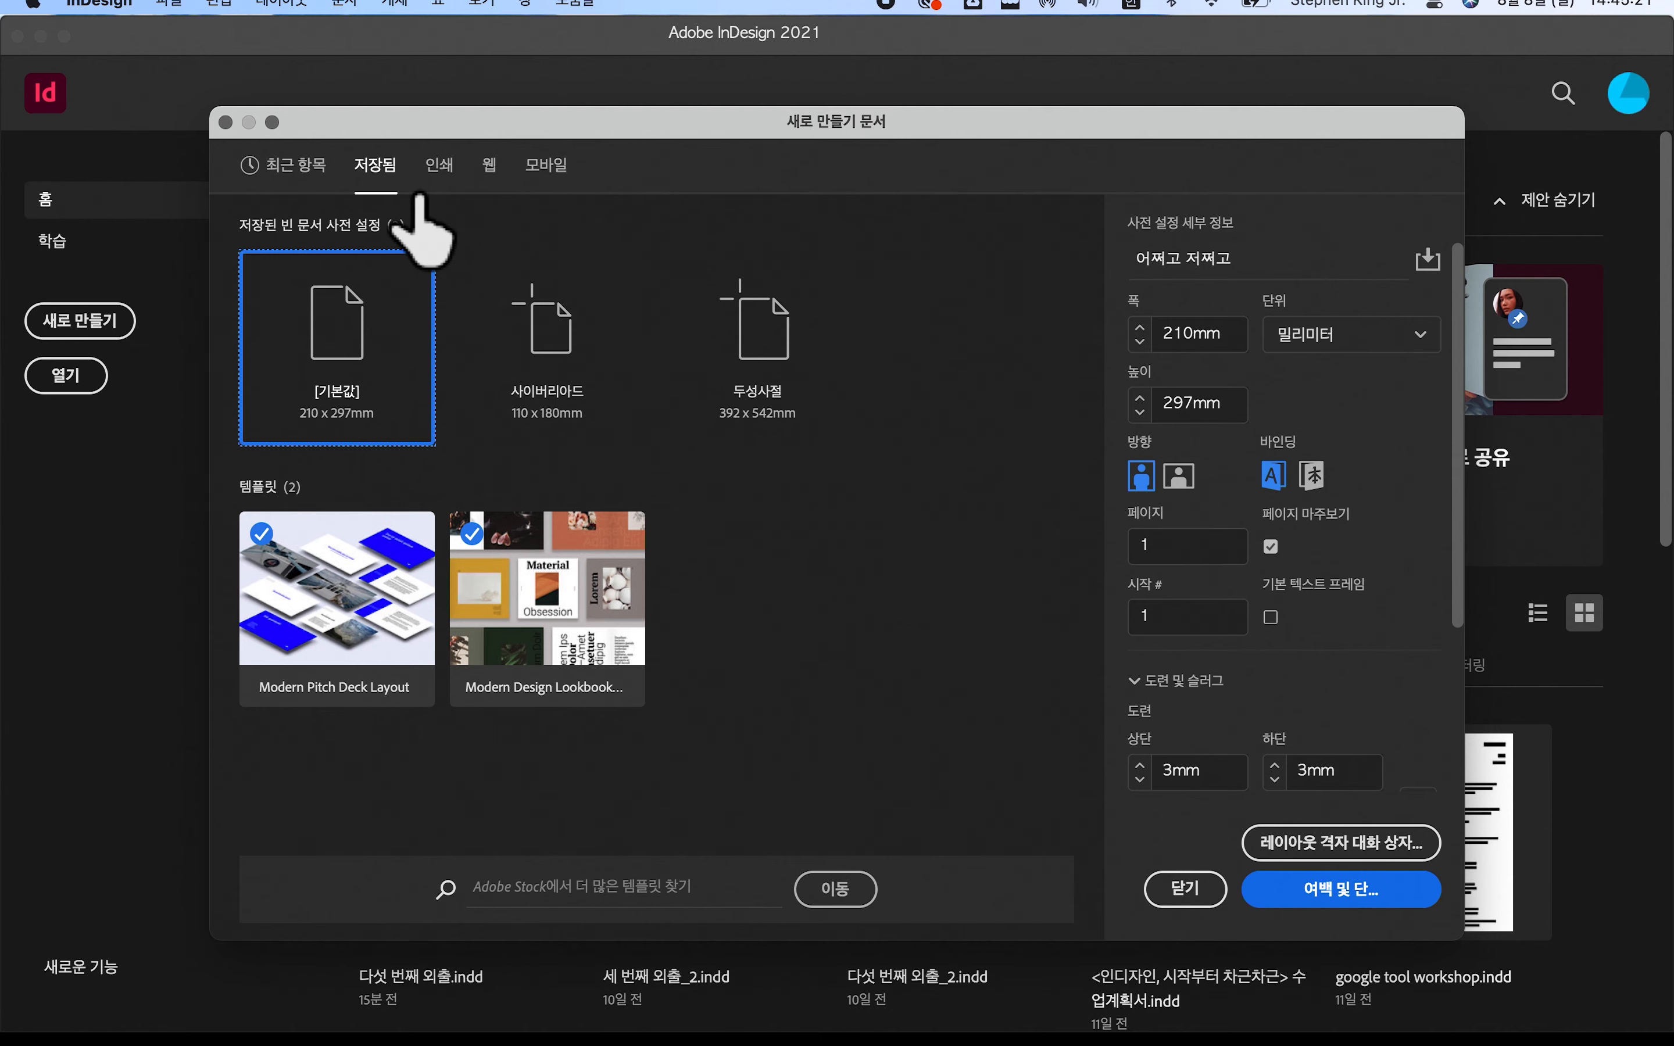
pyautogui.click(324, 172)
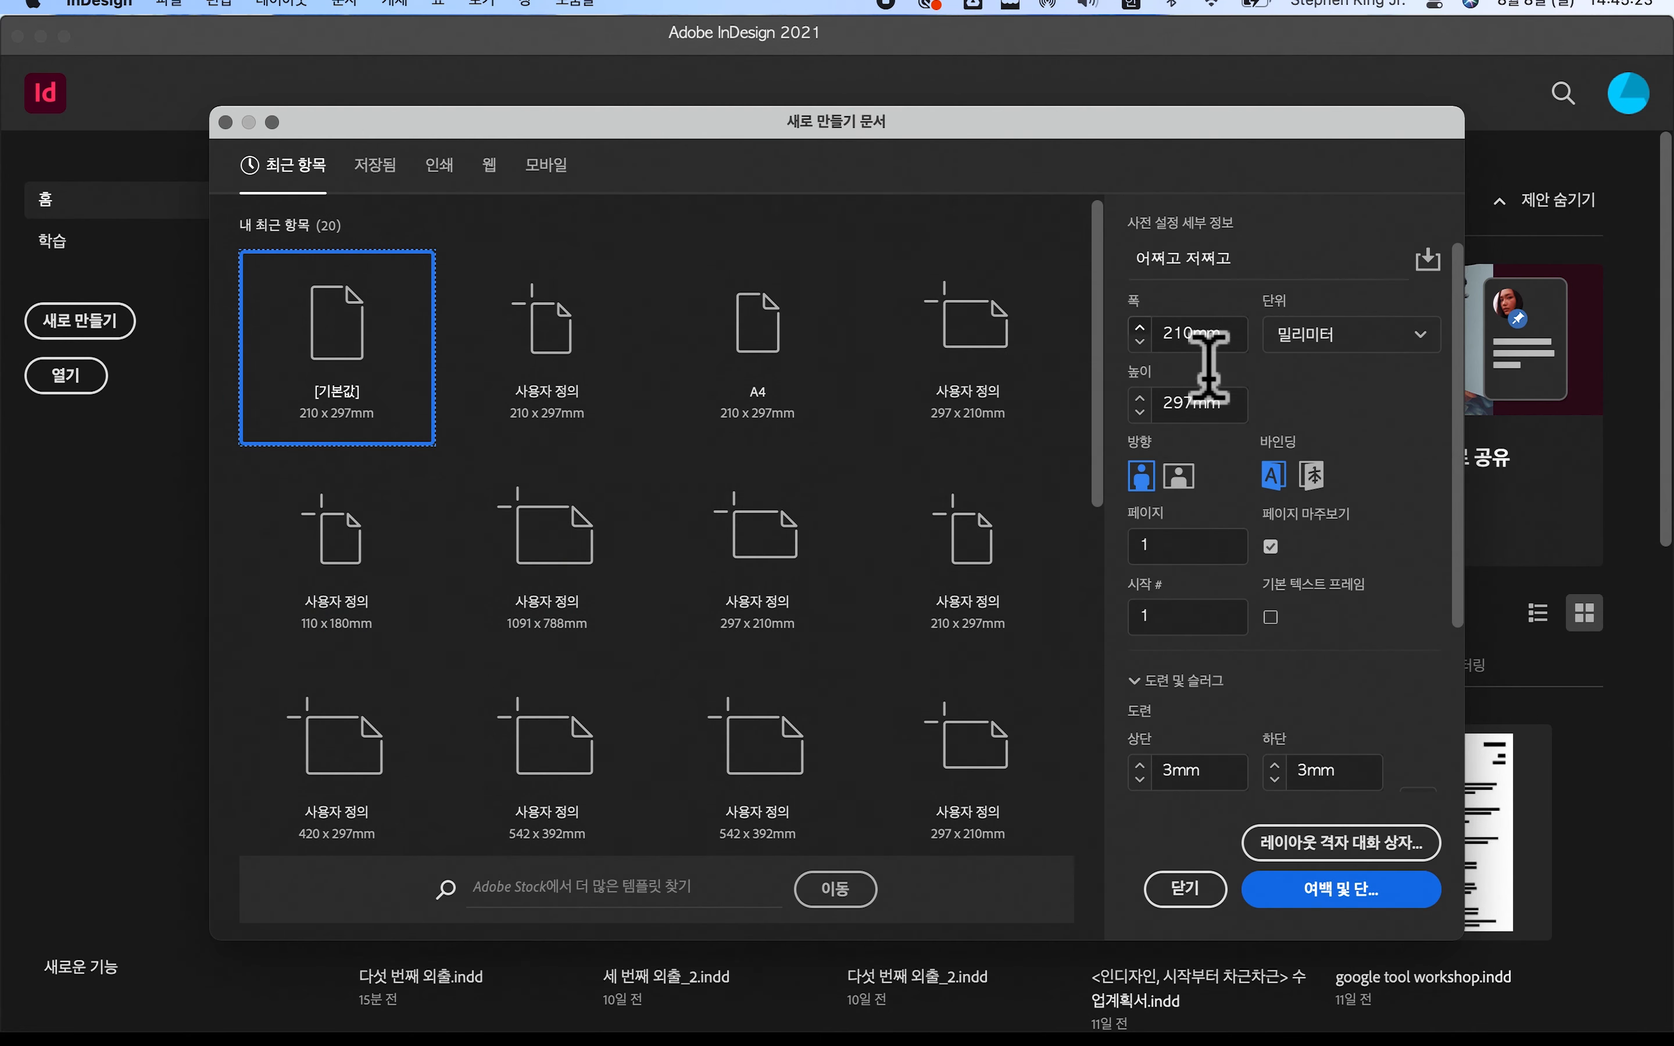
pyautogui.hotkey('shift', 'Tab')
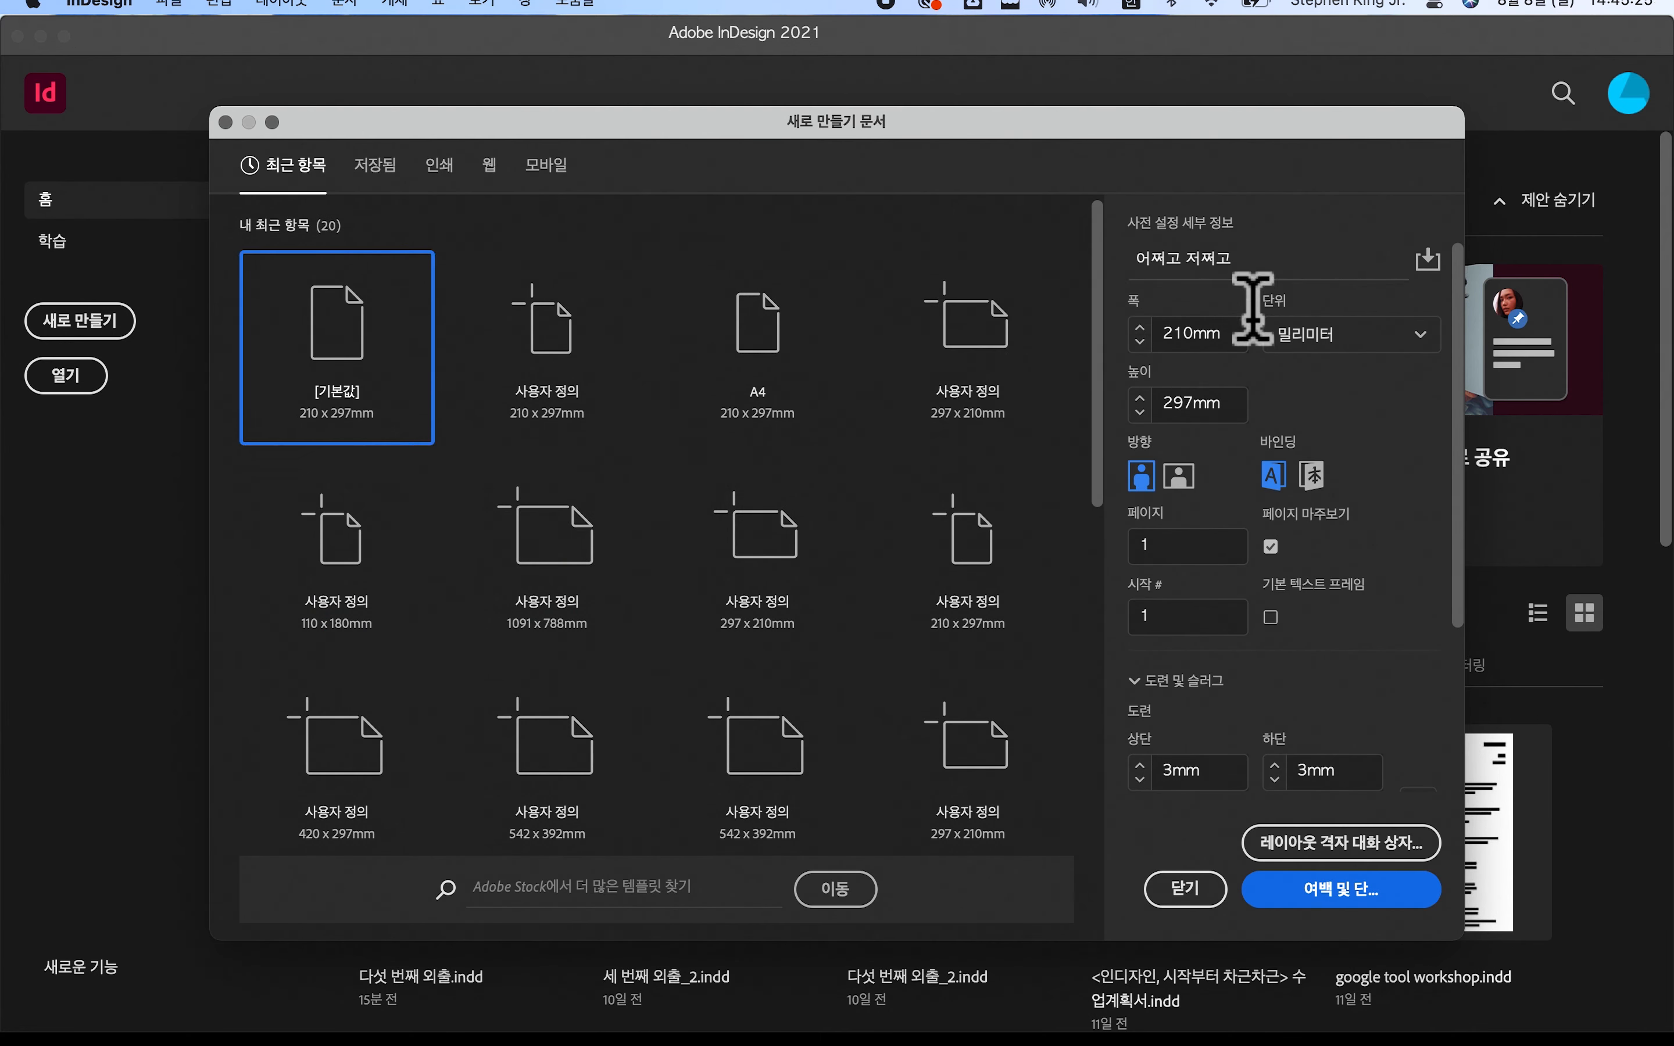
pyautogui.press('BackSpace')
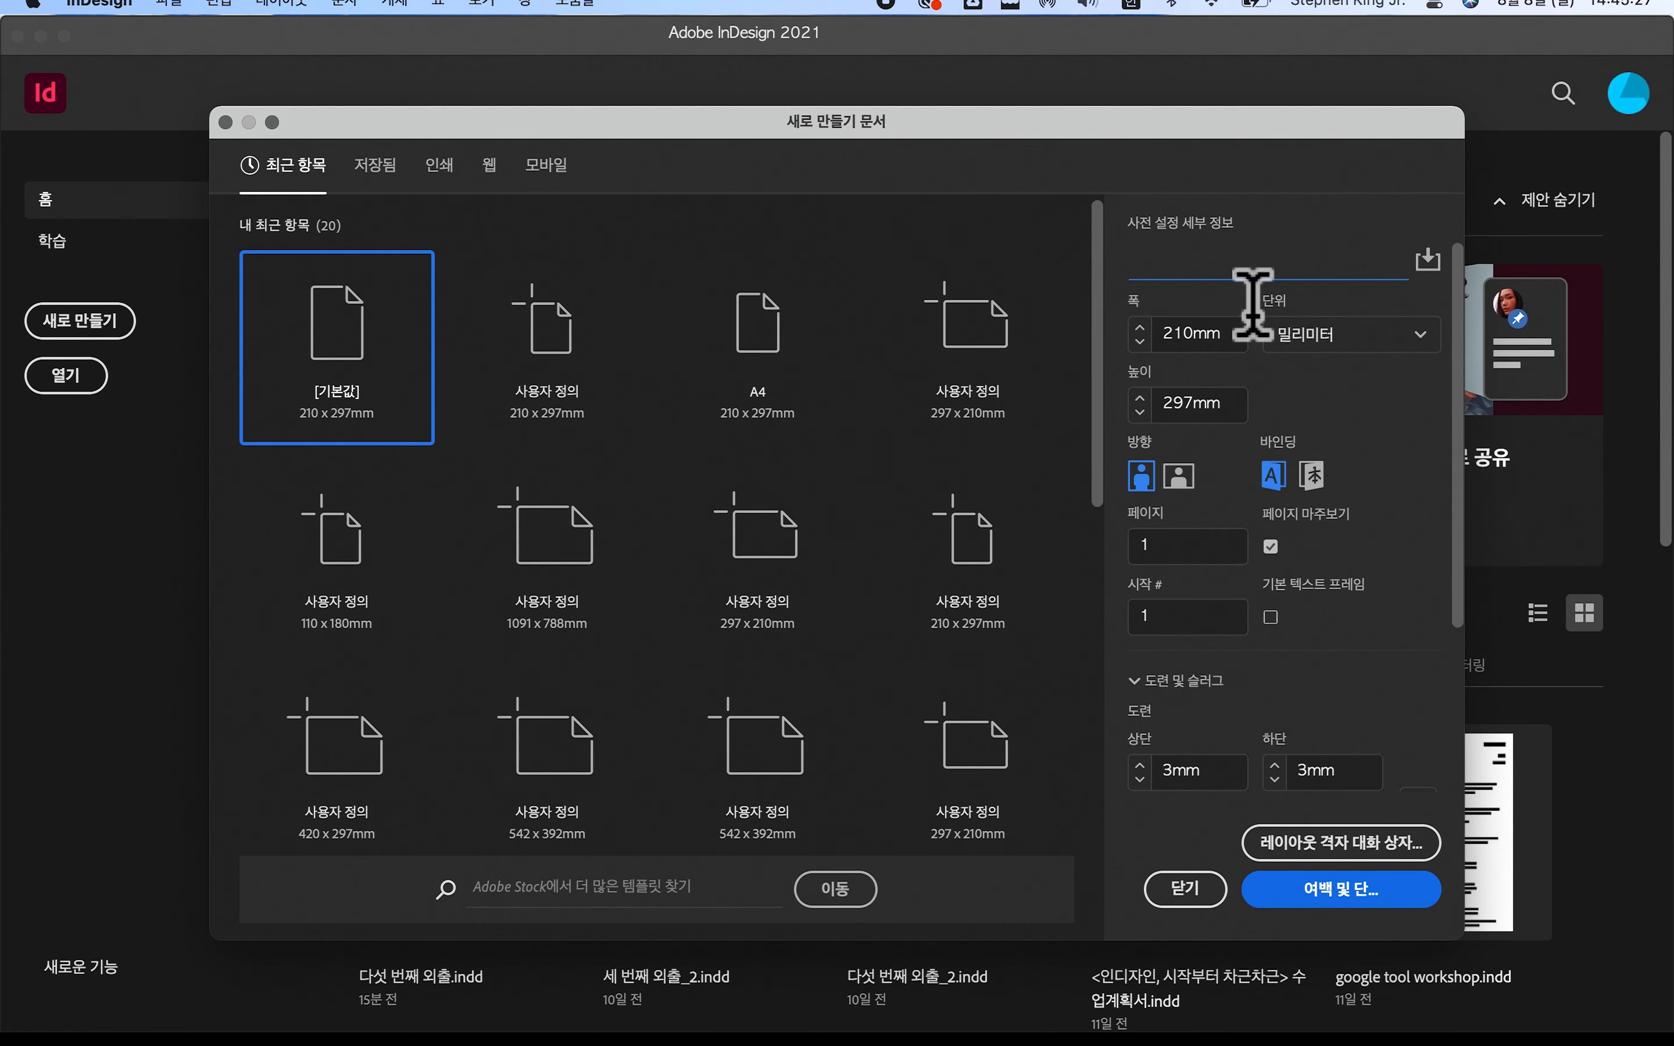
pyautogui.write('00')
pyautogui.press('Tab')
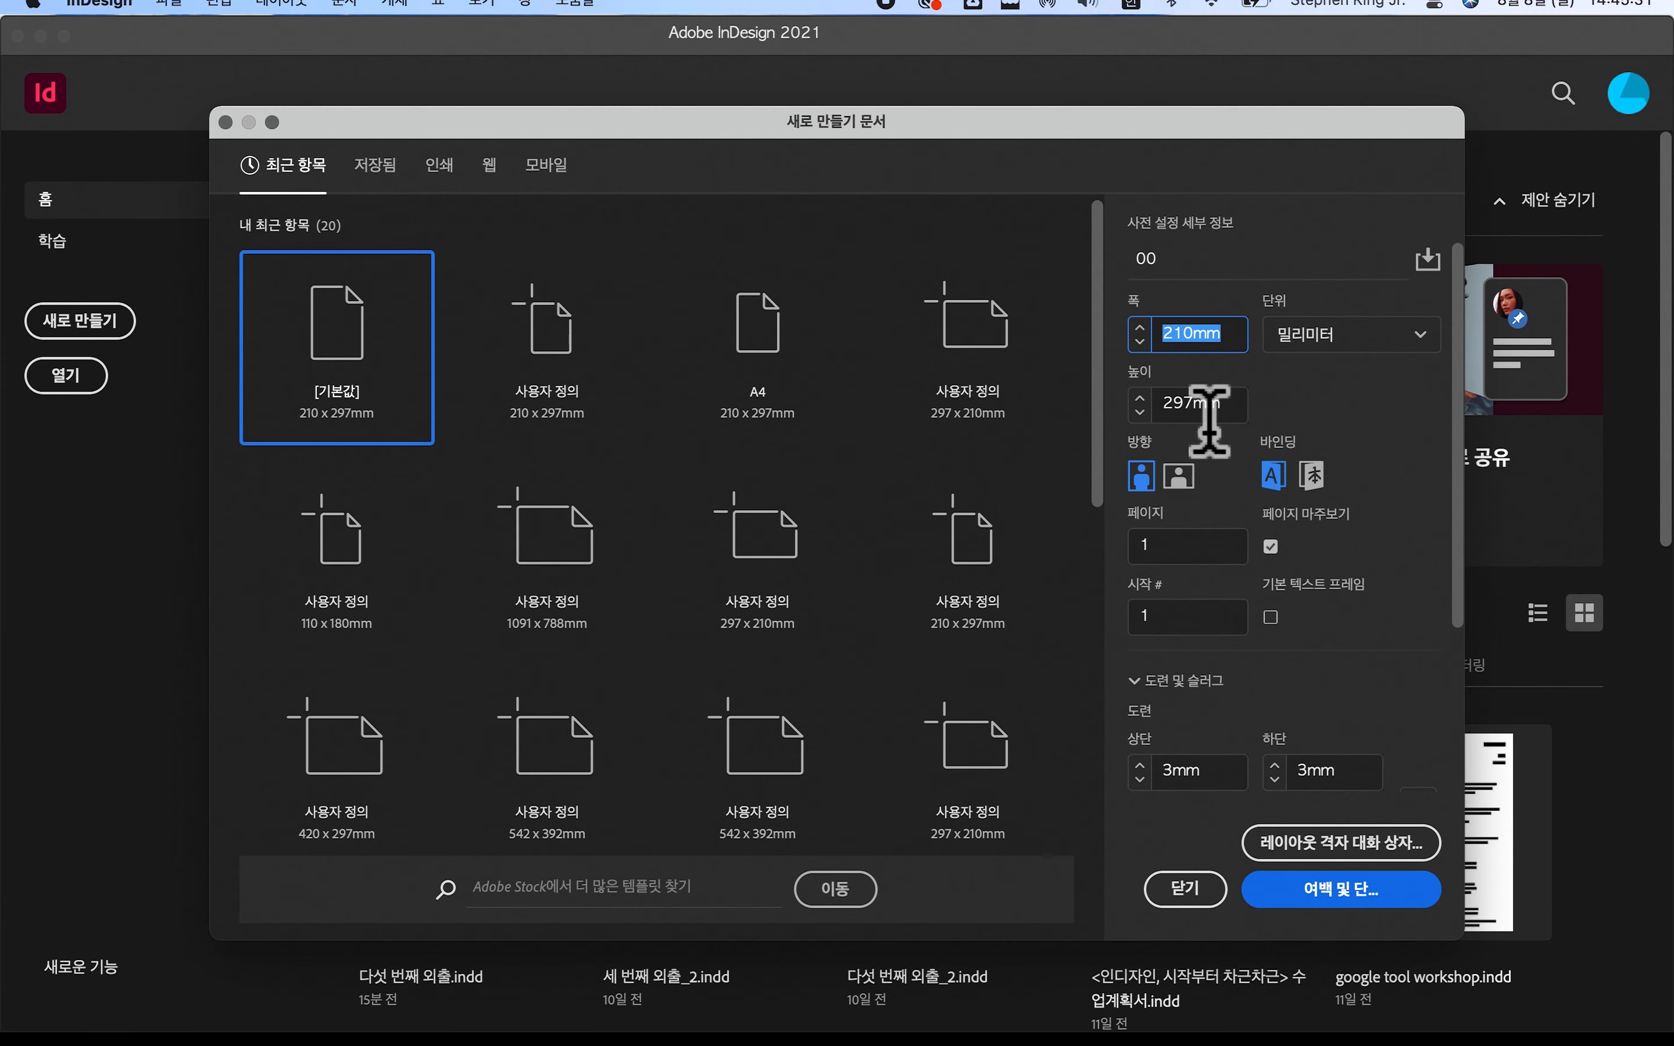
# - Choose millimetres (밀리미터) as the unit and set the page to 148 mm wide and 210 mm high
pyautogui.click(1339, 348)
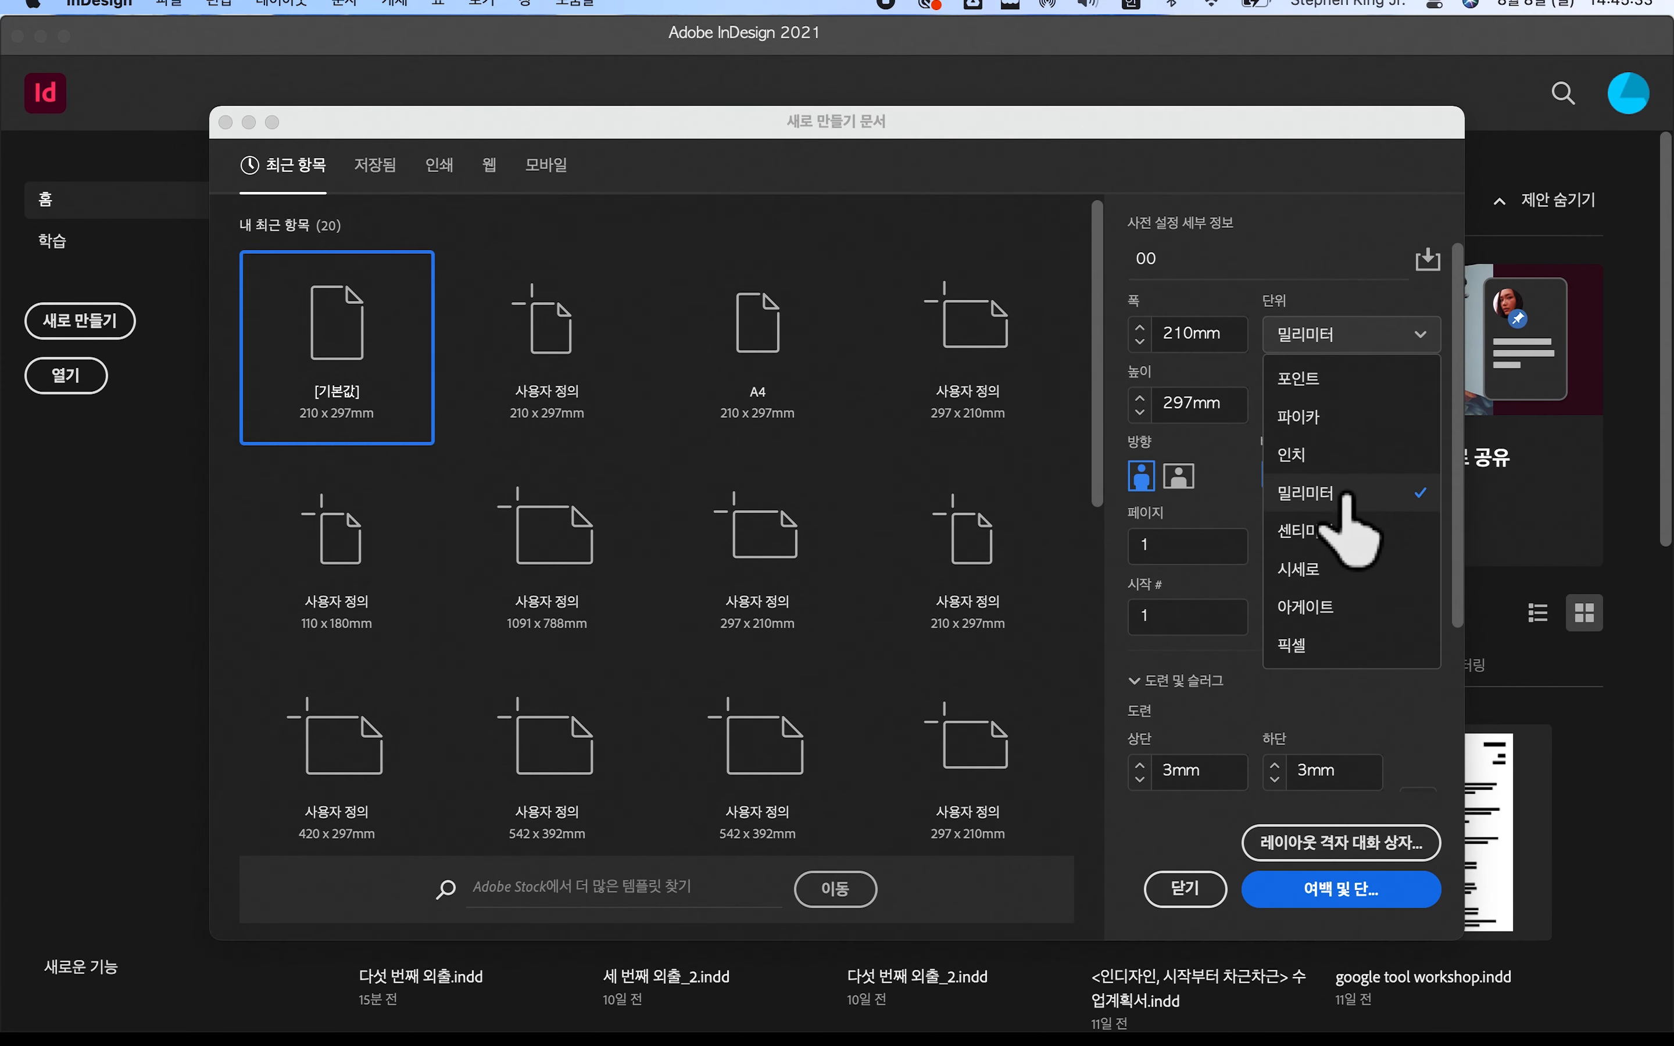
pyautogui.click(1342, 484)
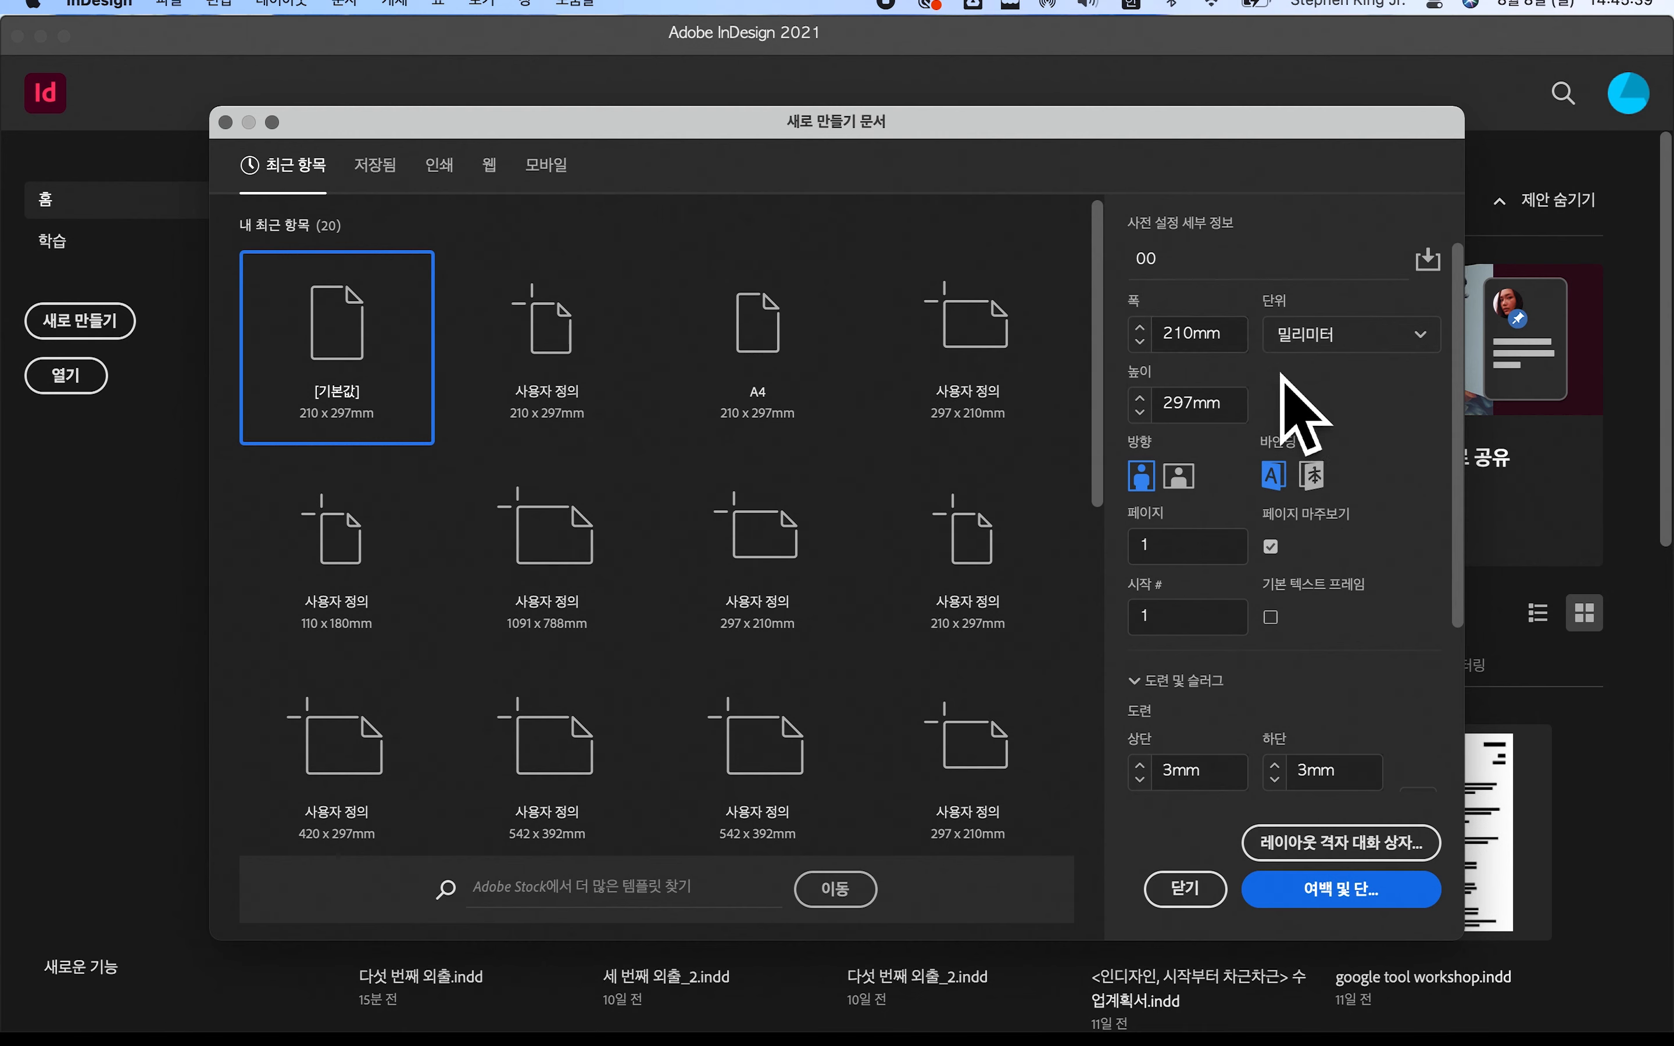
pyautogui.click(1238, 408)
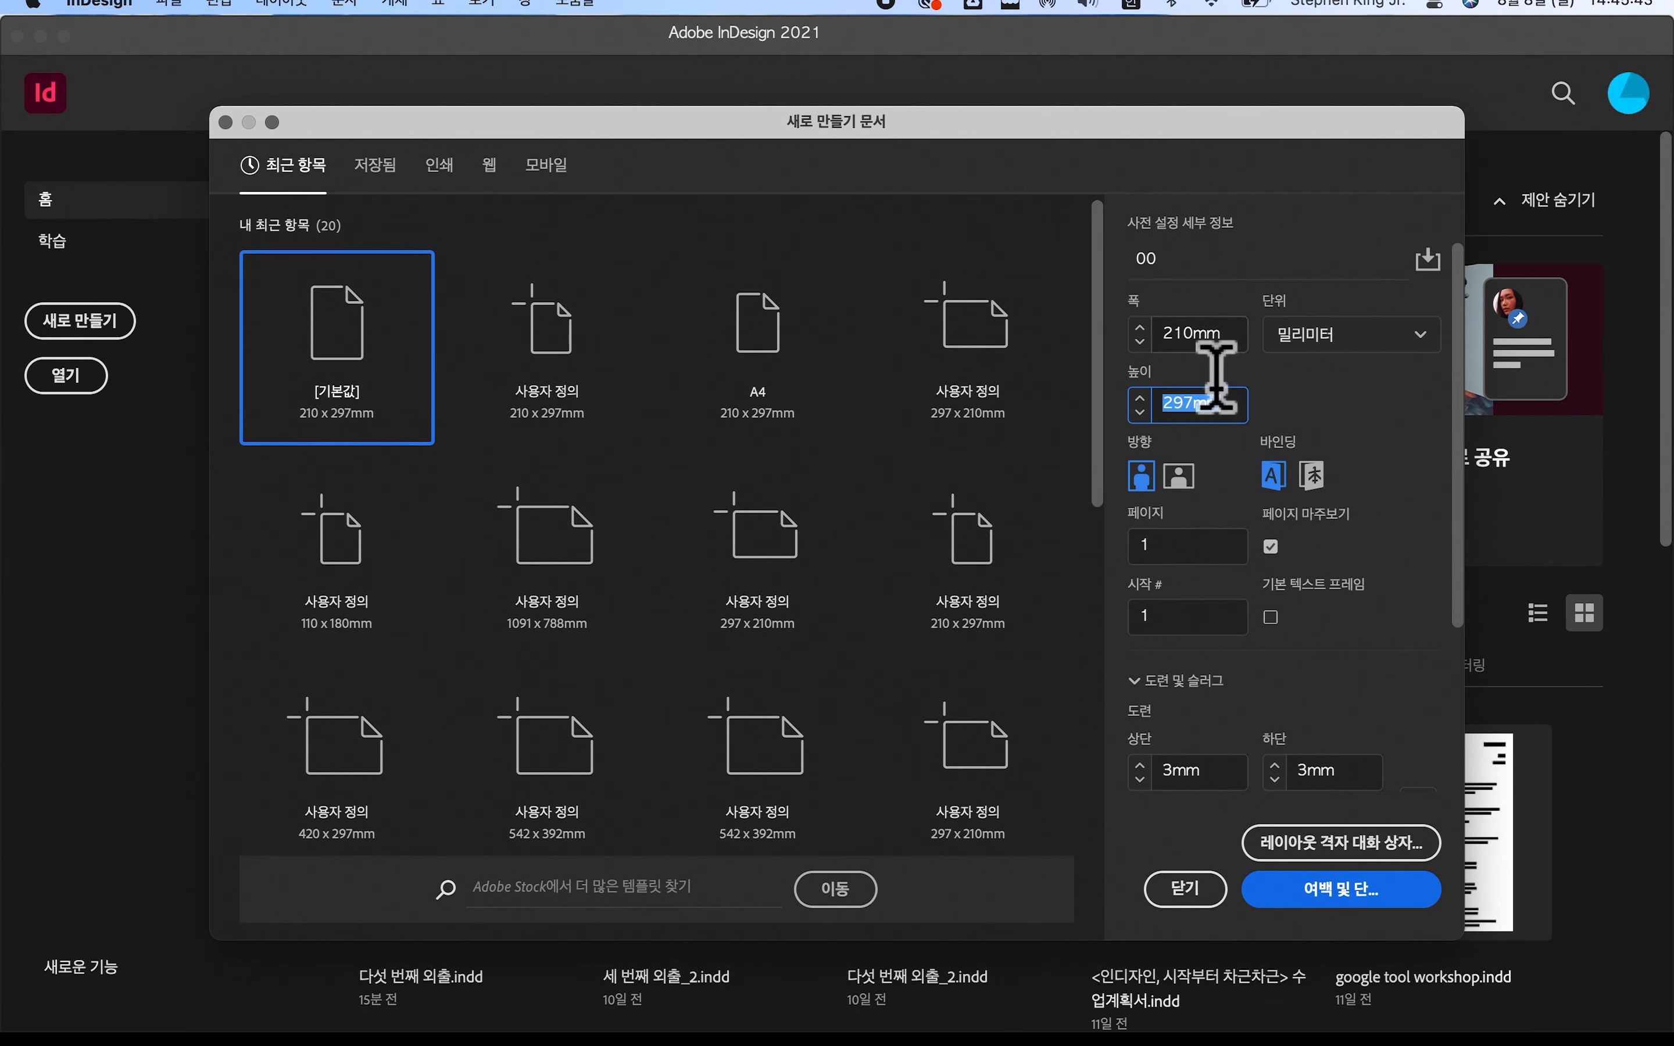
pyautogui.click(1211, 335)
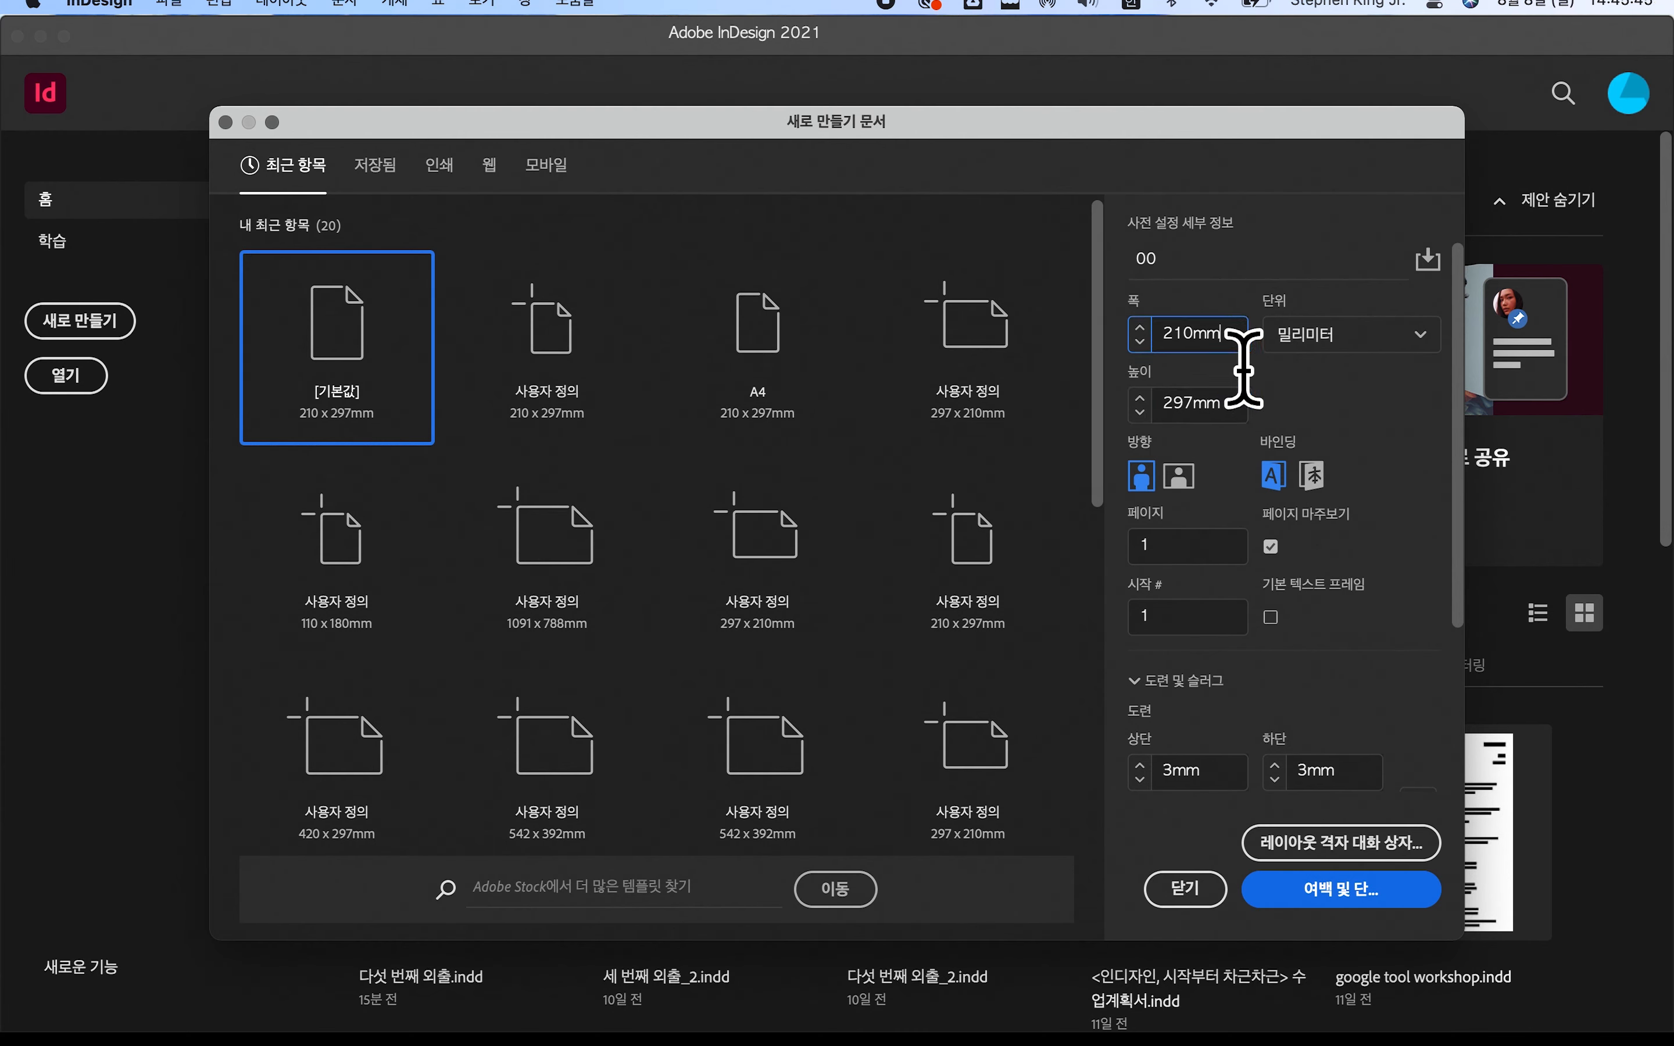
pyautogui.write('148')
pyautogui.click(1239, 415)
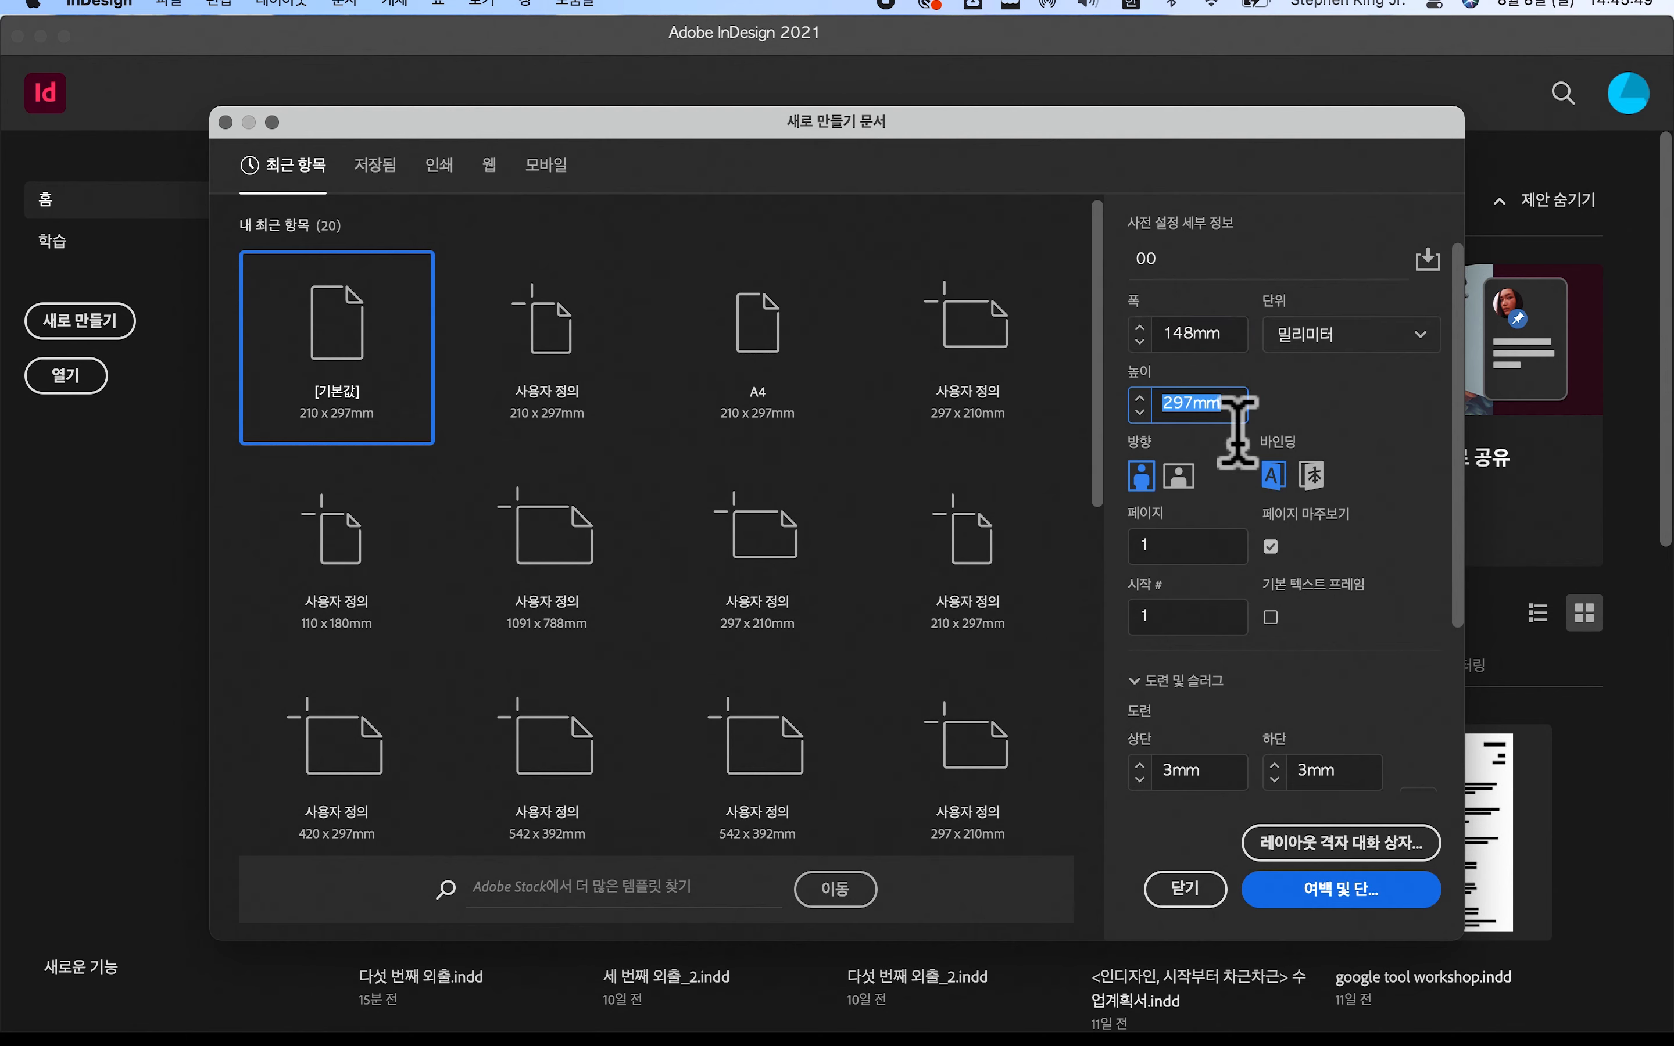
pyautogui.write('210')
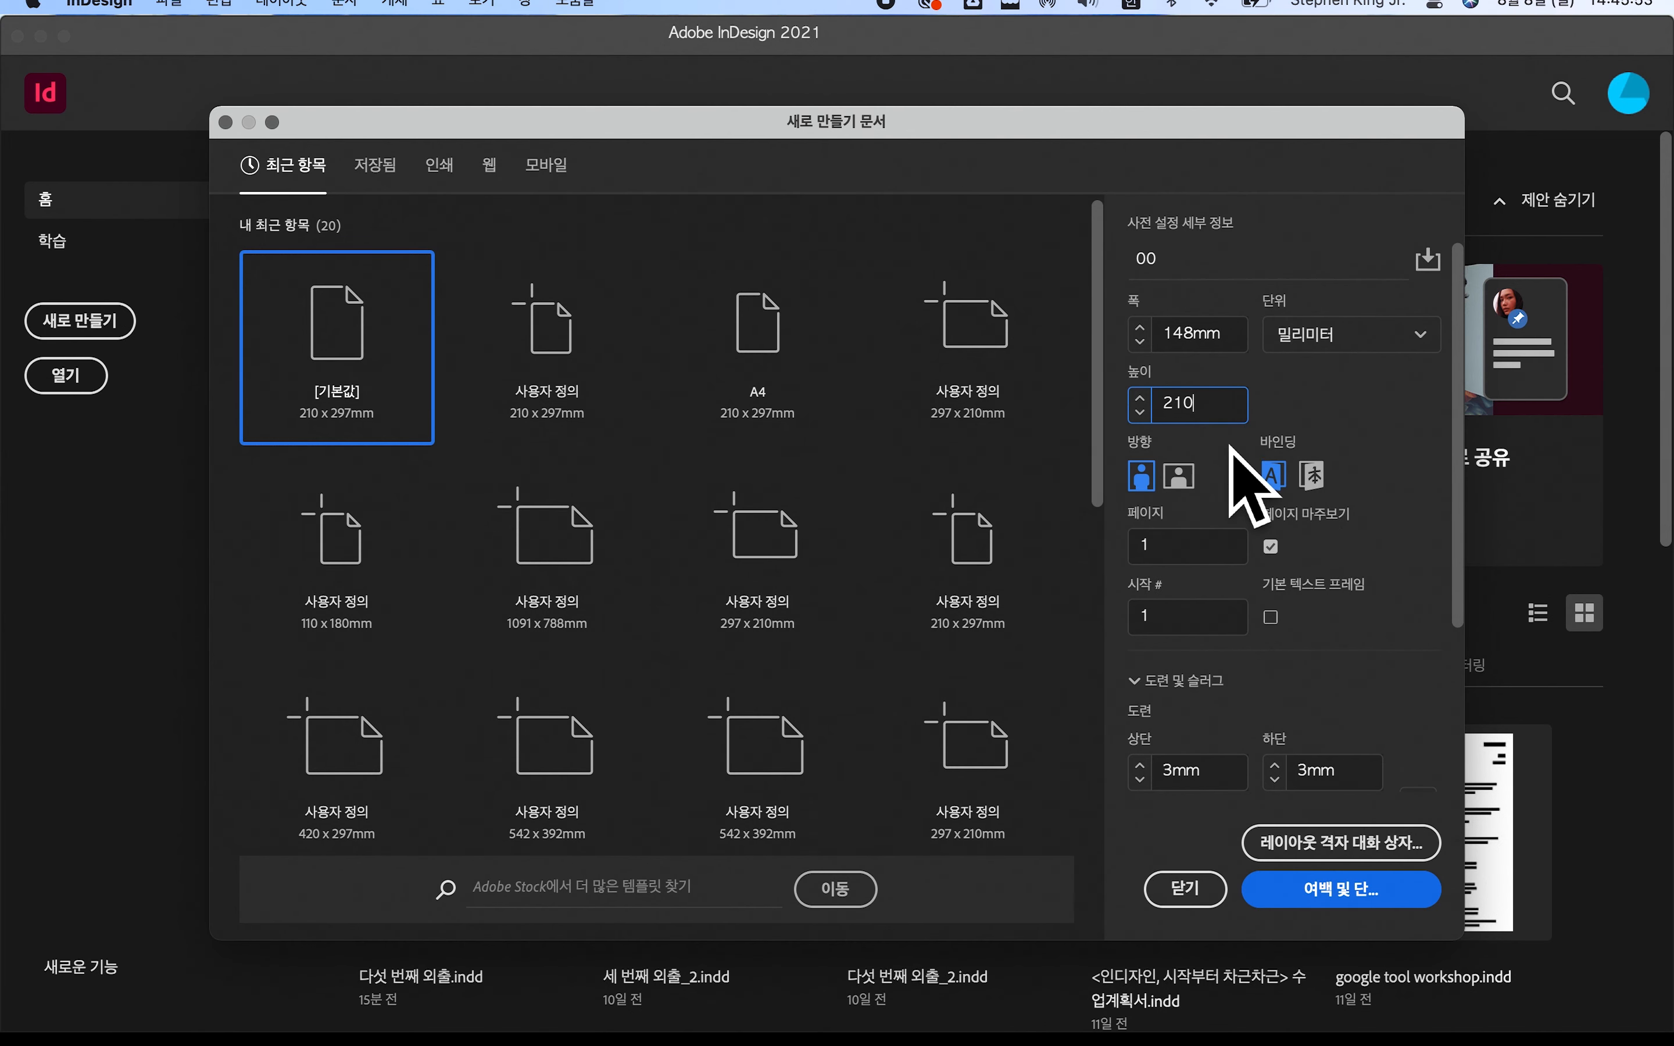
pyautogui.click(1177, 485)
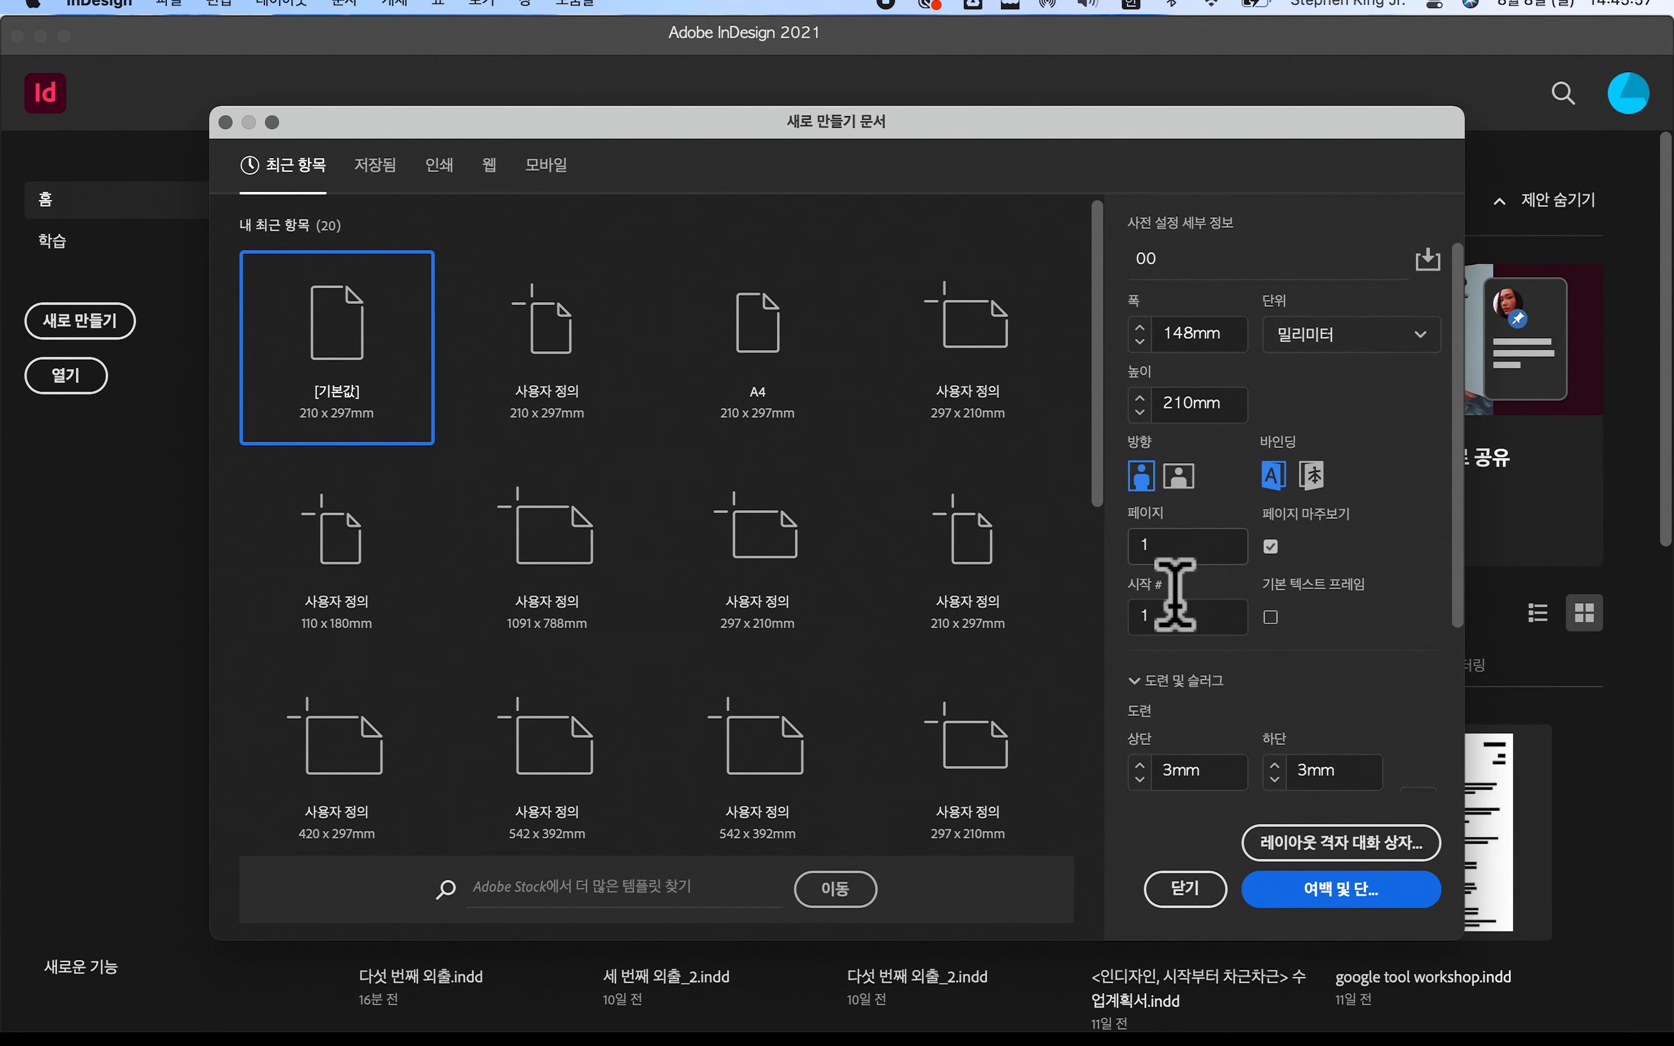
# - Set the new document to 16 pages, keeping 1 as the starting page number
pyautogui.click(1191, 556)
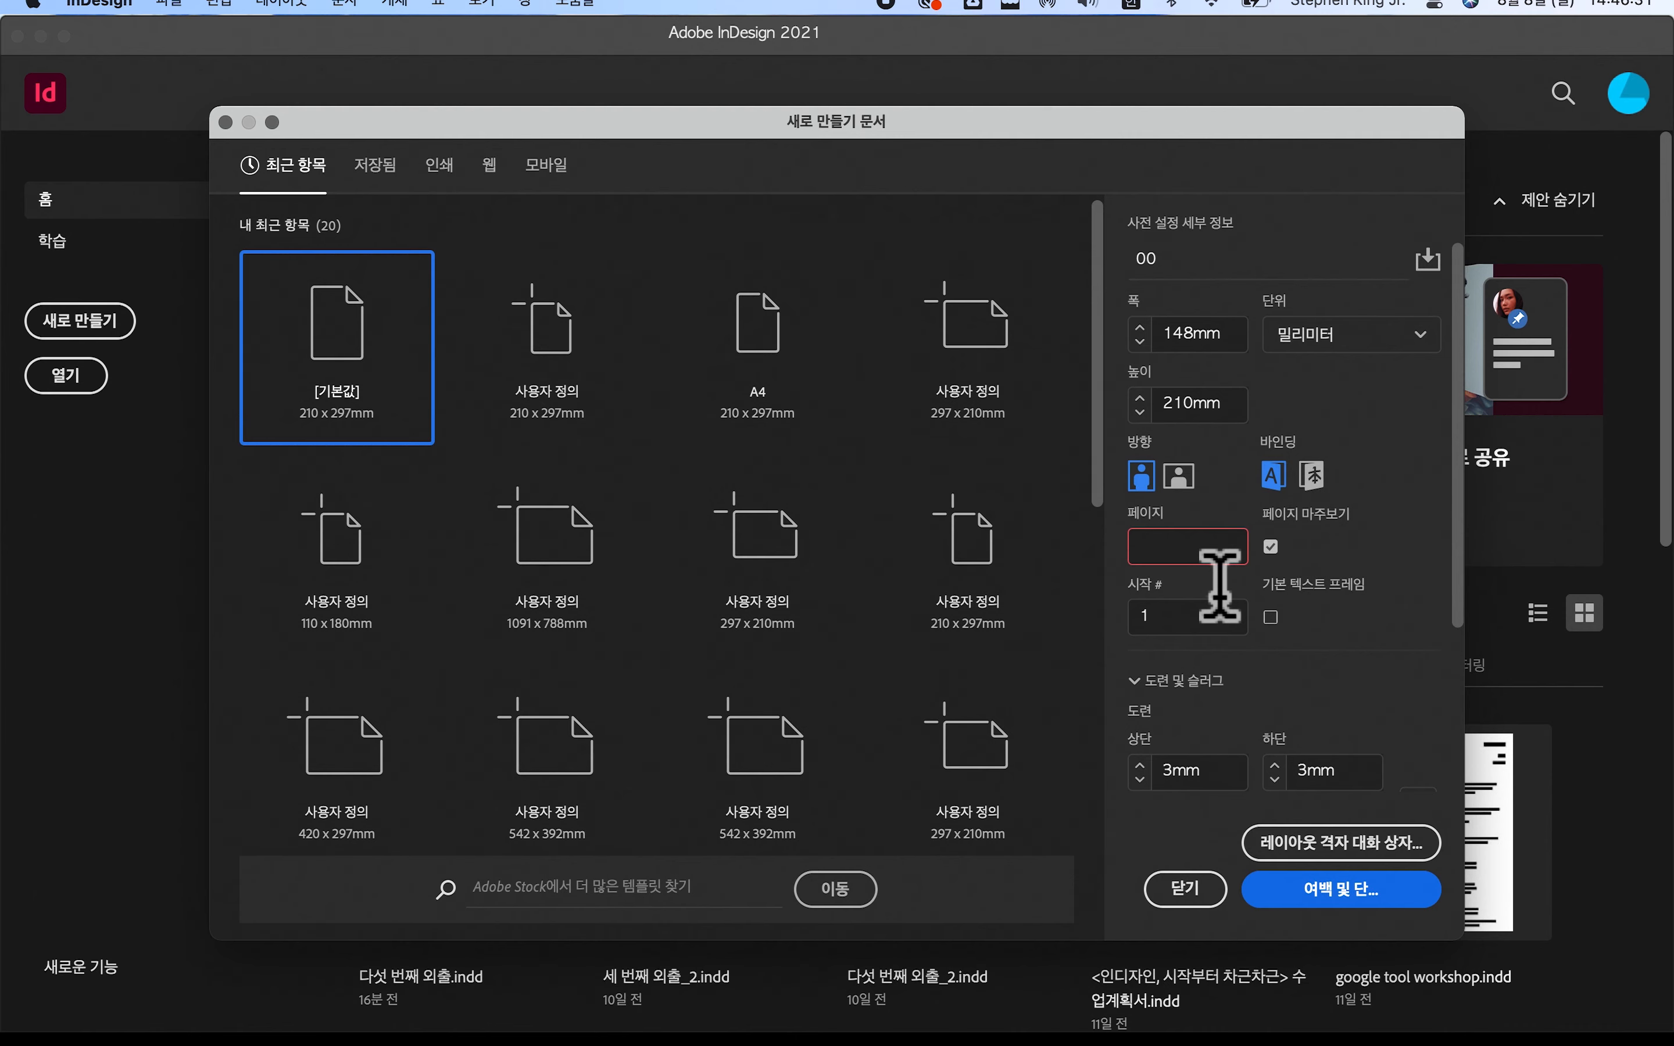
pyautogui.write('16')
pyautogui.click(1204, 633)
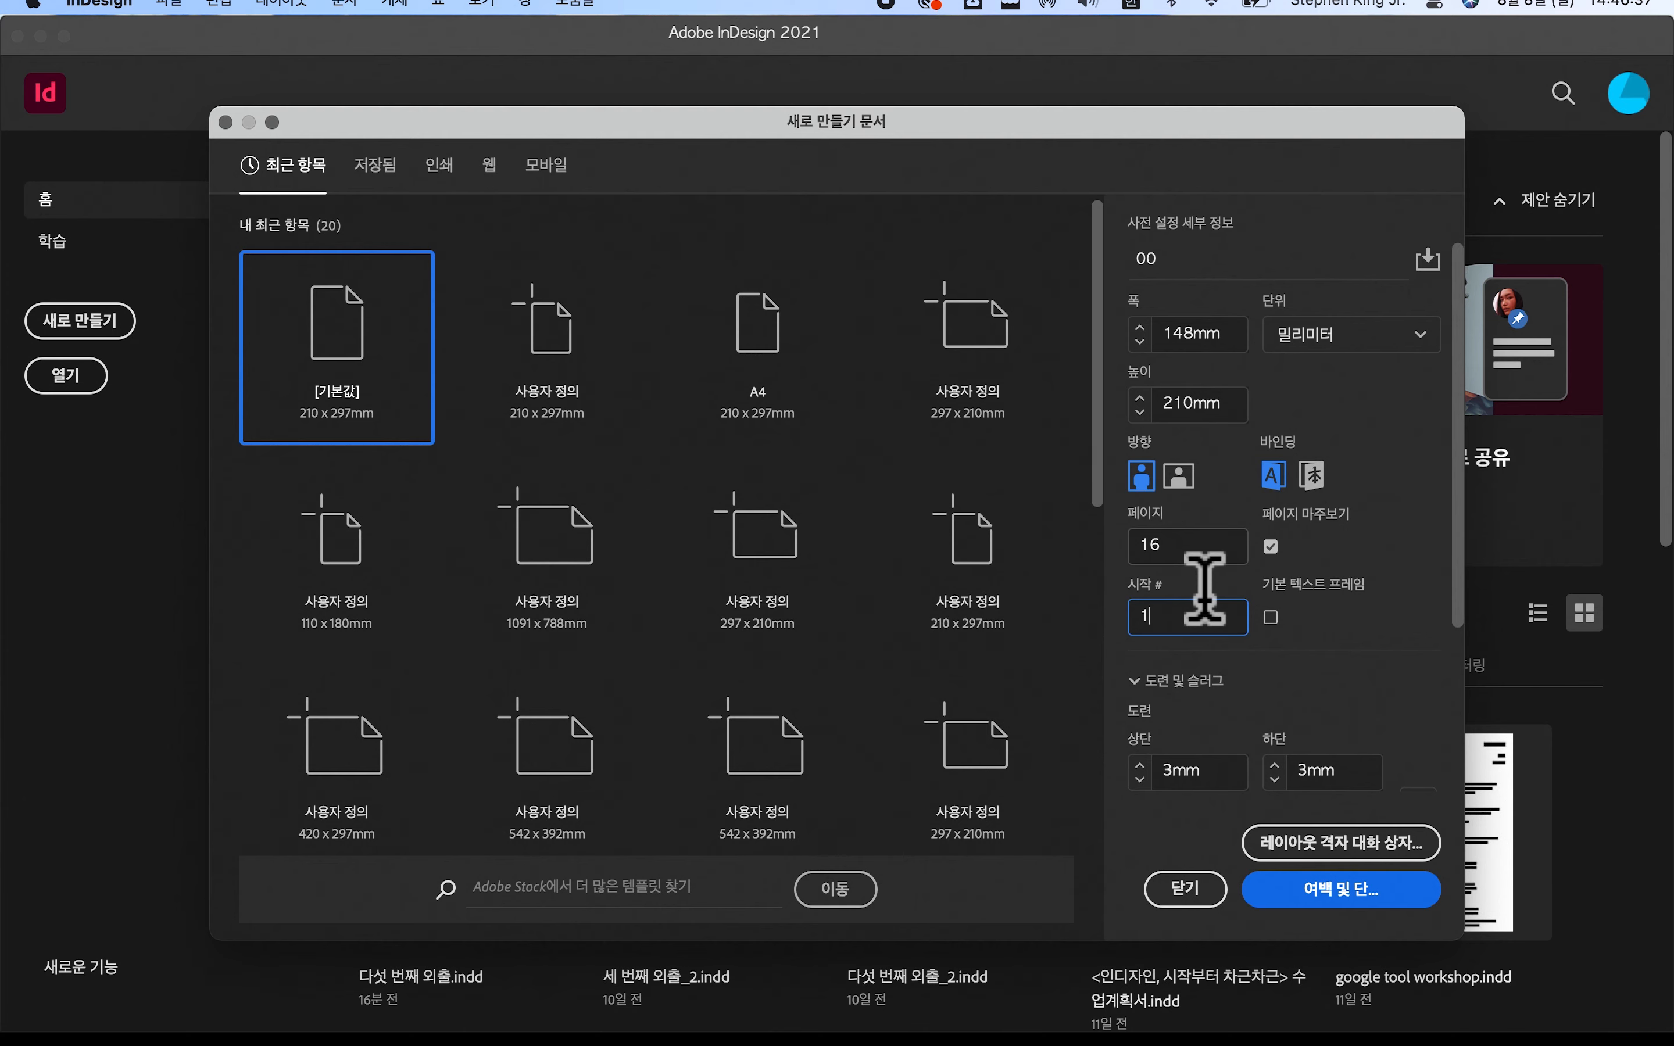
pyautogui.click(1207, 546)
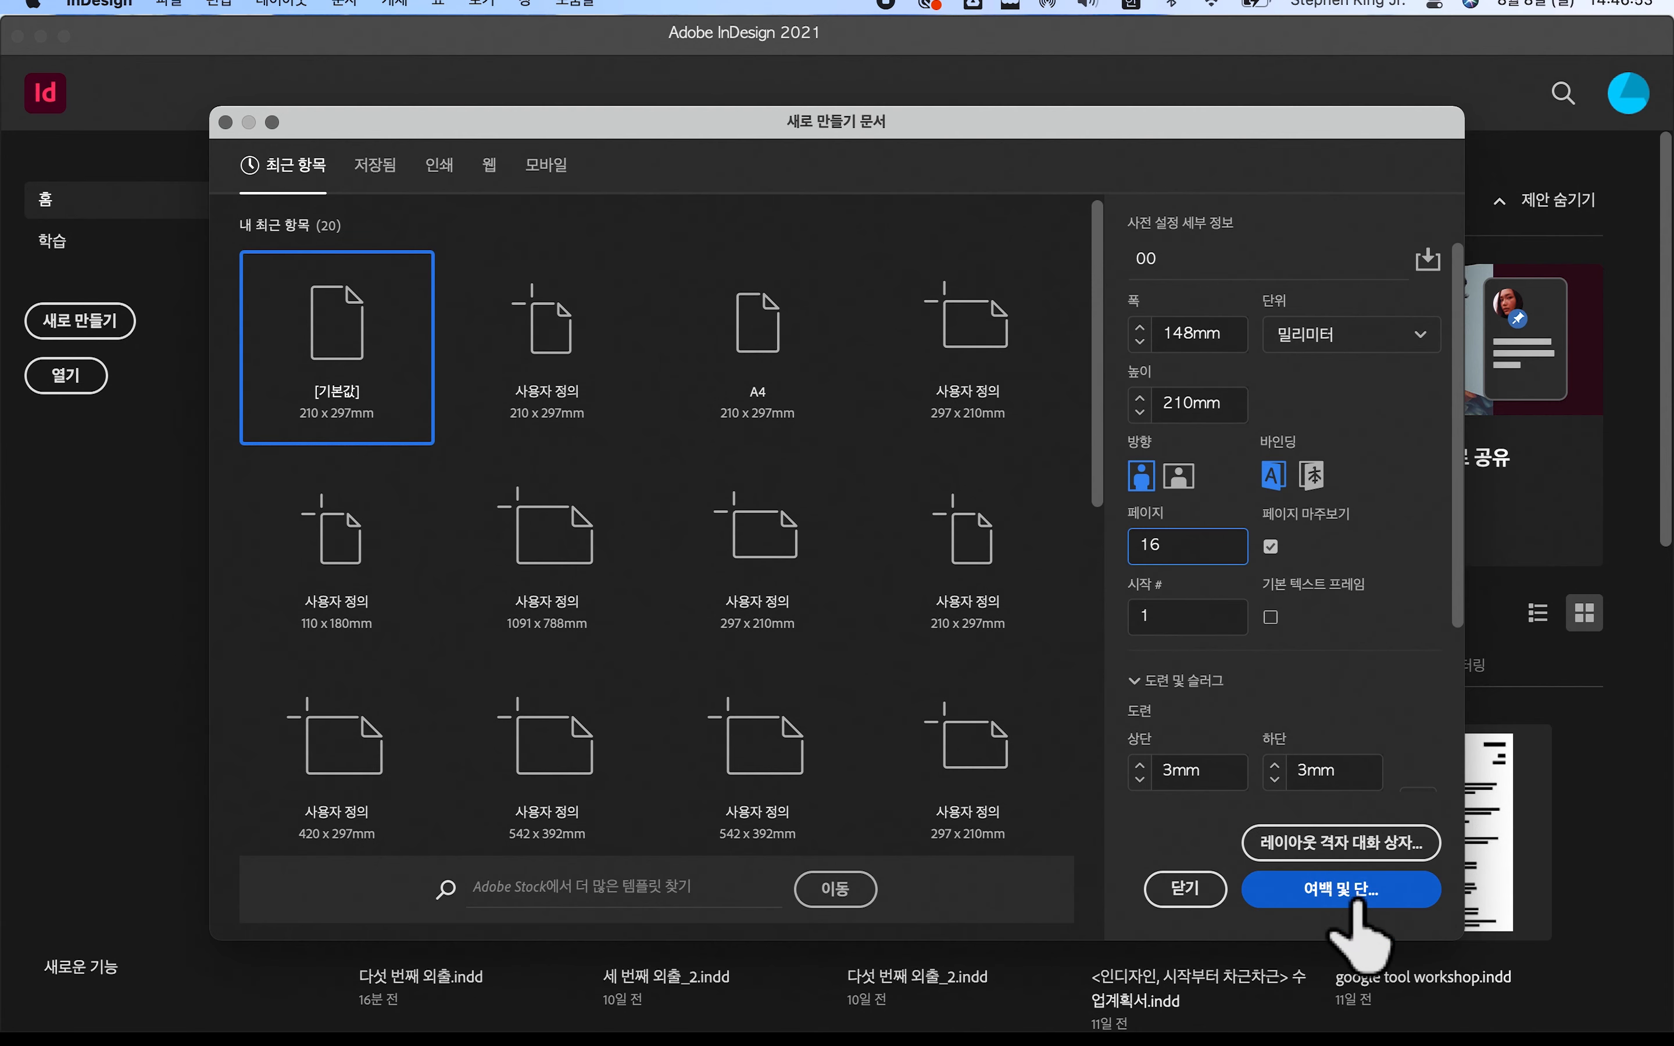
pyautogui.click(1300, 893)
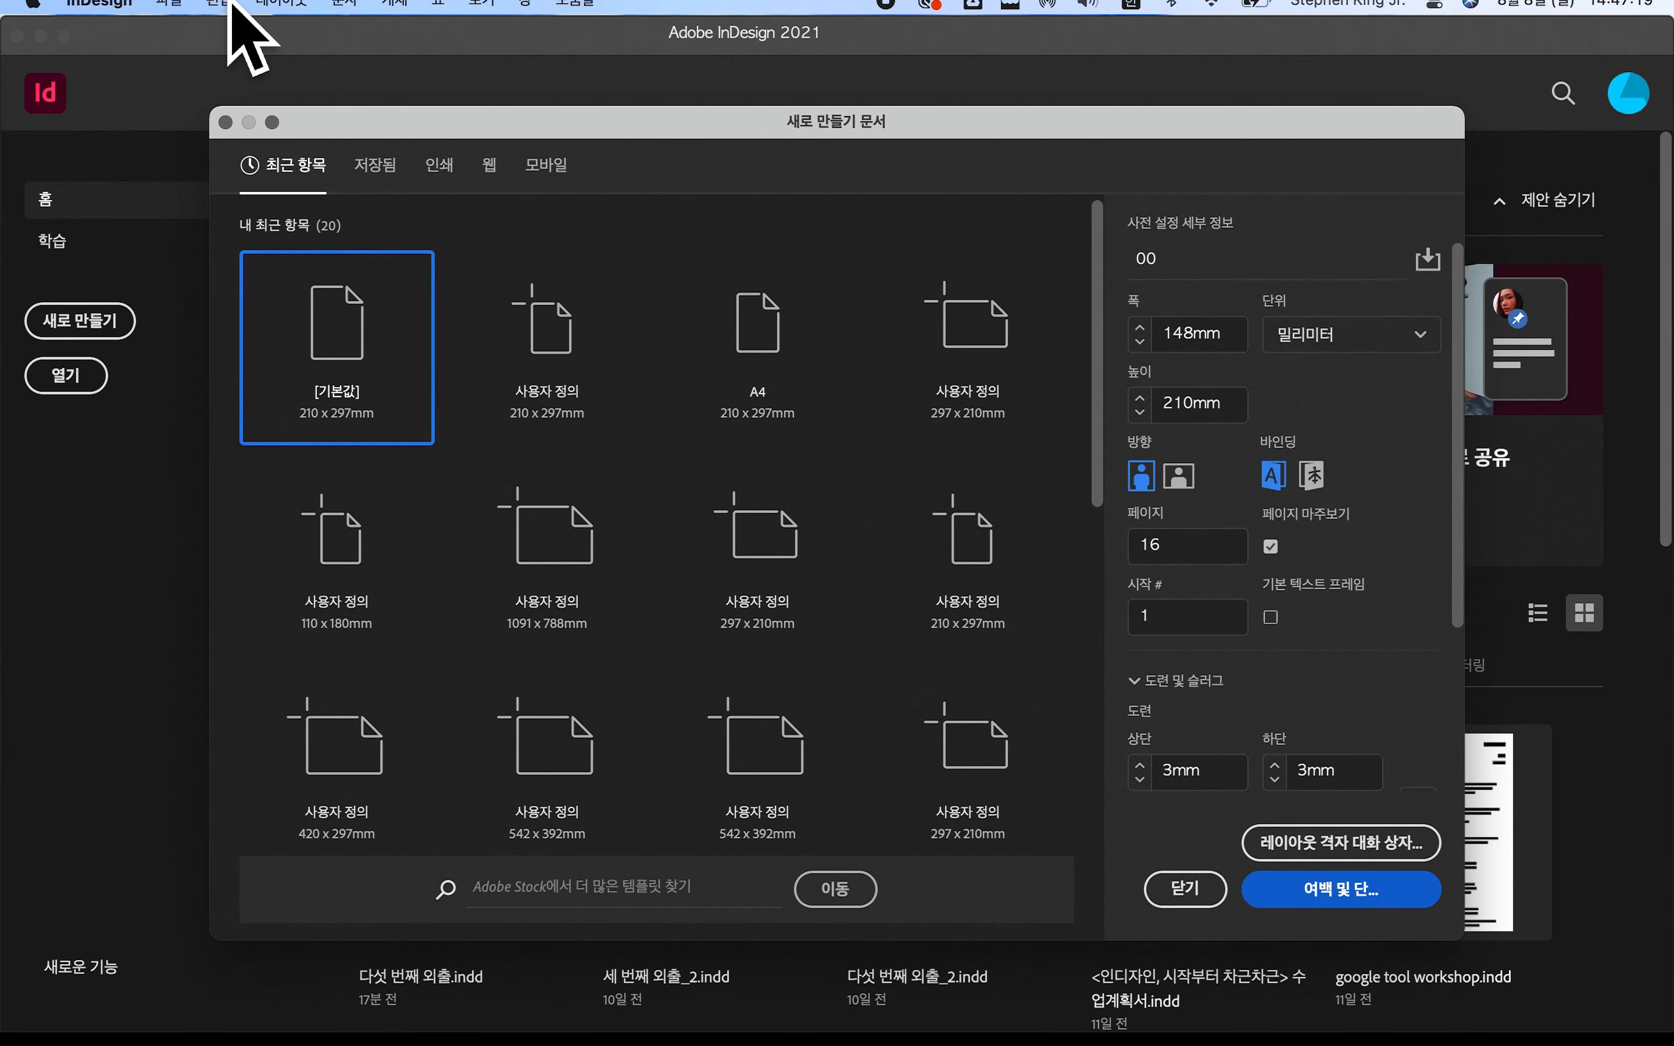
pyautogui.moveTo(0, 1)
pyautogui.click(57, 823)
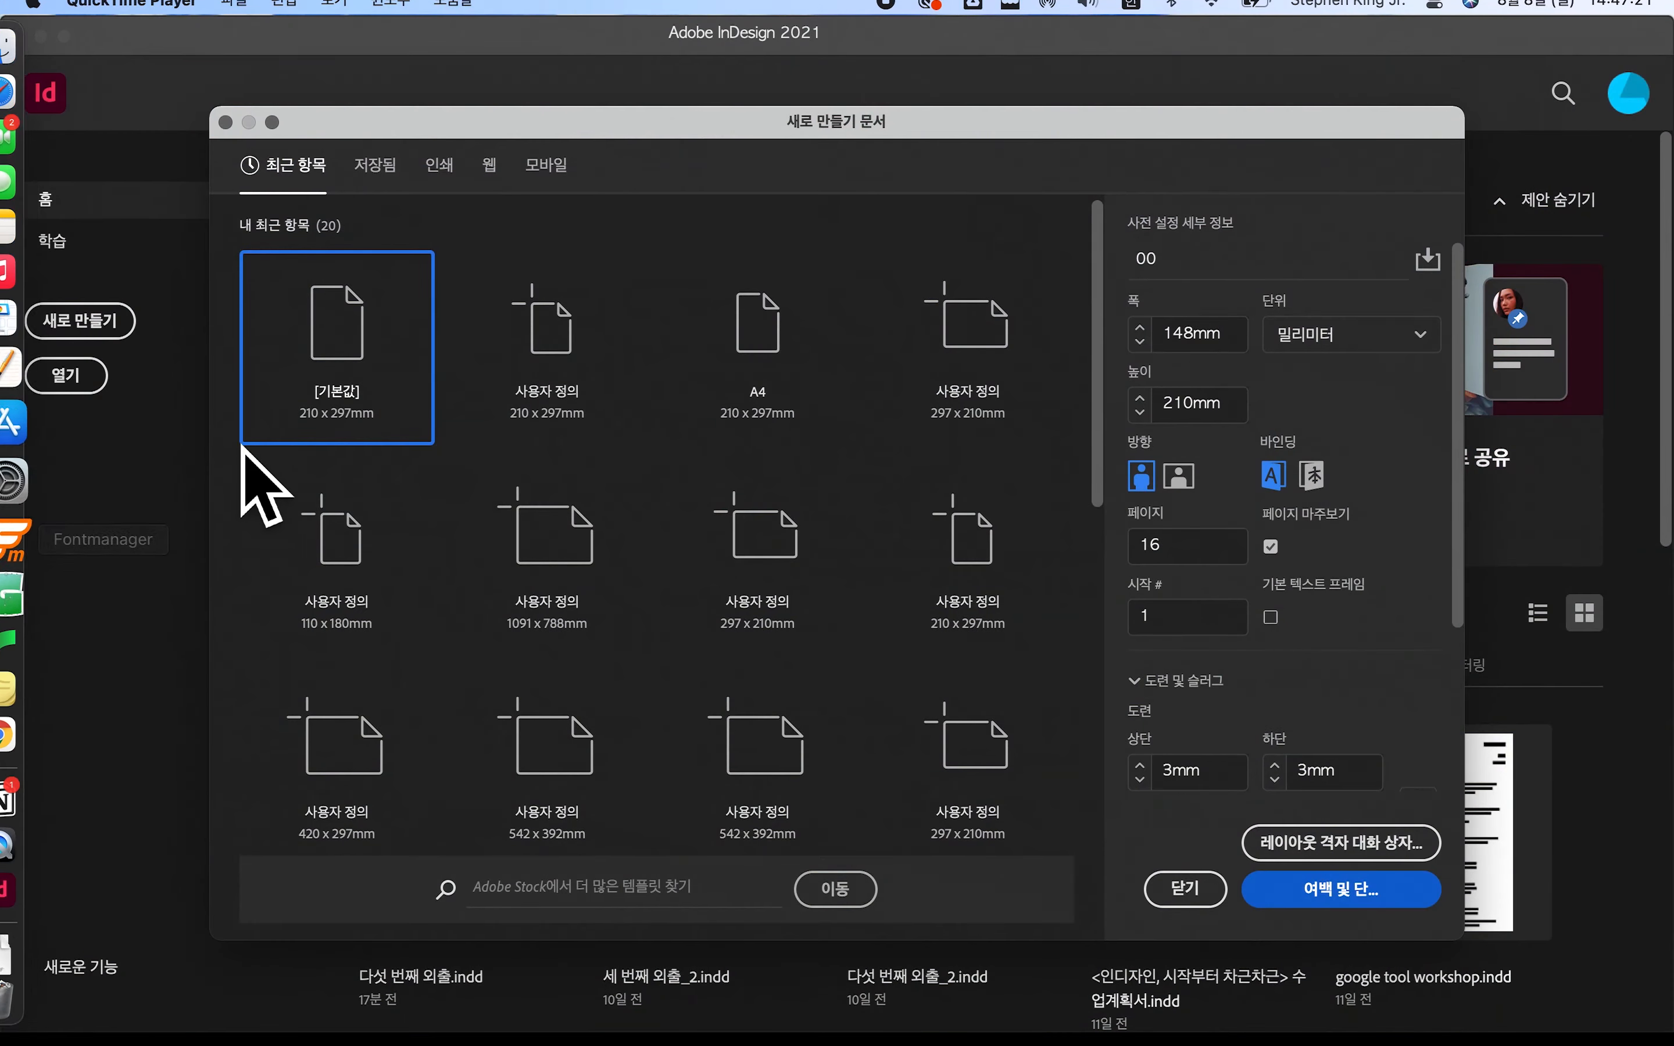
pyautogui.click(252, 7)
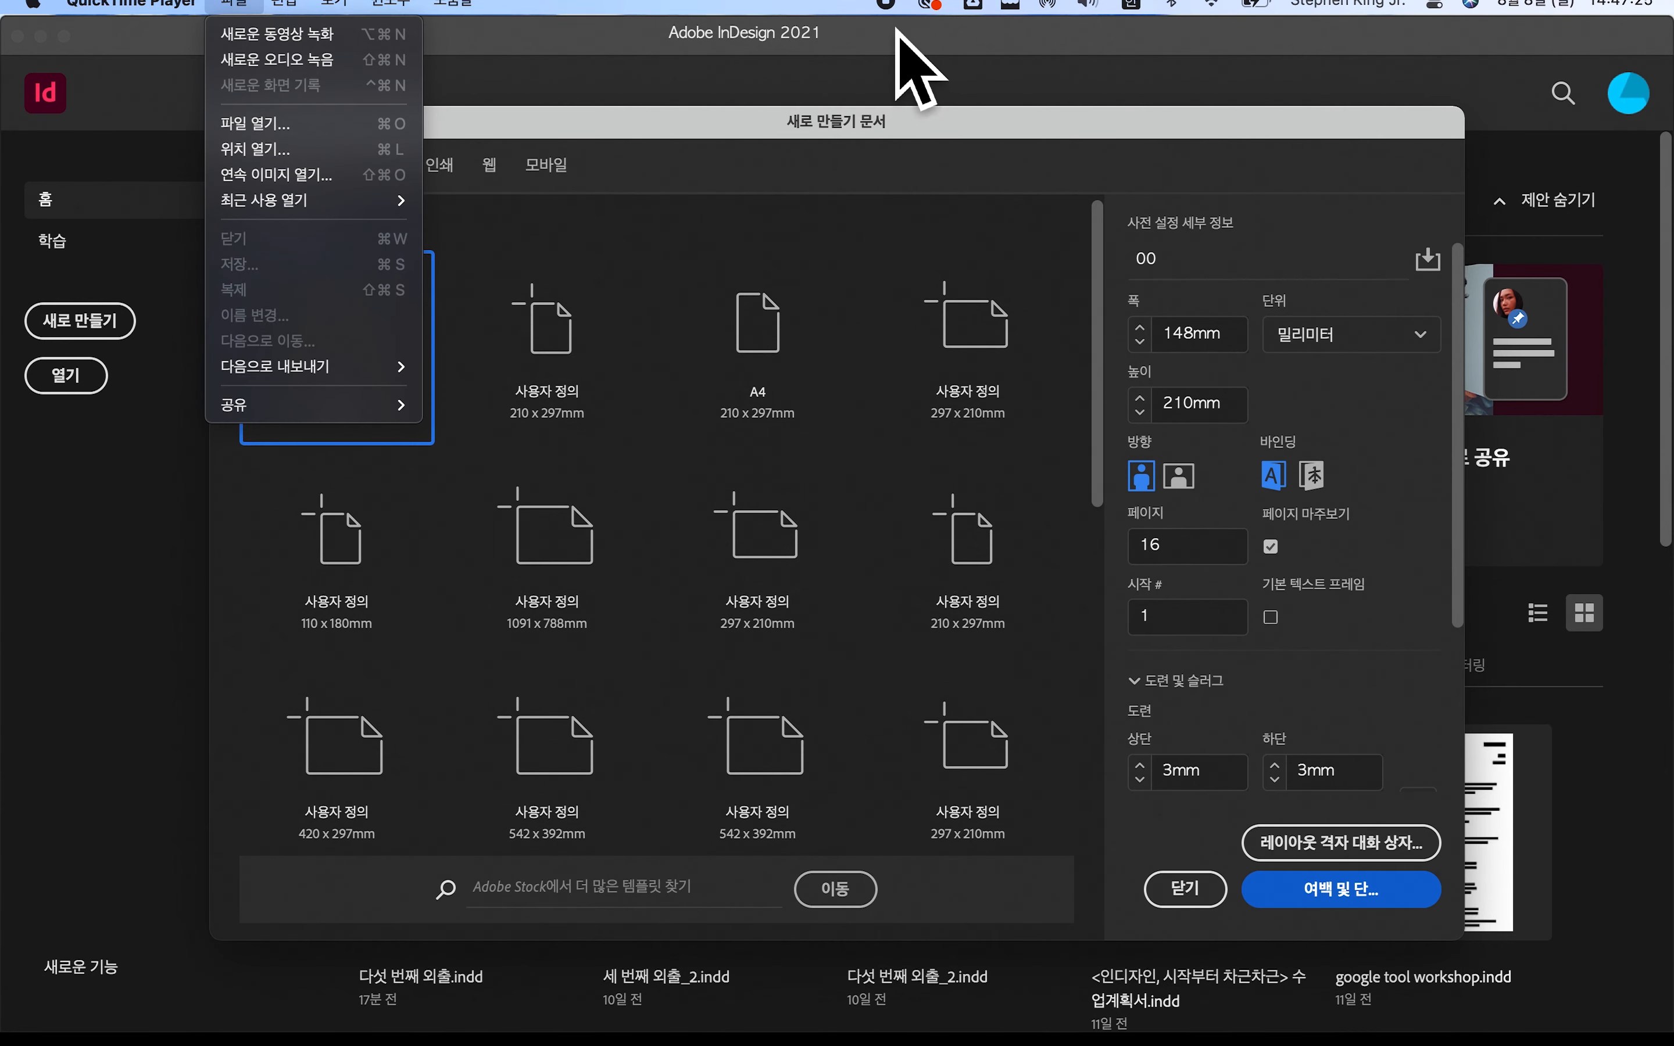
pyautogui.click(917, 25)
# - Check the page count, starting number, bleed and slug settings, and continue to the margins and columns setup
pyautogui.click(1148, 561)
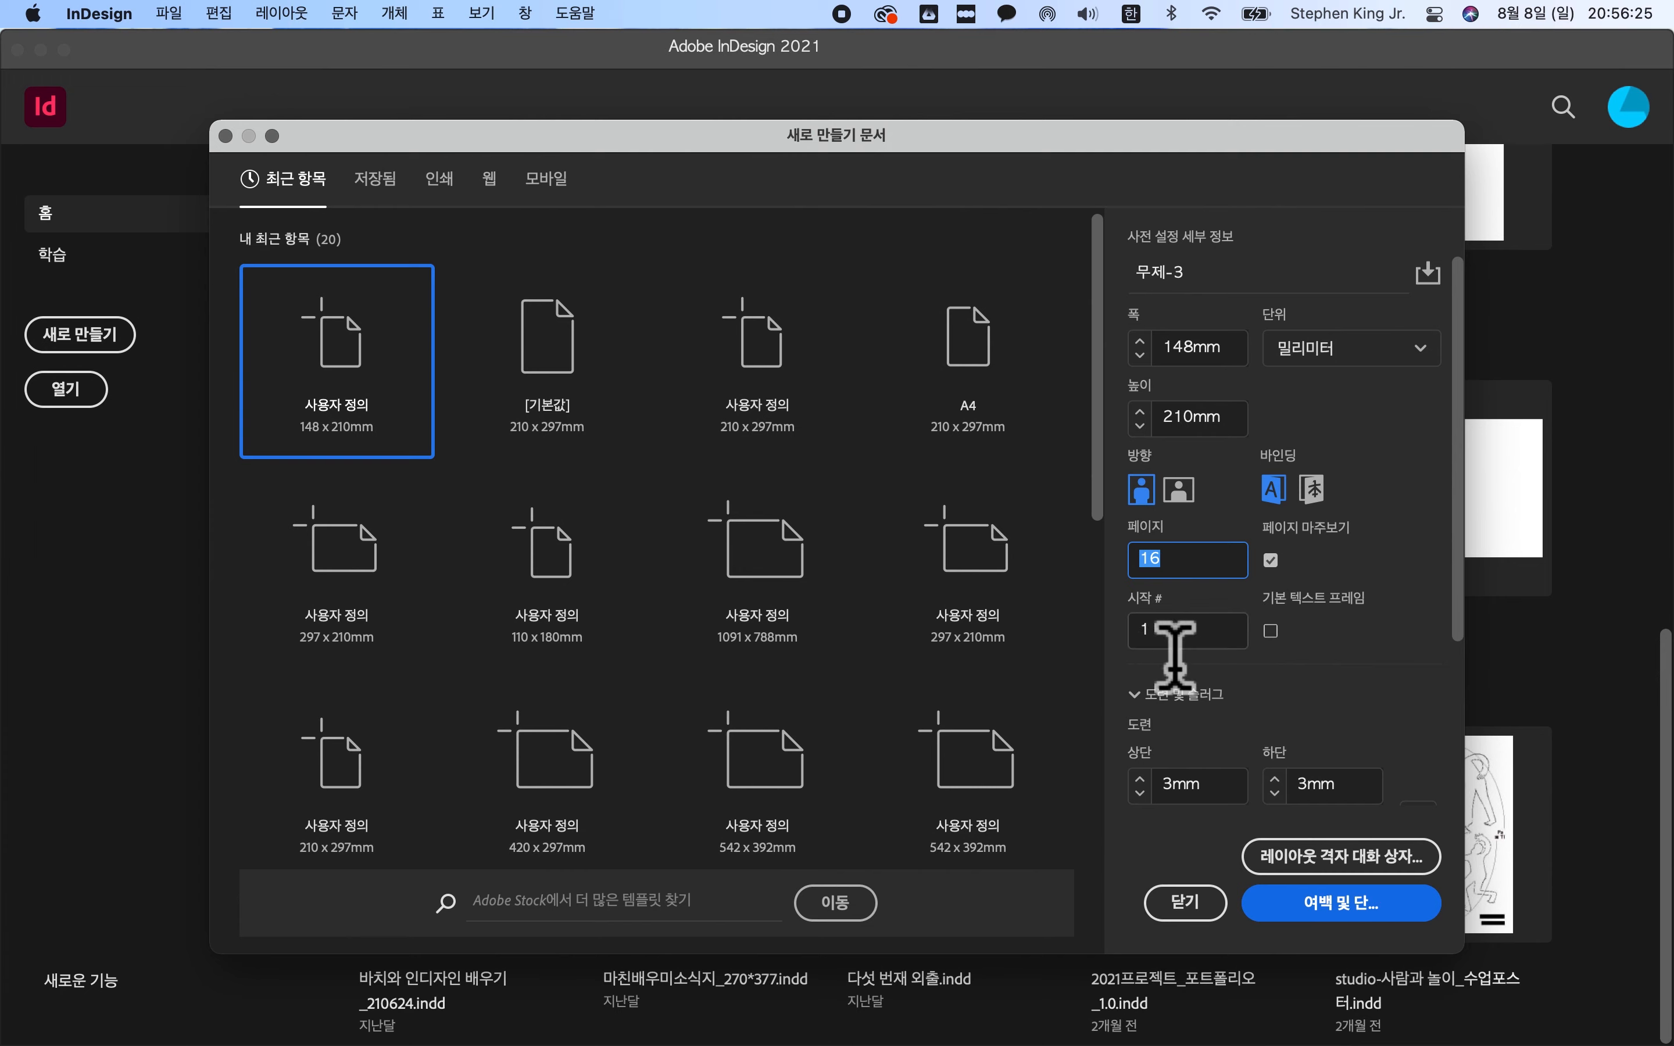
pyautogui.click(1175, 643)
pyautogui.scroll(-3, 1212, 674)
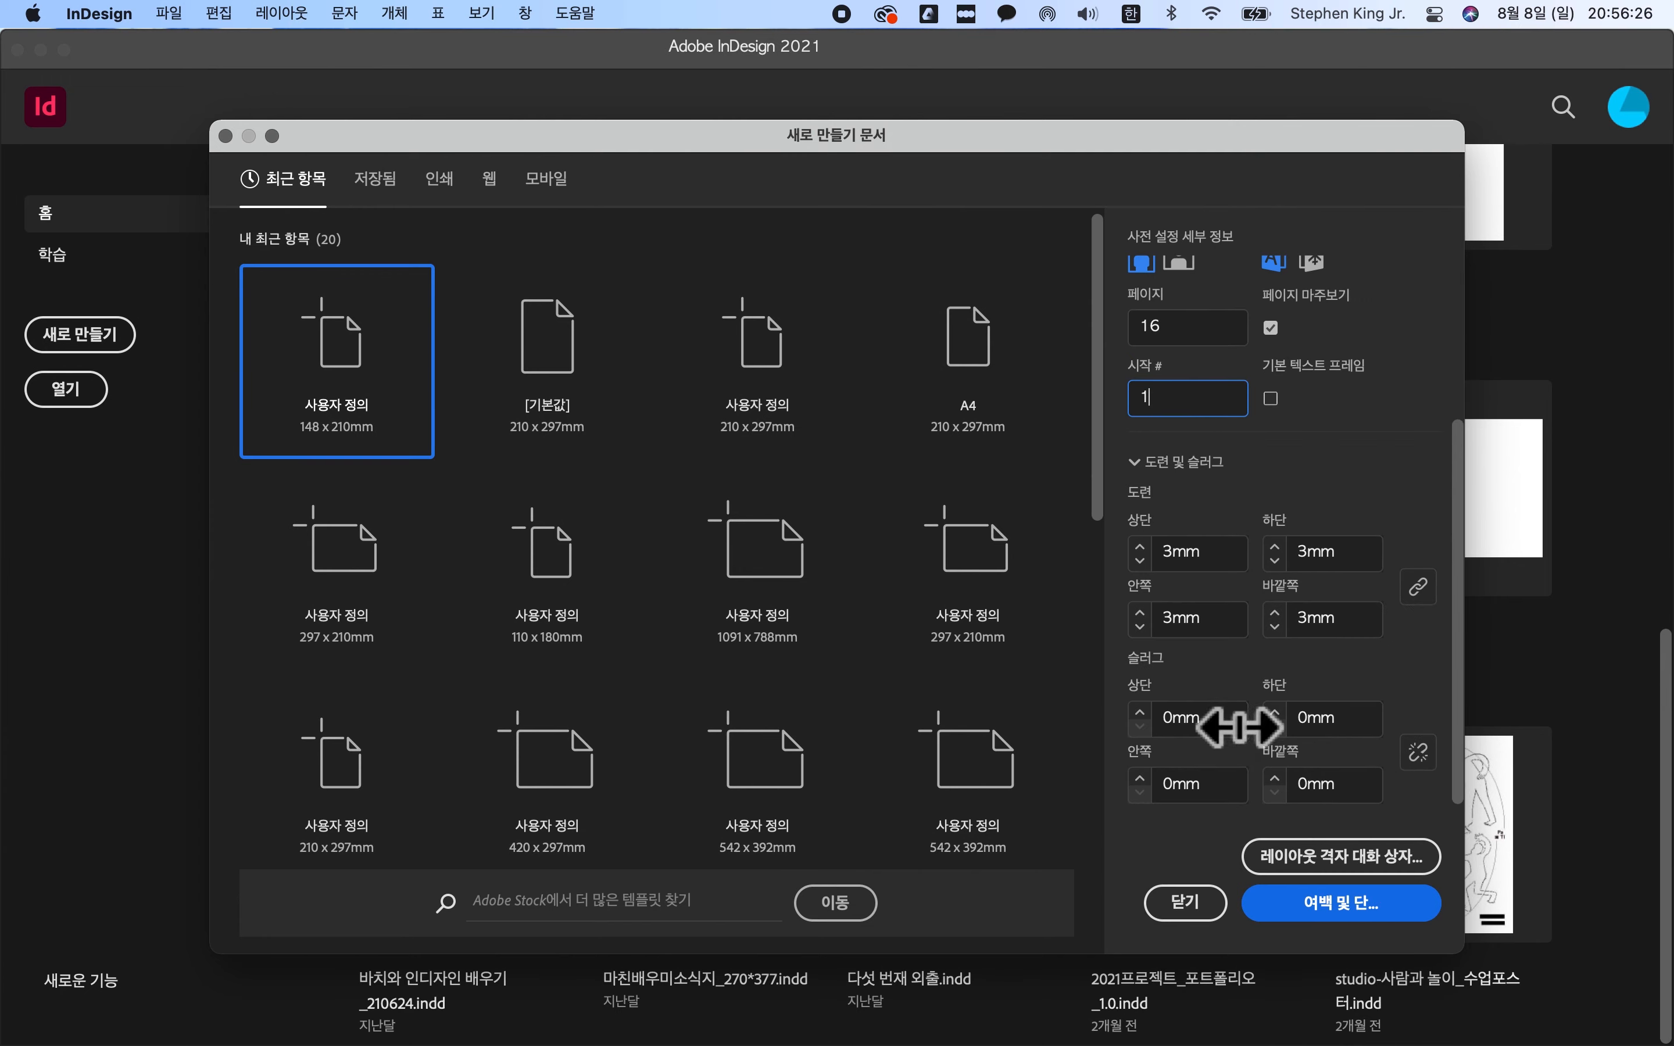
pyautogui.click(1353, 919)
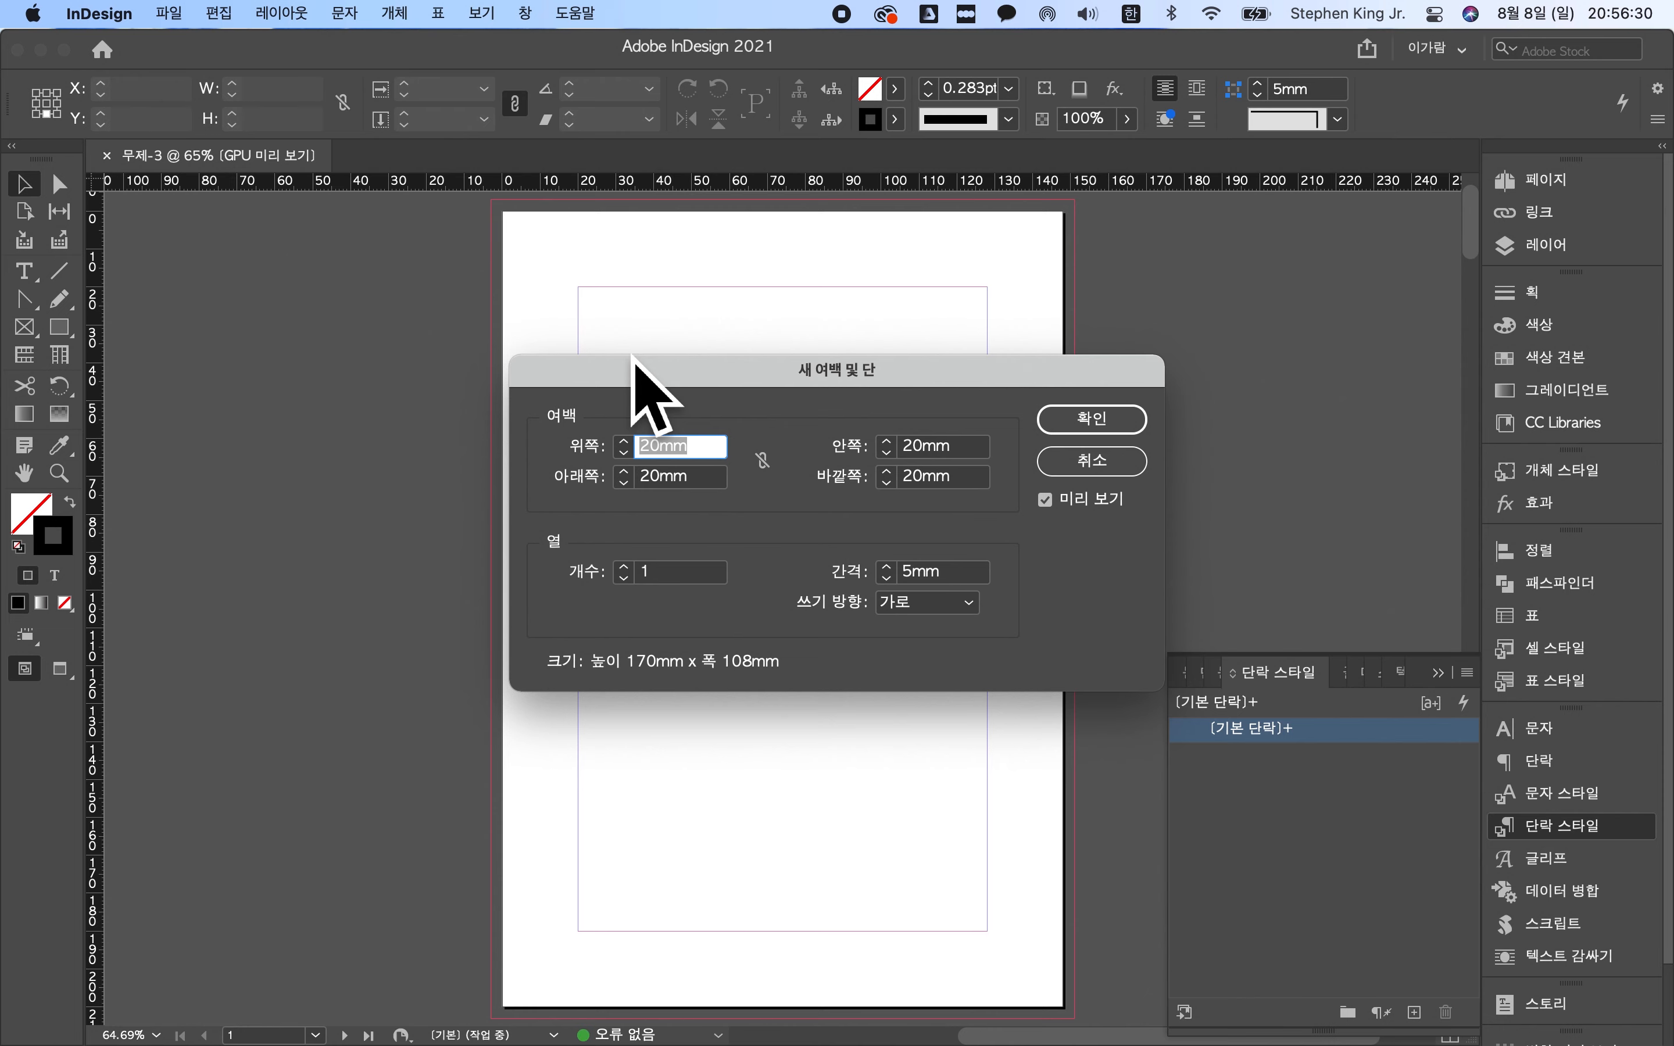
# - Move the margins and columns dialog off the page preview and examine the top margin setting
pyautogui.moveTo(765, 384); pyautogui.dragTo(408, 369)
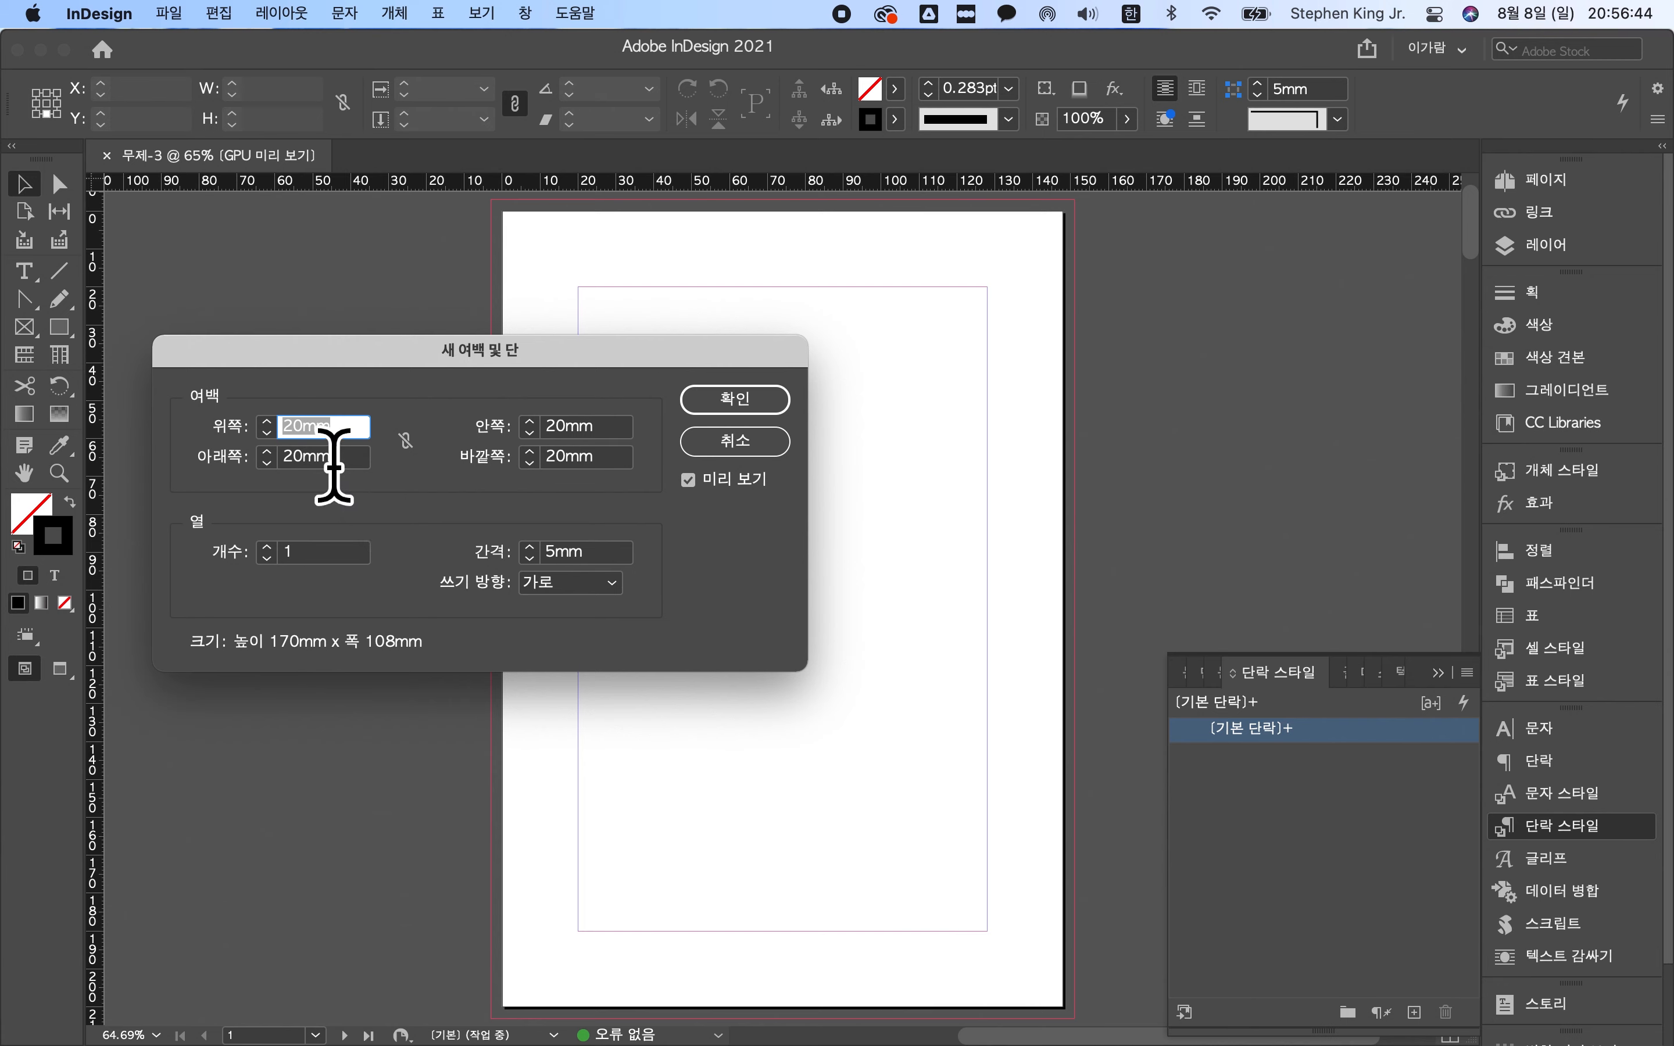
pyautogui.click(312, 434)
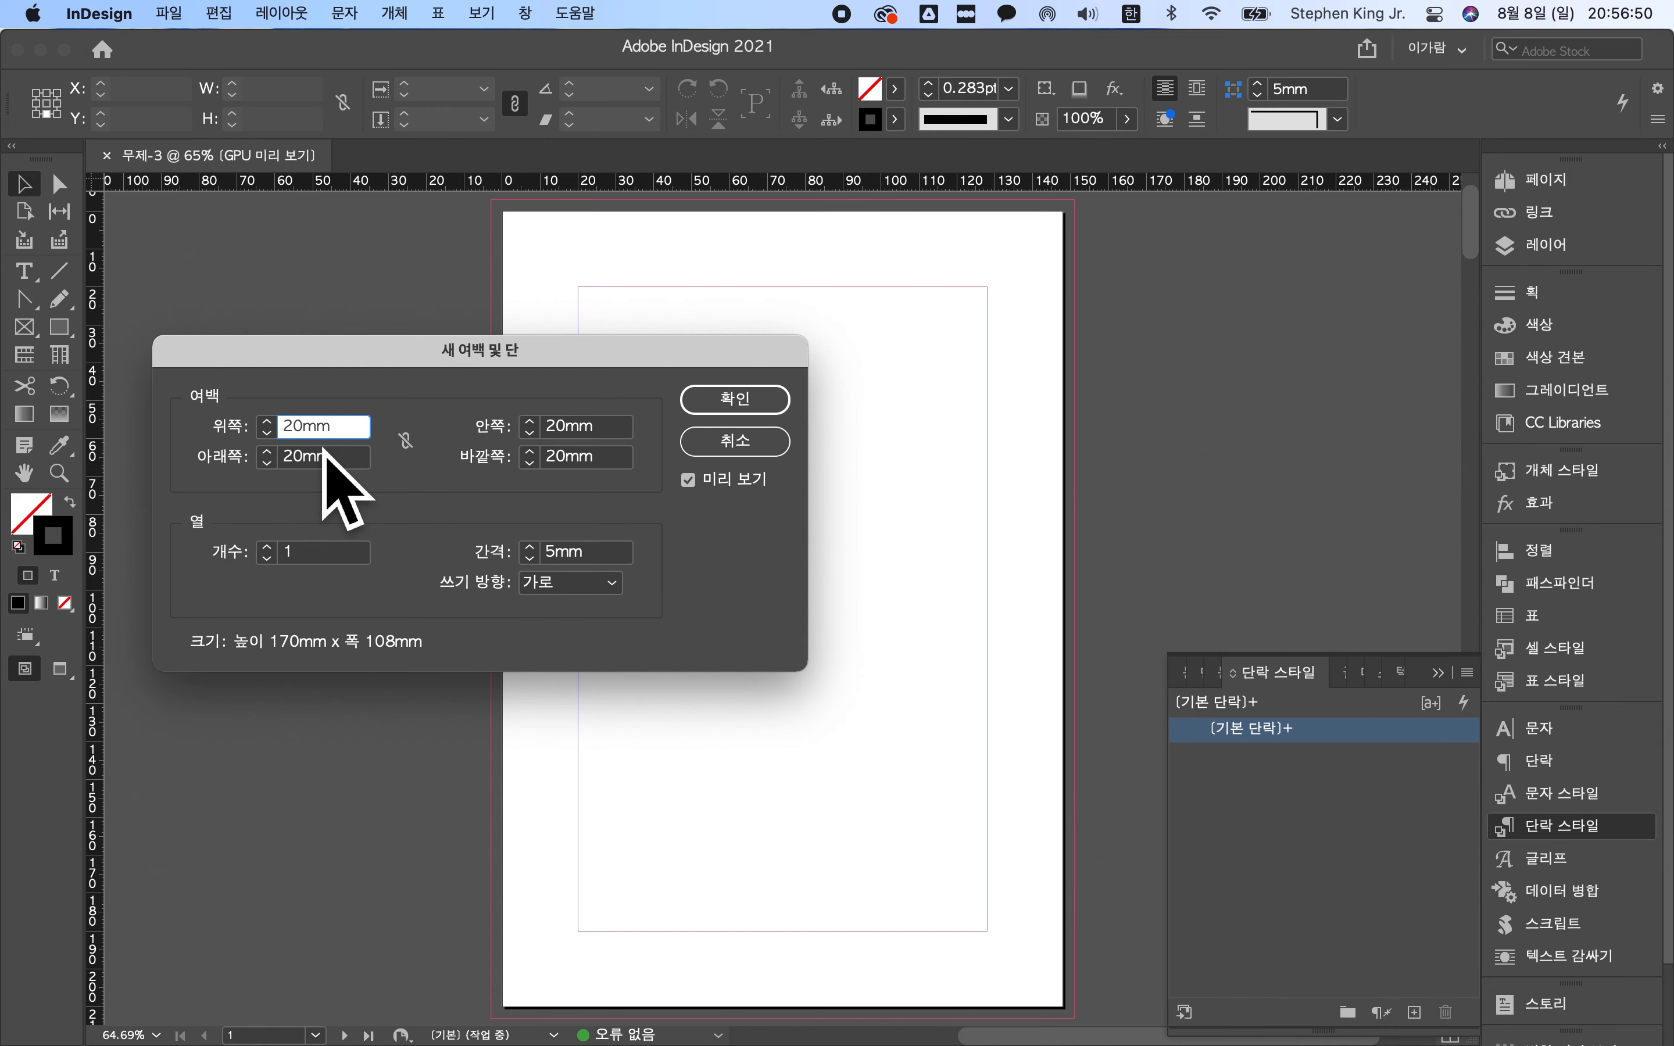
pyautogui.click(339, 436)
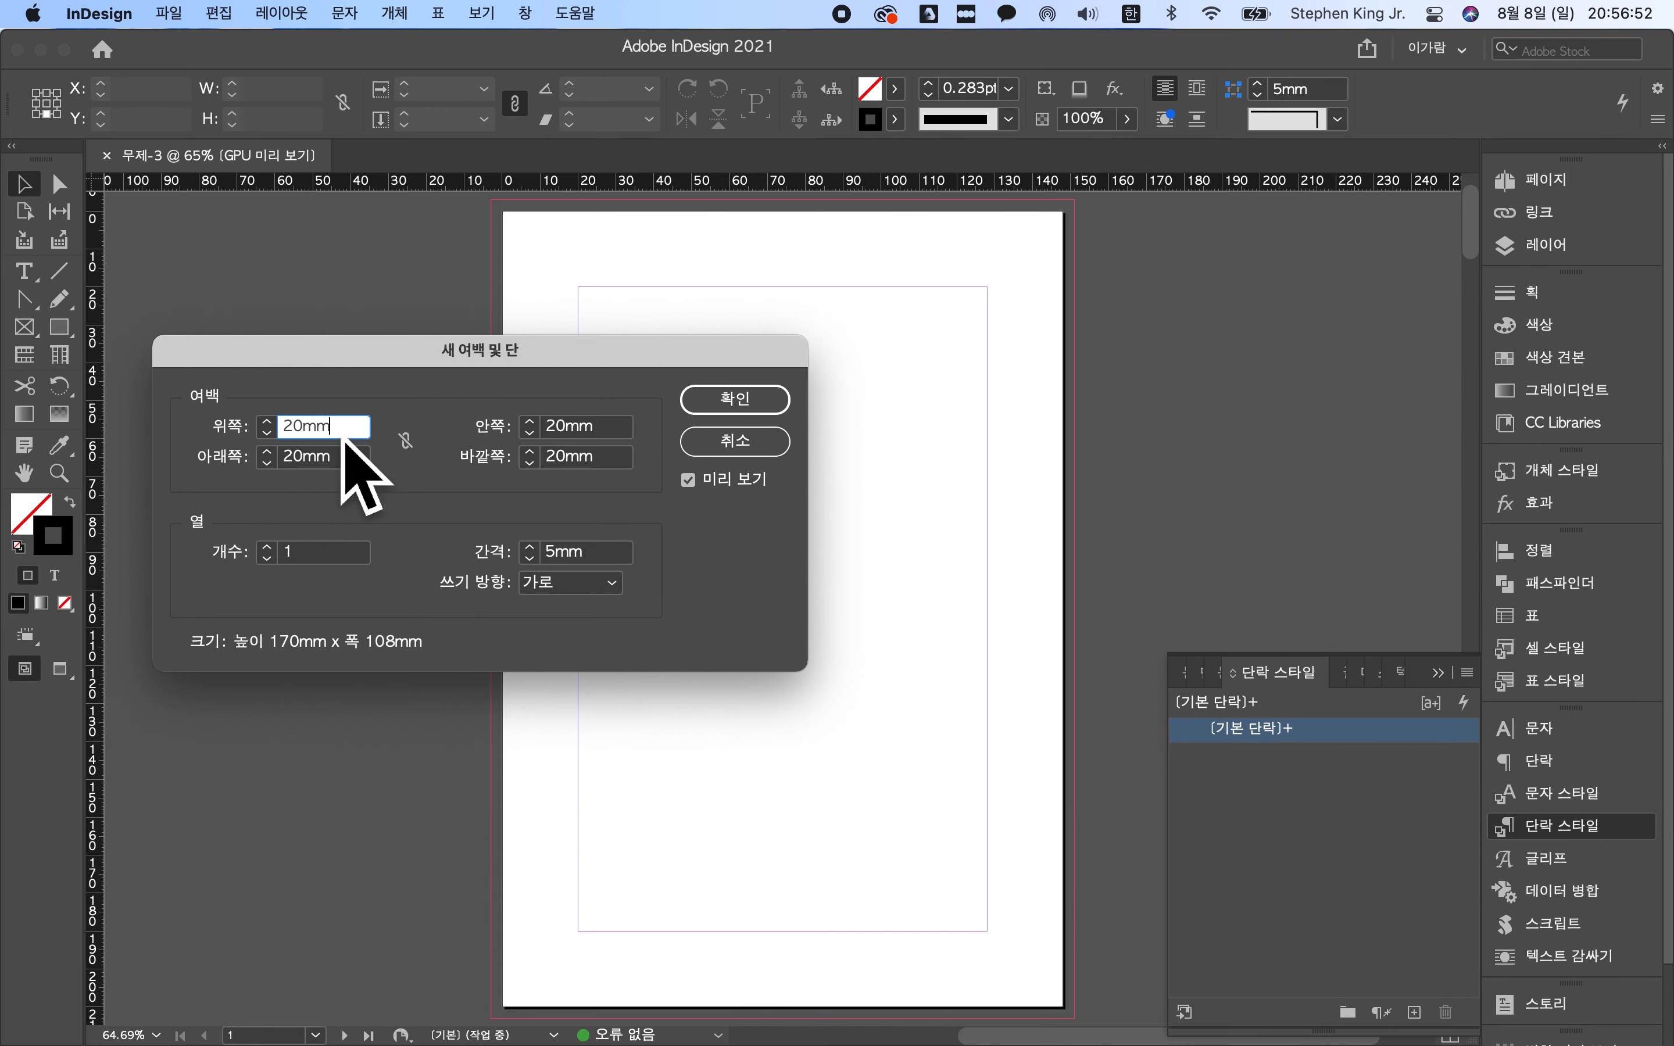
pyautogui.moveTo(336, 436); pyautogui.dragTo(289, 443)
pyautogui.click(332, 436)
pyautogui.moveTo(332, 433); pyautogui.dragTo(318, 430)
pyautogui.click(320, 430)
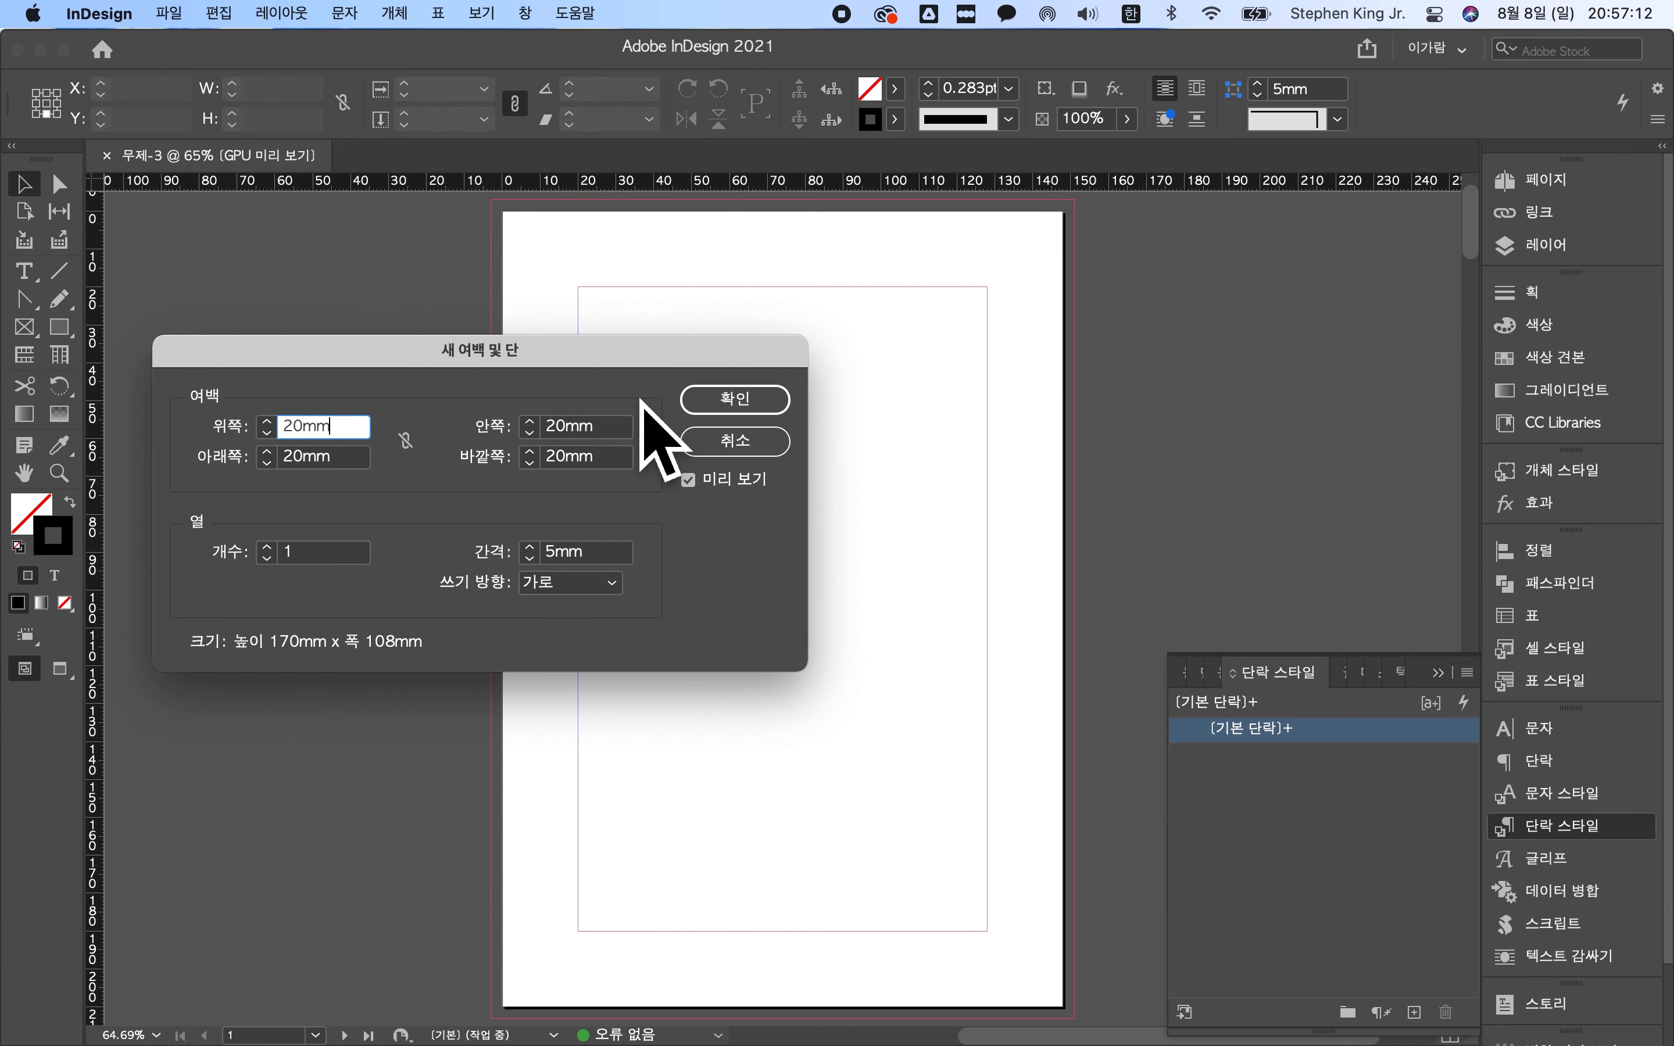
# - Re-enter 20 mm as the inside margin (안쪽)
pyautogui.click(609, 430)
pyautogui.press('BackSpace')
pyautogui.press('BackSpace')
pyautogui.press('BackSpace')
pyautogui.press('BackSpace')
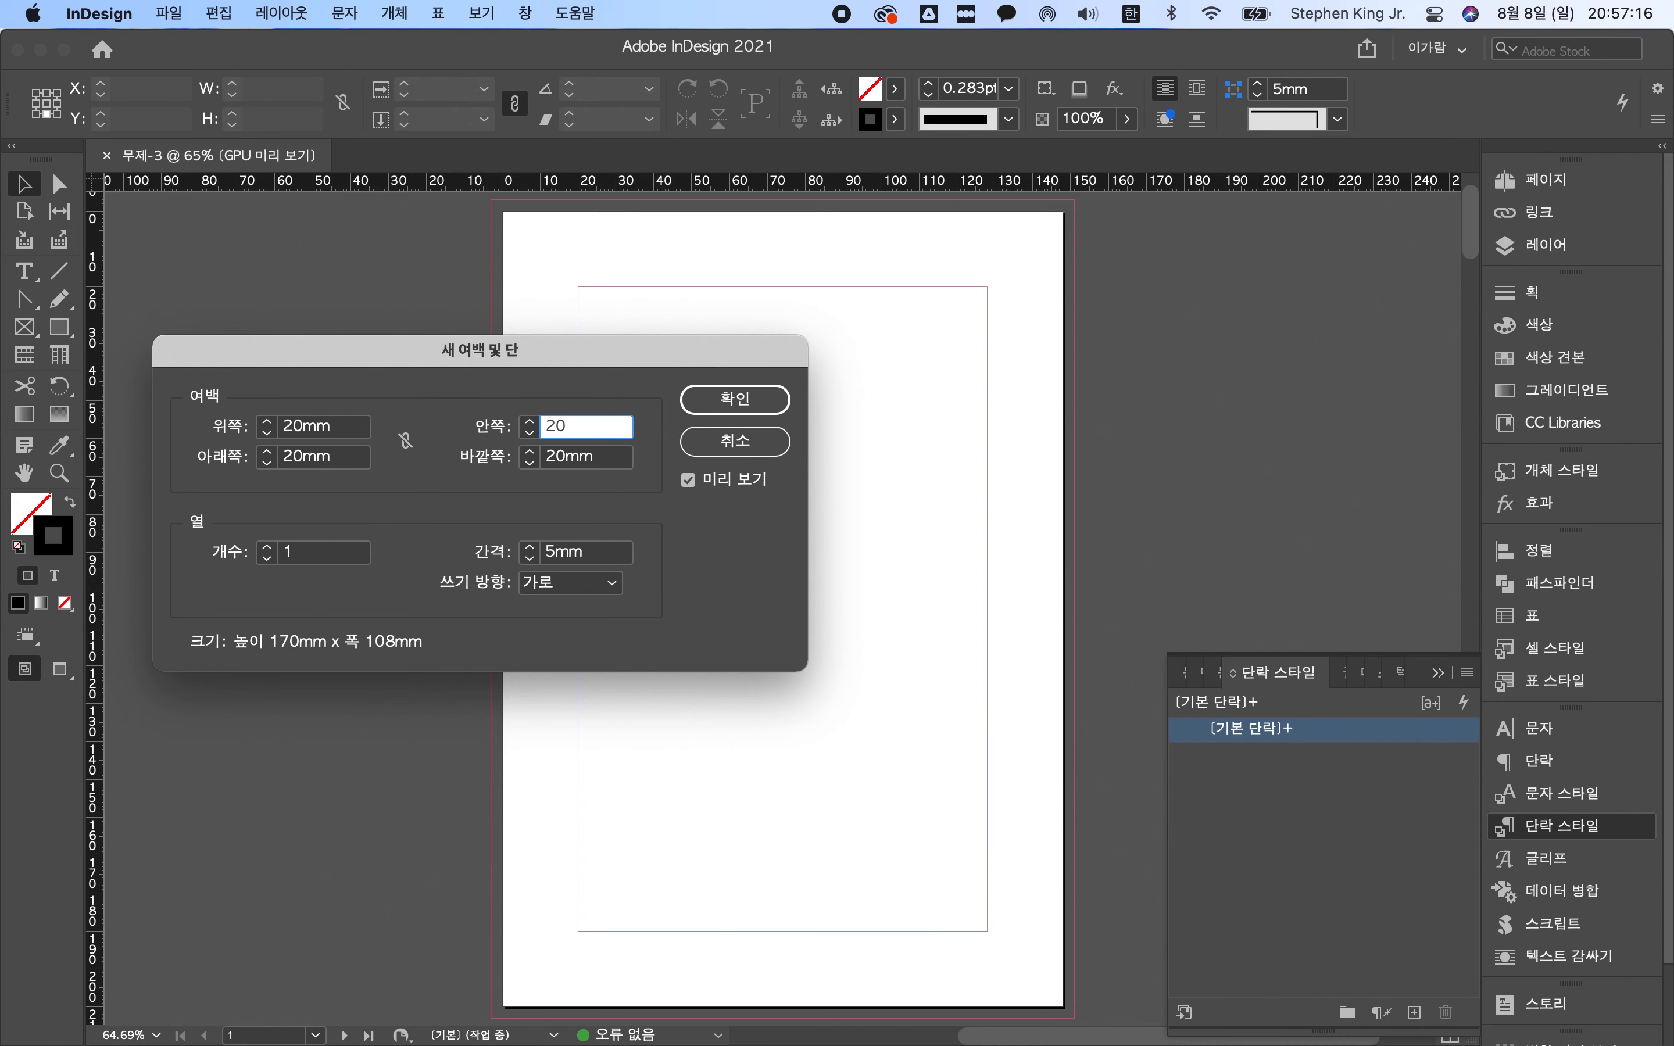
pyautogui.write('20')
# - Clear the outside margin (바깥쪽) so that the preview shows the page without it
pyautogui.click(588, 458)
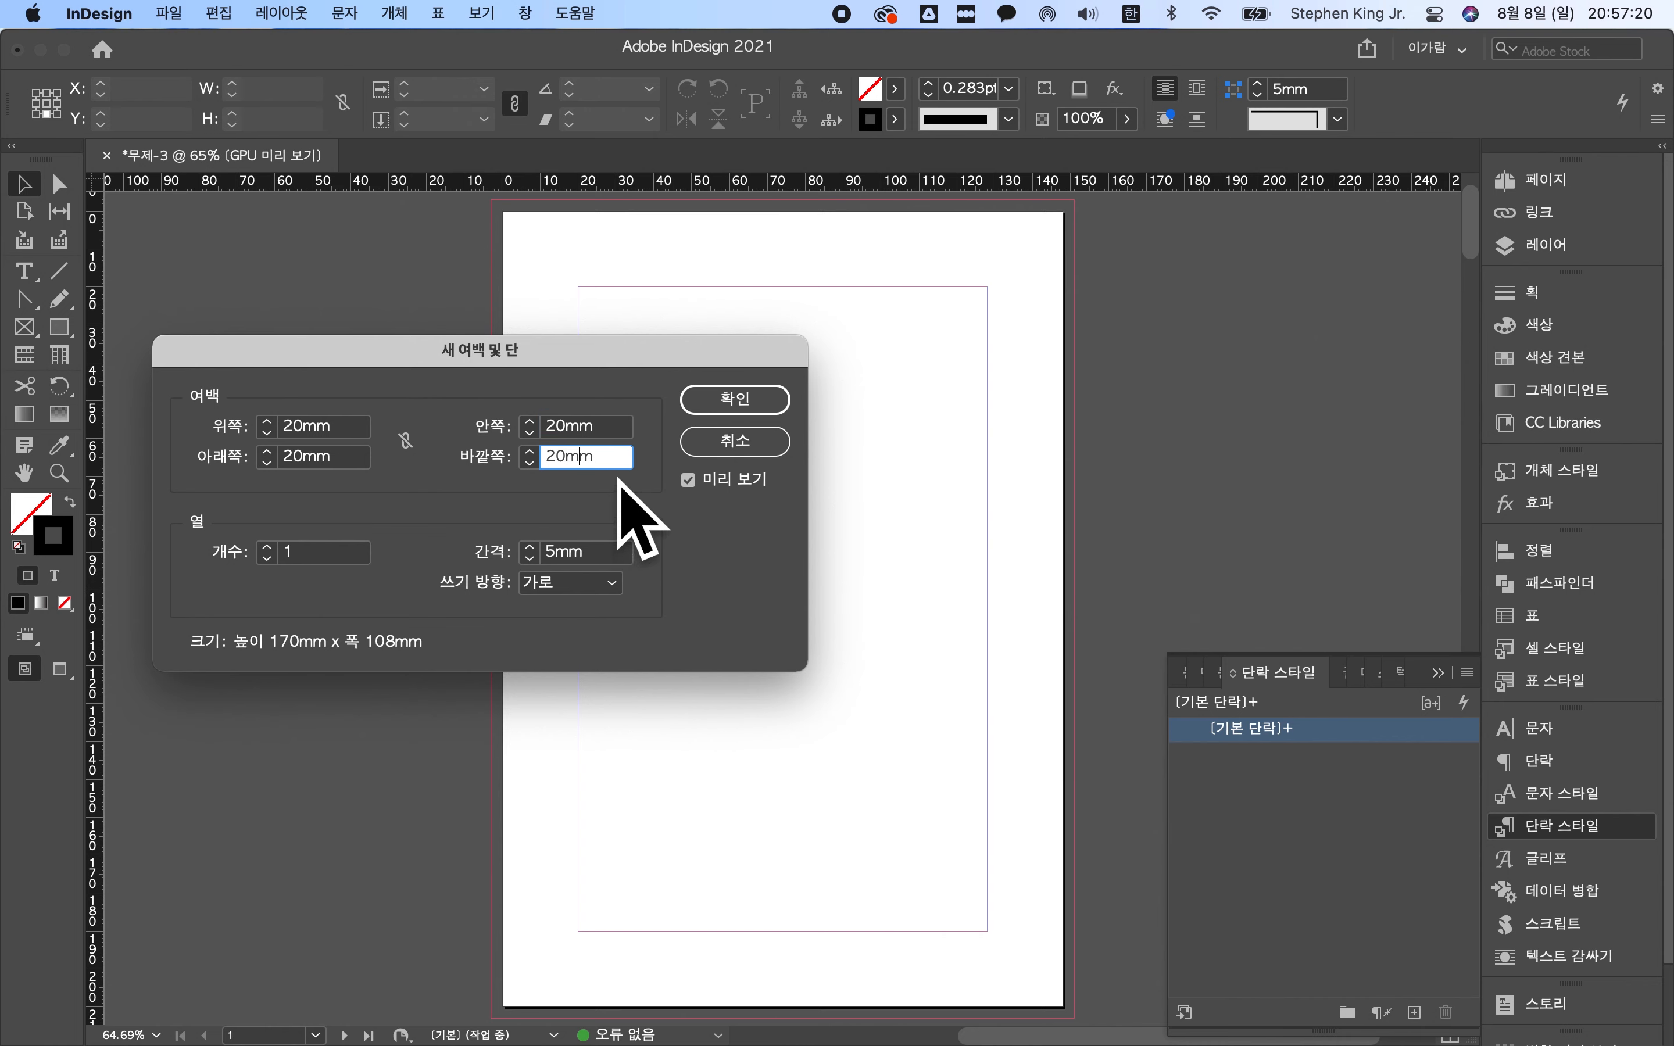
pyautogui.press('BackSpace')
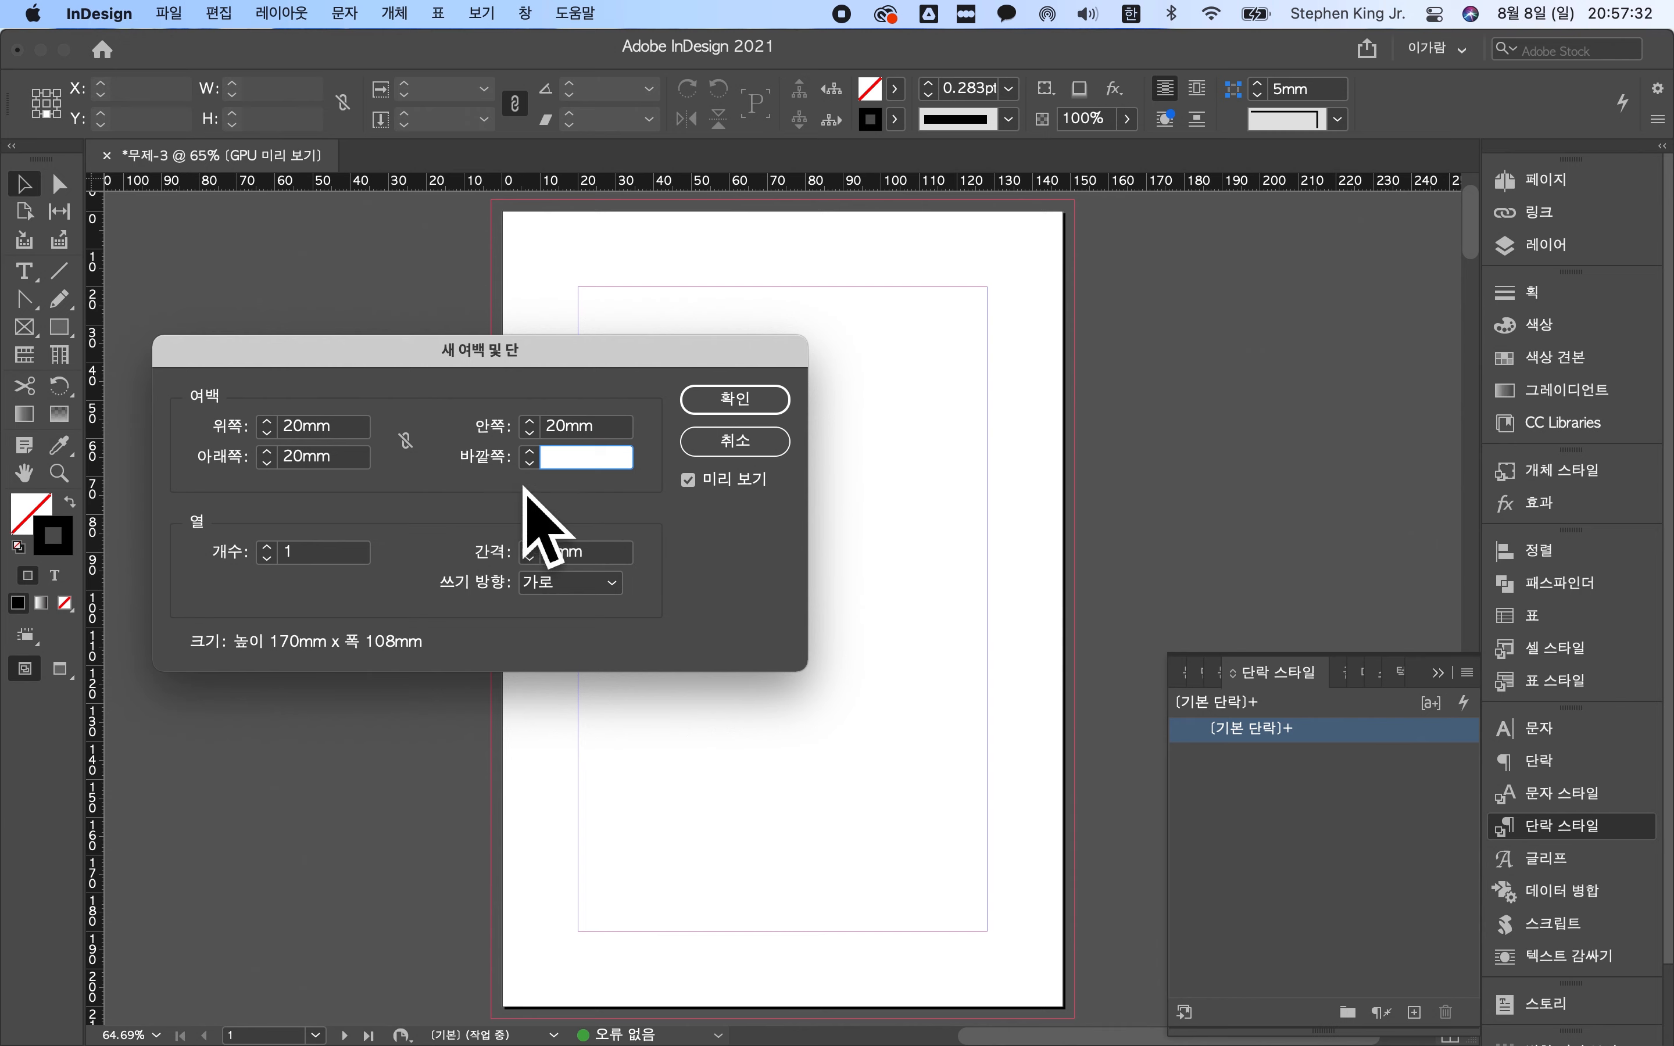
pyautogui.click(363, 443)
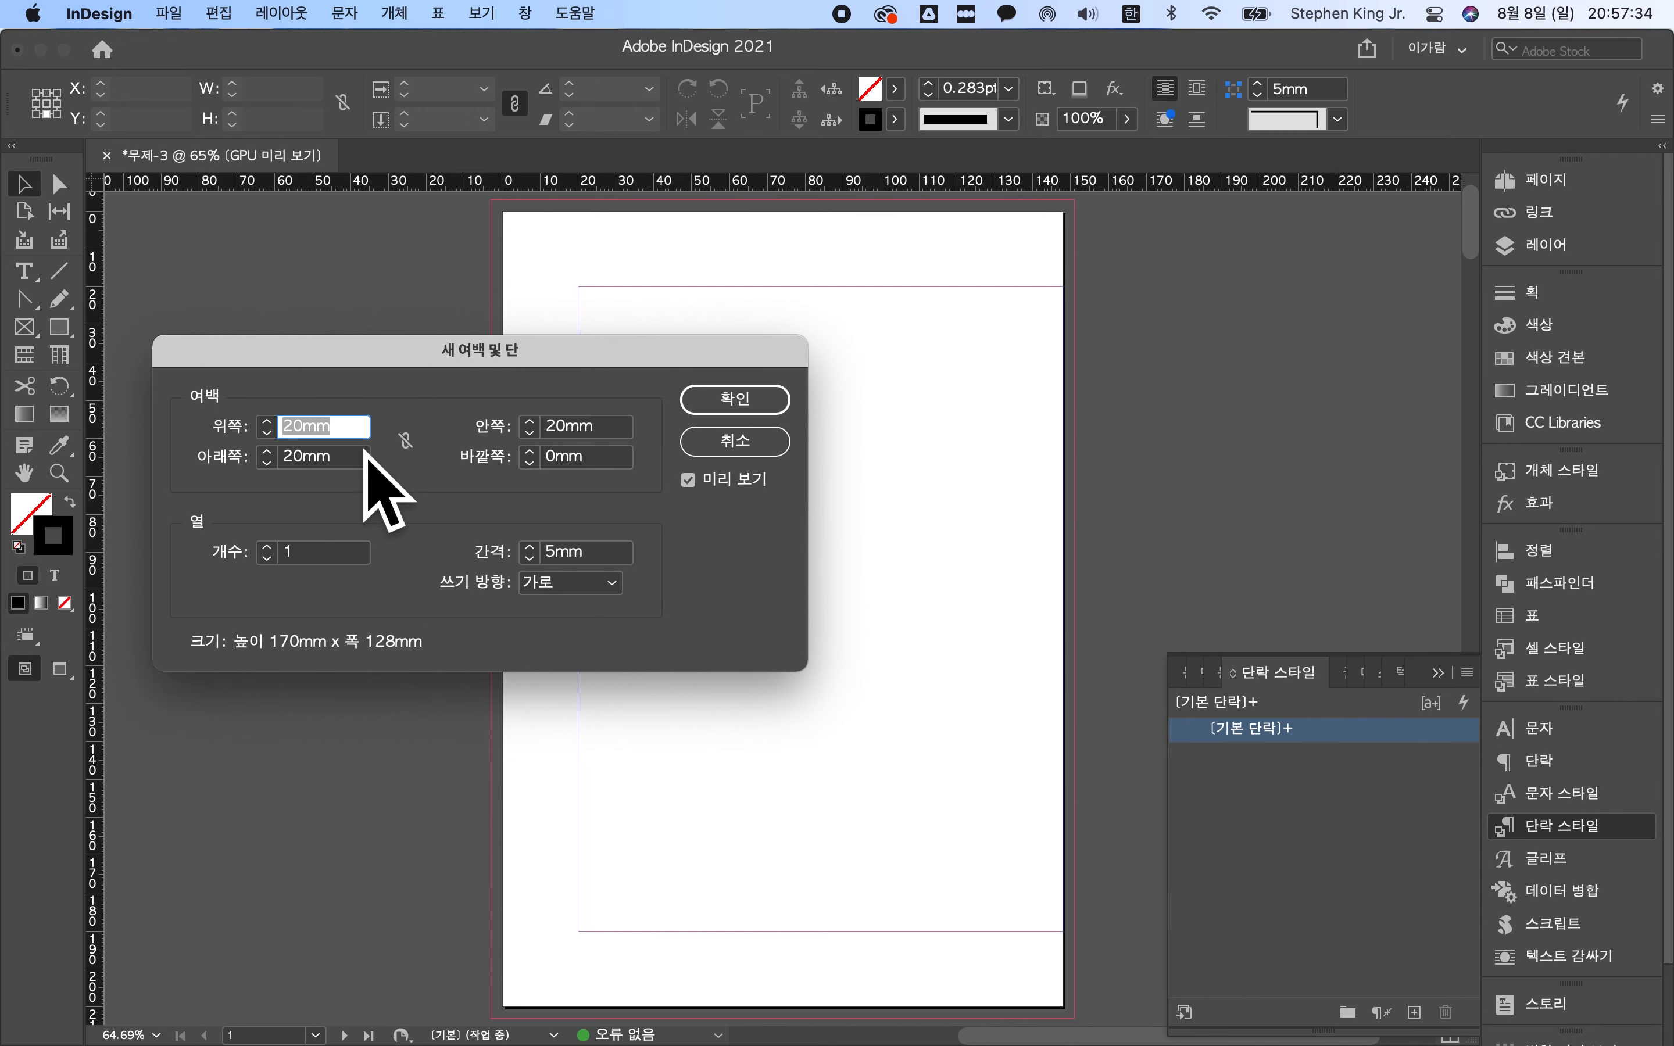
pyautogui.click(359, 468)
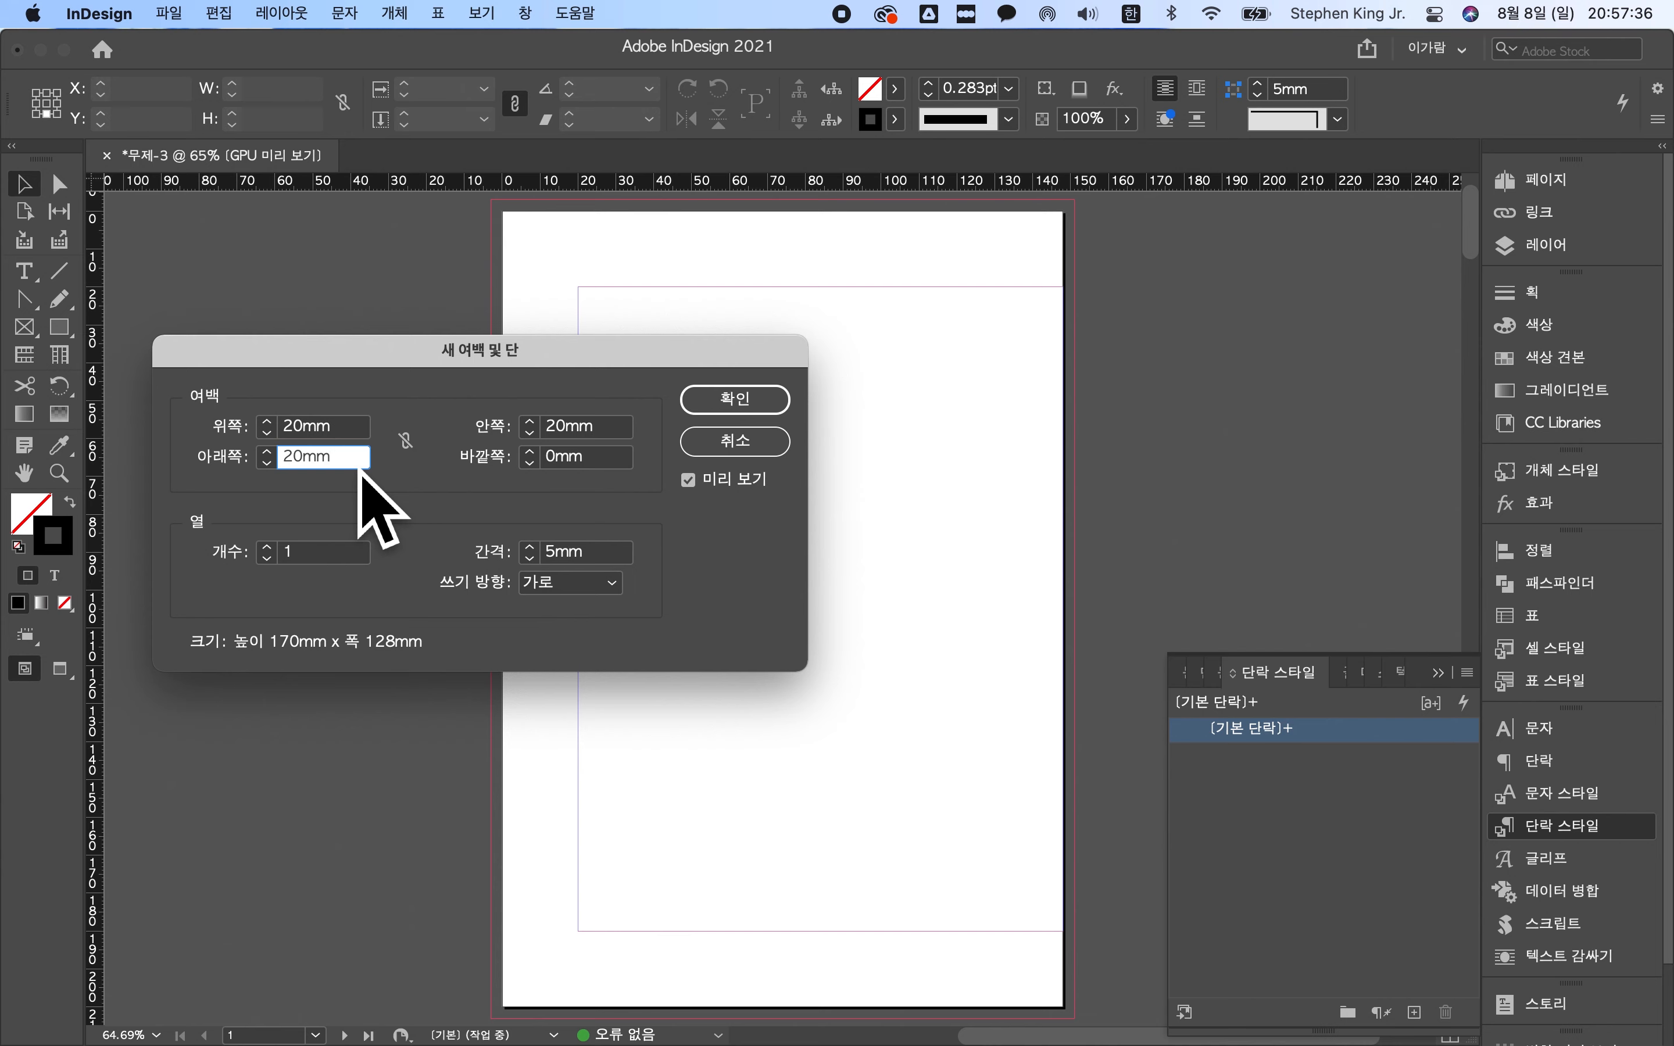
# - Set the top margin (위쪽) to 14 mm and the outside margin (바깥쪽) to 10 mm
pyautogui.click(349, 431)
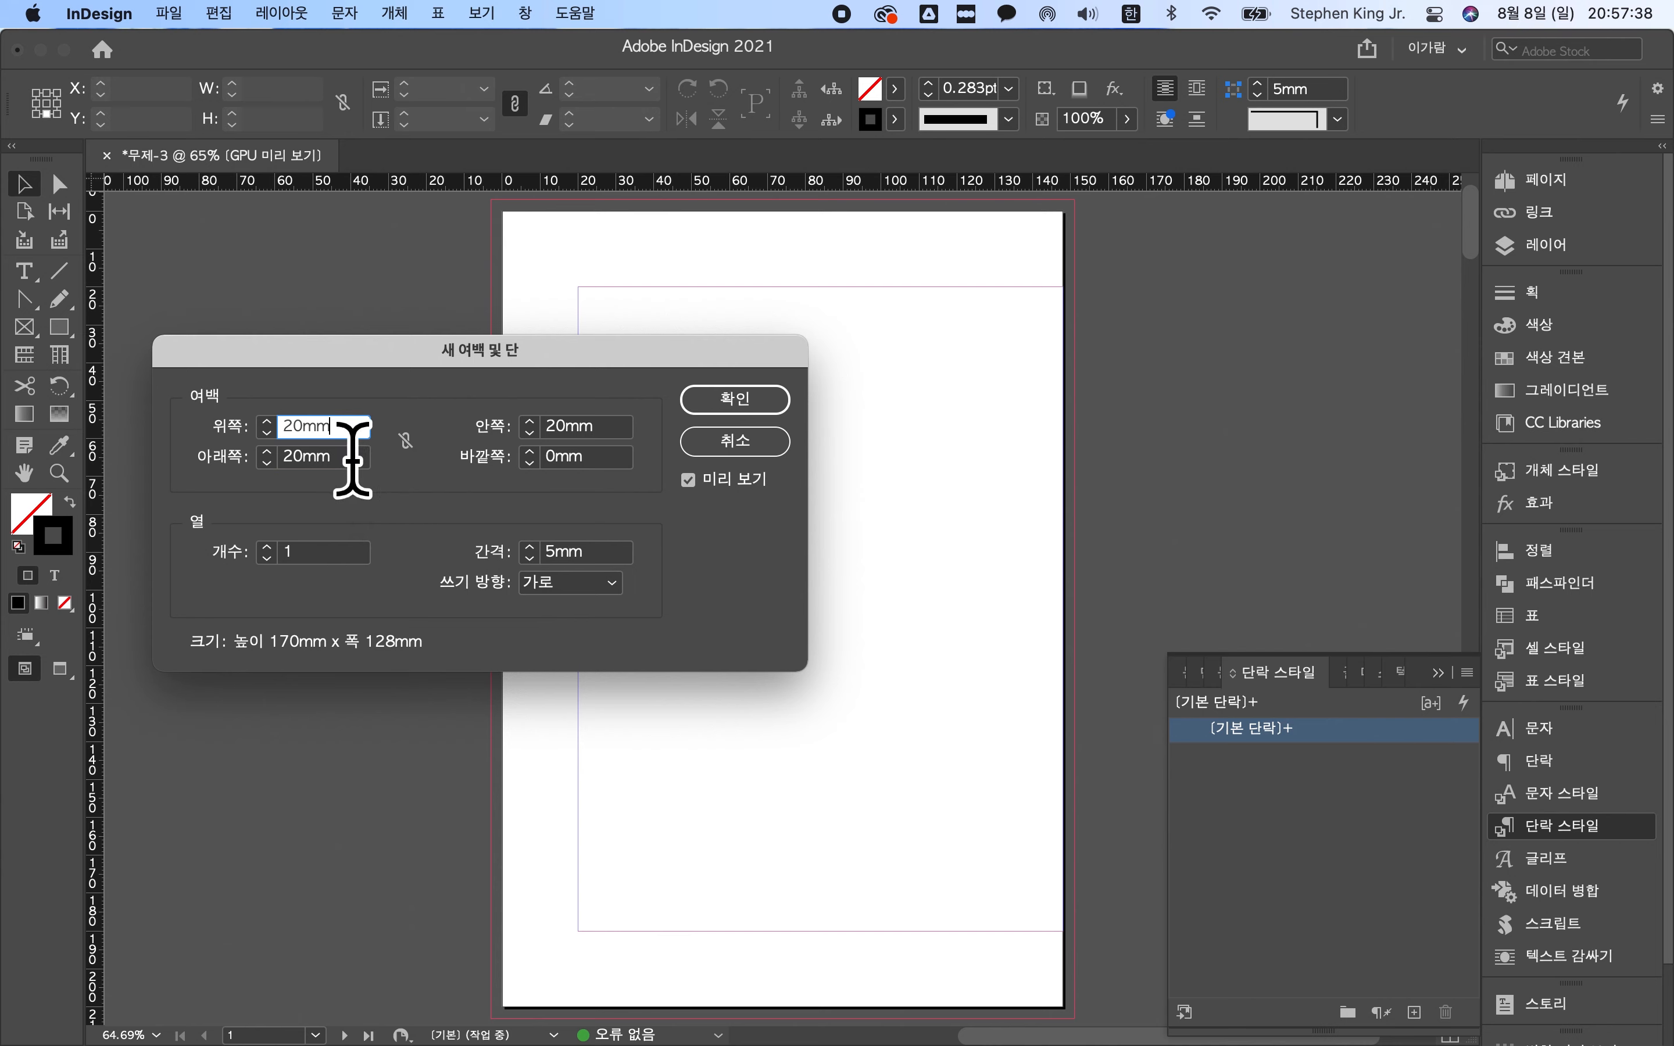
pyautogui.write('2')
pyautogui.write('4')
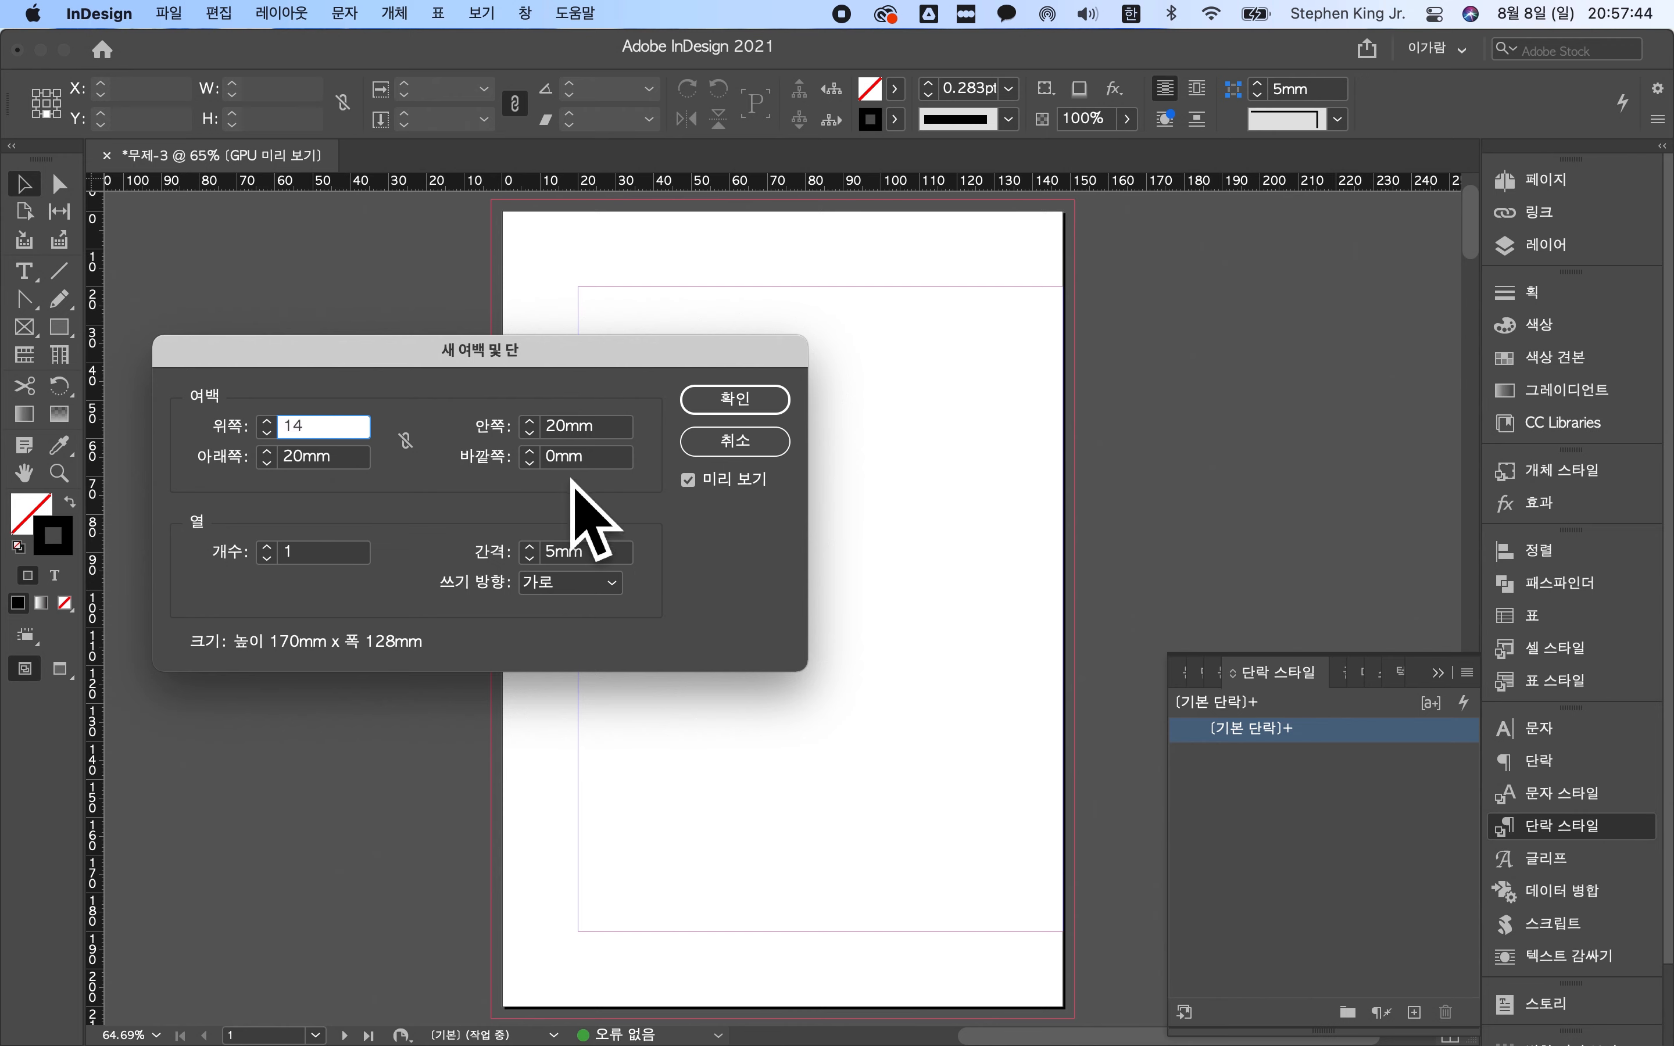
pyautogui.click(587, 462)
pyautogui.doubleClick(588, 466)
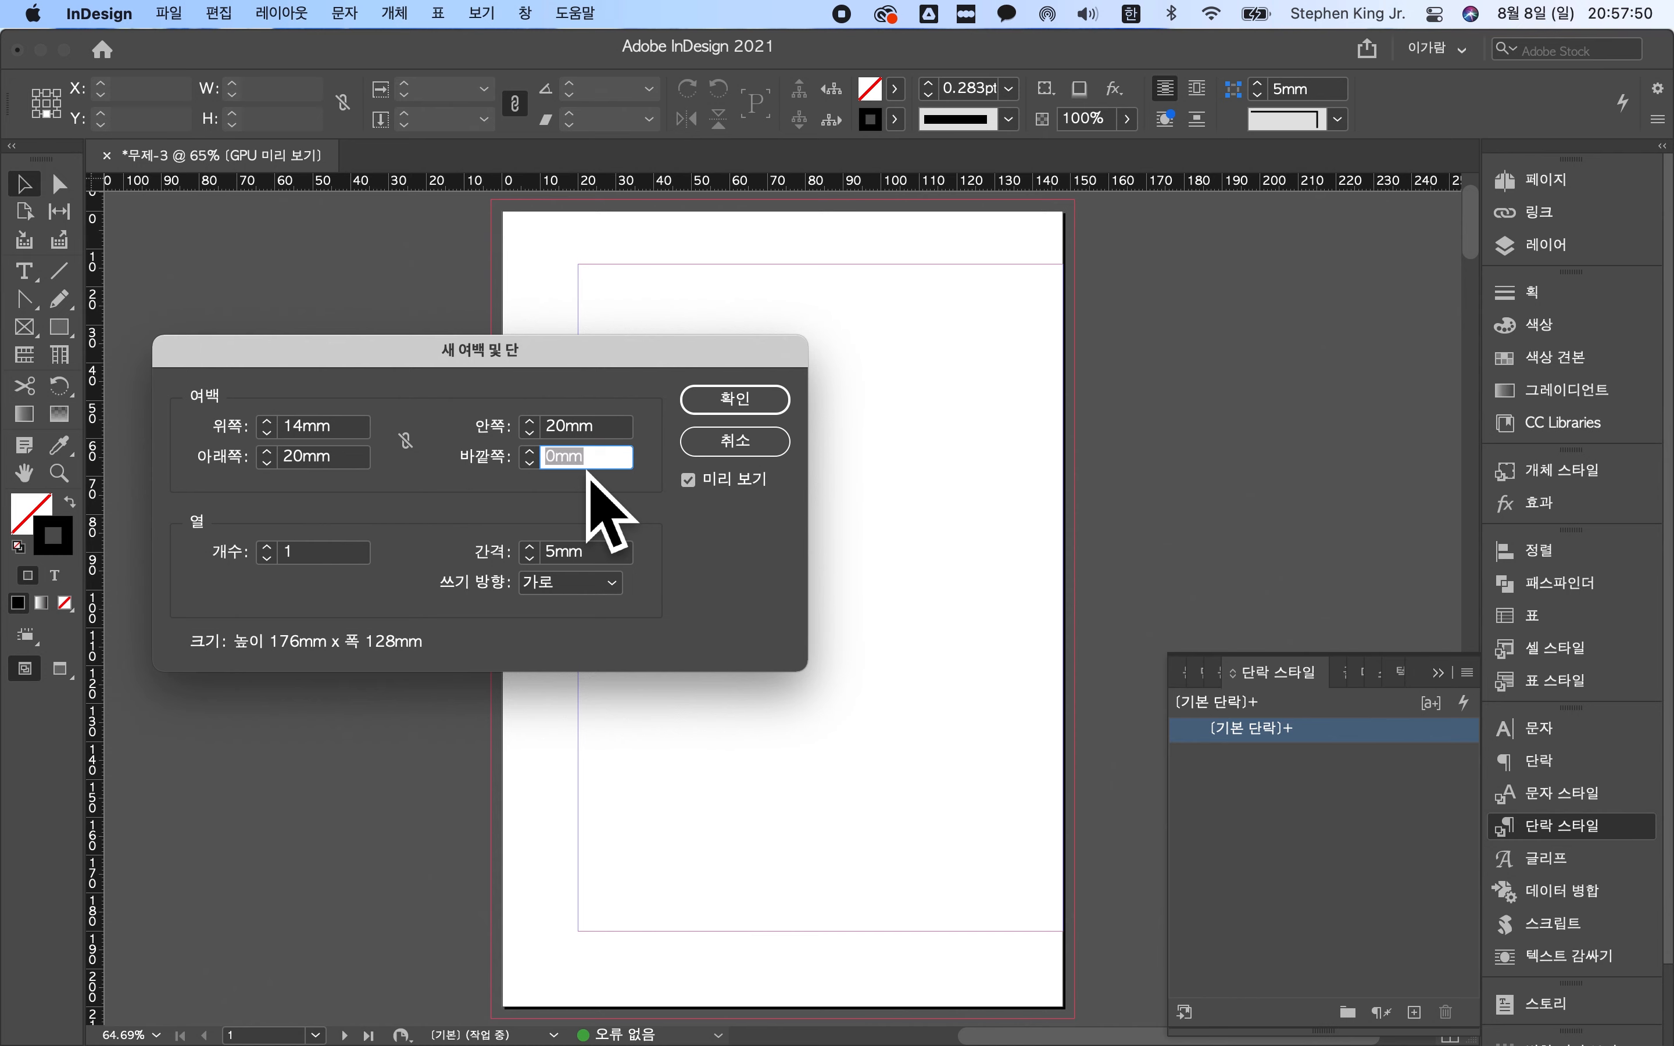
pyautogui.write('10')
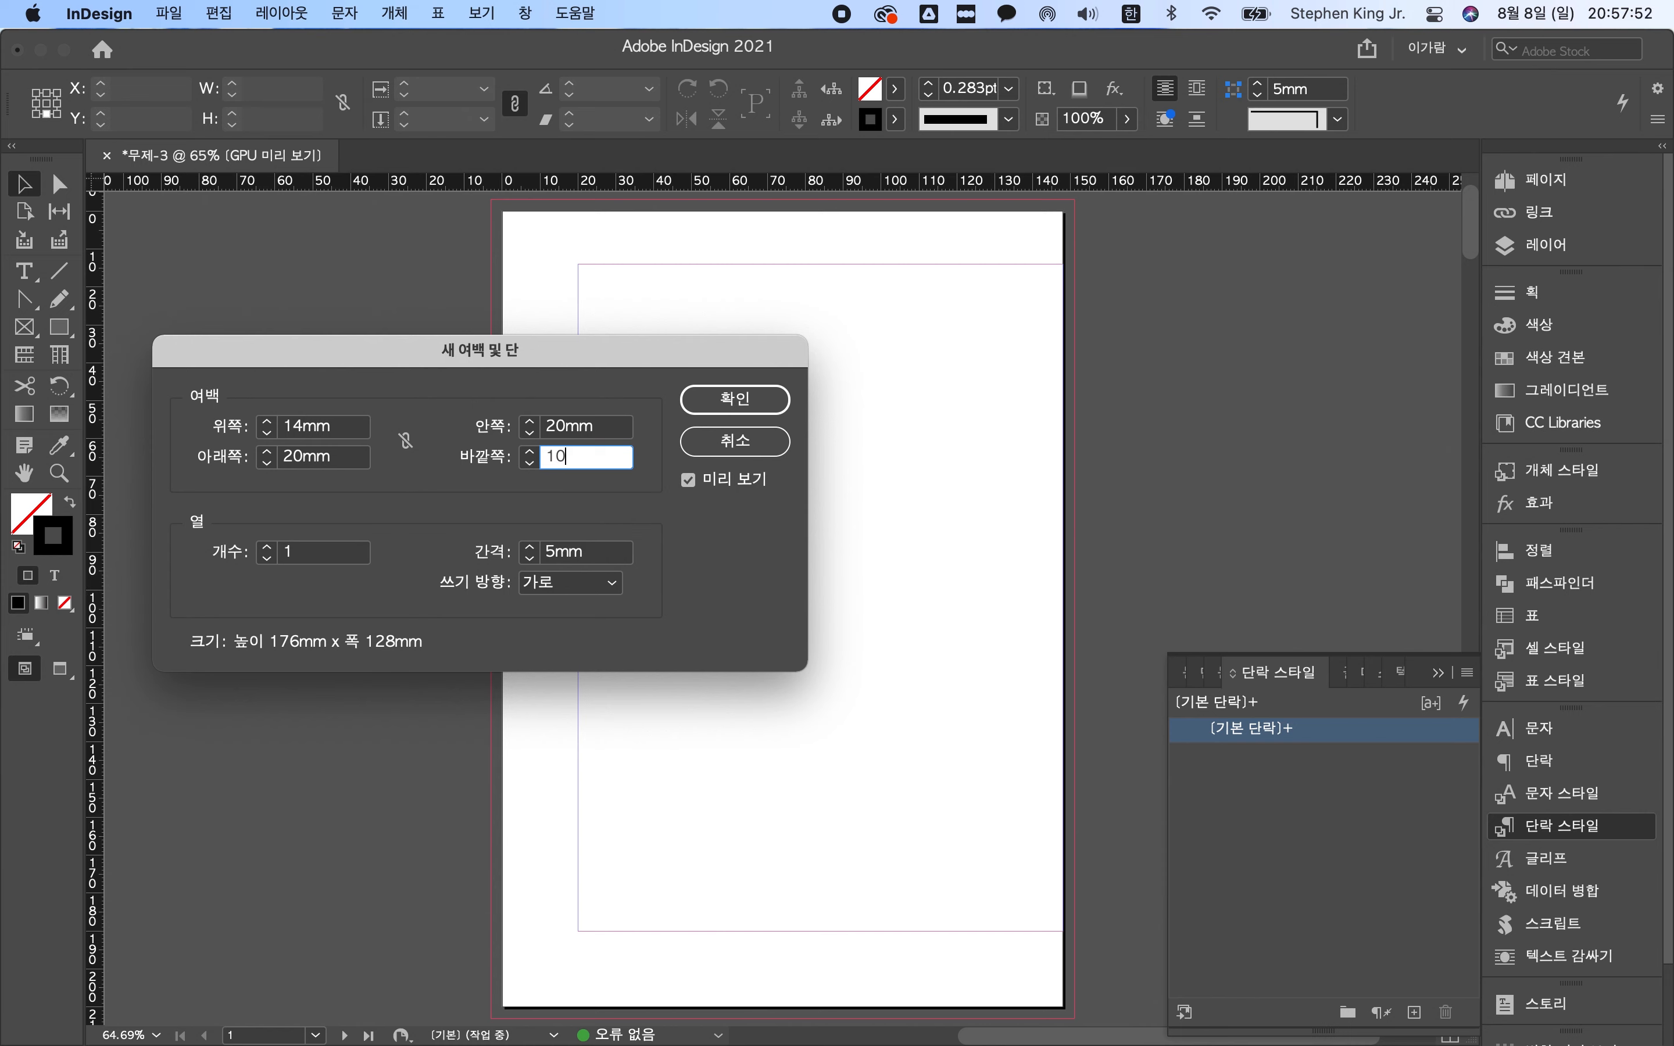
# - Set the number of columns to 3 and create the document
pyautogui.click(318, 554)
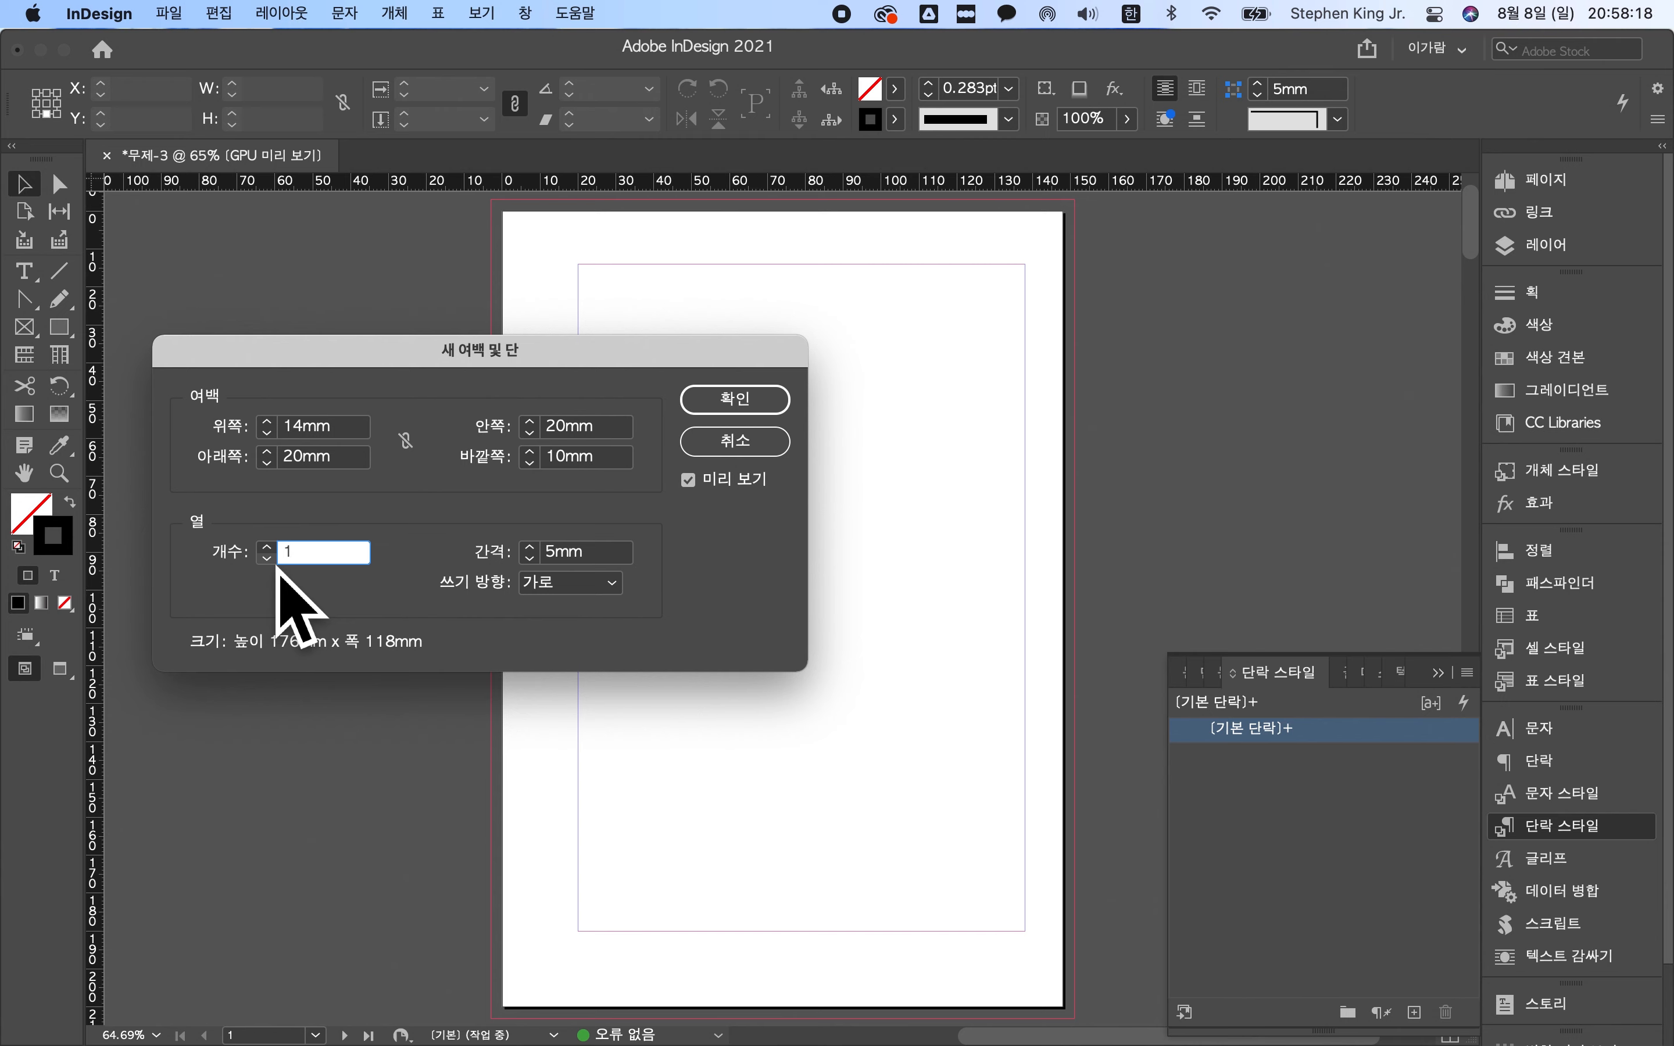
pyautogui.click(275, 554)
pyautogui.click(275, 554)
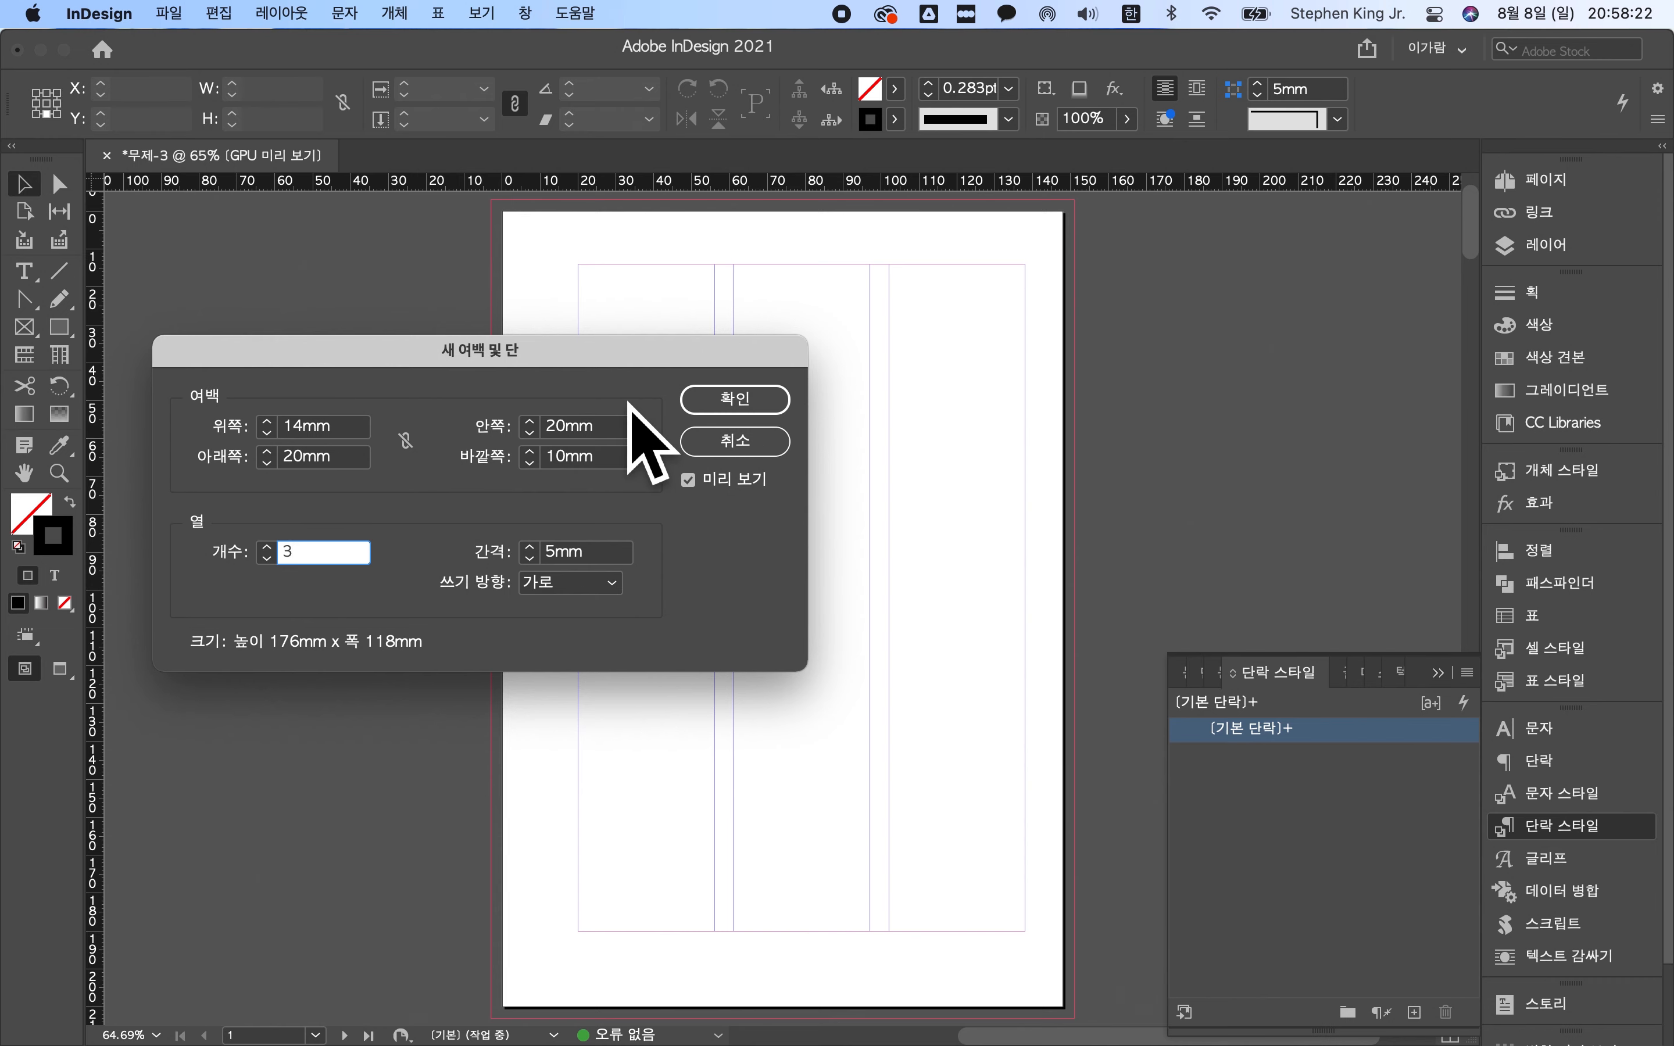
pyautogui.click(719, 414)
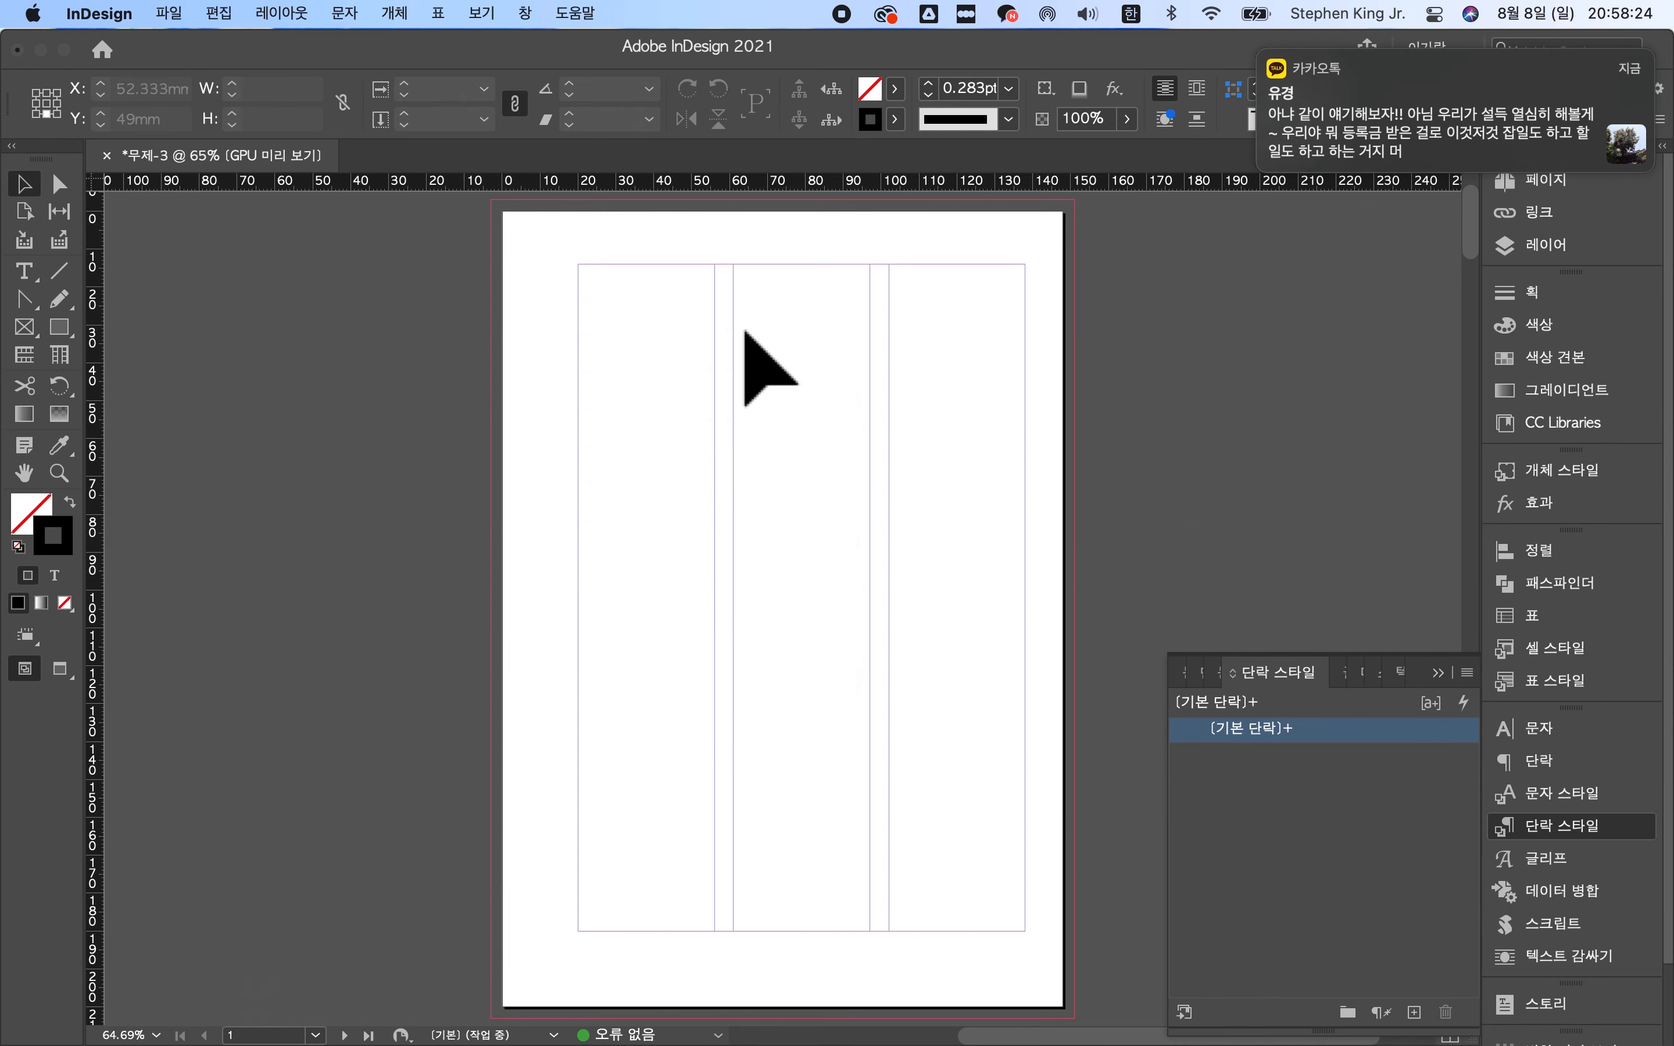
# - Draw a text frame about 30 mm wide and 66 mm high in the lower first column, with the text 아야어
pyautogui.moveTo(576, 652); pyautogui.dragTo(683, 897)
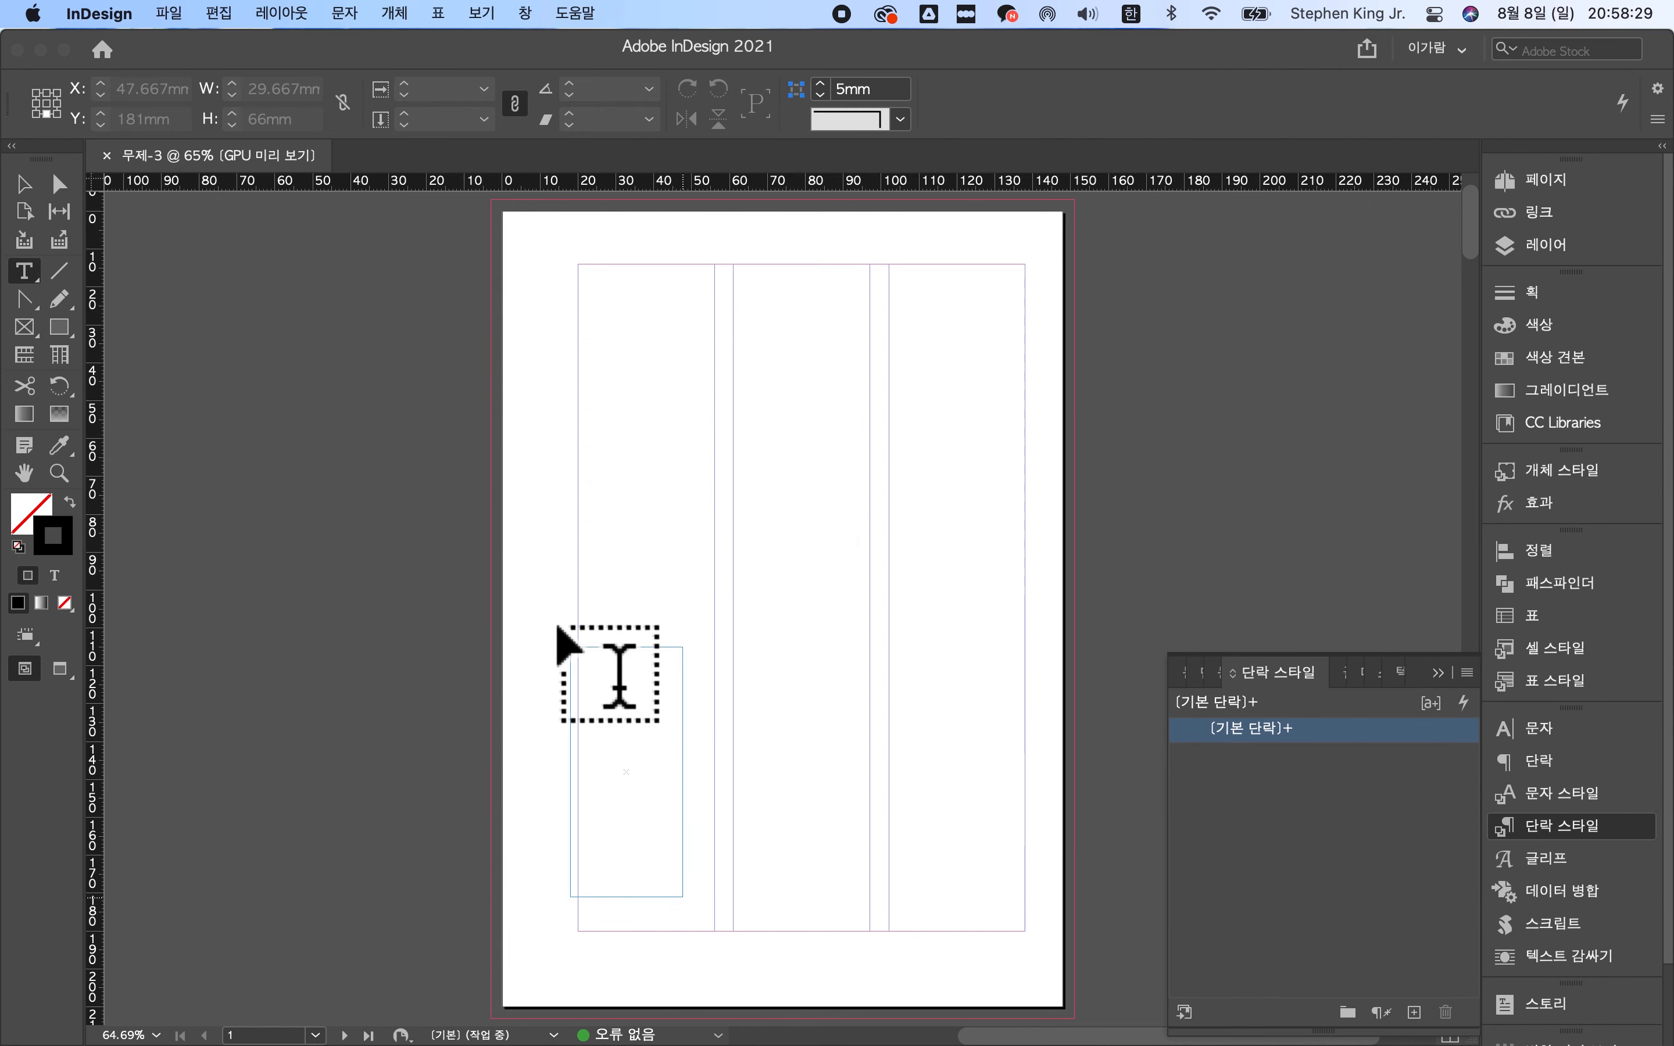
pyautogui.hotkey('ctrl', 'Right')
pyautogui.hotkey('ctrl', 'Left')
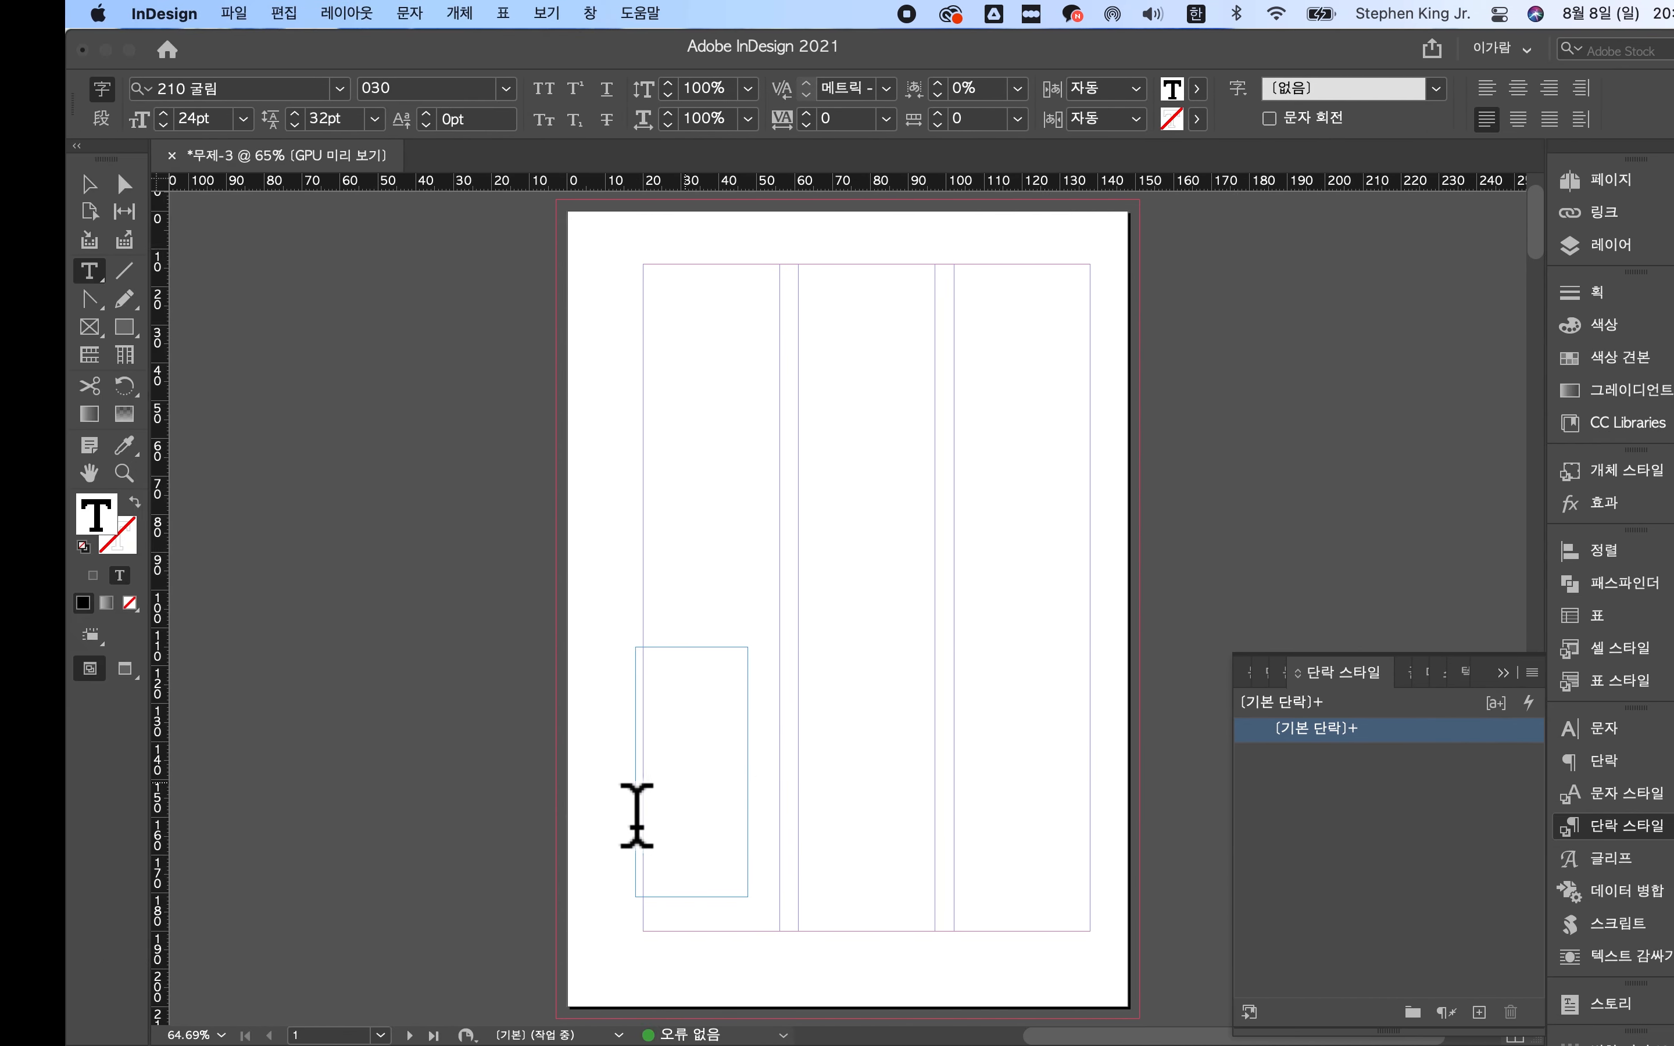
pyautogui.write('아아')
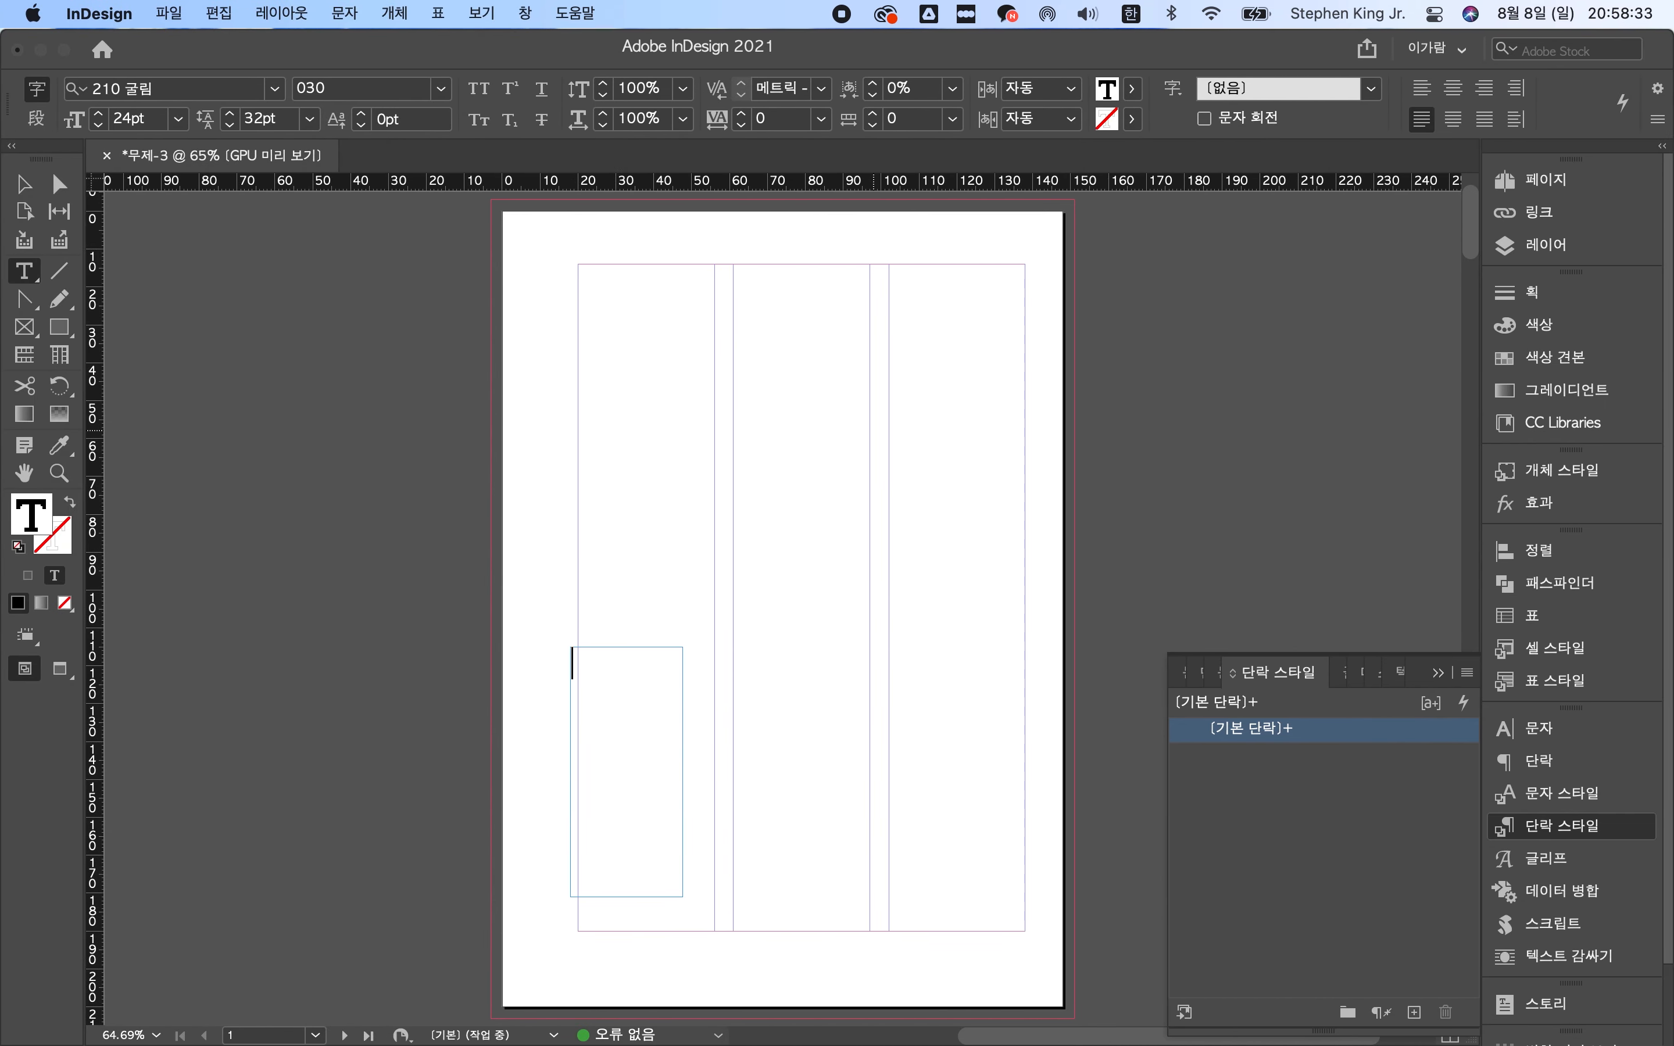
pyautogui.press('Escape')
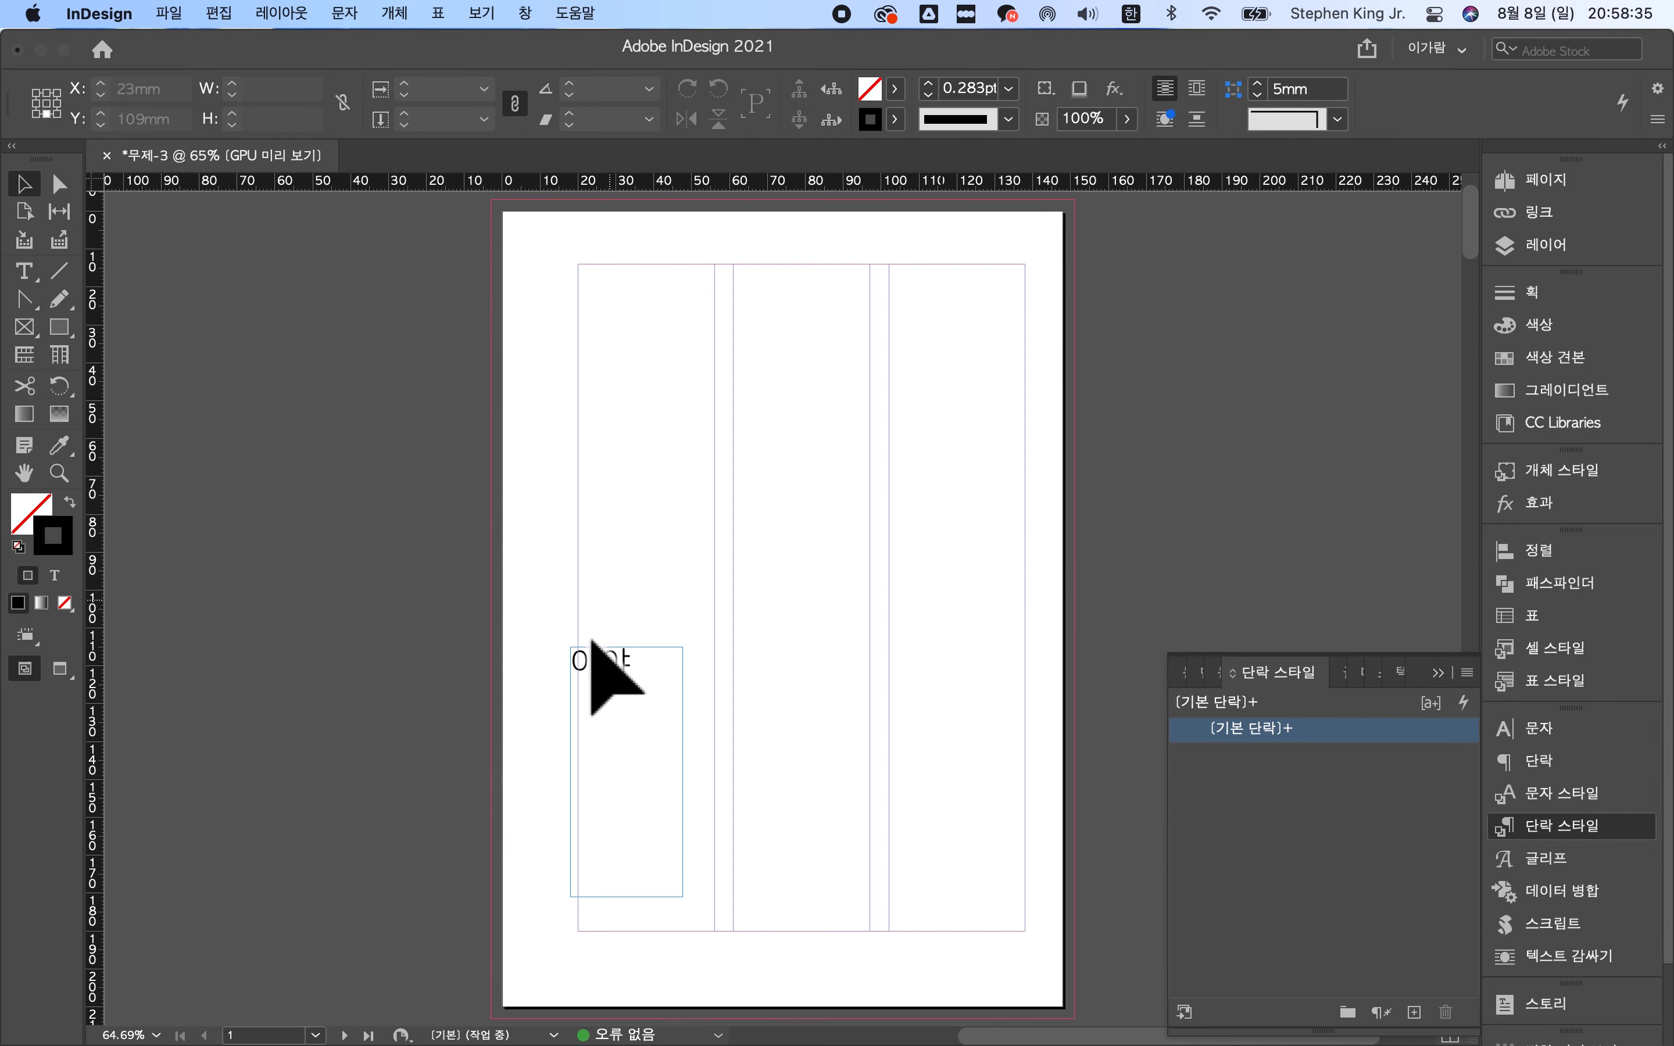
pyautogui.doubleClick(654, 700)
pyautogui.write('어례')
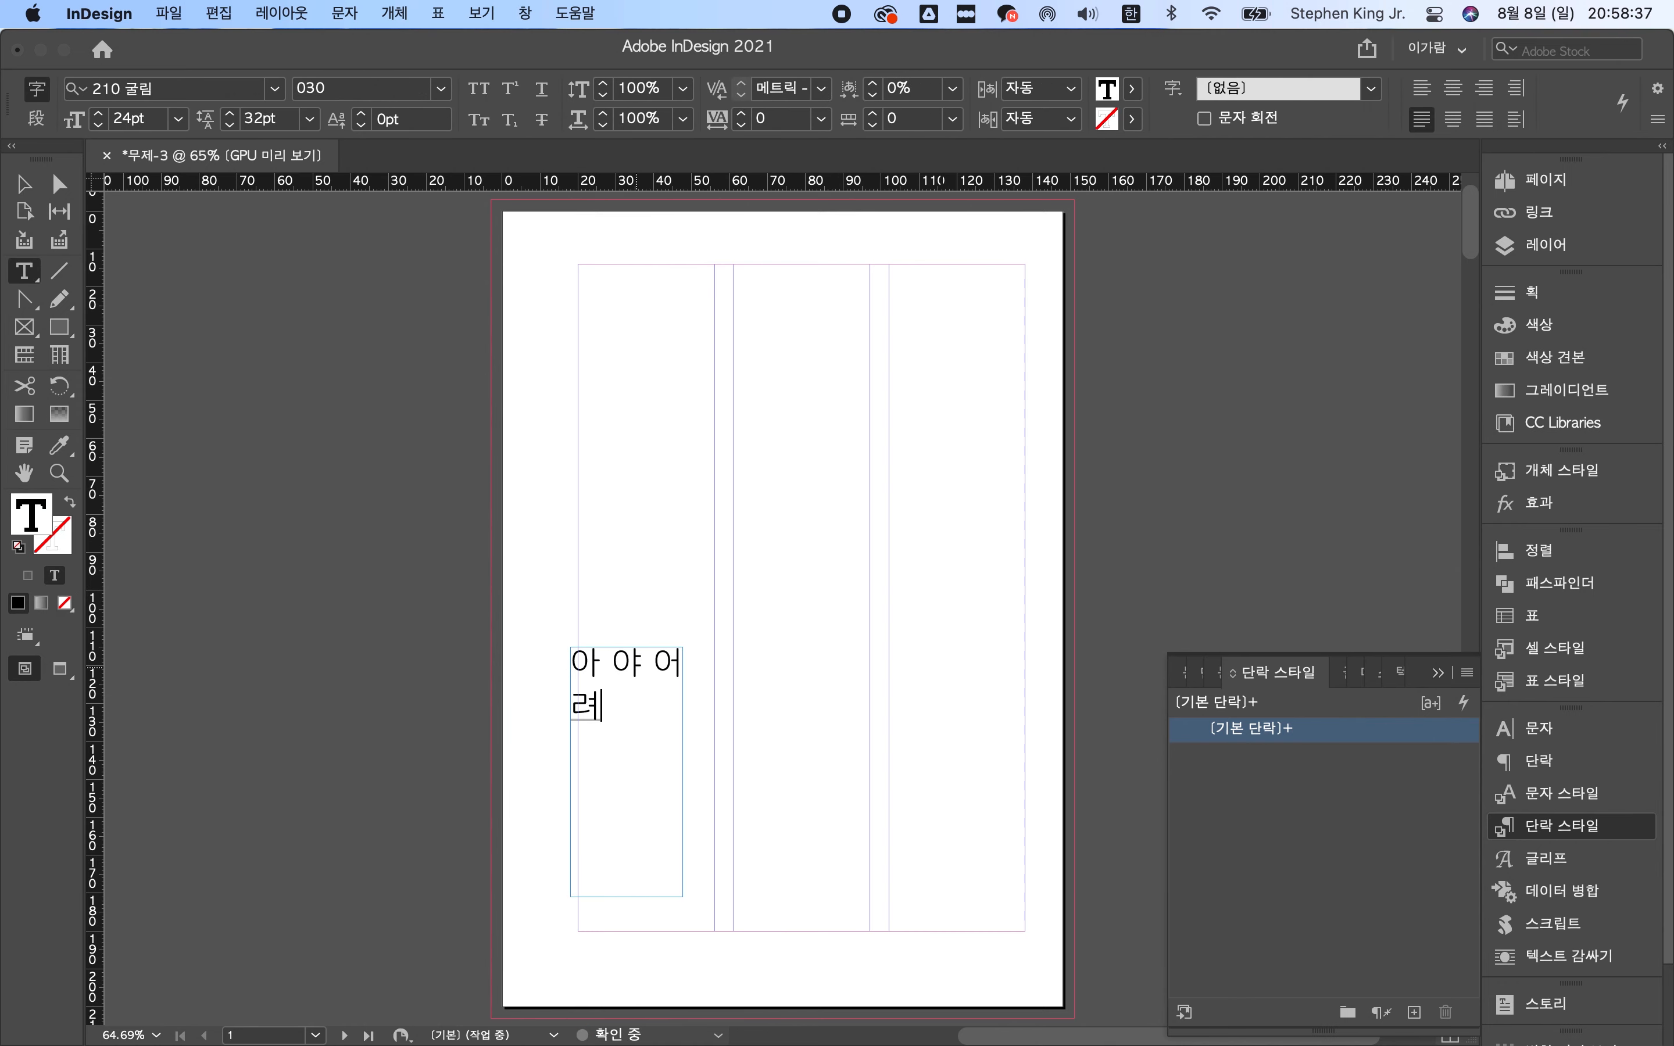
pyautogui.press('BackSpace')
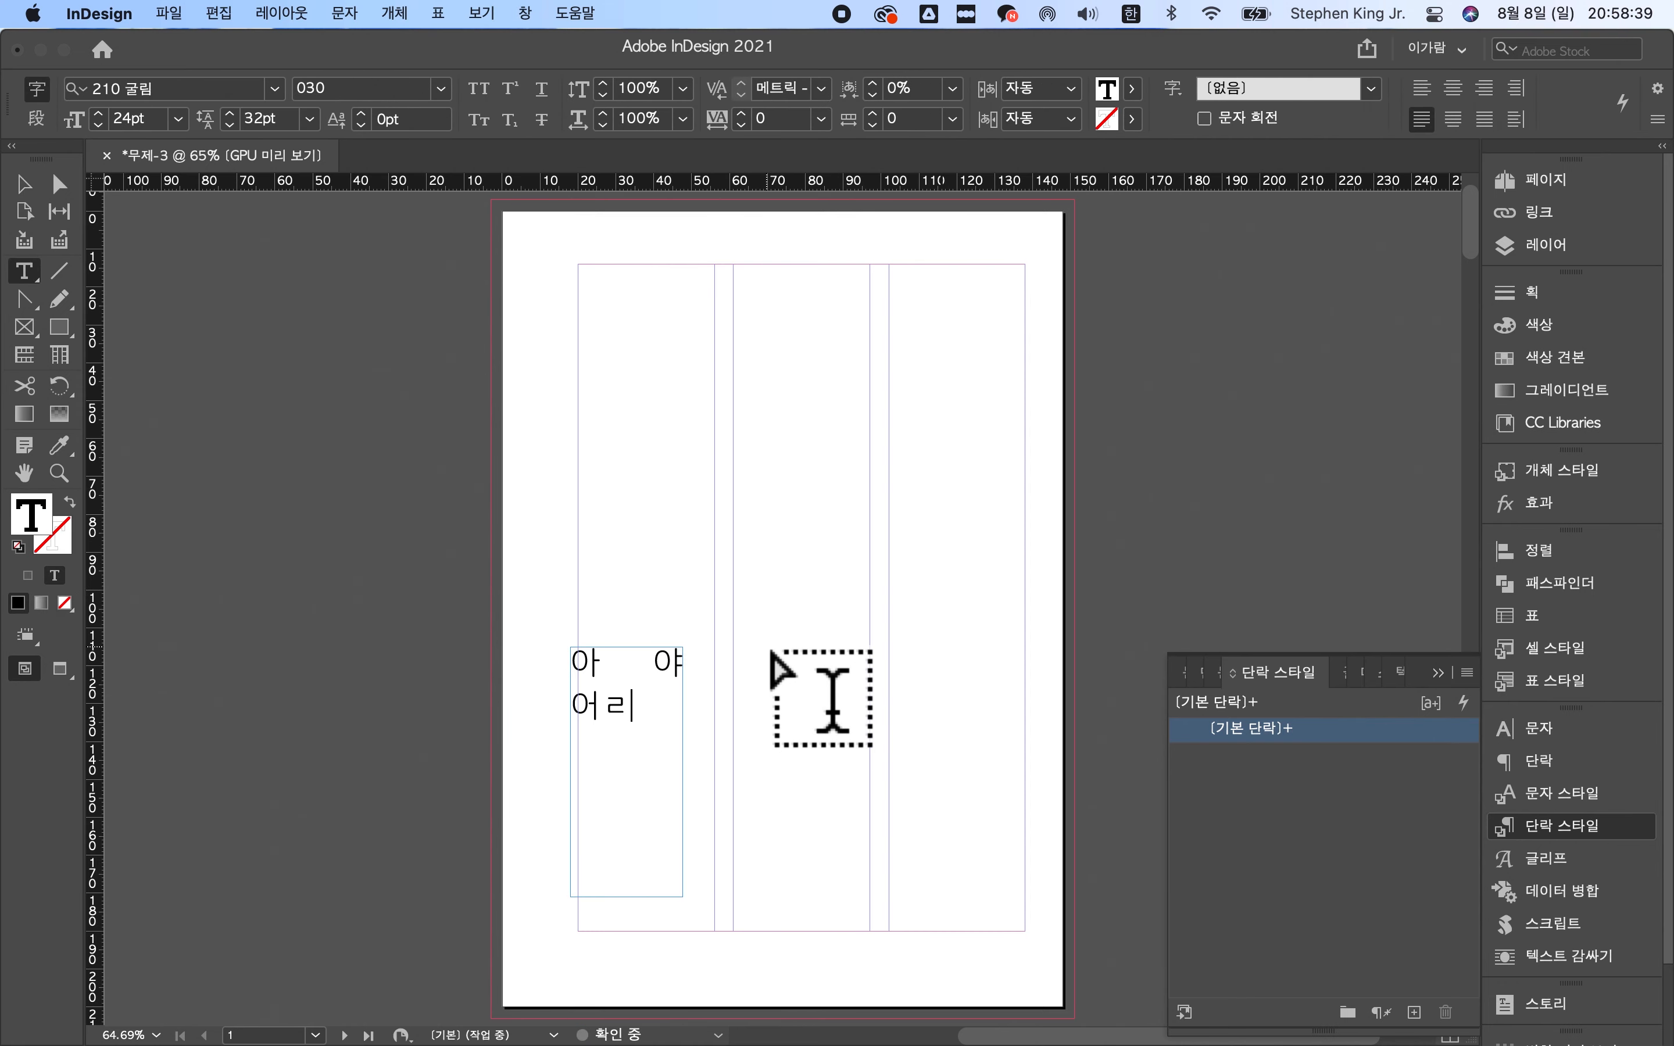
pyautogui.press('BackSpace')
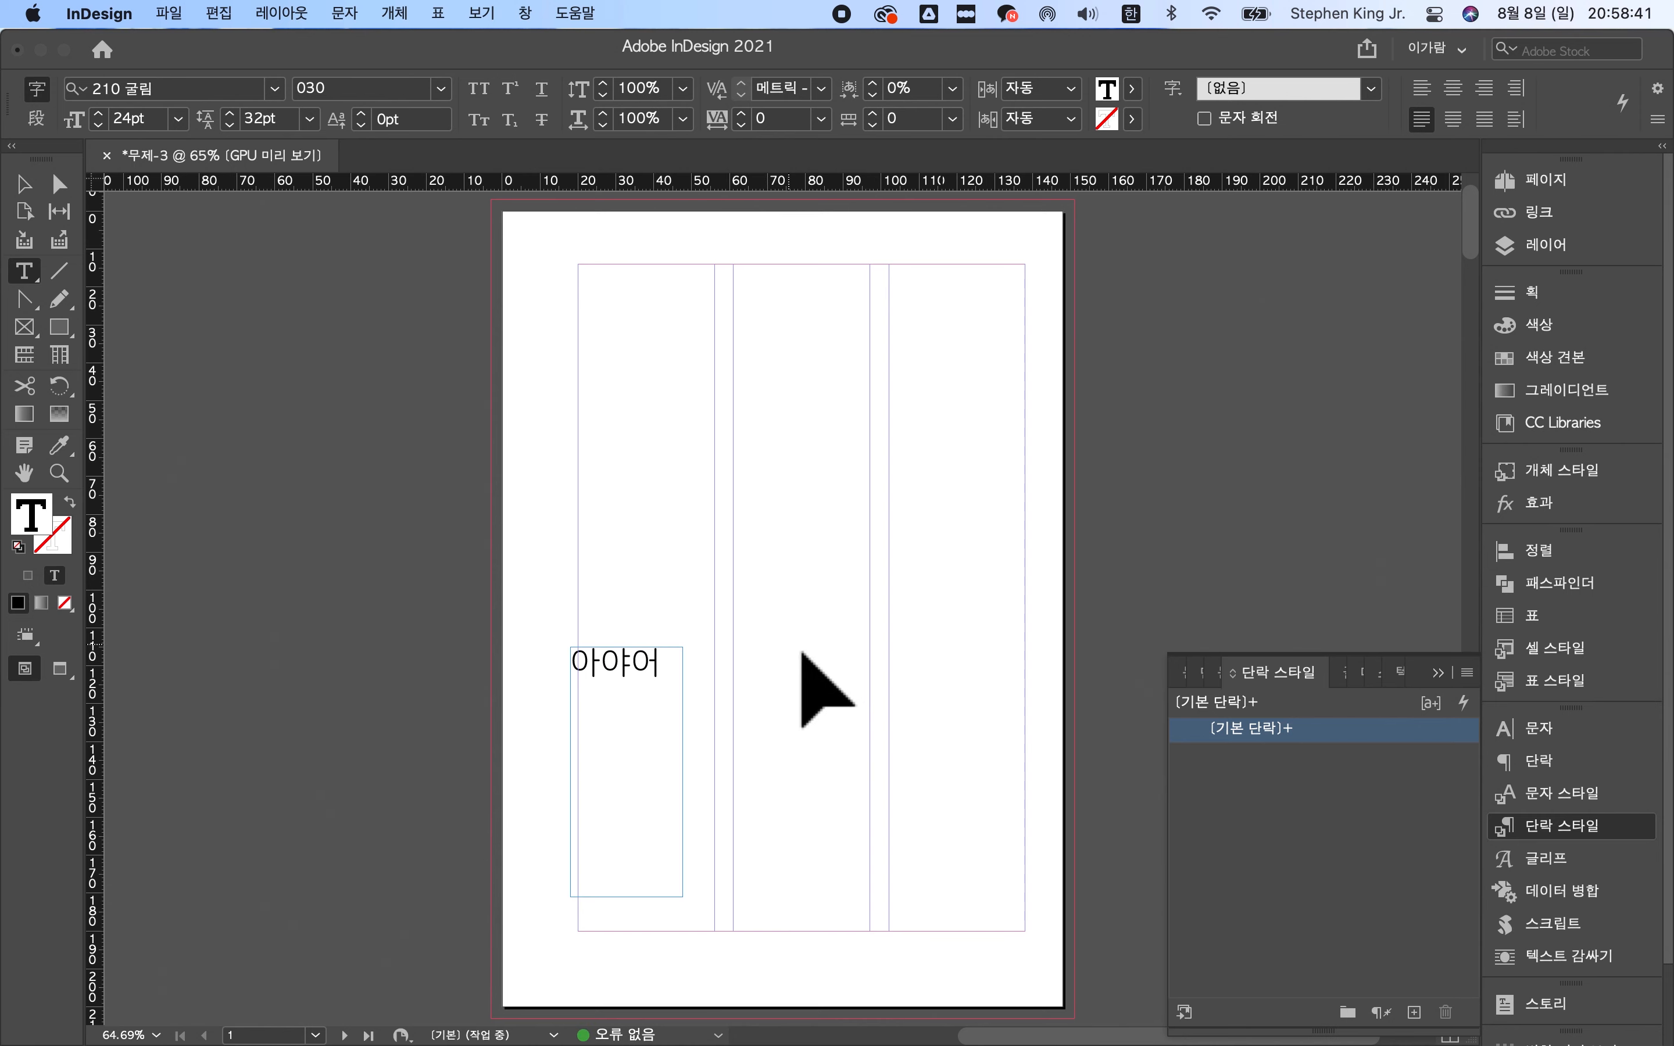
# - Paste the copied text frame and fit the 아야어 frame and the pasted one to the widths of the first and second columns
pyautogui.press('super+v')
pyautogui.press('v')
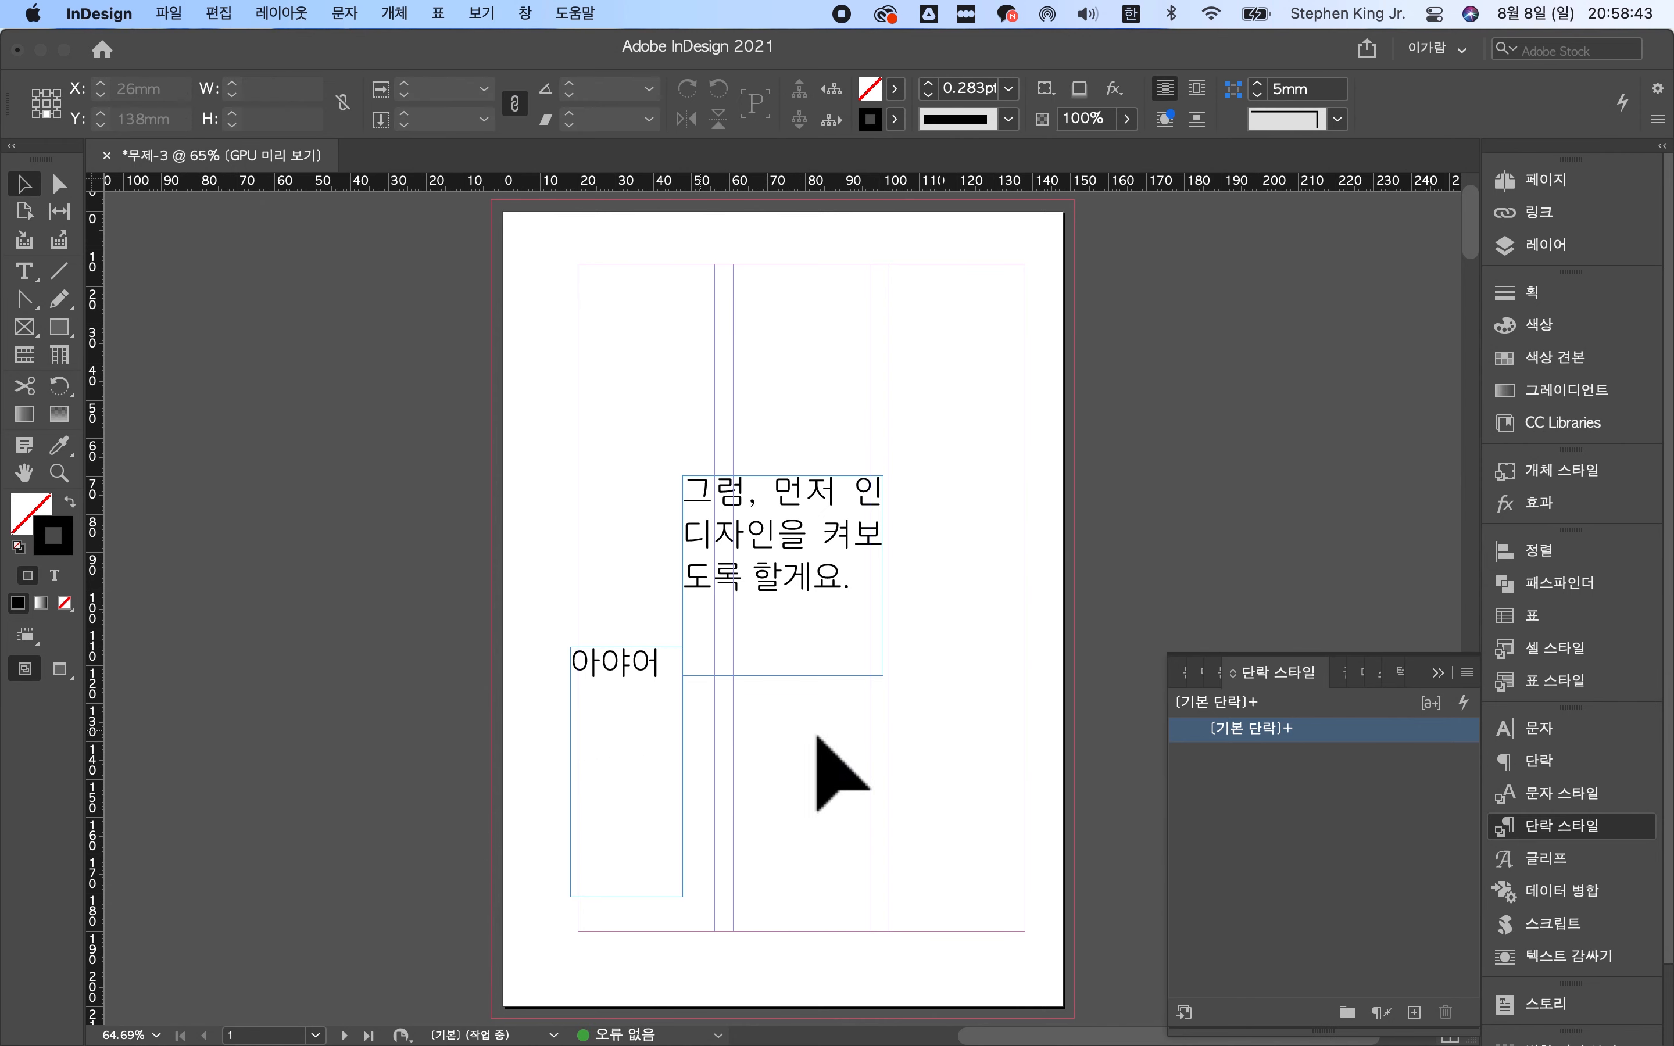
pyautogui.moveTo(602, 682); pyautogui.dragTo(601, 721)
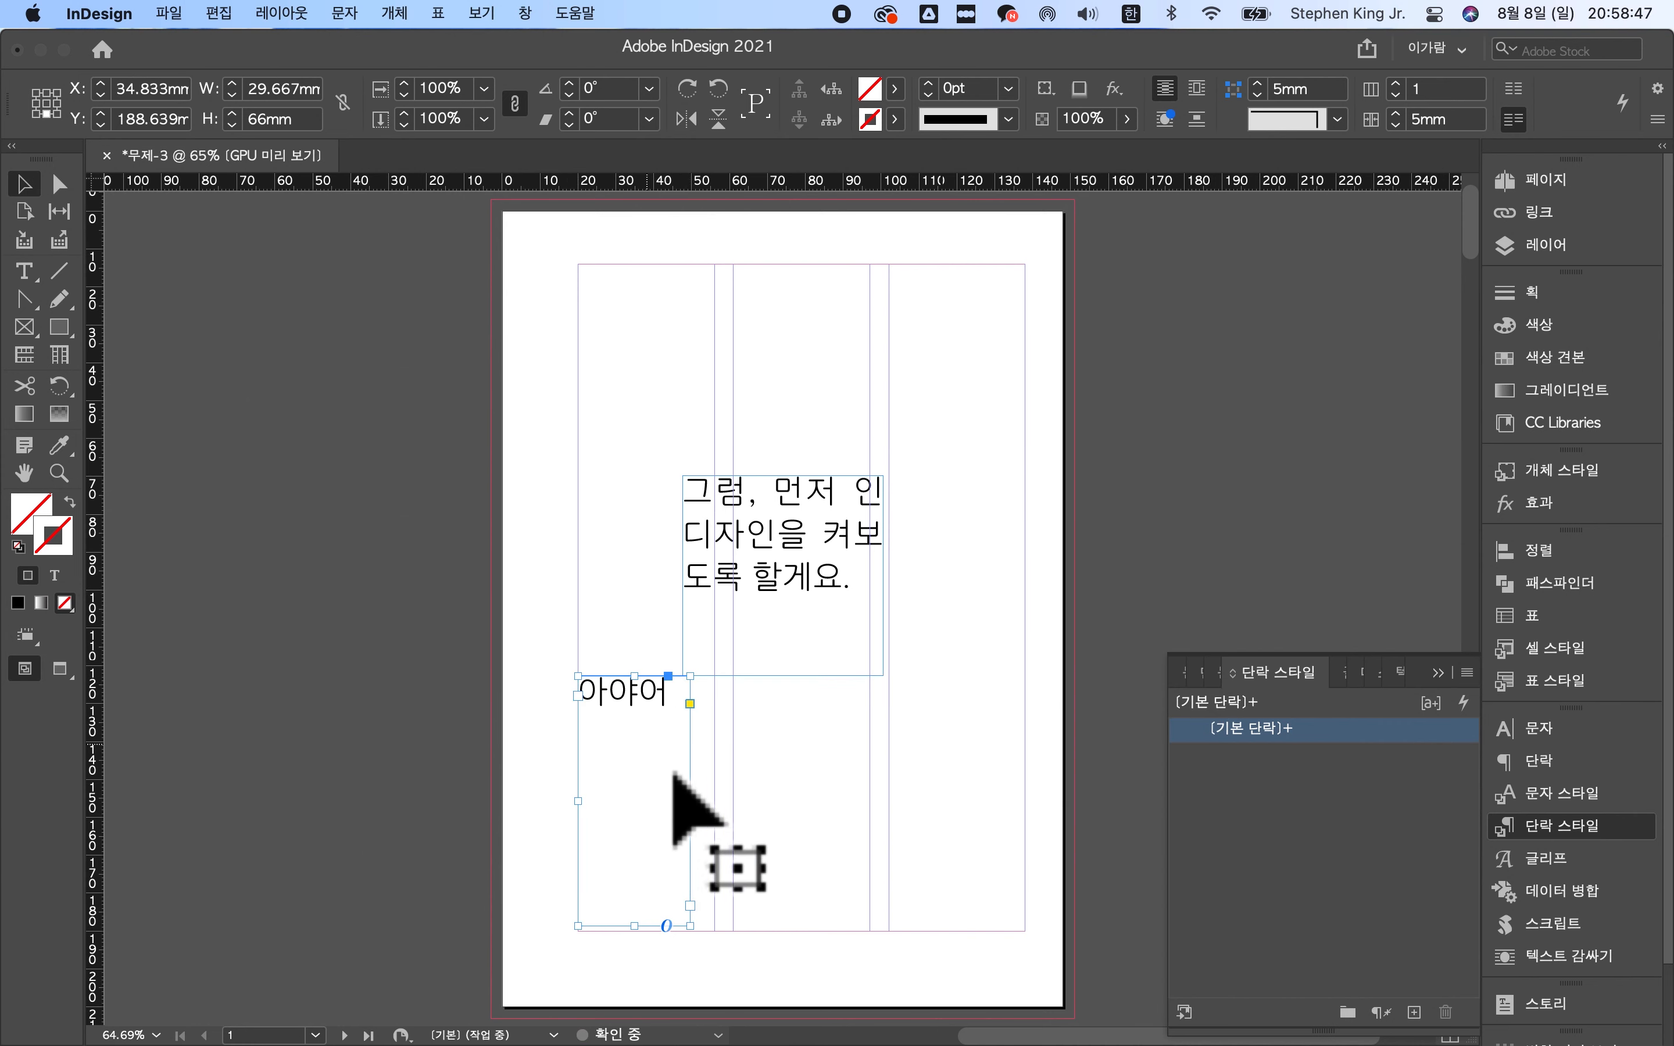
pyautogui.moveTo(690, 801); pyautogui.dragTo(720, 802)
pyautogui.moveTo(729, 643); pyautogui.dragTo(797, 615)
pyautogui.moveTo(934, 588); pyautogui.dragTo(869, 596)
pyautogui.click(903, 495)
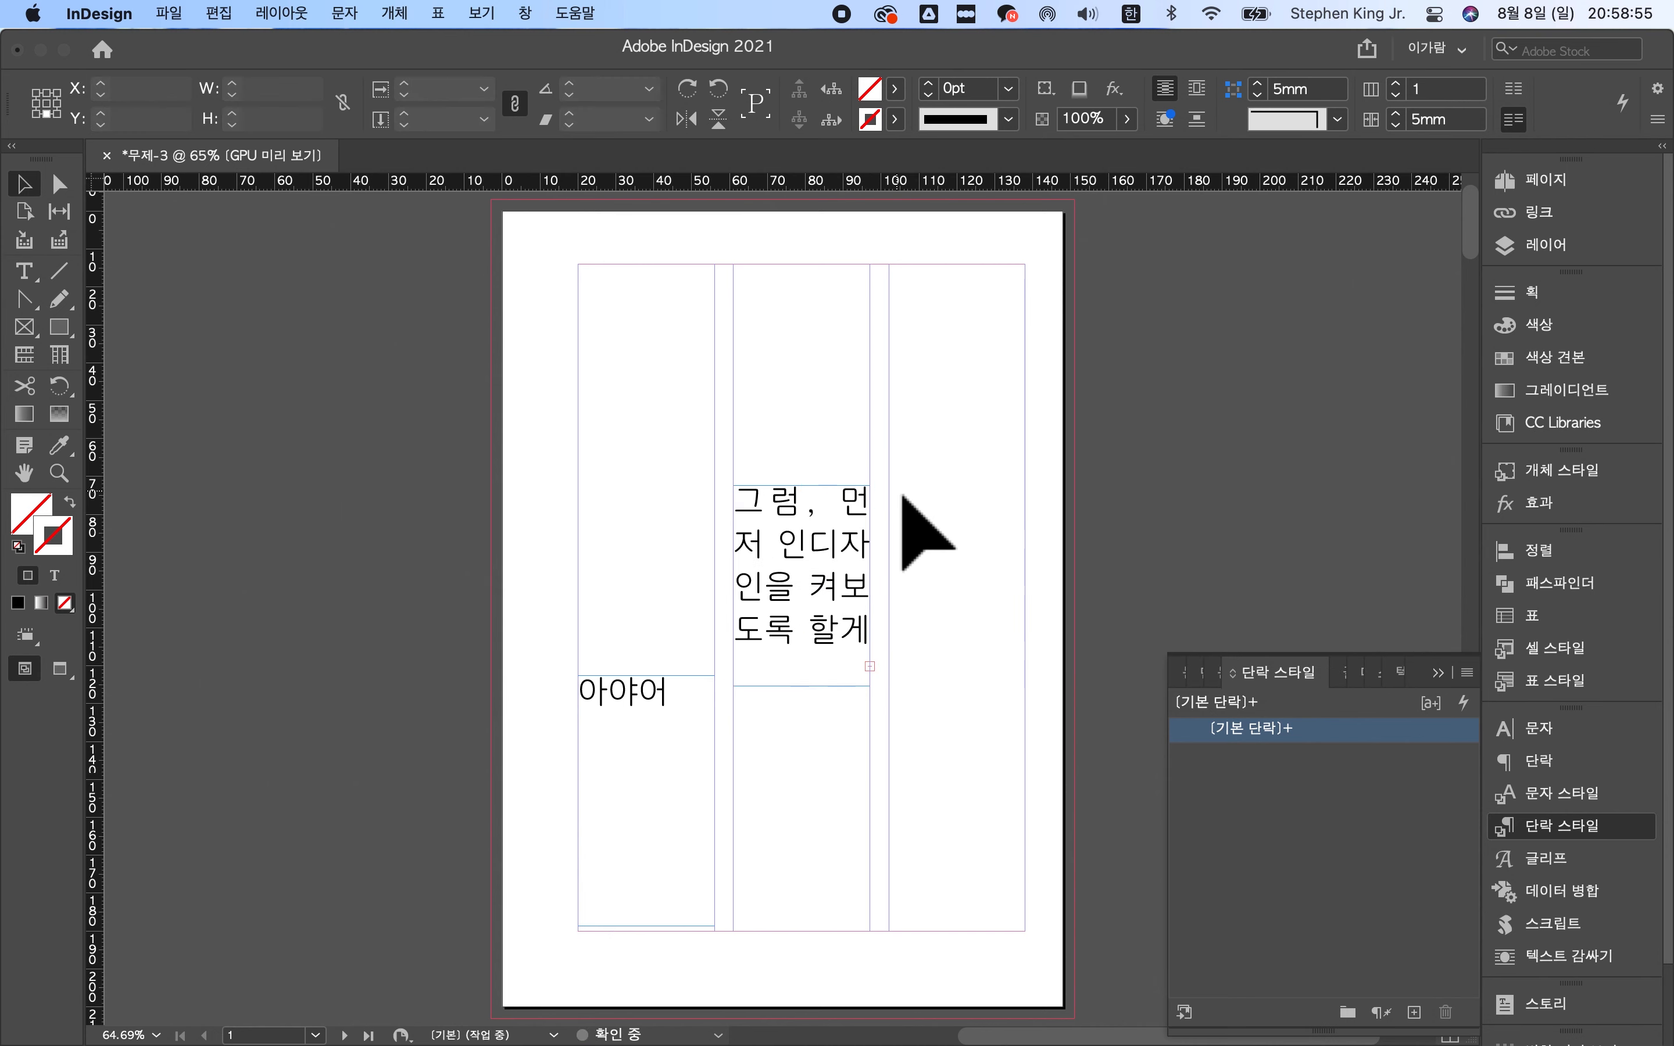
# - Extend the second column's text frame downwards to about 90 mm high and duplicate it into the third column
pyautogui.click(806, 650)
pyautogui.moveTo(835, 716); pyautogui.dragTo(834, 857)
pyautogui.moveTo(758, 673); pyautogui.dragTo(893, 676)
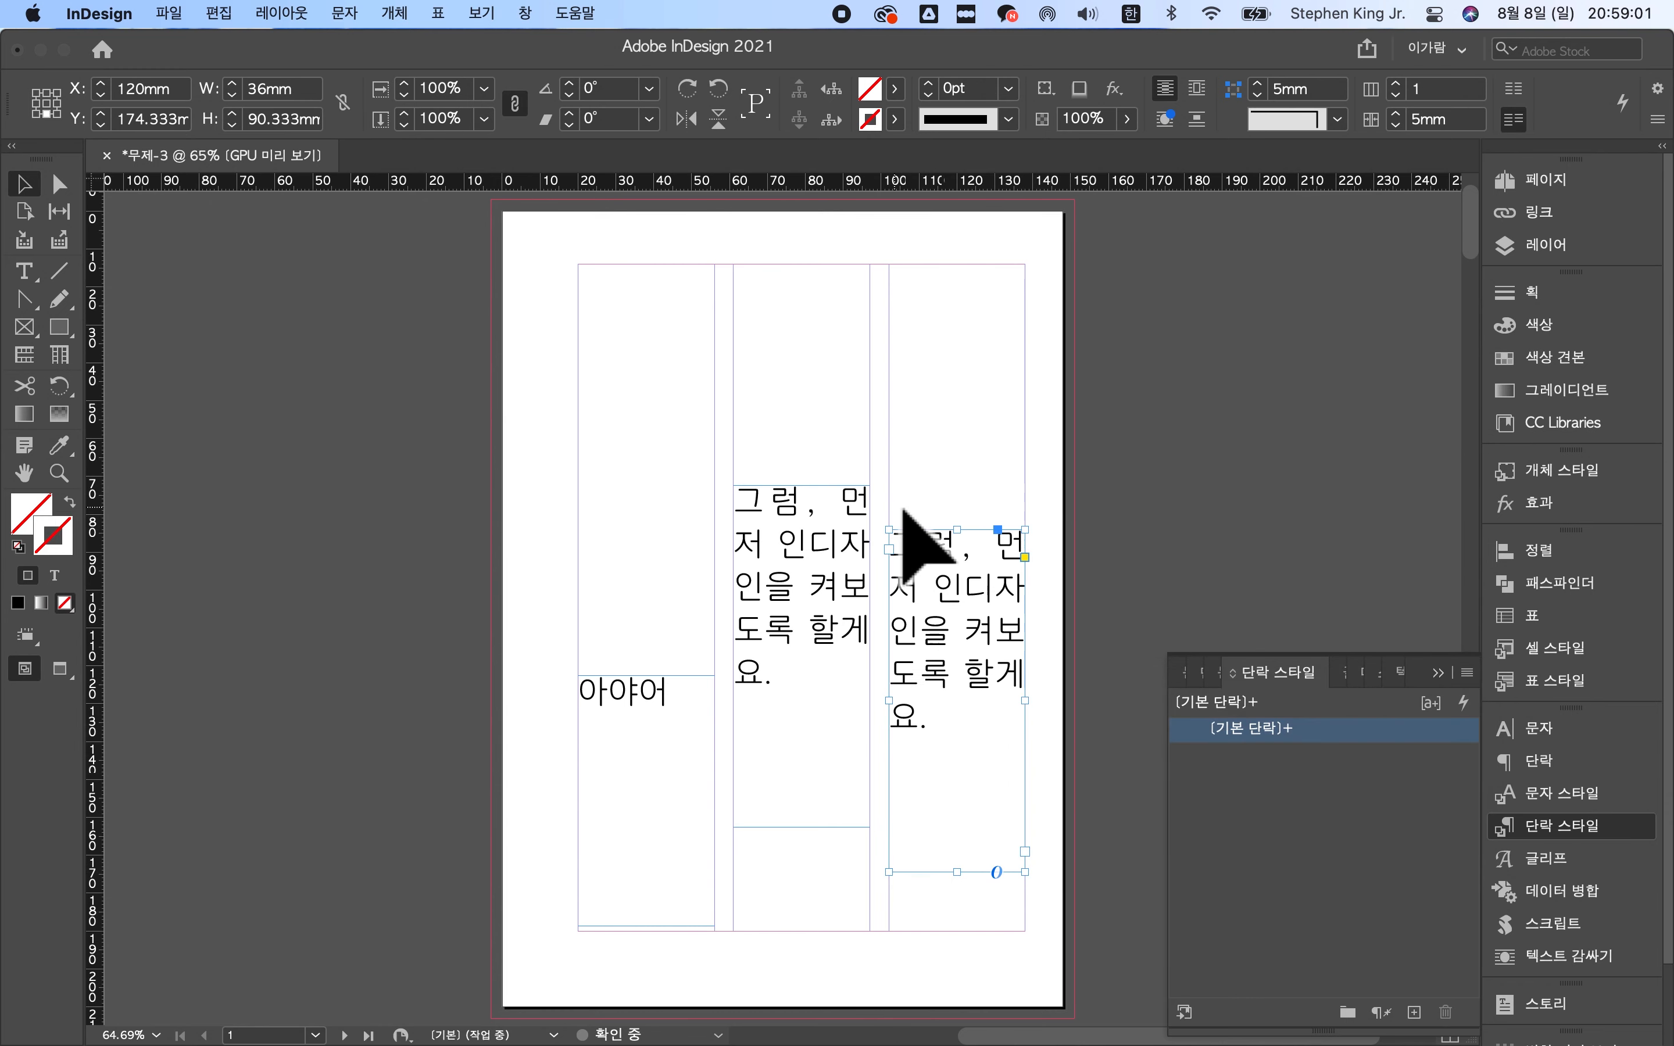
pyautogui.click(903, 509)
pyautogui.click(635, 727)
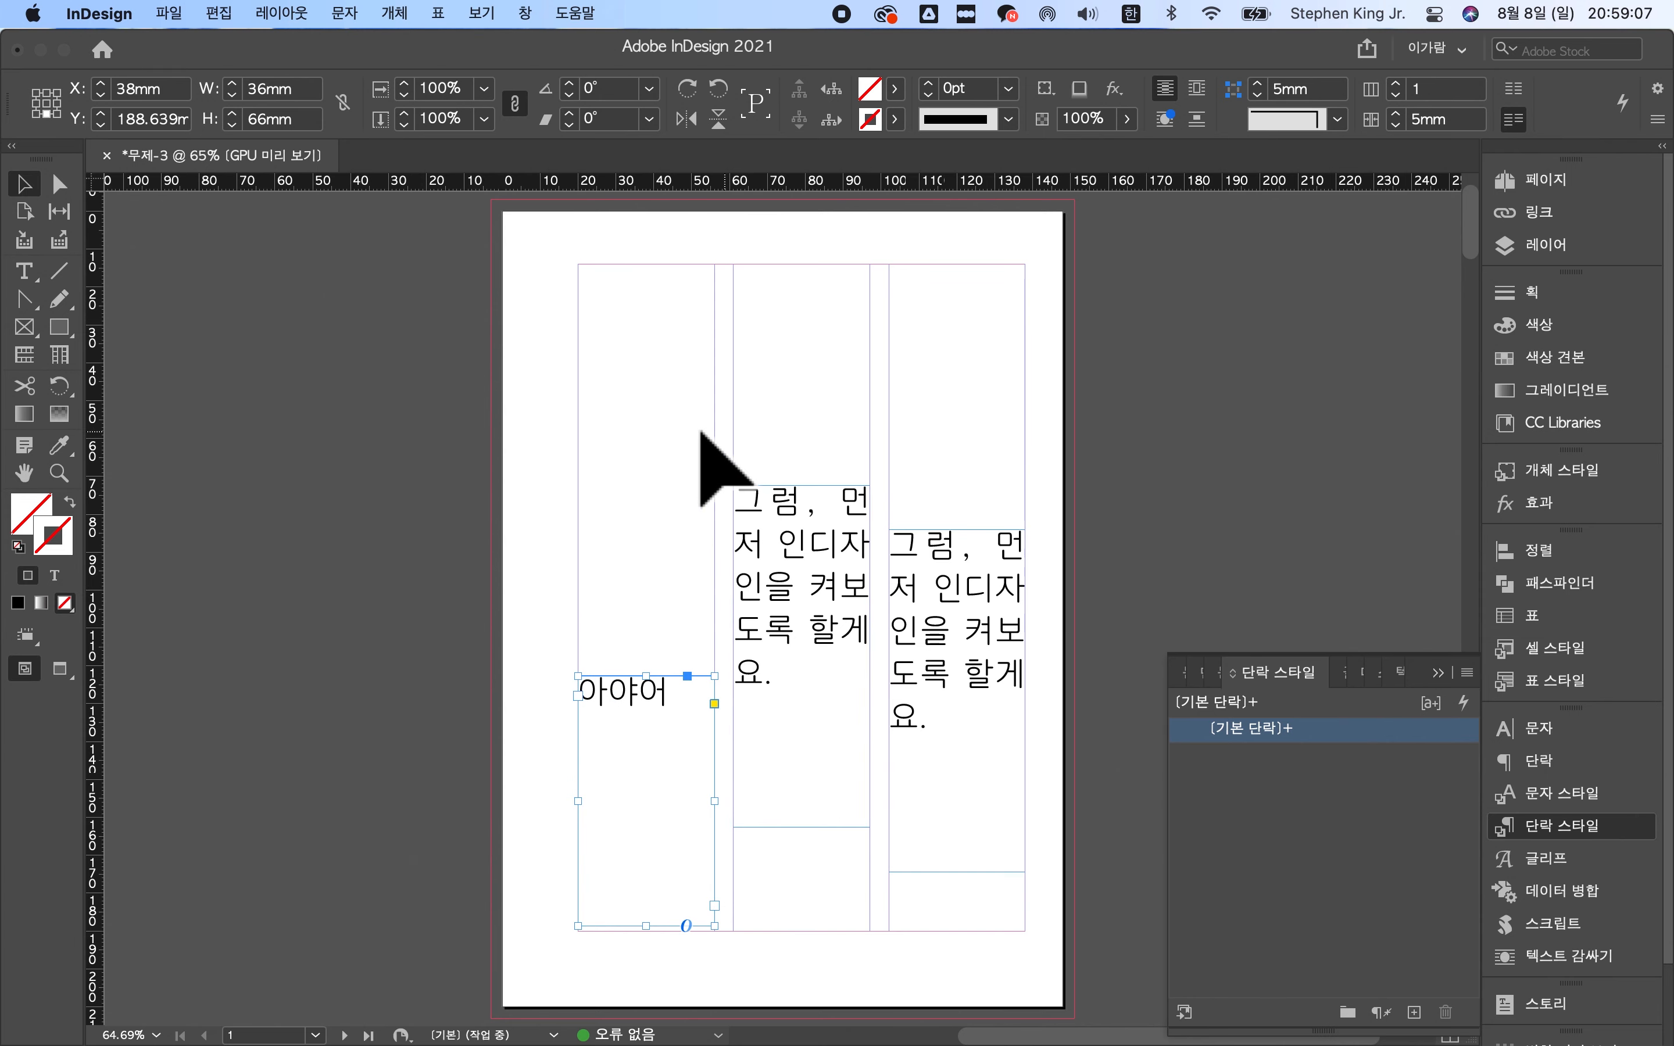
pyautogui.click(721, 467)
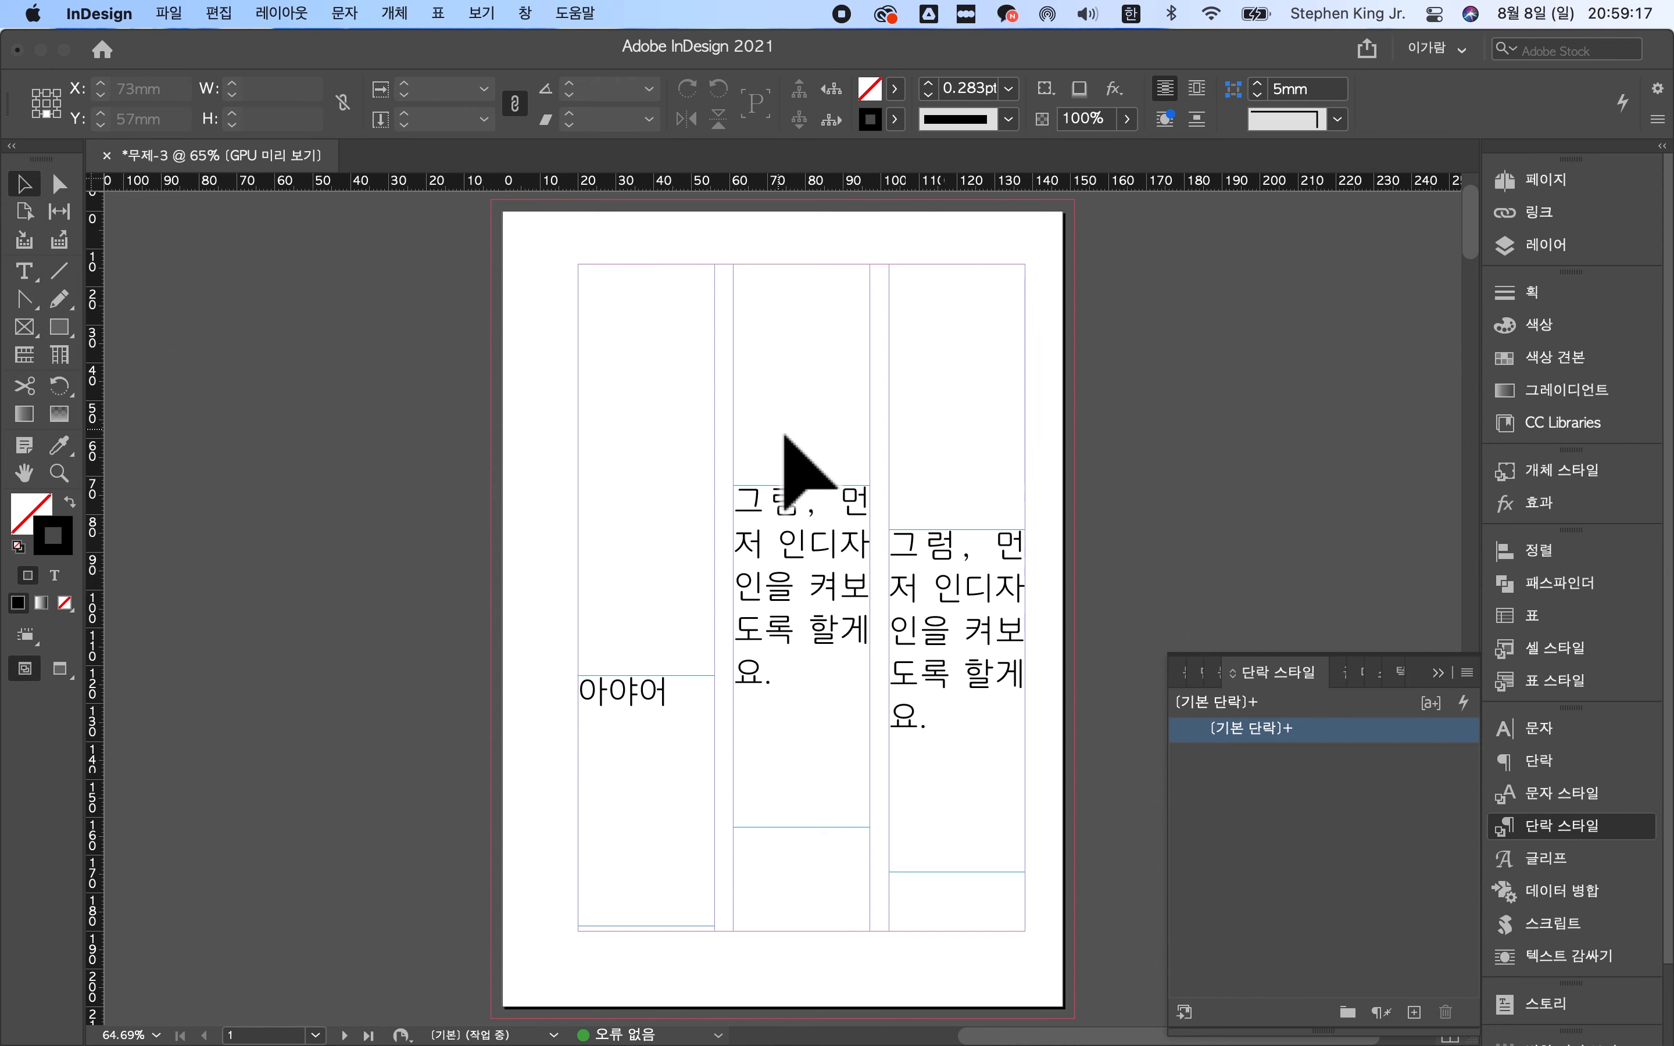
pyautogui.click(973, 384)
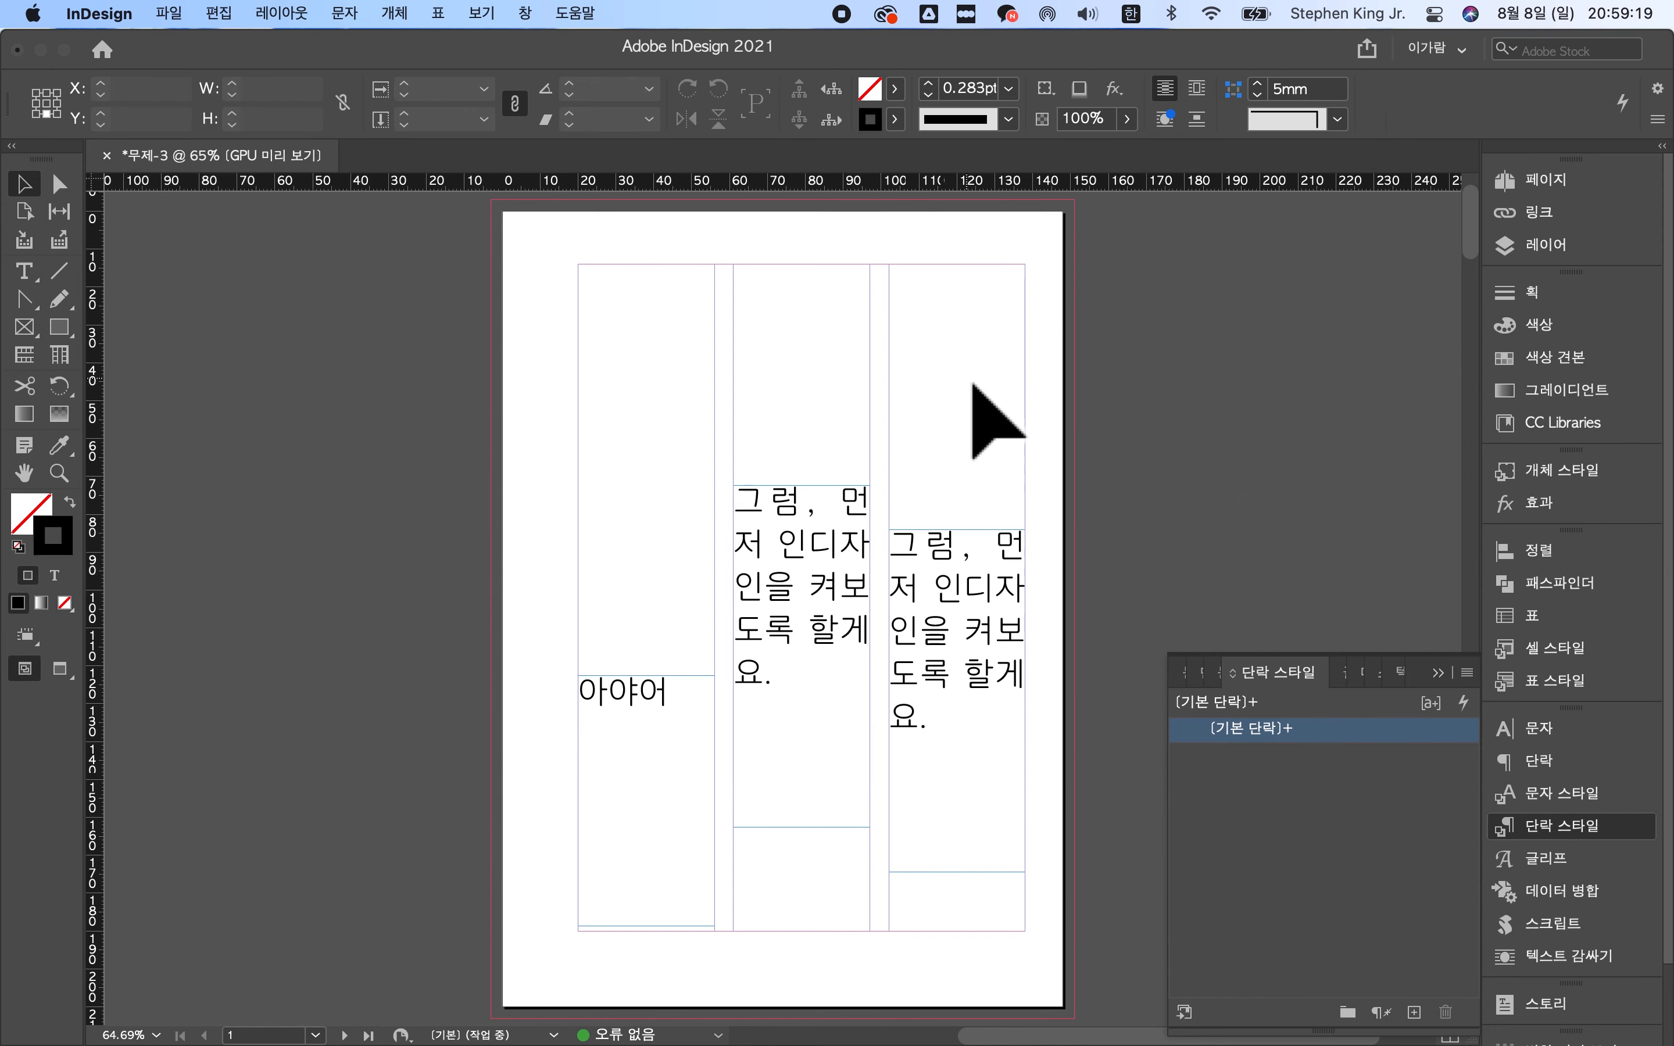
pyautogui.click(960, 636)
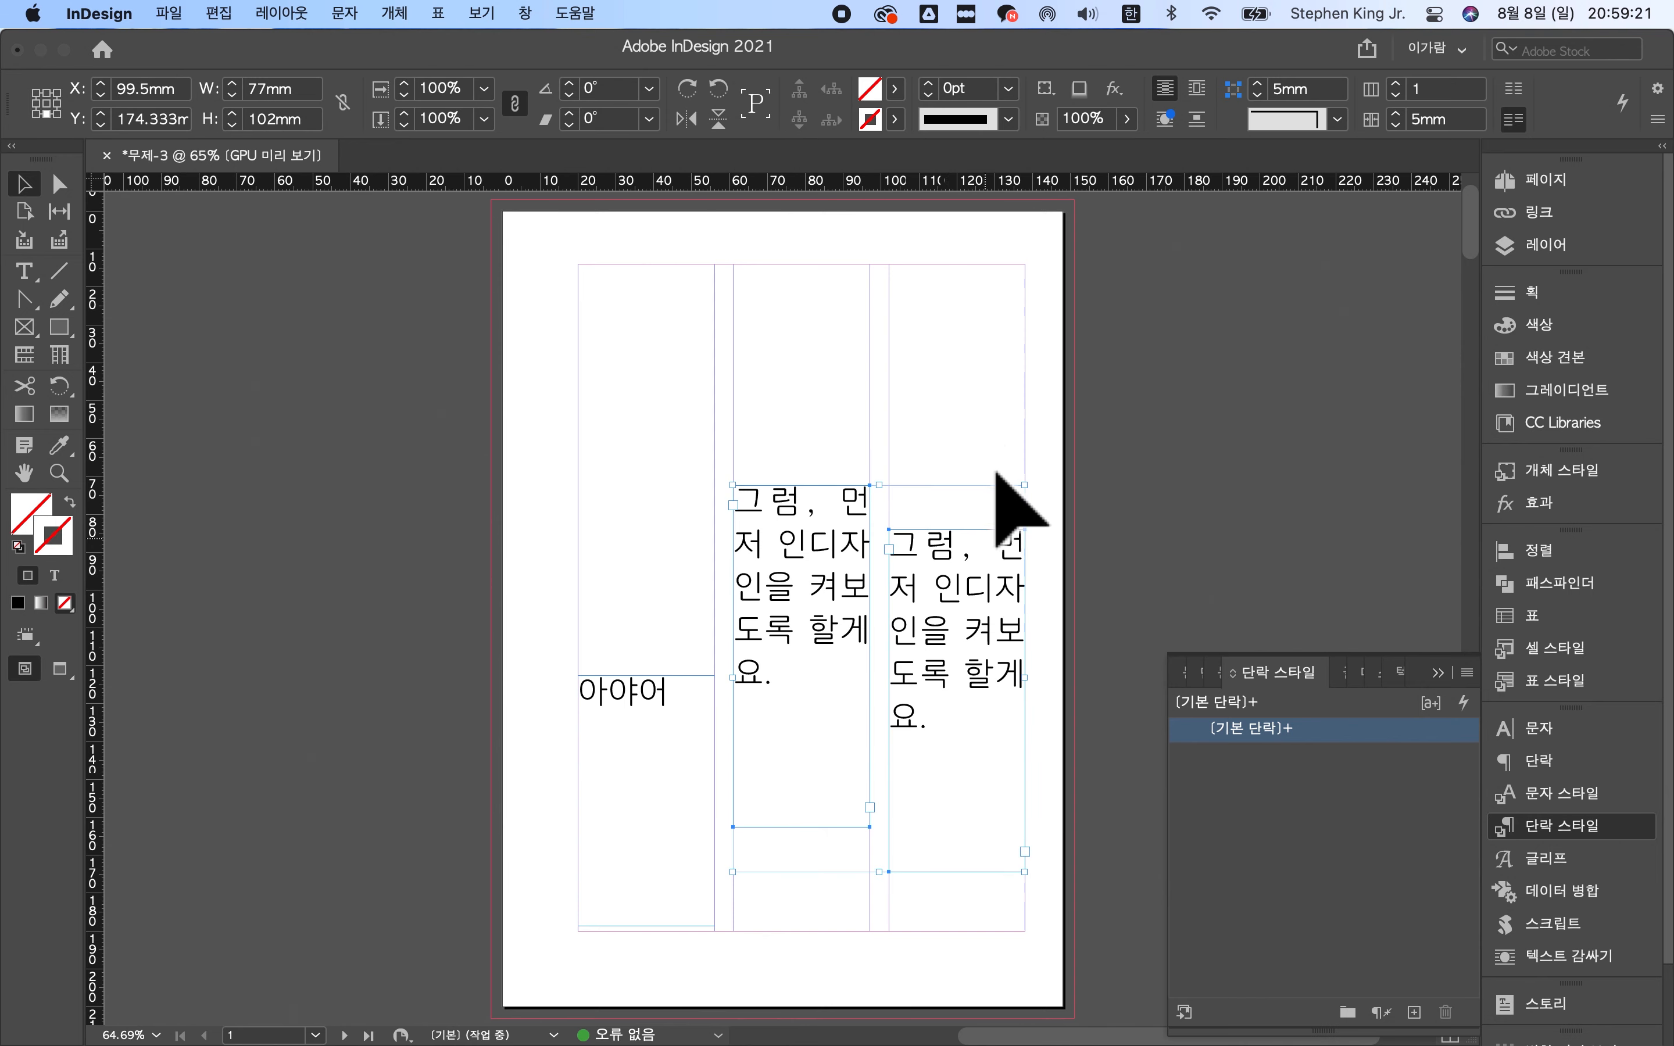
pyautogui.click(965, 361)
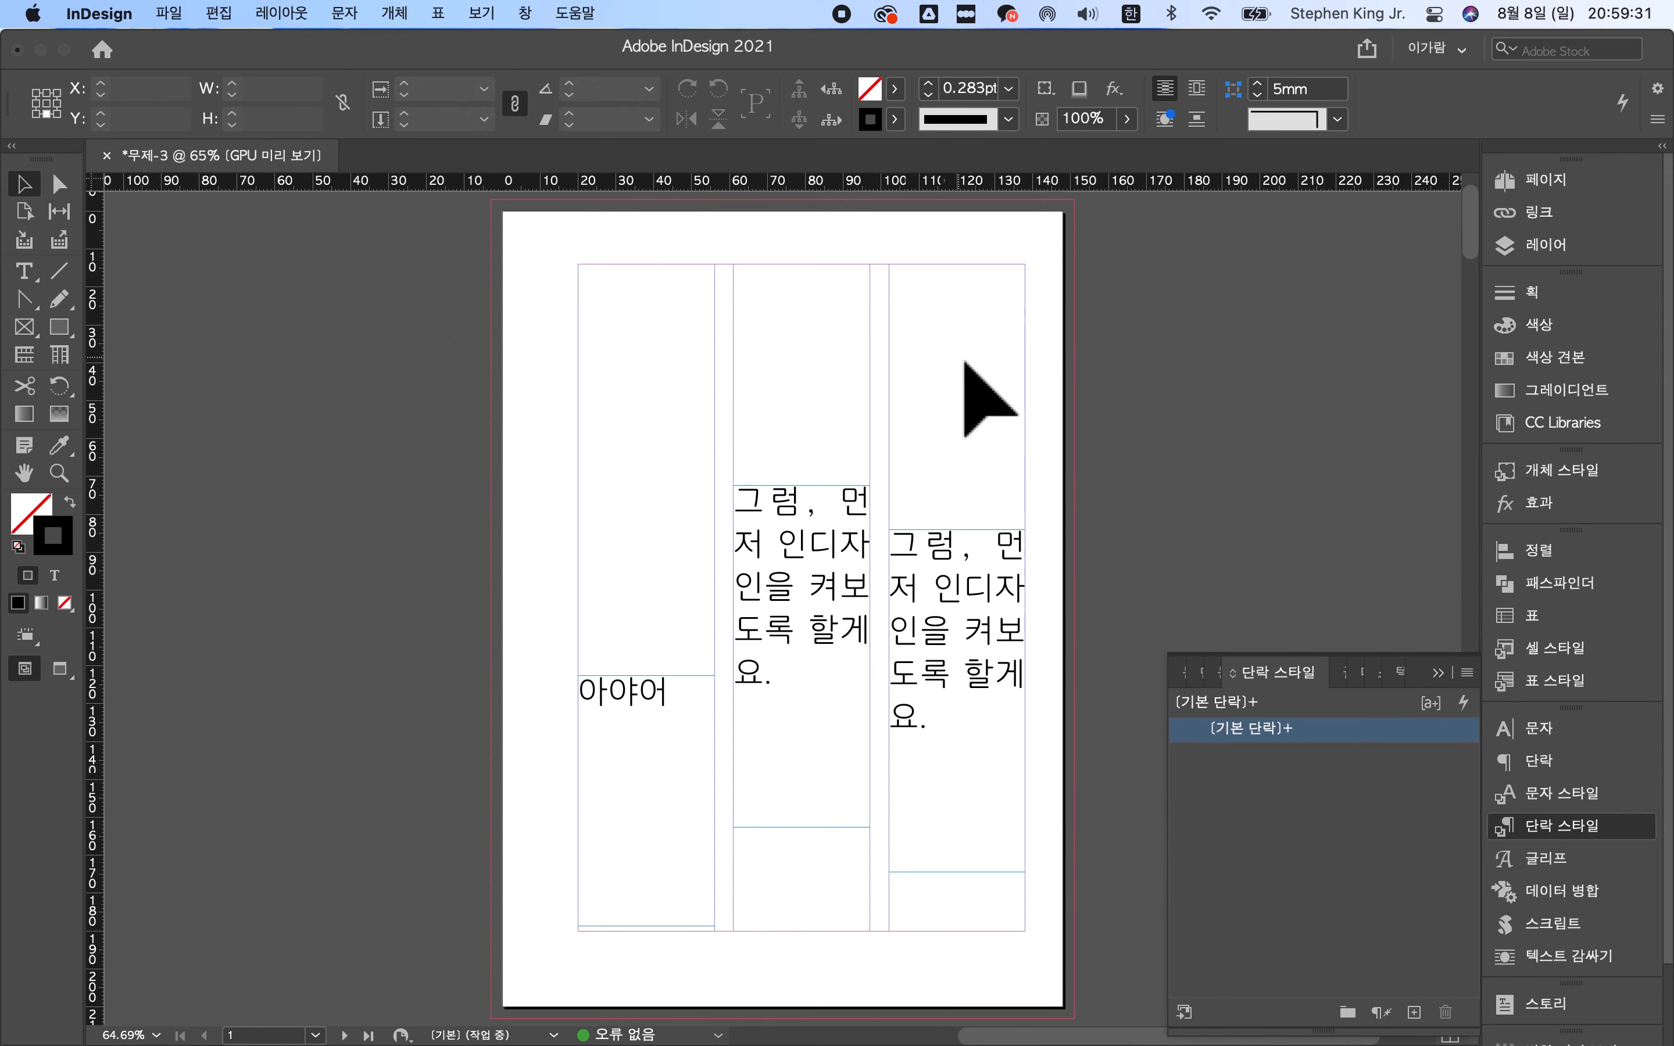
# - Fit each of the three text frames to its content, one column after another
pyautogui.click(596, 802)
pyautogui.press('super+alt+c')
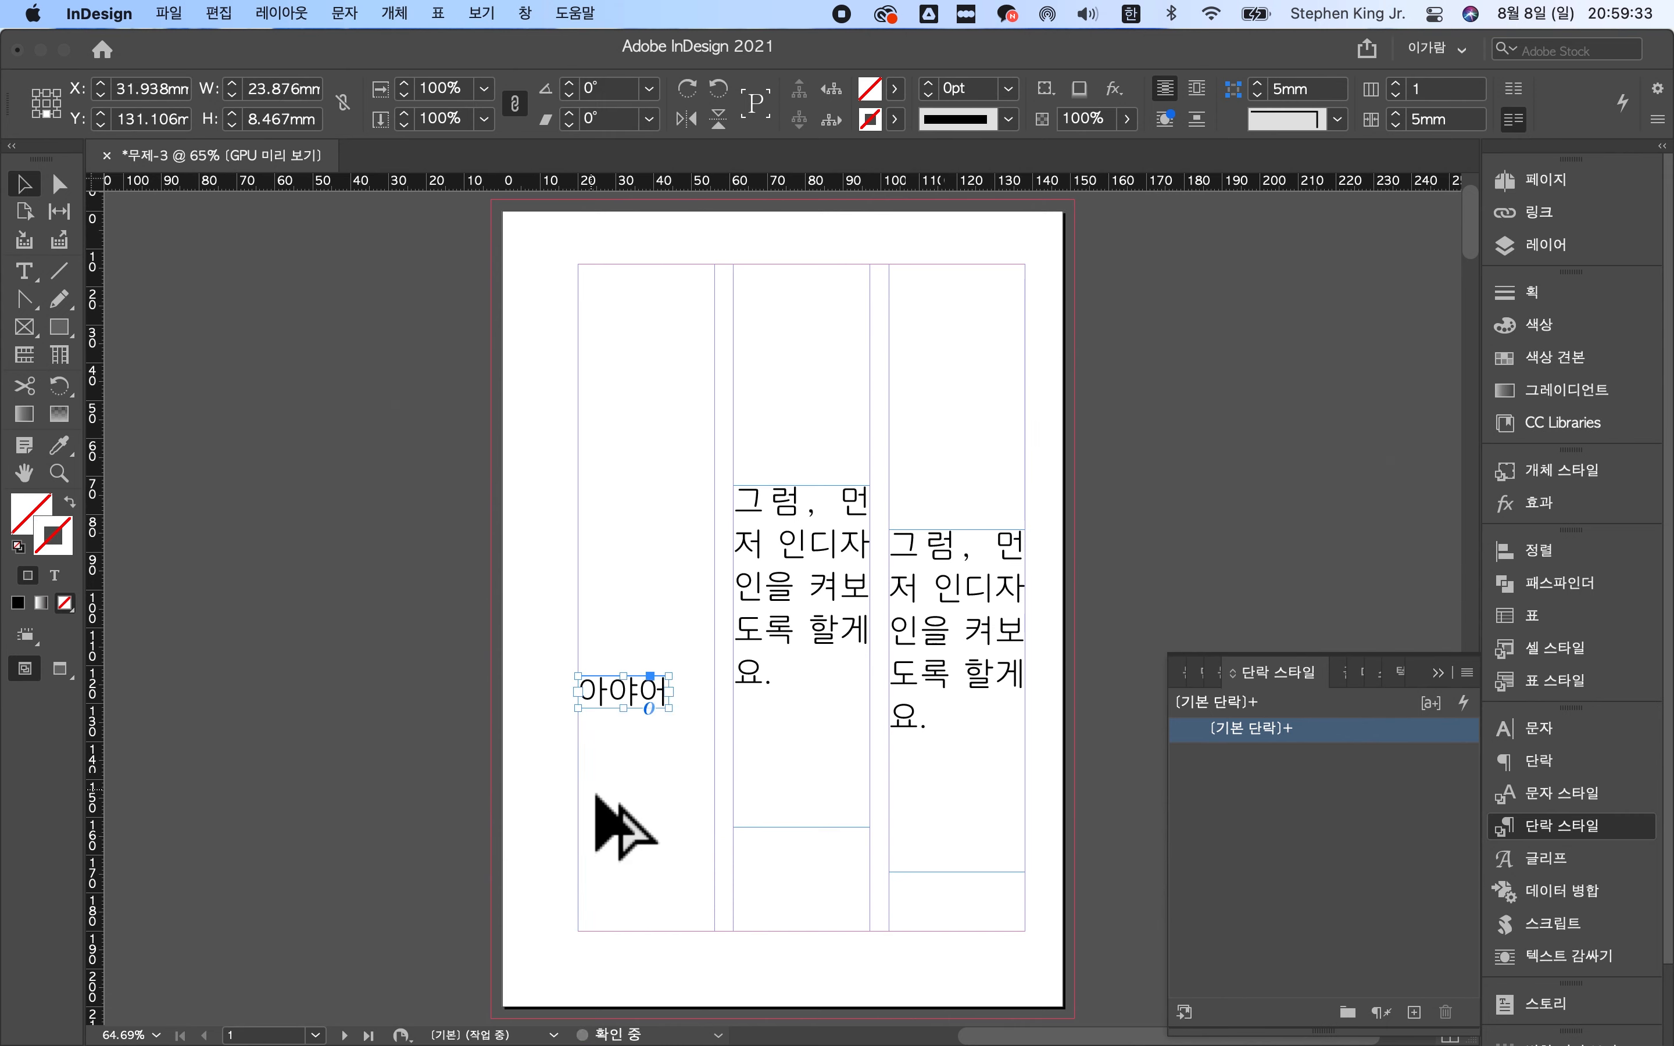
pyautogui.click(859, 570)
pyautogui.press('super+alt+c')
pyautogui.click(911, 599)
pyautogui.press('super+alt+c')
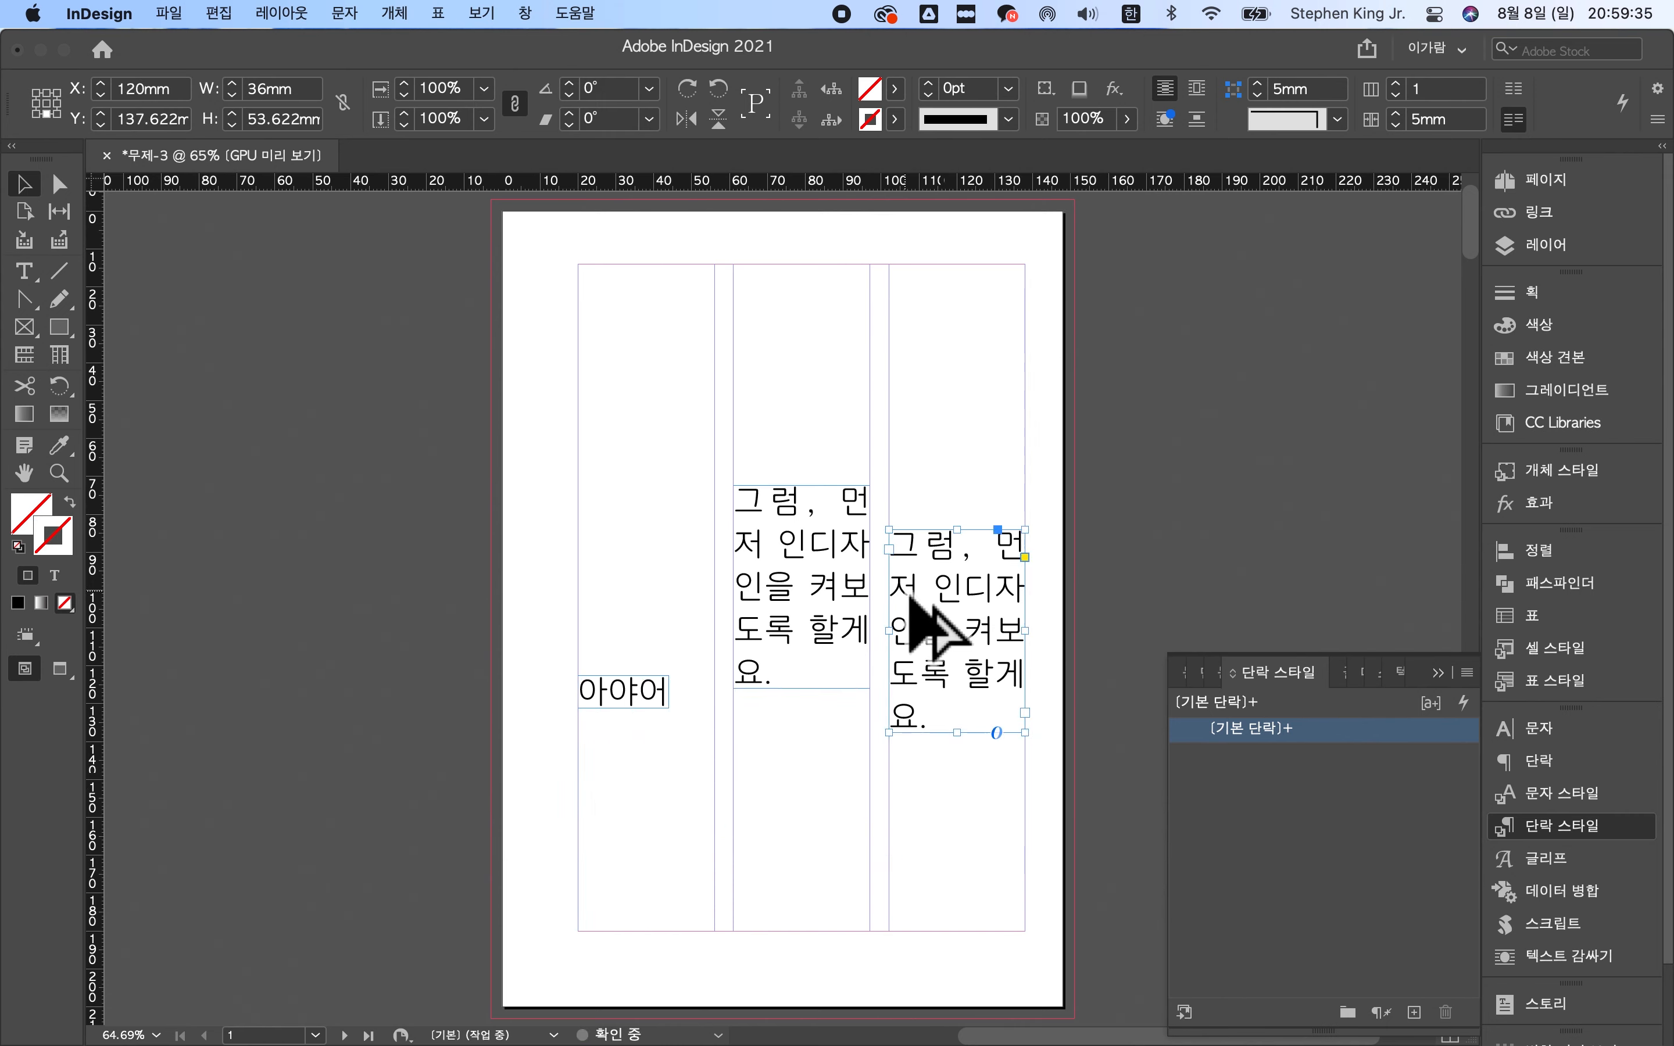
pyautogui.click(881, 441)
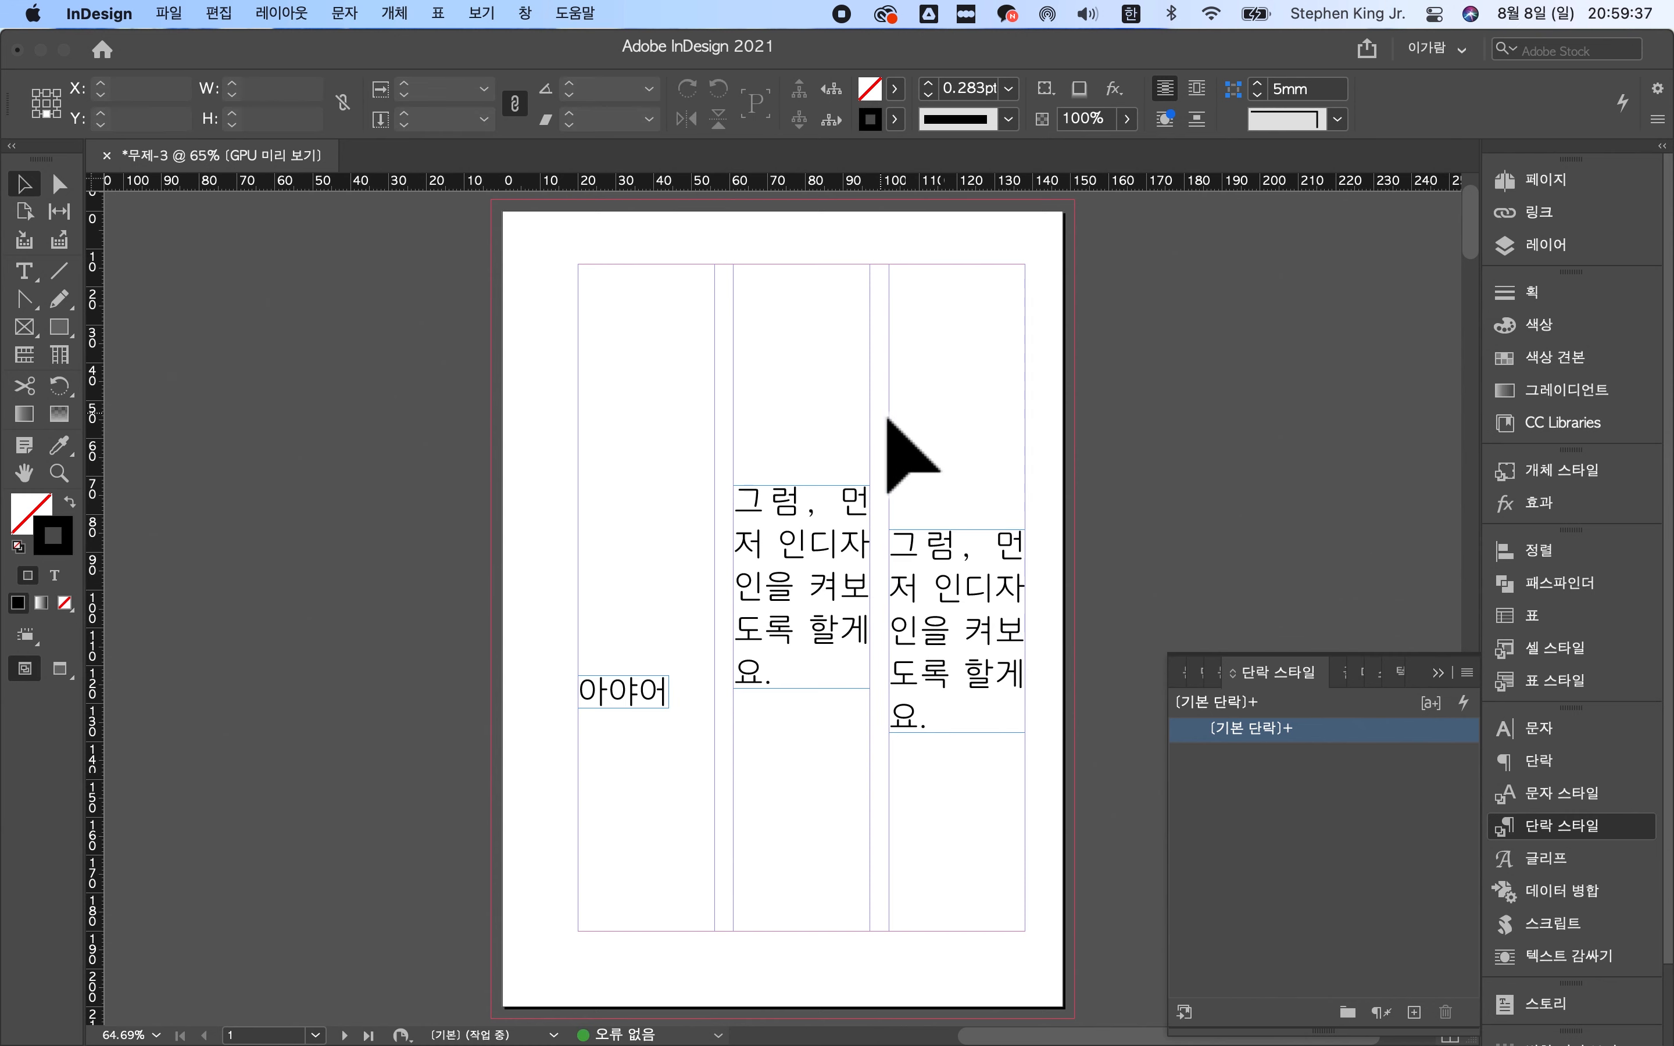
# - Switch the page to Preview screen mode and look through the available screen modes without choosing another one
pyautogui.click(647, 696)
pyautogui.click(699, 657)
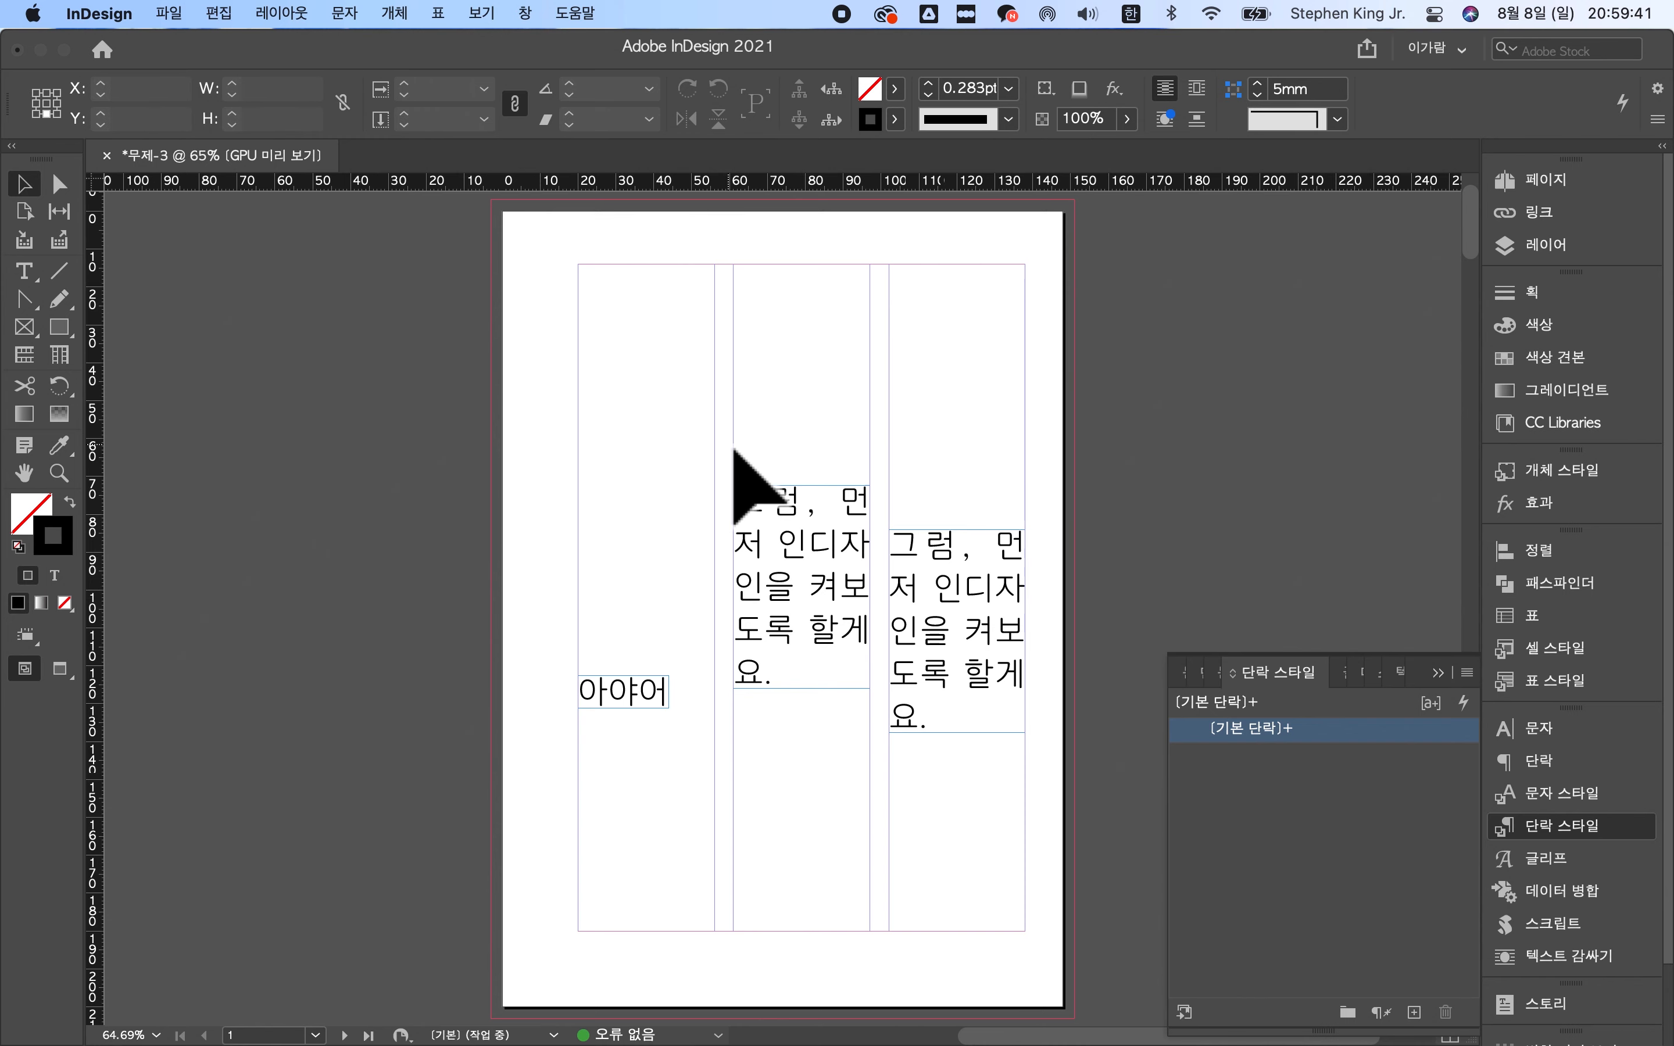
pyautogui.press('w')
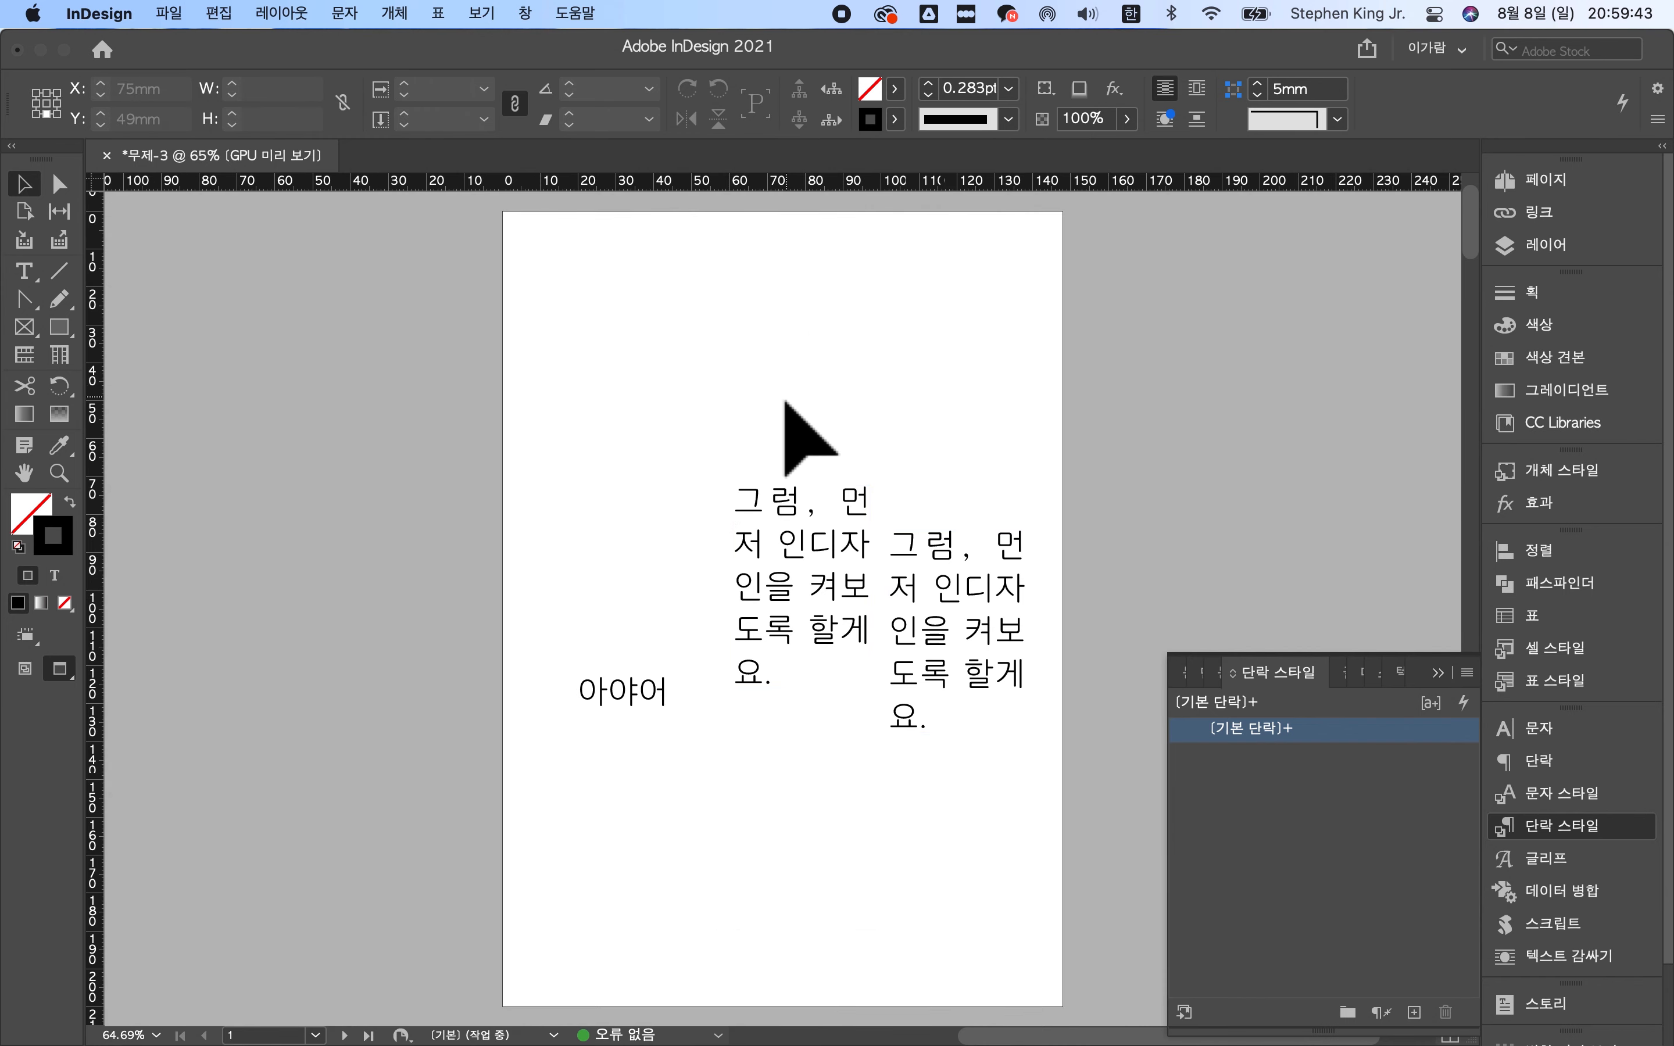
pyautogui.click(498, 19)
pyautogui.click(498, 19)
pyautogui.click(498, 19)
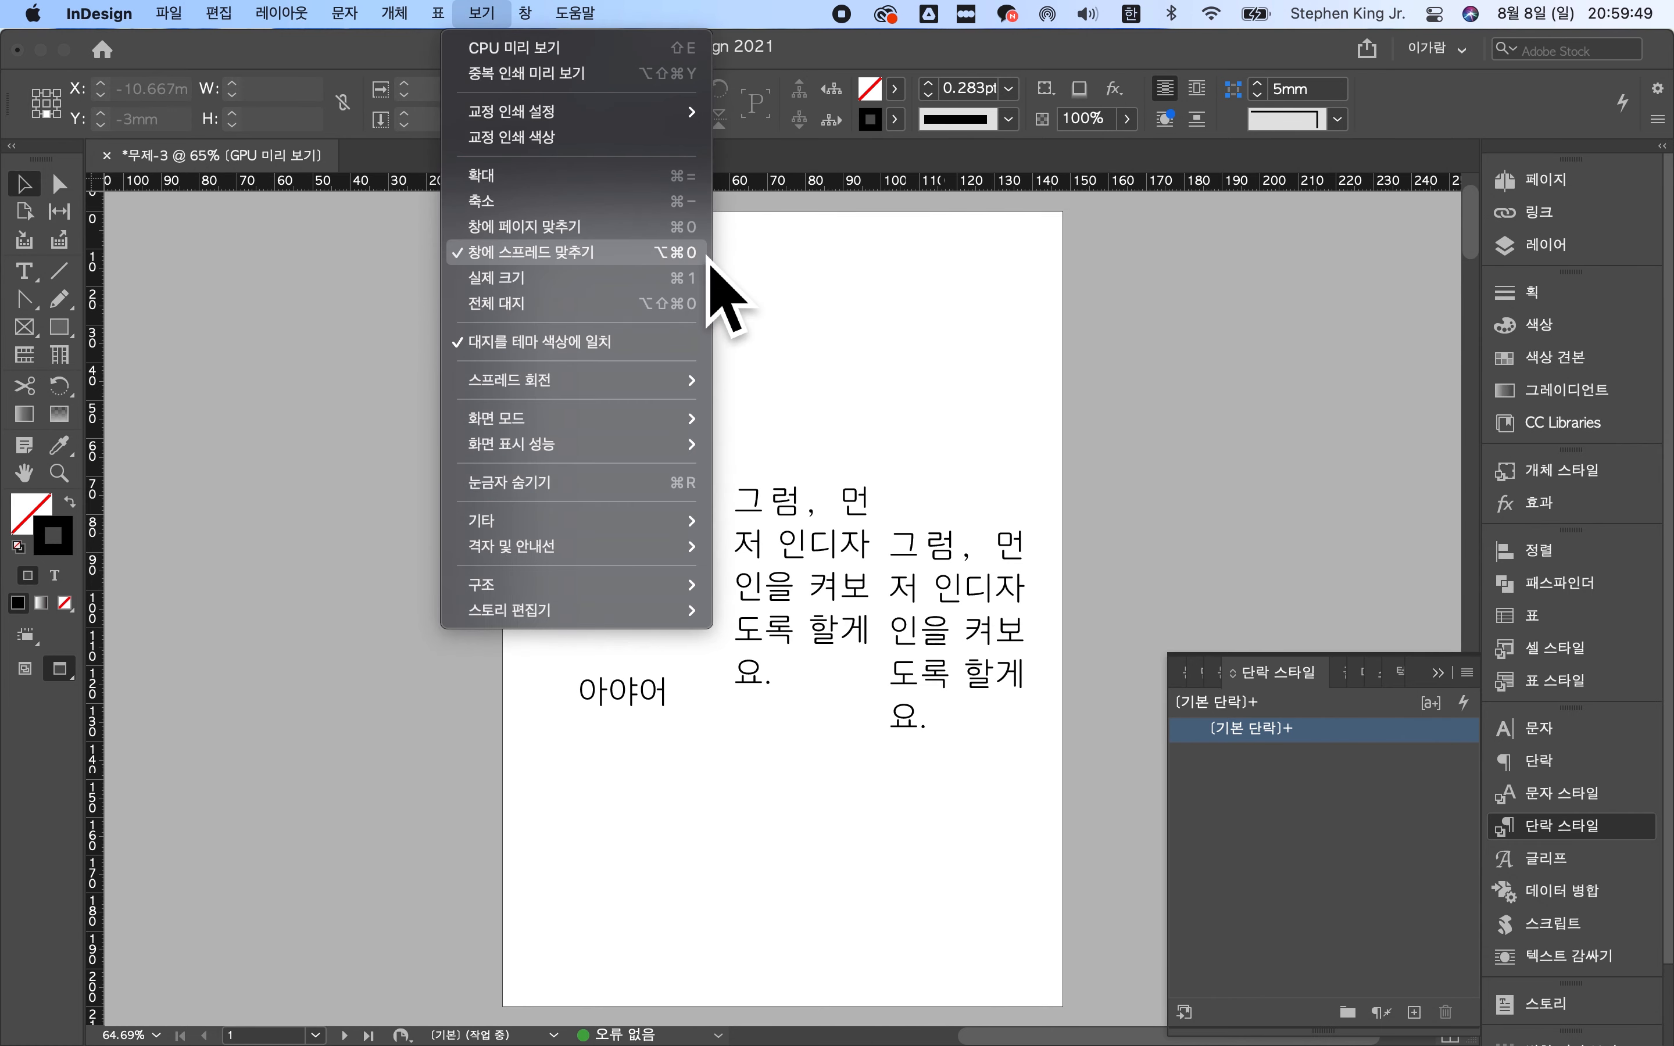
pyautogui.moveTo(671, 425)
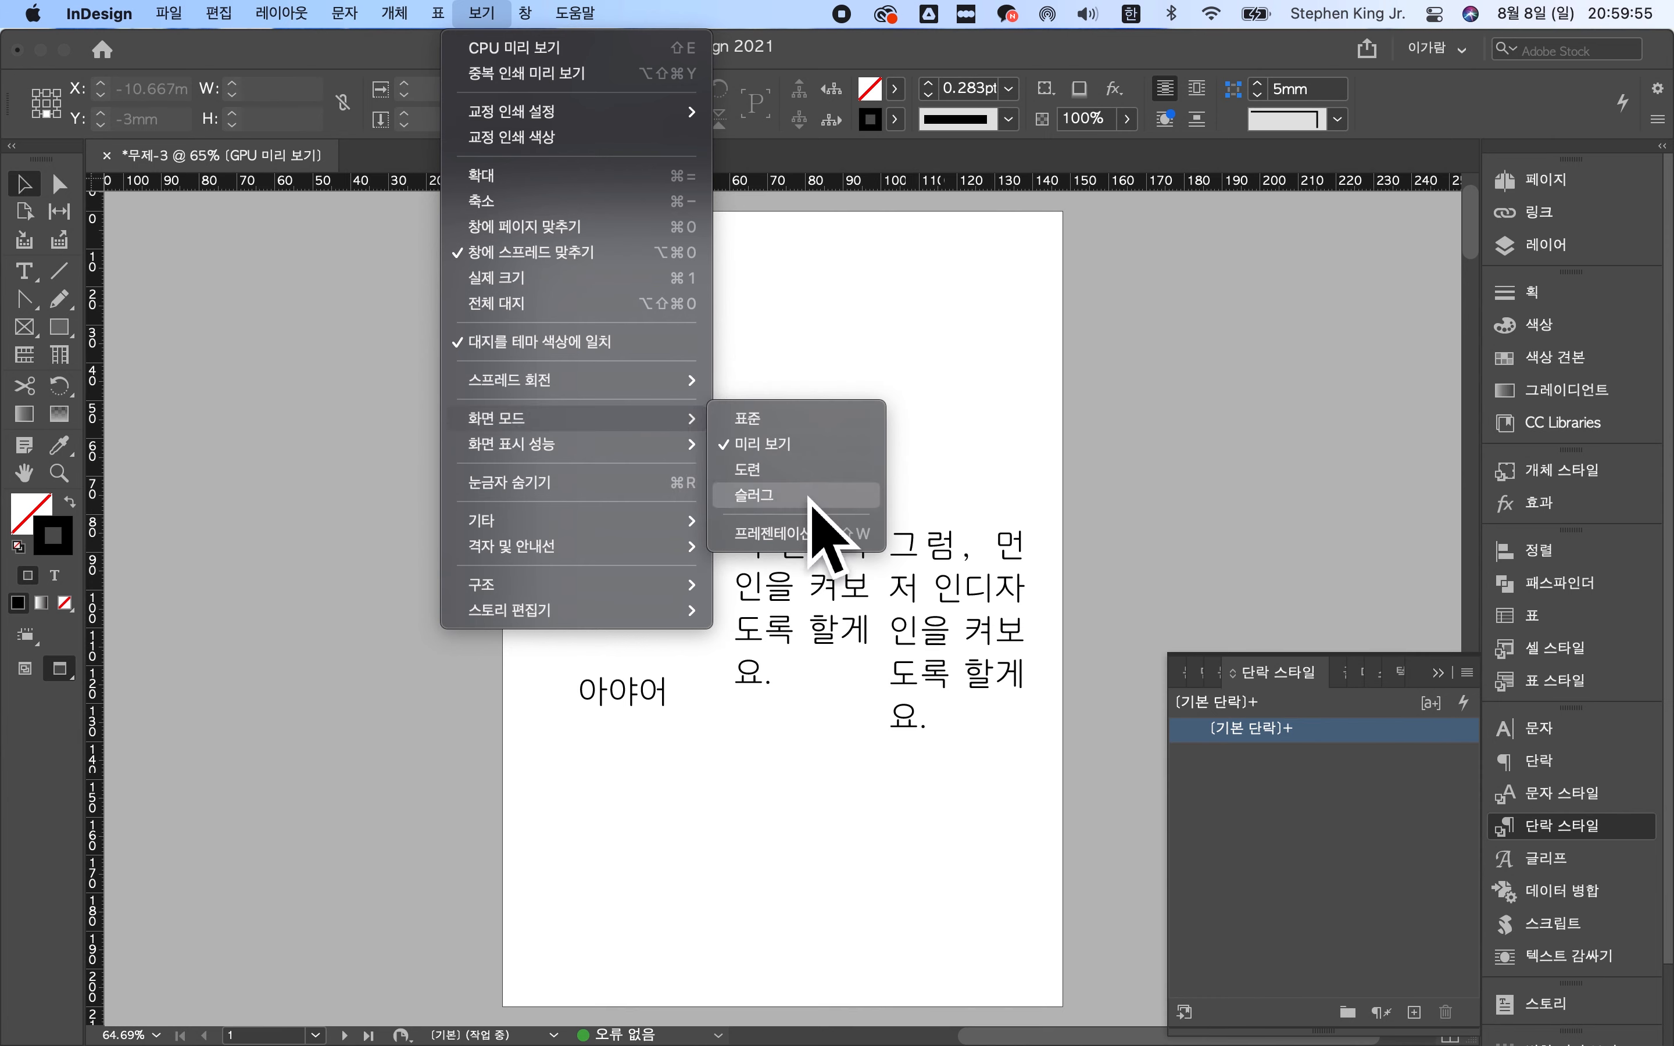
pyautogui.click(1055, 550)
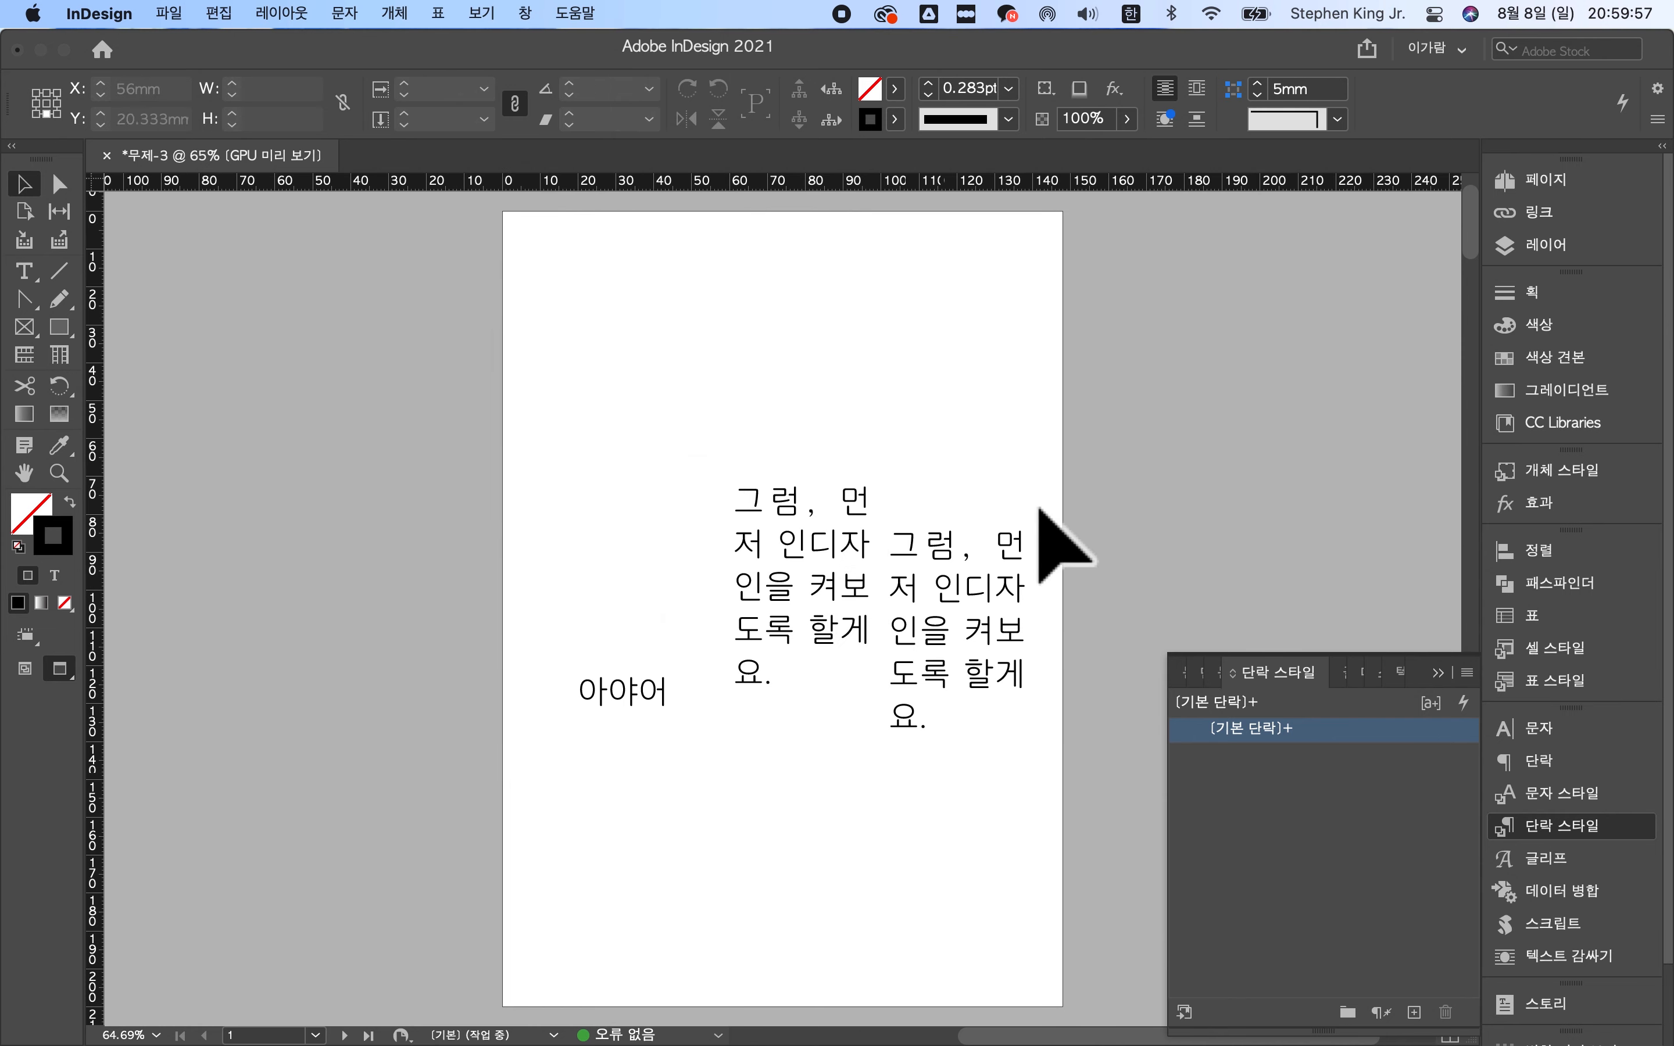
# - Toggle the screen mode back to Normal and briefly select the three text frames on page 1
pyautogui.press('w')
pyautogui.press('w')
pyautogui.press('w')
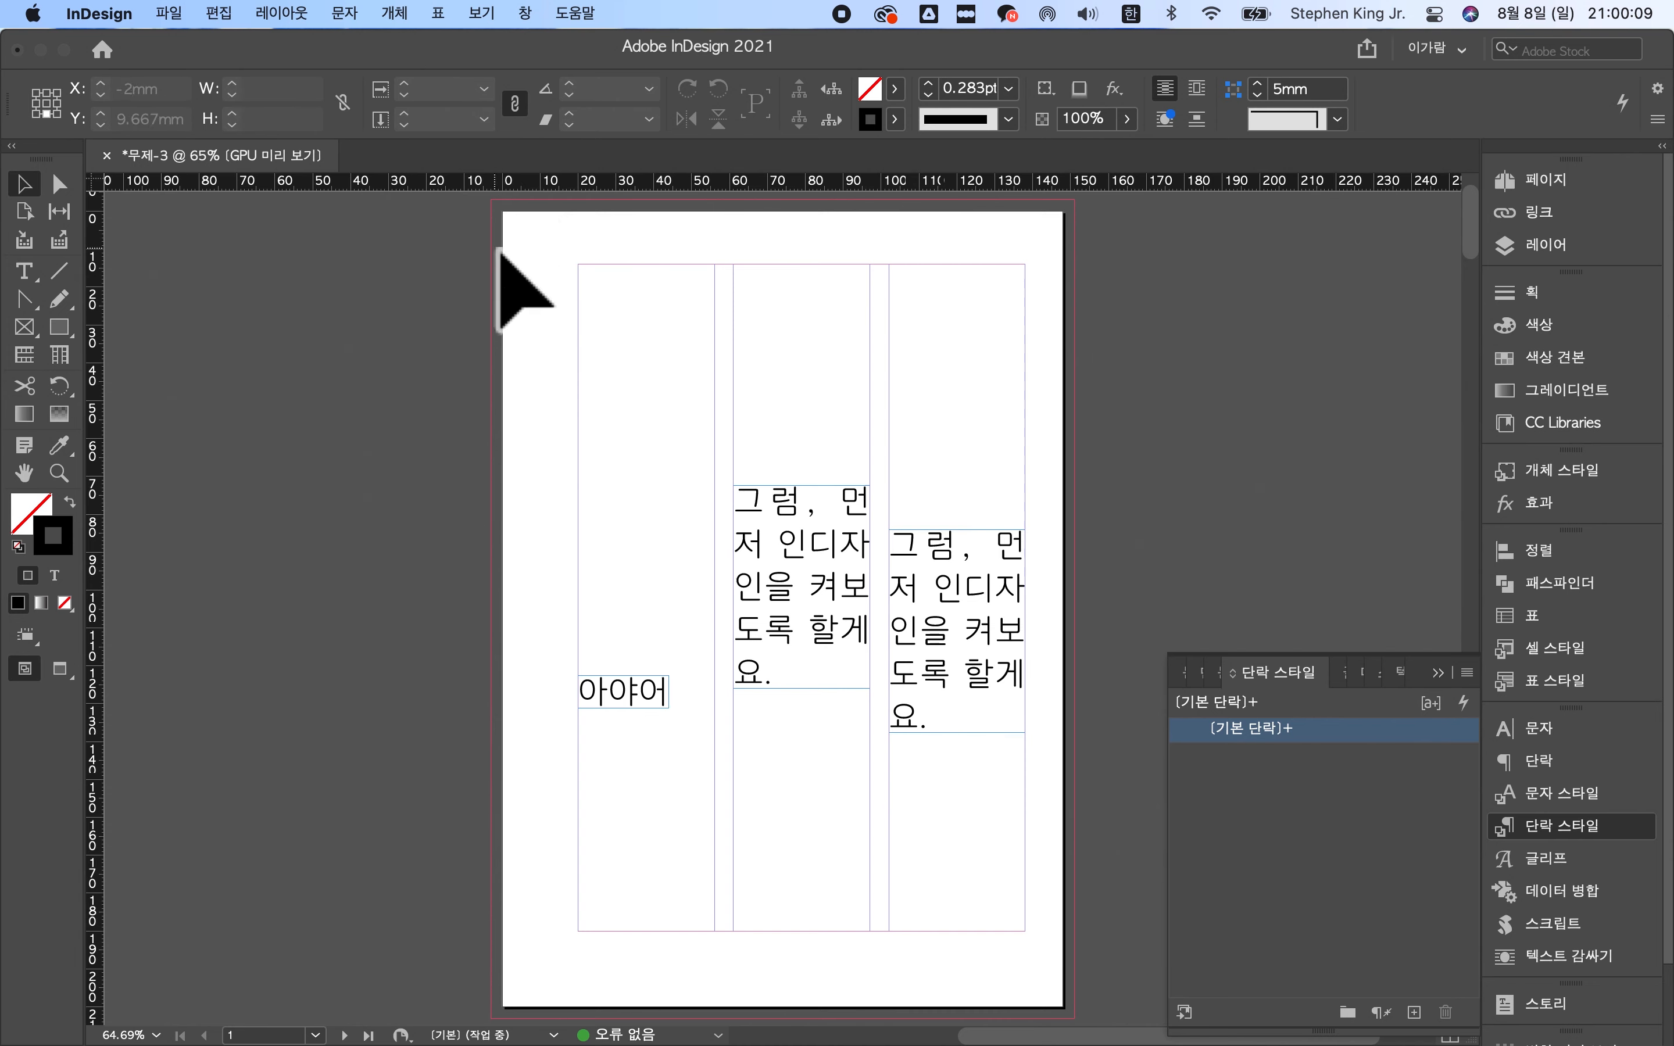
pyautogui.moveTo(497, 247); pyautogui.dragTo(1091, 1001)
pyautogui.click(1063, 954)
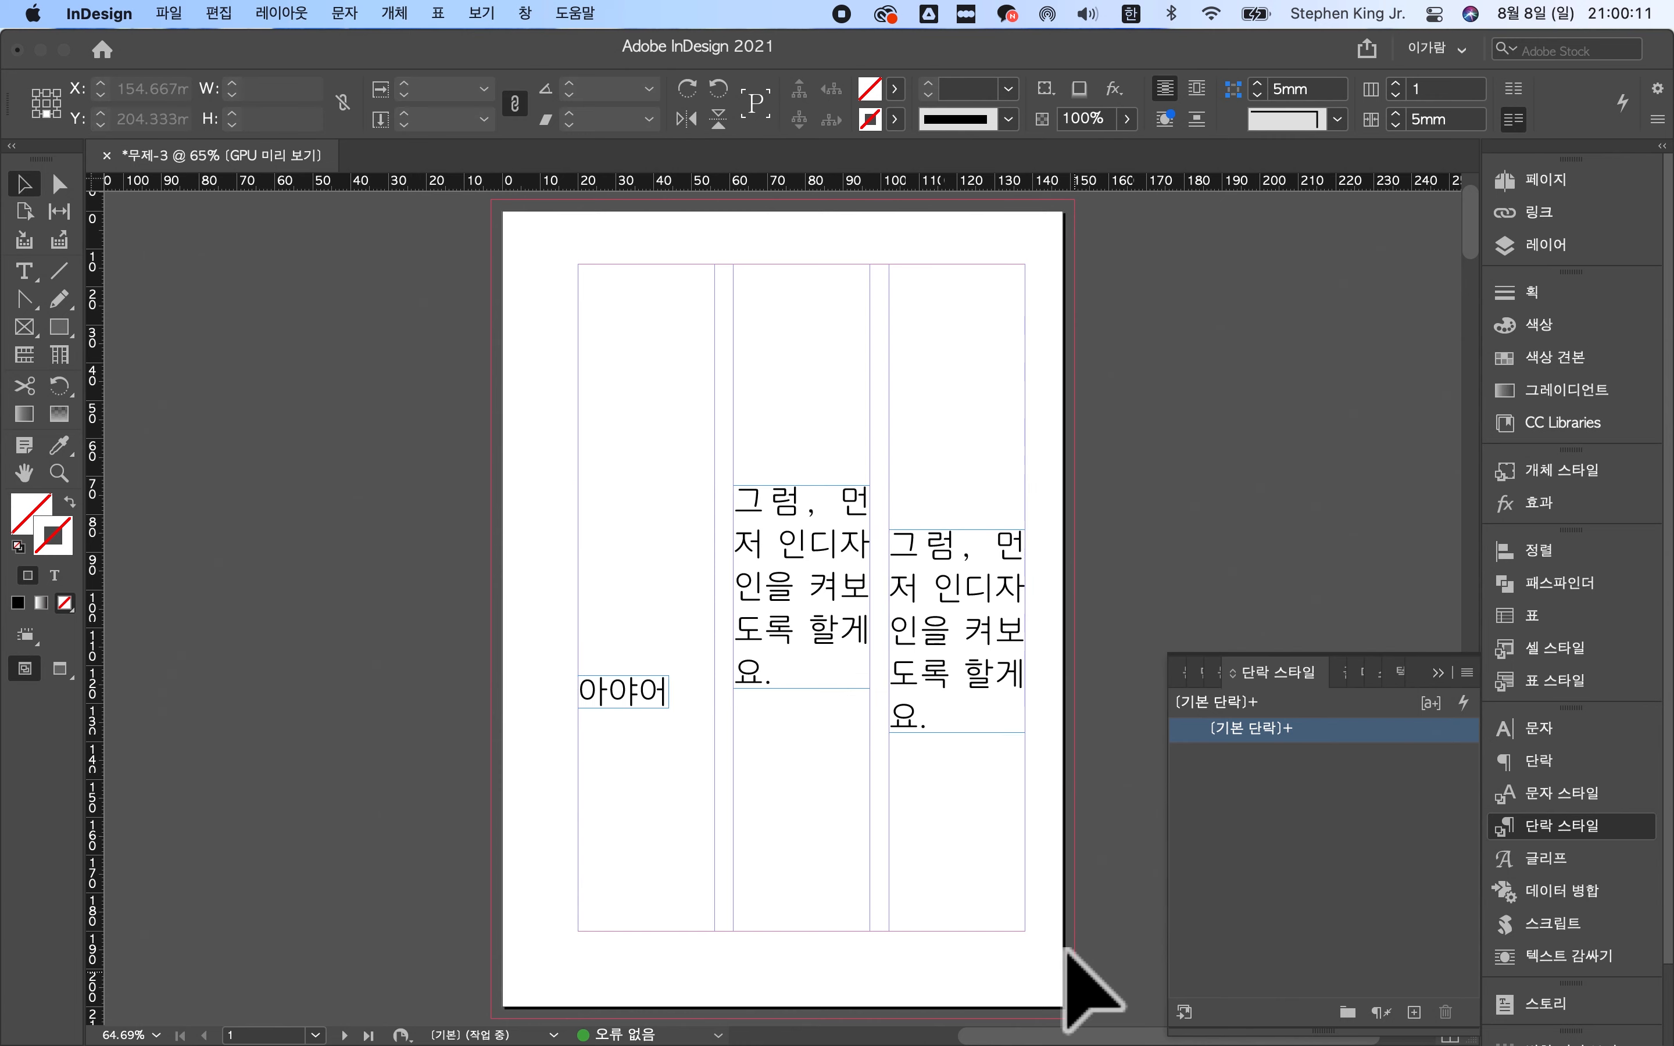
pyautogui.moveTo(1063, 860); pyautogui.dragTo(973, 955)
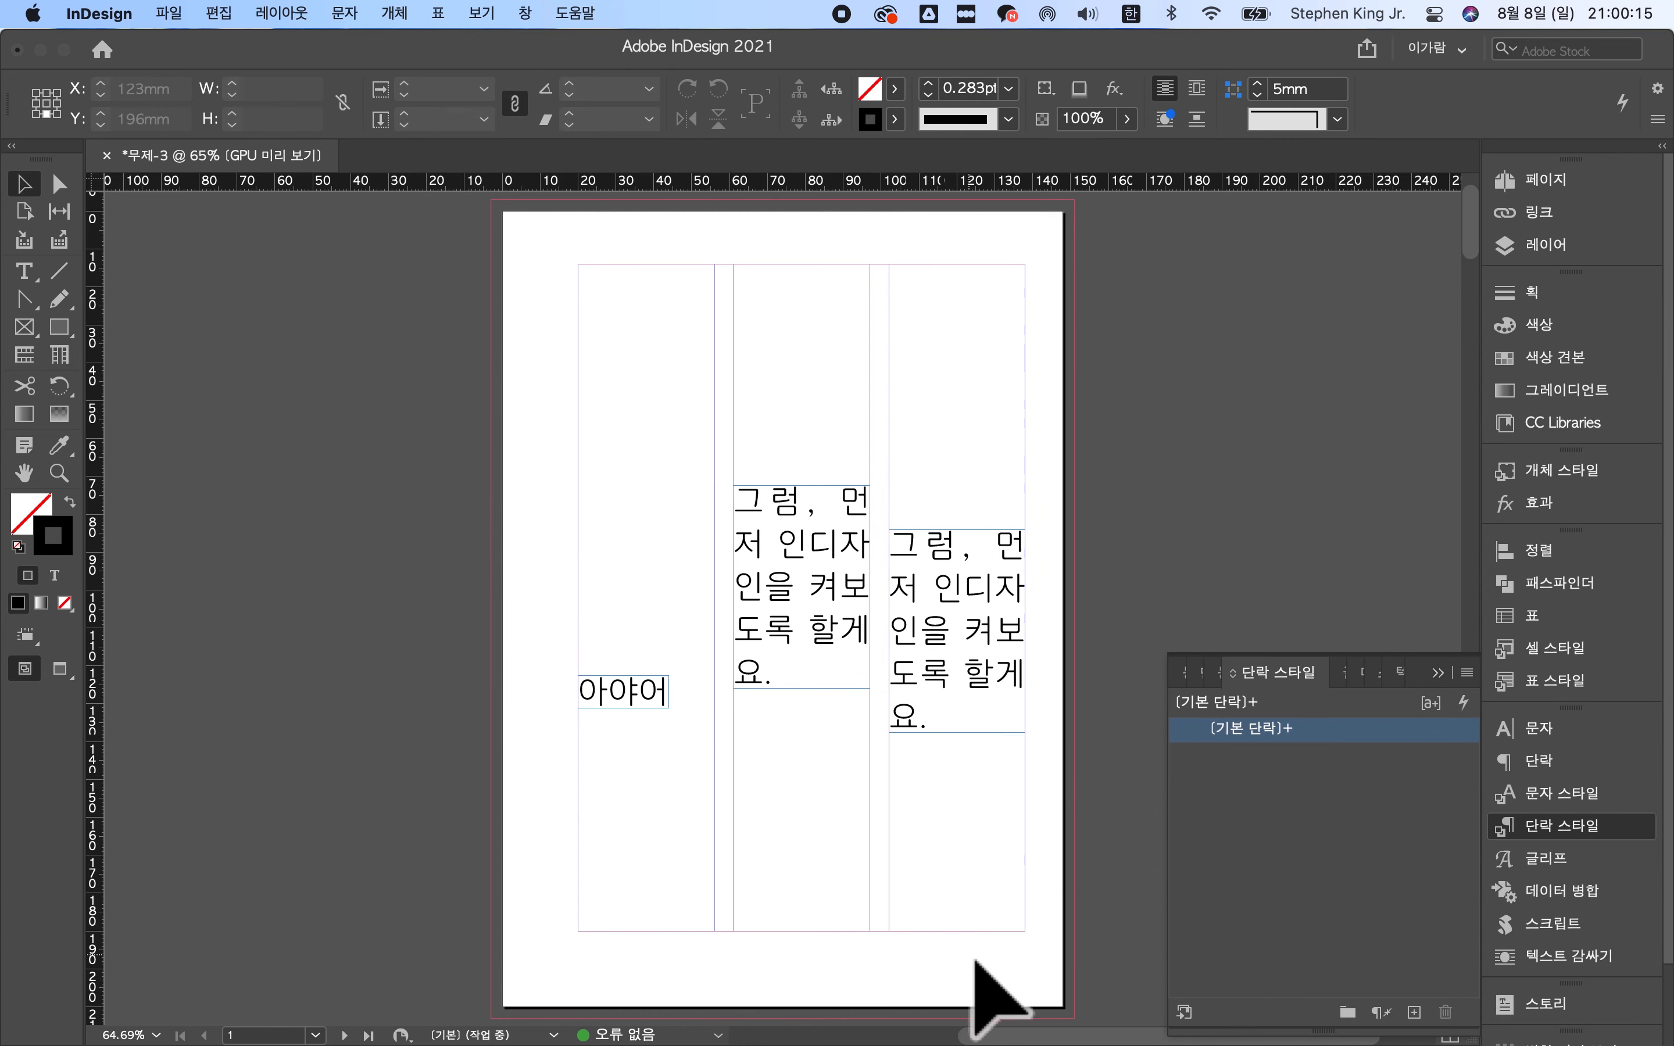
pyautogui.moveTo(786, 208); pyautogui.dragTo(930, 377)
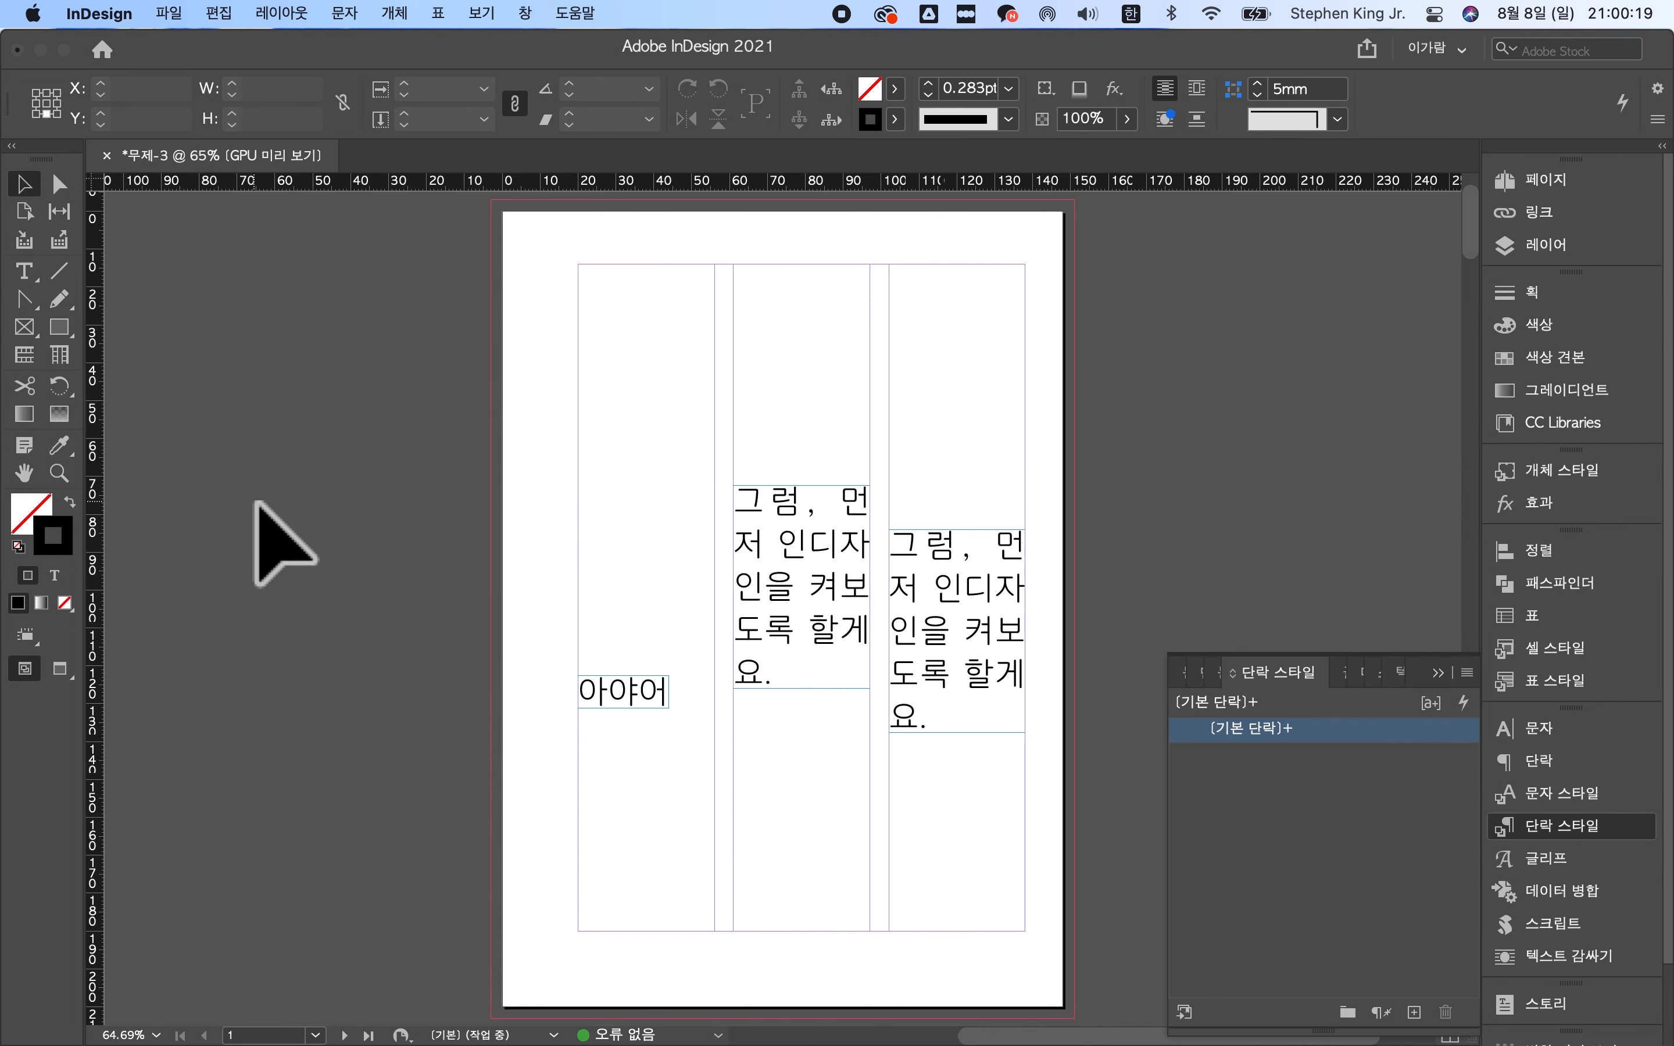
# - Briefly look further down the document, return to page 1 and switch it to Preview screen mode again
pyautogui.scroll(-5, 765, 915)
pyautogui.click(922, 433)
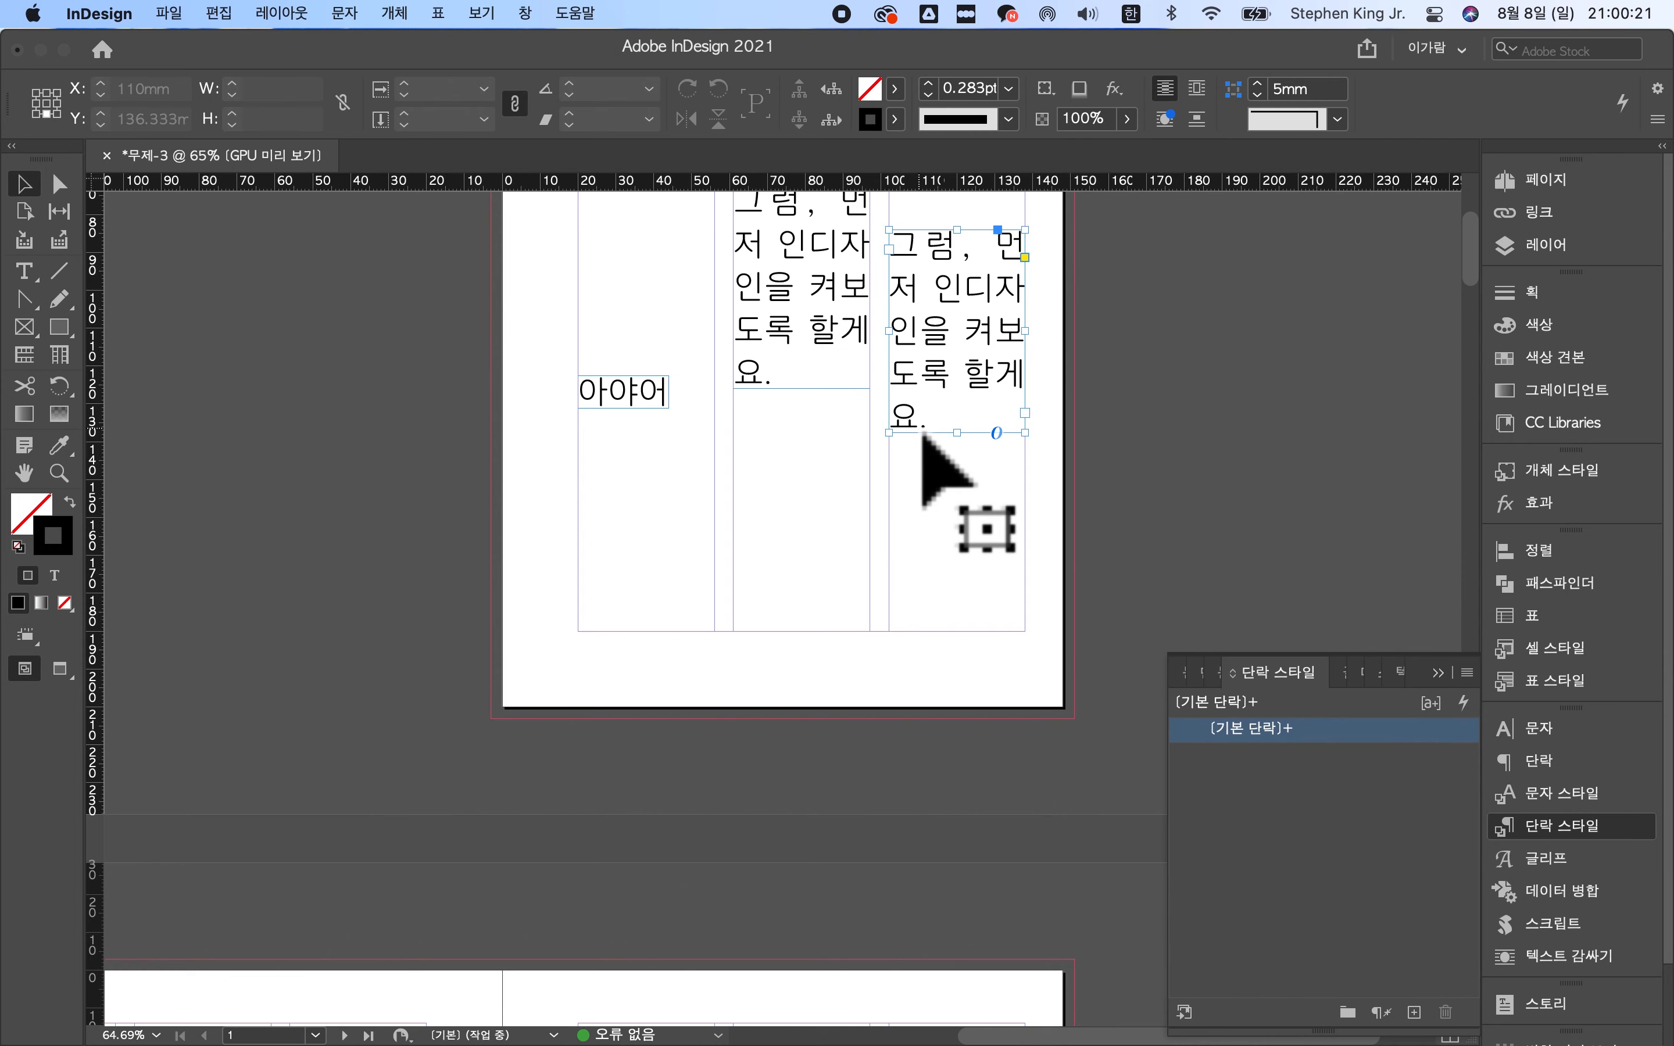
pyautogui.scroll(5, 927, 448)
pyautogui.hscroll(3, 927, 448)
pyautogui.click(938, 471)
pyautogui.press('w')
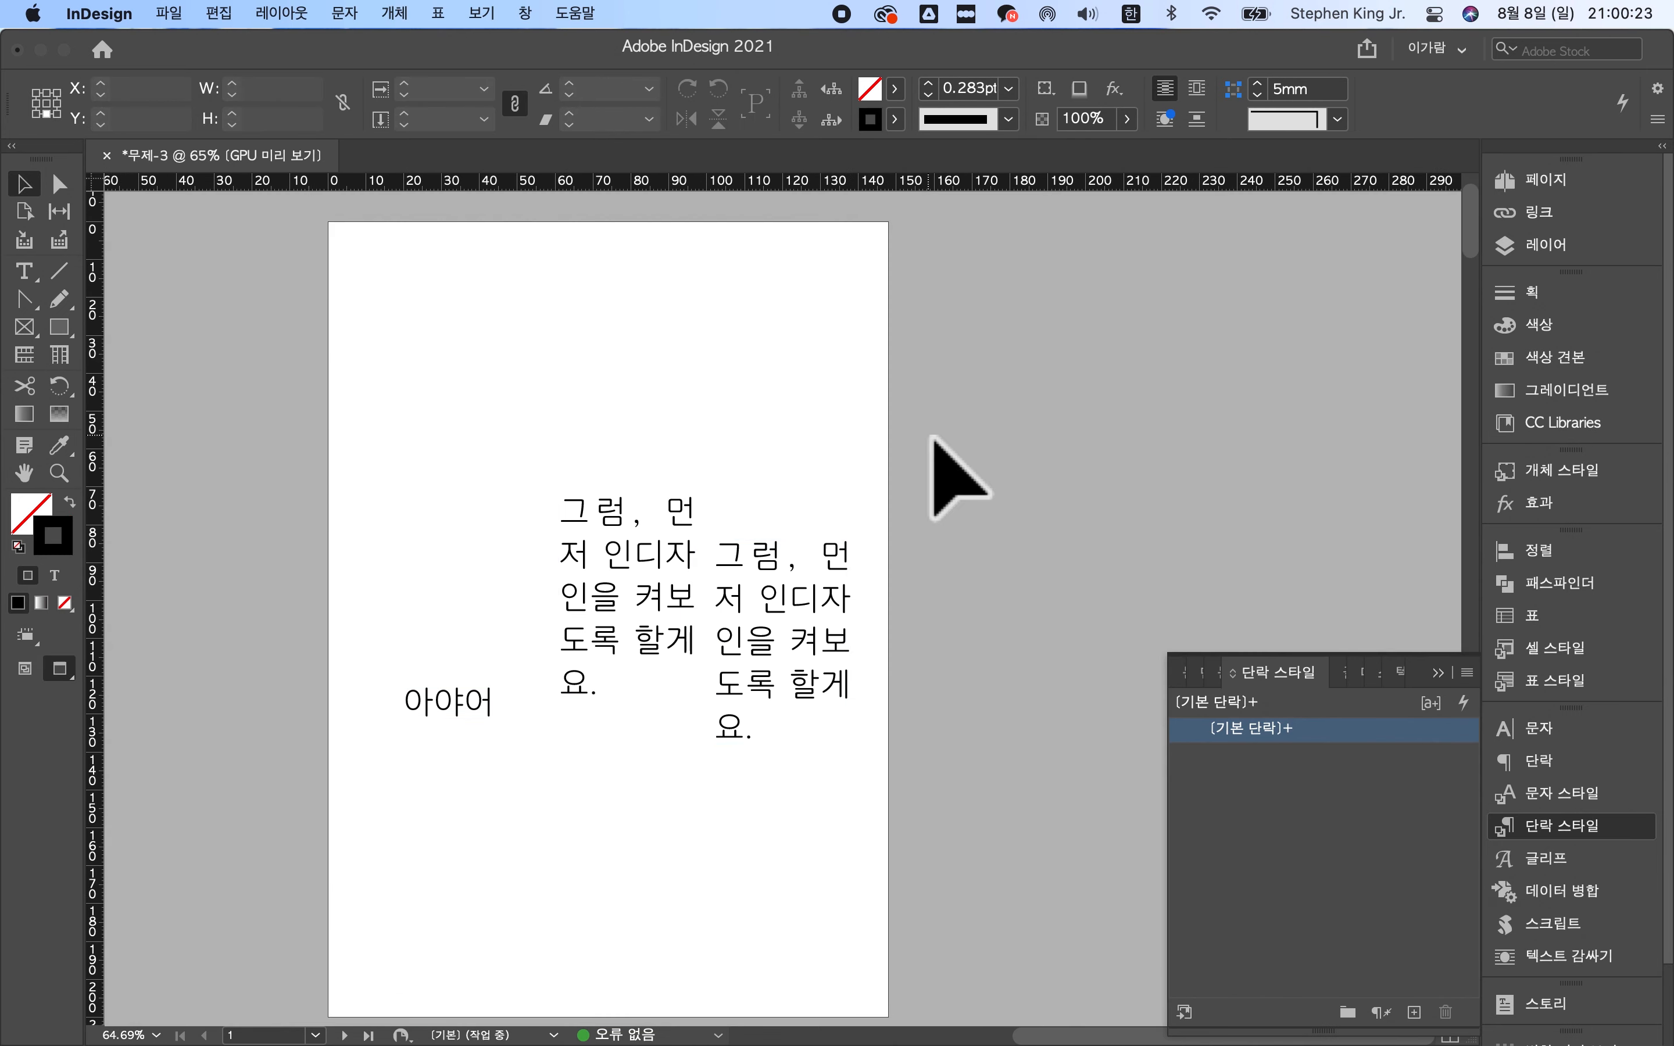
# - Examine page 1 and the start of the following spread in Preview mode at several zoom levels
pyautogui.hscroll(-6, 929, 436)
pyautogui.scroll(-5, 929, 436)
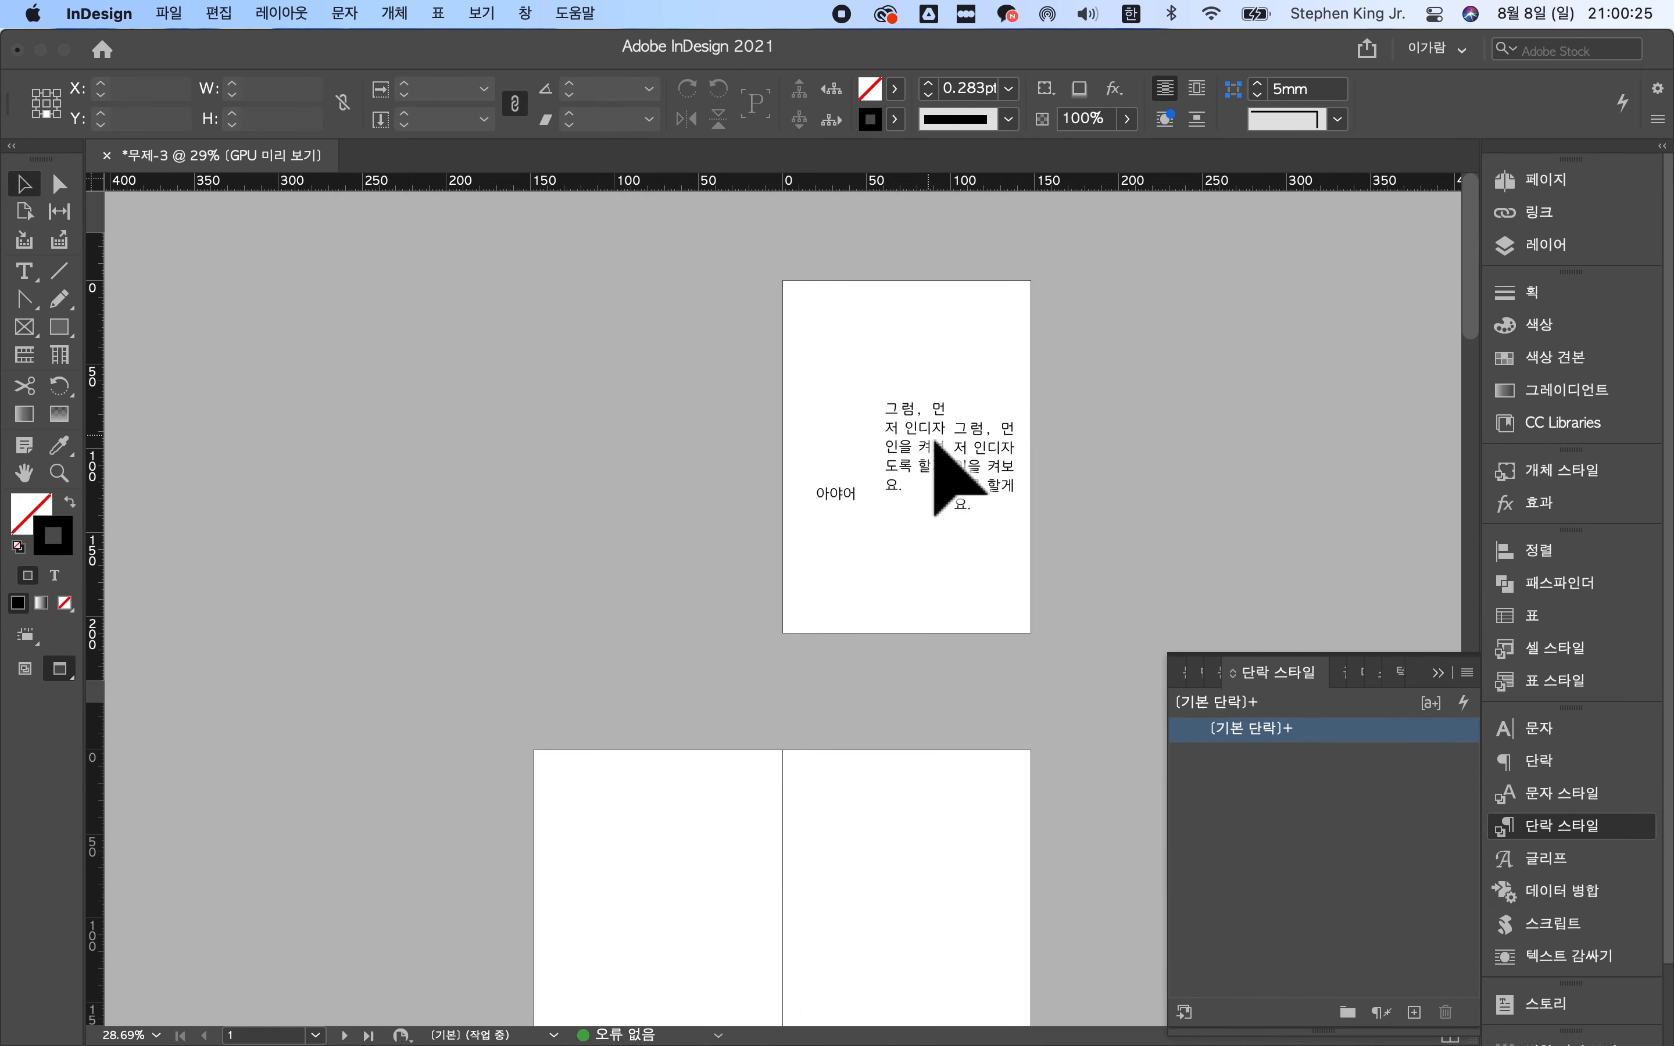
pyautogui.scroll(5, 929, 437)
pyautogui.scroll(4, 929, 437)
pyautogui.hscroll(5, 929, 437)
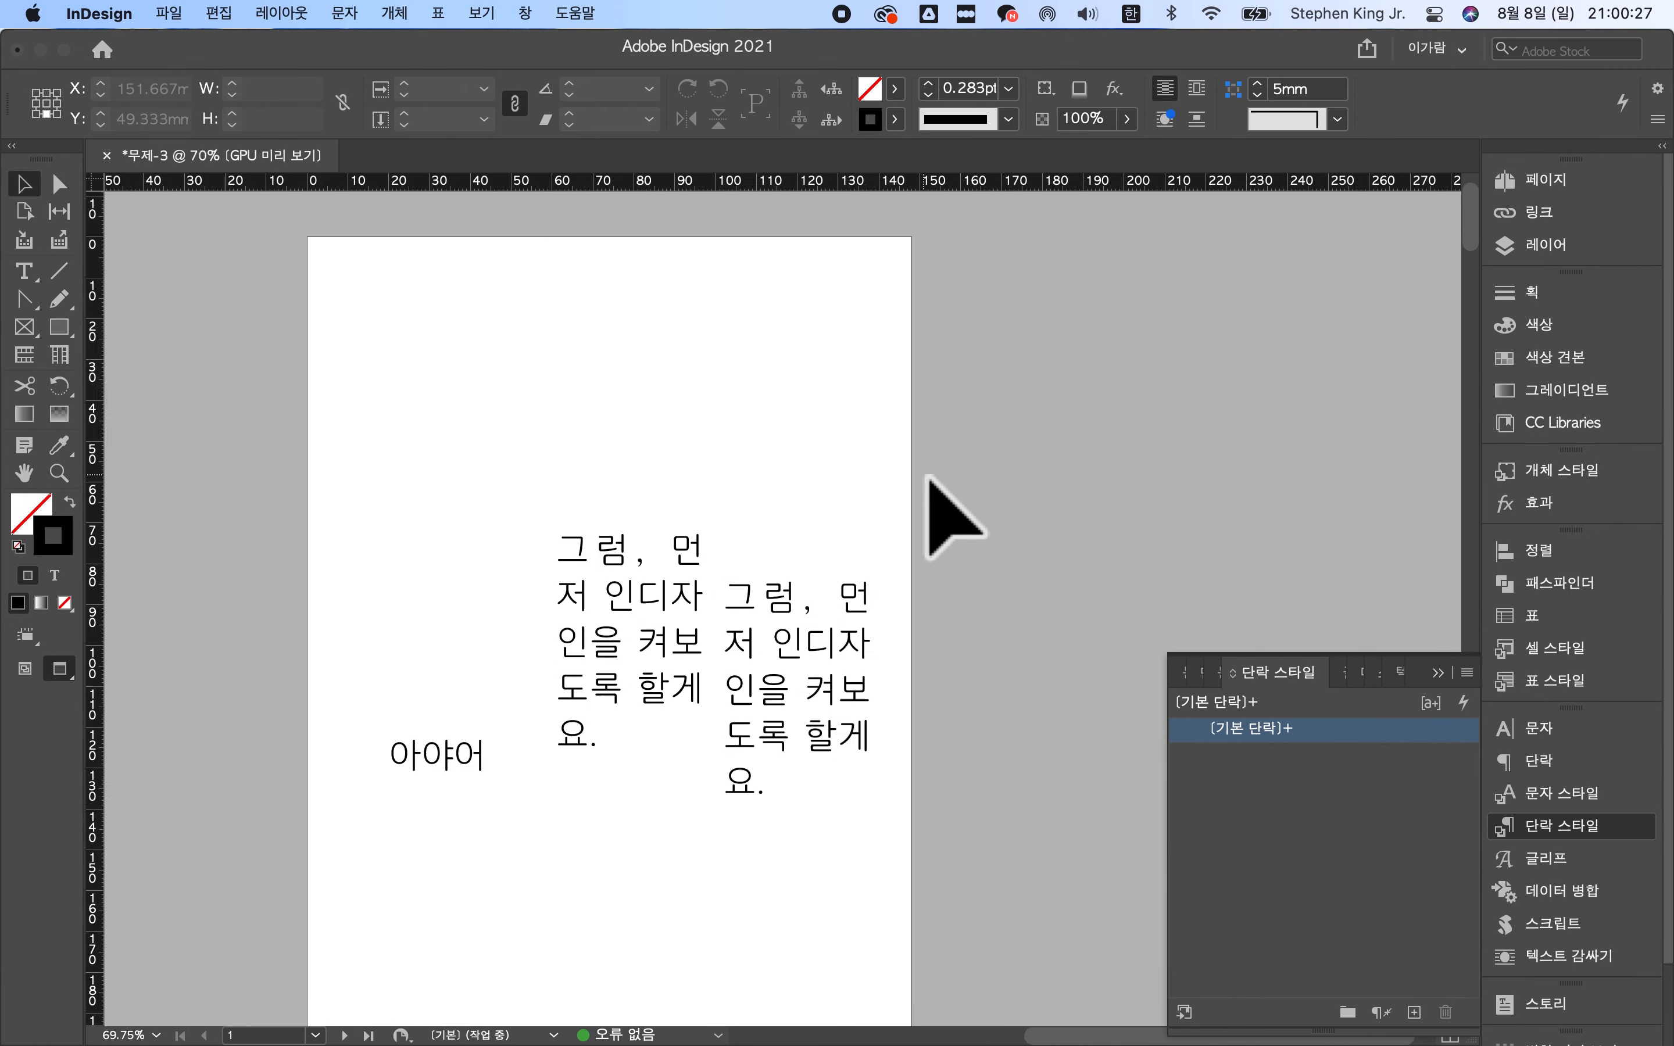
pyautogui.scroll(-4, 926, 477)
pyautogui.scroll(3, 930, 477)
pyautogui.hscroll(2, 927, 484)
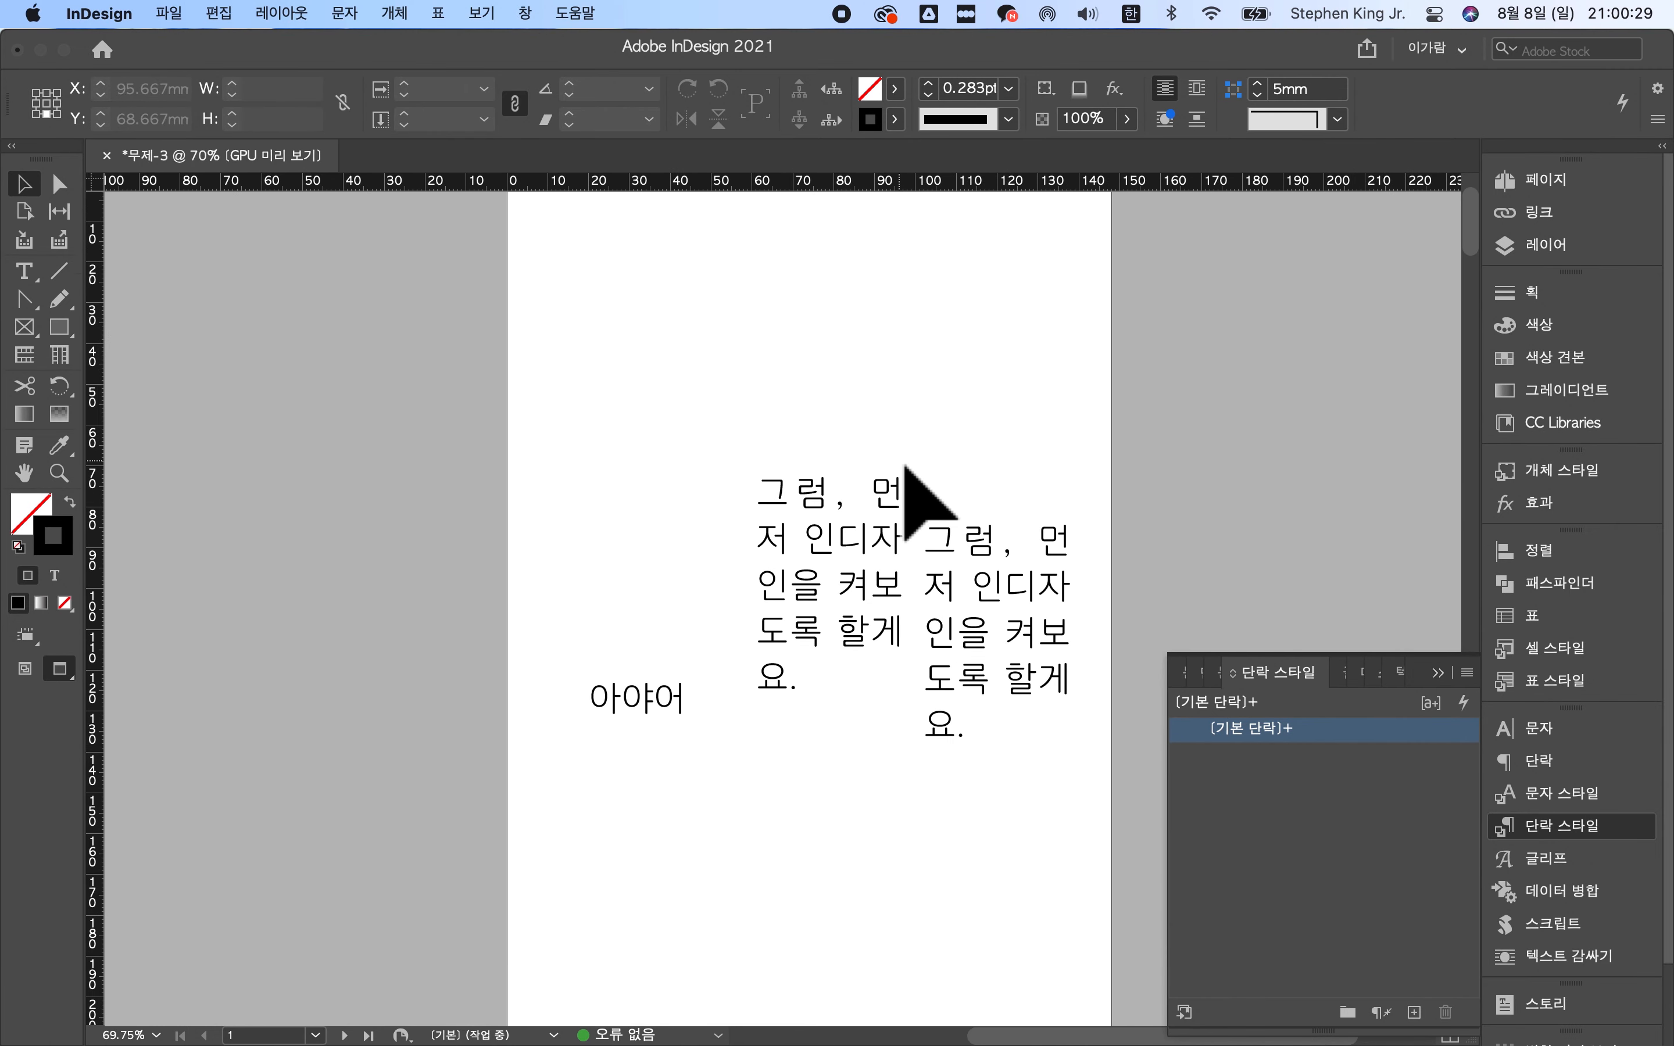
pyautogui.scroll(1, 906, 477)
pyautogui.scroll(-4, 907, 495)
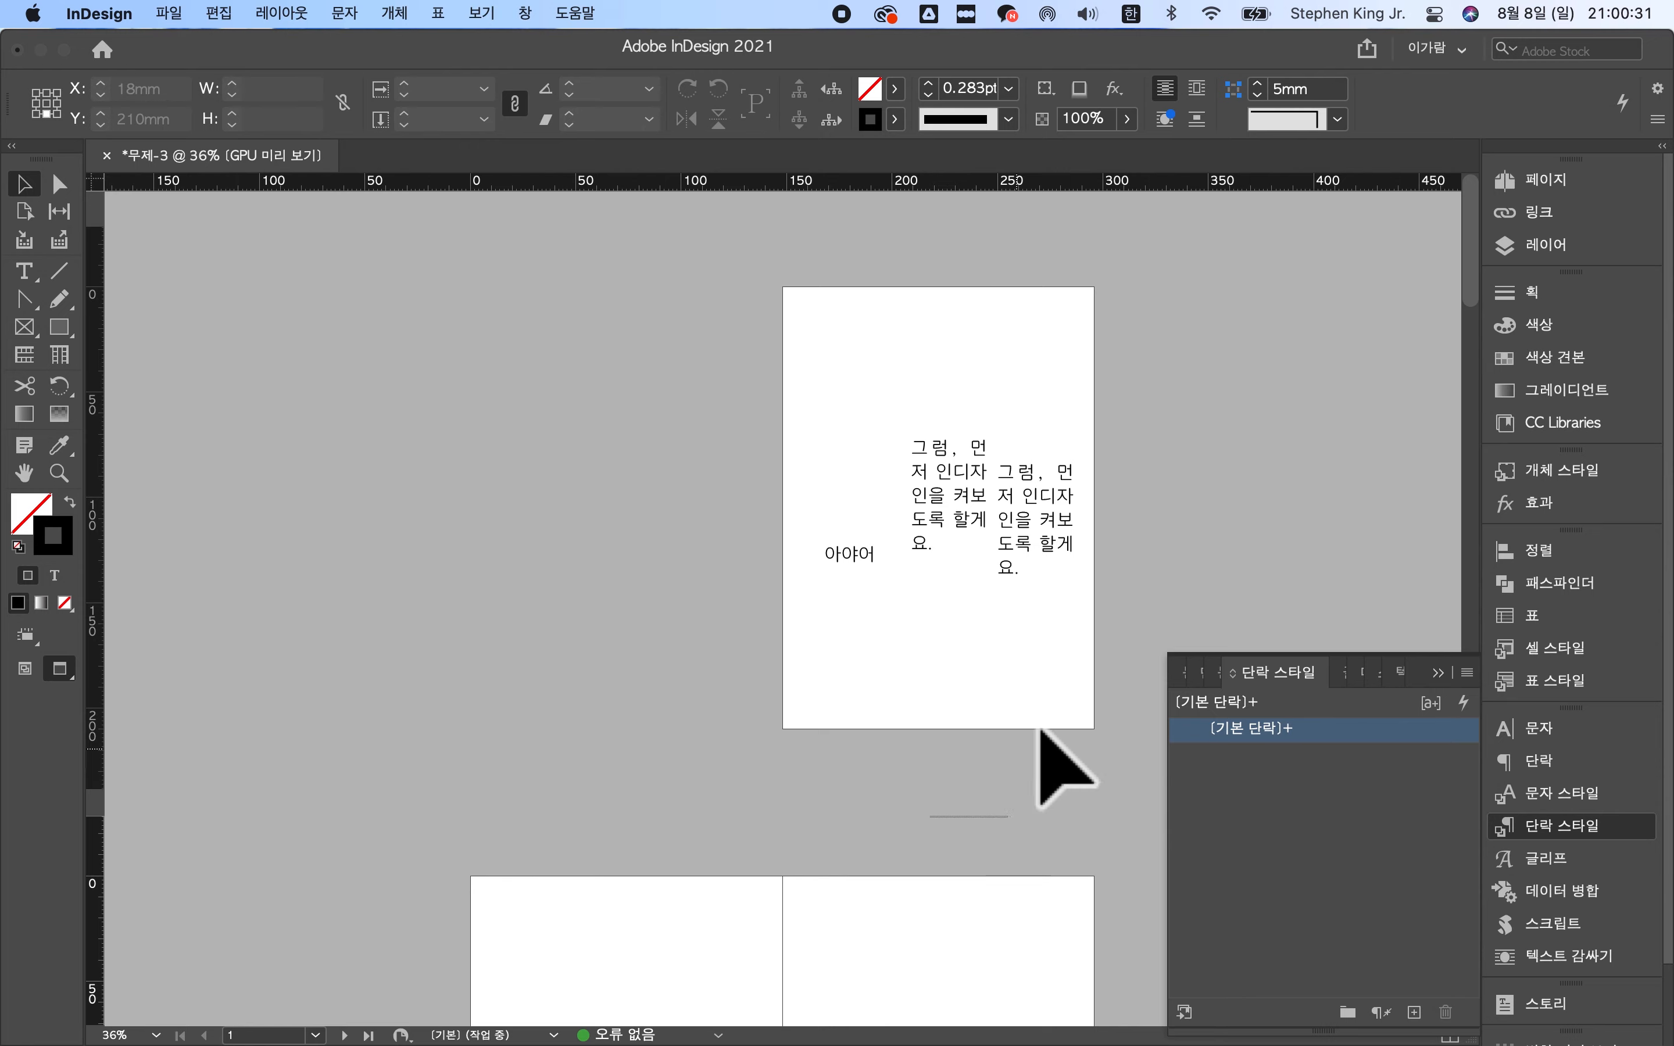
pyautogui.scroll(5, 733, 519)
pyautogui.scroll(-5, 735, 506)
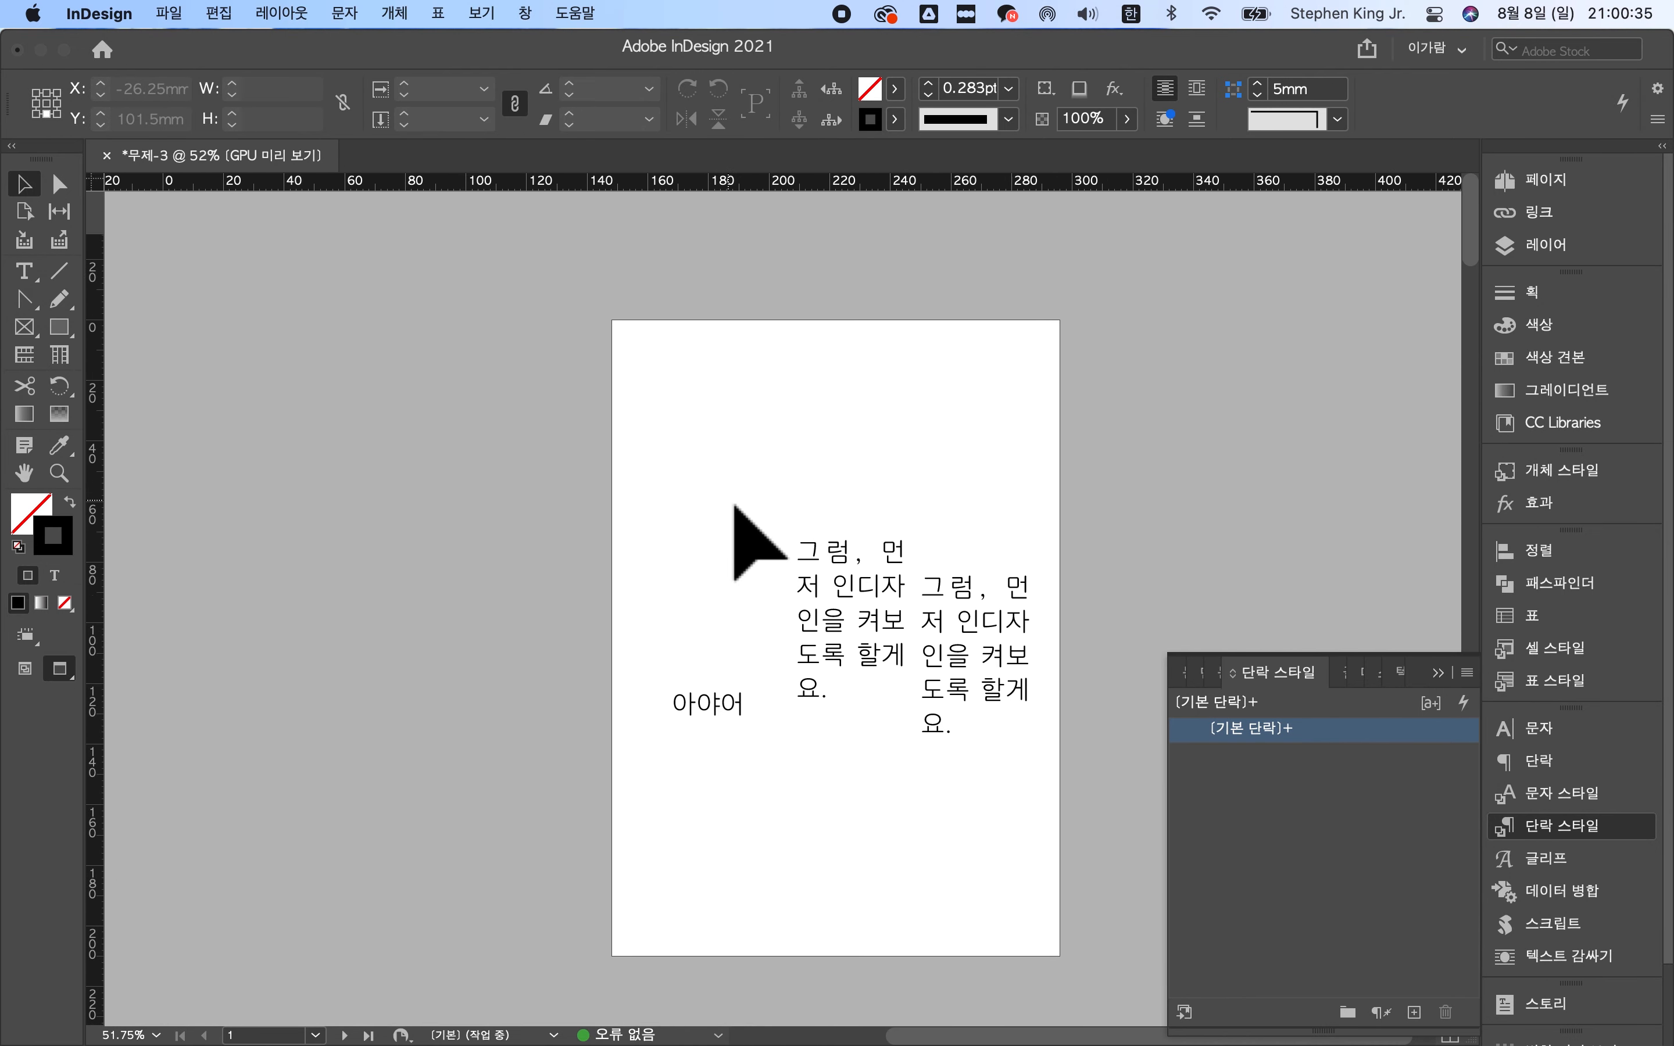
# - Select all three text frames together to see their edges in Preview mode and deselect them
pyautogui.moveTo(553, 282); pyautogui.dragTo(1070, 611)
pyautogui.scroll(5, 1069, 612)
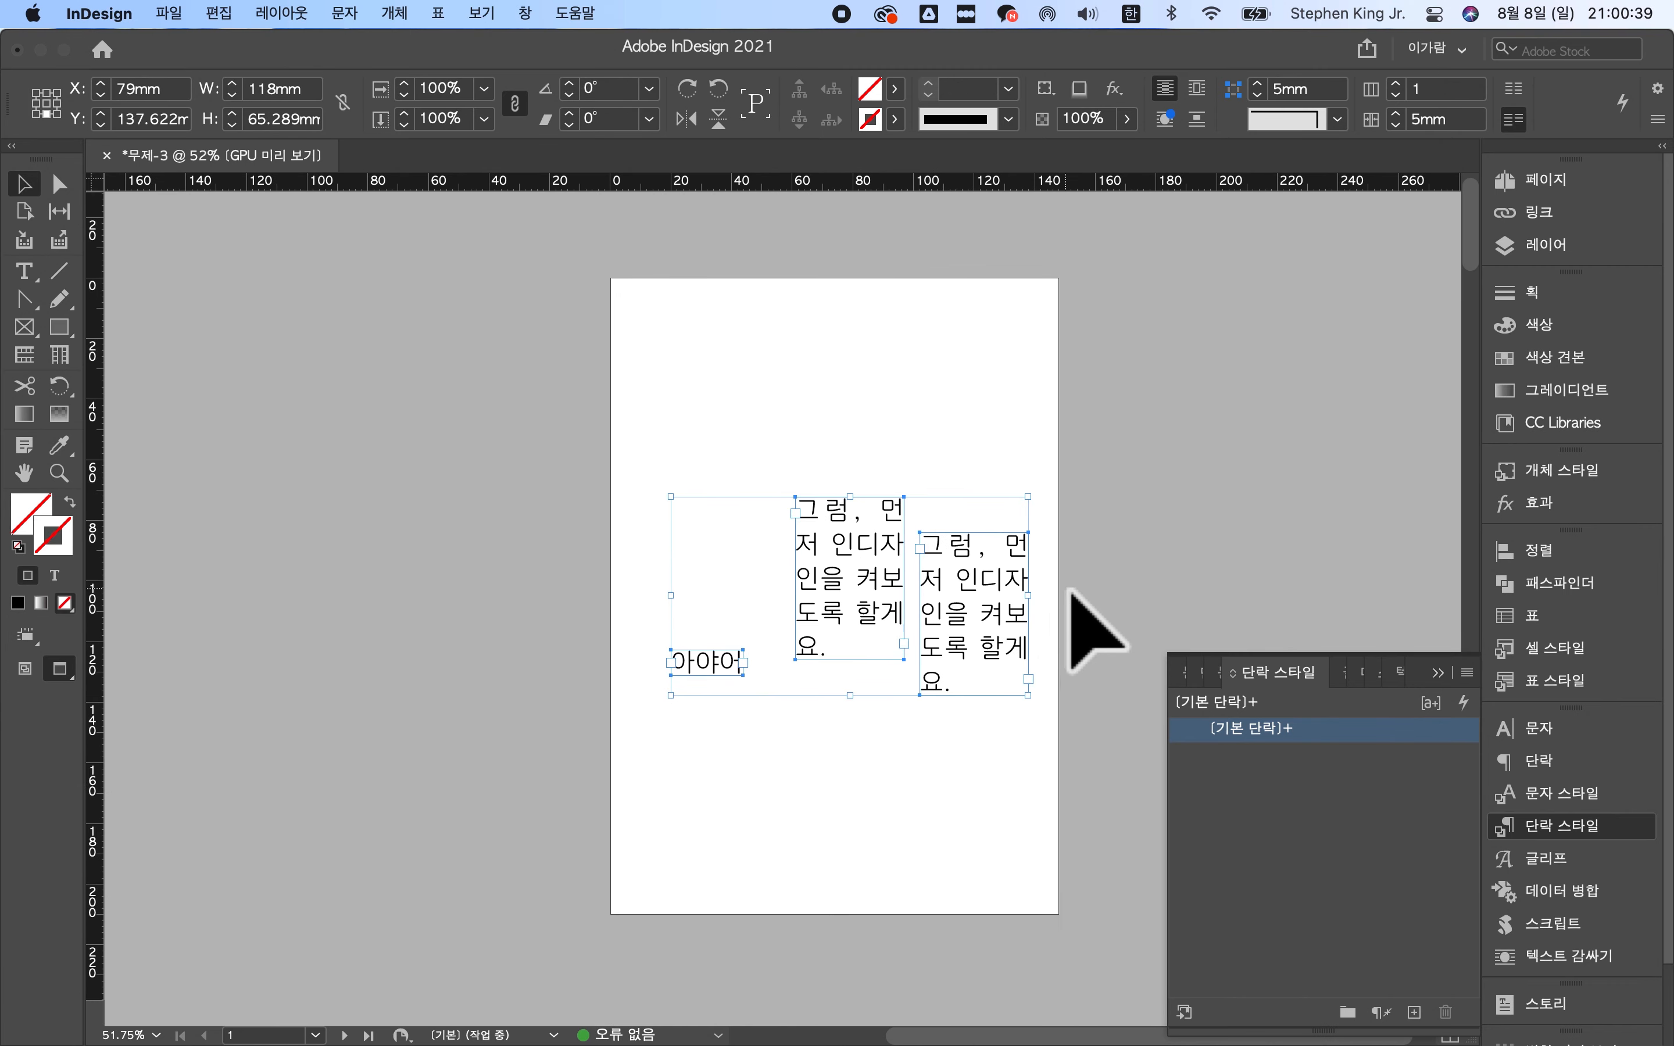
pyautogui.click(1070, 614)
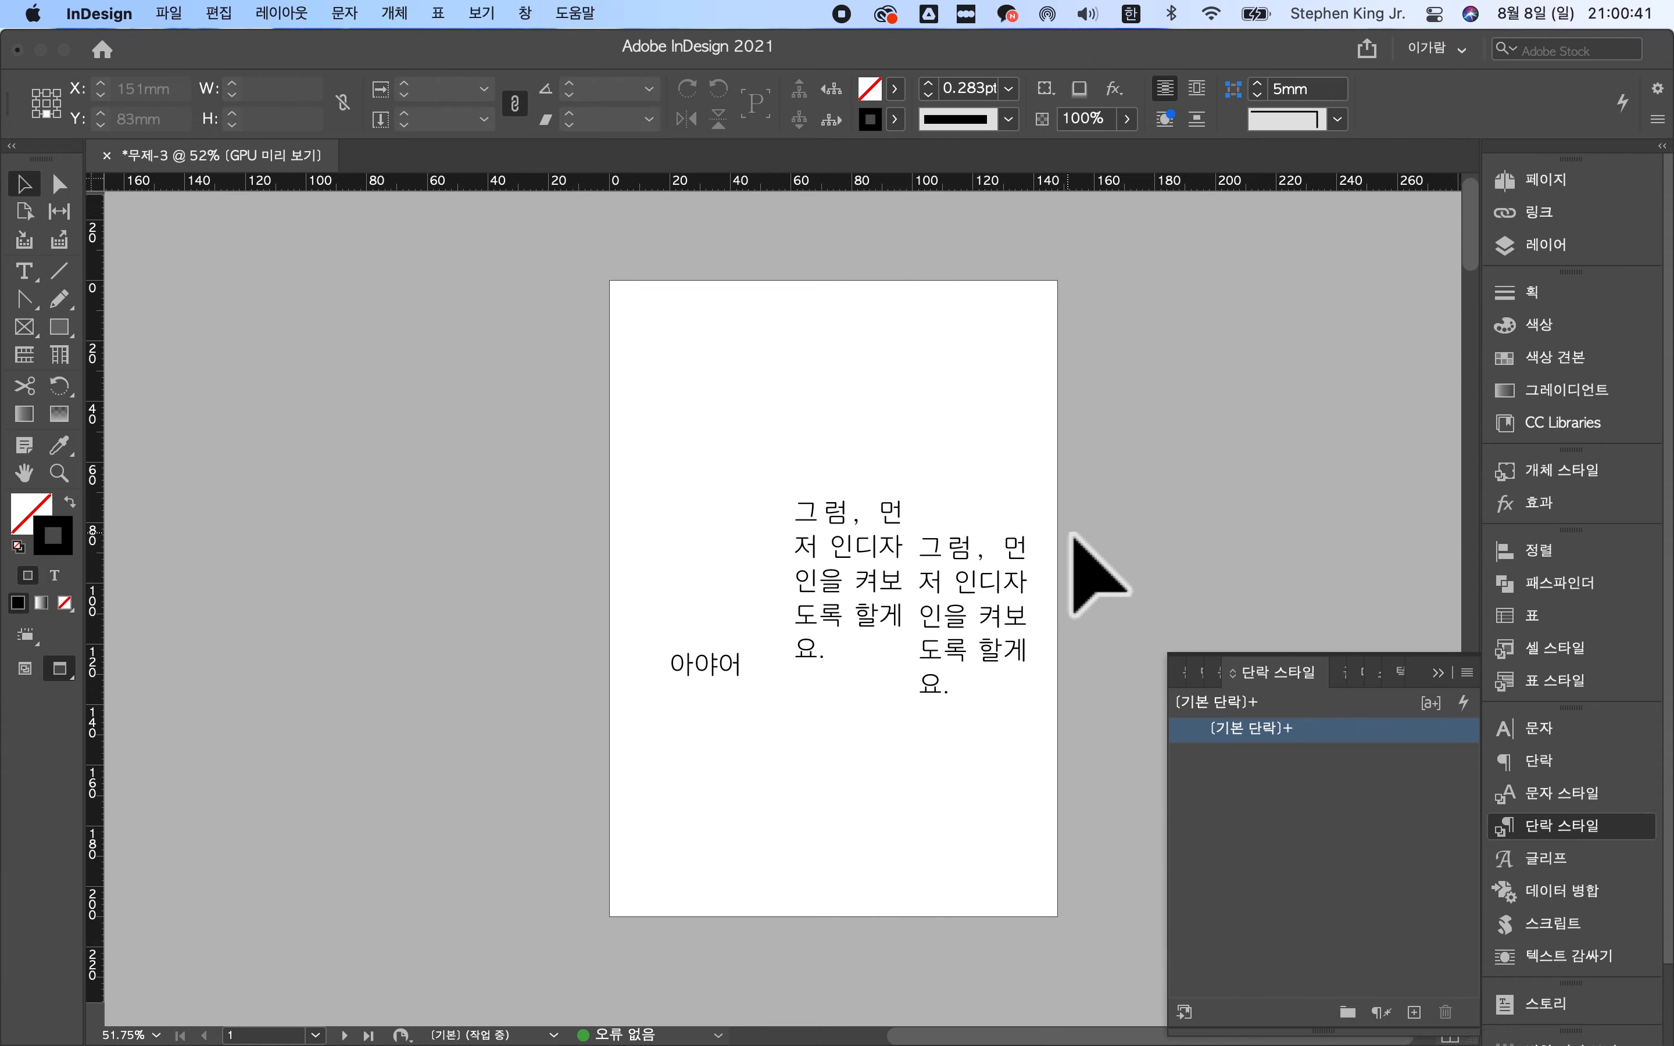
pyautogui.scroll(5, 1100, 575)
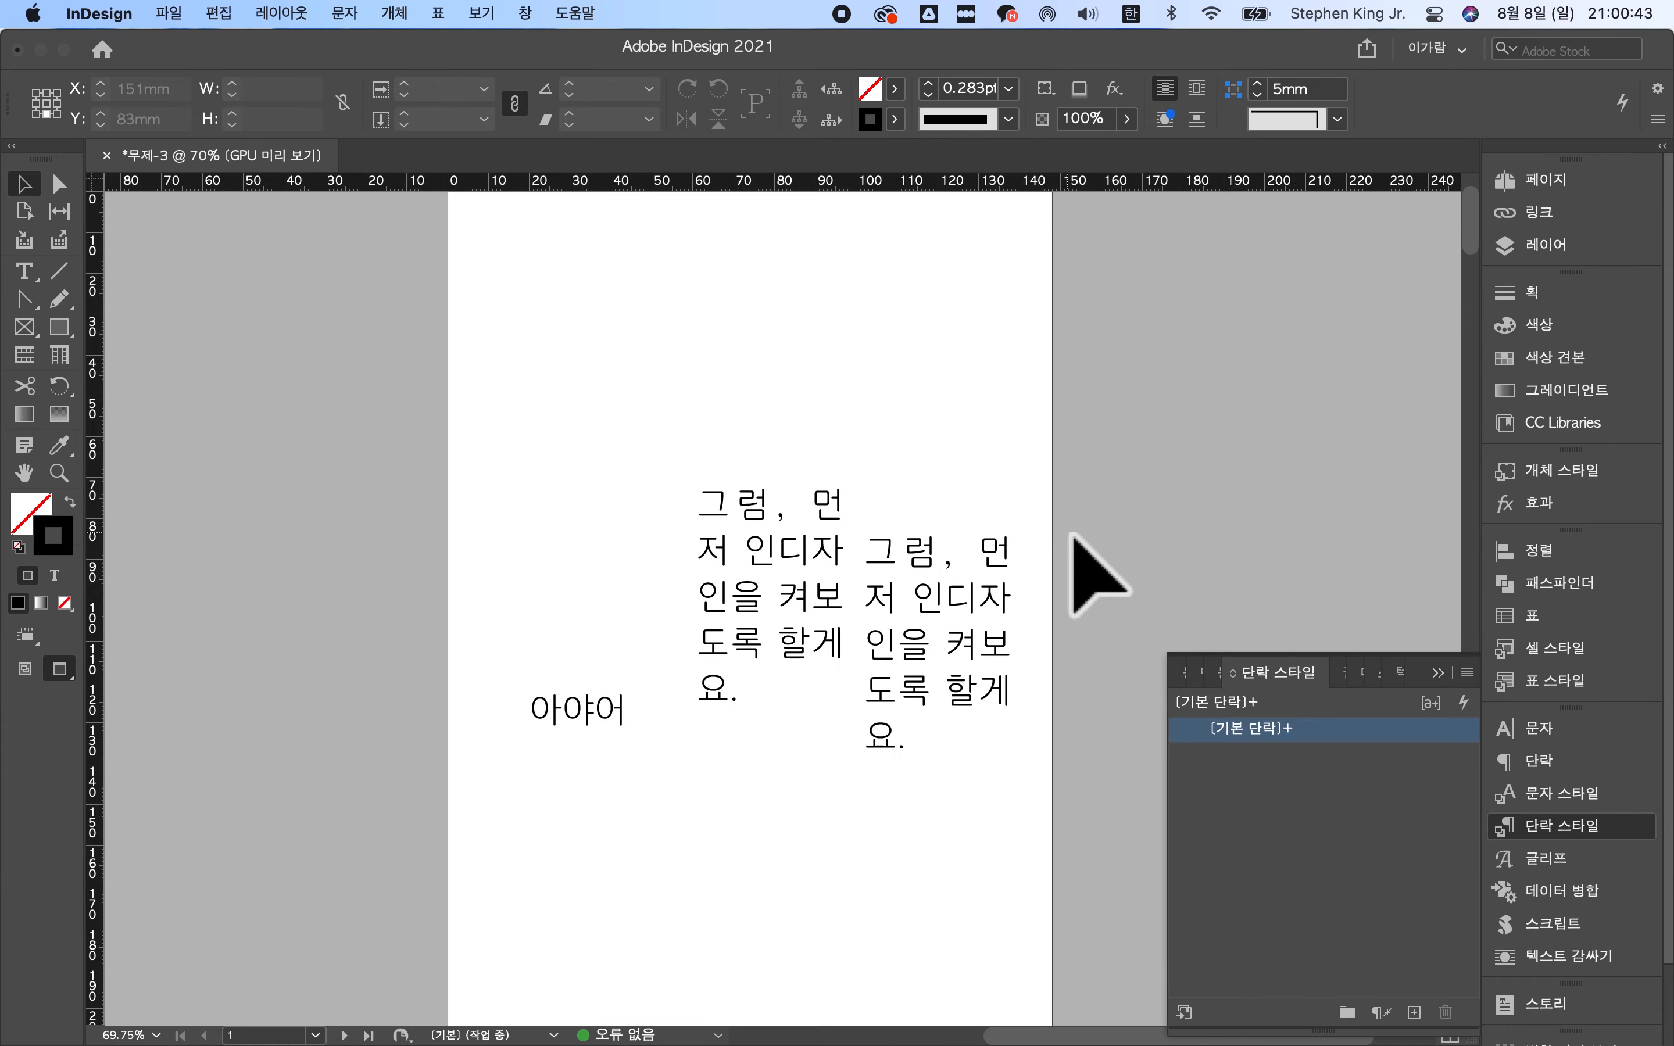
pyautogui.scroll(5, 1074, 539)
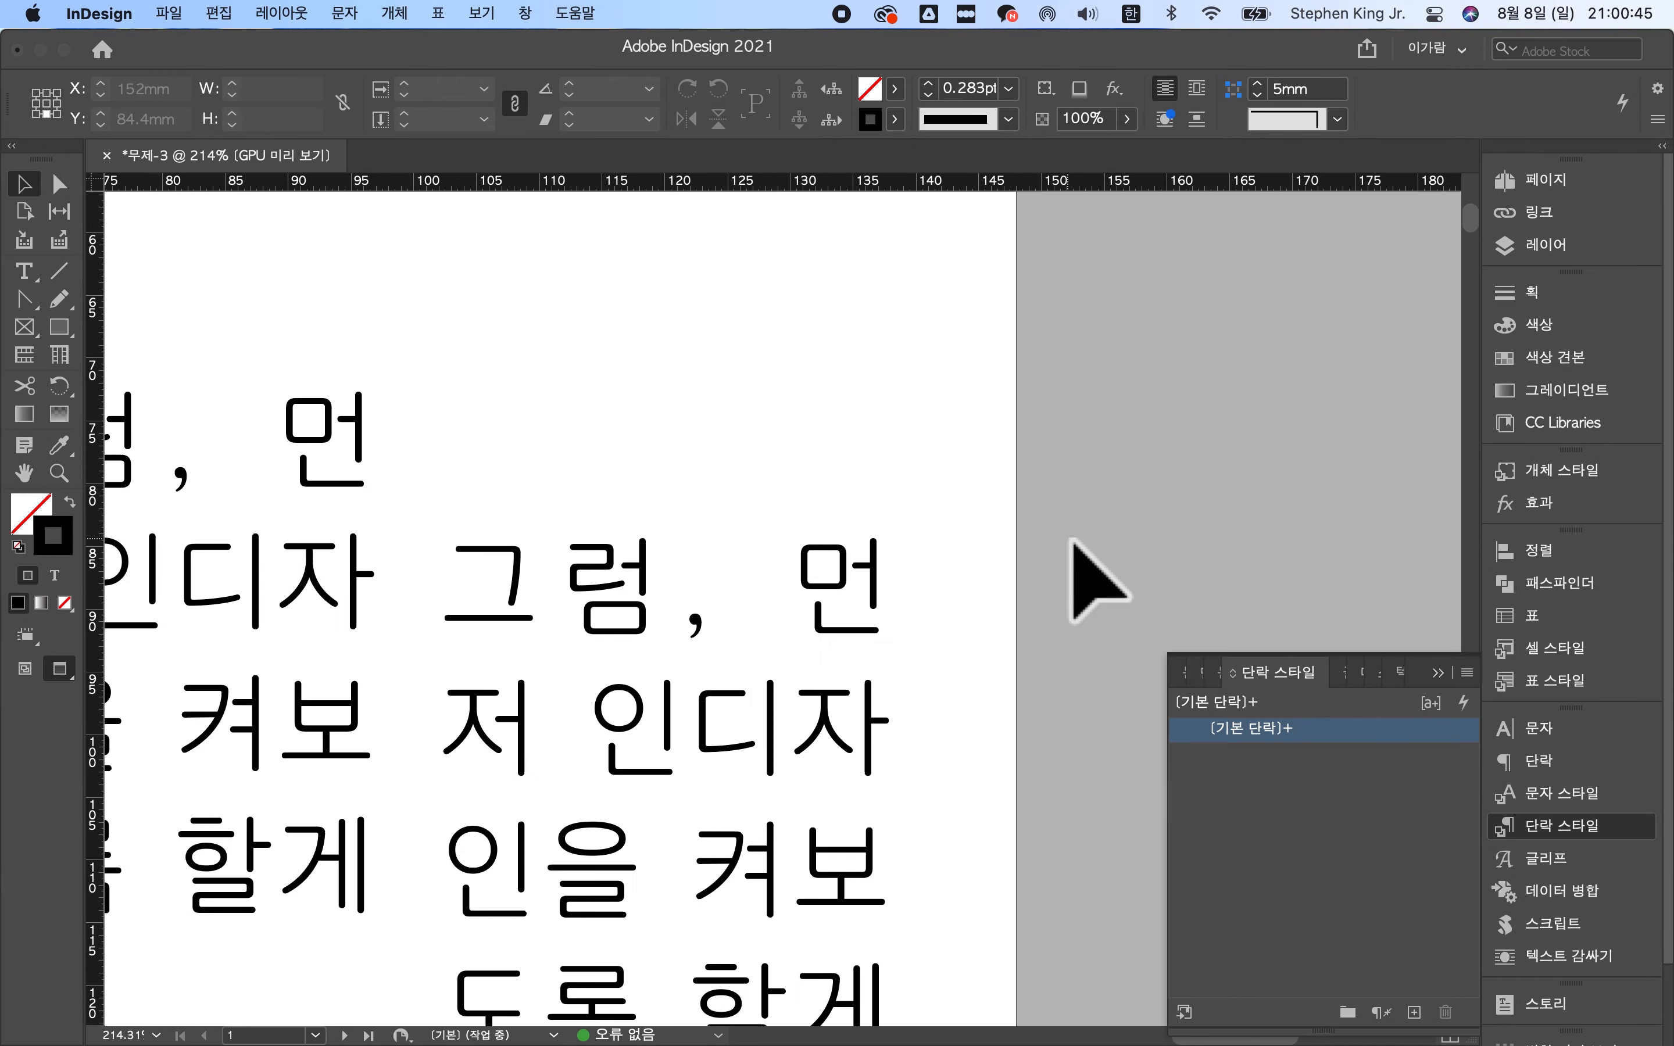
pyautogui.scroll(-5, 1074, 545)
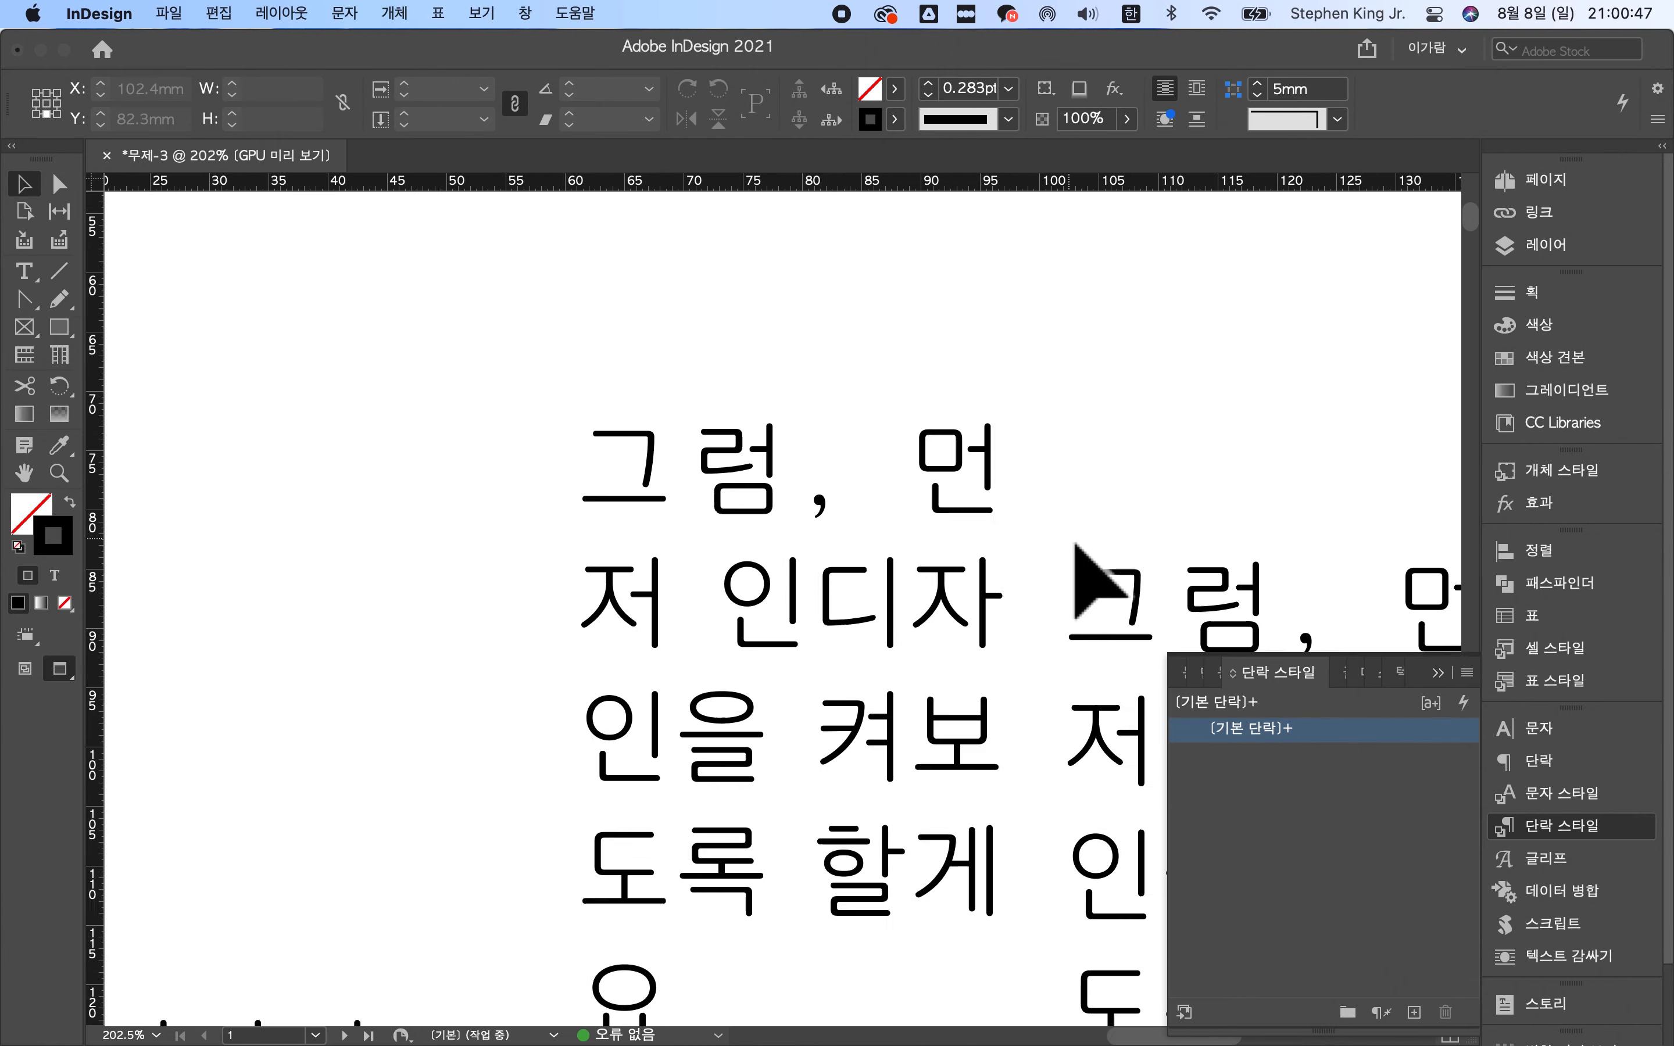
pyautogui.scroll(-2, 1074, 545)
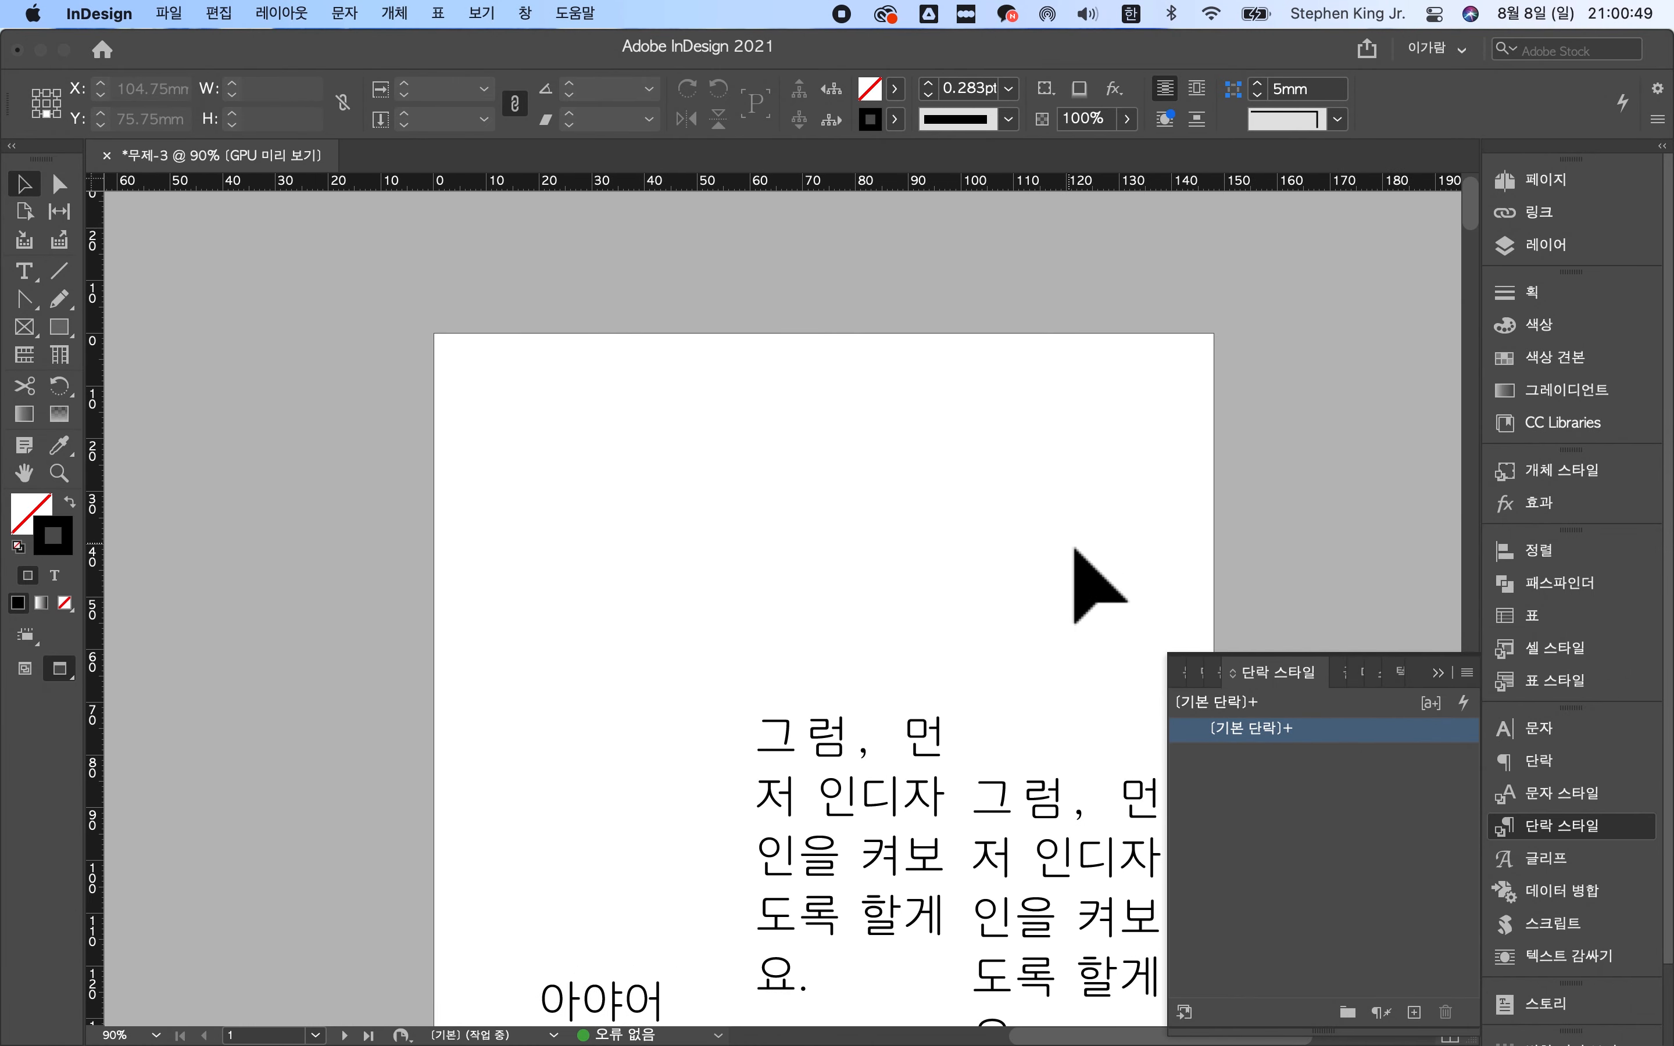
pyautogui.scroll(-3, 1077, 569)
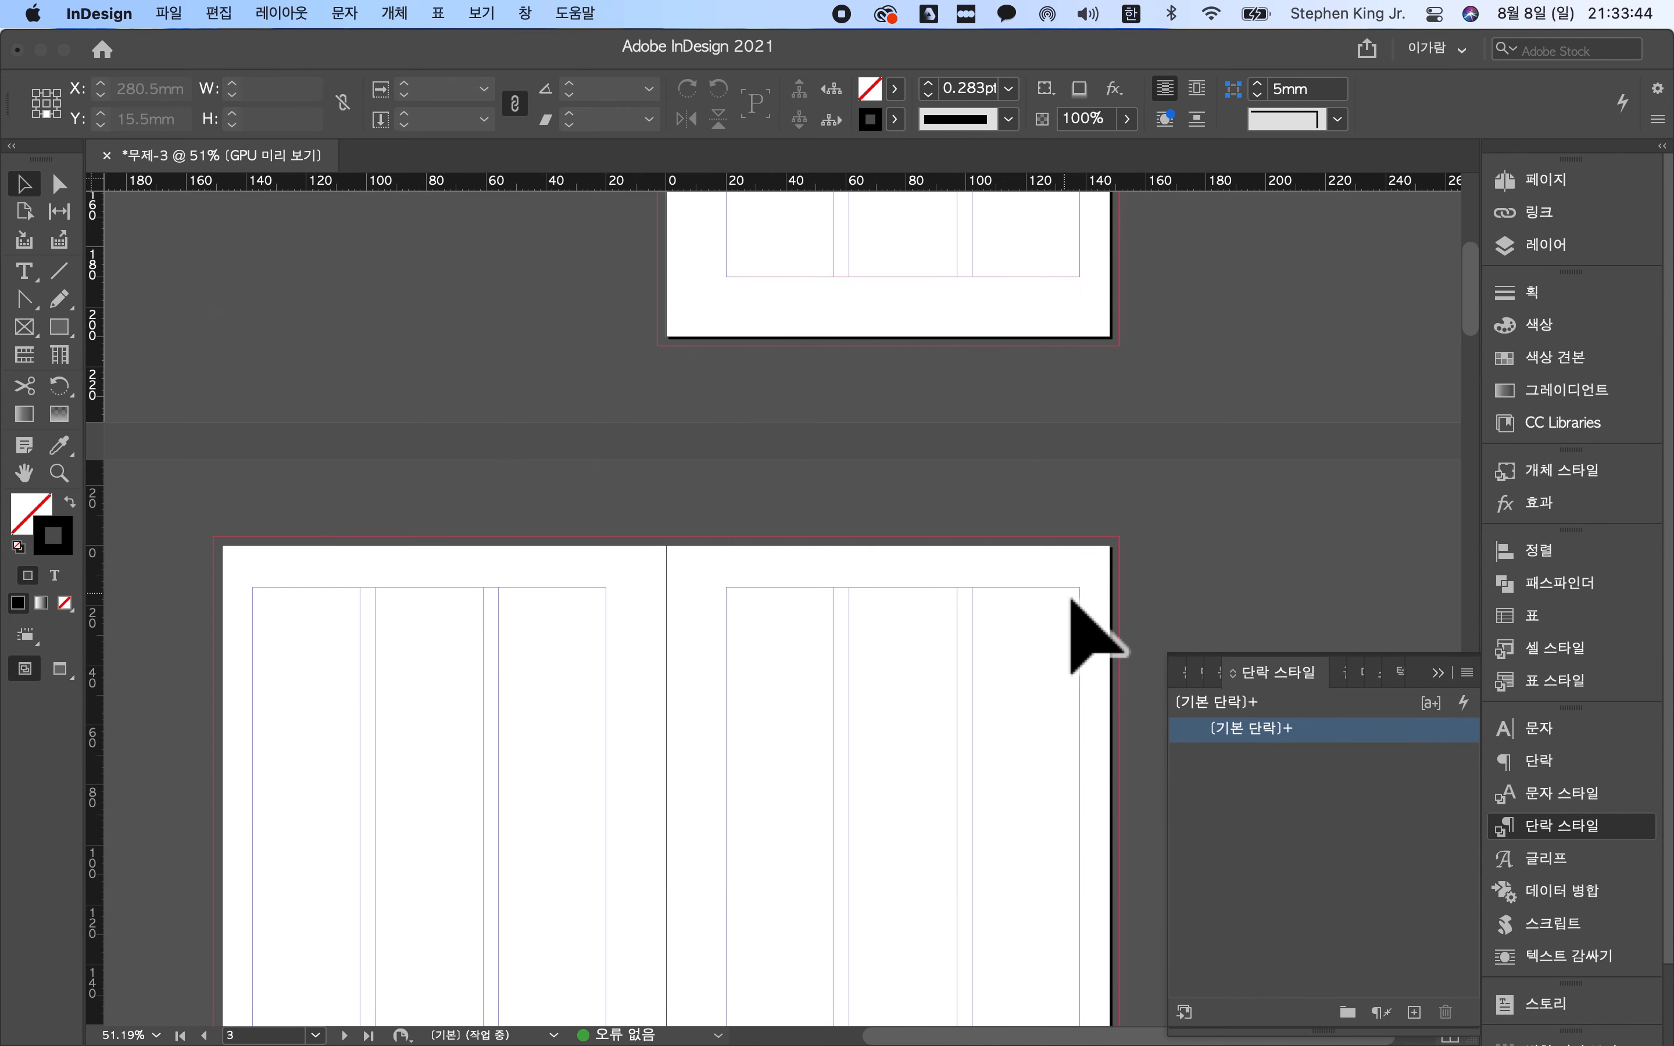
# - Draw a rectangle about 173.5 x 77.8 mm over the upper part of page 2 and its pasteboard, and switch to the Page tool
pyautogui.scroll(-5, 1071, 600)
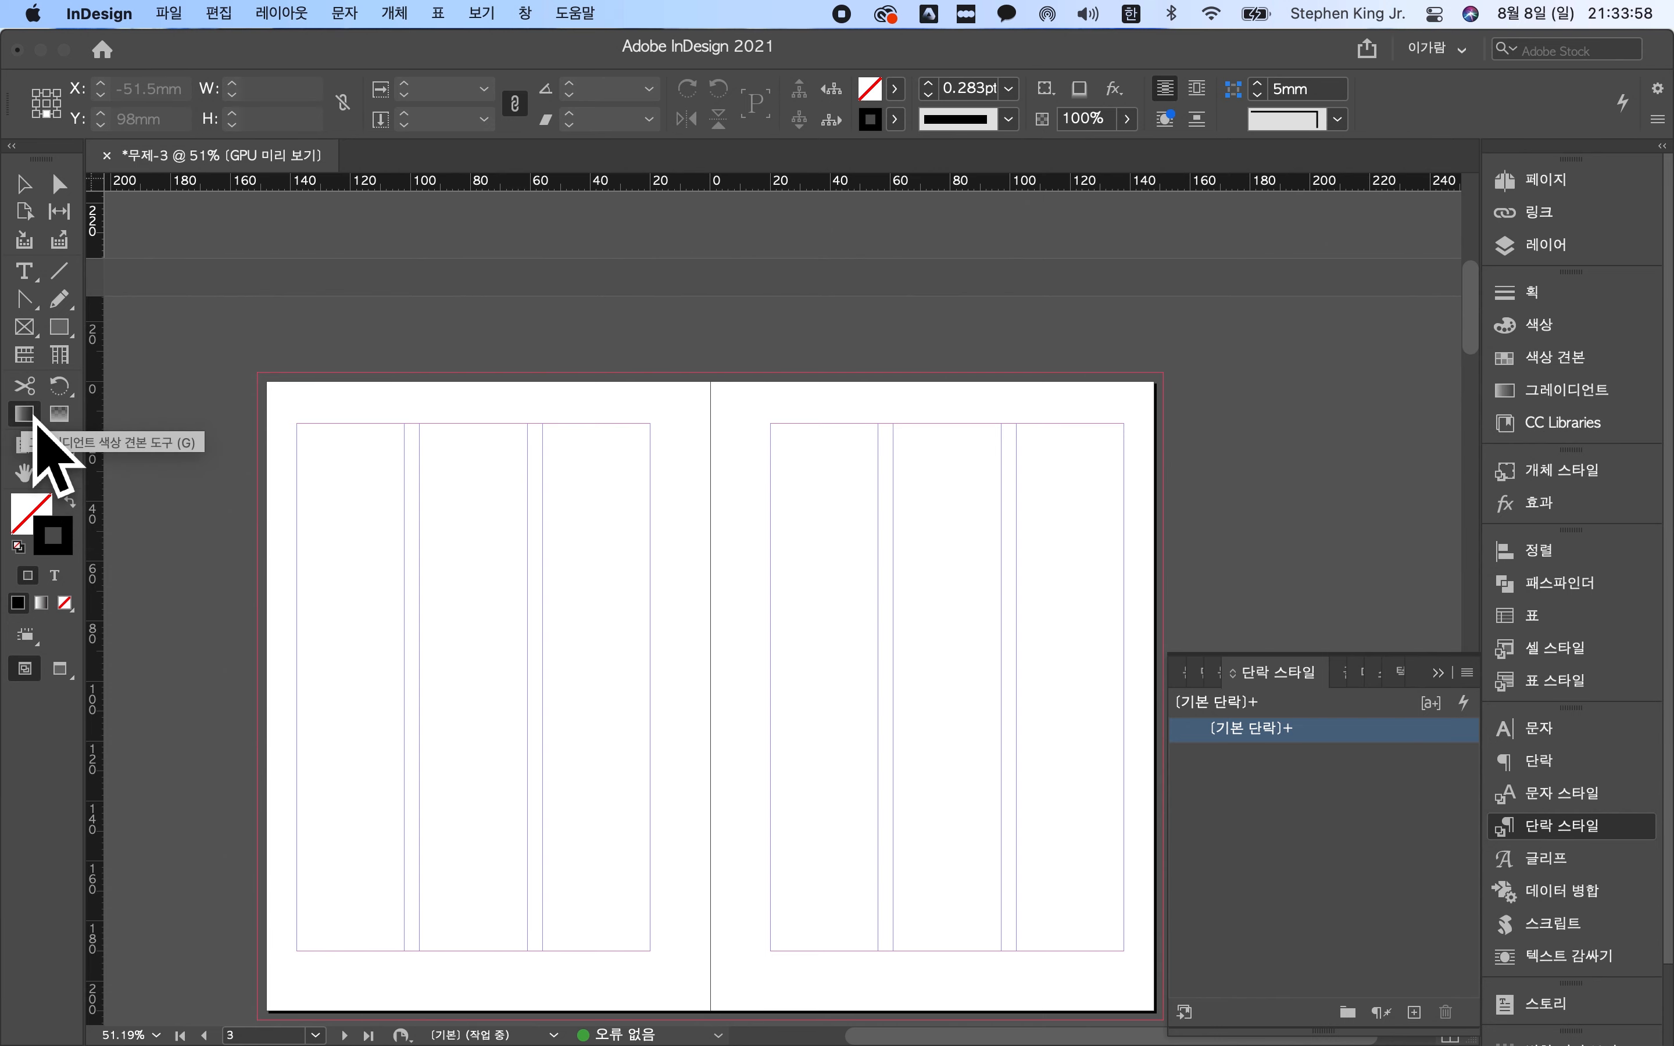
pyautogui.click(59, 327)
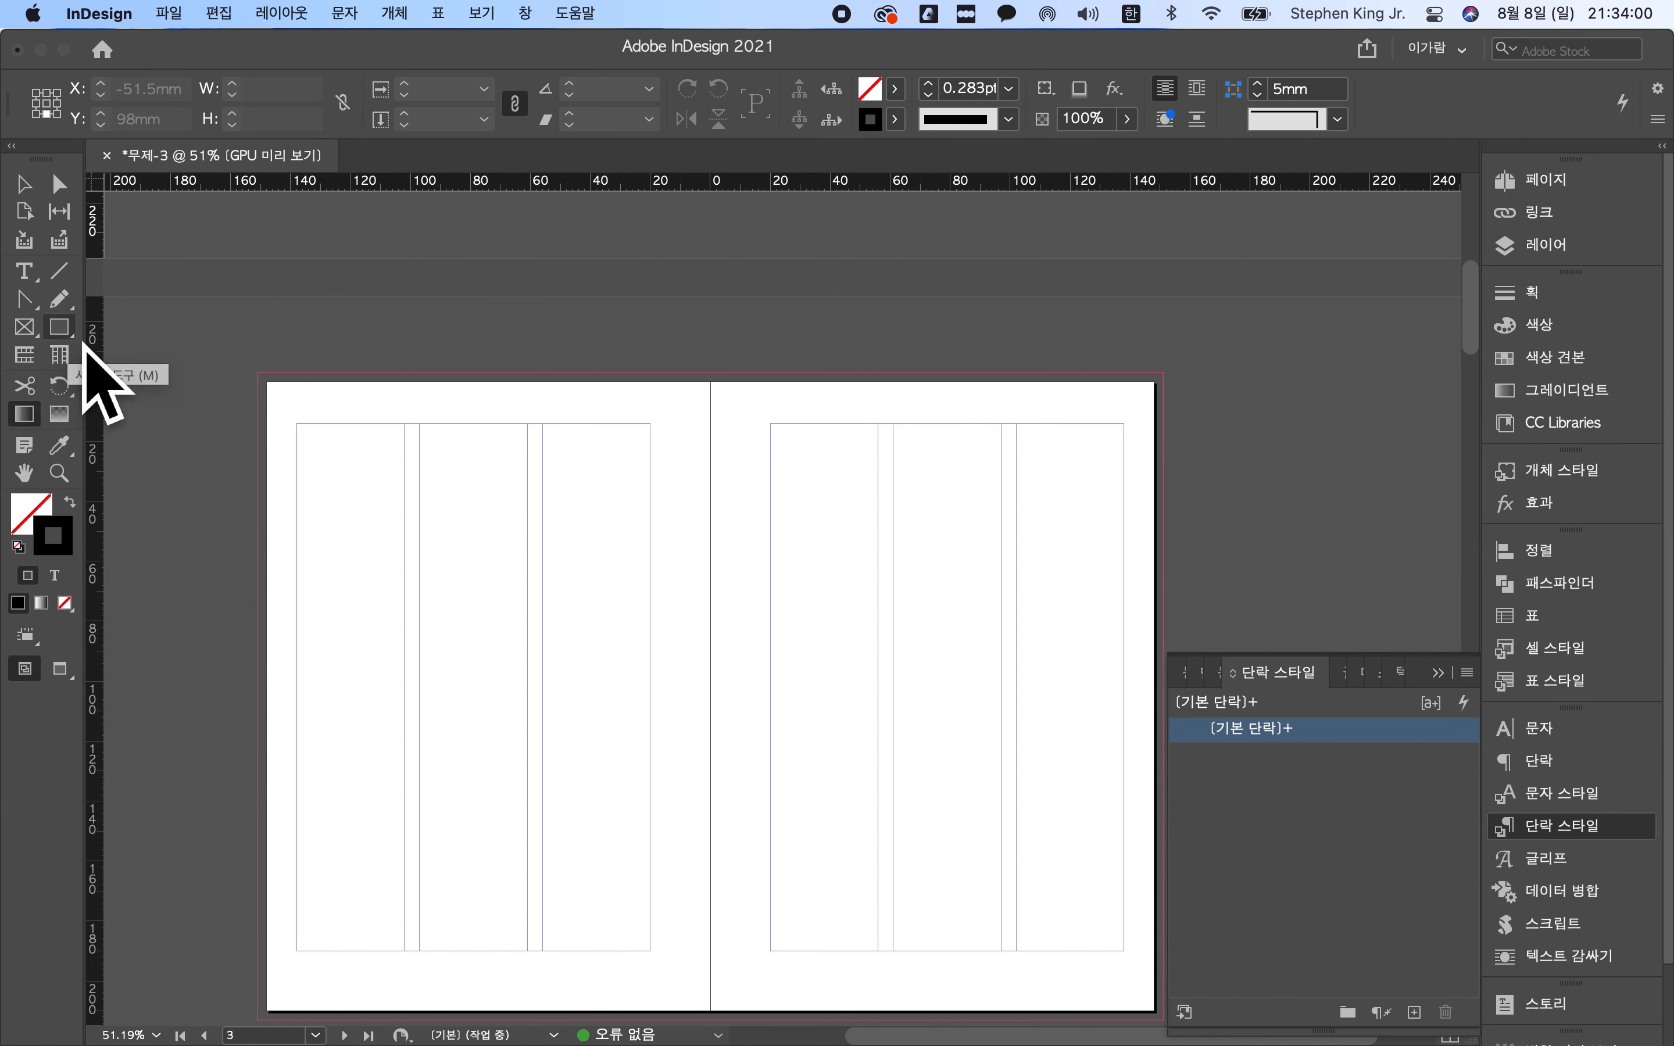
pyautogui.moveTo(130, 302)
pyautogui.mouseDown()
pyautogui.moveTo(175, 342)
pyautogui.moveTo(443, 436)
pyautogui.moveTo(650, 535)
pyautogui.mouseUp()
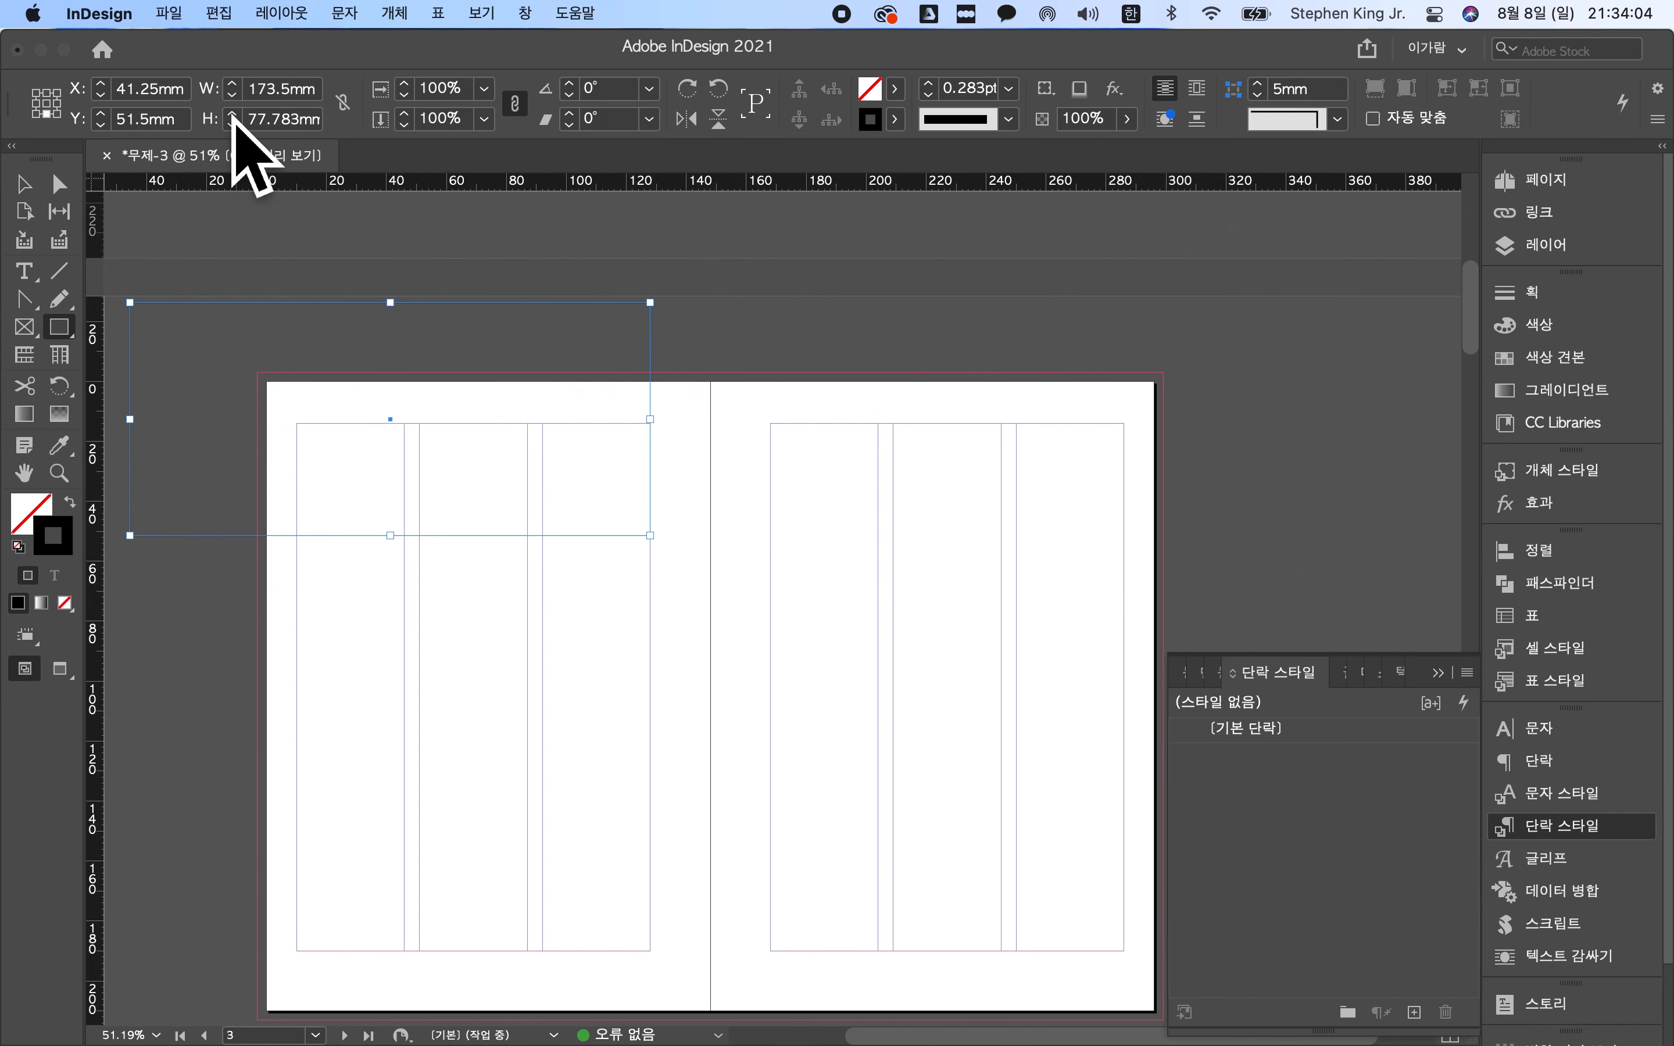
pyautogui.click(28, 212)
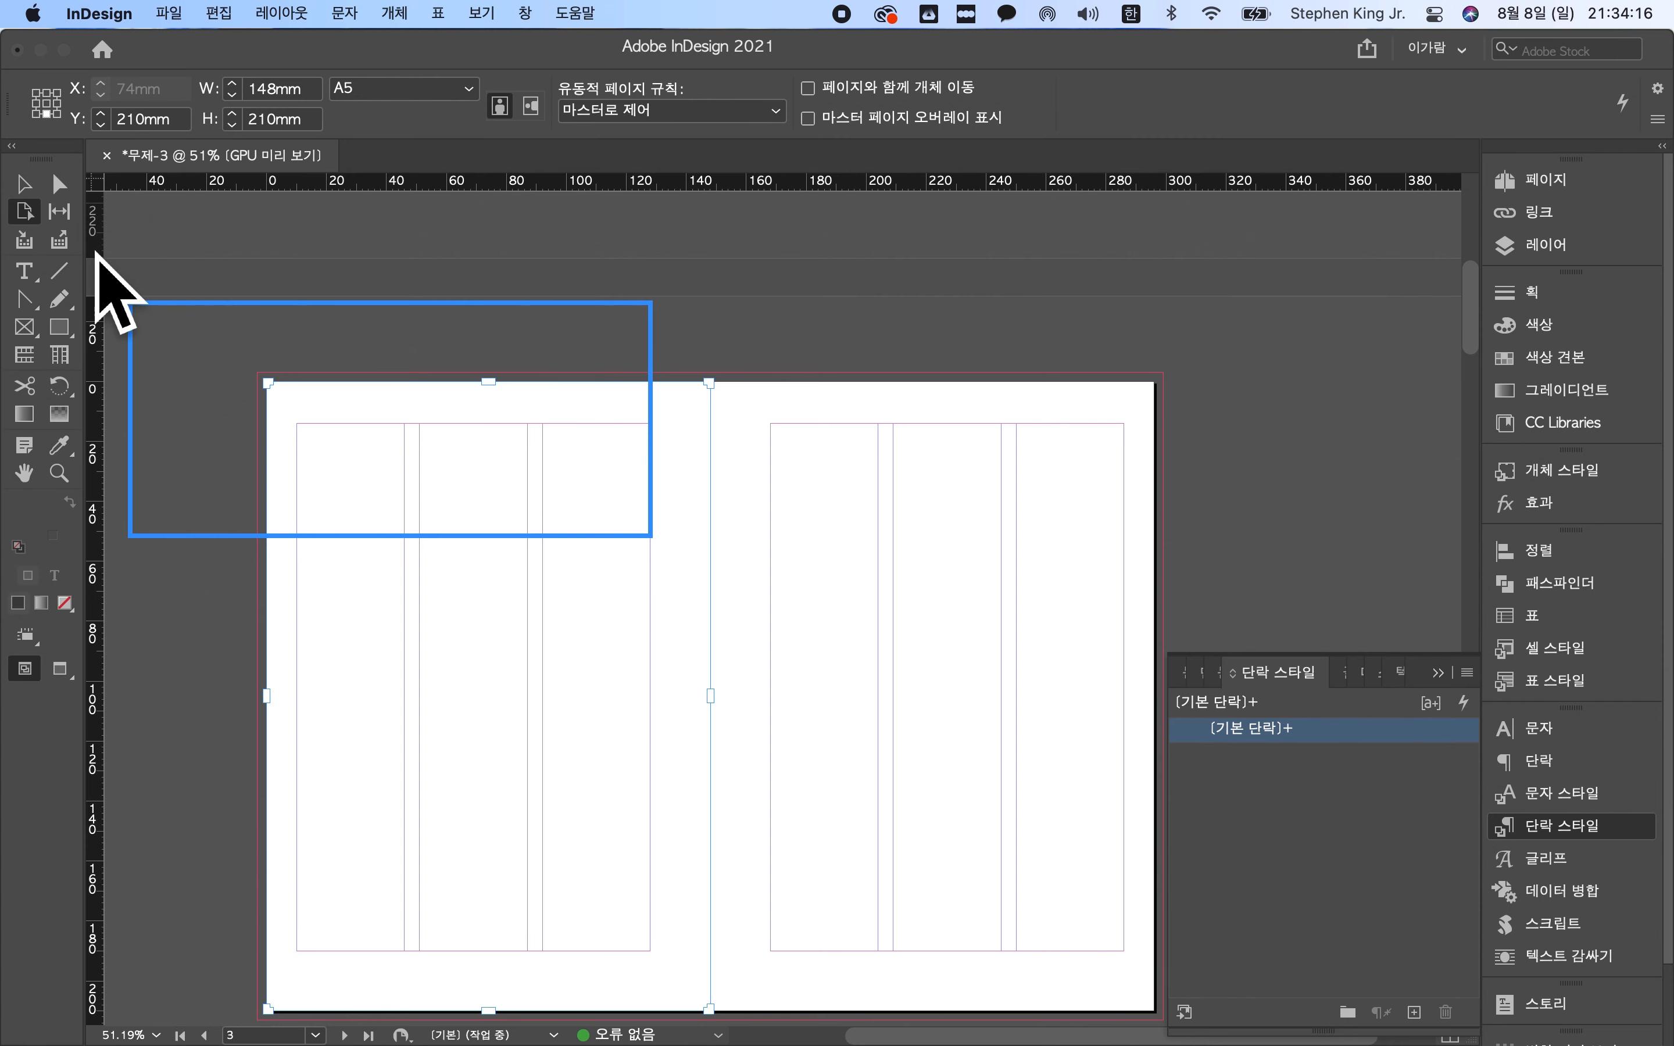
pyautogui.click(141, 11)
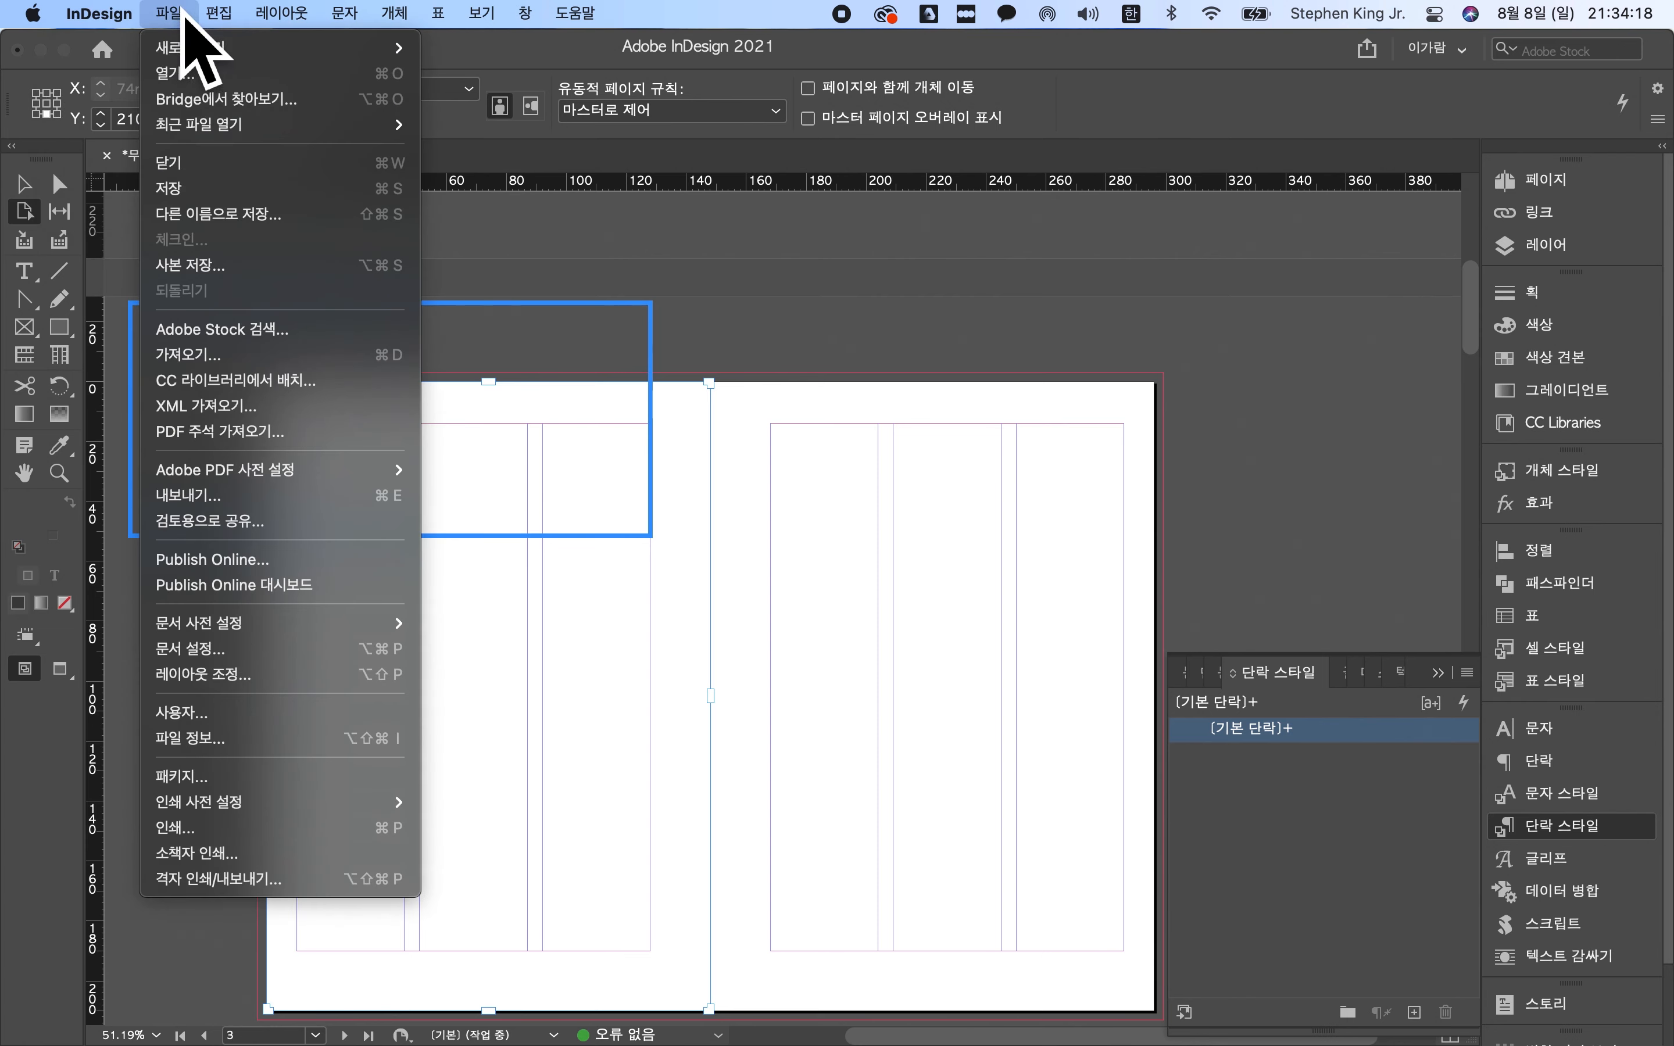
pyautogui.click(186, 8)
pyautogui.click(193, 19)
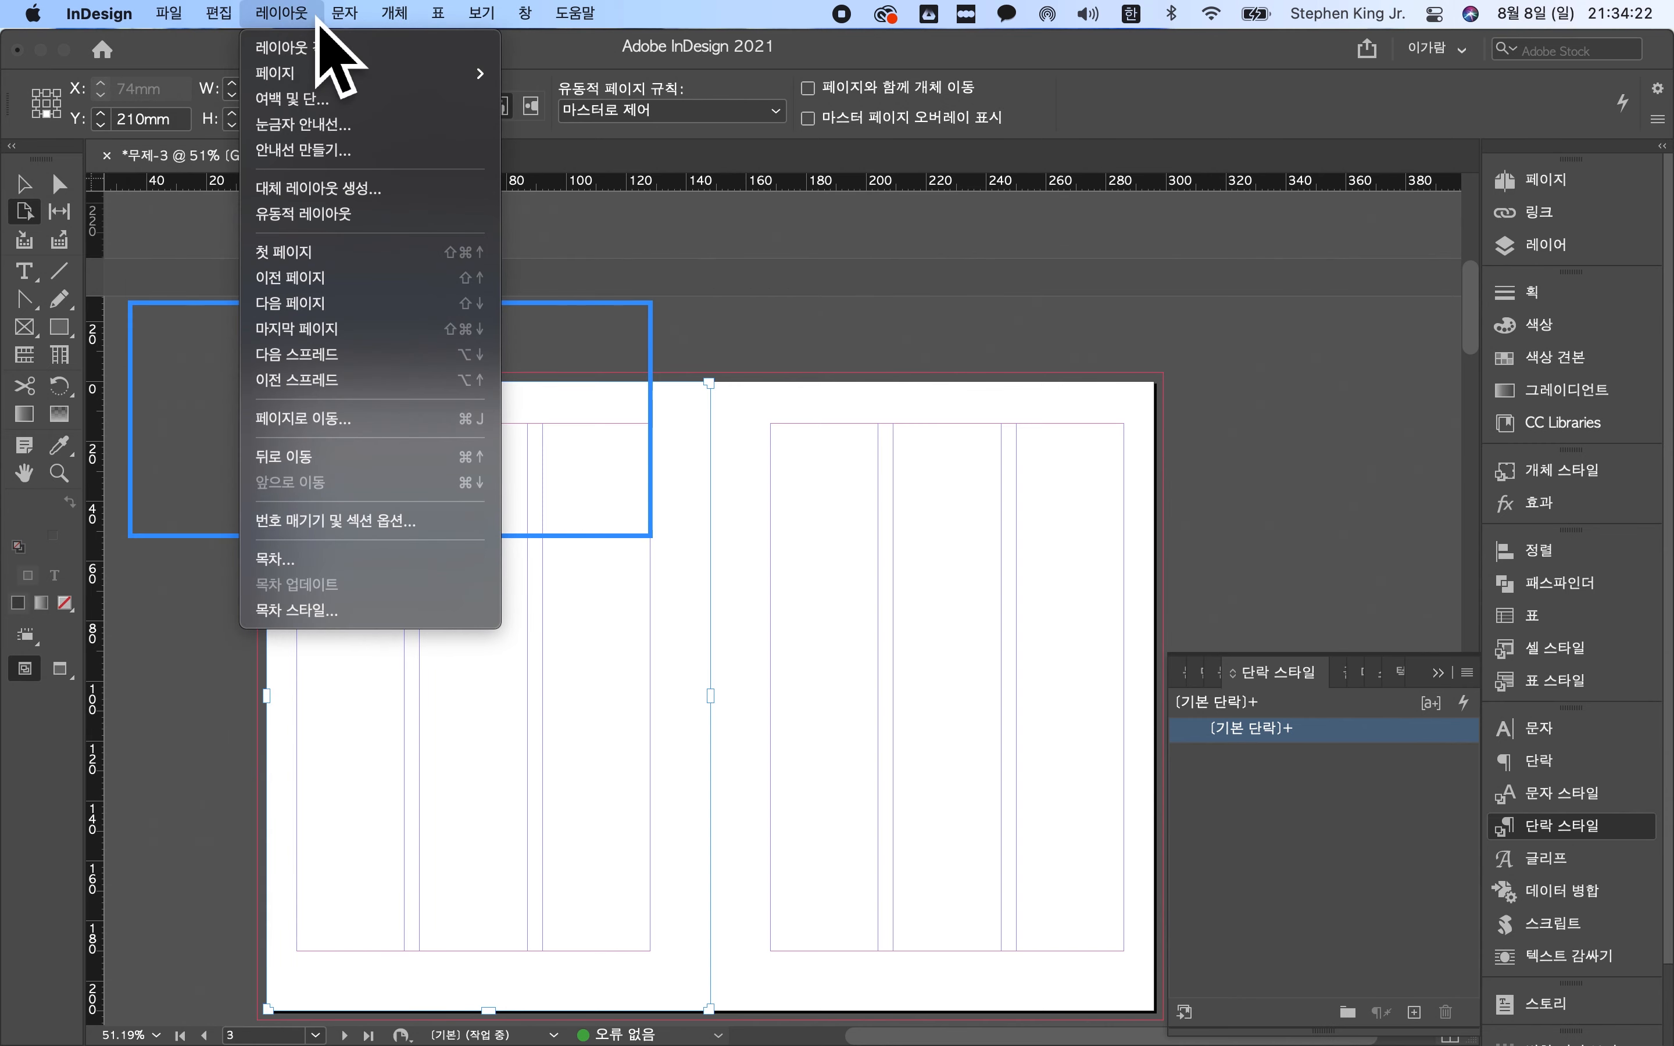
pyautogui.moveTo(254, 18)
pyautogui.moveTo(499, 26)
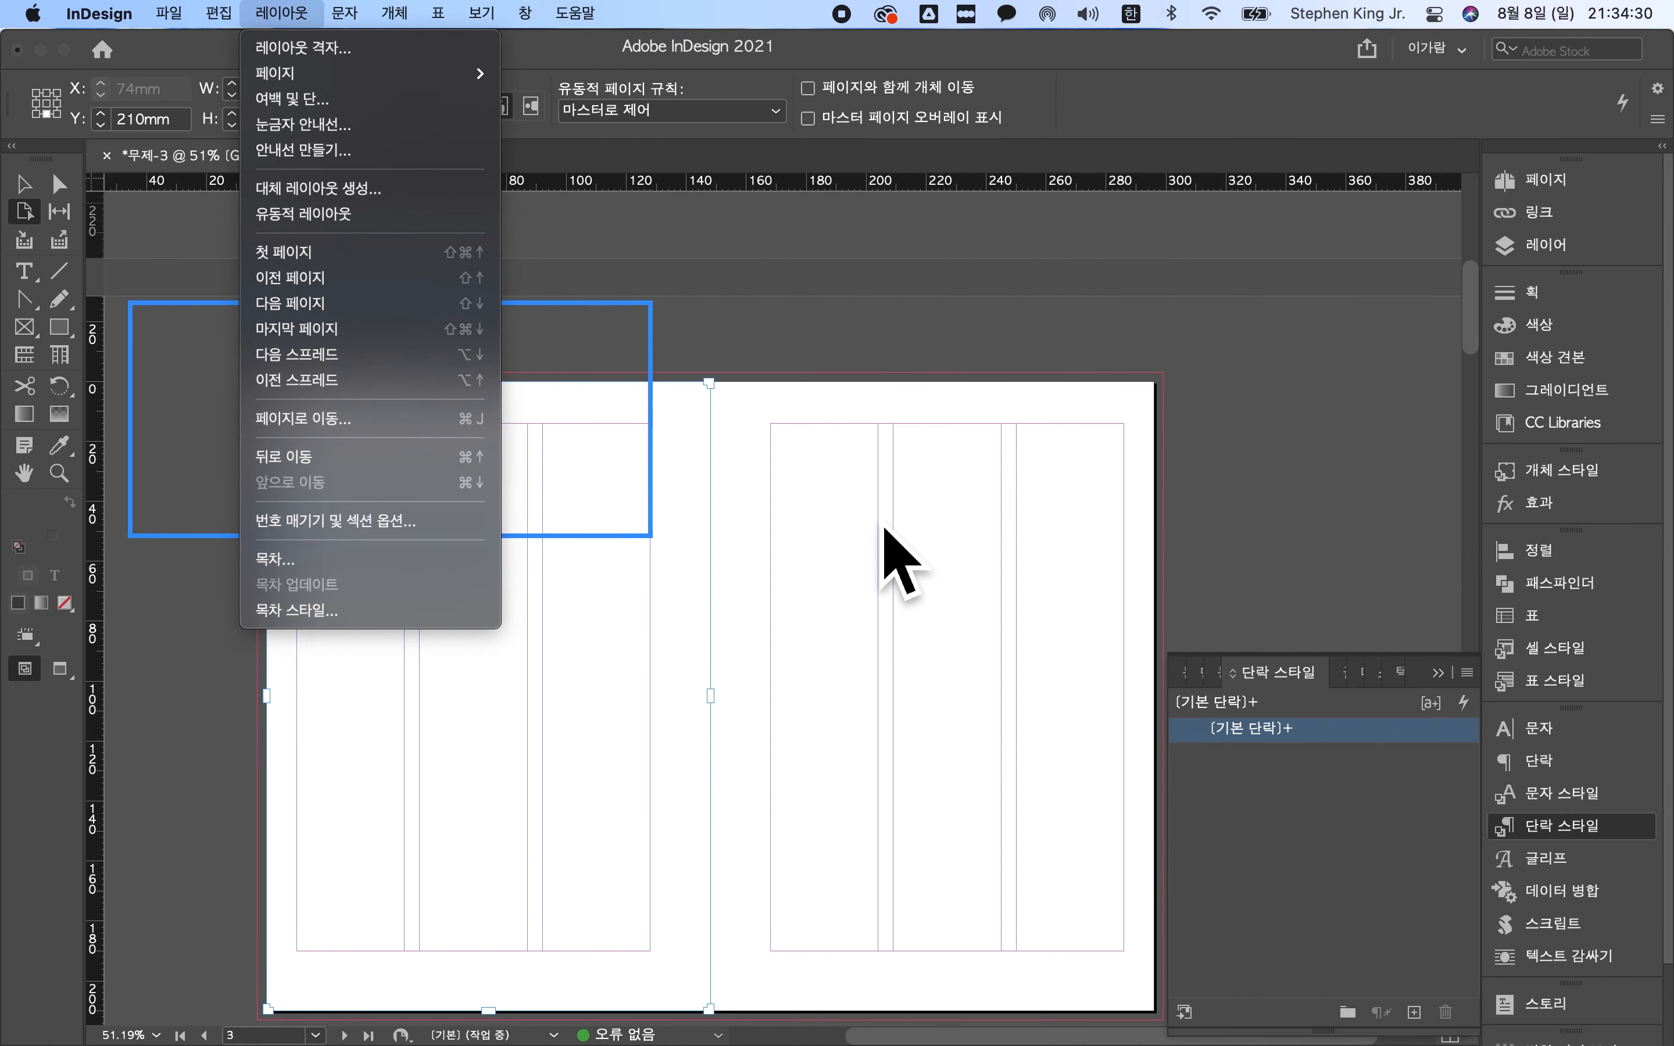
pyautogui.click(564, 477)
pyautogui.click(346, 14)
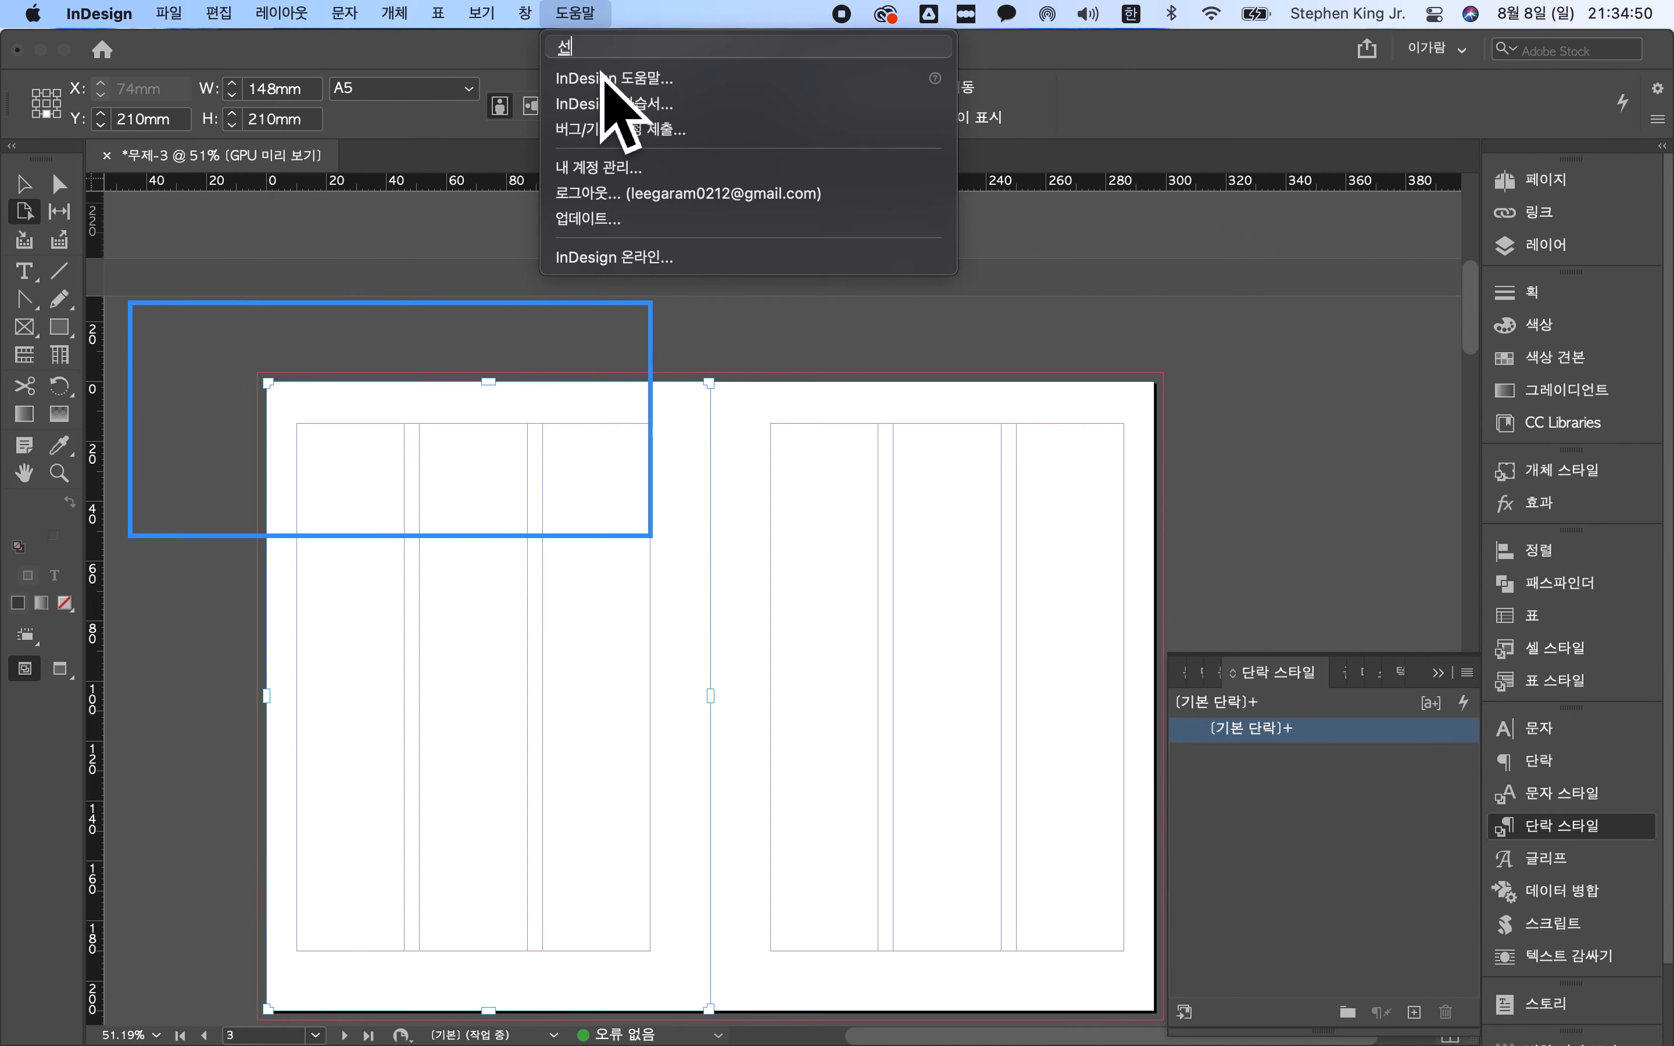
# - Search the help for 선택 and look for the location of a matching command
pyautogui.write('ㅐ')
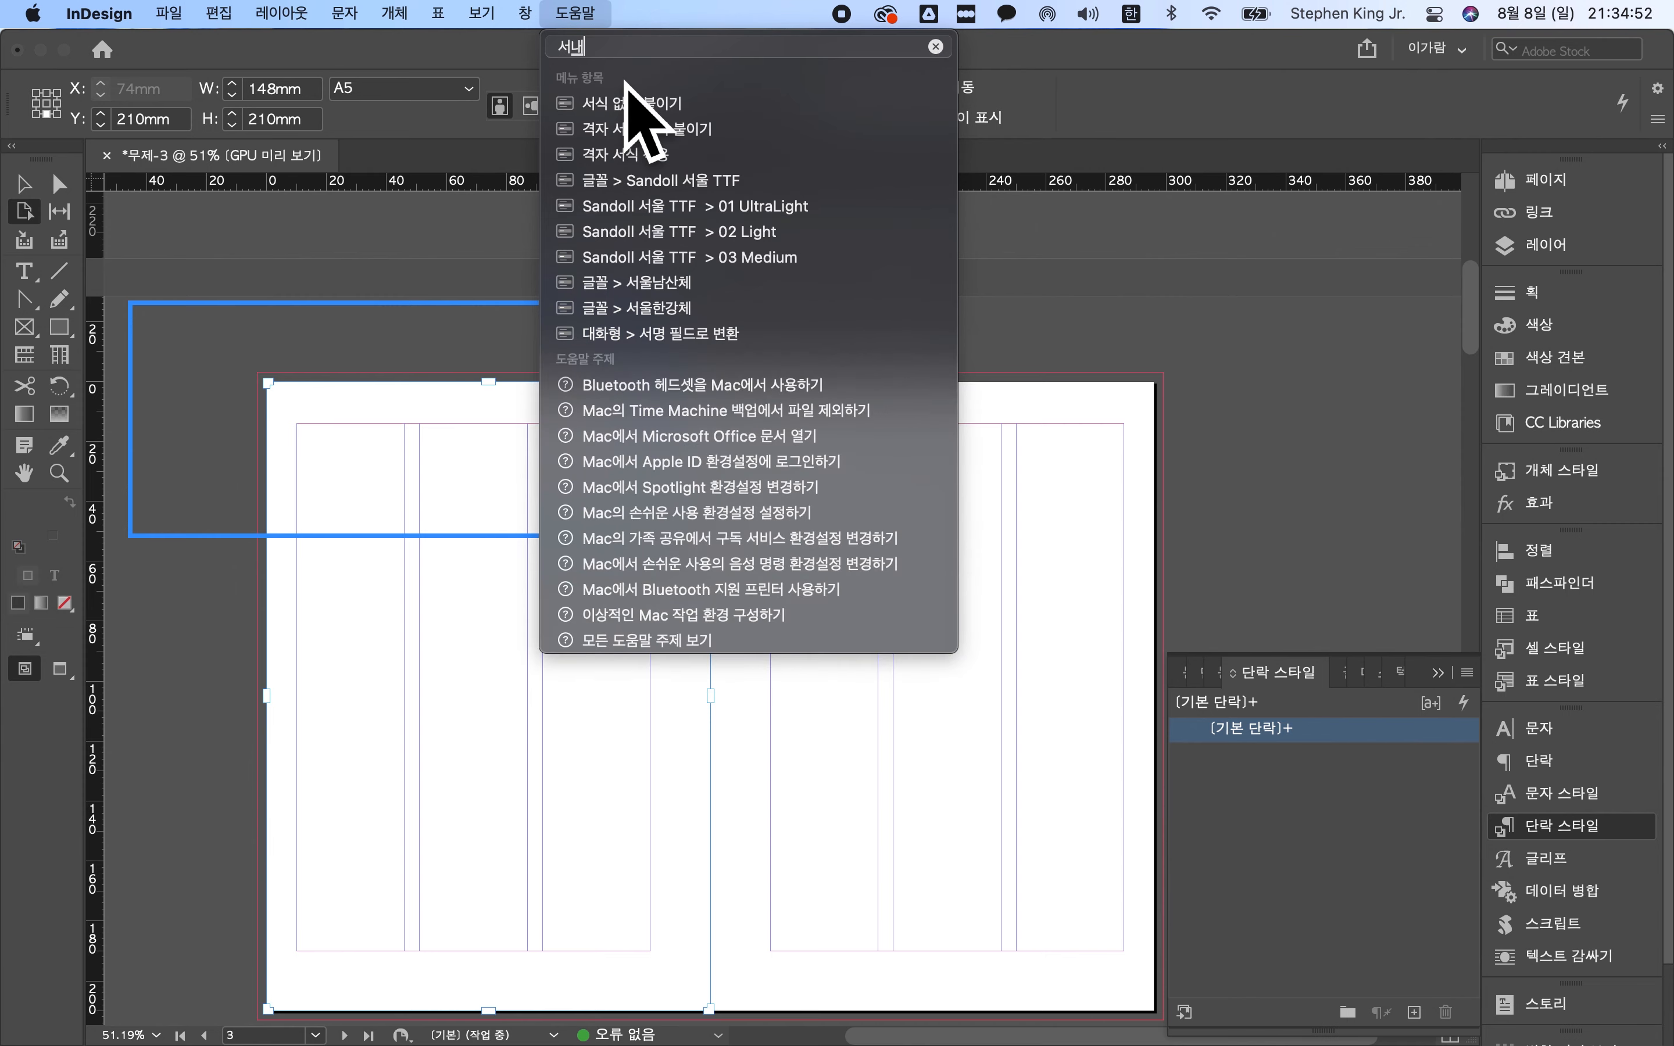
pyautogui.press('BackSpace')
pyautogui.press('BackSpace')
pyautogui.press('BackSpace')
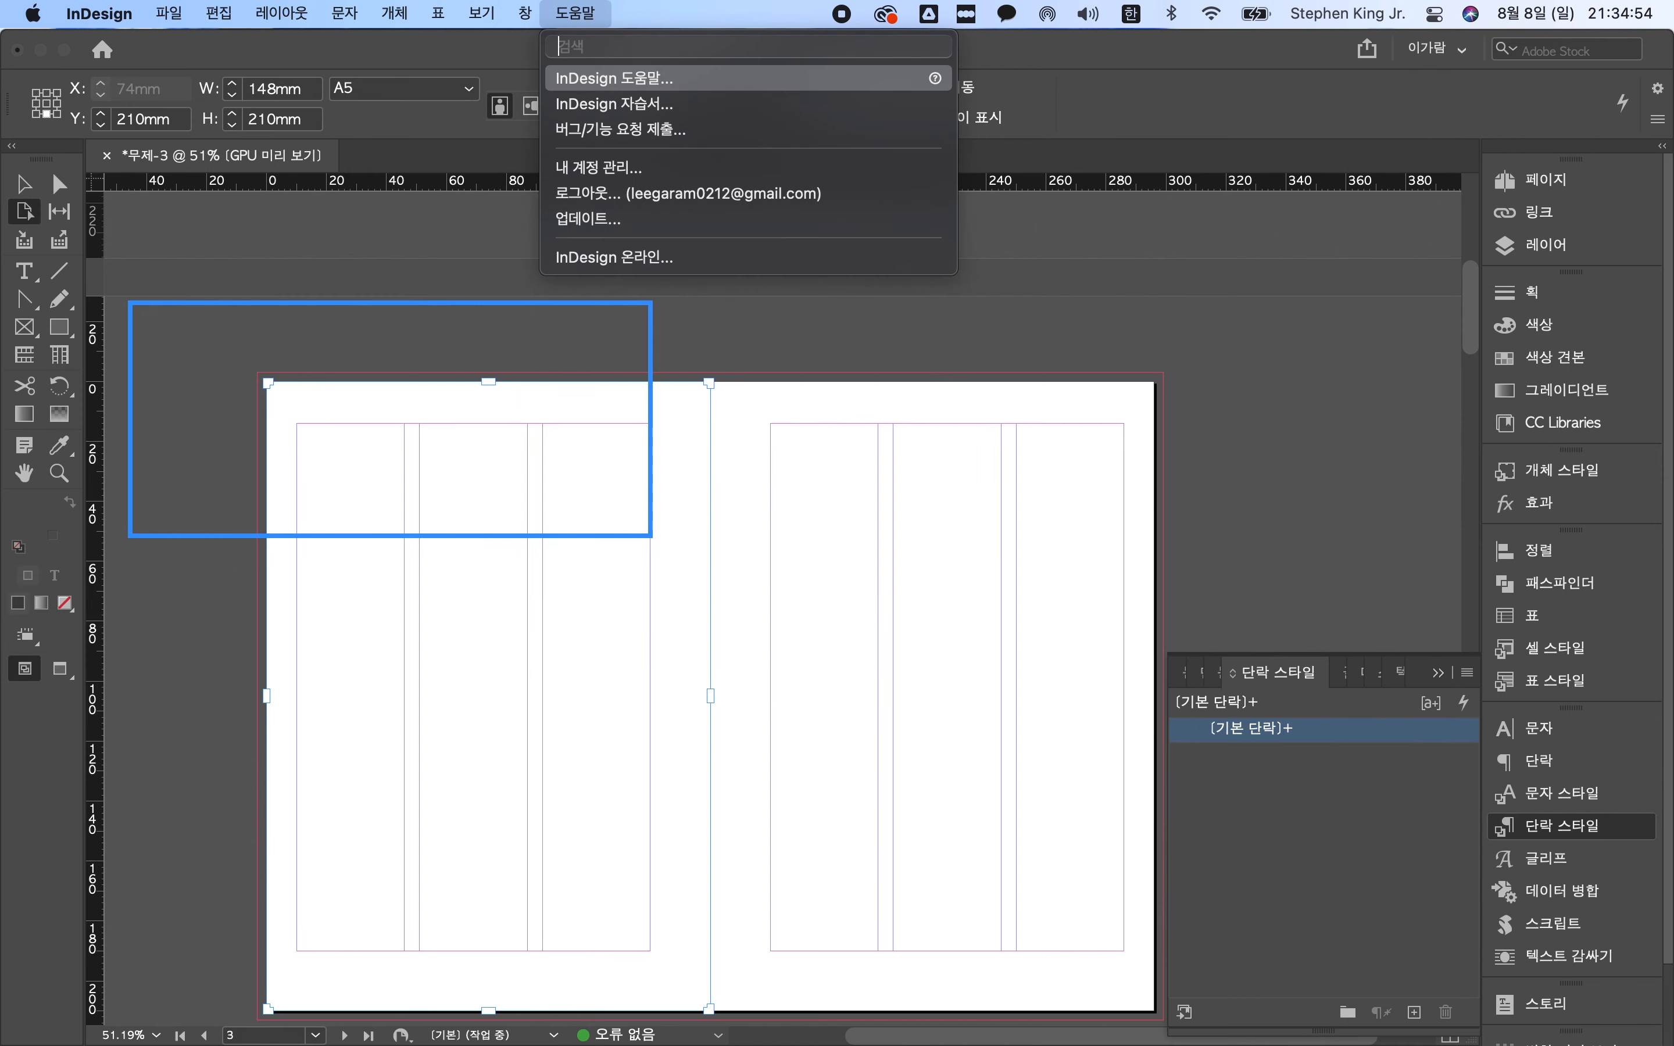
pyautogui.write('선ㅌㅐㄱ')
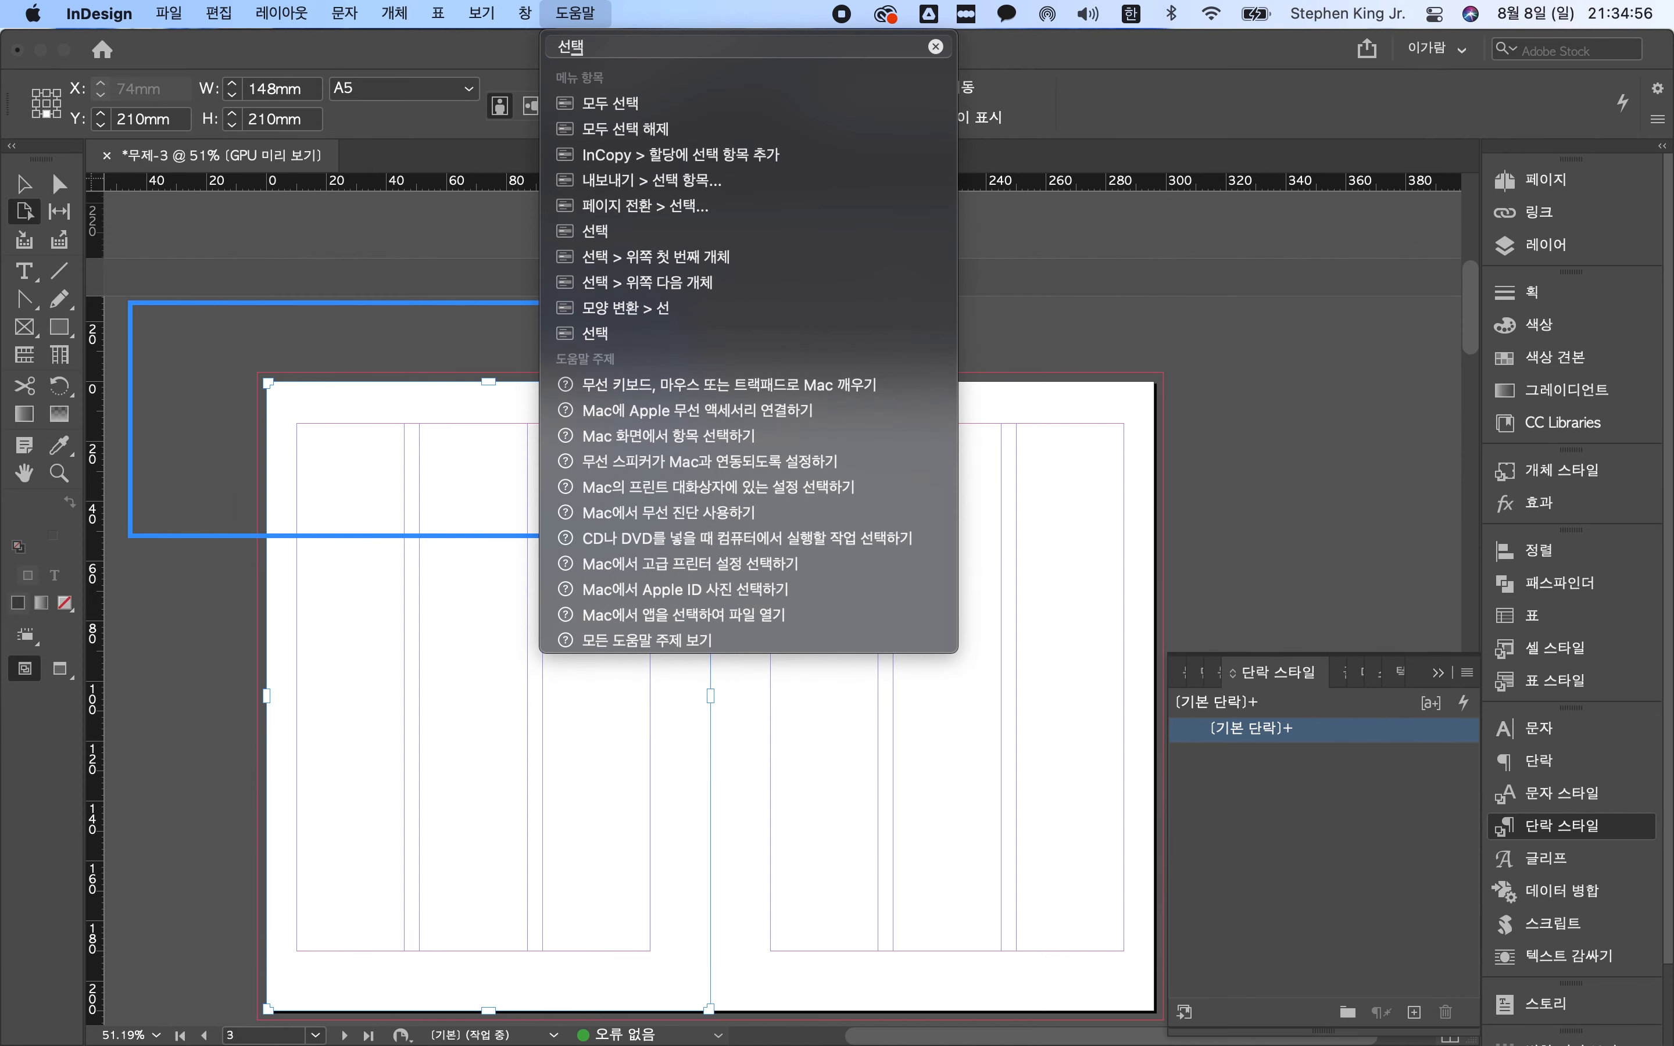
pyautogui.moveTo(669, 110)
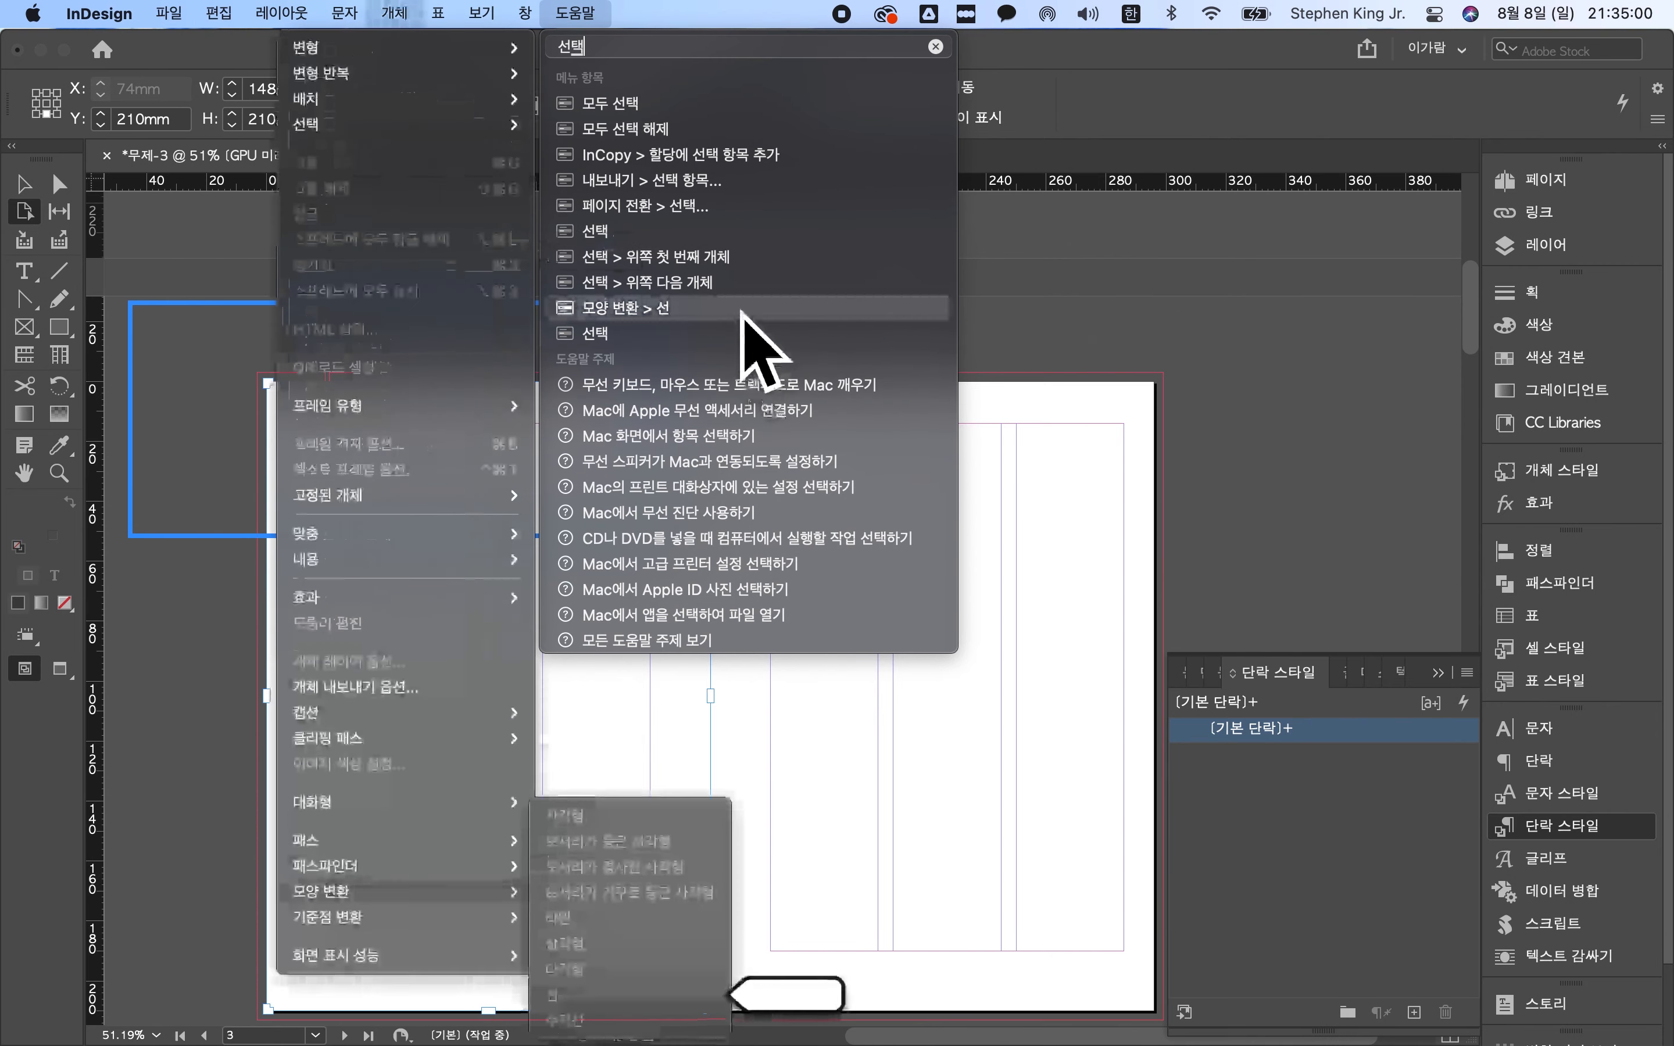
# - Locate further 선택 matches, including 모두 선택 해제 and 모두 선택, among the program's commands and clear the help search
pyautogui.moveTo(746, 292)
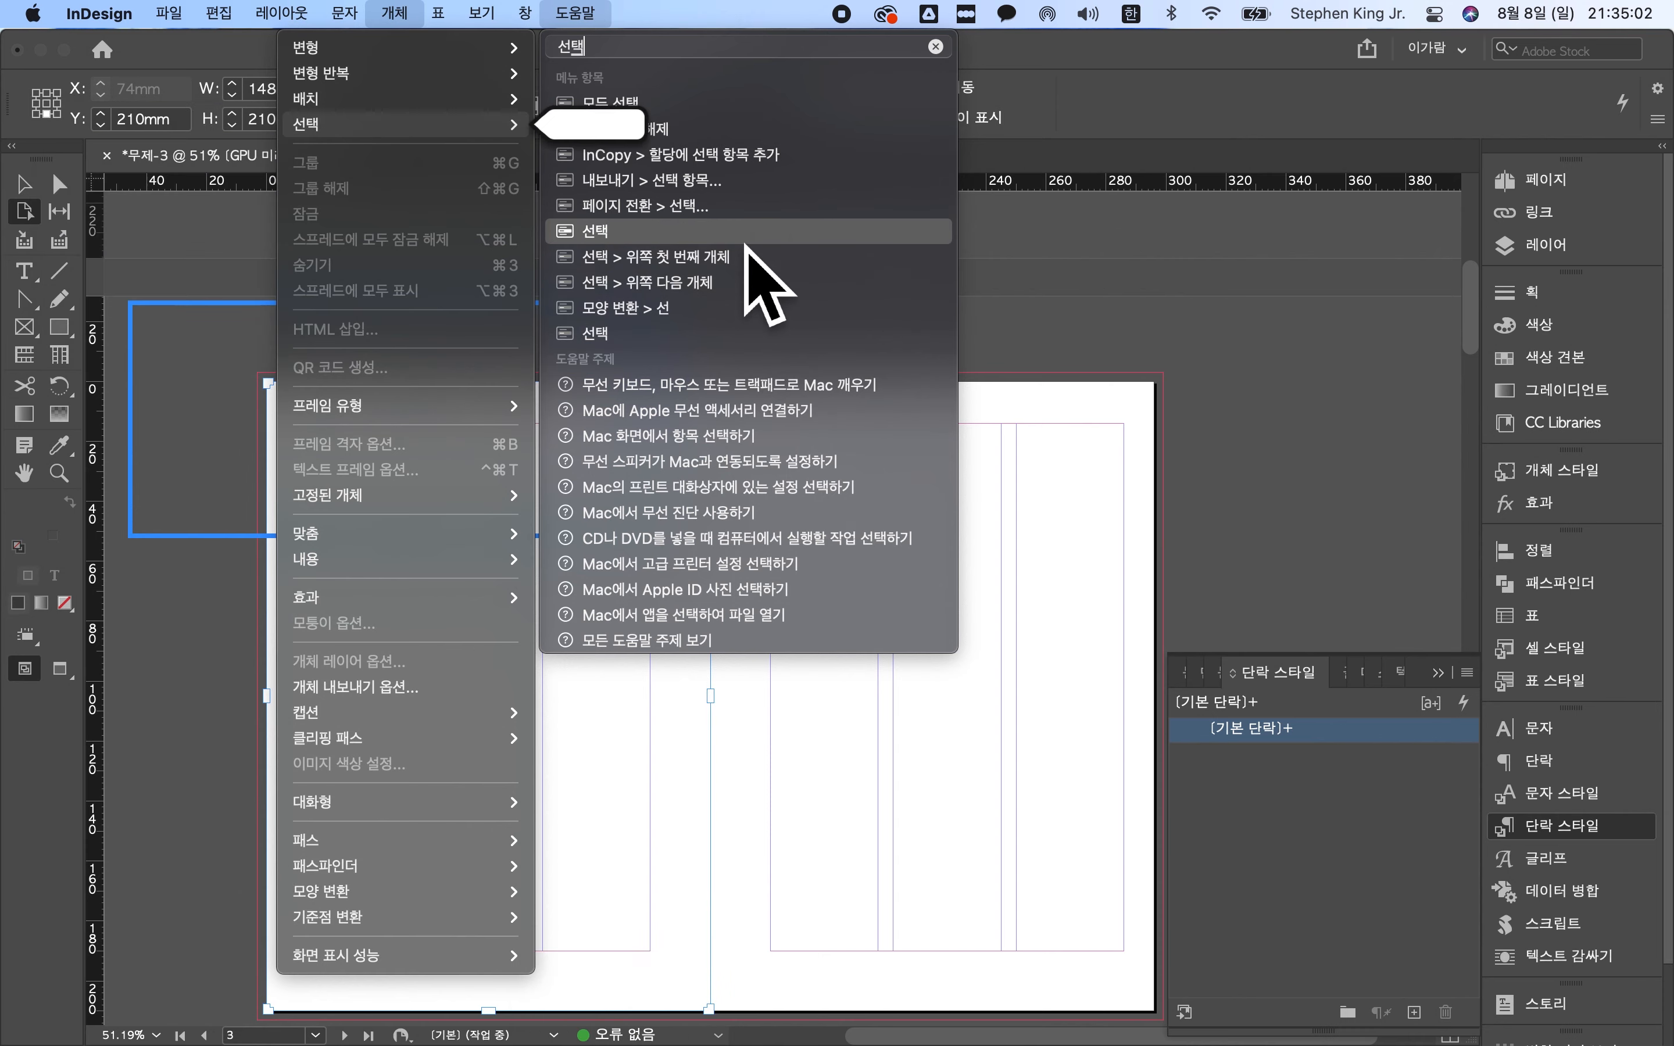
pyautogui.moveTo(732, 151)
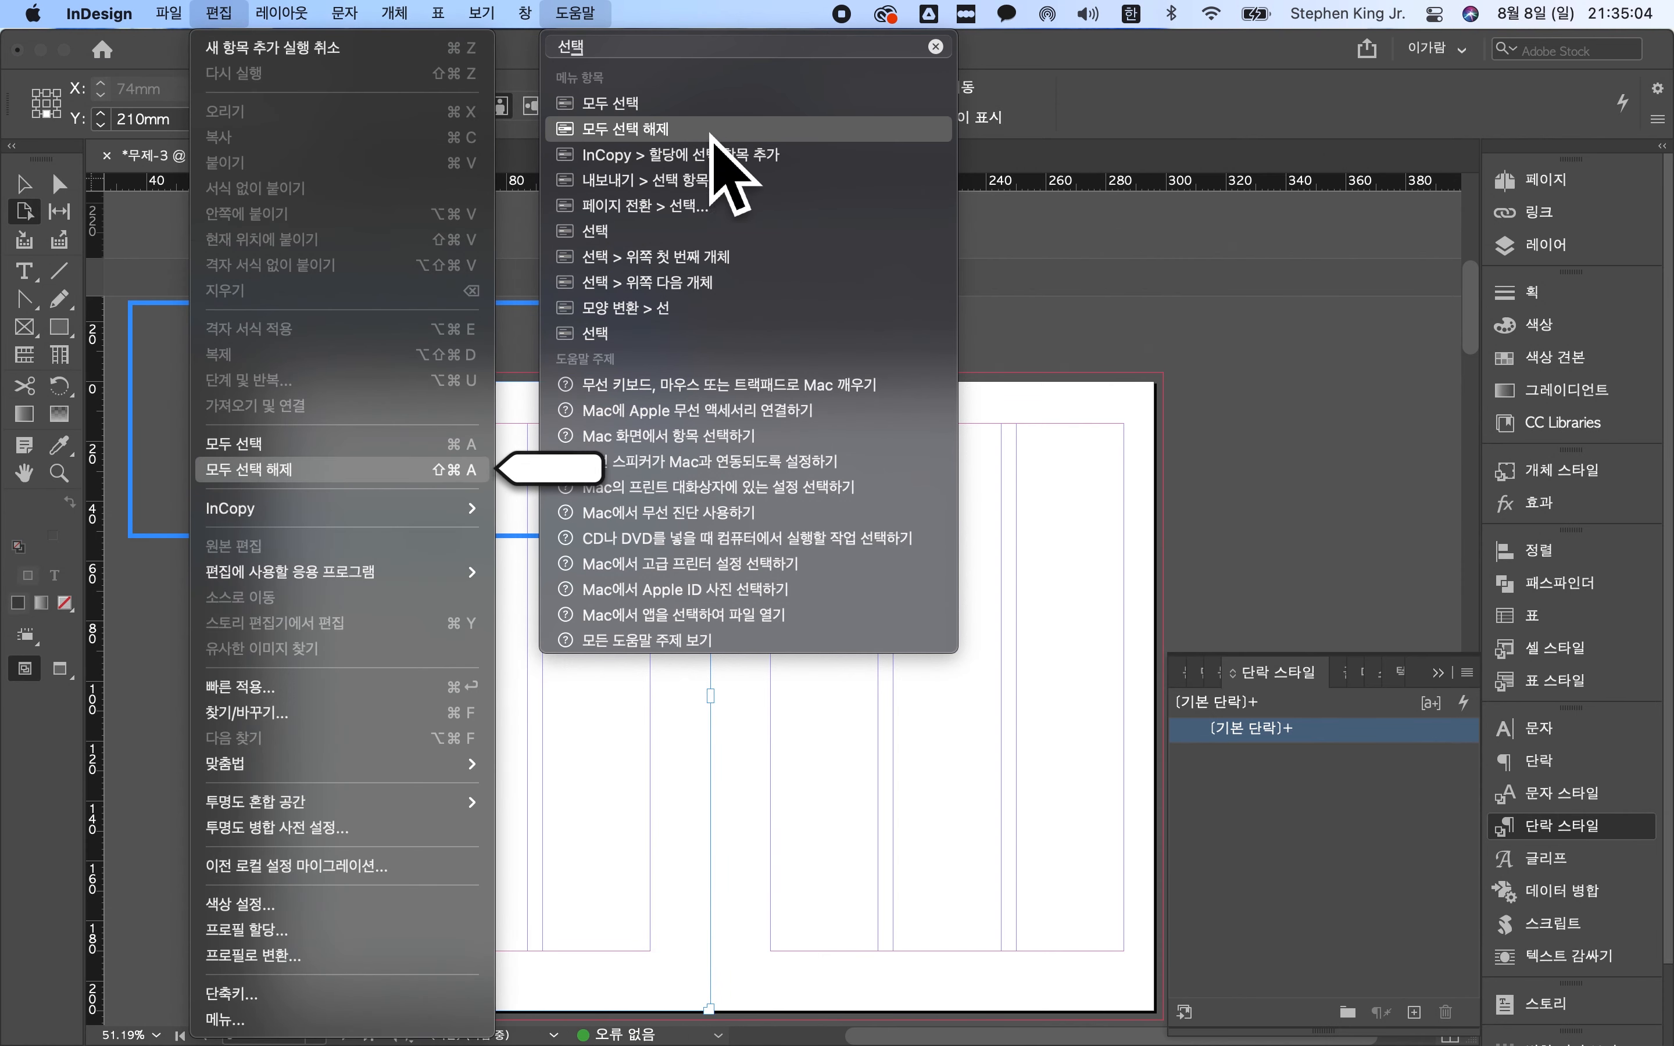
pyautogui.click(976, 15)
pyautogui.click(525, 13)
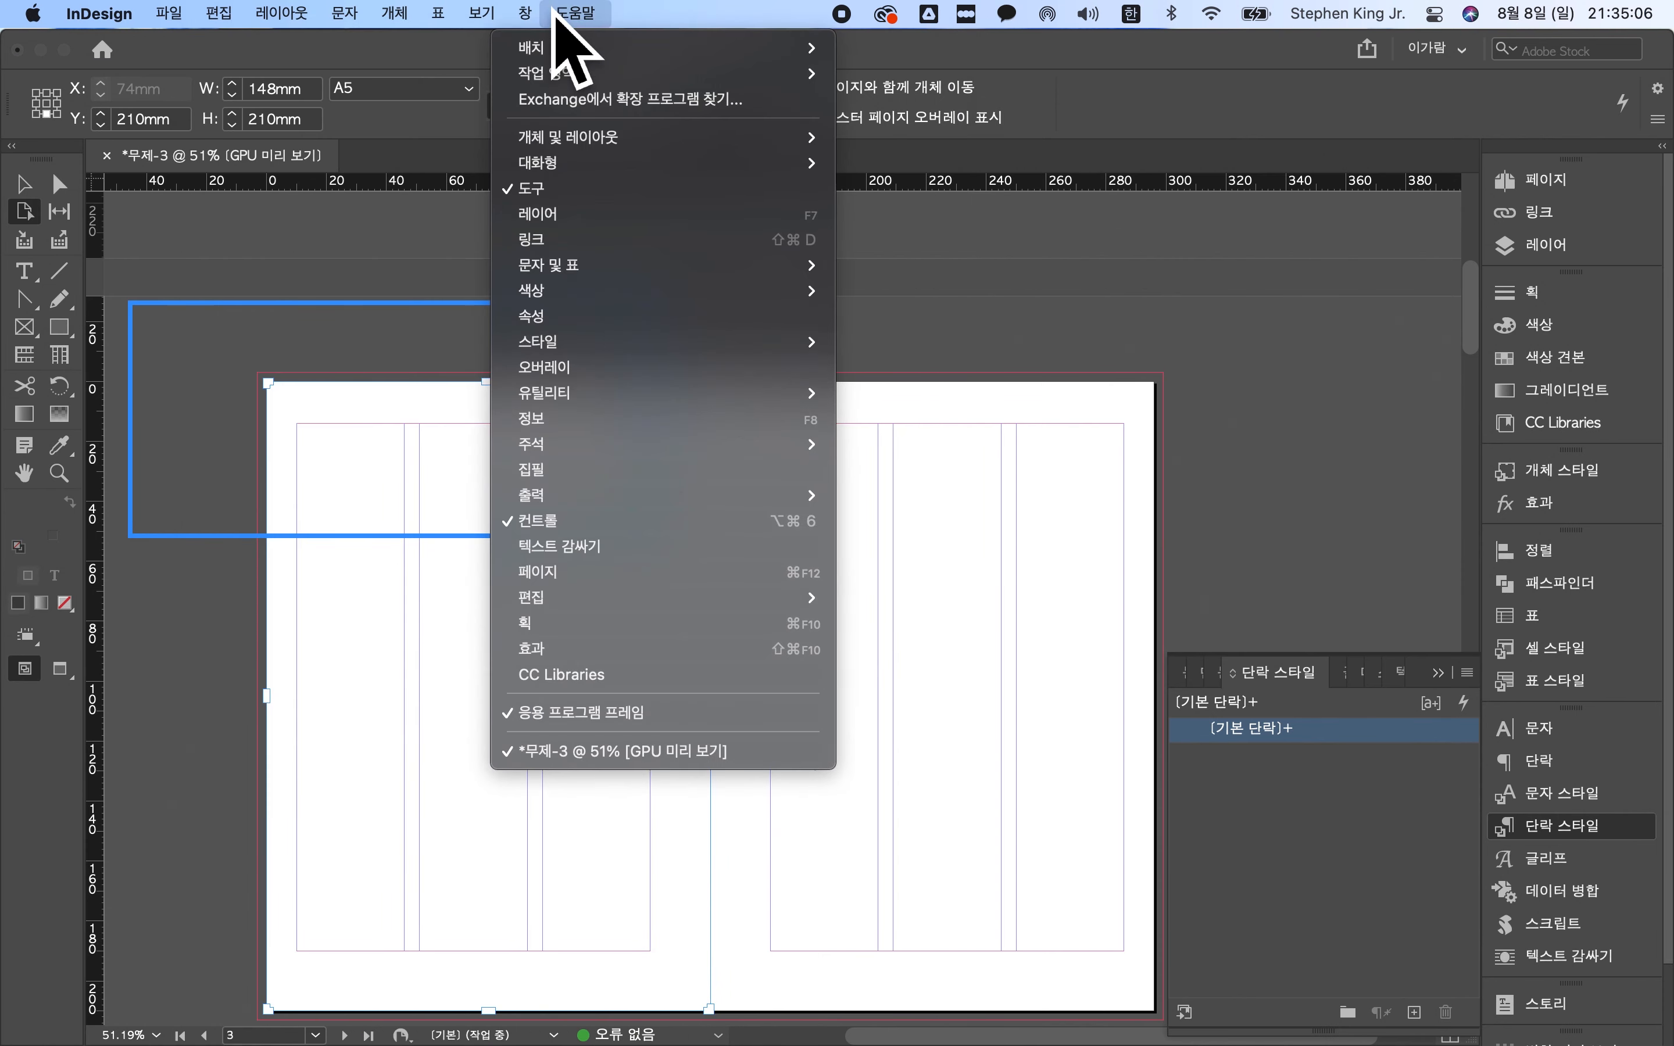
pyautogui.moveTo(575, 14)
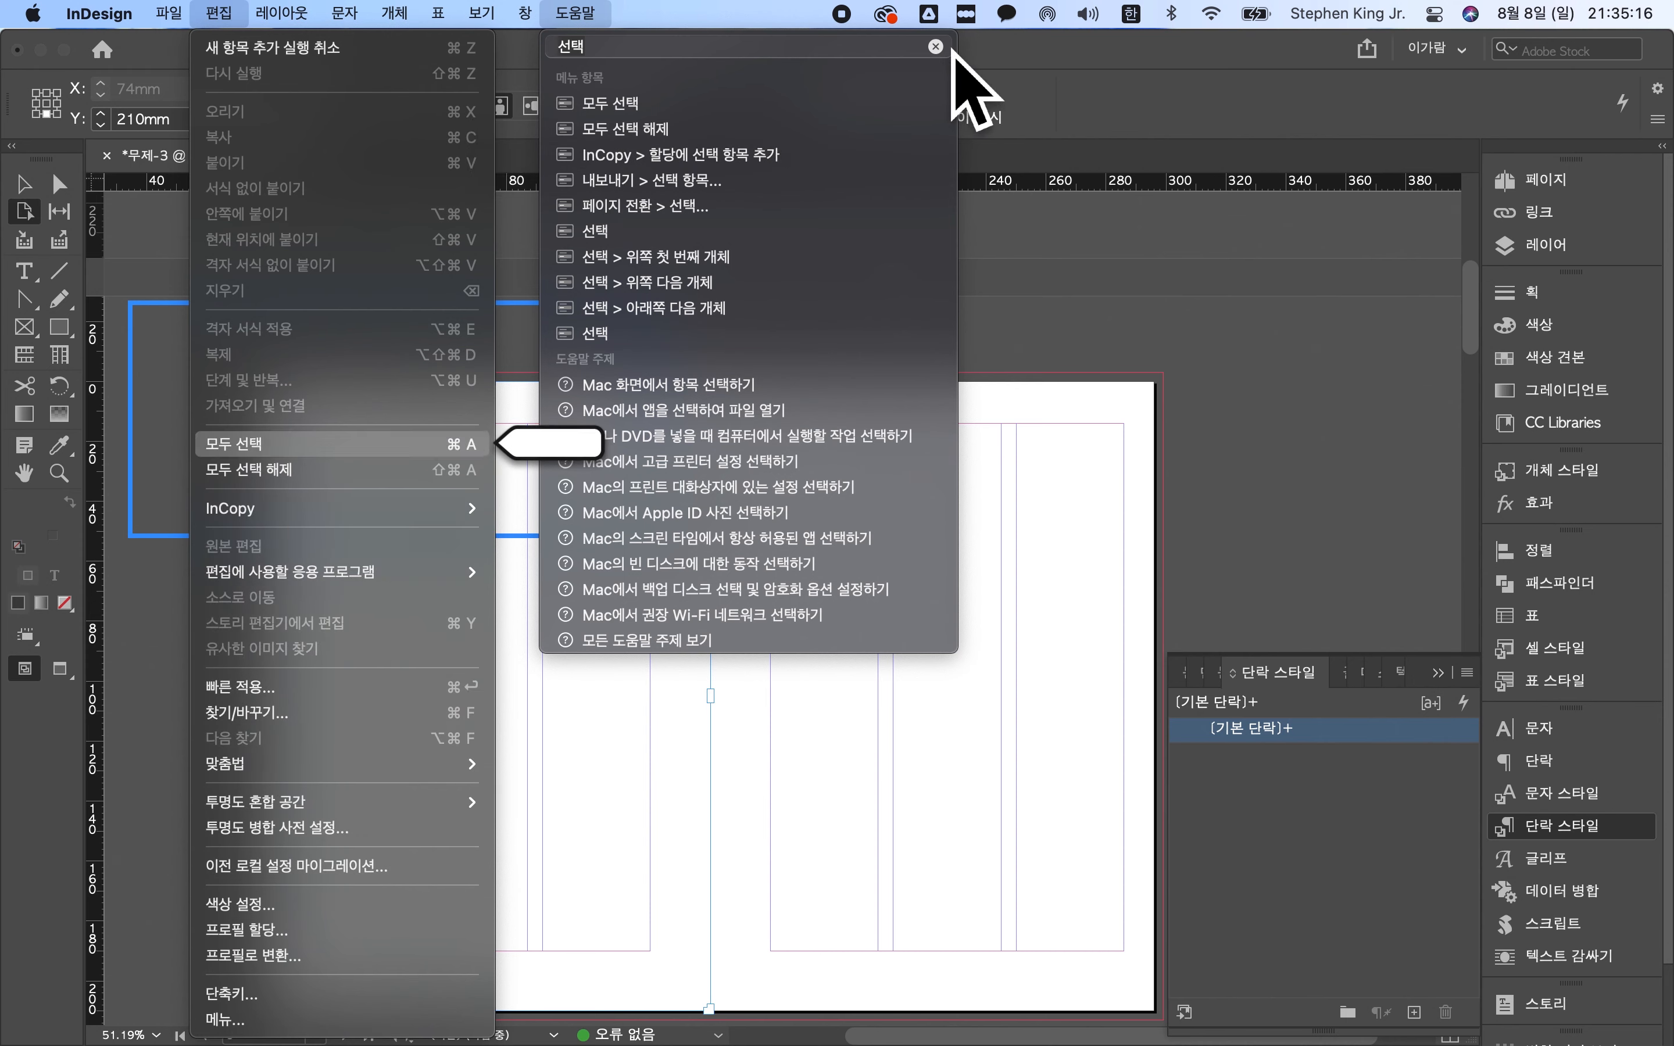
pyautogui.click(935, 47)
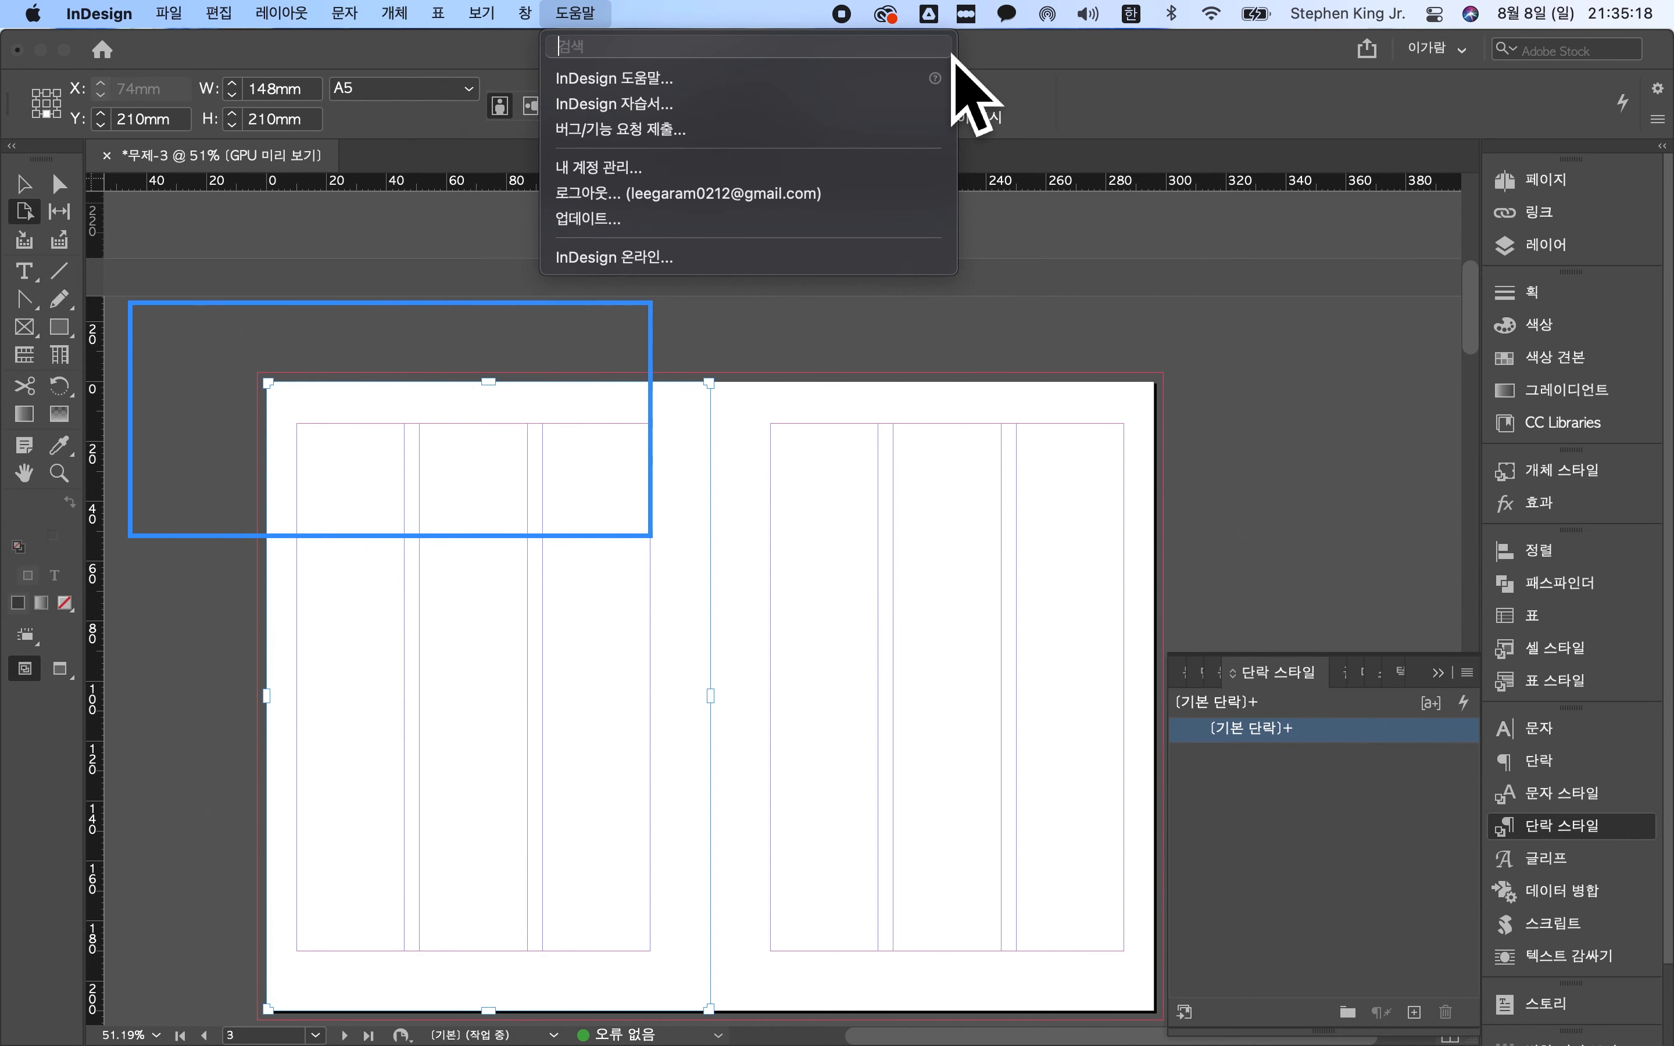
pyautogui.click(794, 332)
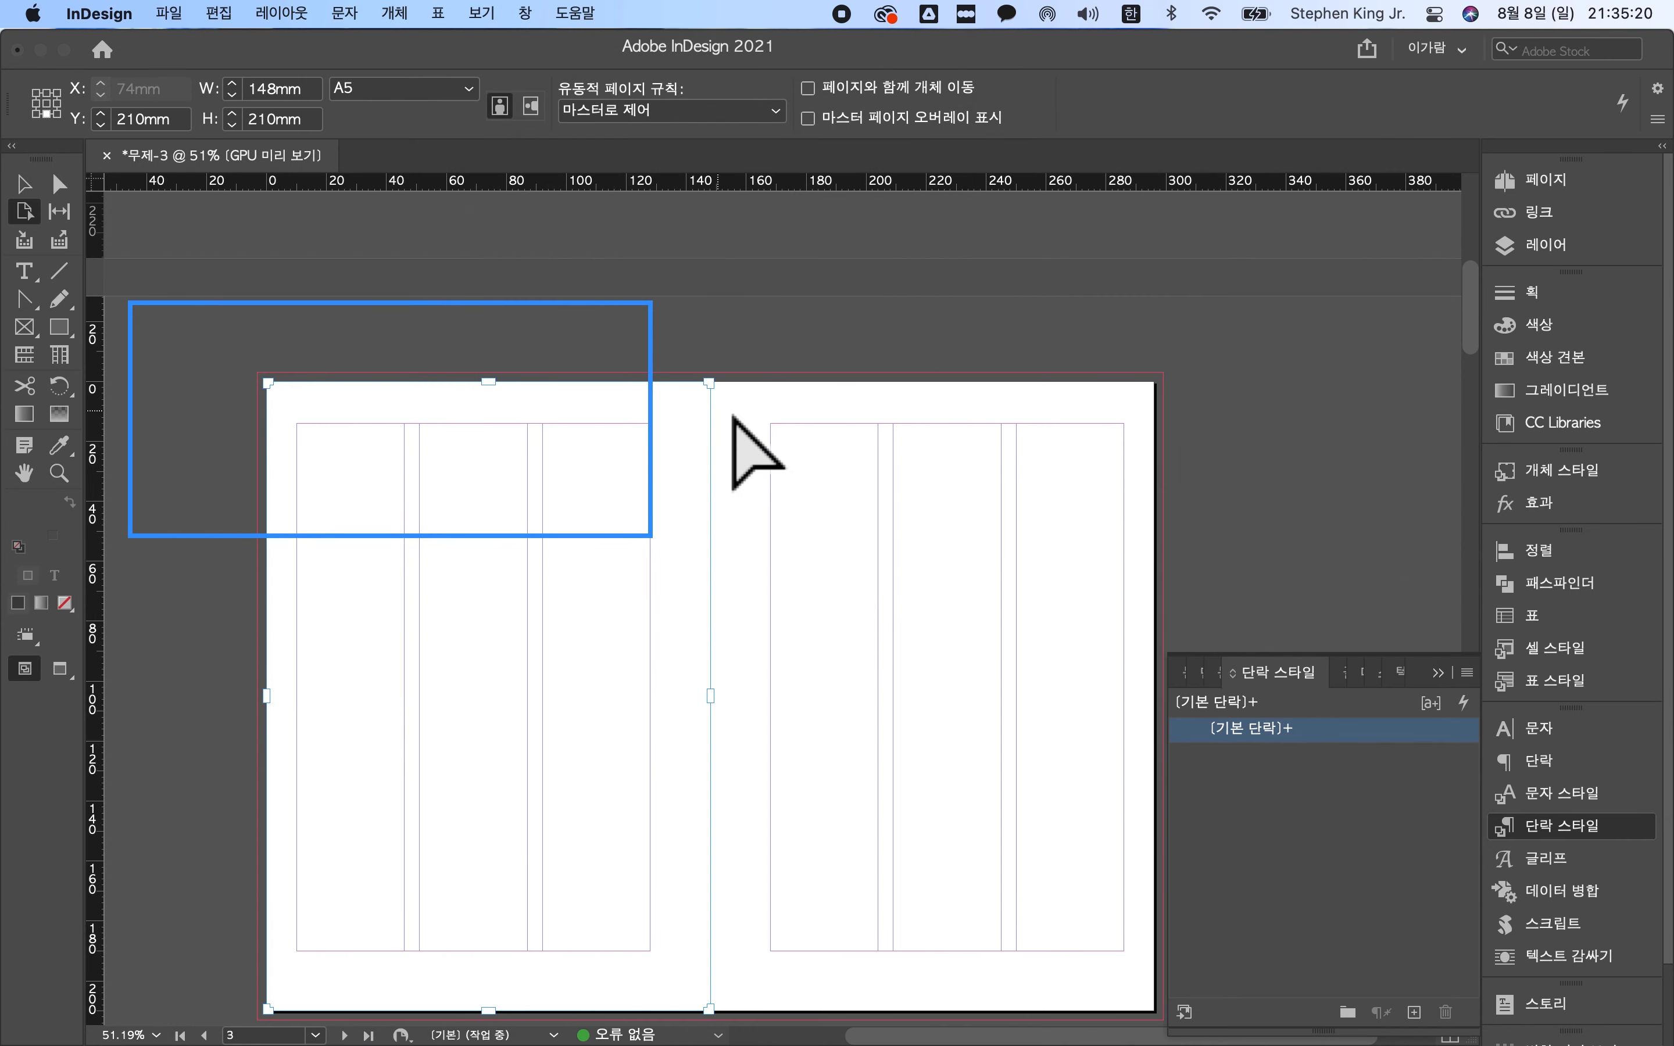
# - Delete the blue rectangle over the upper part of page 2 and its pasteboard with the Selection tool
pyautogui.press('v')
pyautogui.moveTo(903, 502); pyautogui.dragTo(299, 210)
pyautogui.press('Delete')
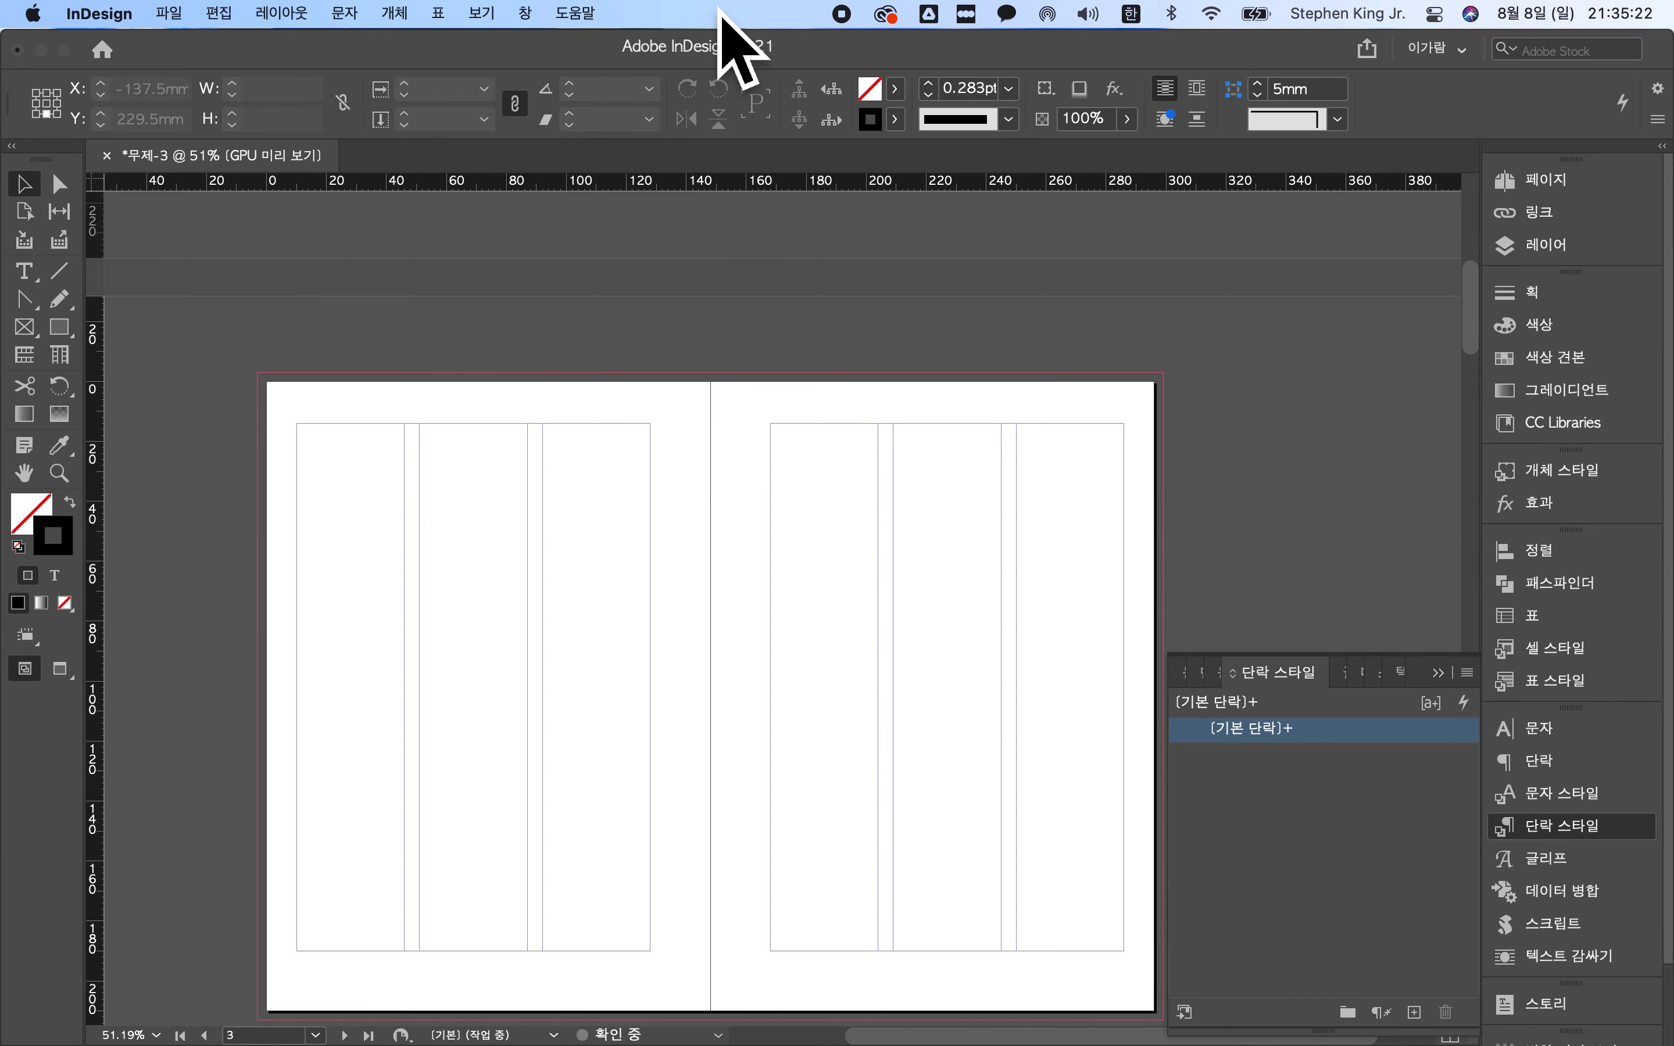
pyautogui.click(571, 10)
pyautogui.click(572, 10)
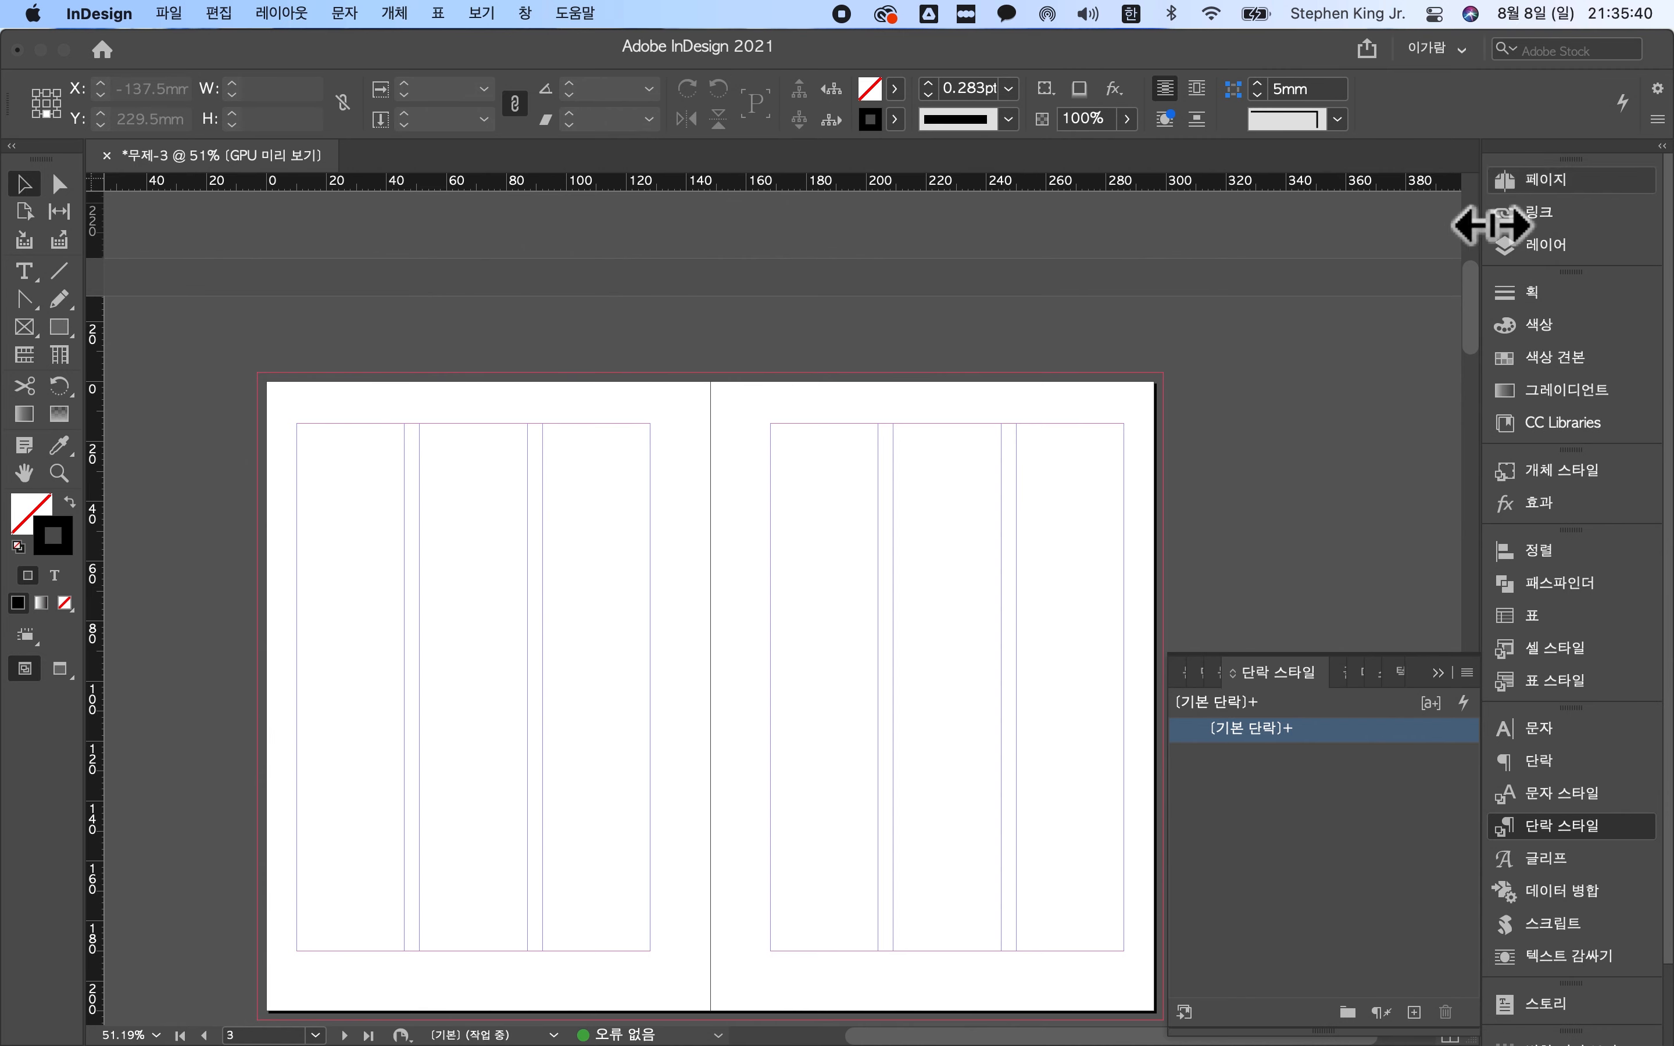
pyautogui.hscroll(3, 1425, 305)
pyautogui.hscroll(-3, 1168, 308)
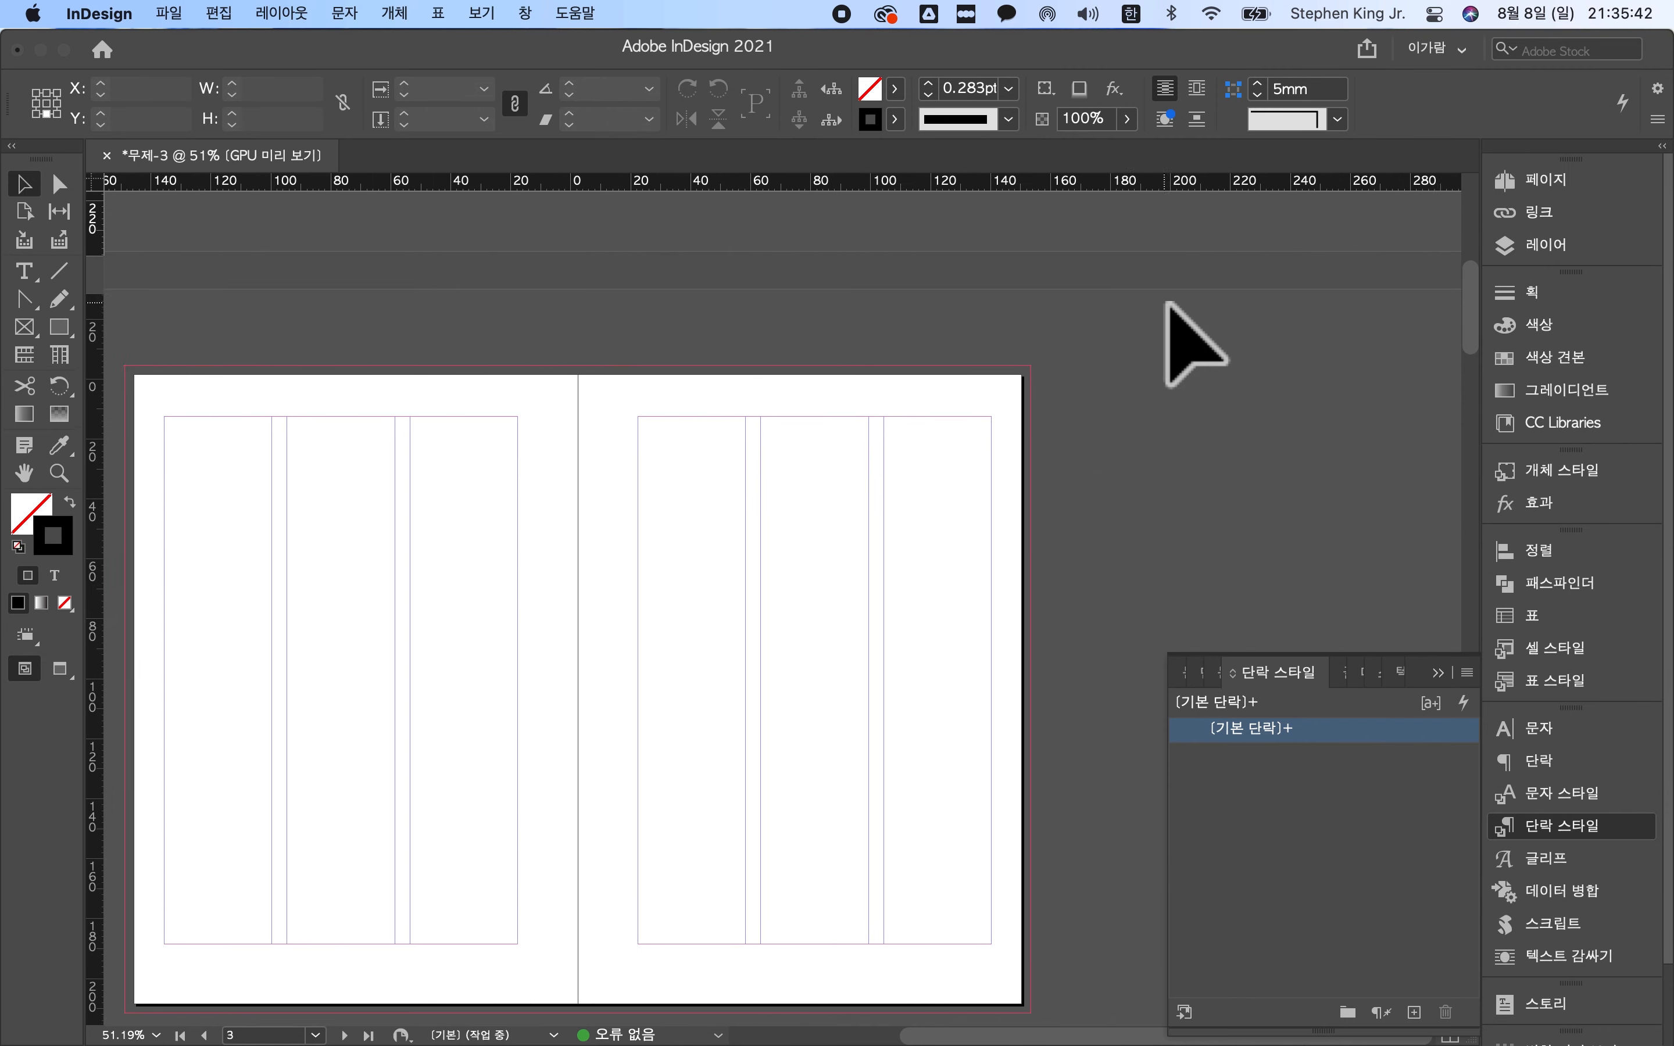
pyautogui.rightClick(1176, 310)
pyautogui.click(1218, 250)
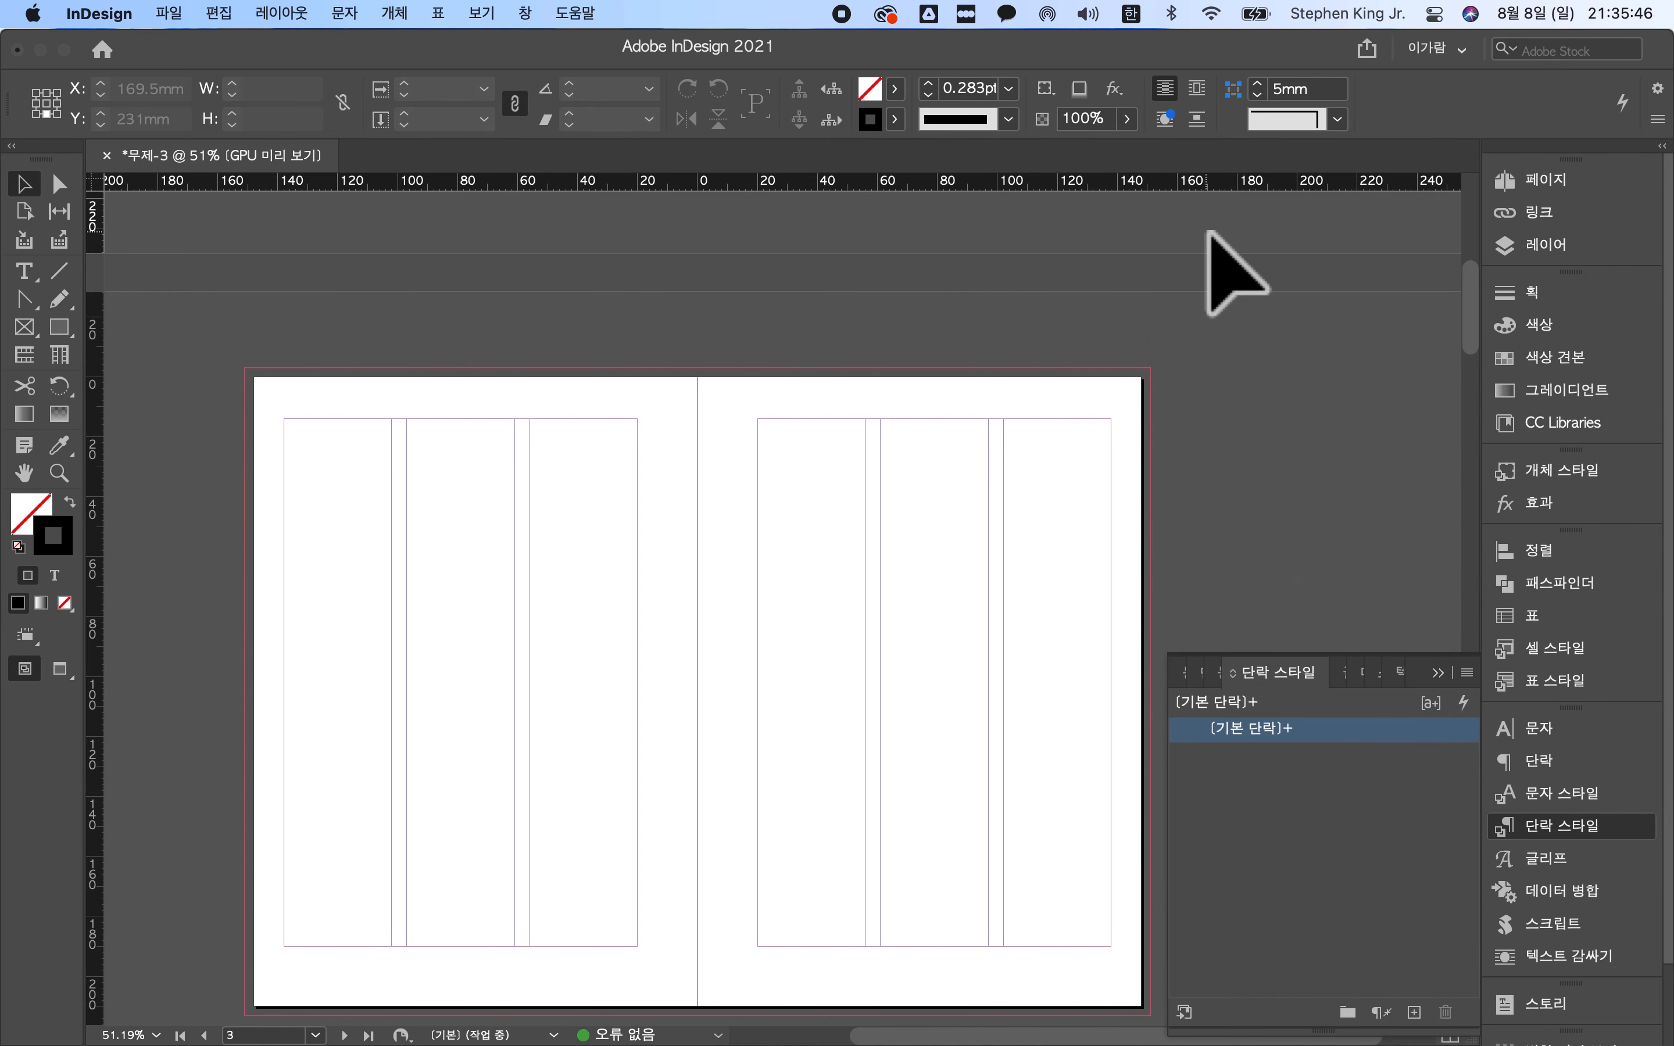
# - Display the document's page overview and examine its master and spreads from page 1 to page 16
pyautogui.click(1529, 182)
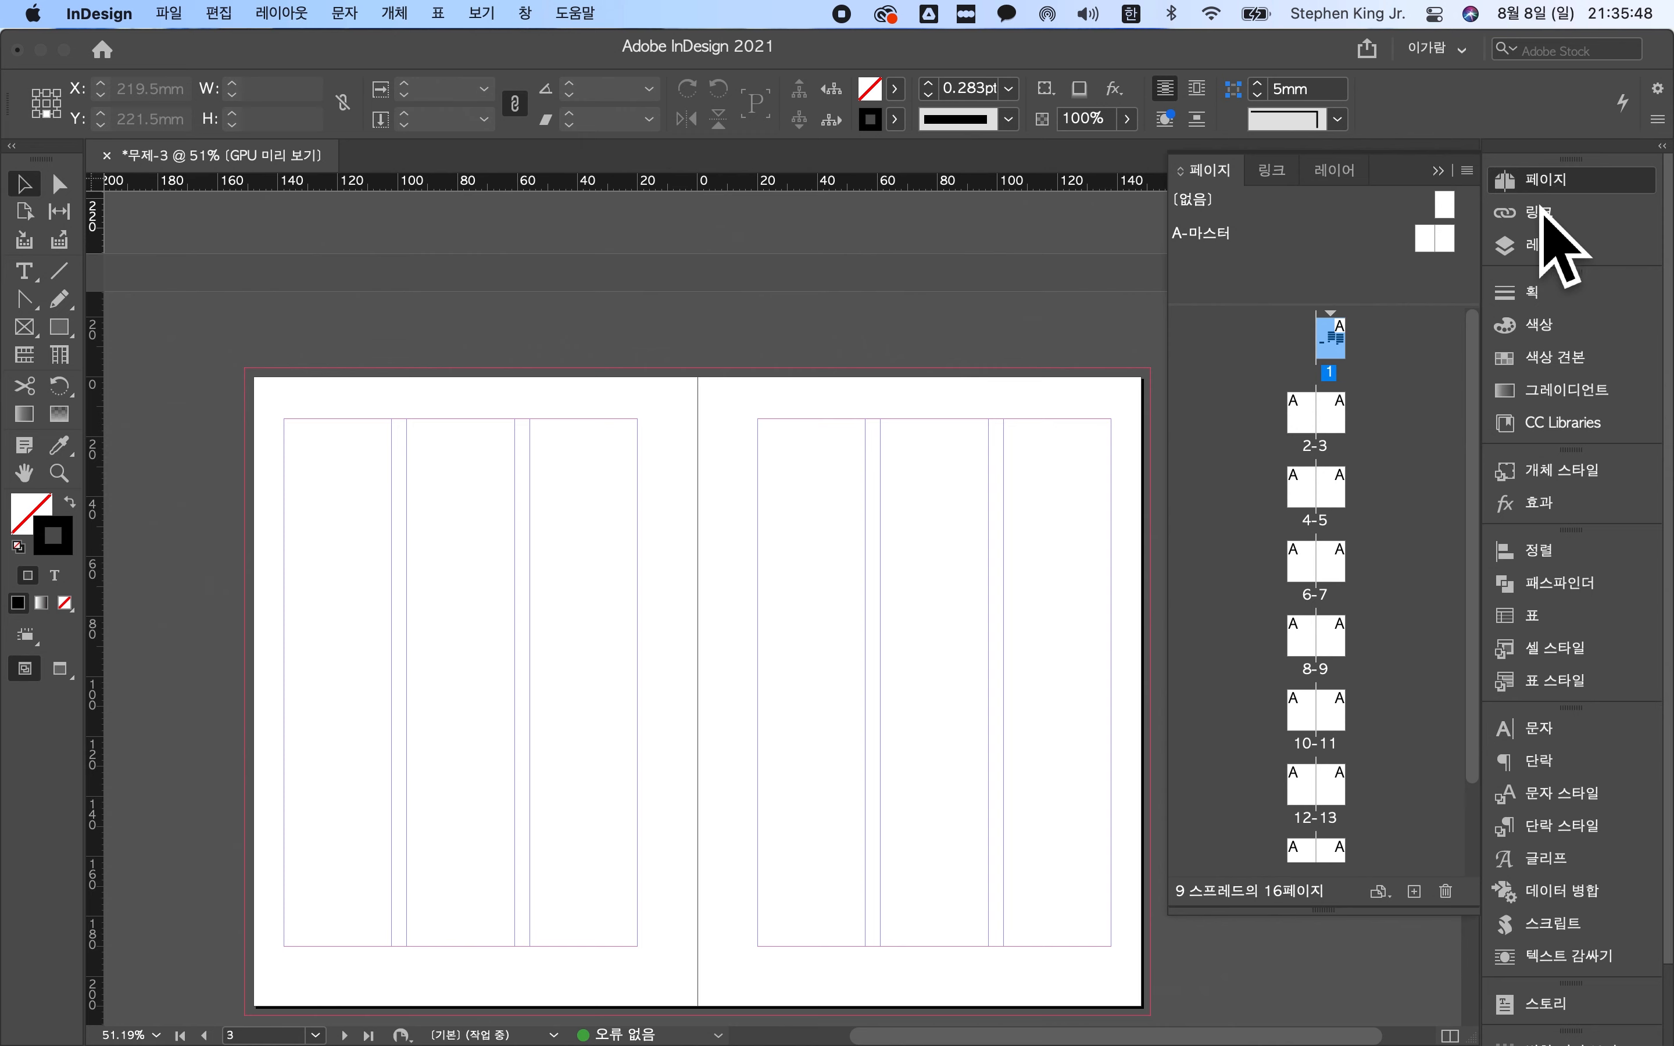
pyautogui.scroll(-3, 1325, 700)
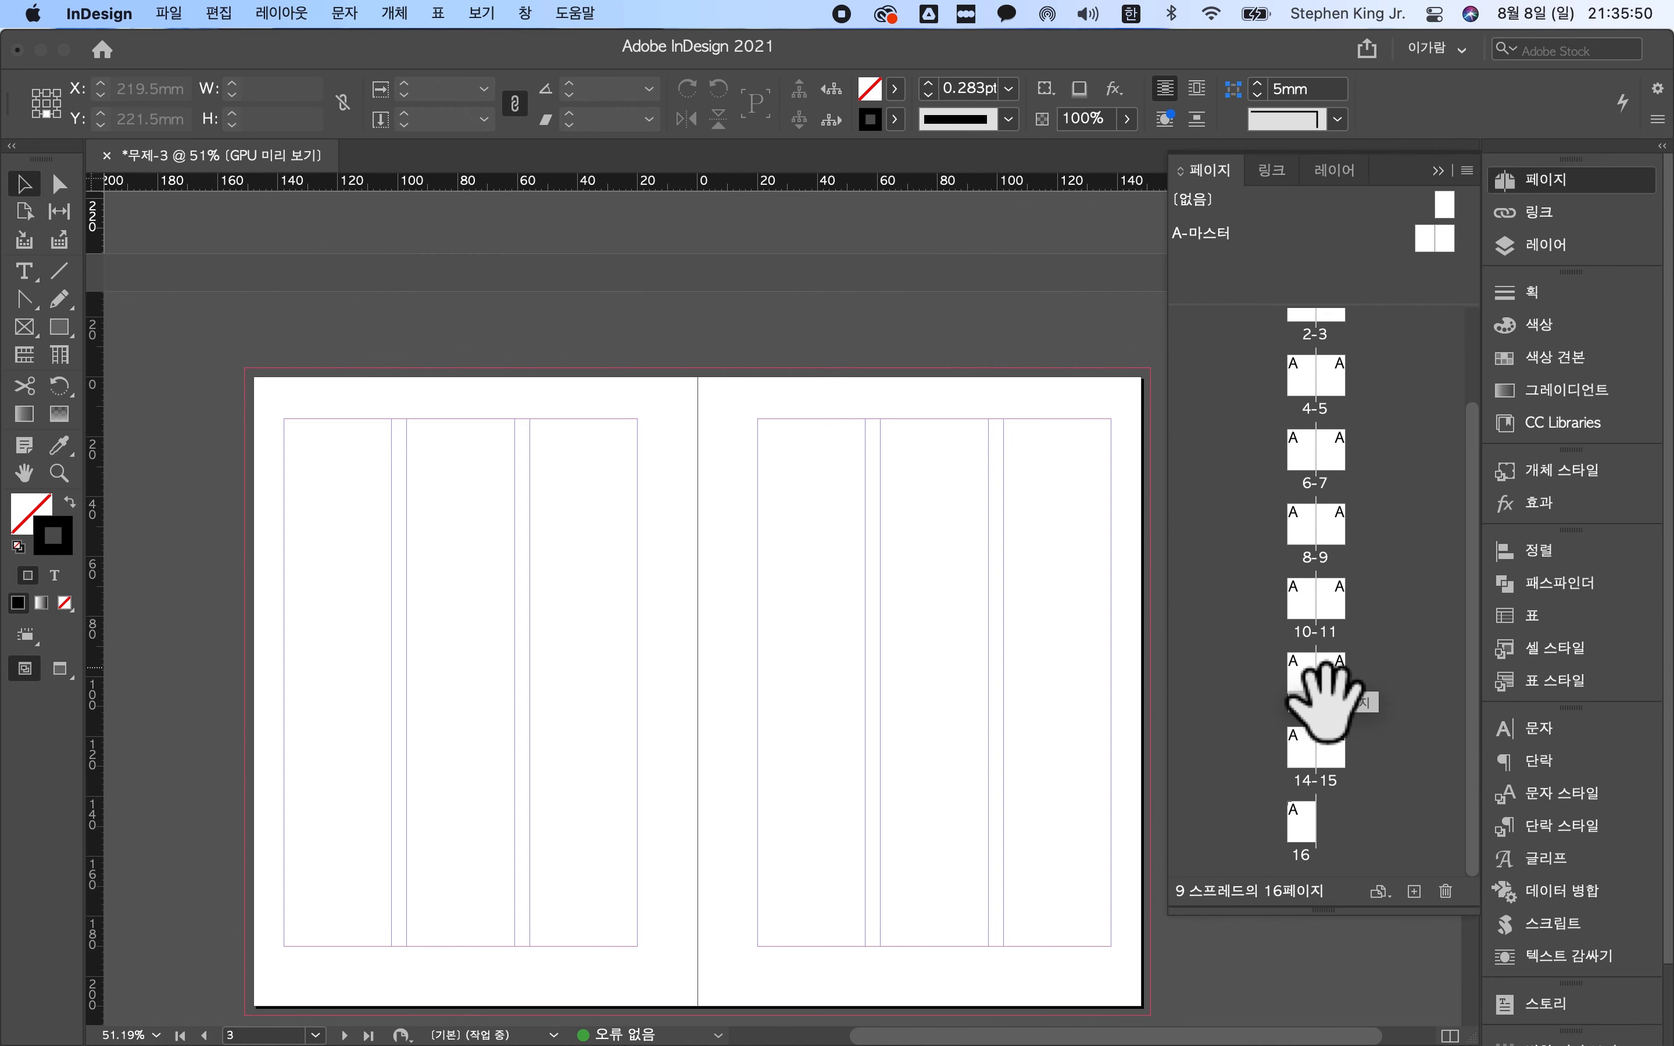
pyautogui.scroll(2, 1322, 698)
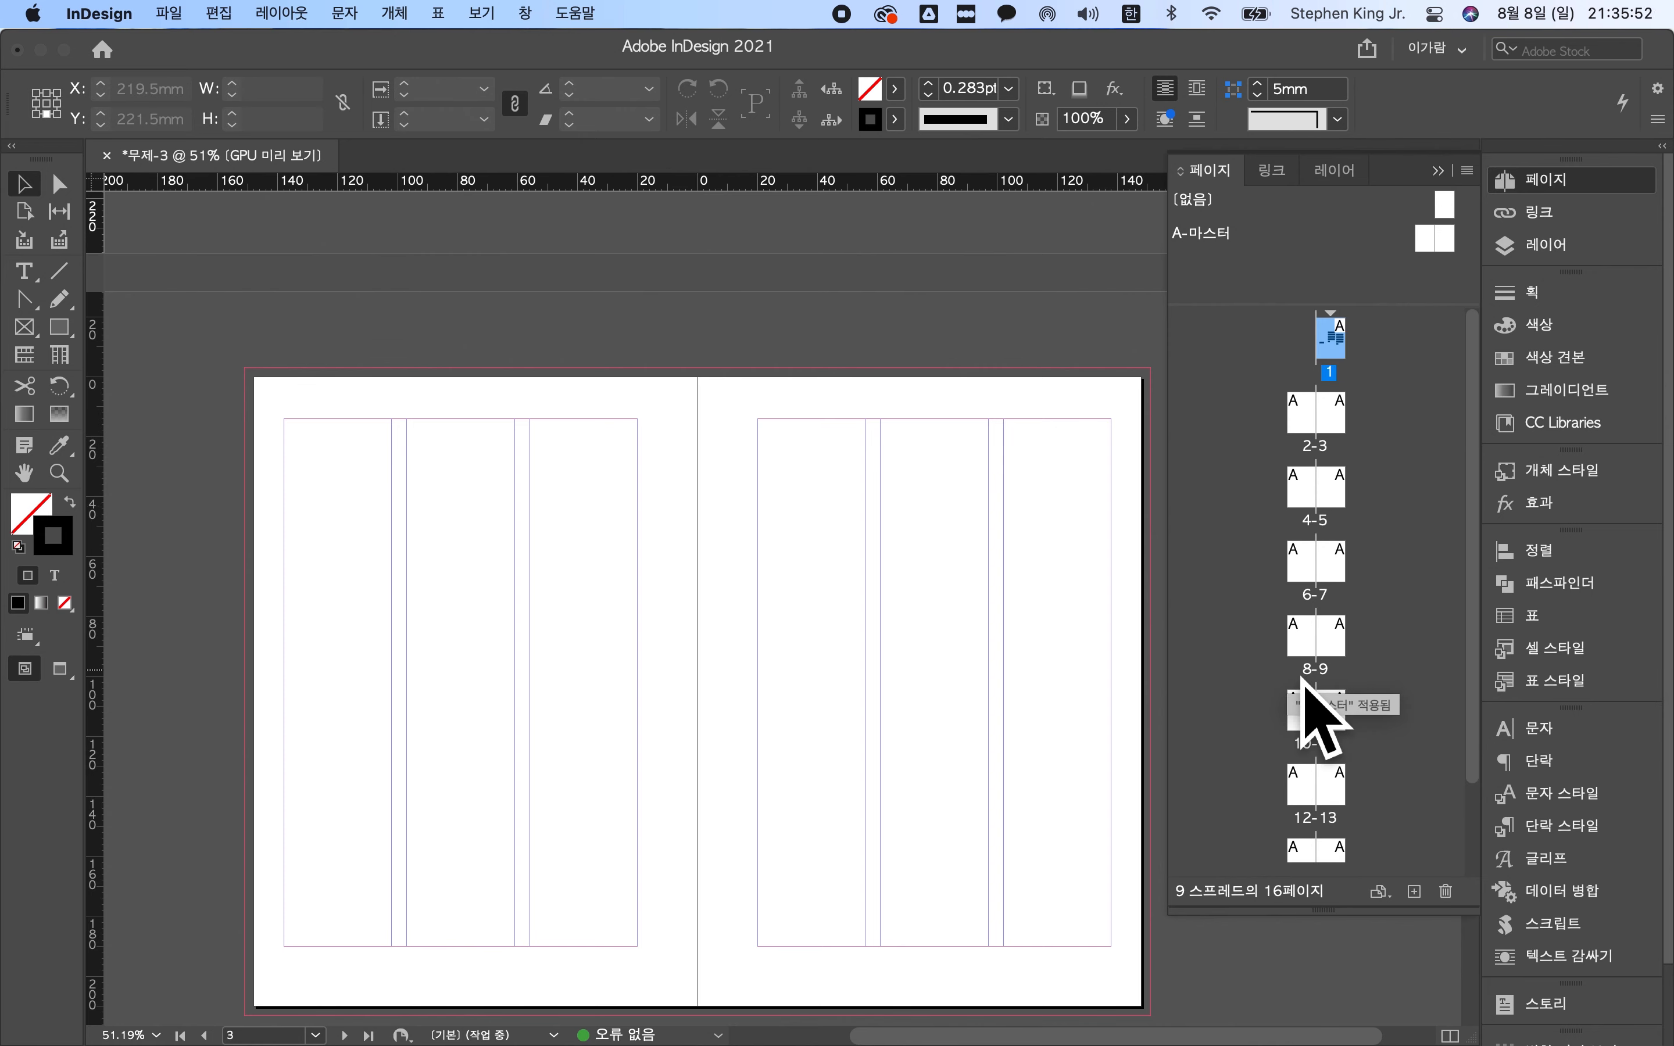
pyautogui.scroll(-3, 1315, 637)
pyautogui.scroll(3, 1339, 574)
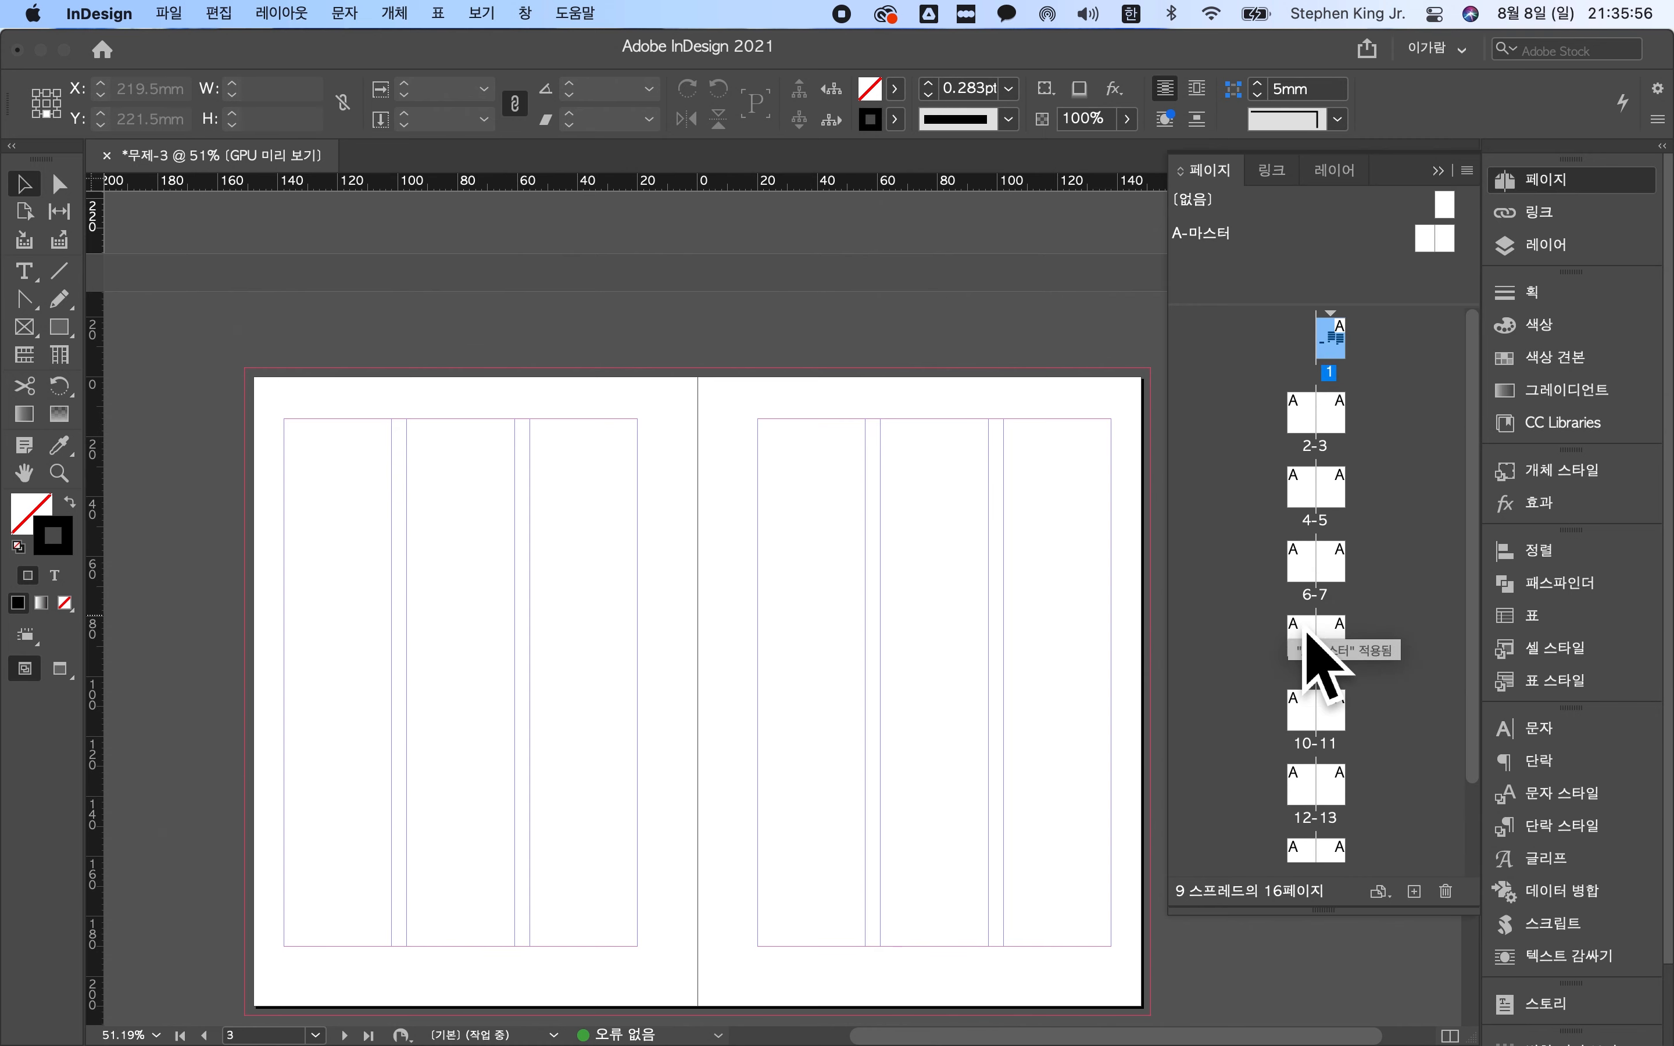
pyautogui.scroll(-3, 1318, 654)
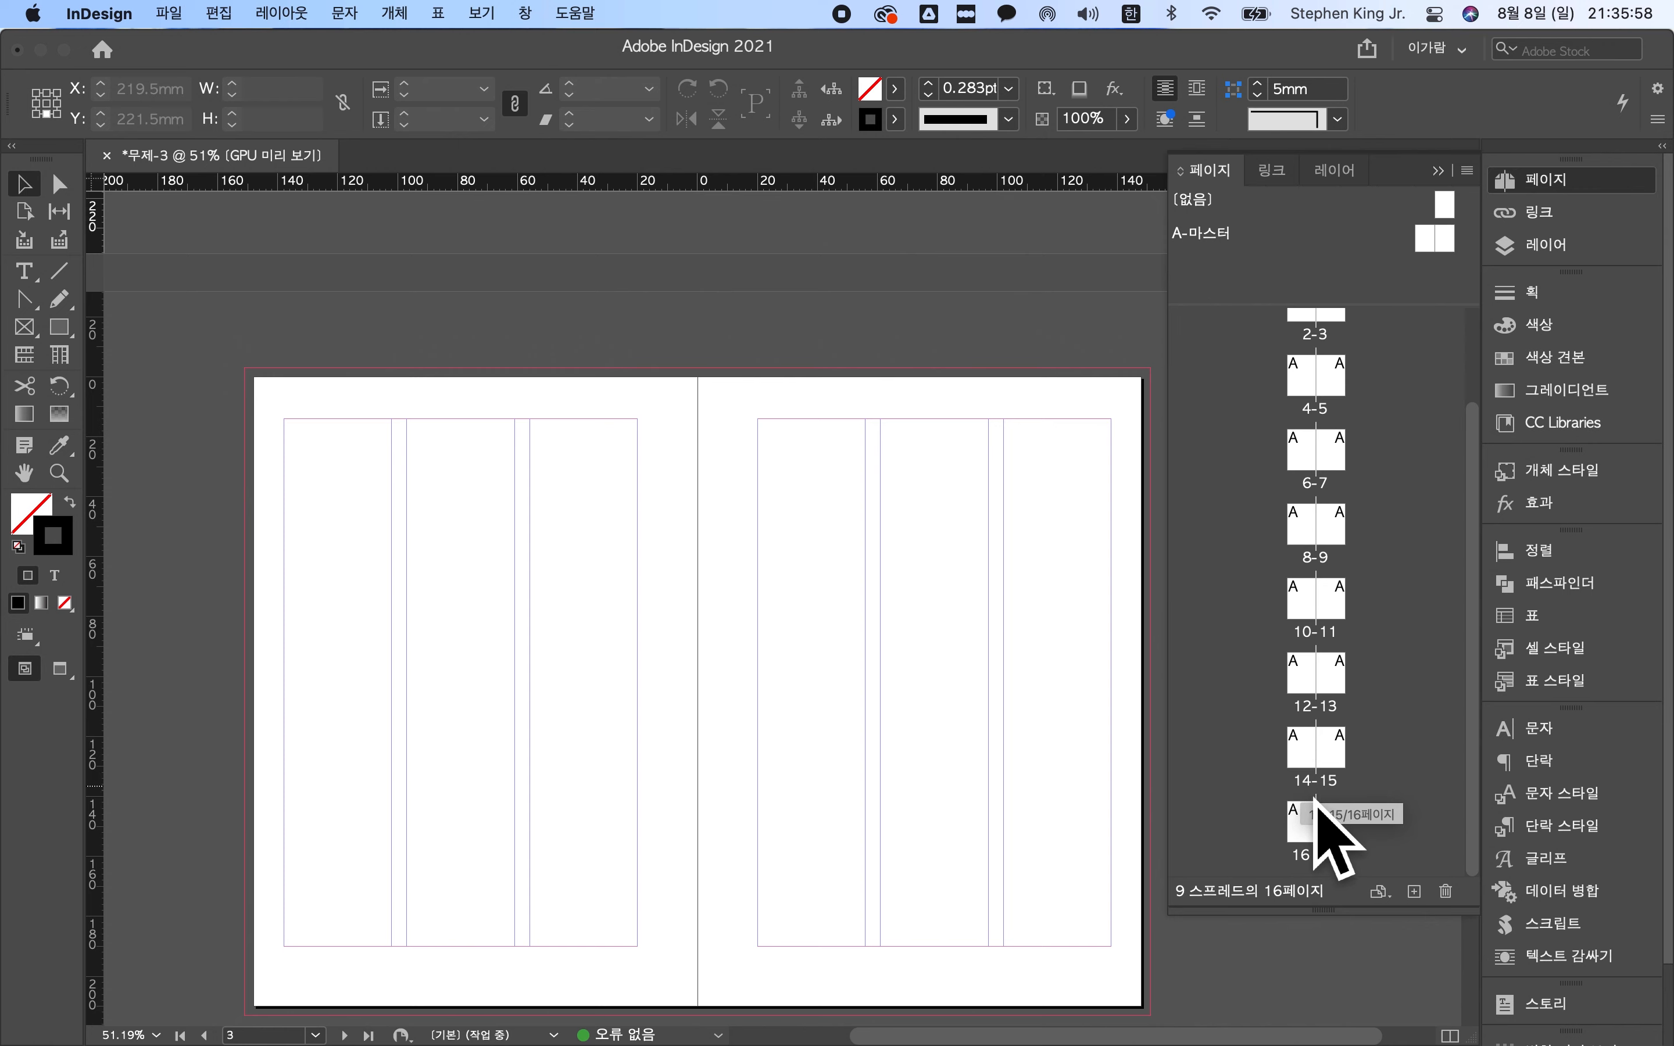
# - Display the document's links and place the desktop screenshot PNG ending in 12.40.07 across the spread of pages 2 and 3
pyautogui.click(1539, 214)
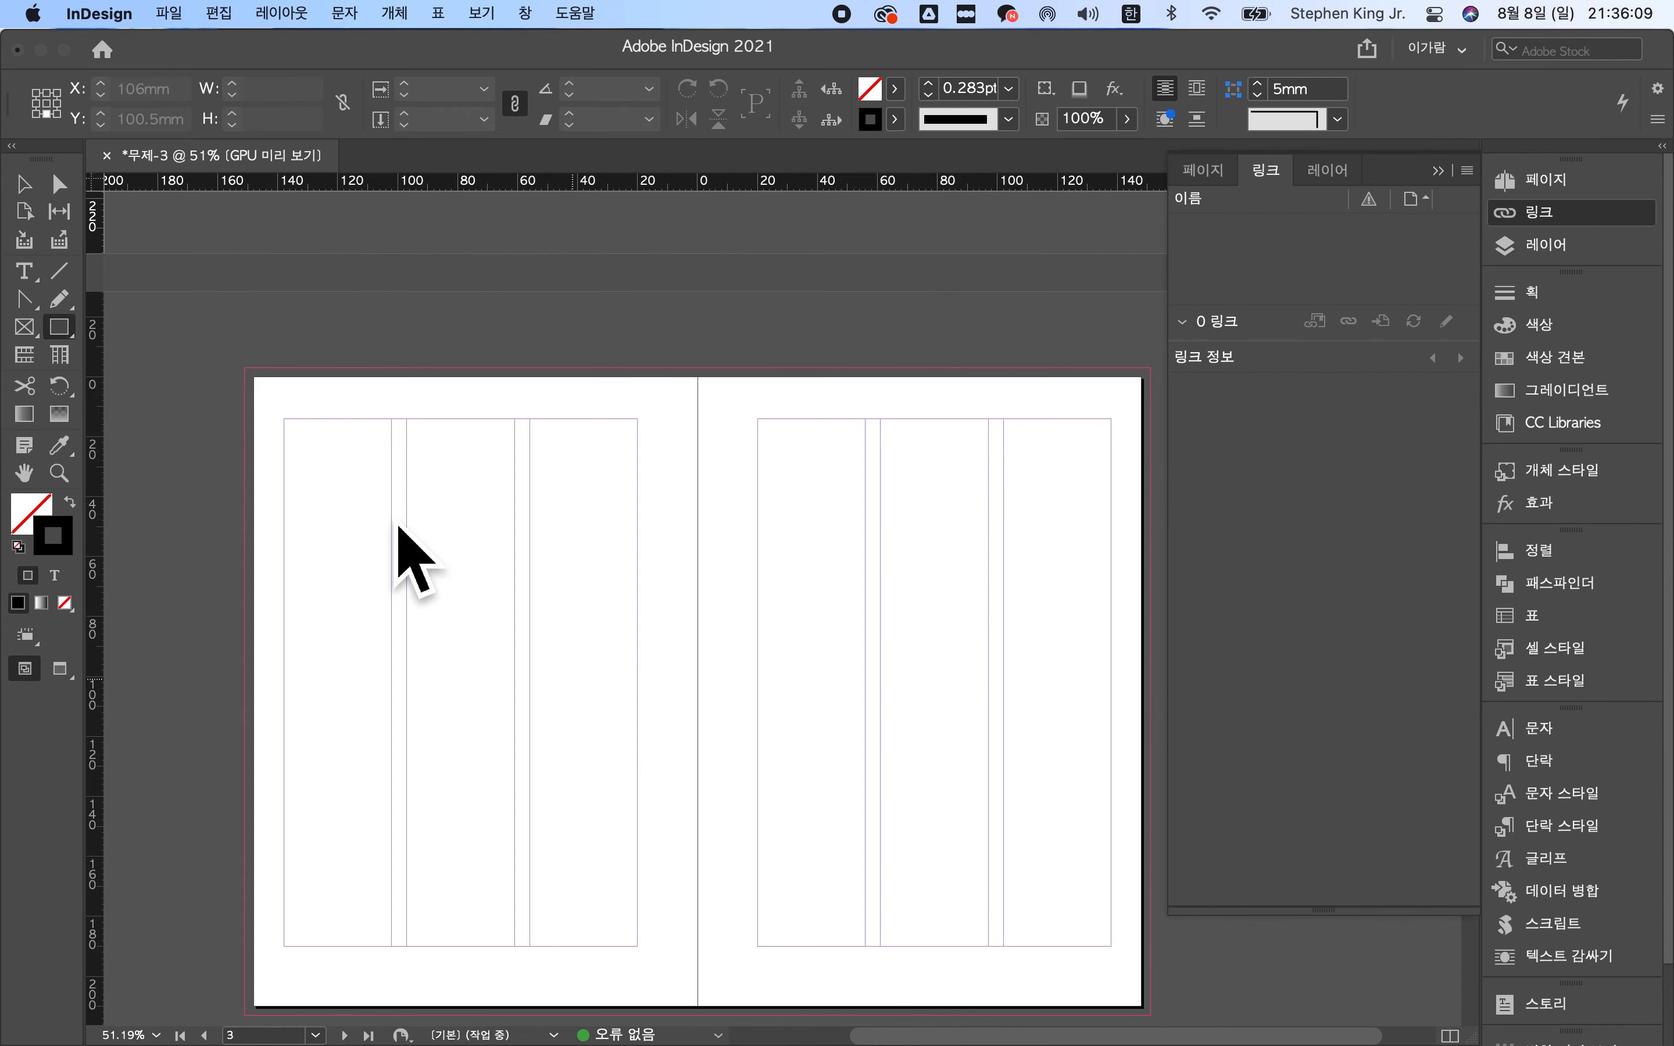
pyautogui.press('super+d')
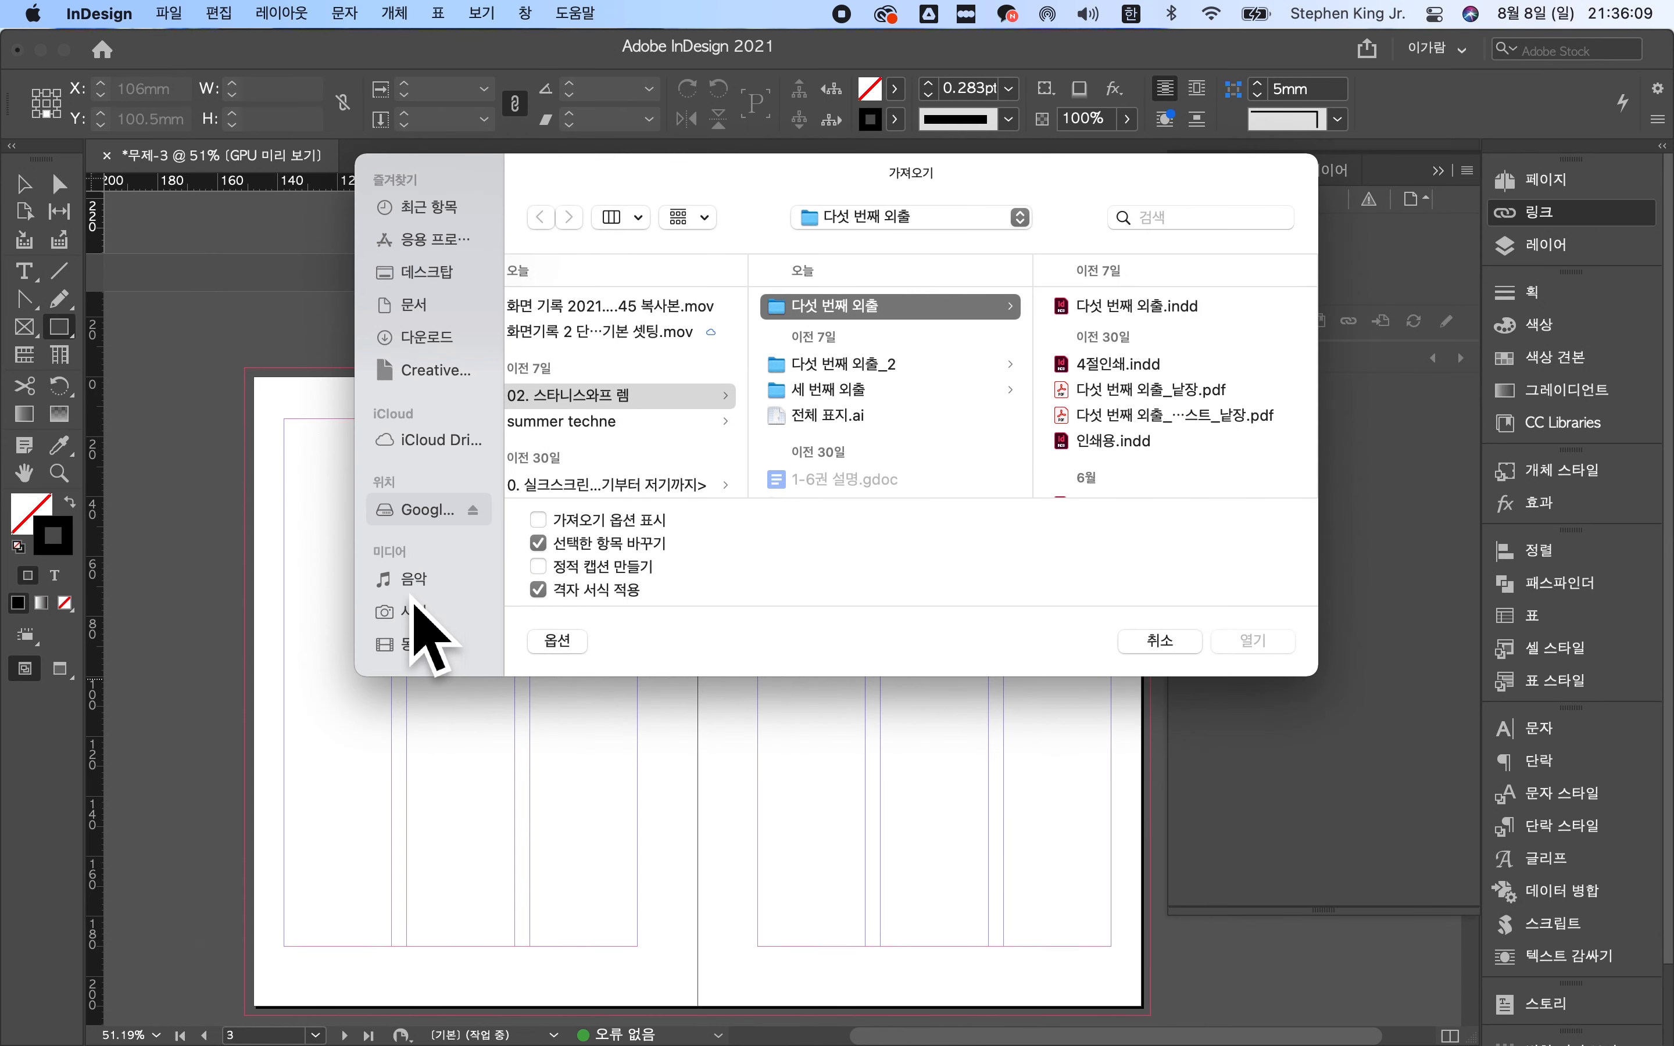
pyautogui.click(414, 272)
pyautogui.scroll(-5, 650, 415)
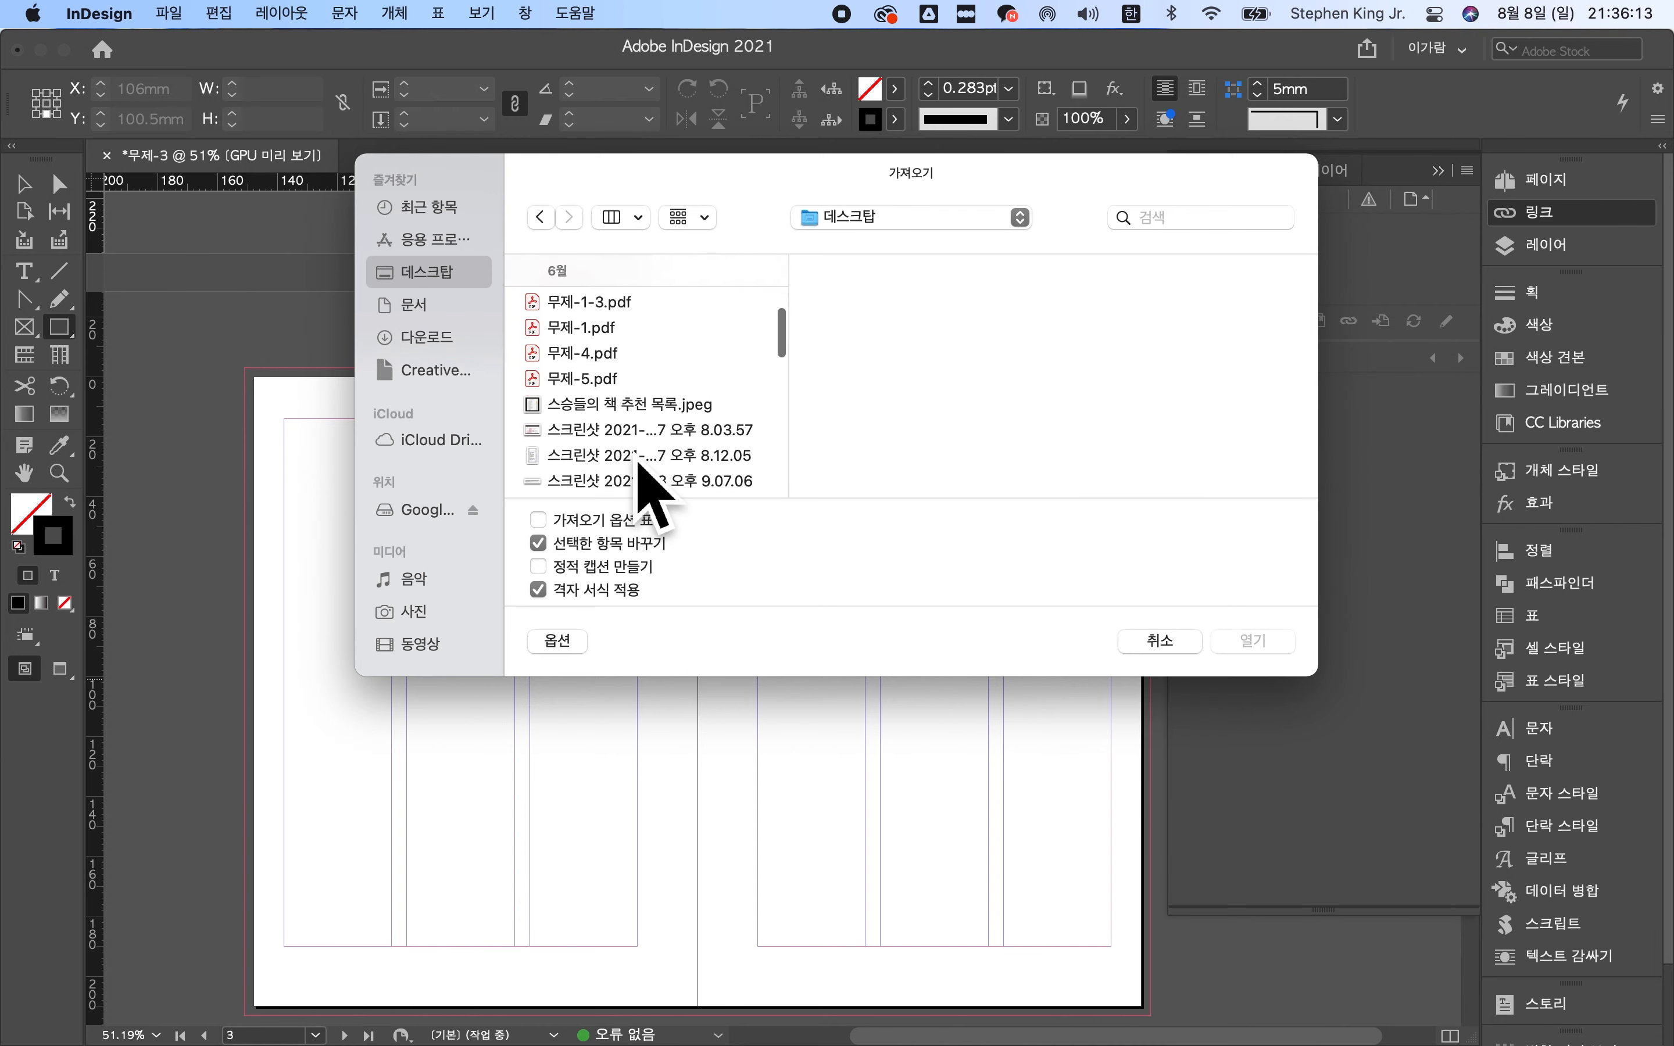
pyautogui.click(638, 426)
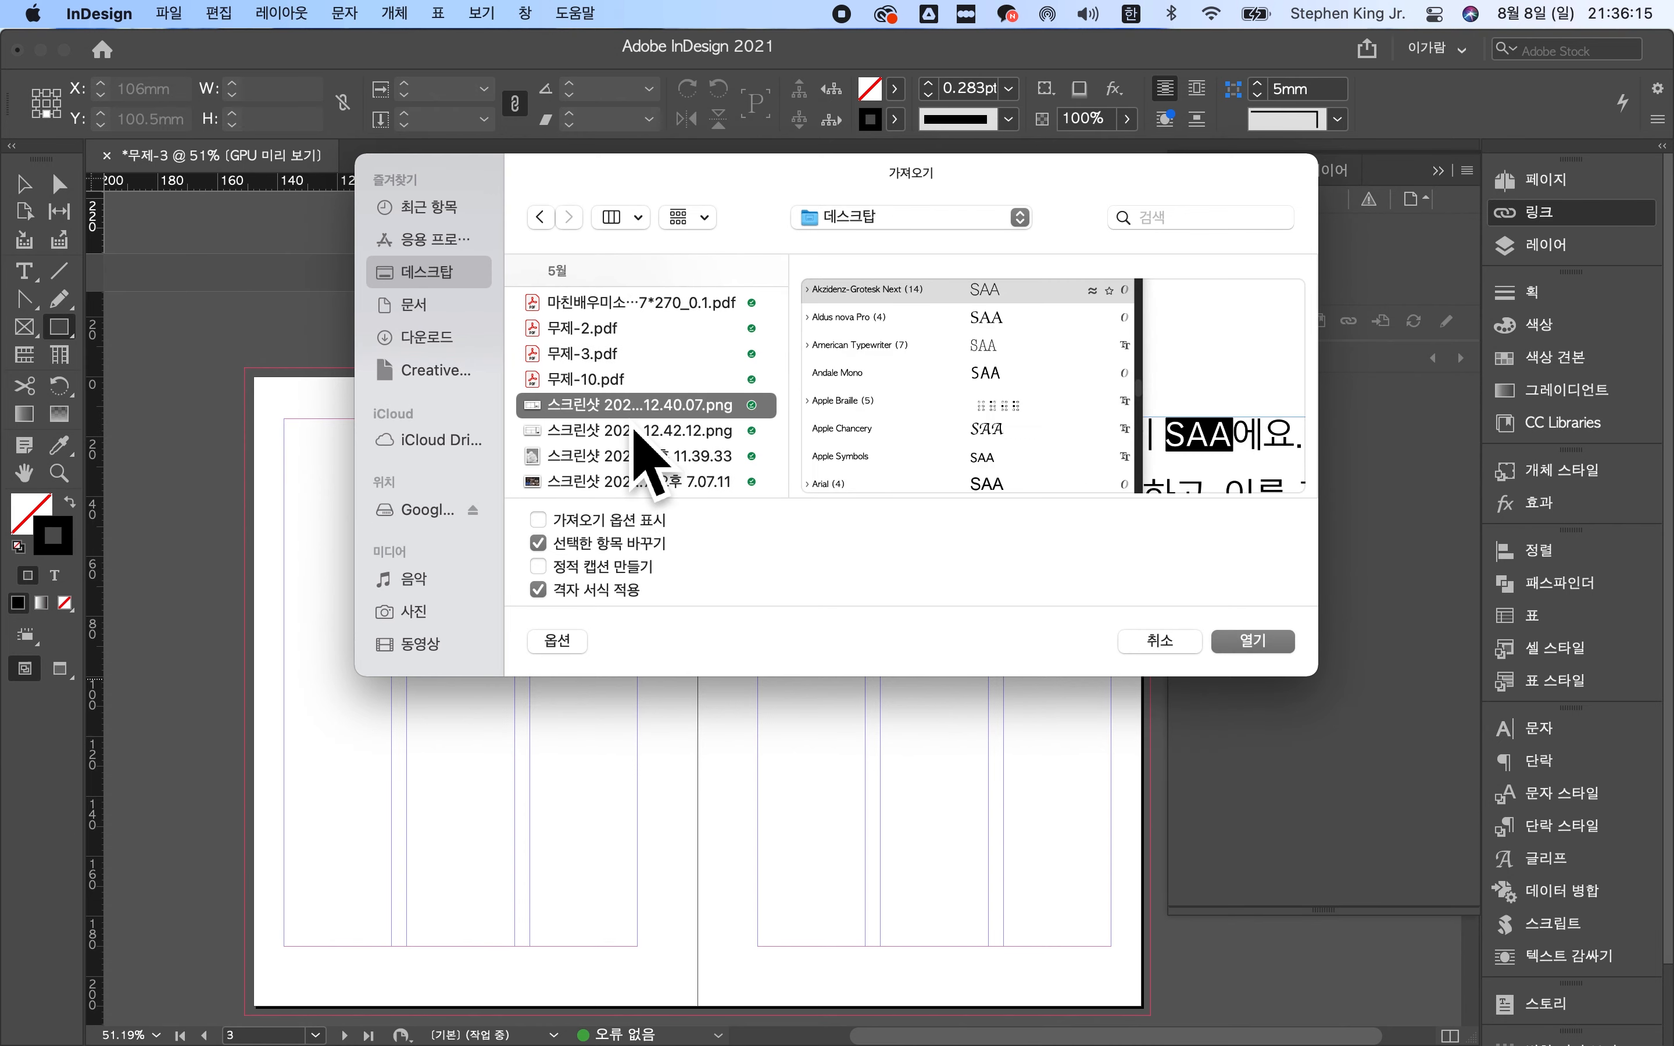
pyautogui.press('Return')
pyautogui.click(316, 445)
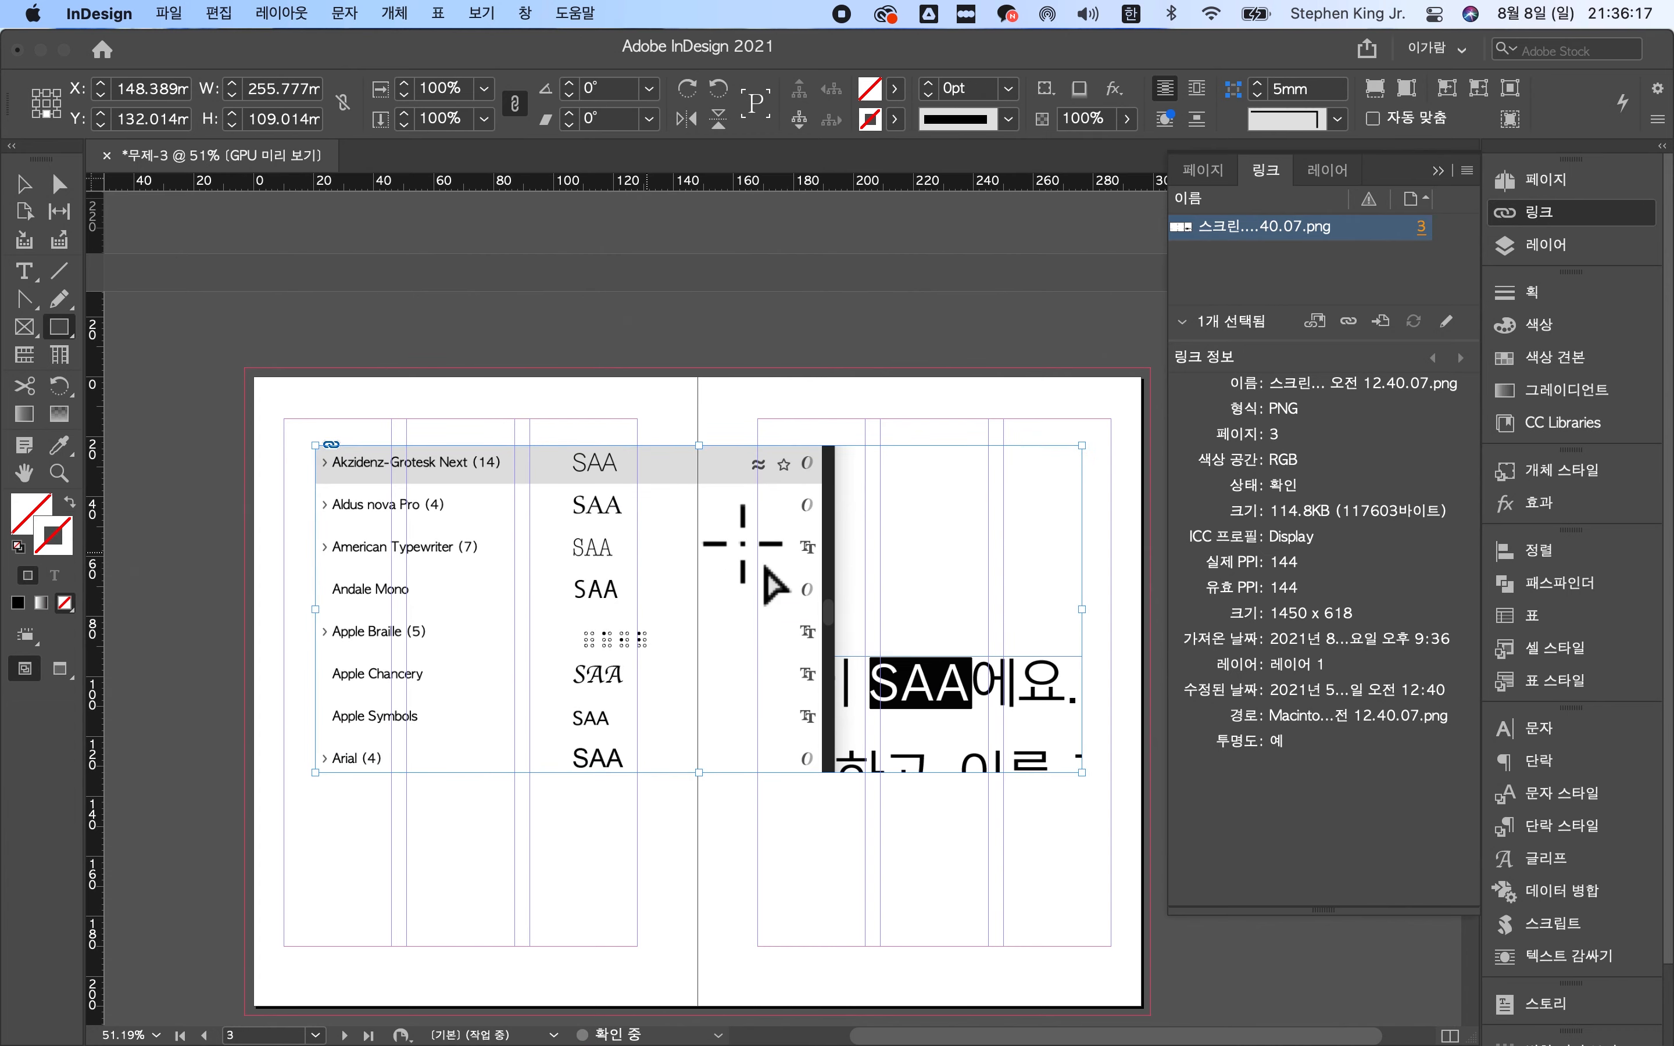
# - Crop the right side of the placed image to a frame width of 156 mm and move it onto page 2
pyautogui.press('v')
pyautogui.moveTo(1118, 651); pyautogui.dragTo(783, 651)
pyautogui.click(802, 671)
pyautogui.moveTo(579, 527)
pyautogui.mouseDown()
pyautogui.moveTo(635, 680)
pyautogui.moveTo(508, 529)
pyautogui.moveTo(546, 463)
pyautogui.moveTo(560, 504)
pyautogui.mouseUp()
pyautogui.moveTo(1294, 76)
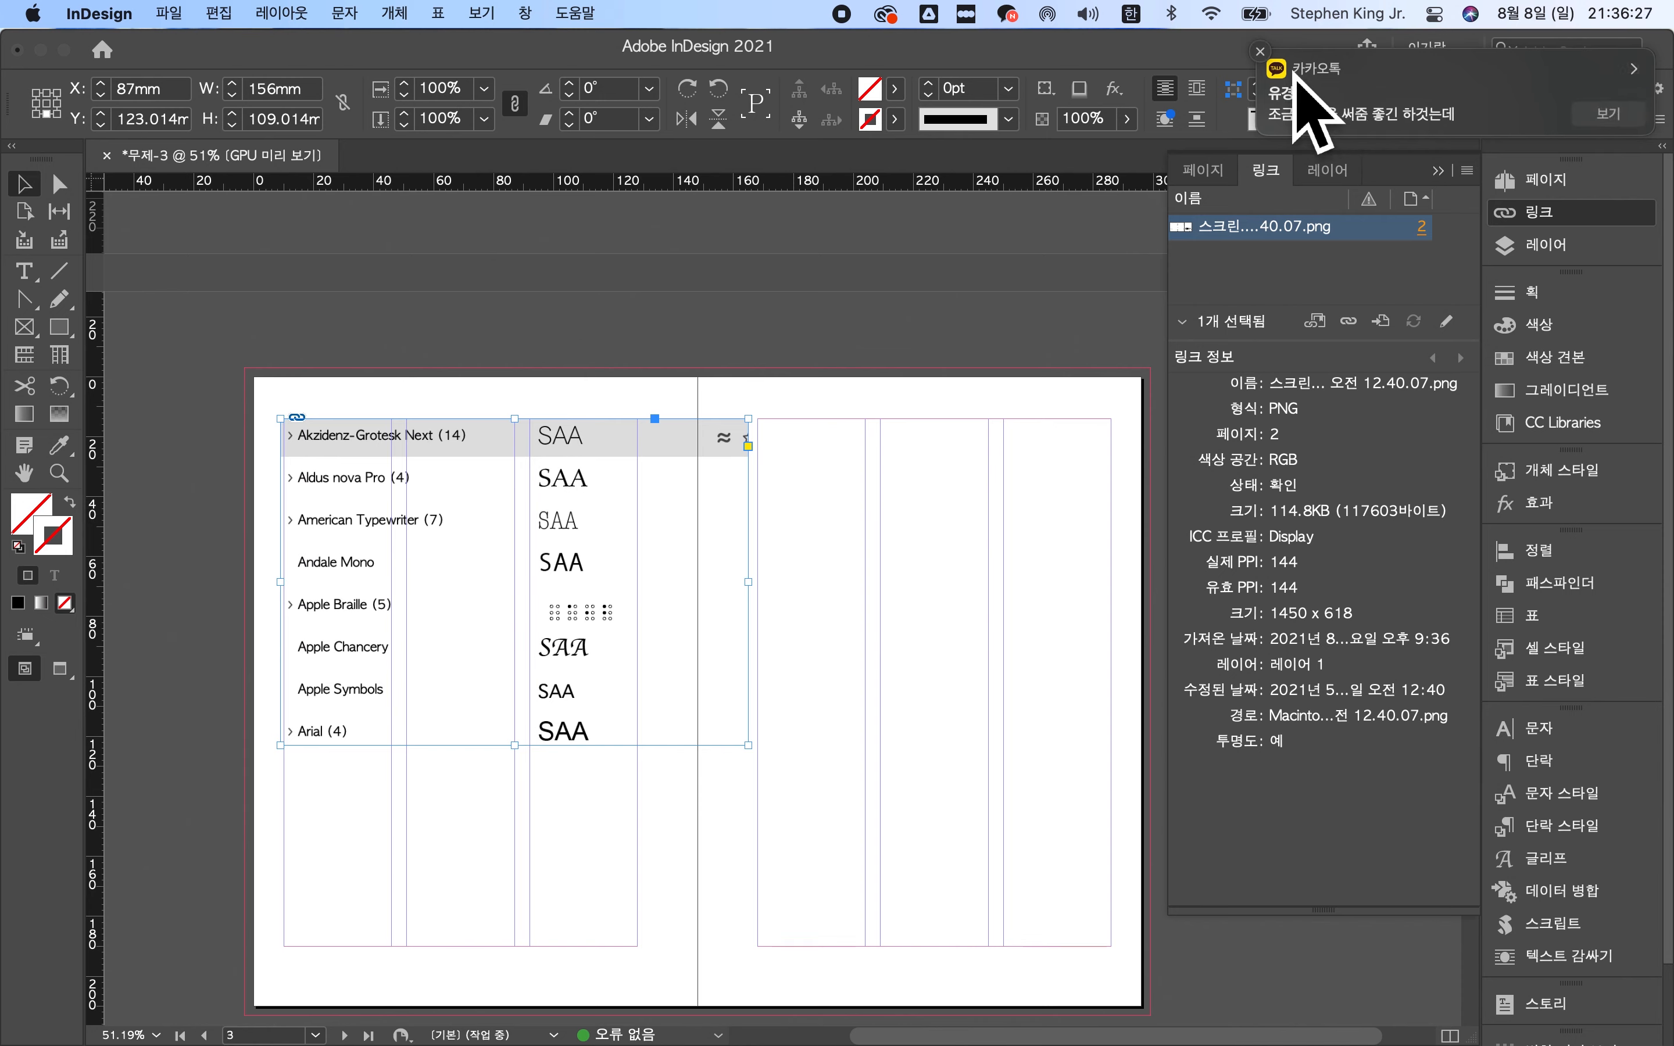
pyautogui.moveTo(662, 560); pyautogui.dragTo(682, 649)
pyautogui.click(829, 542)
pyautogui.click(773, 615)
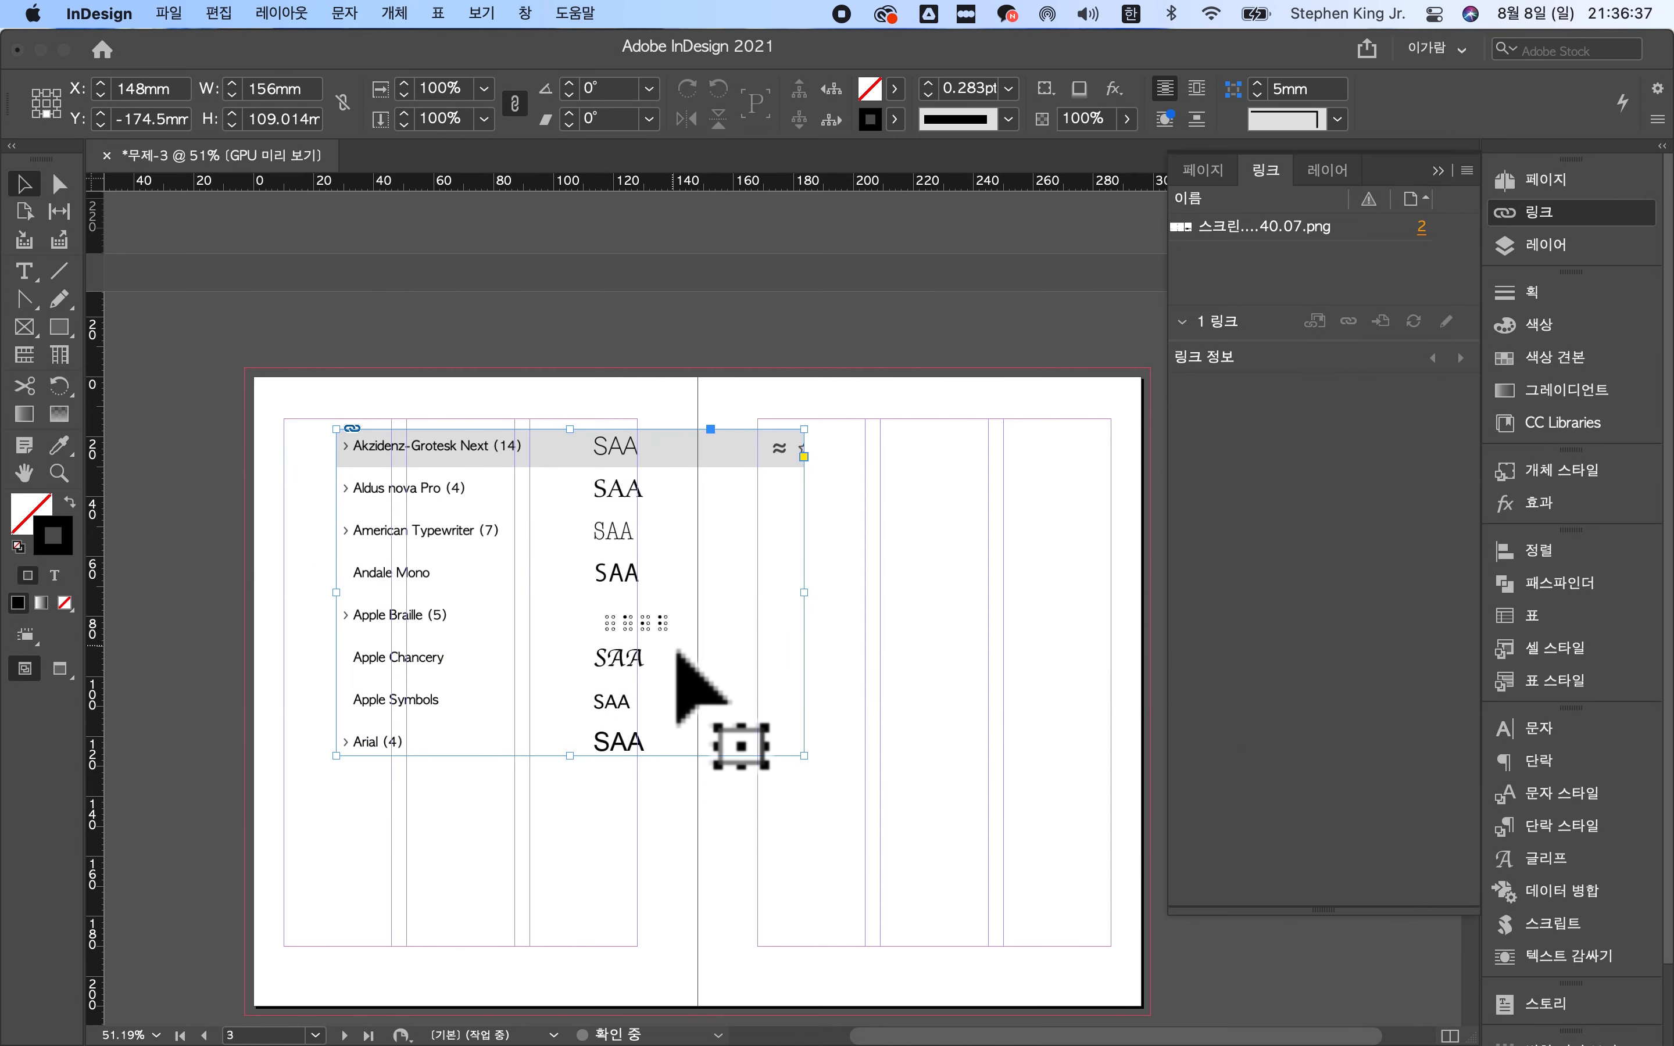
# - Select the placed image to examine its link information and deselect it
pyautogui.click(568, 587)
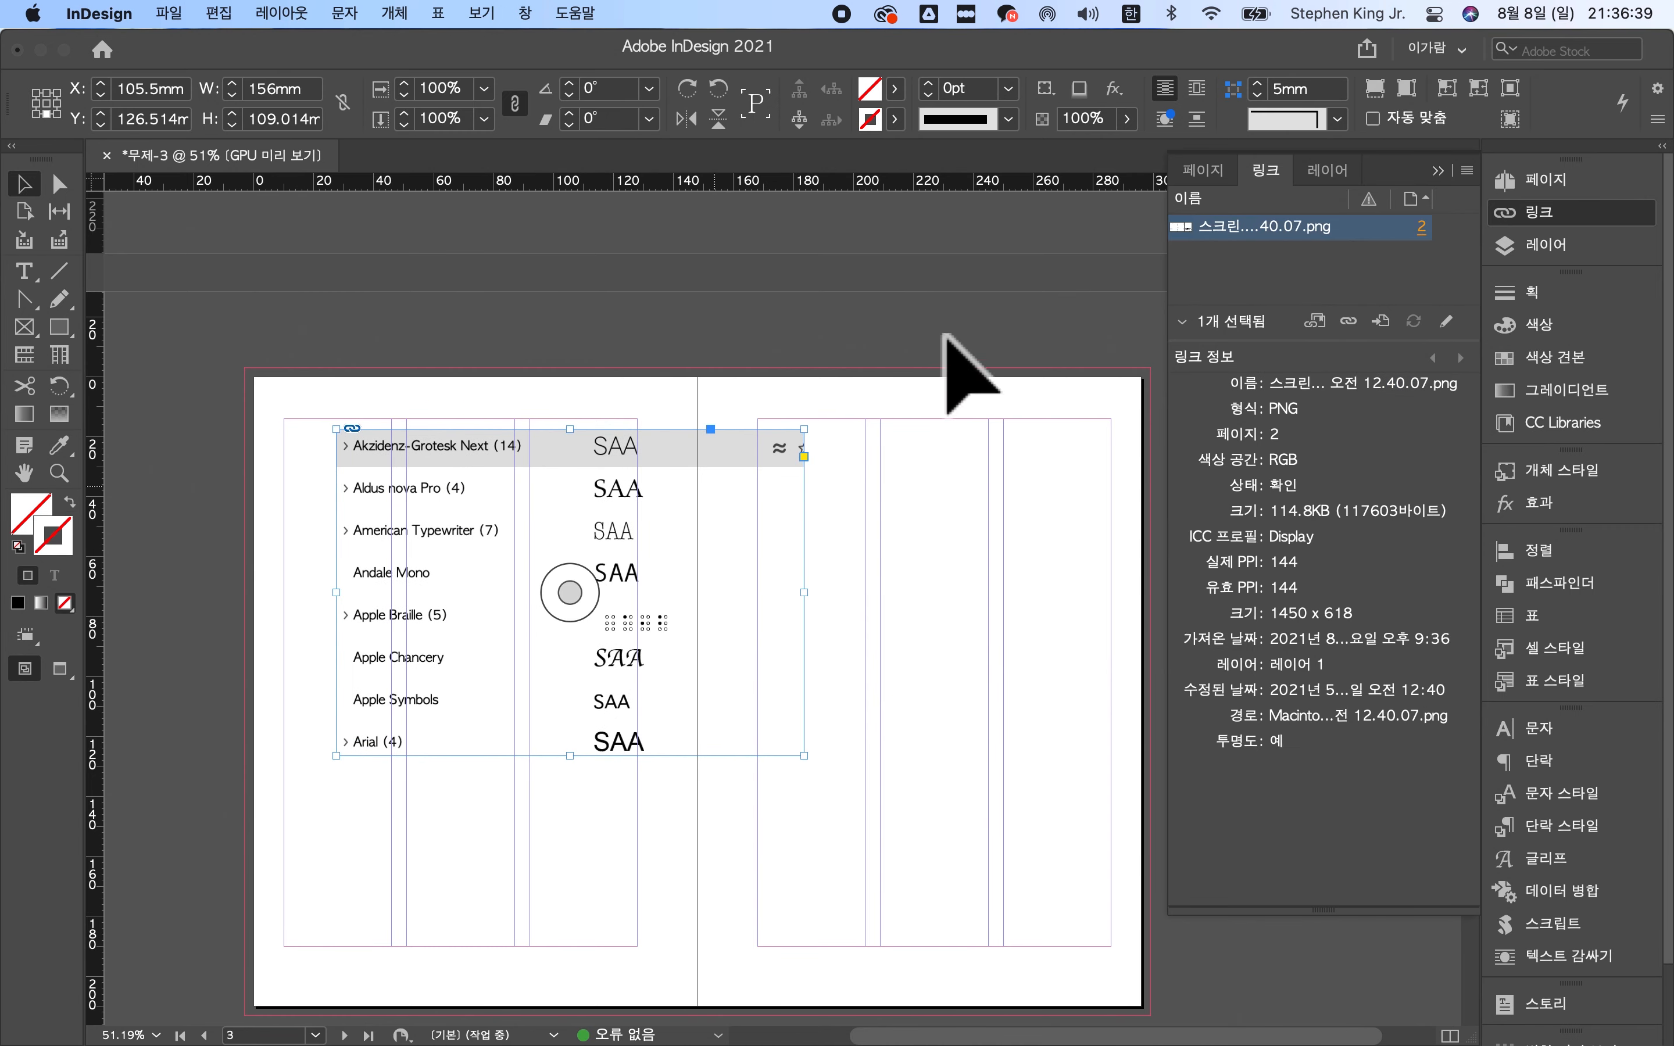
pyautogui.click(1385, 251)
pyautogui.click(1371, 237)
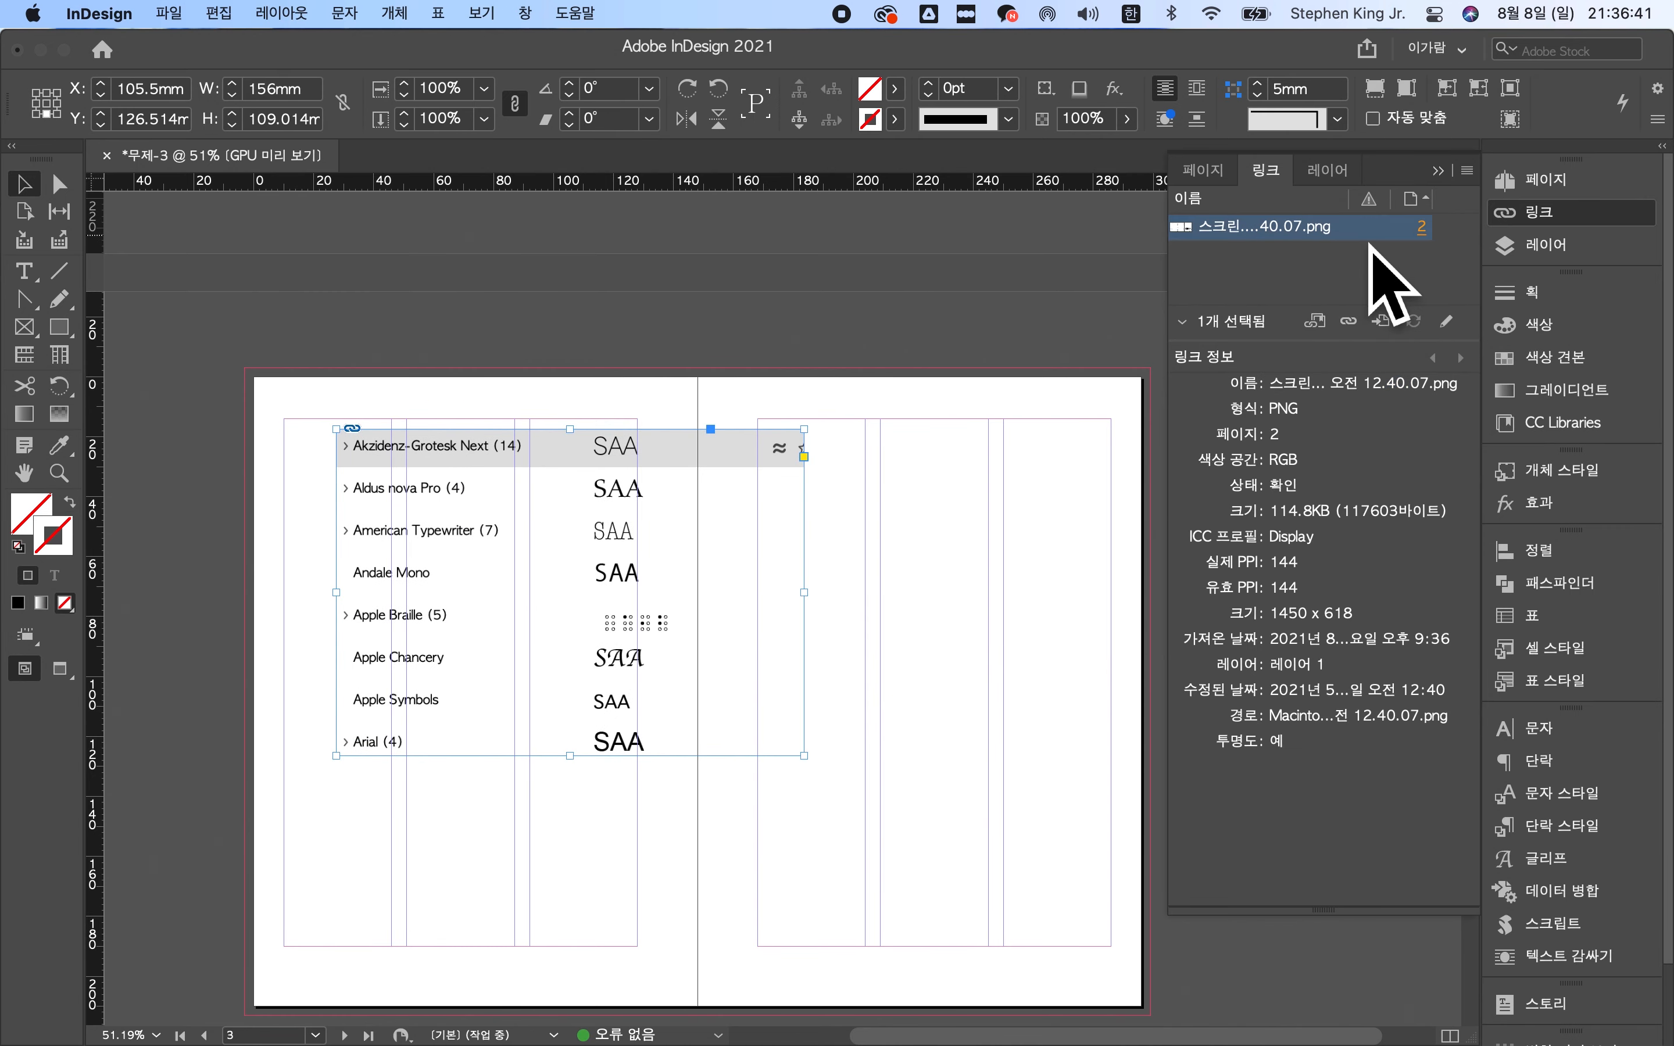
pyautogui.click(878, 501)
pyautogui.moveTo(878, 501); pyautogui.dragTo(432, 398)
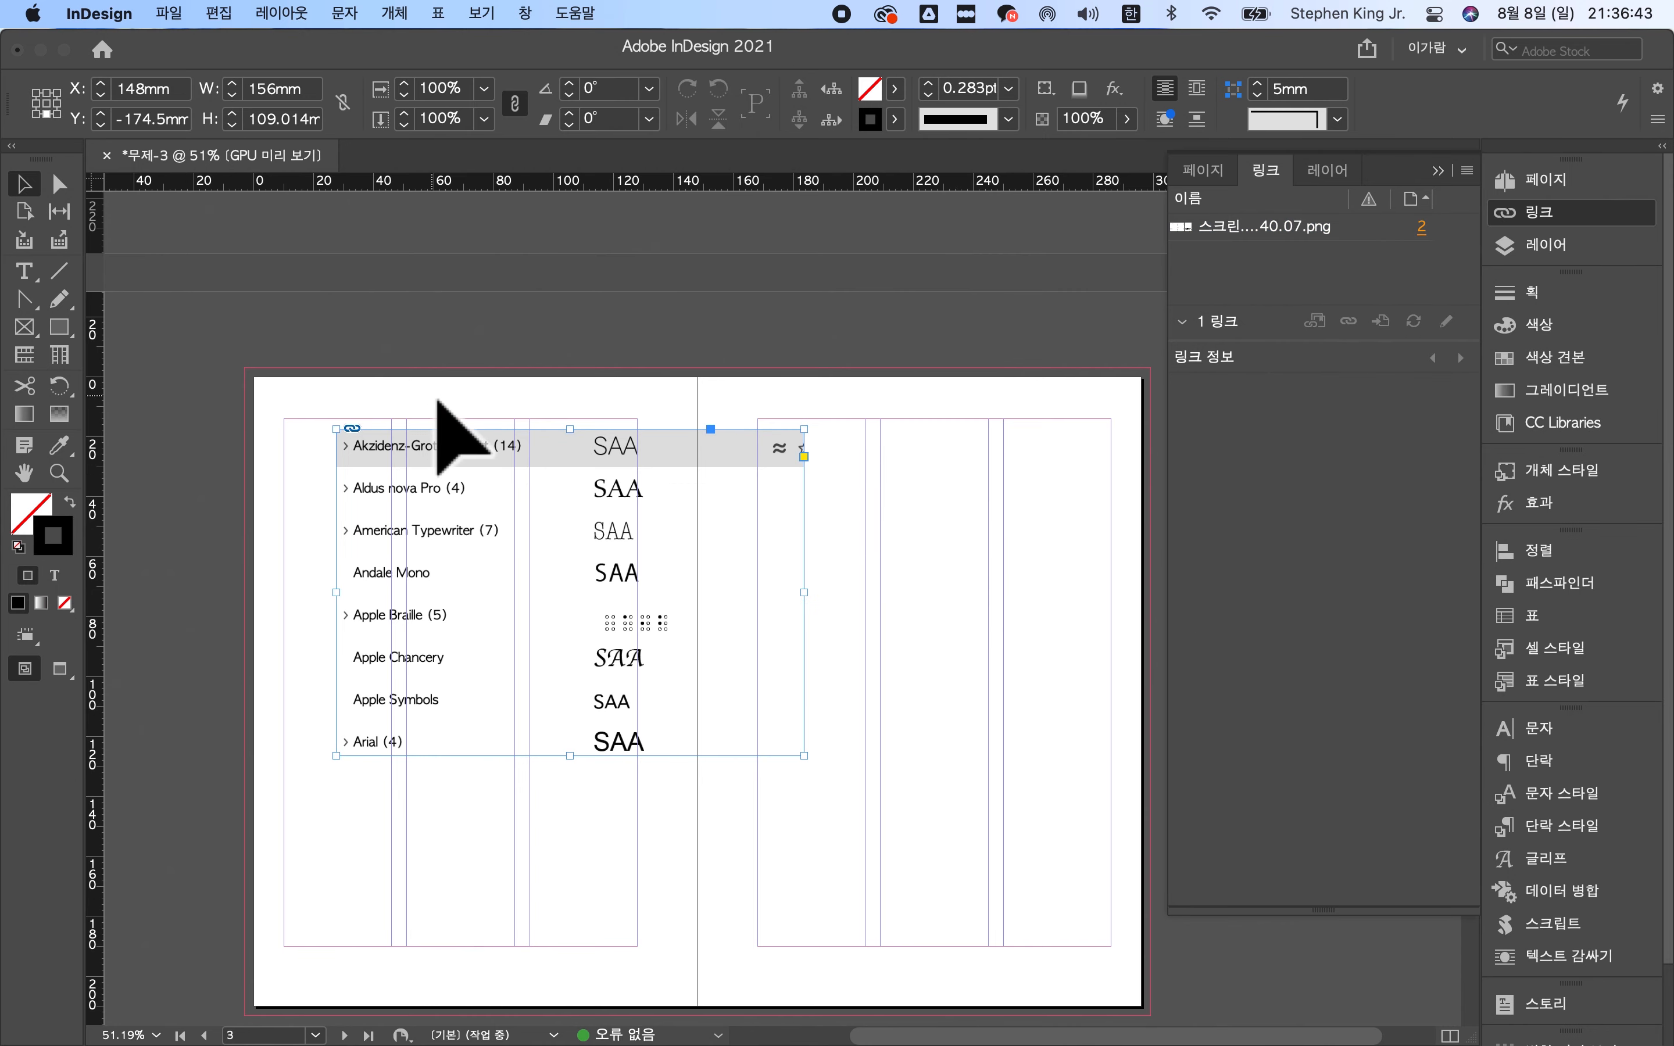
pyautogui.click(454, 399)
# - Move the placed image against the left and top margin guides of page 2, at X 88 mm and Y 123.014 mm
pyautogui.moveTo(539, 516); pyautogui.dragTo(472, 507)
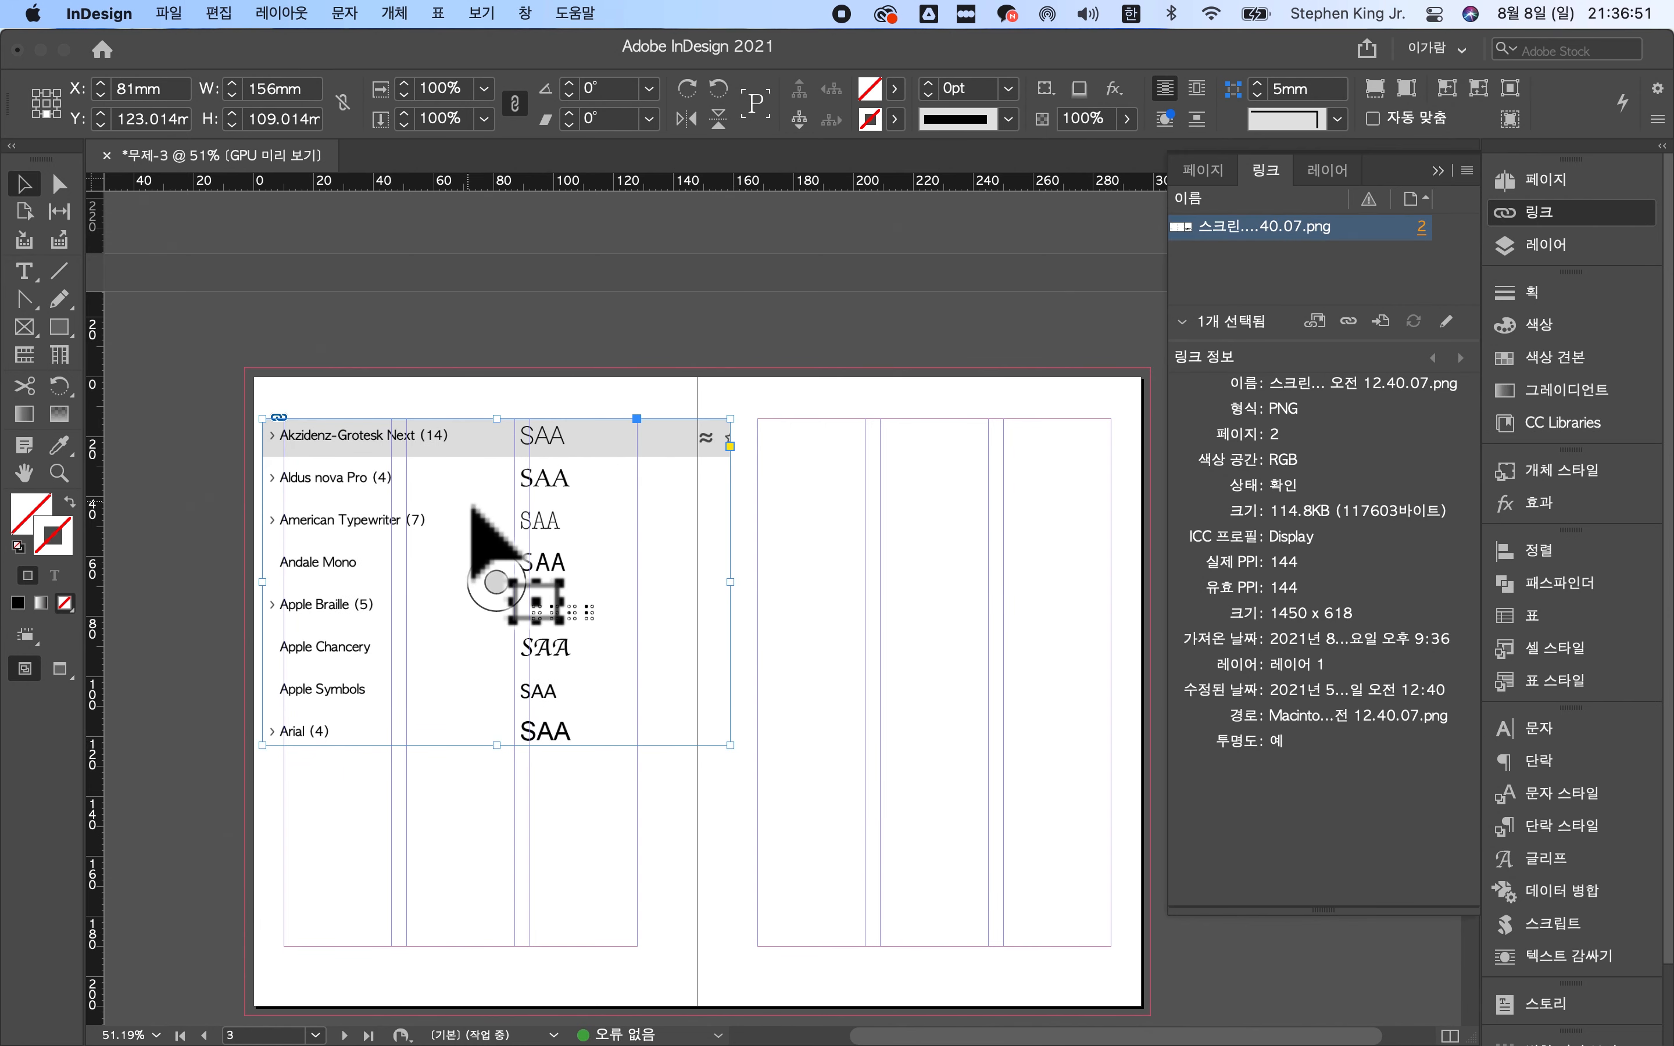
pyautogui.moveTo(473, 508); pyautogui.dragTo(747, 553)
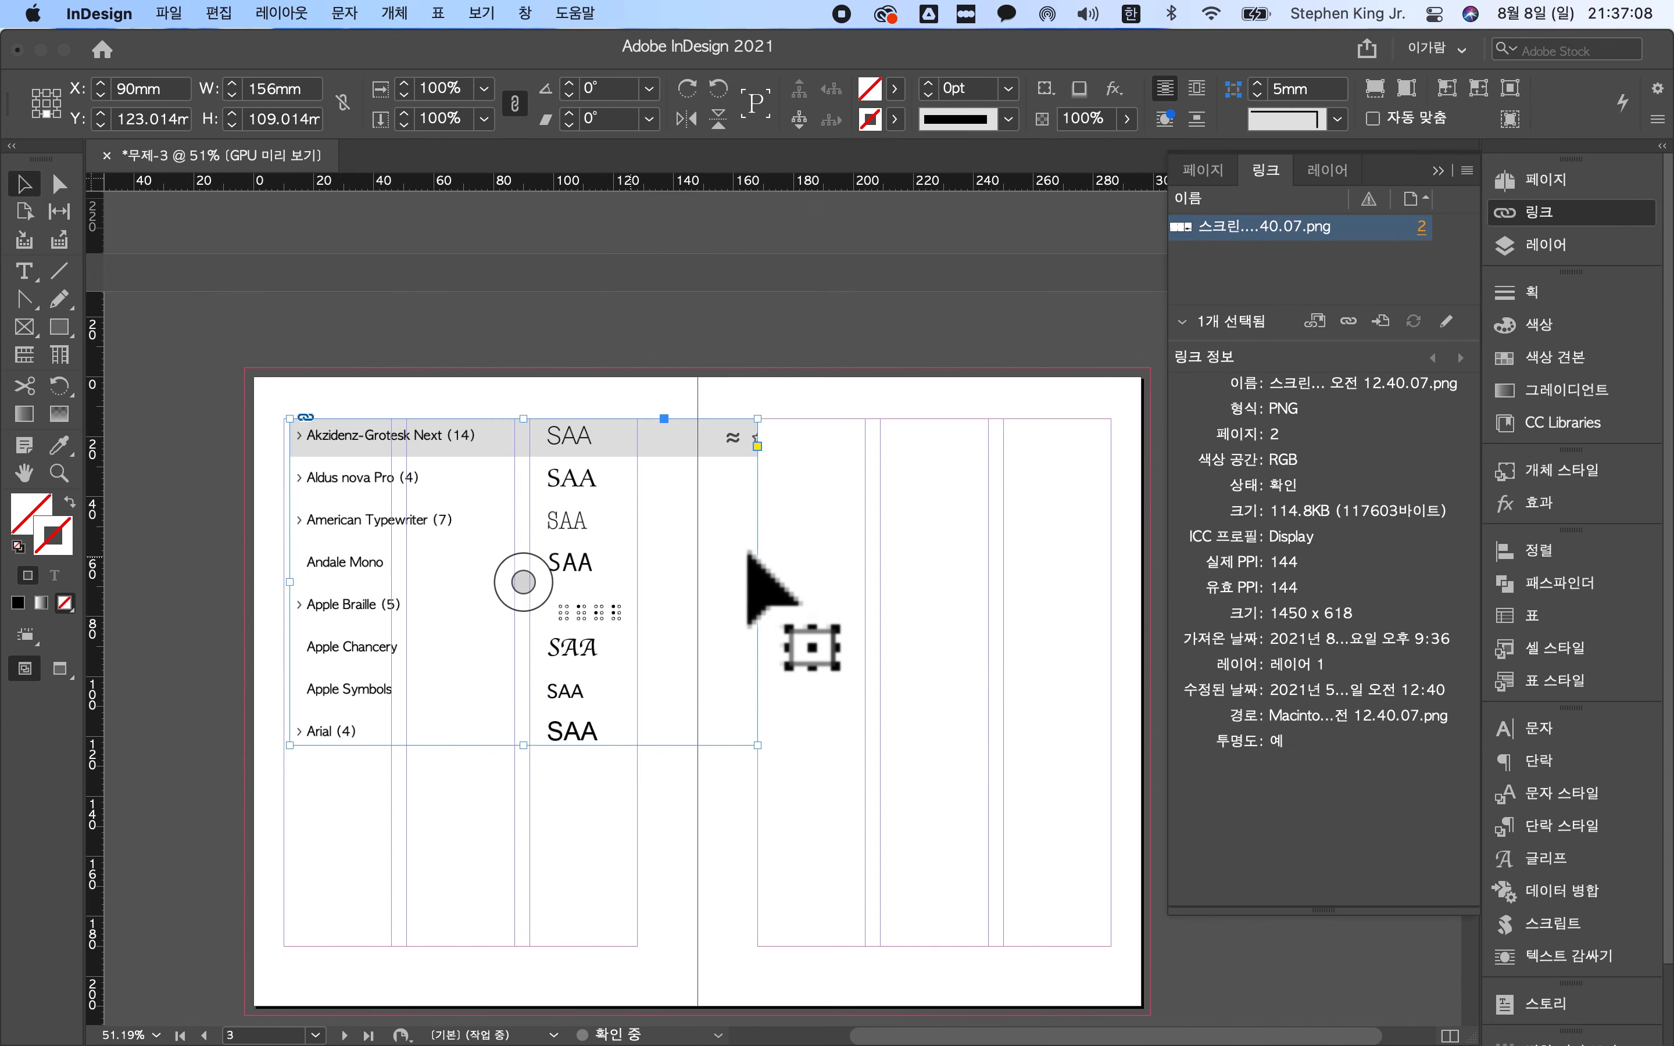
pyautogui.click(823, 564)
pyautogui.moveTo(739, 523); pyautogui.dragTo(732, 526)
pyautogui.click(946, 462)
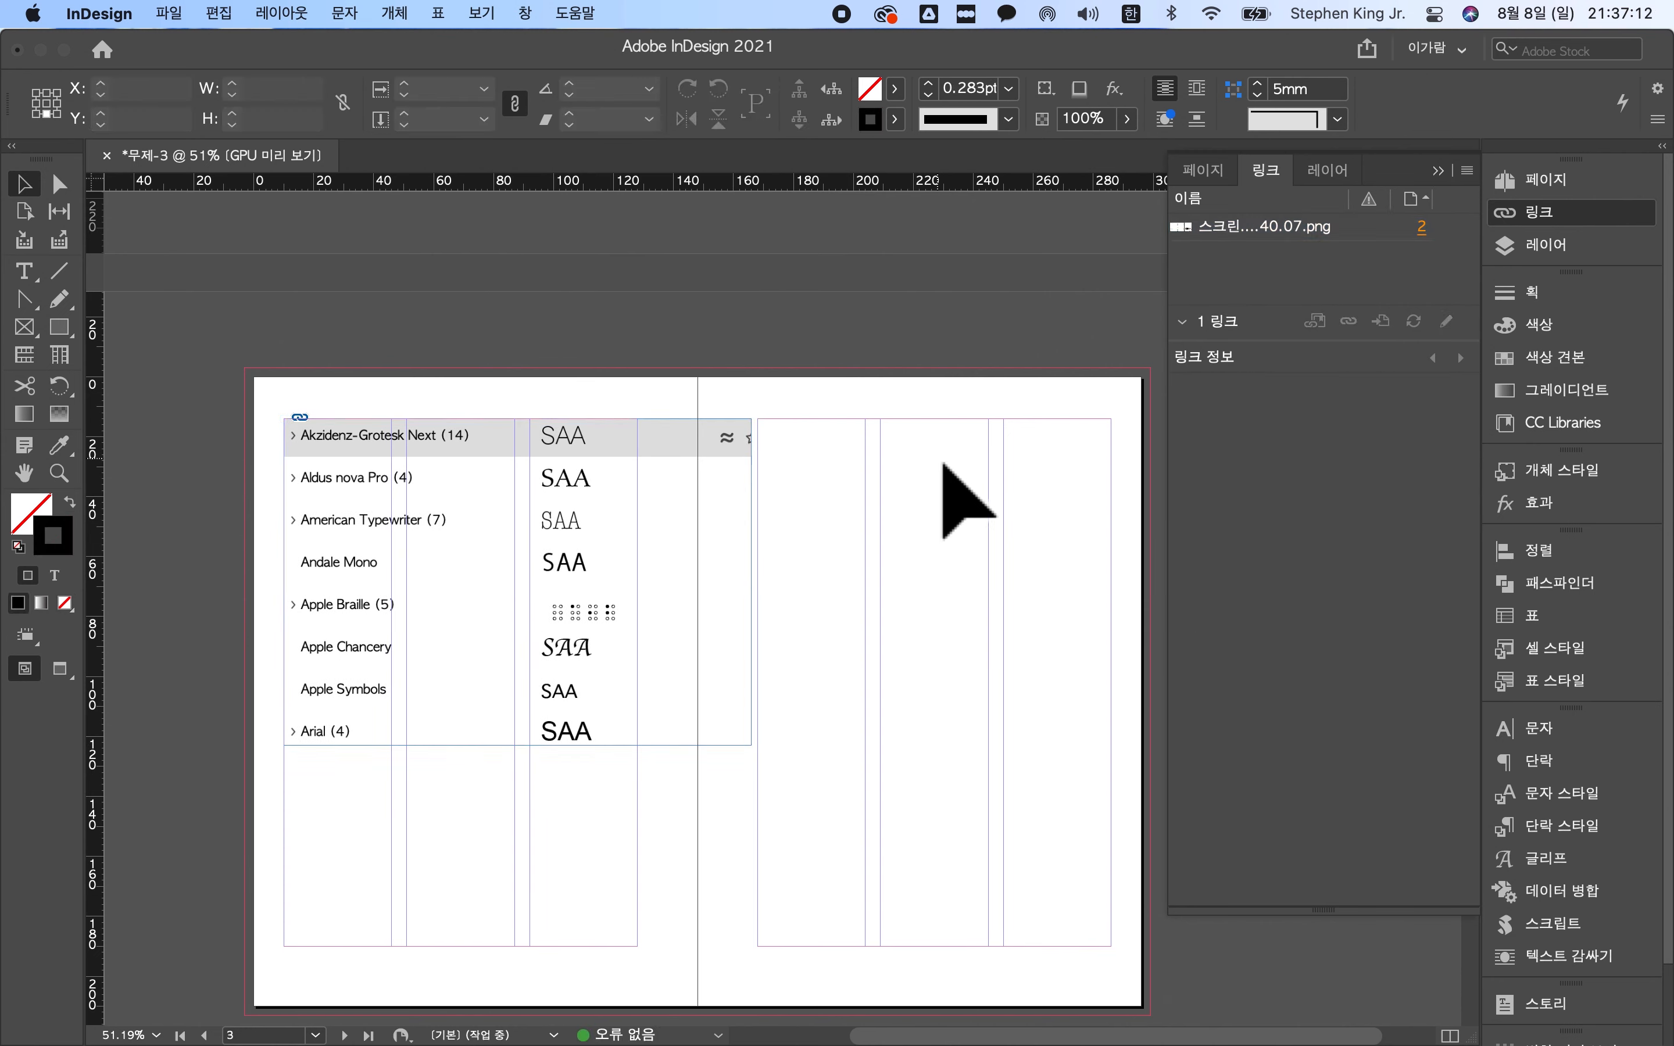
# - Review the placed image's link details once more, deselect it and display the document's layers
pyautogui.click(723, 495)
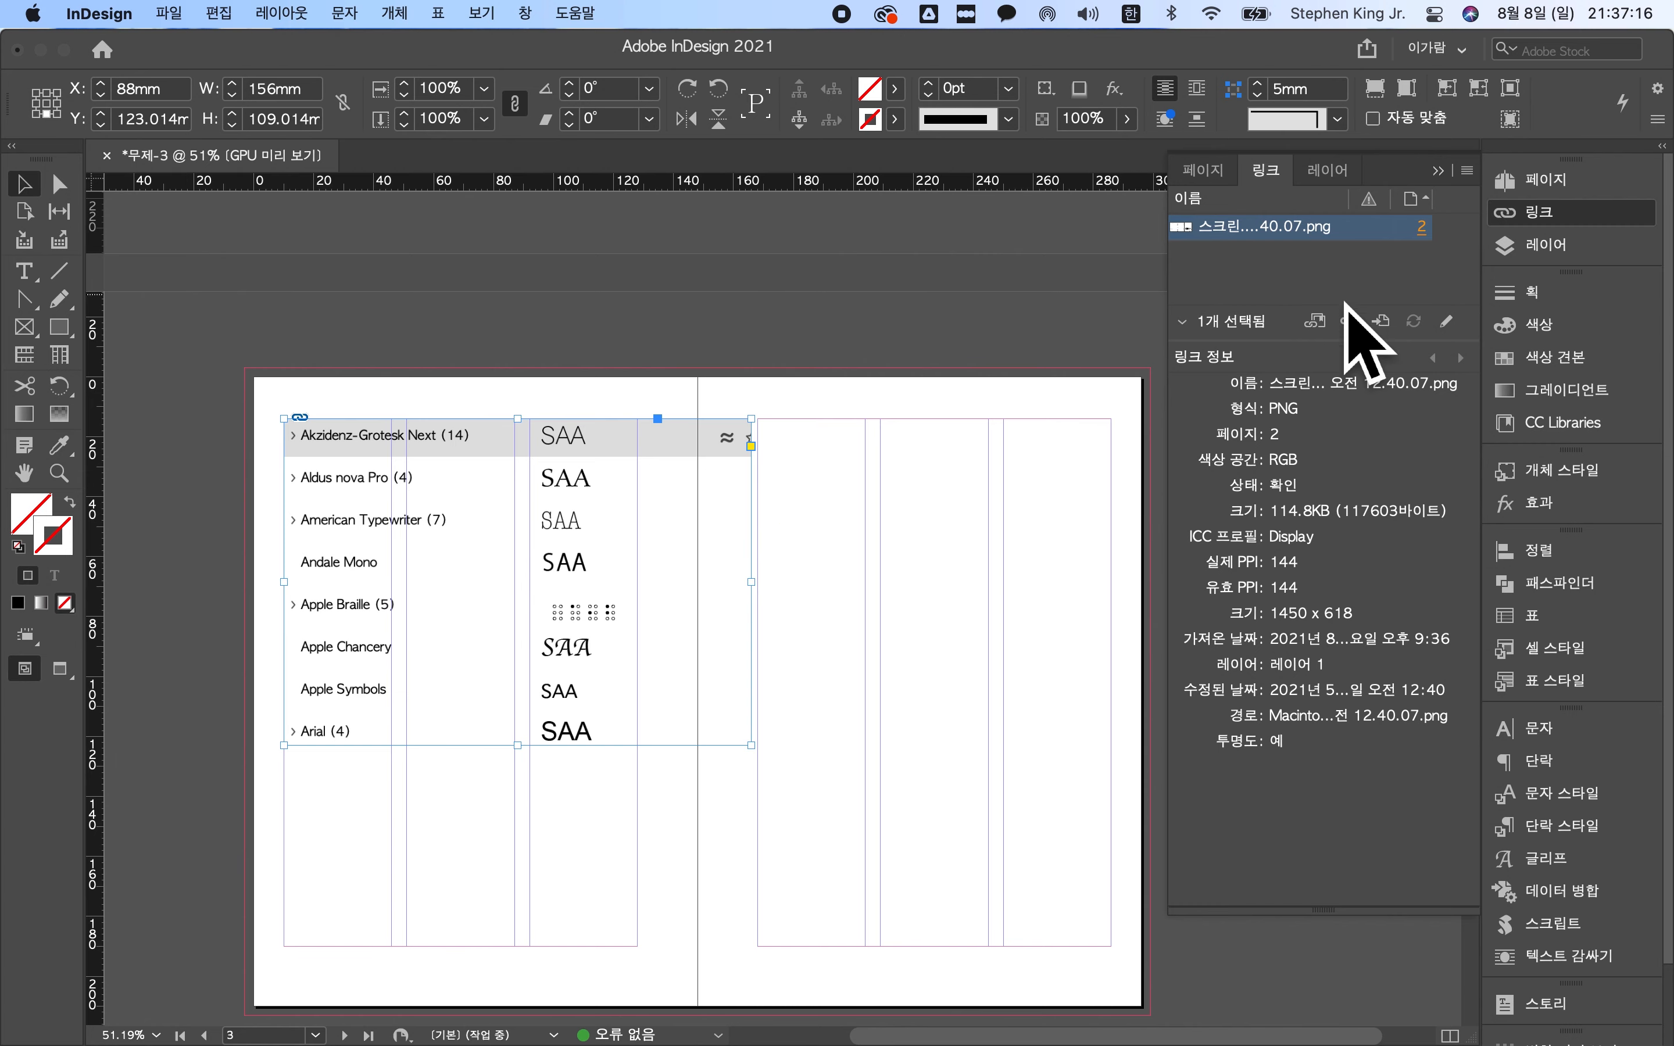
pyautogui.click(865, 608)
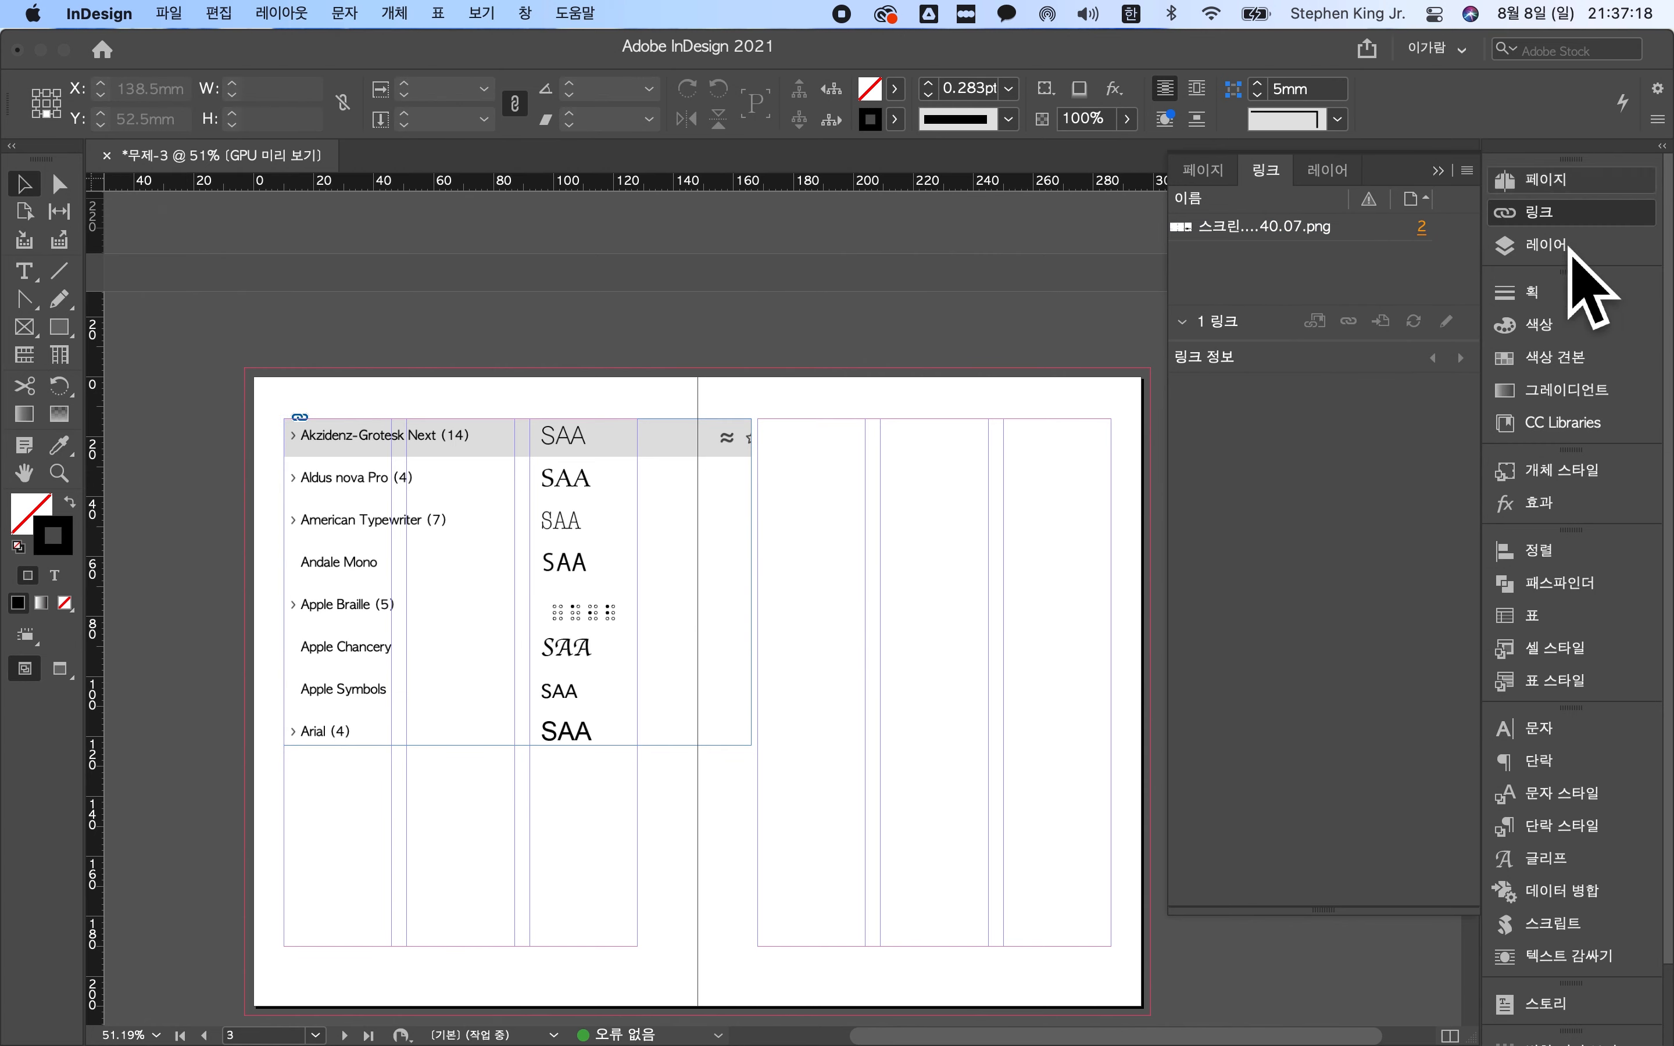
pyautogui.click(1550, 245)
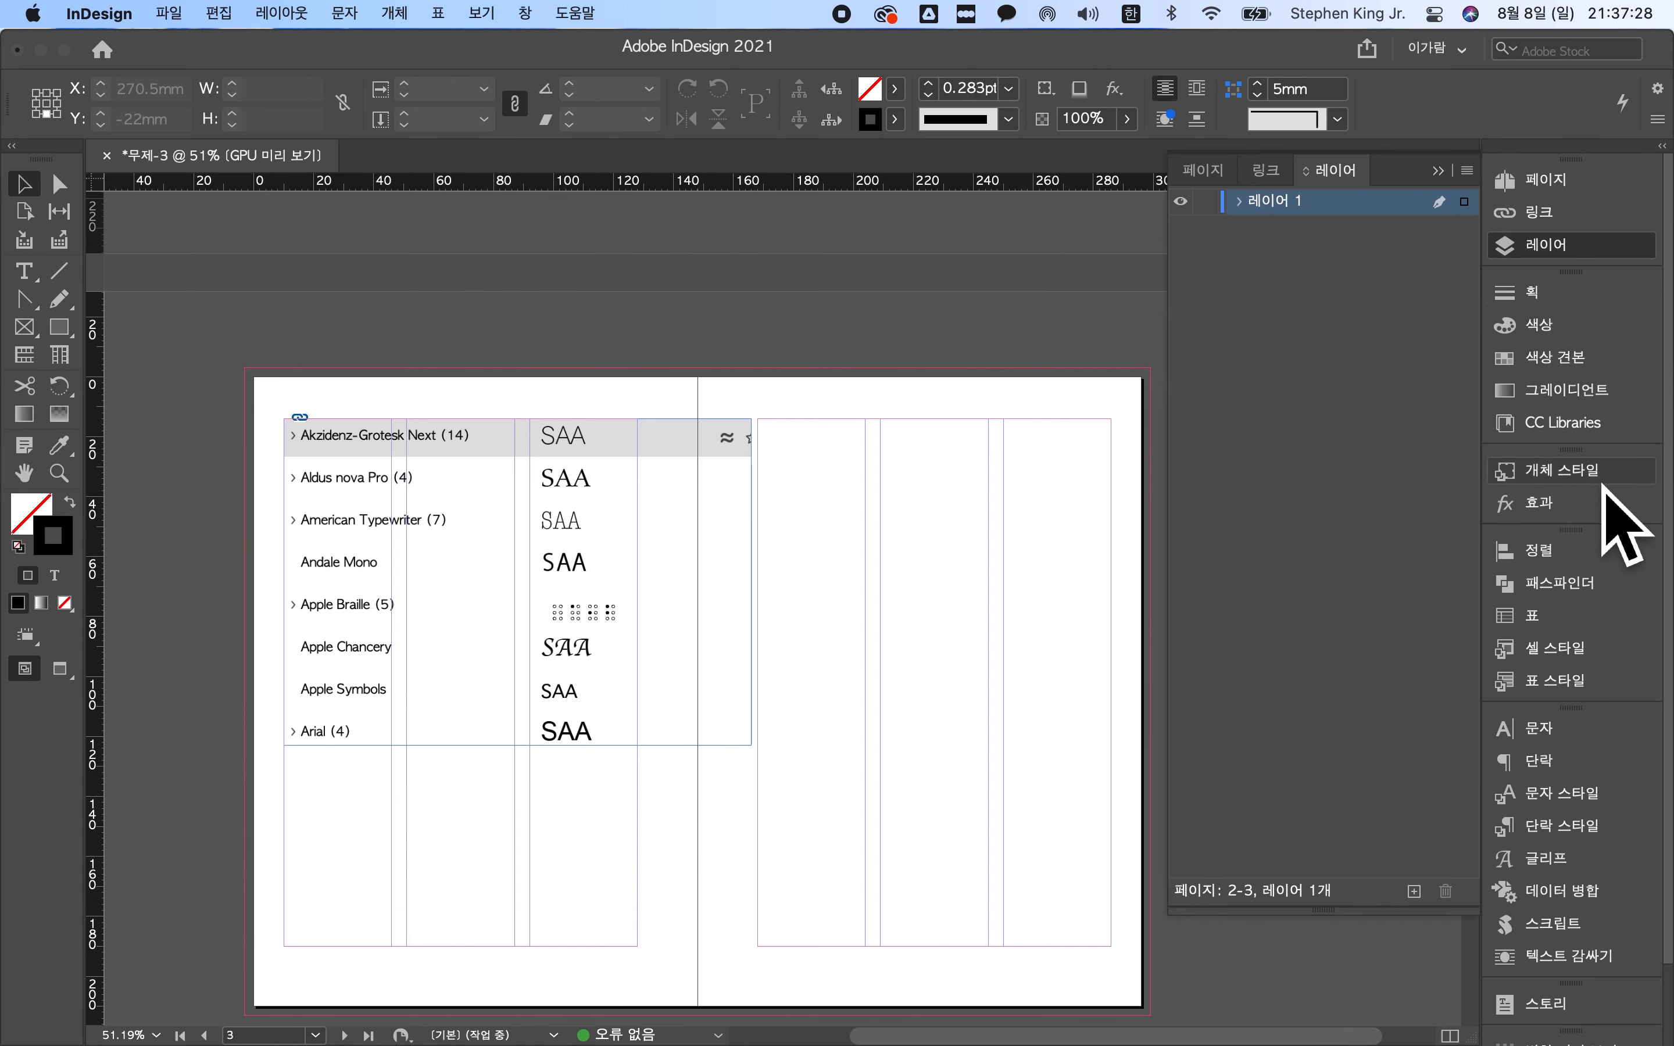
# - Set the reference for aligning objects to the page (페이지에 정렬)
pyautogui.click(1537, 552)
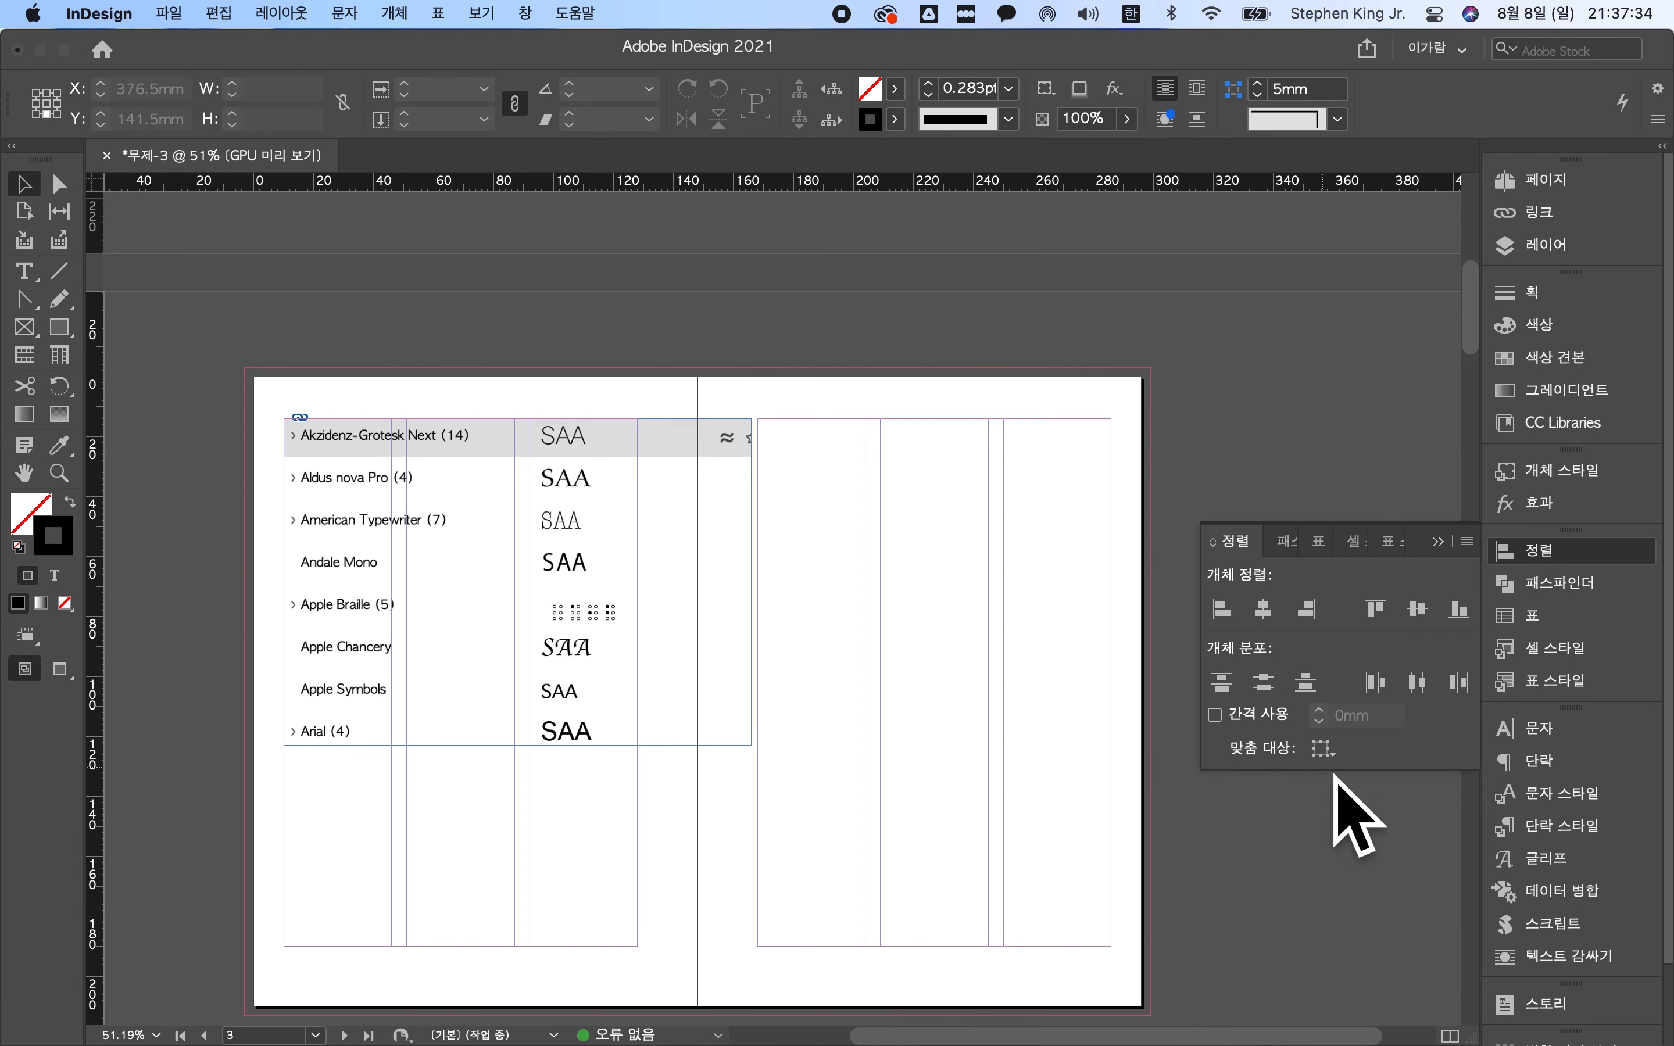
pyautogui.click(1322, 748)
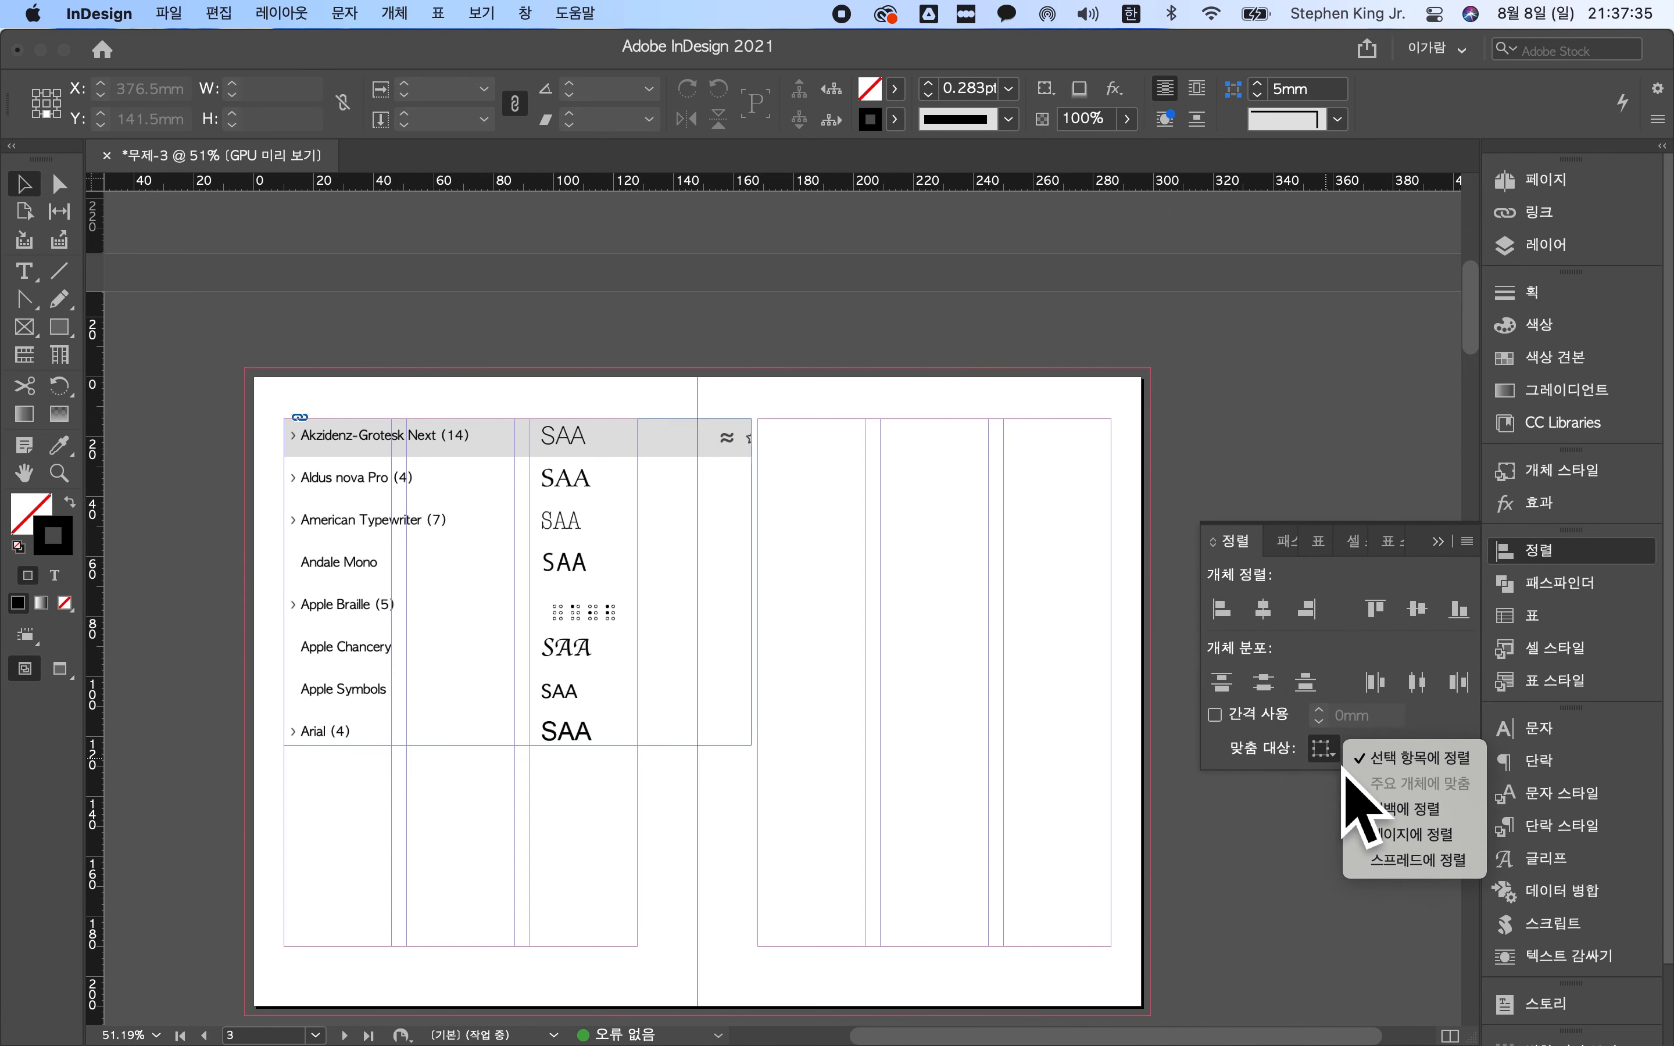
pyautogui.click(1414, 834)
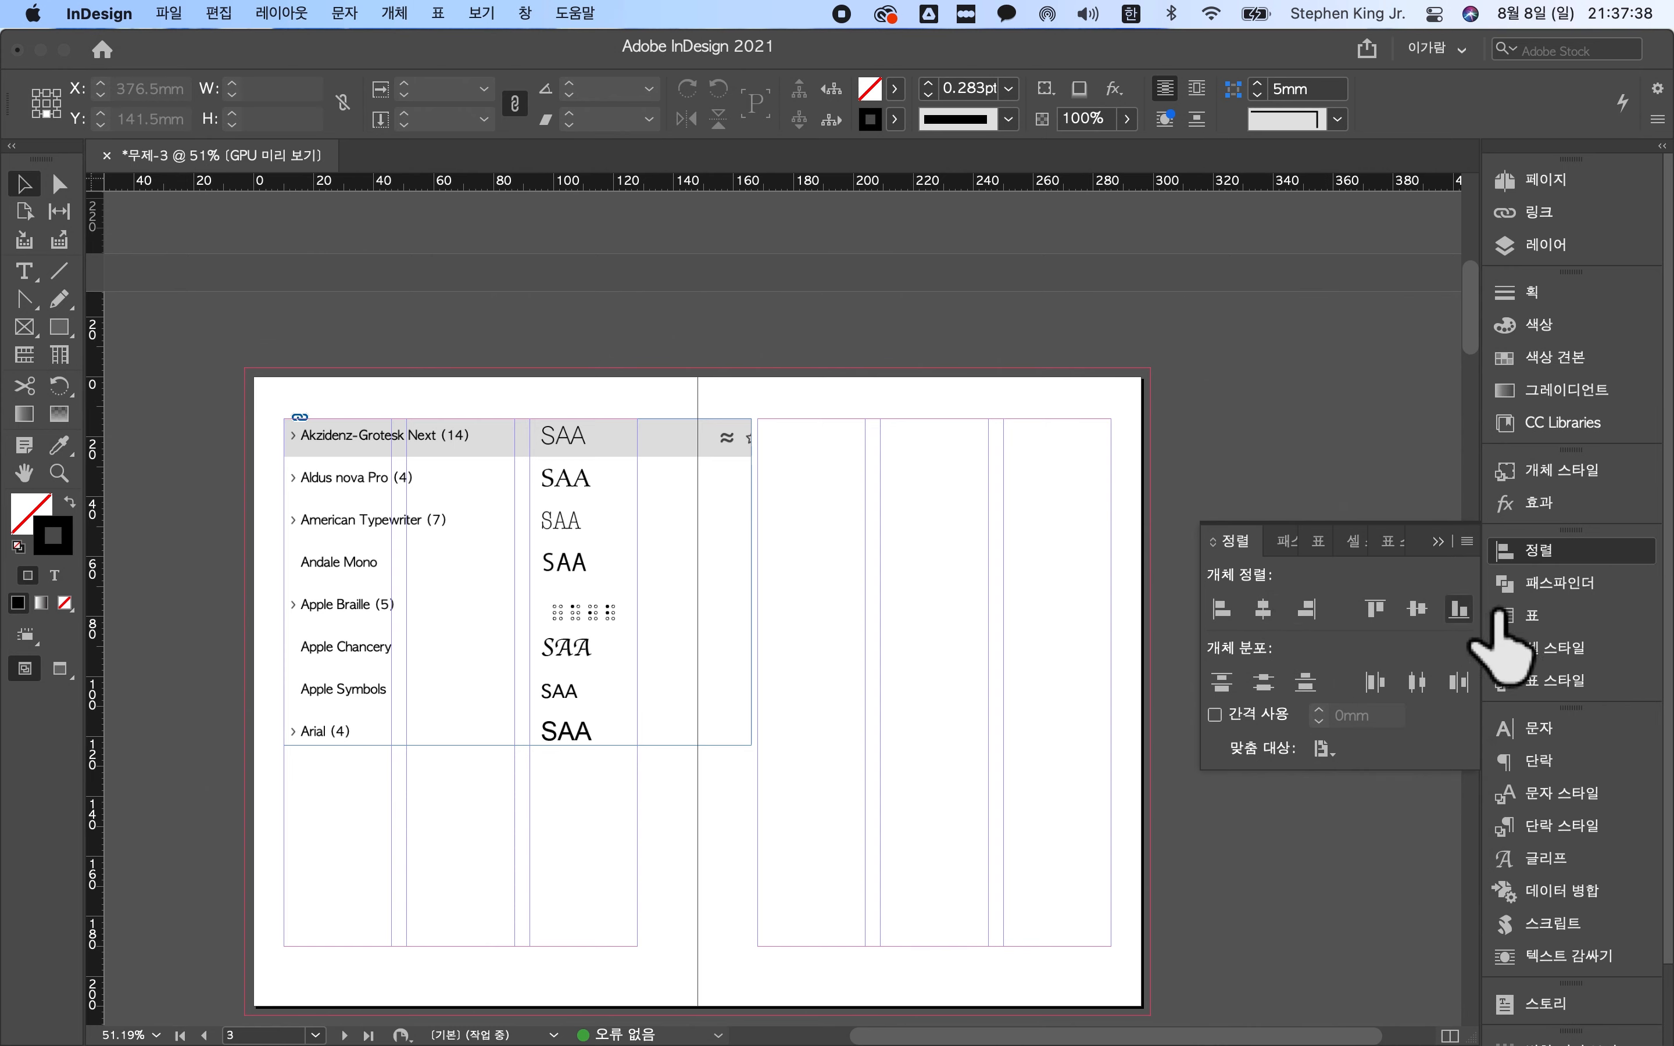
# - Display the Pathfinder options and the paragraph formatting settings
pyautogui.click(1550, 582)
pyautogui.click(1543, 760)
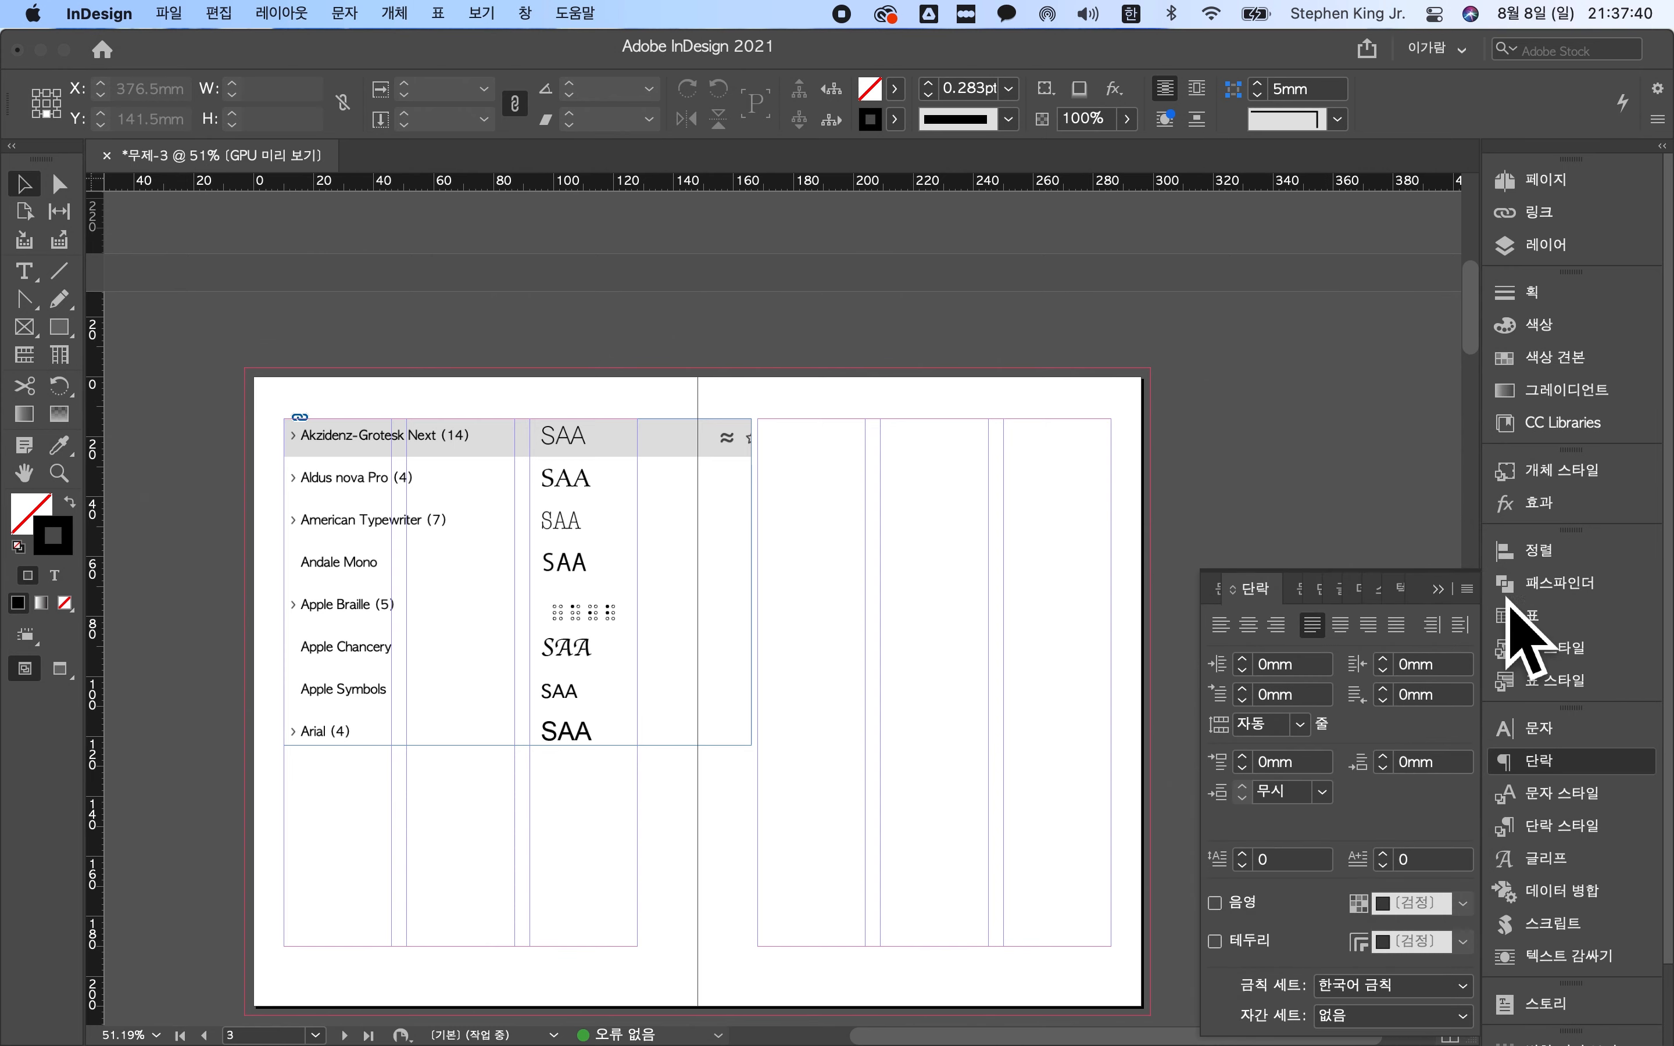
# - Review the general Text Frame Options (텍스트 프레임 옵션) and accept them without edits
pyautogui.click(1453, 55)
pyautogui.click(1642, 828)
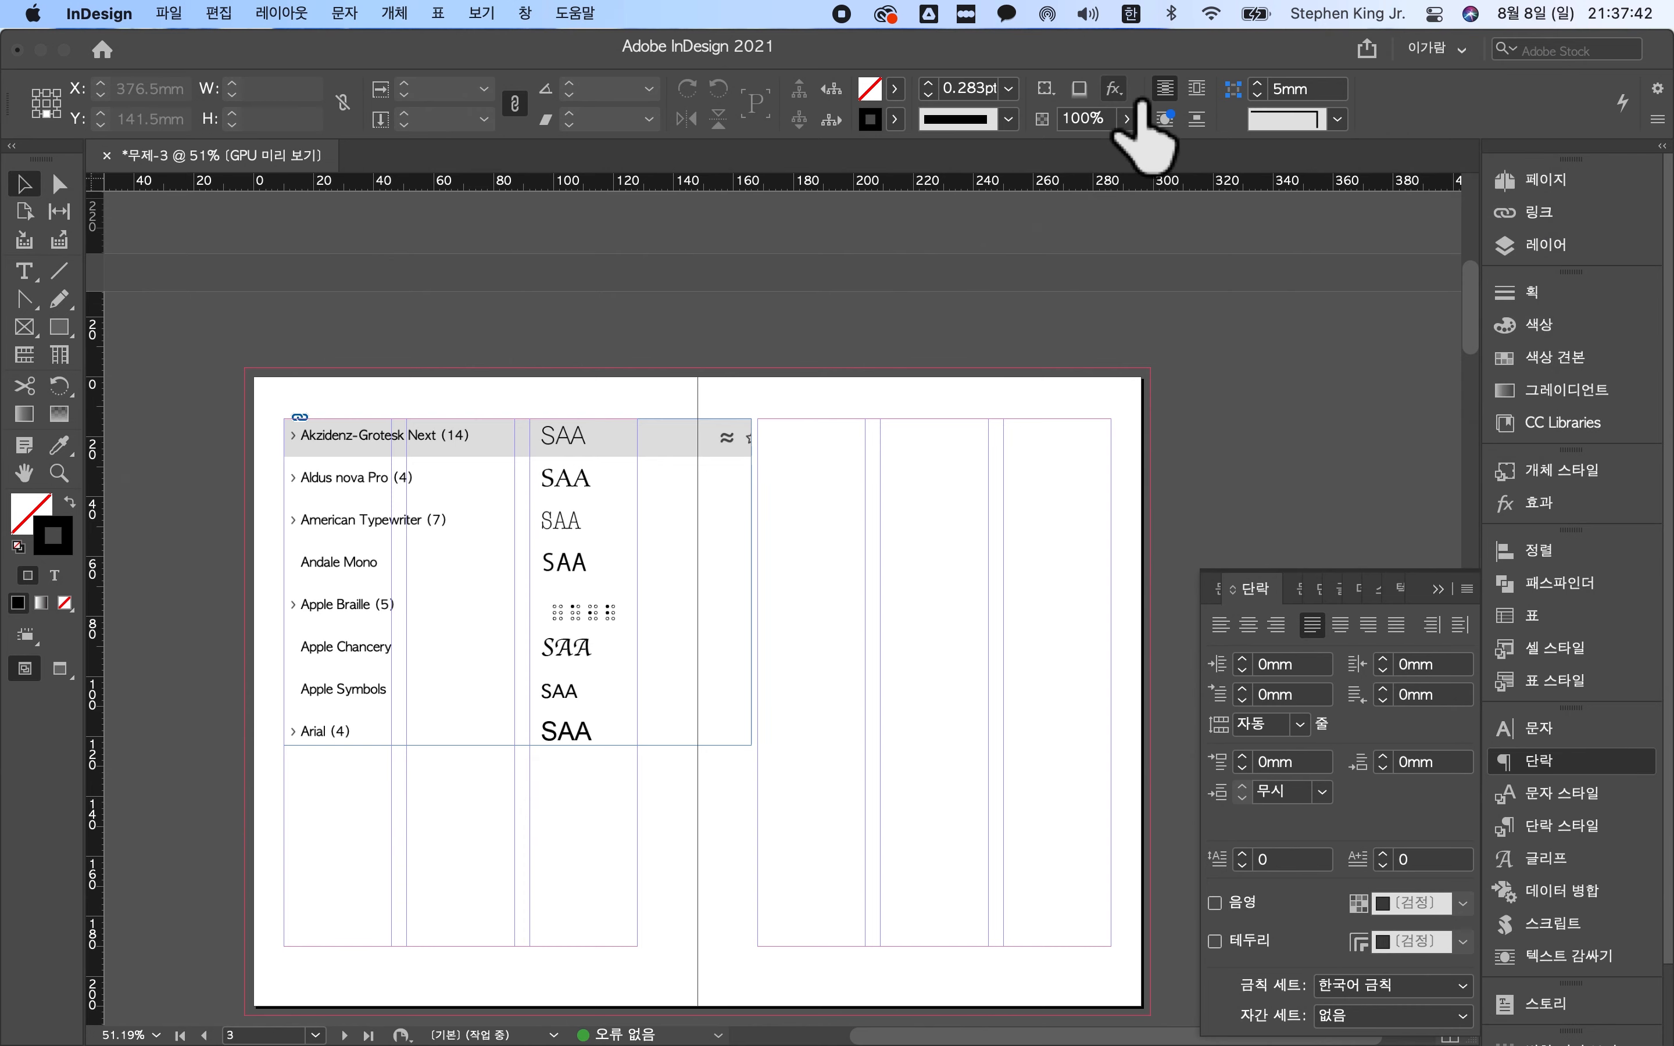
pyautogui.click(504, 19)
pyautogui.click(505, 22)
pyautogui.click(420, 19)
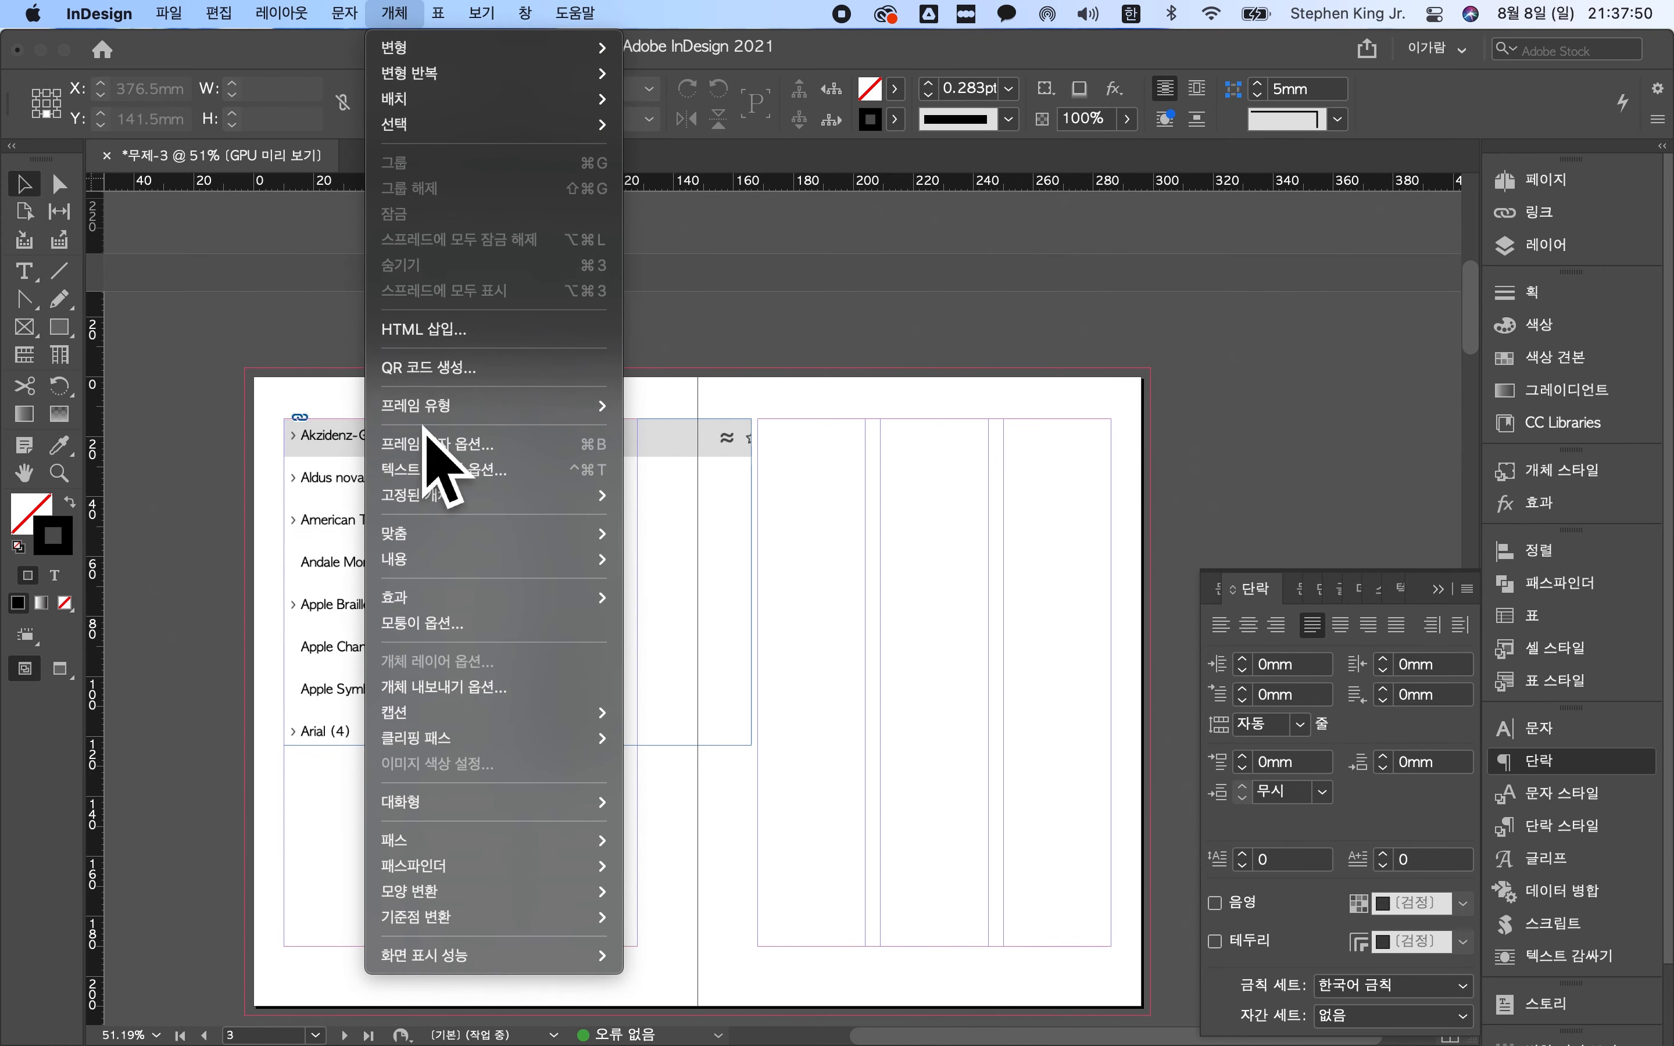
pyautogui.click(452, 476)
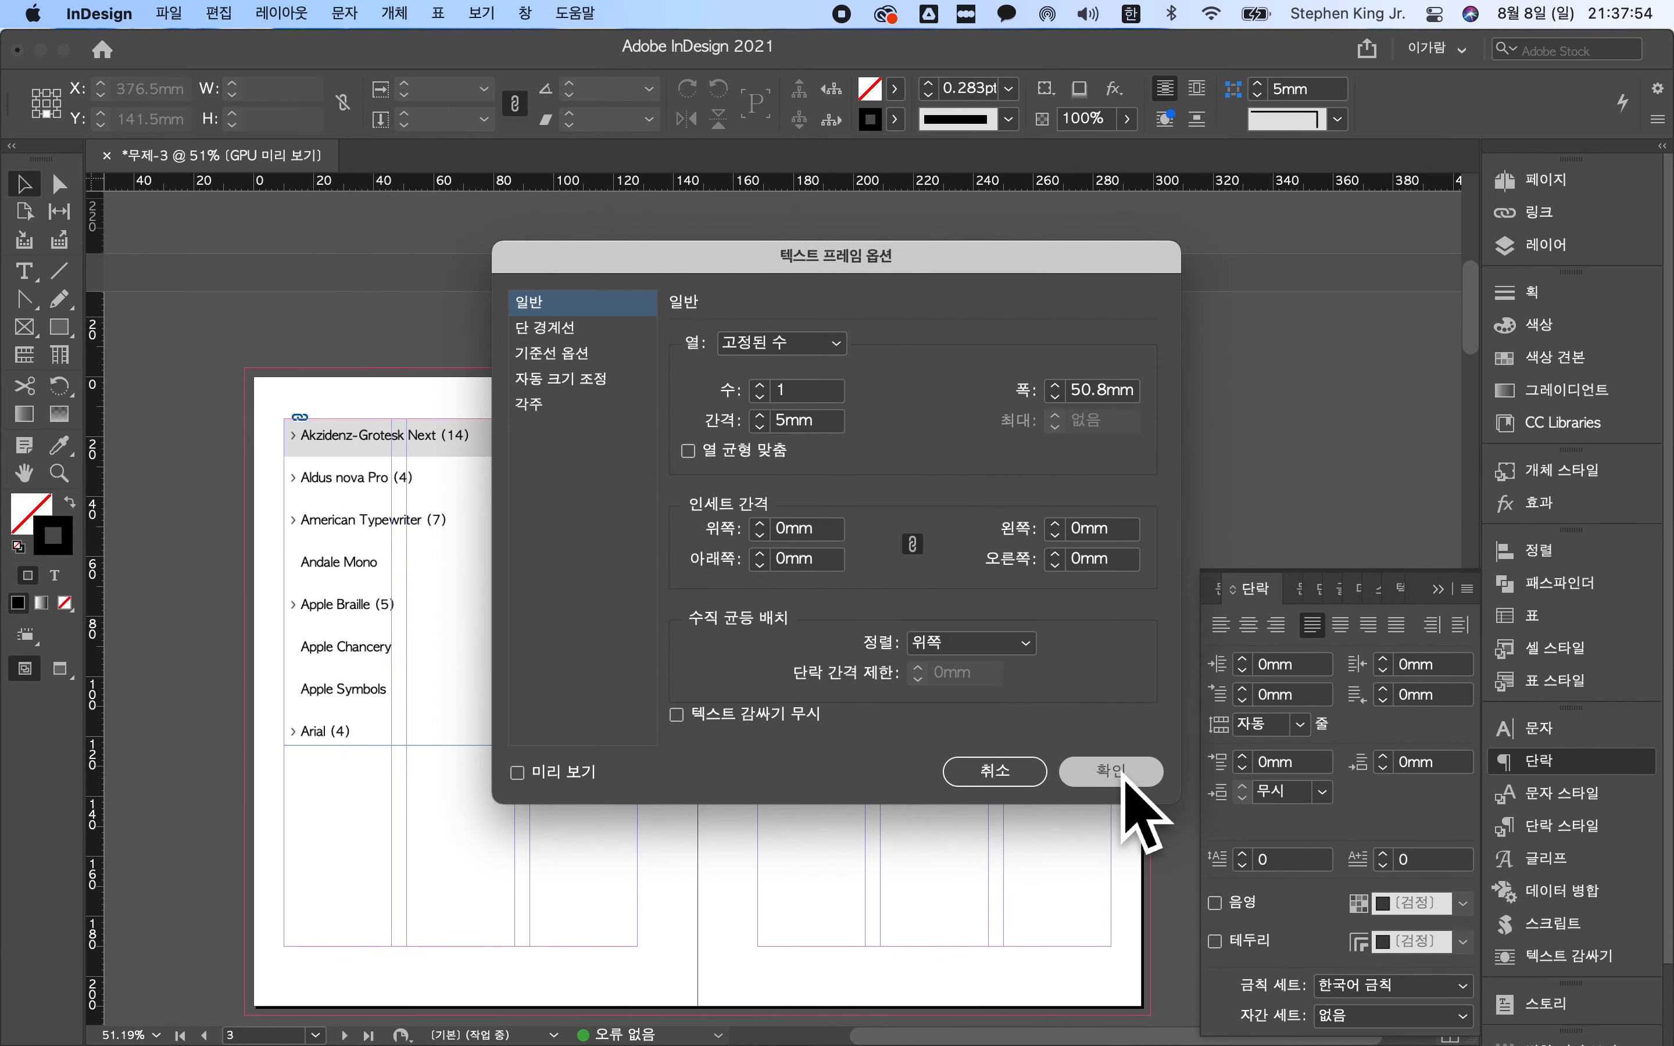
pyautogui.click(1111, 771)
# - Review the document's default frame grid options (프레임 격자) and cancel them
pyautogui.click(396, 14)
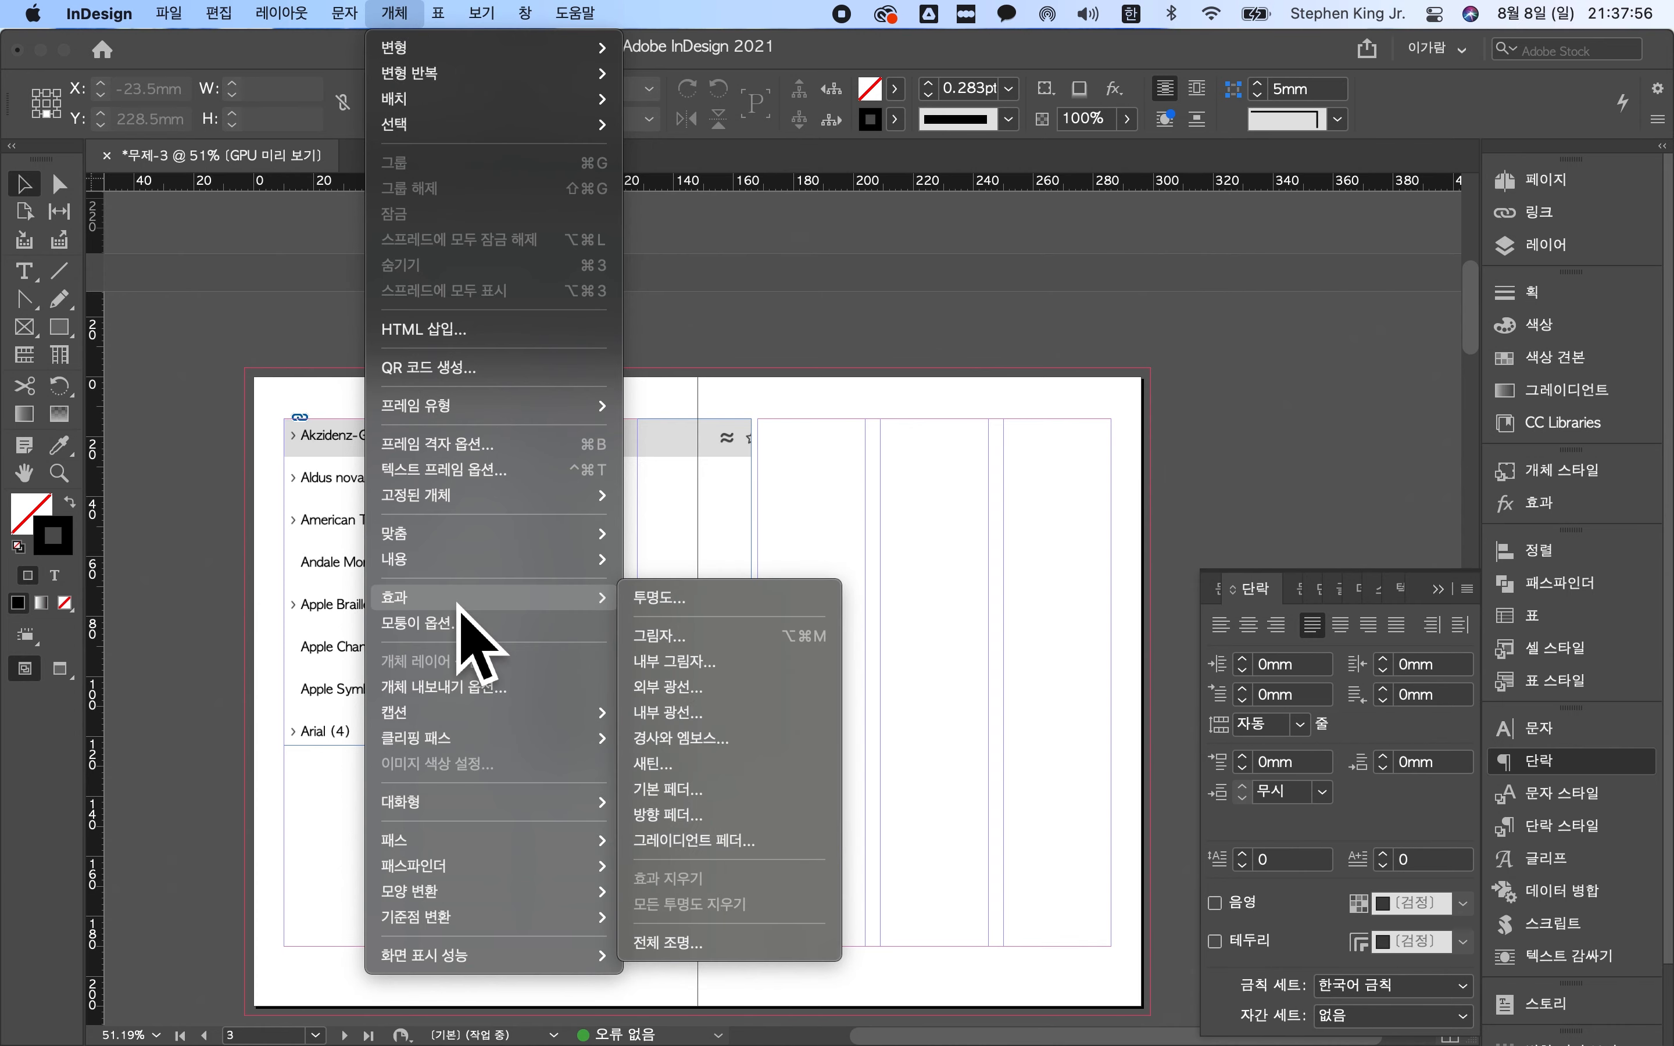
pyautogui.click(502, 444)
pyautogui.moveTo(723, 255); pyautogui.dragTo(367, 382)
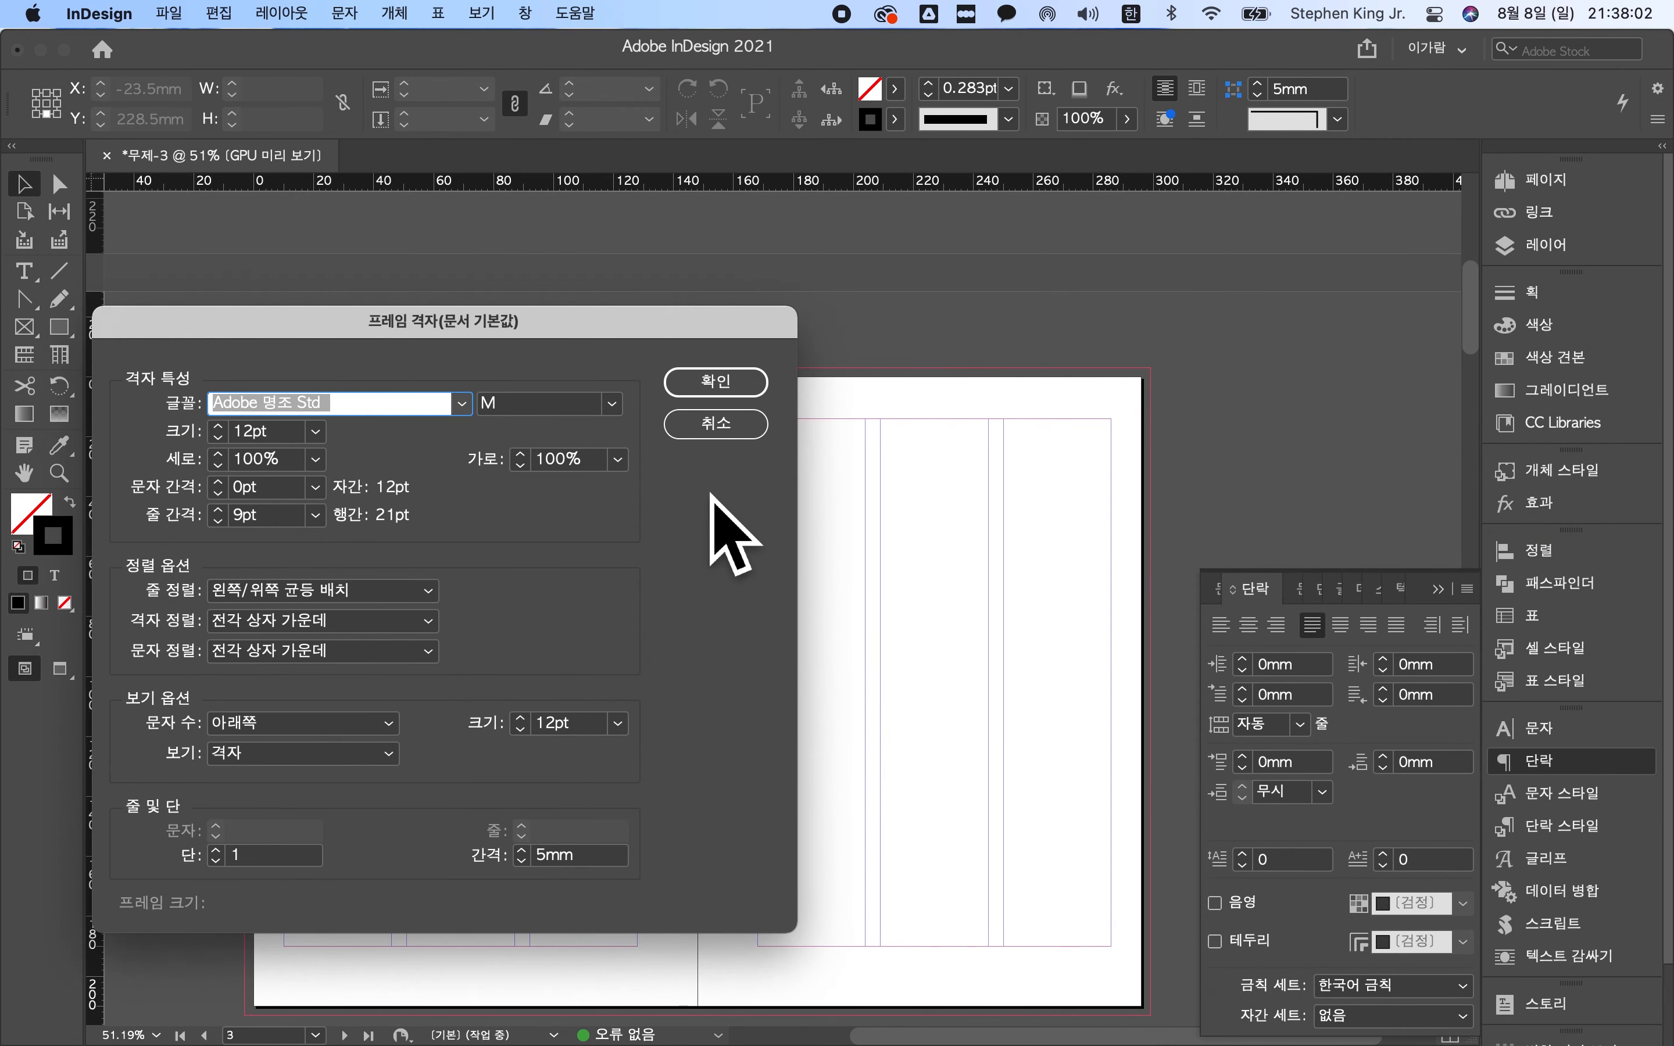
pyautogui.click(735, 433)
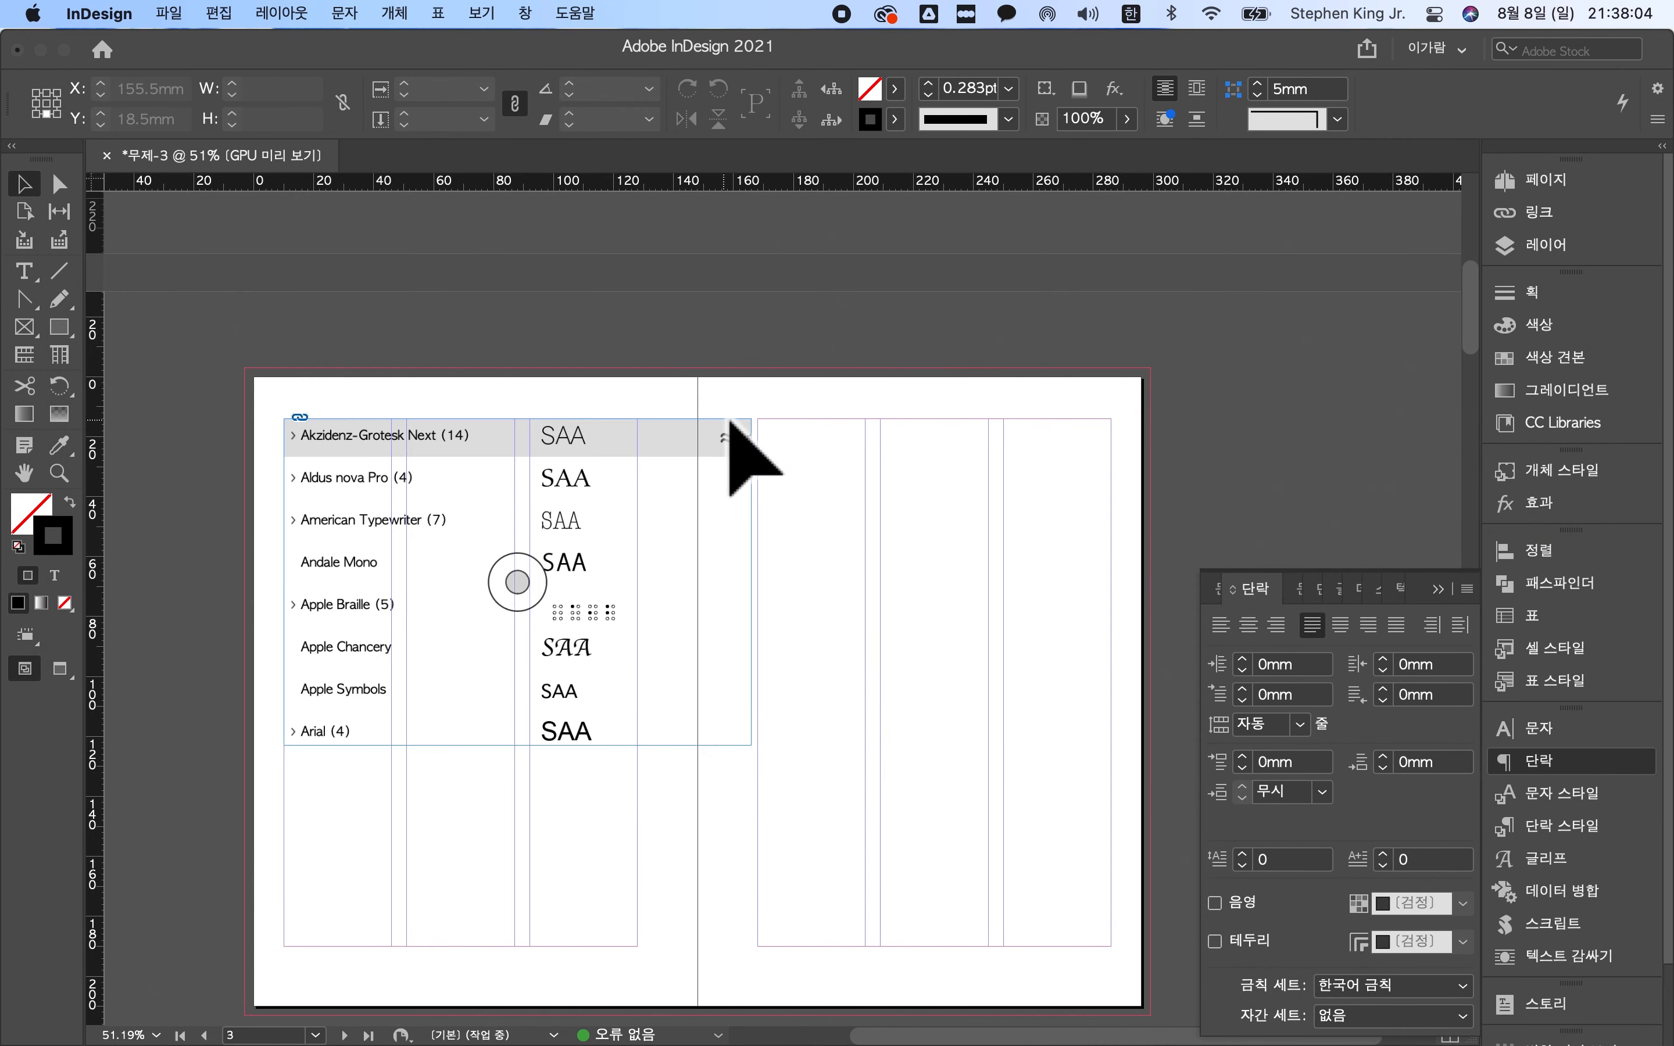
# - Close the Character panel (문자) docked above the Paragraph panel and bring it back
pyautogui.rightClick(1537, 733)
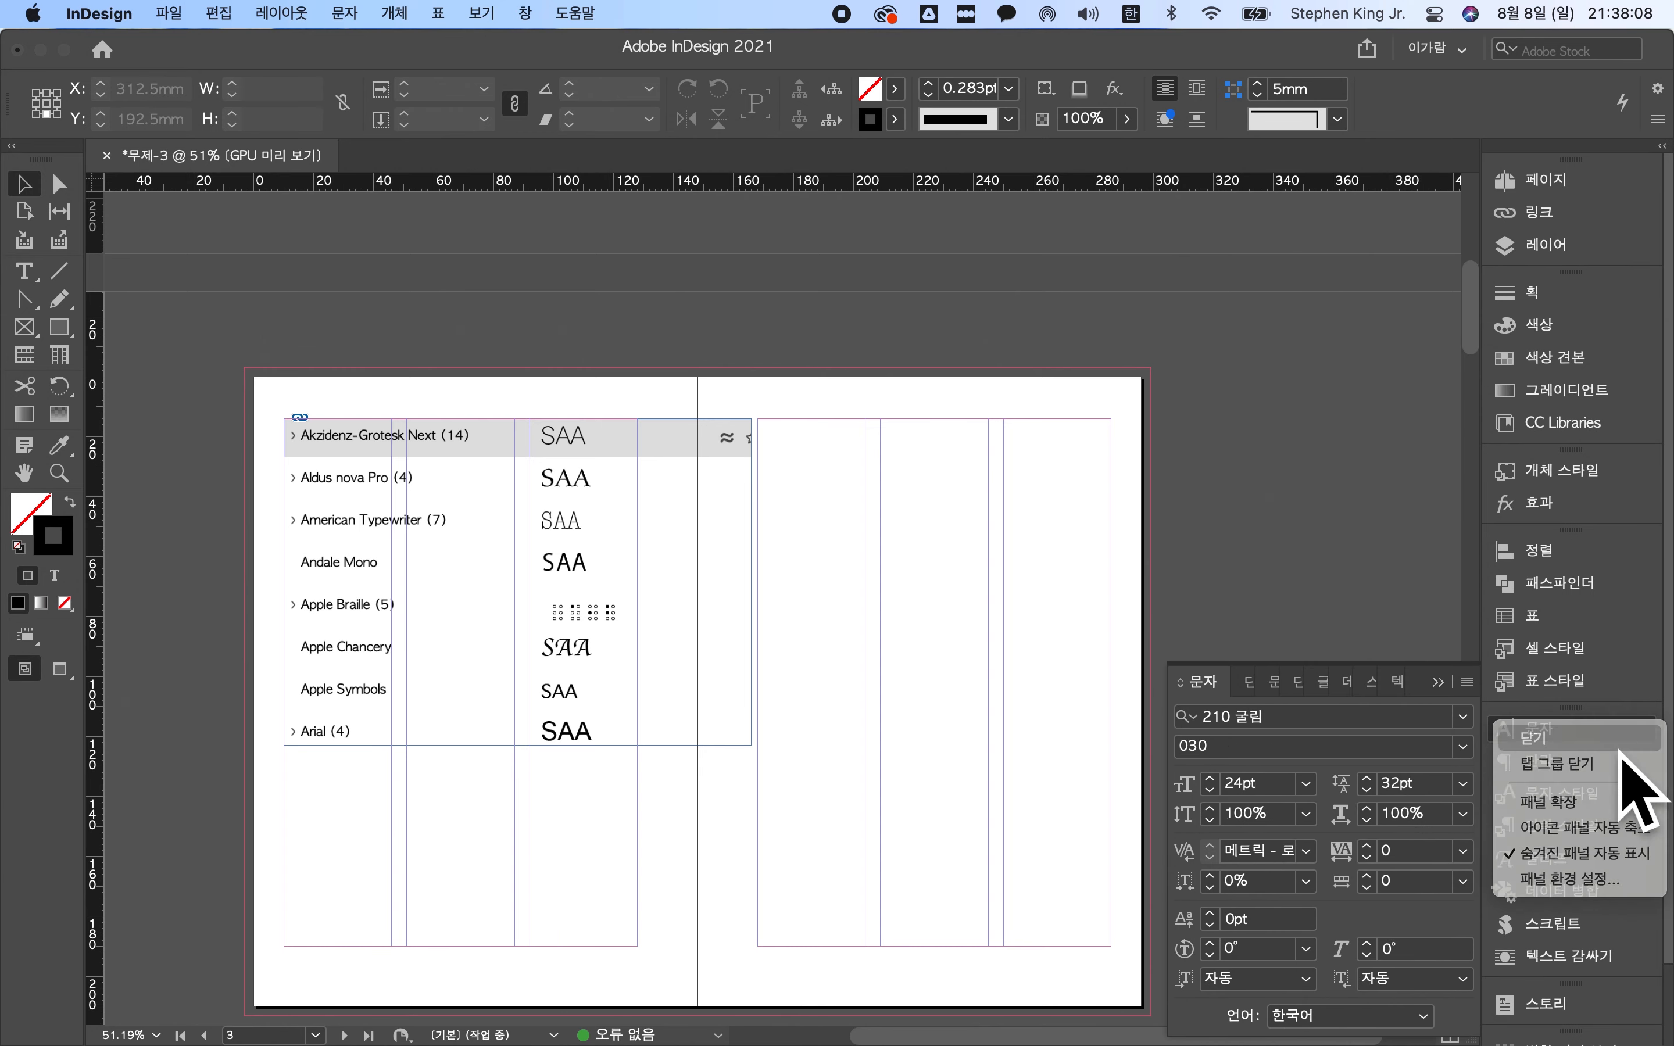
pyautogui.click(1560, 747)
pyautogui.rightClick(1584, 779)
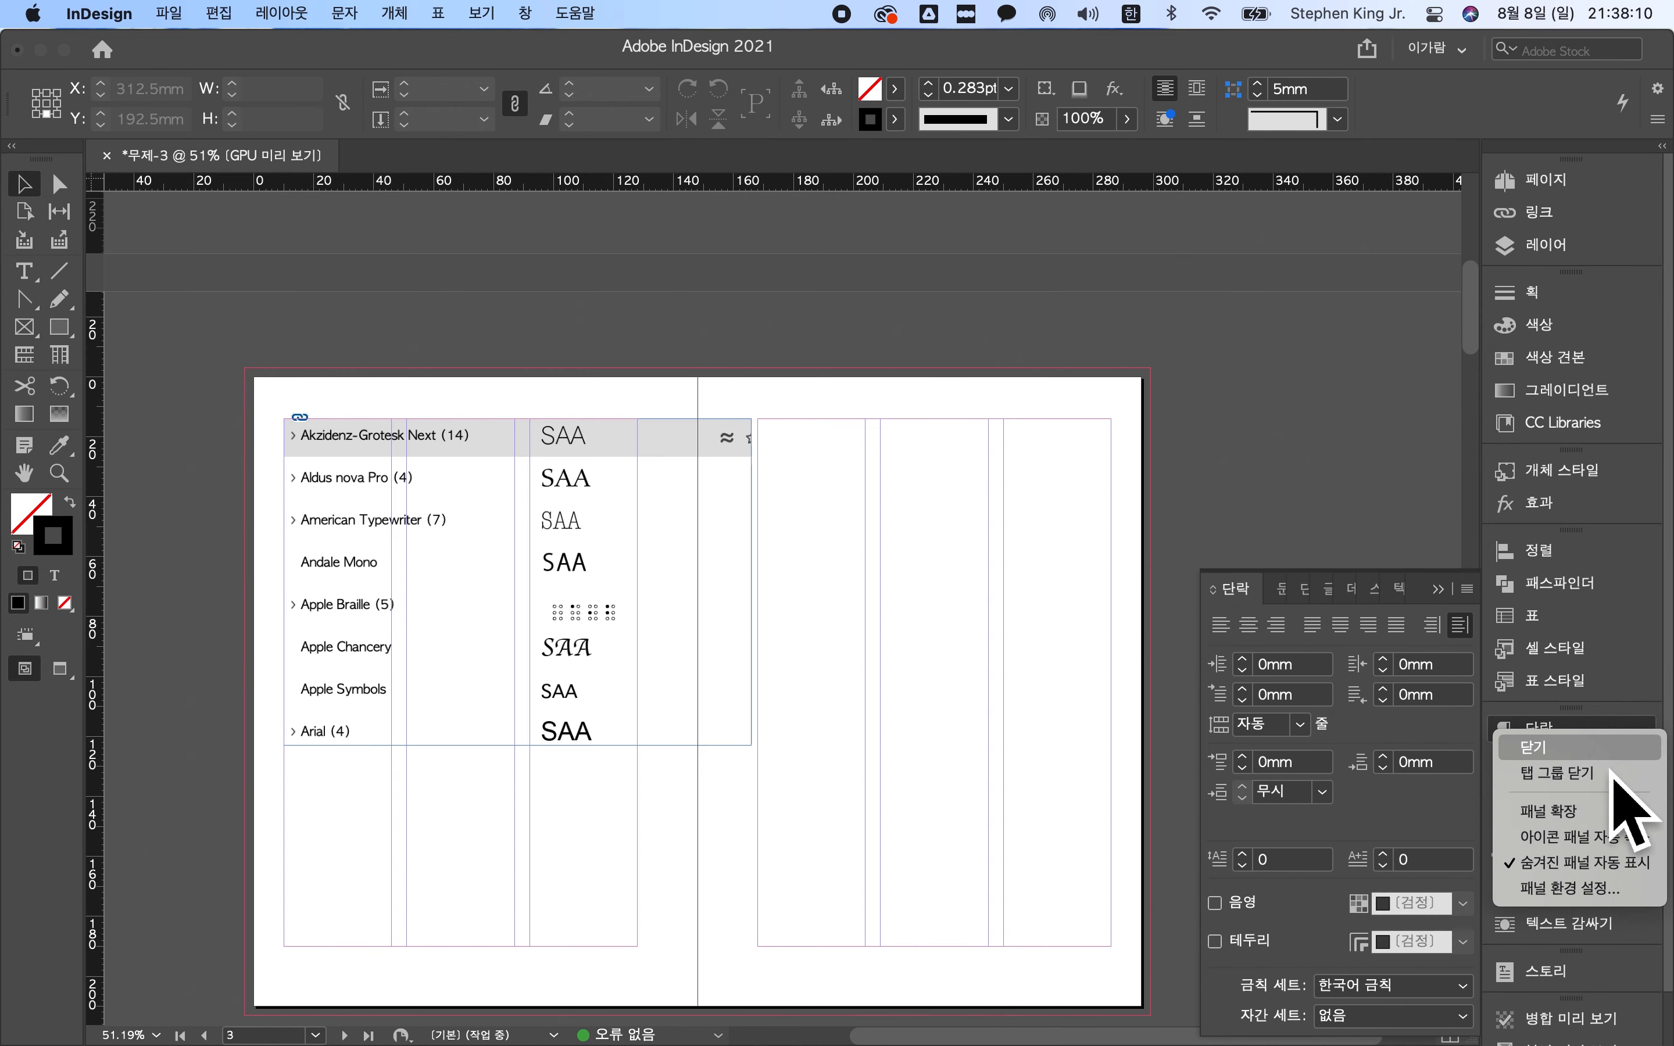
pyautogui.click(1605, 773)
pyautogui.click(1576, 793)
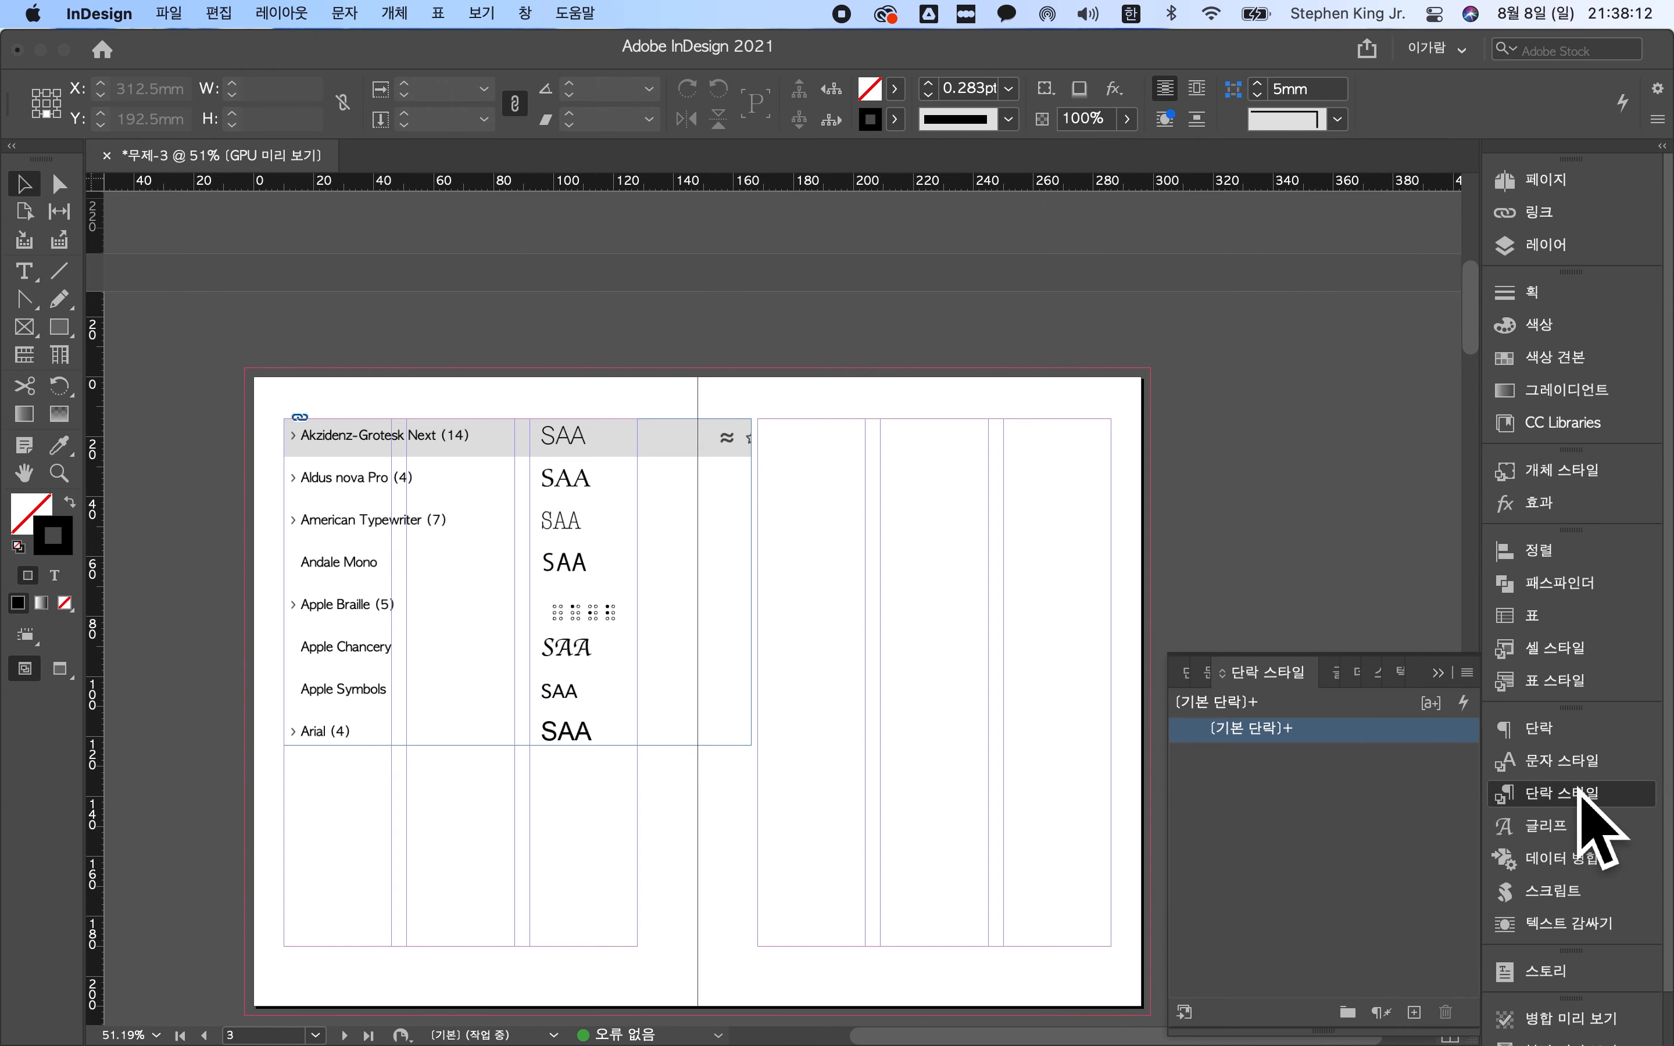
pyautogui.click(1556, 730)
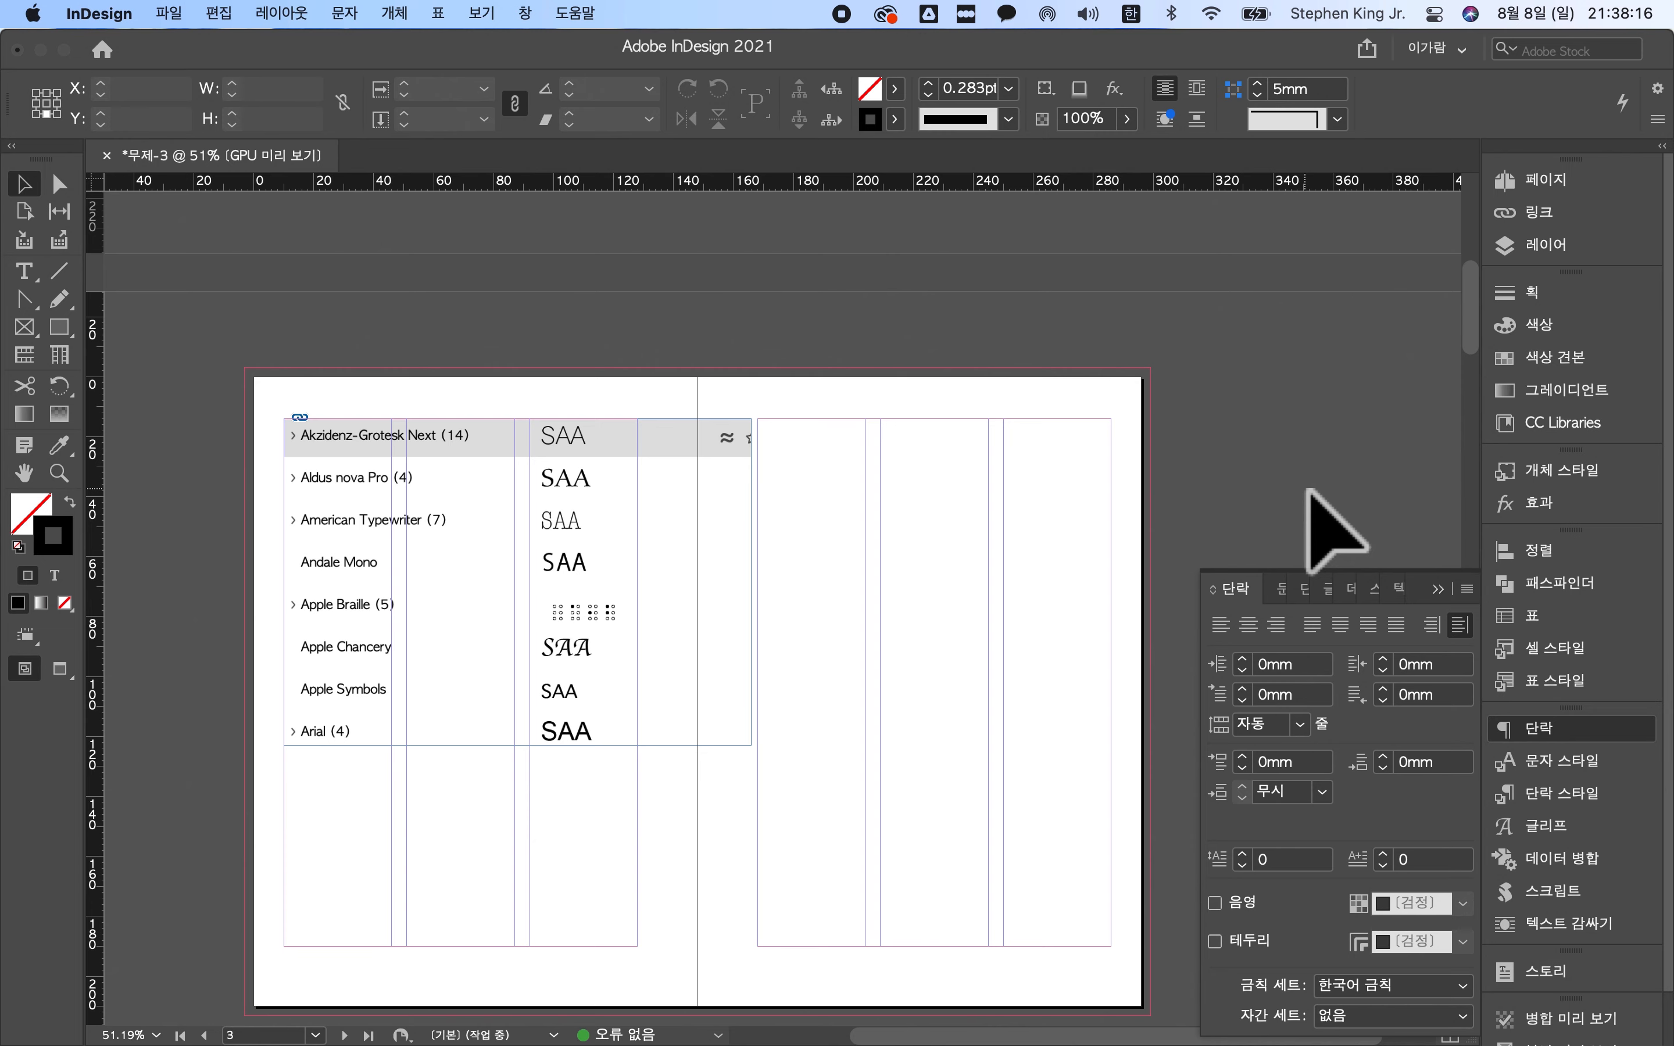
pyautogui.press('super+t')
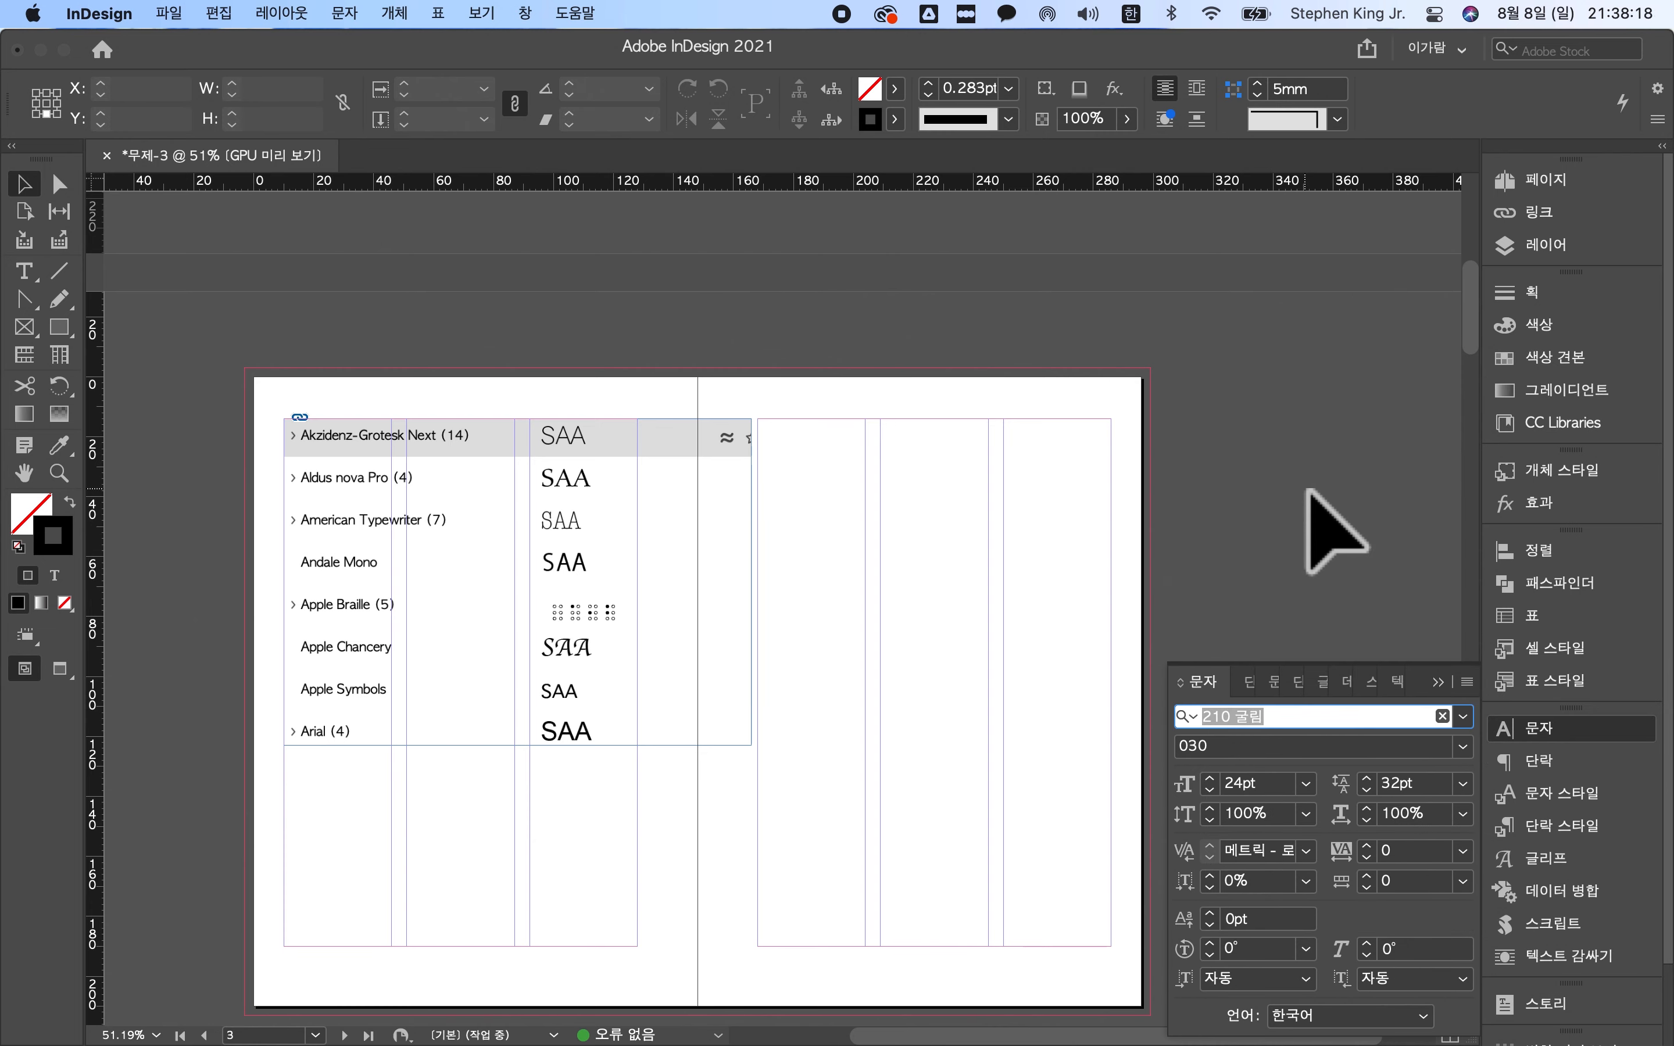
# - Detach the Character panel from the dock as a floating panel and display its settings
pyautogui.moveTo(1557, 734); pyautogui.dragTo(1334, 682)
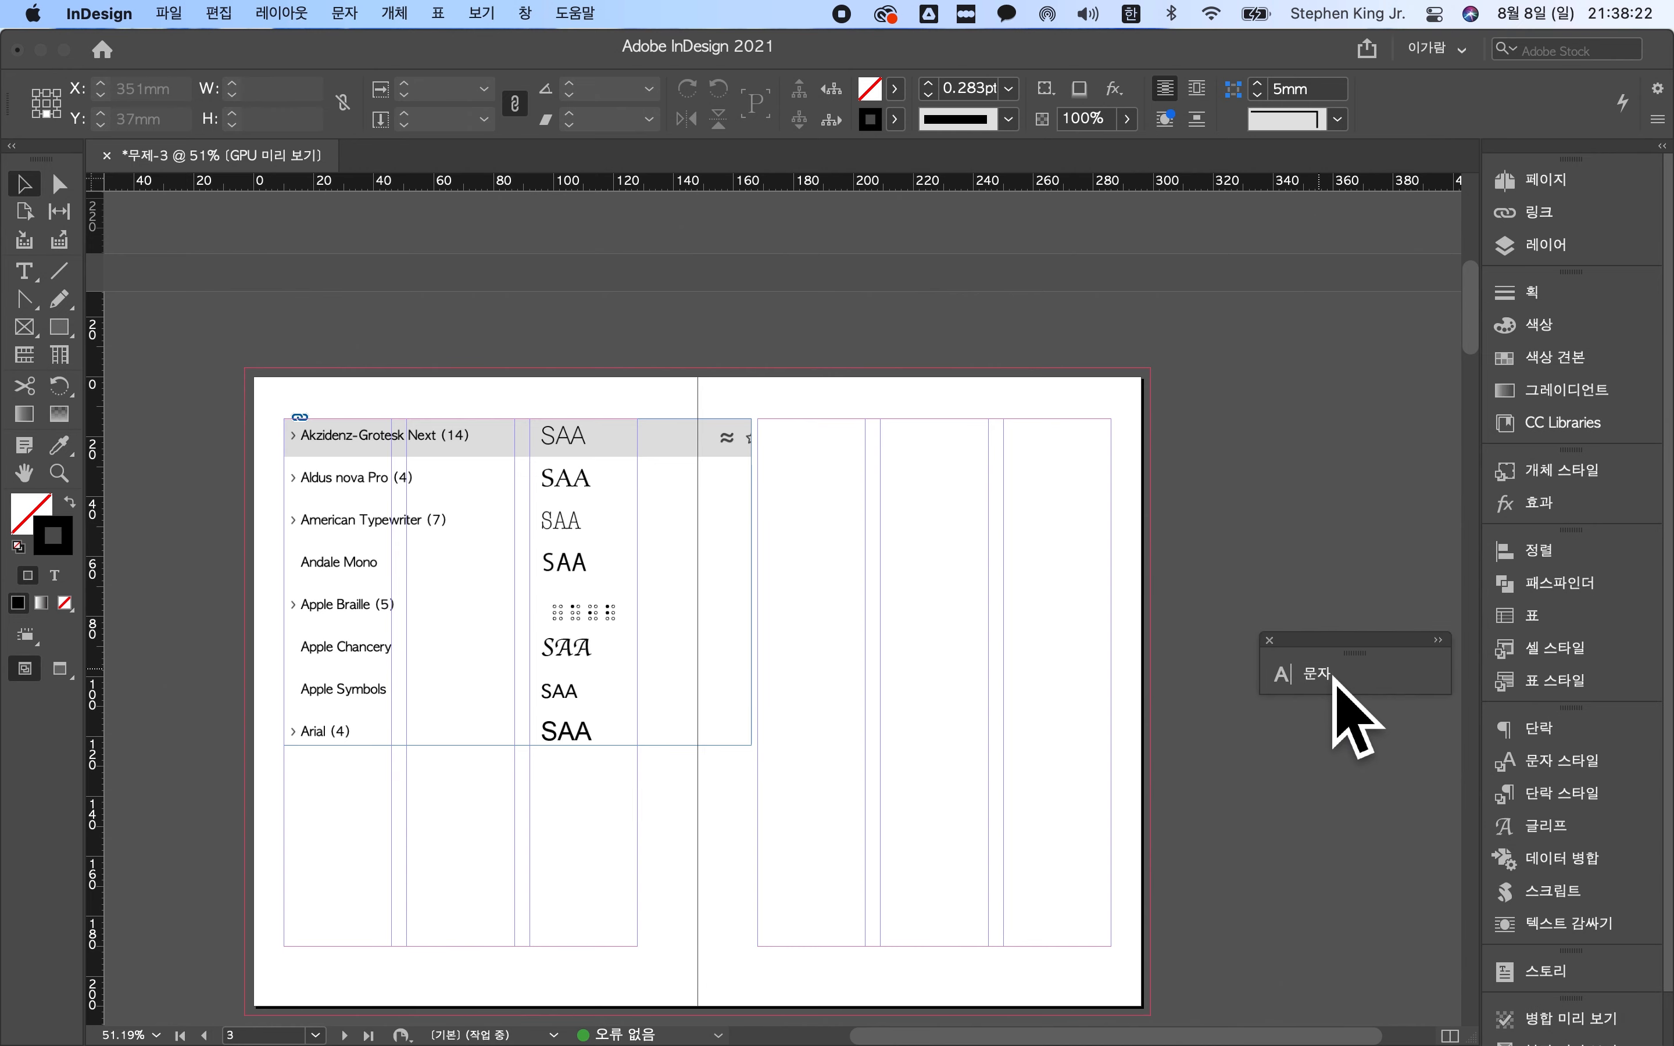
pyautogui.moveTo(1376, 709); pyautogui.dragTo(1280, 672)
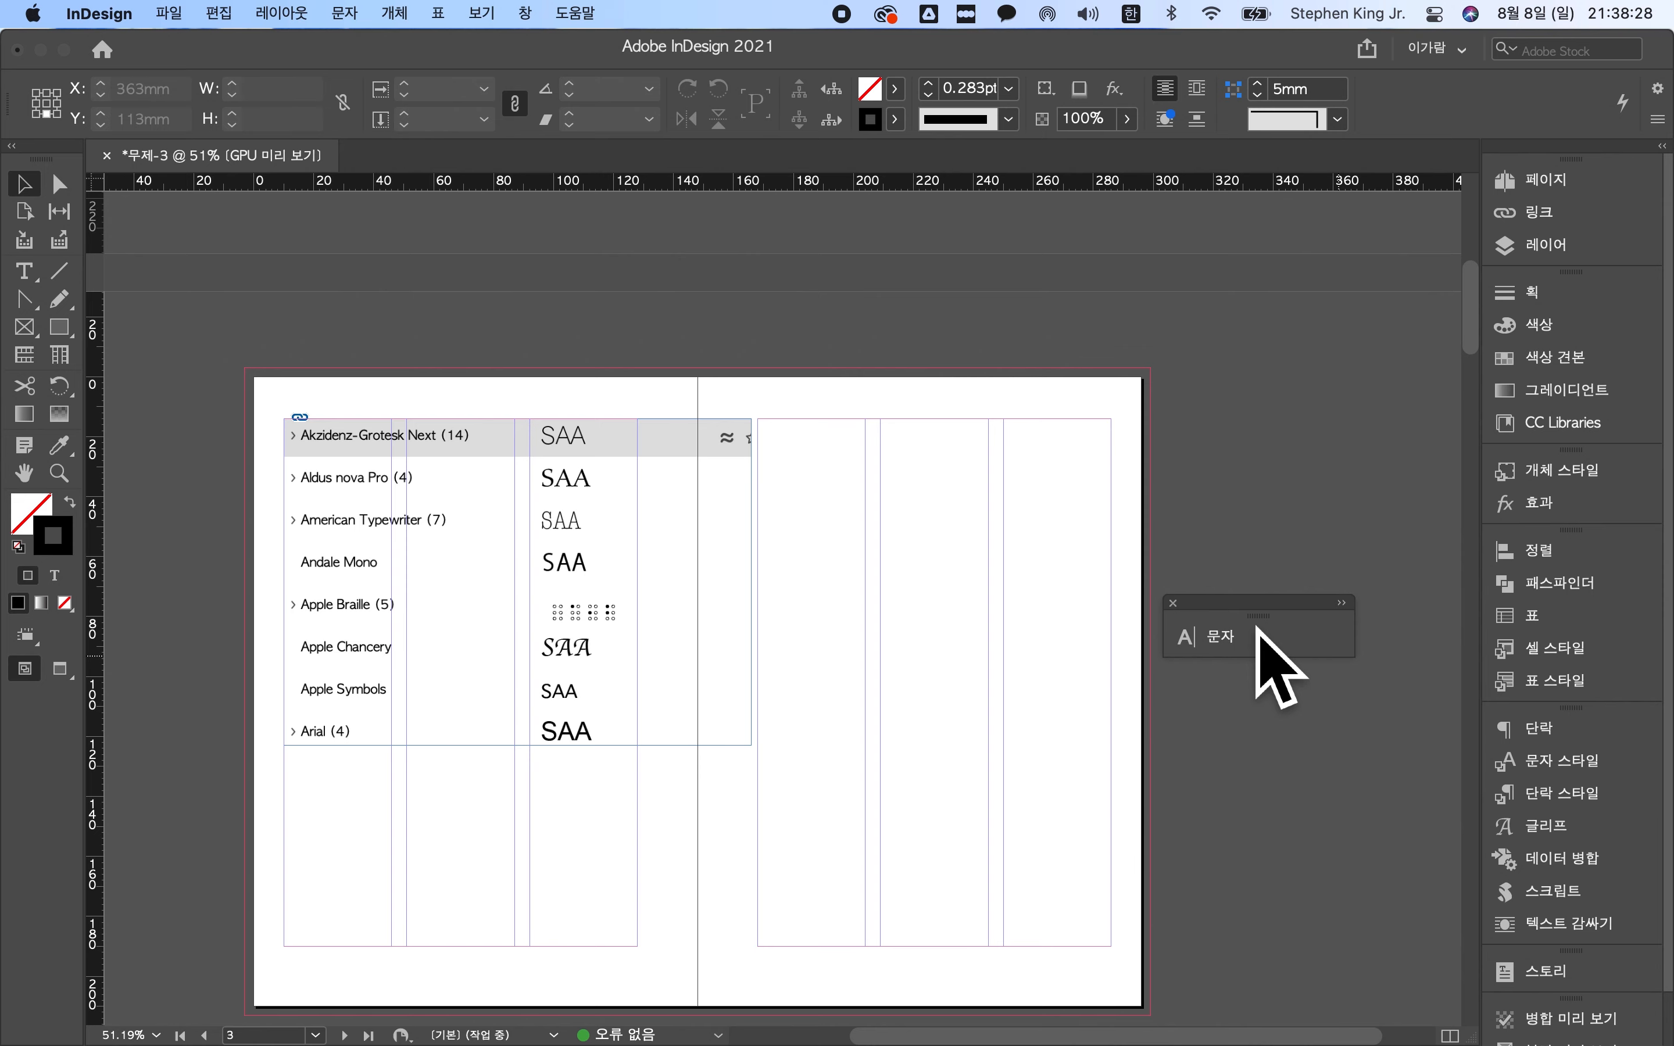
pyautogui.click(482, 13)
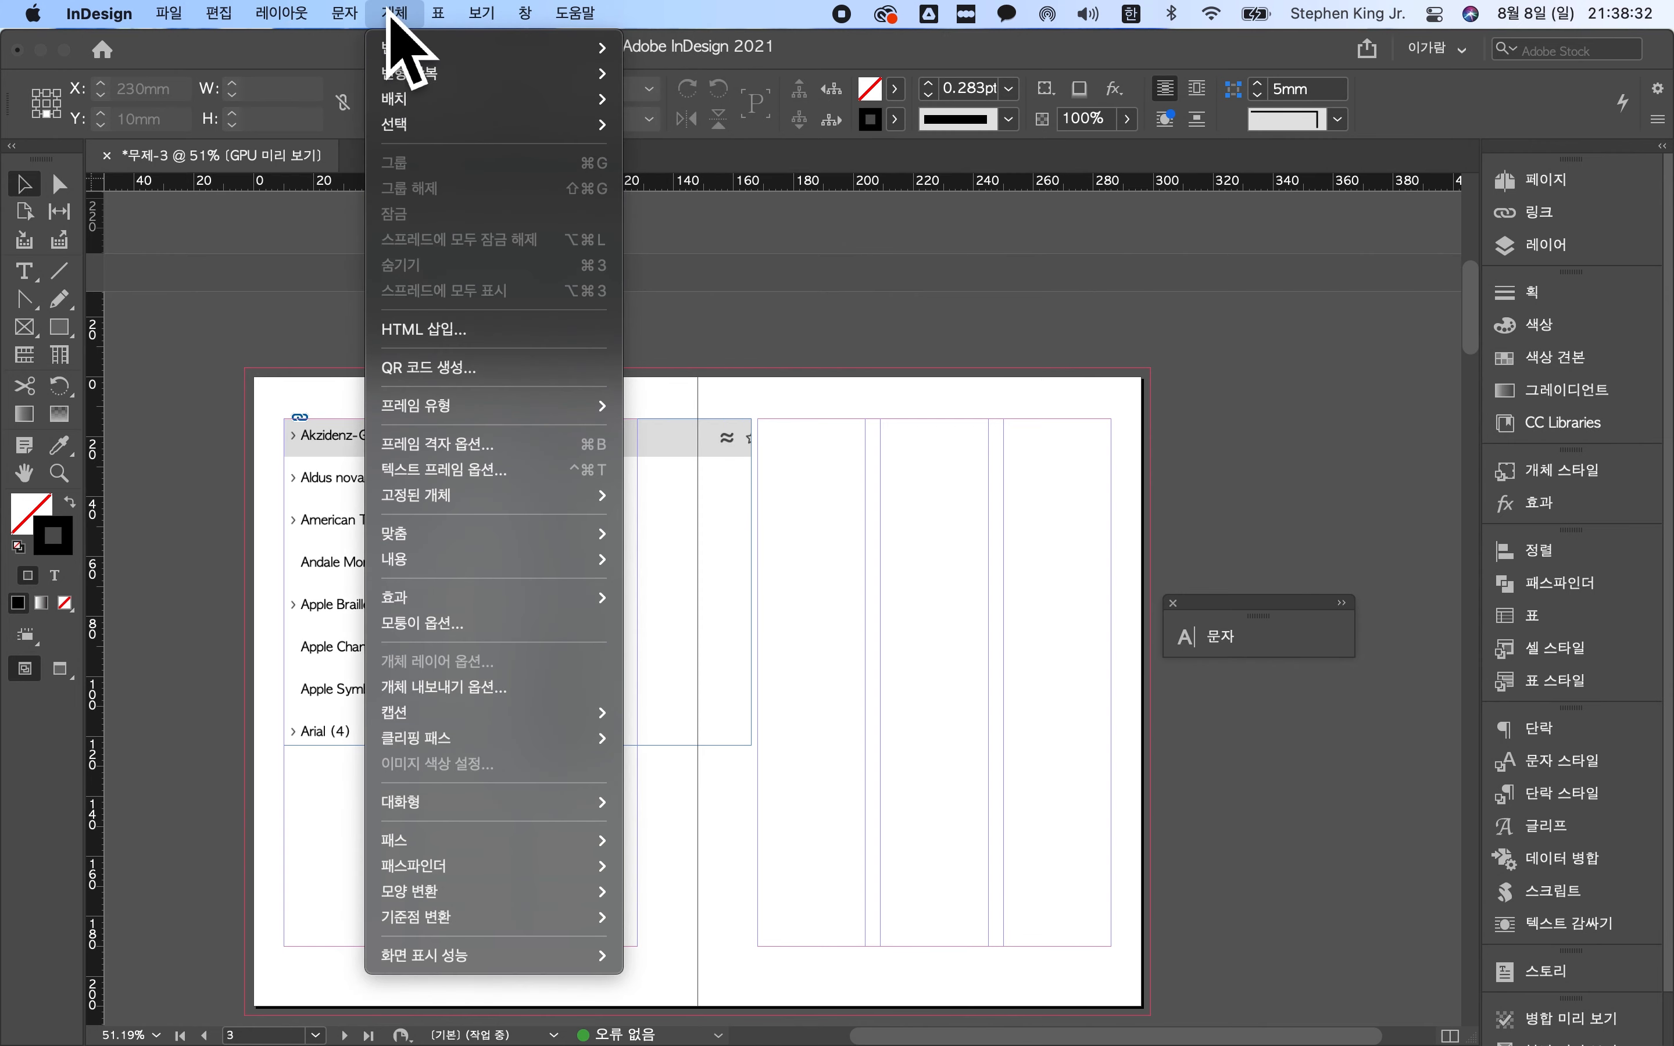
pyautogui.moveTo(393, 15)
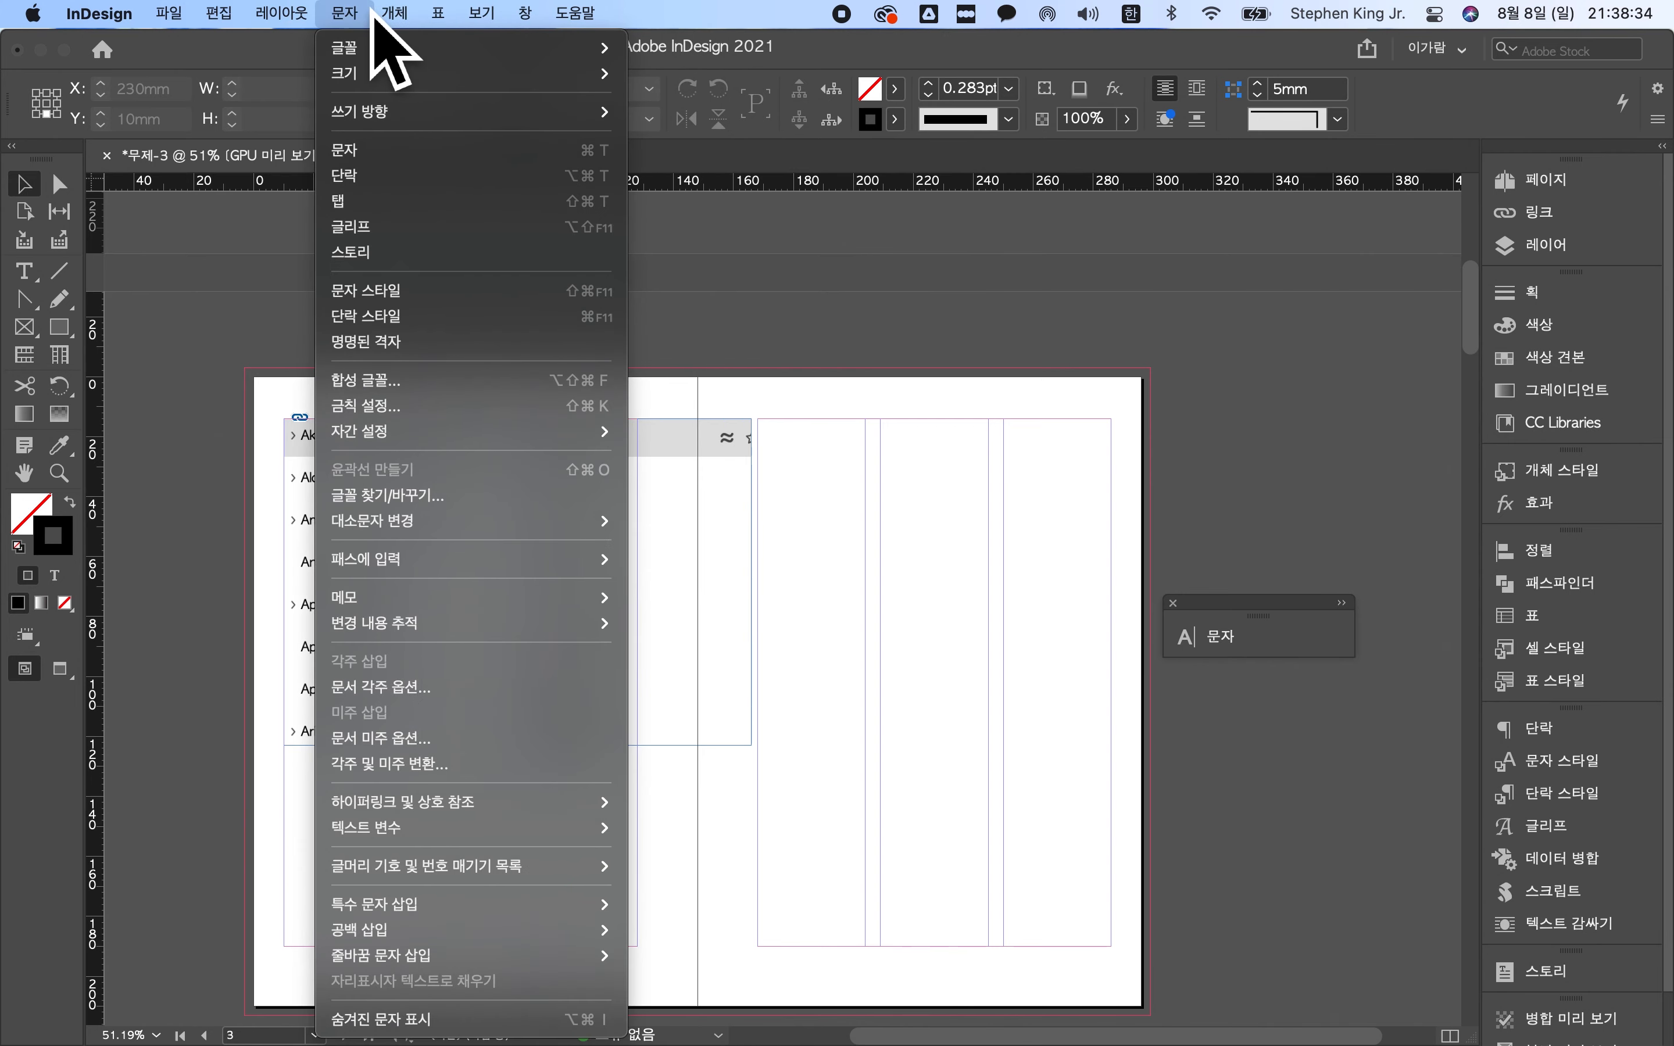
pyautogui.click(405, 151)
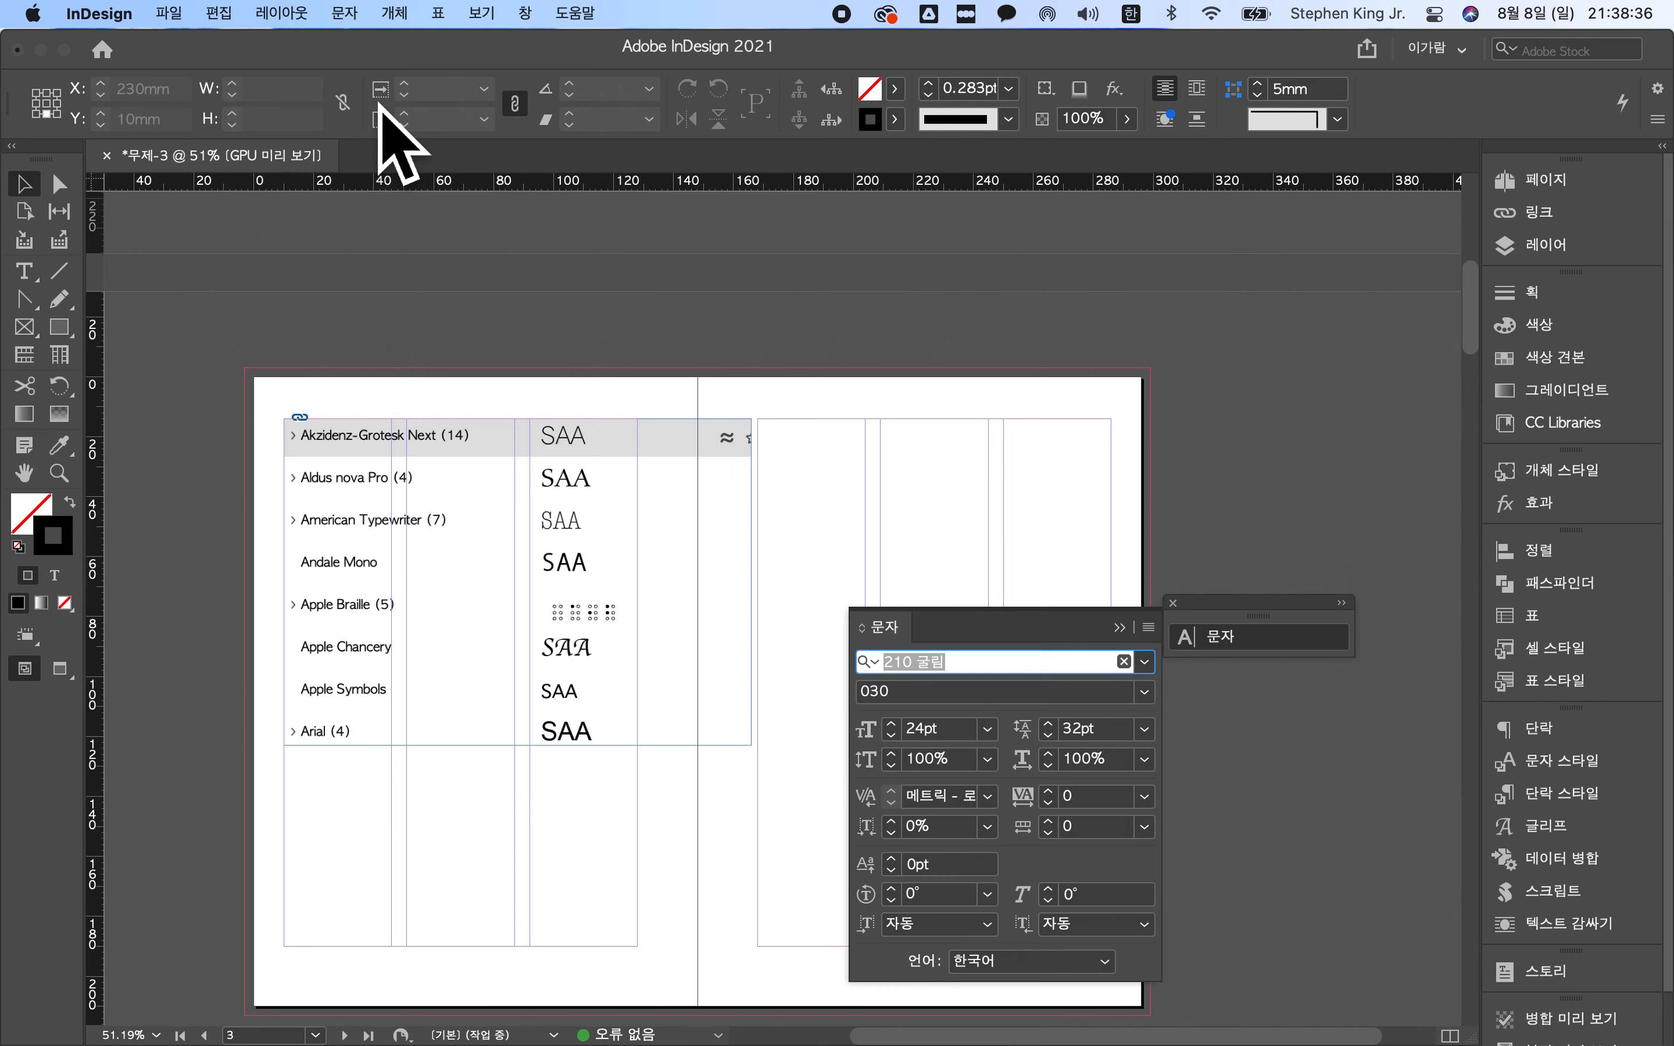
pyautogui.click(353, 15)
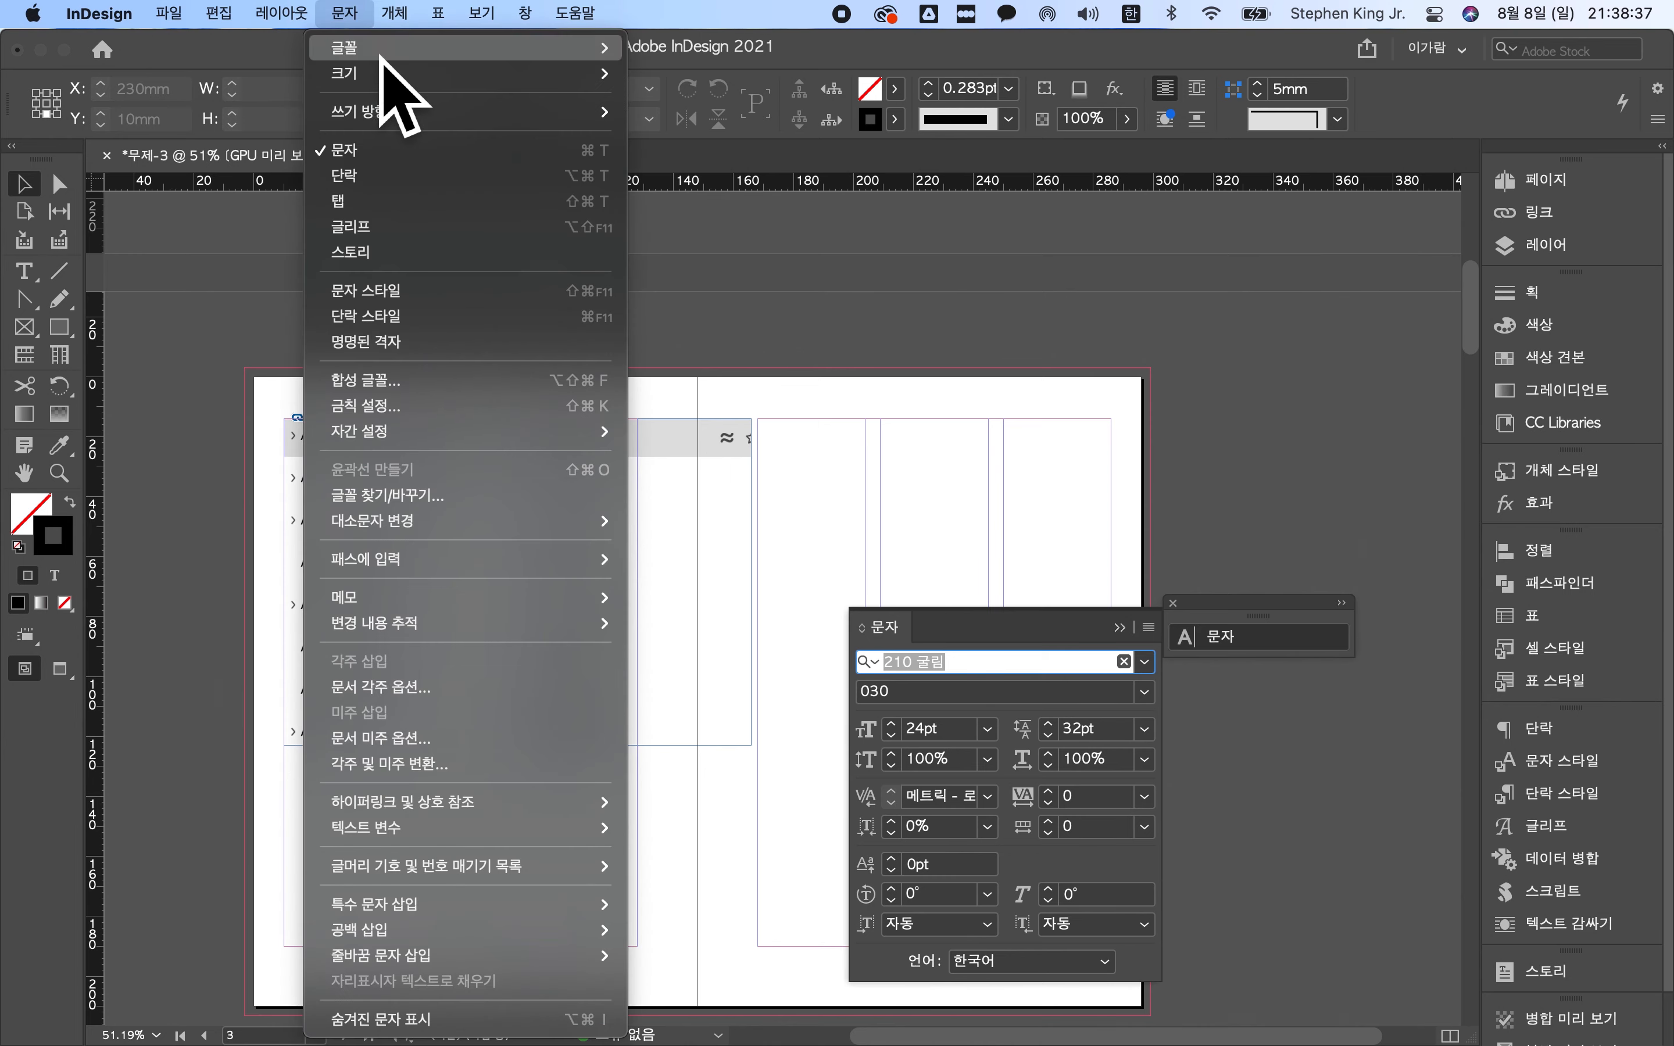
pyautogui.click(1231, 625)
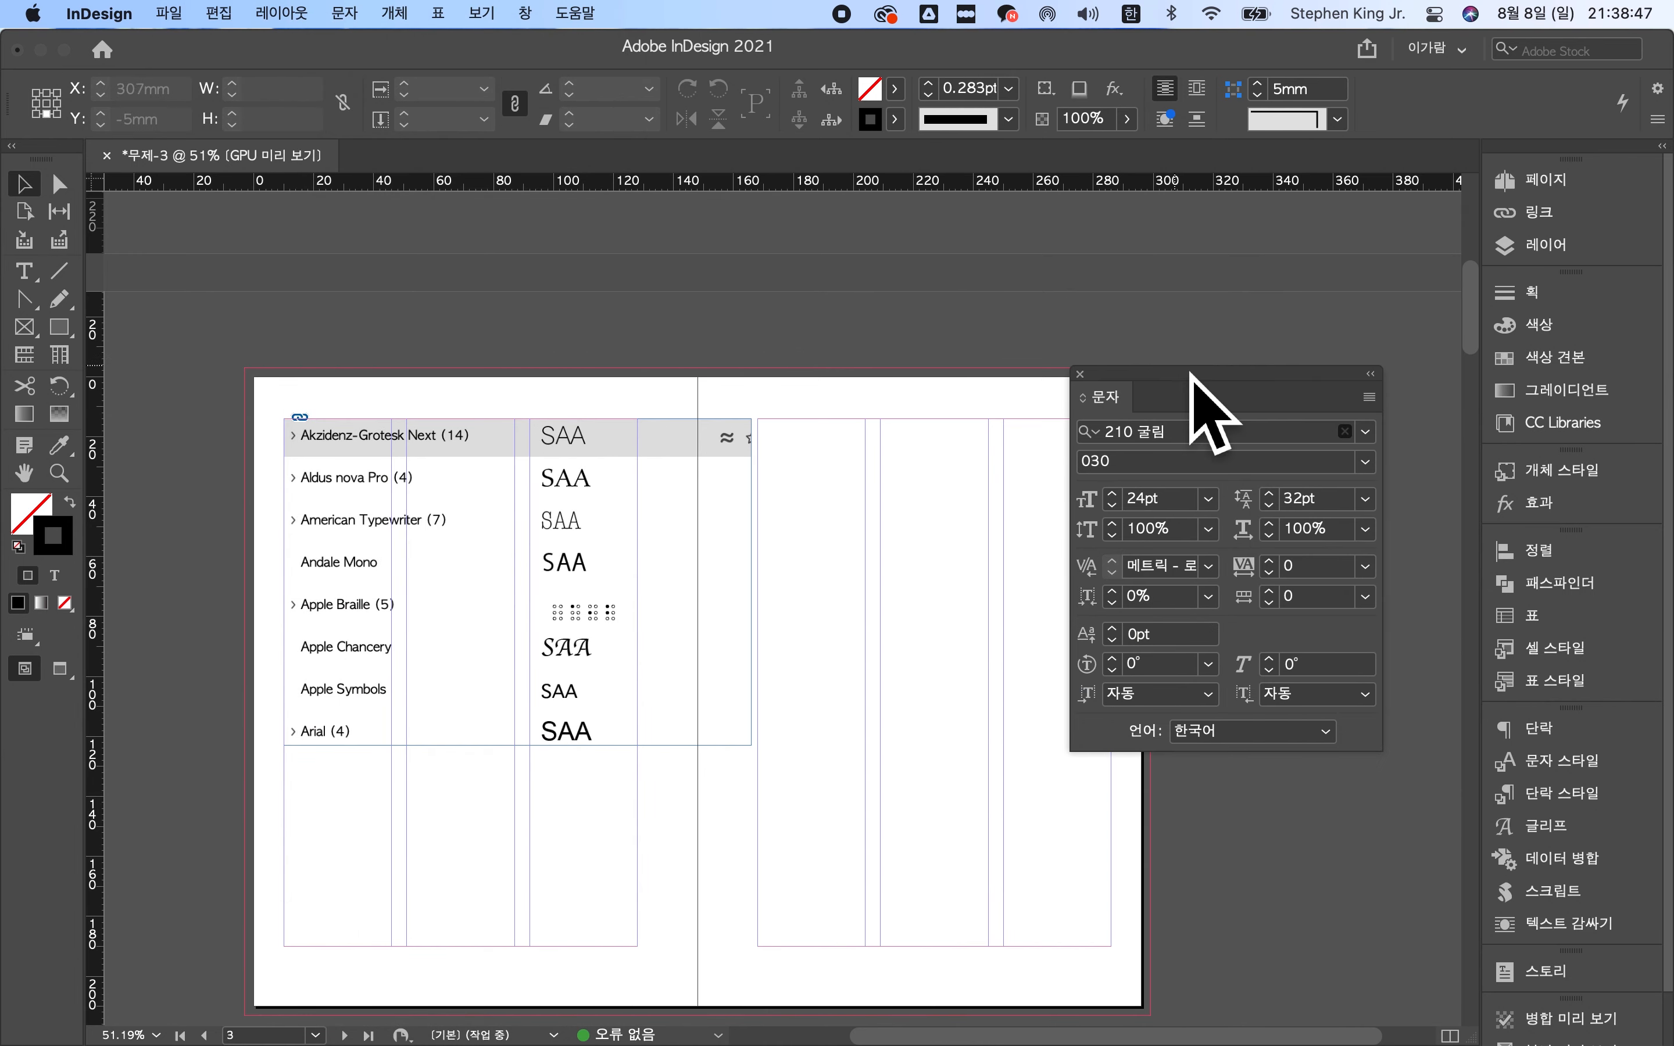
# - Dock the Character panel above the Align panel (정렬) and detach it again as a floating panel
pyautogui.moveTo(1237, 385); pyautogui.dragTo(1427, 568)
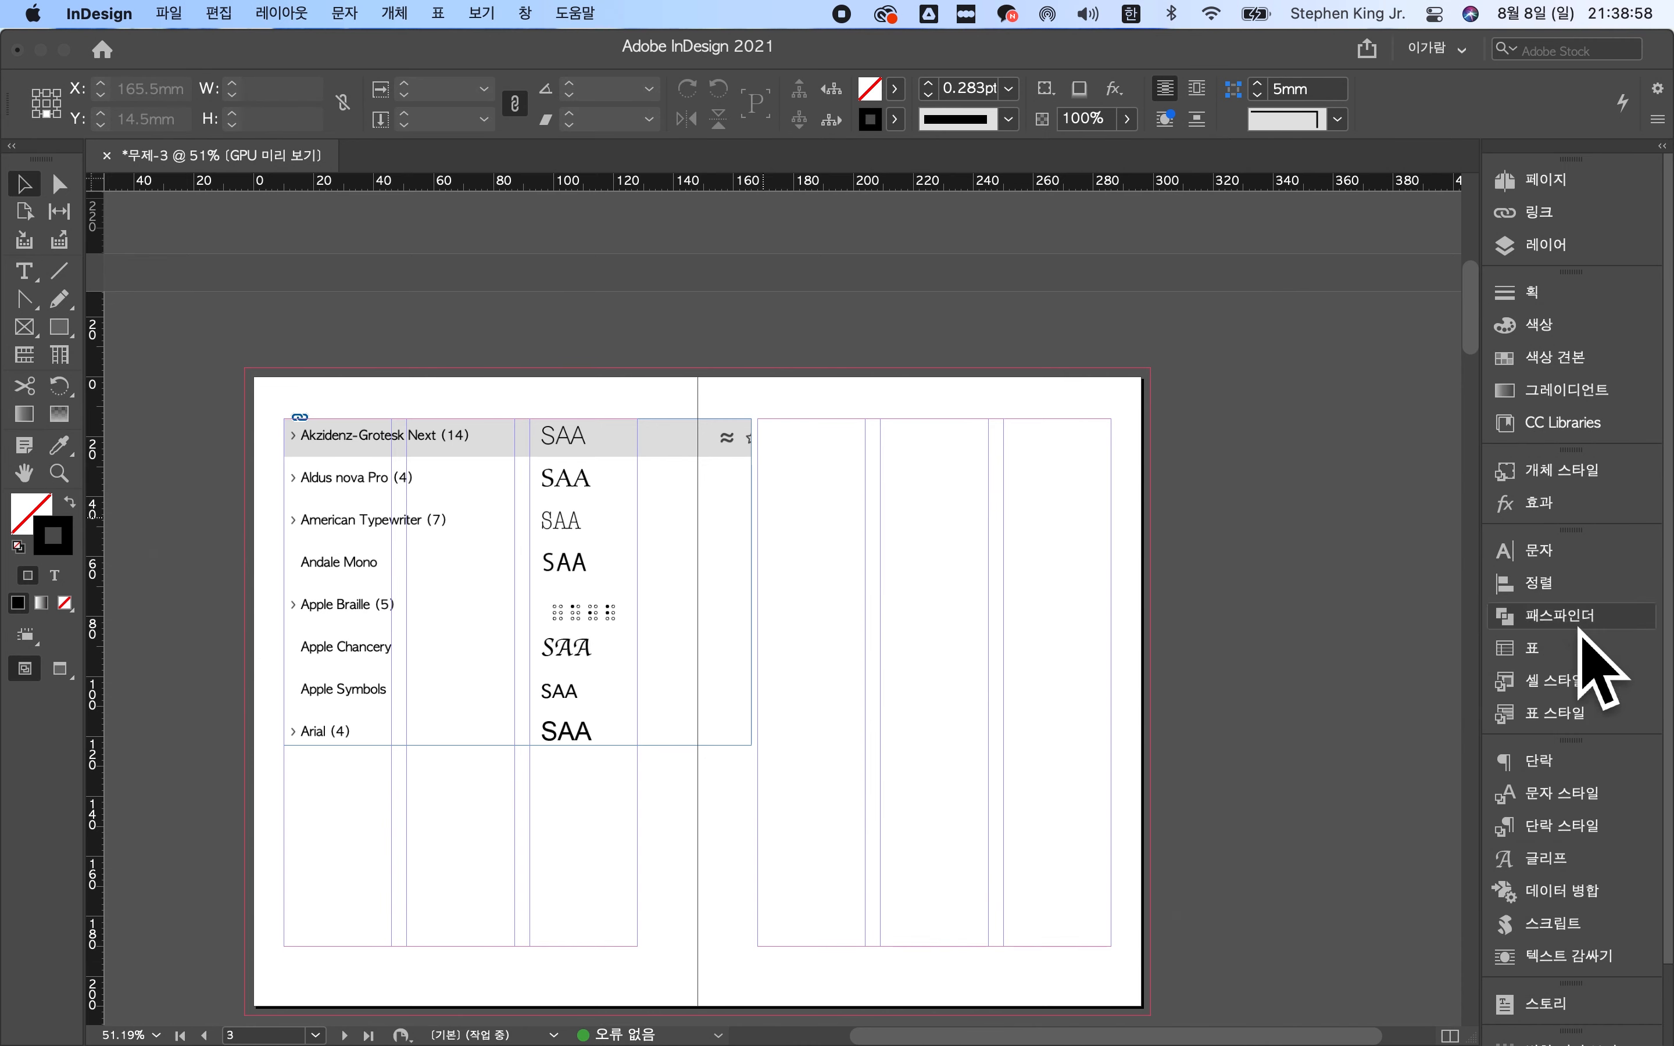
pyautogui.moveTo(1572, 551); pyautogui.dragTo(1013, 461)
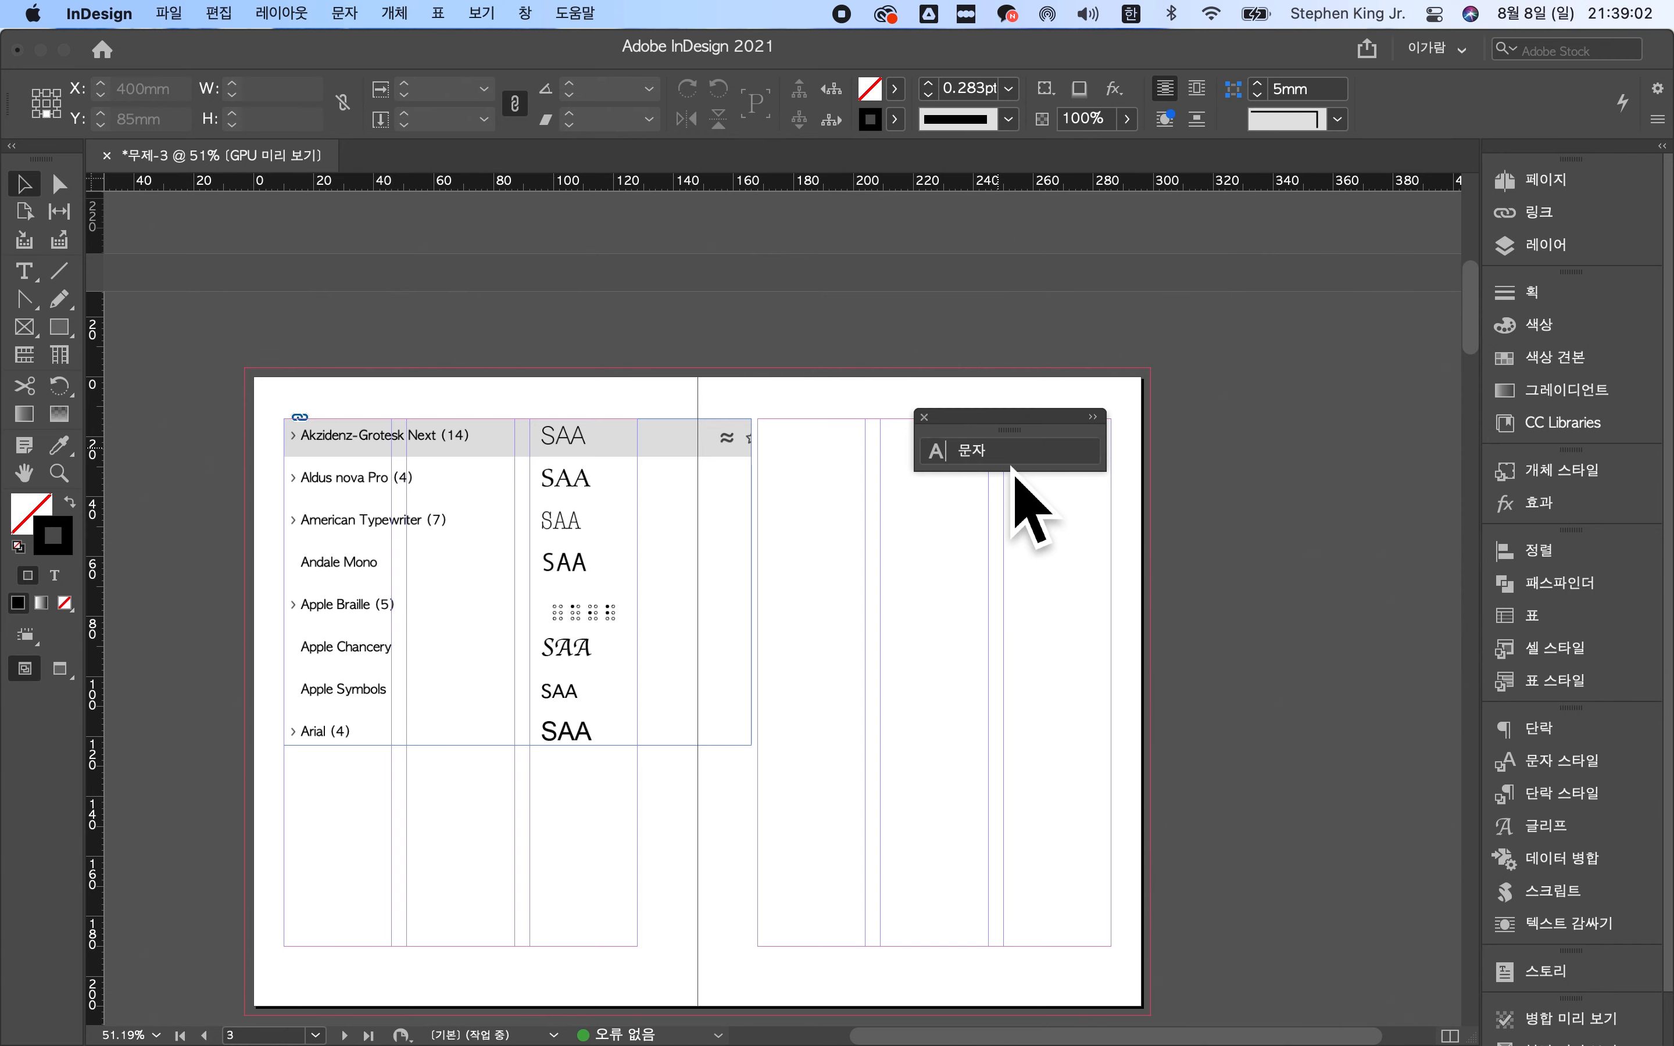
pyautogui.click(1010, 460)
pyautogui.moveTo(1004, 435); pyautogui.dragTo(1242, 520)
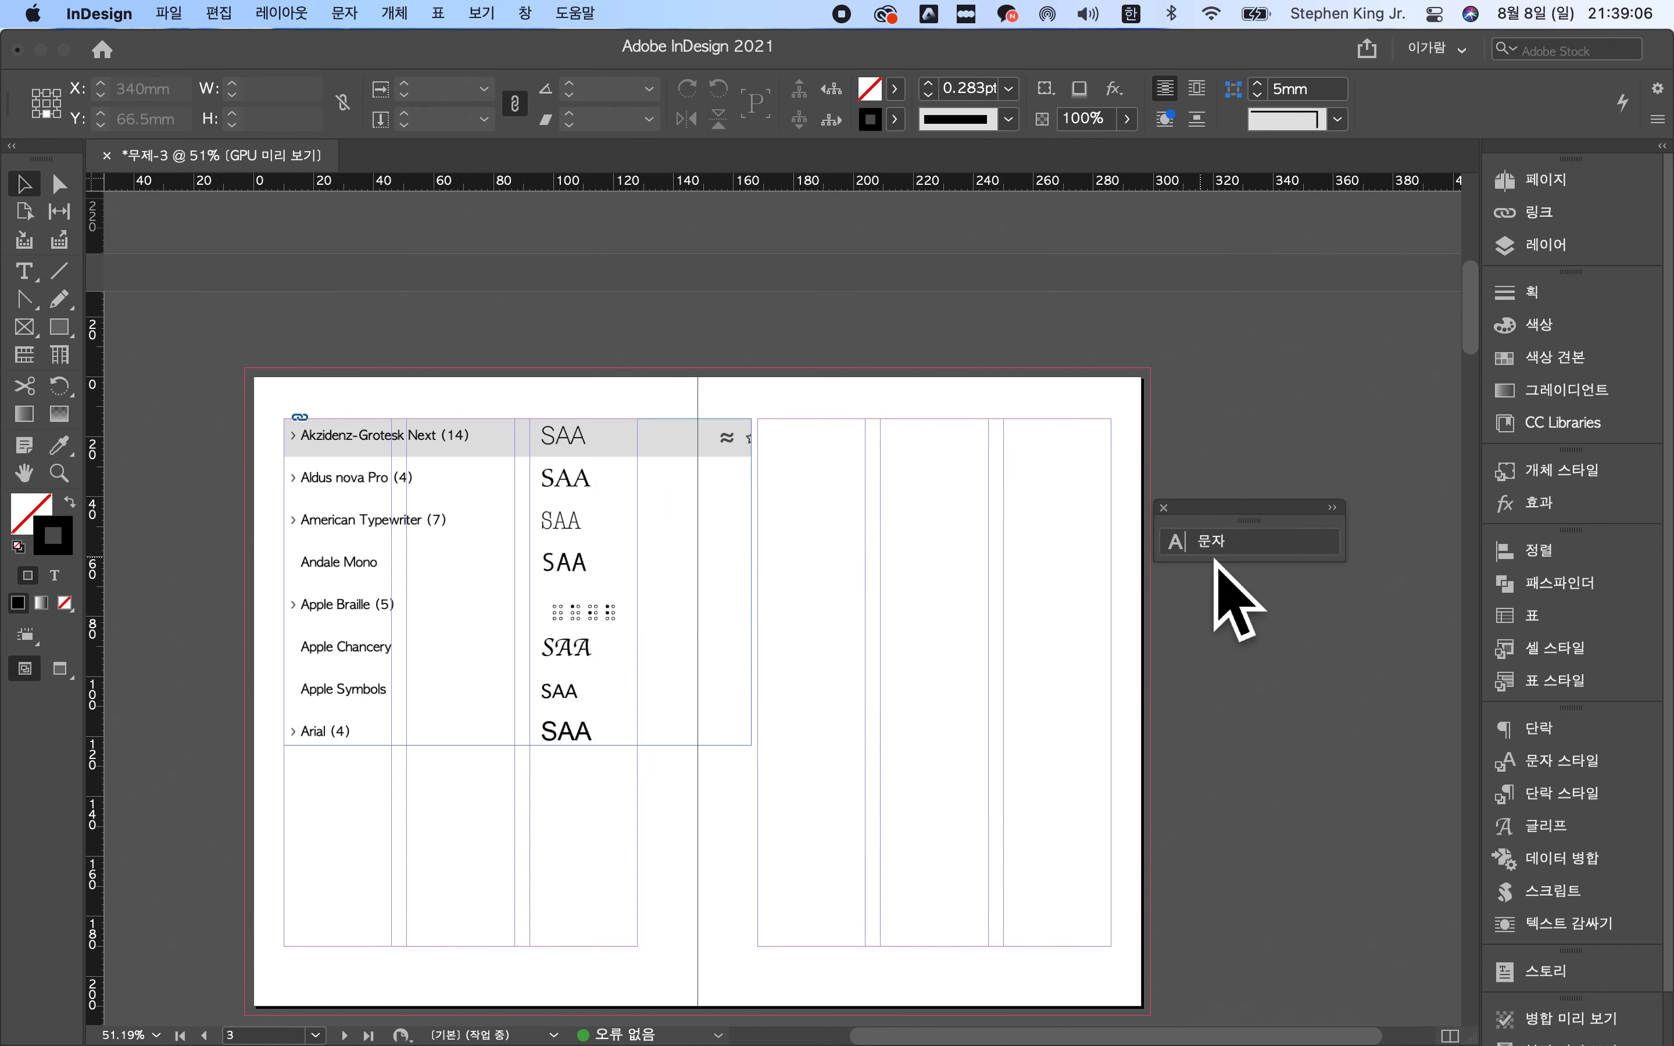
# - Dock the Character panel directly above the Paragraph panel (단락) and display its settings
pyautogui.moveTo(1216, 517); pyautogui.dragTo(1561, 741)
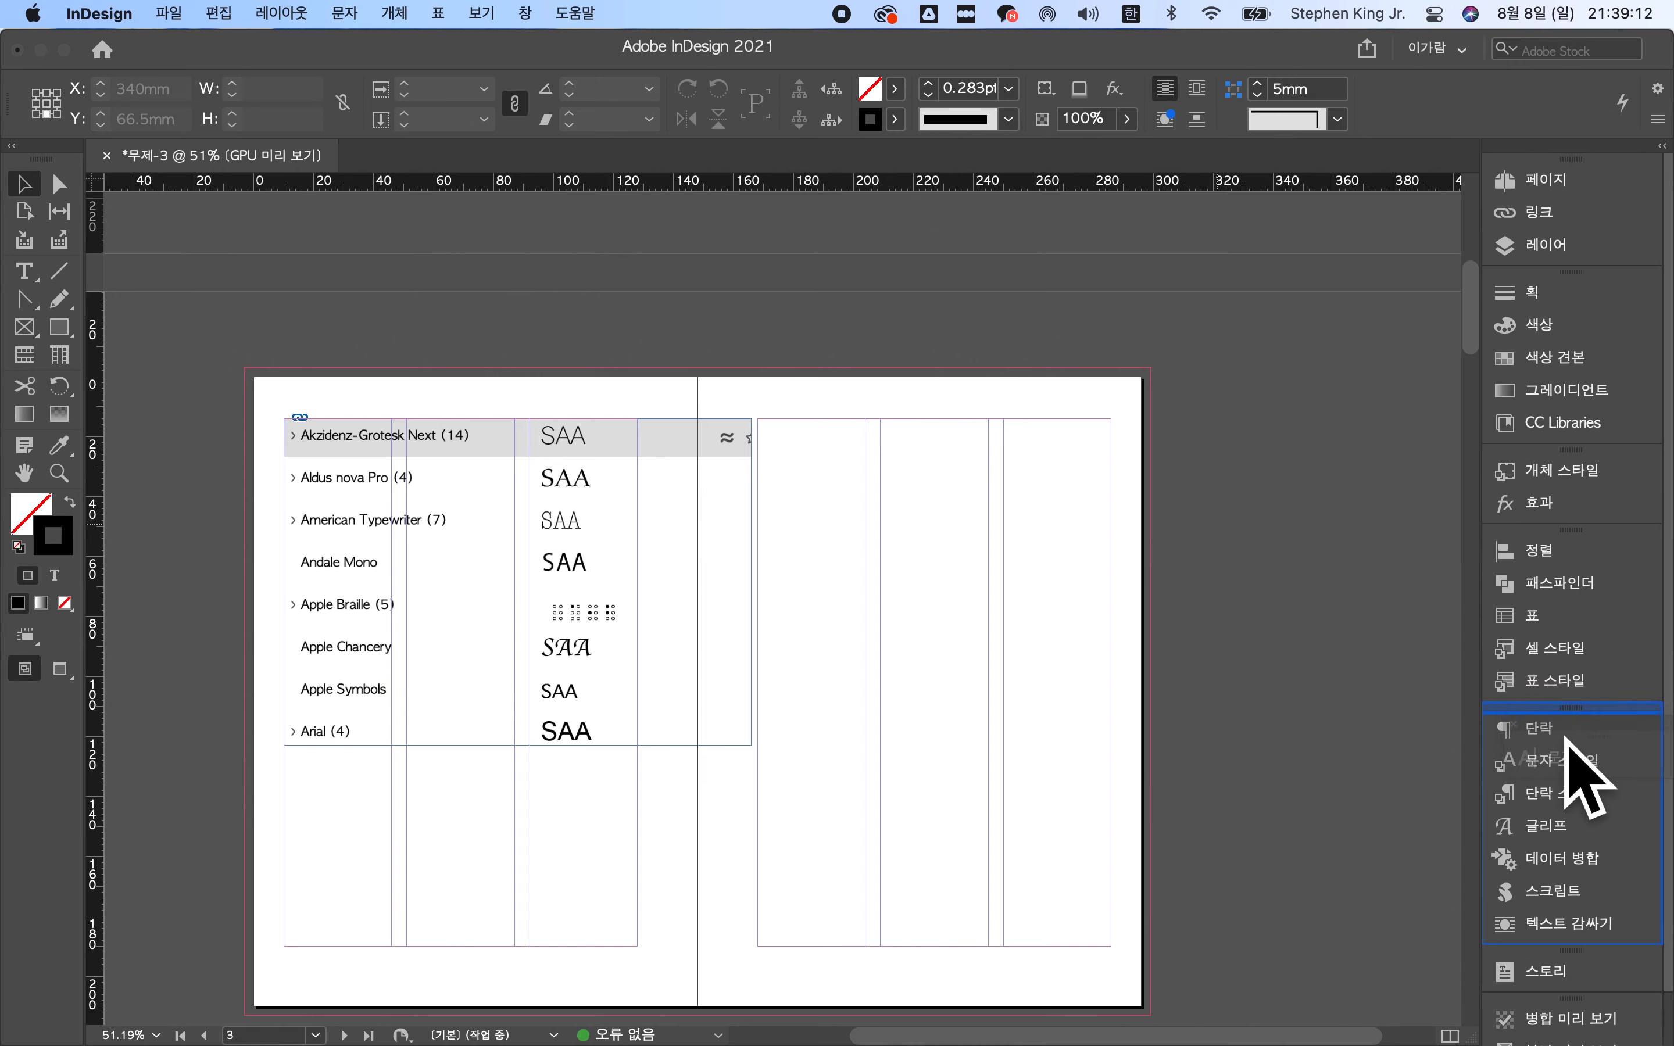
pyautogui.moveTo(1557, 742); pyautogui.dragTo(1607, 766)
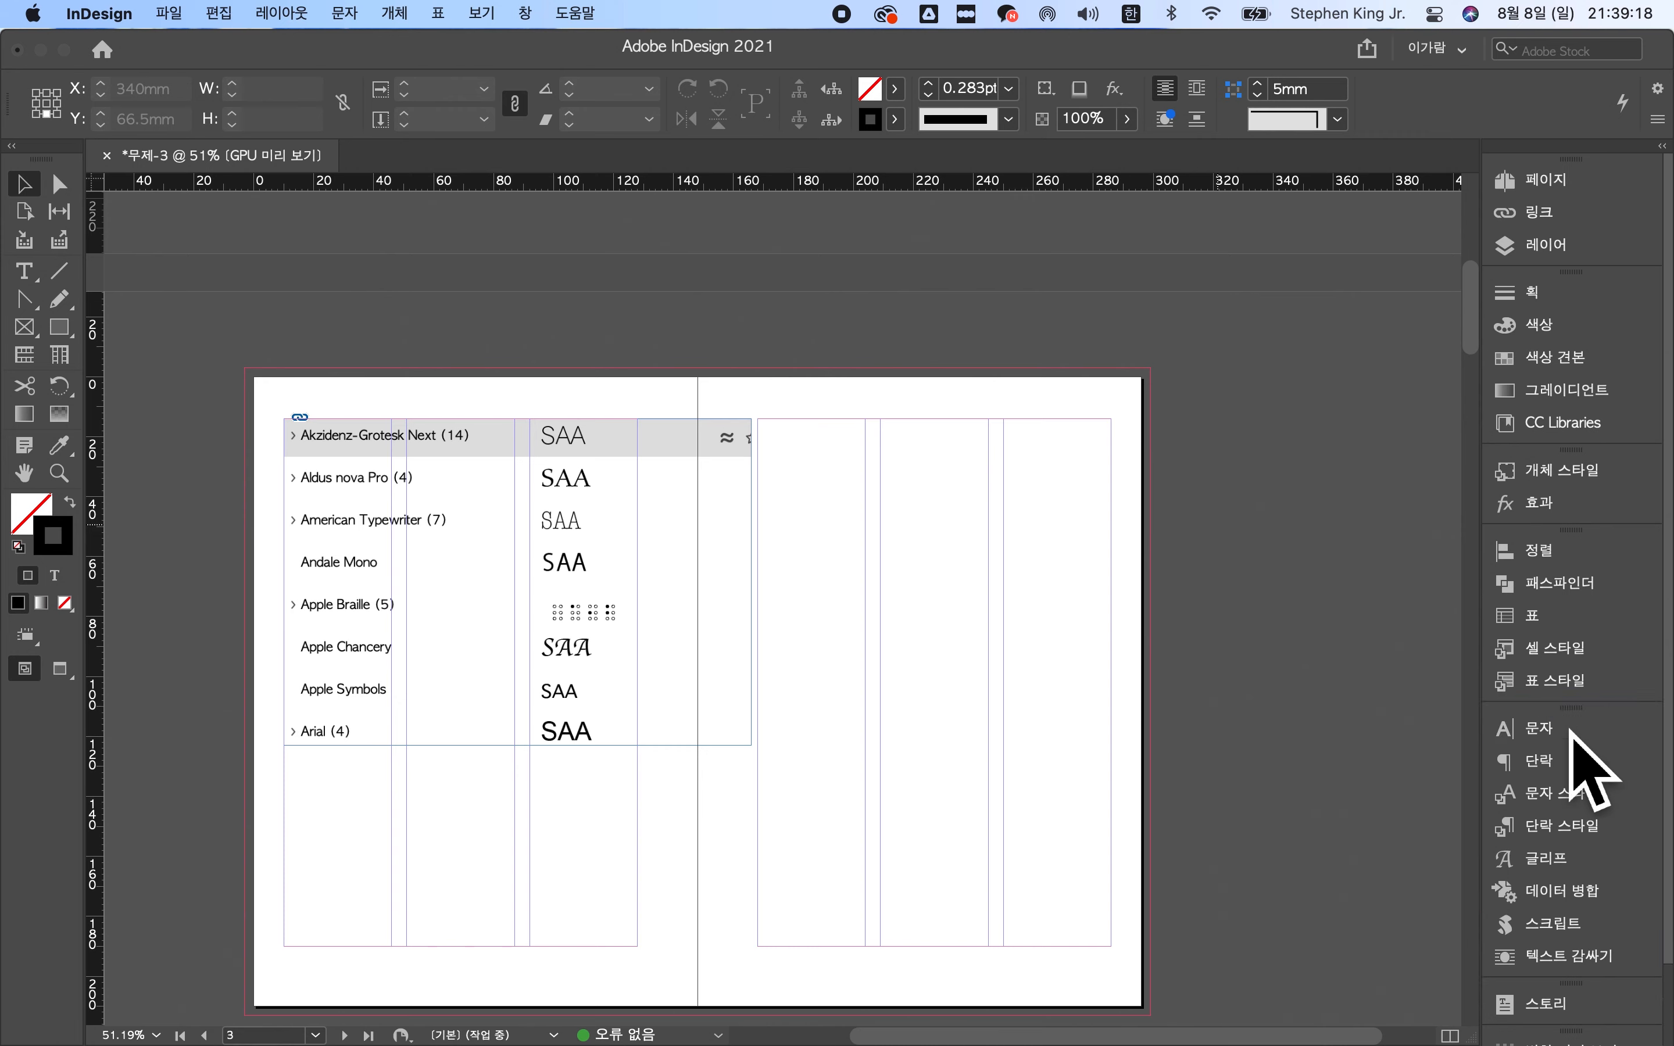
pyautogui.click(1579, 741)
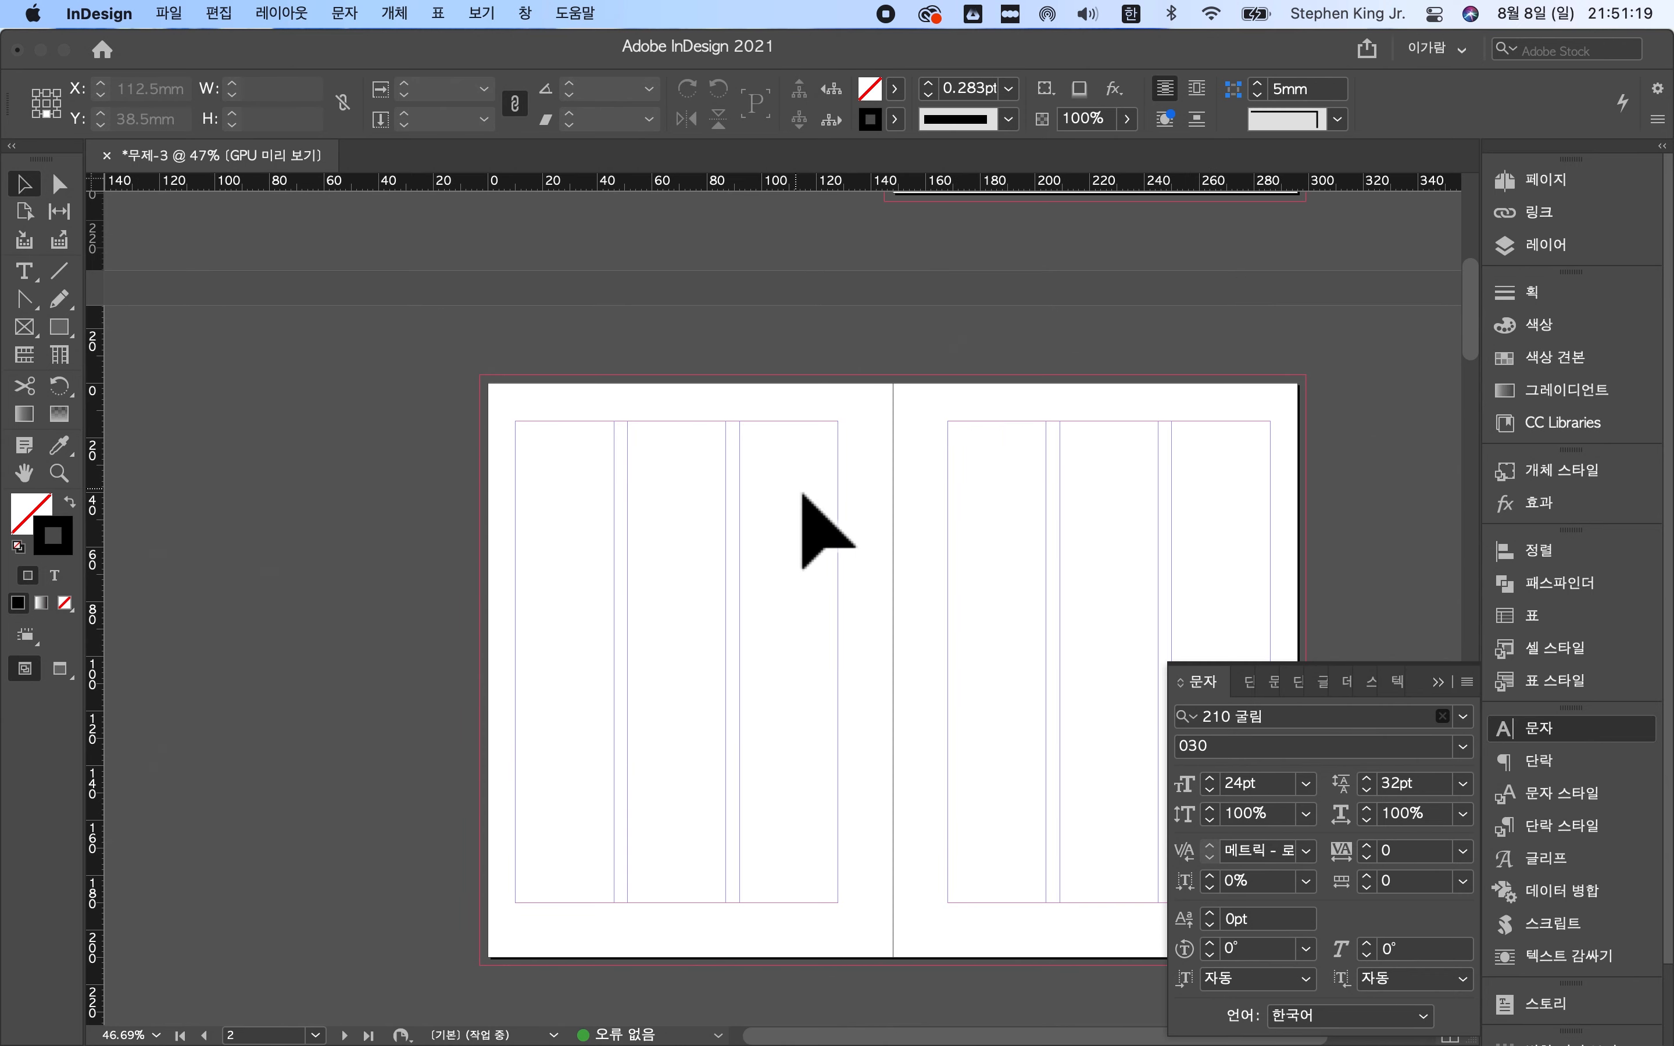
# - Draw a rectangle about 154.5 mm wide and 145.5 mm high from the upper part of page 2 onto page 3
pyautogui.hscroll(5, 802, 494)
pyautogui.scroll(-2, 803, 495)
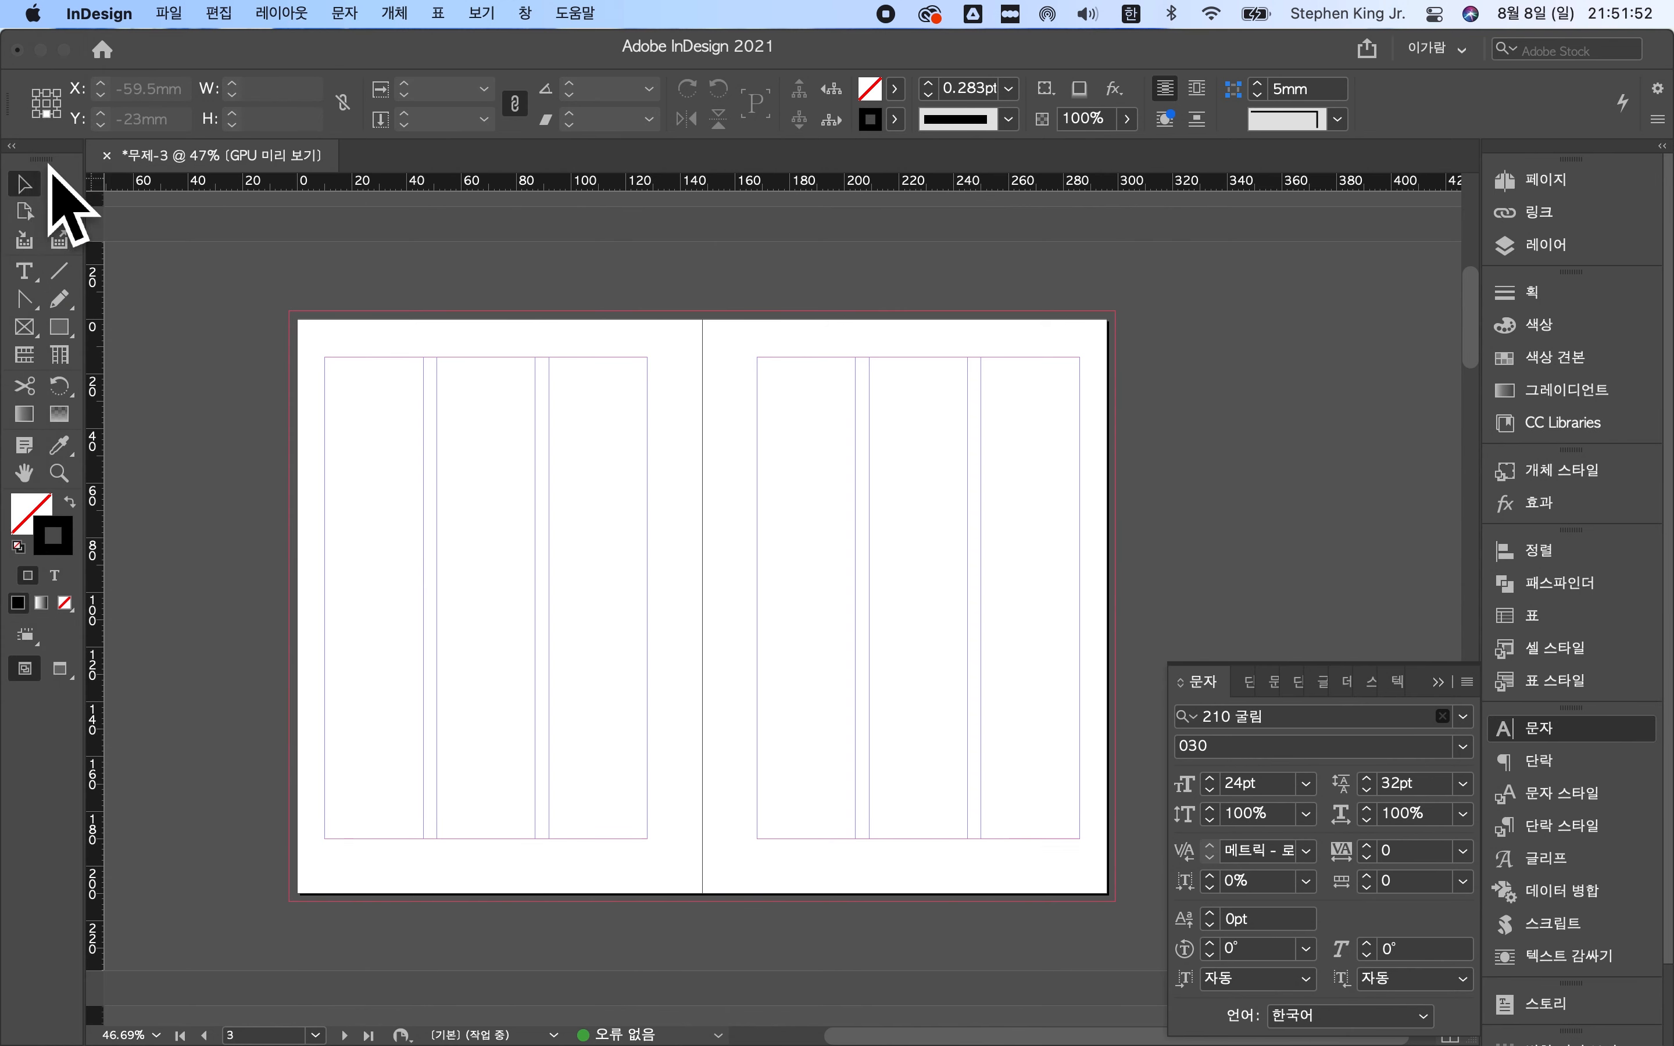
pyautogui.click(59, 354)
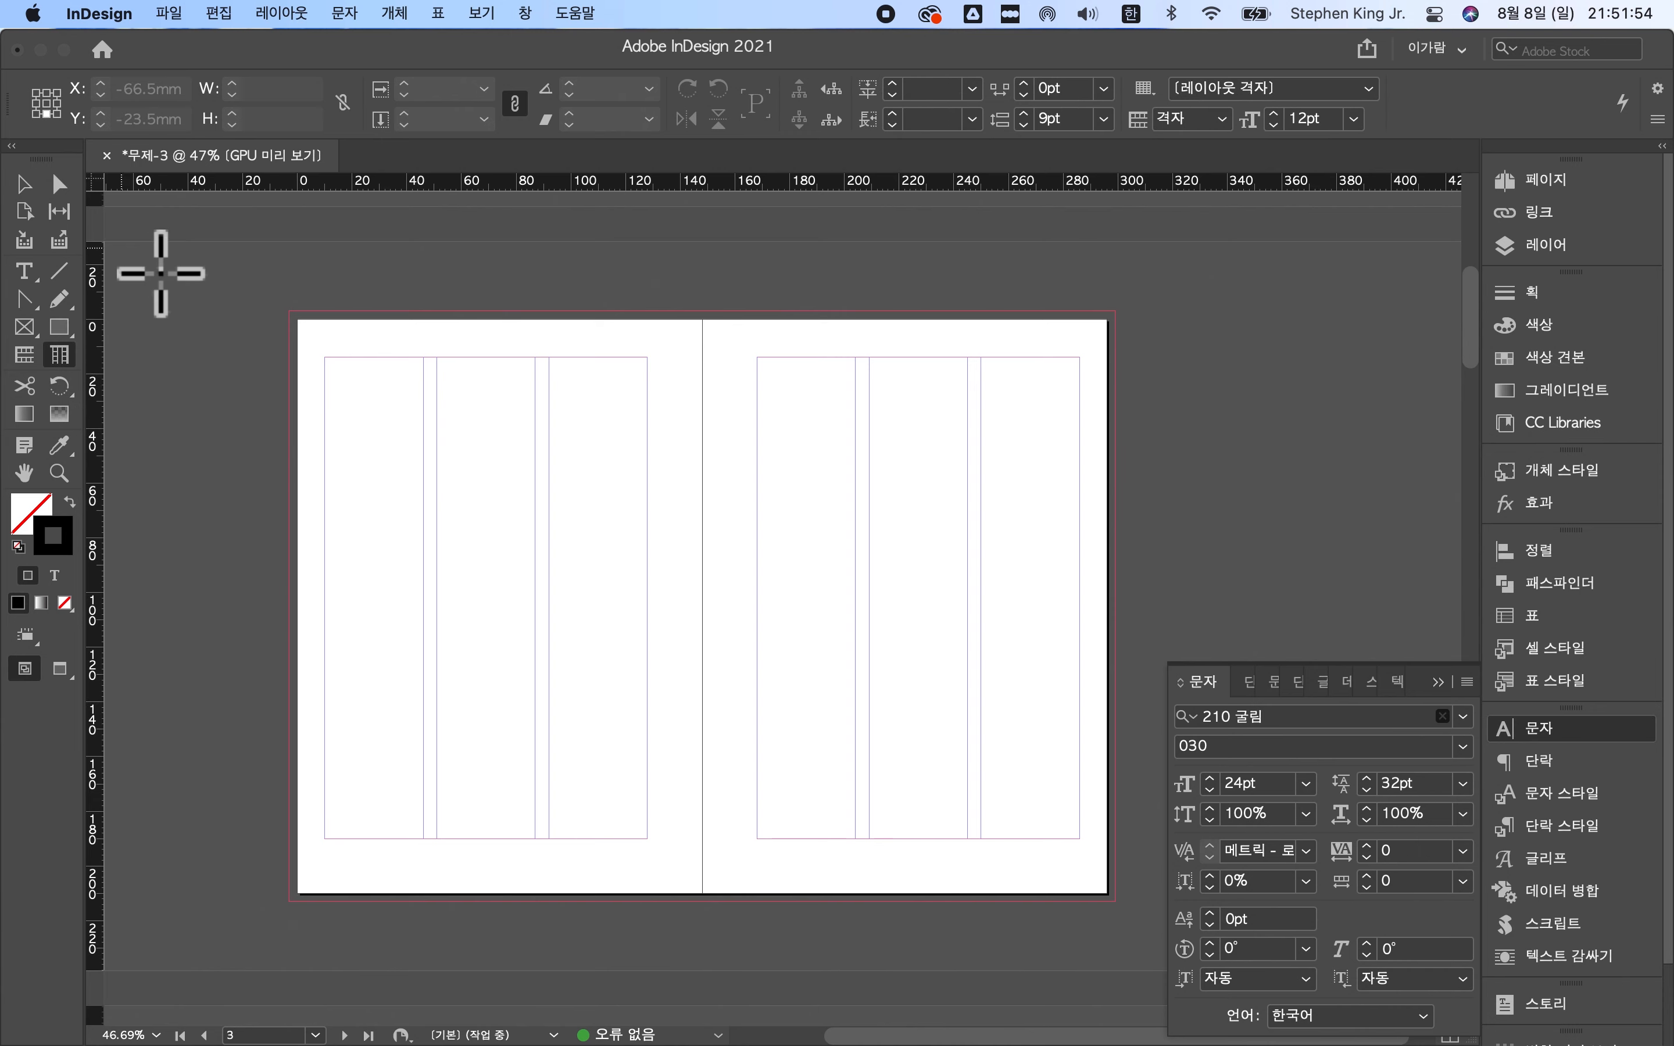
pyautogui.click(60, 327)
pyautogui.moveTo(311, 311); pyautogui.dragTo(735, 708)
pyautogui.click(60, 446)
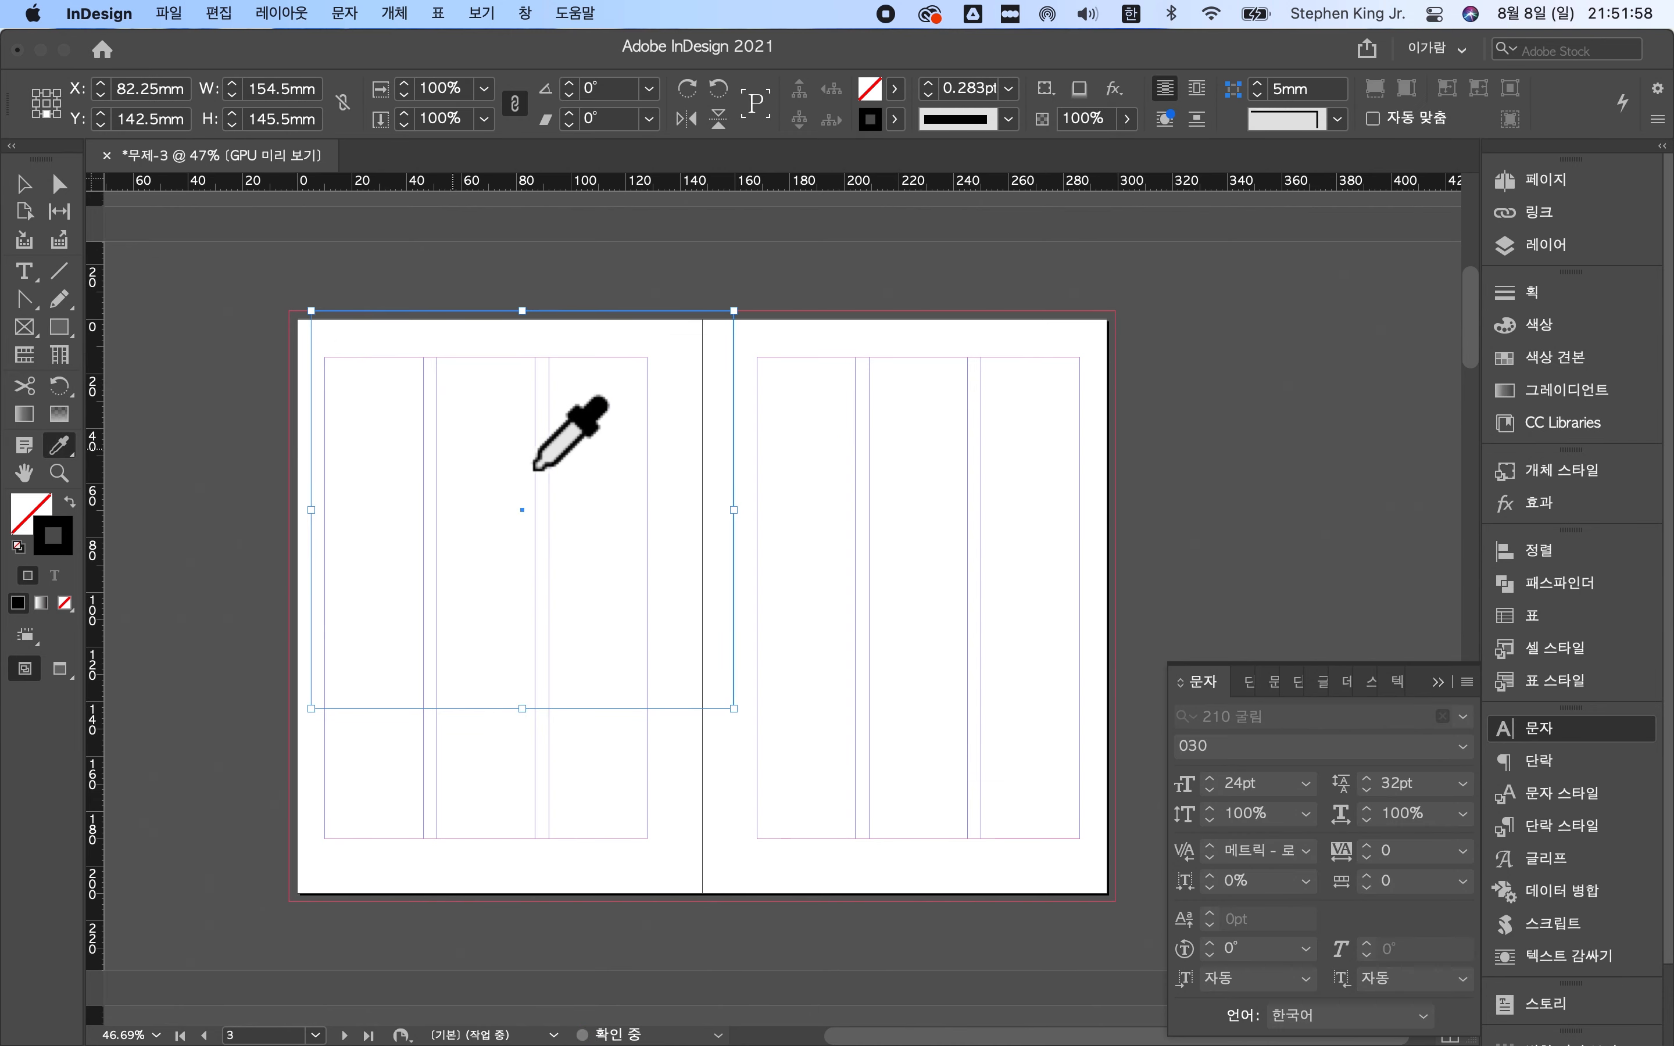
pyautogui.press('v')
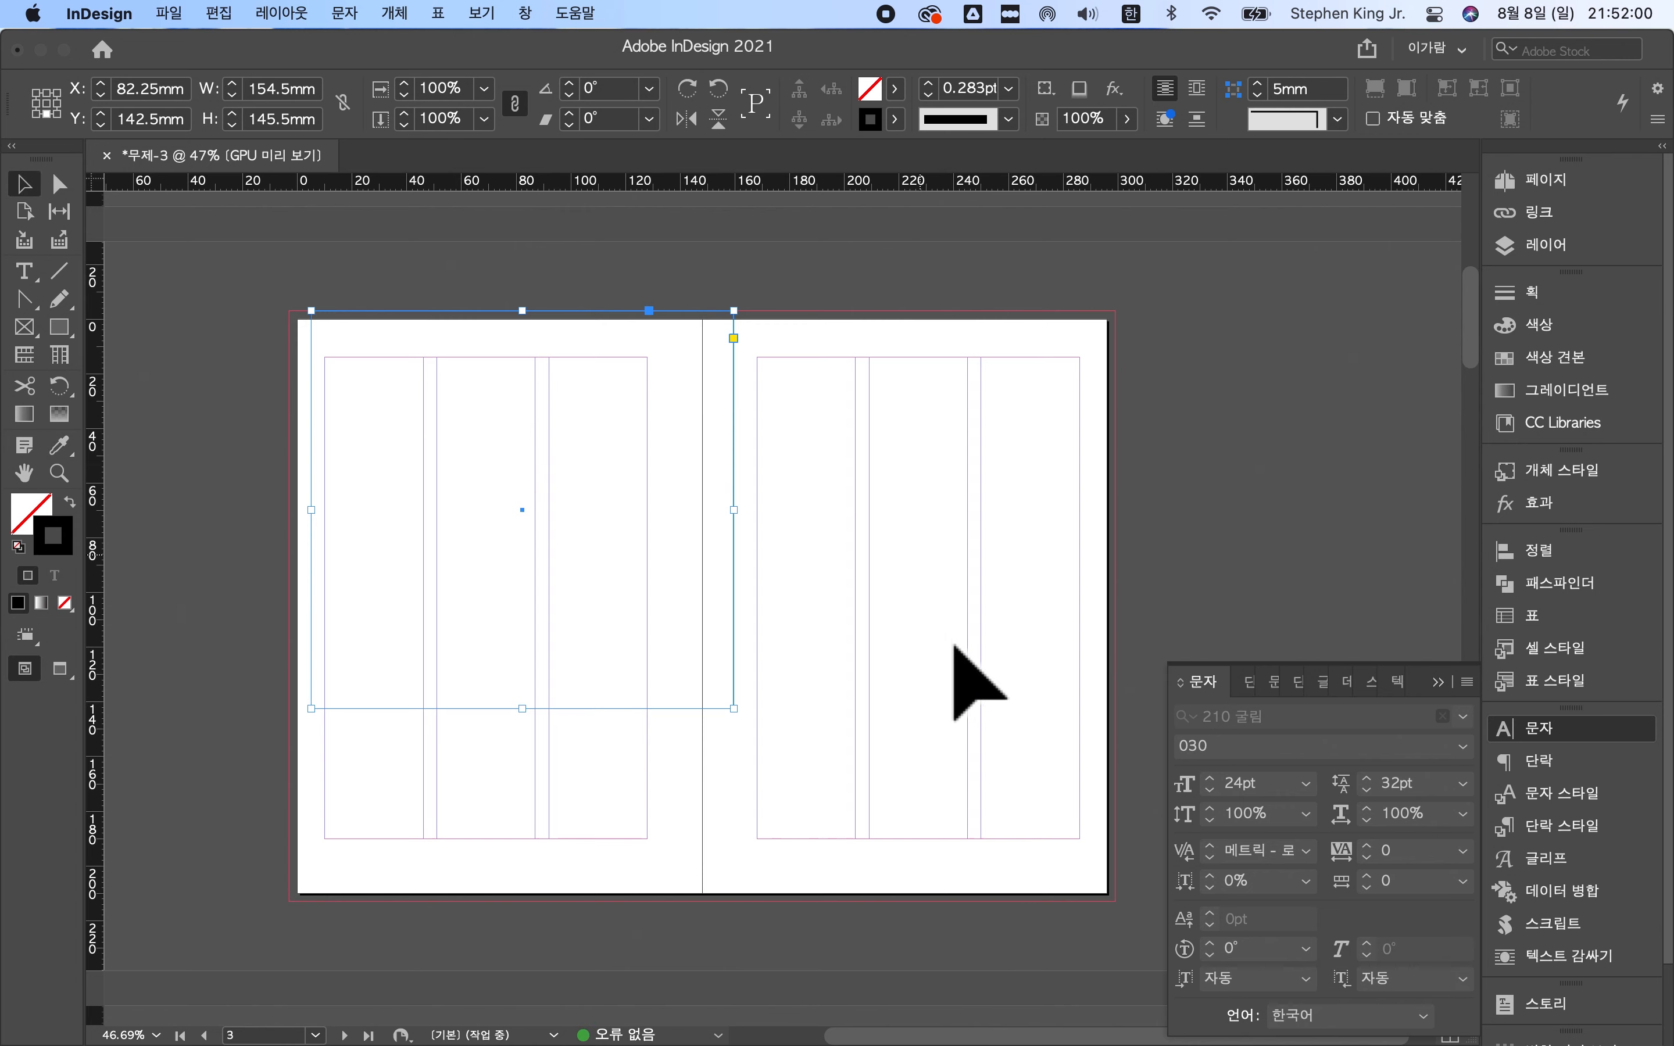
pyautogui.click(525, 193)
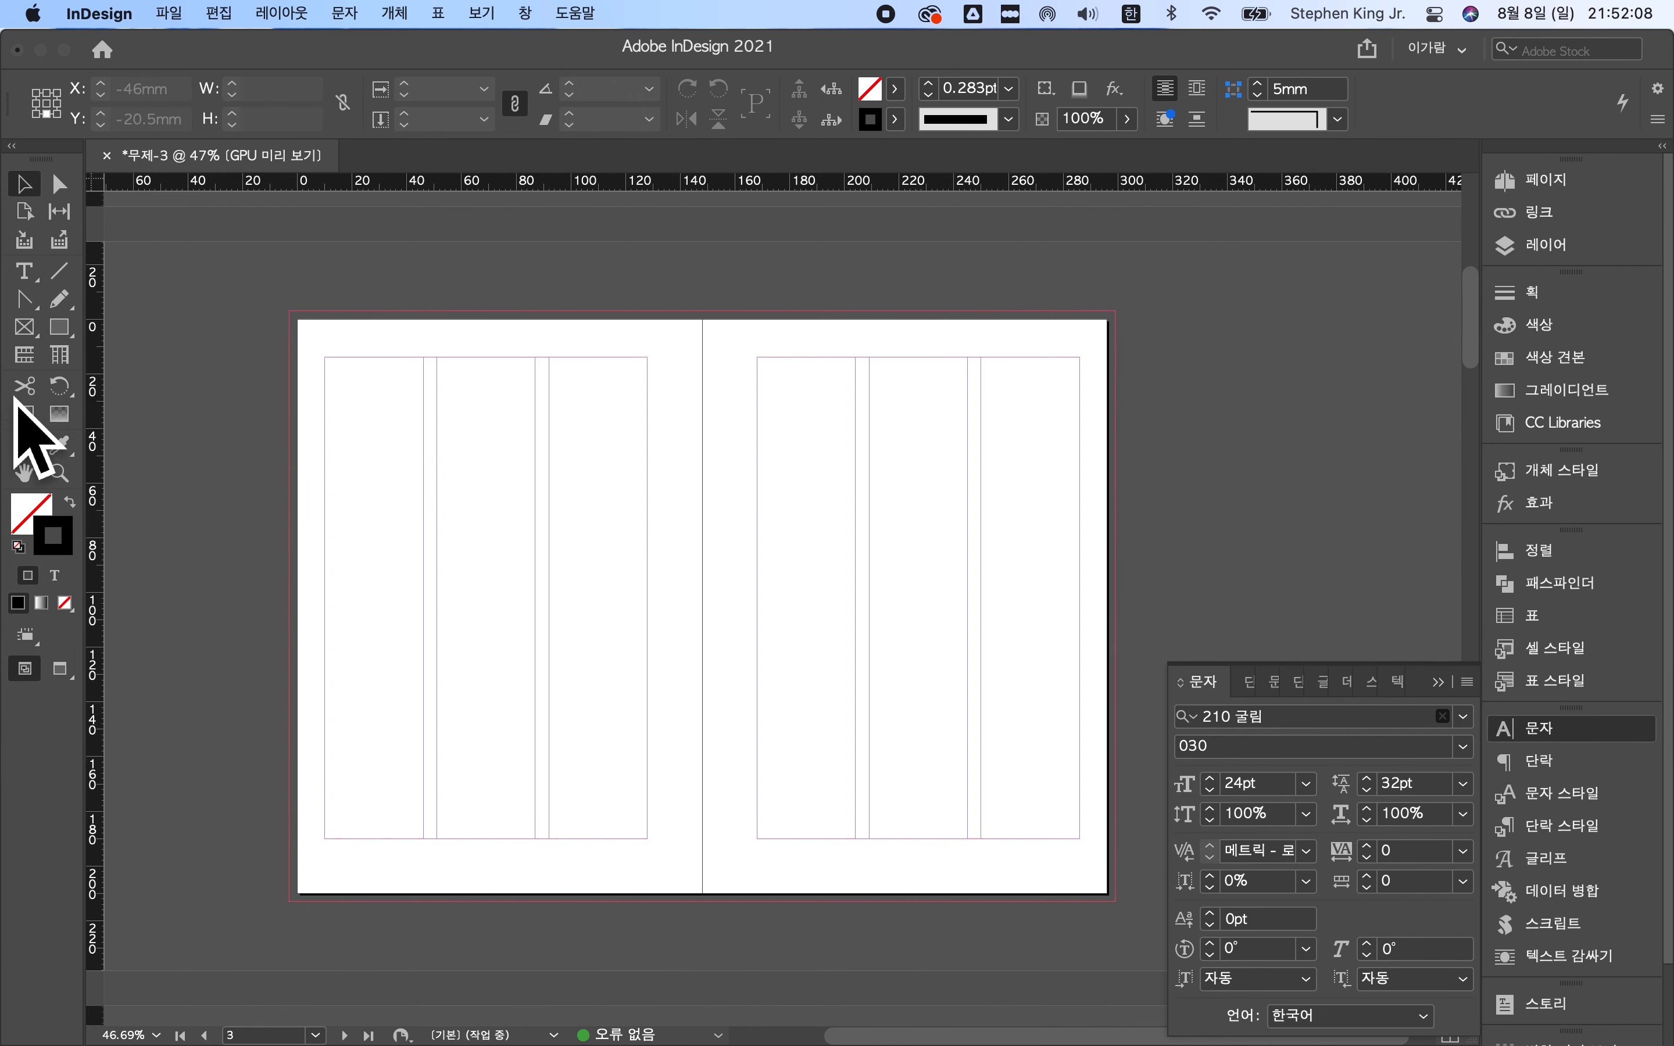
# - Draw a rectangle about 139 mm wide and 87 mm high from page 2 slightly onto page 3 and select it
pyautogui.press('m')
pyautogui.moveTo(349, 399); pyautogui.dragTo(729, 637)
pyautogui.press('v')
pyautogui.click(990, 710)
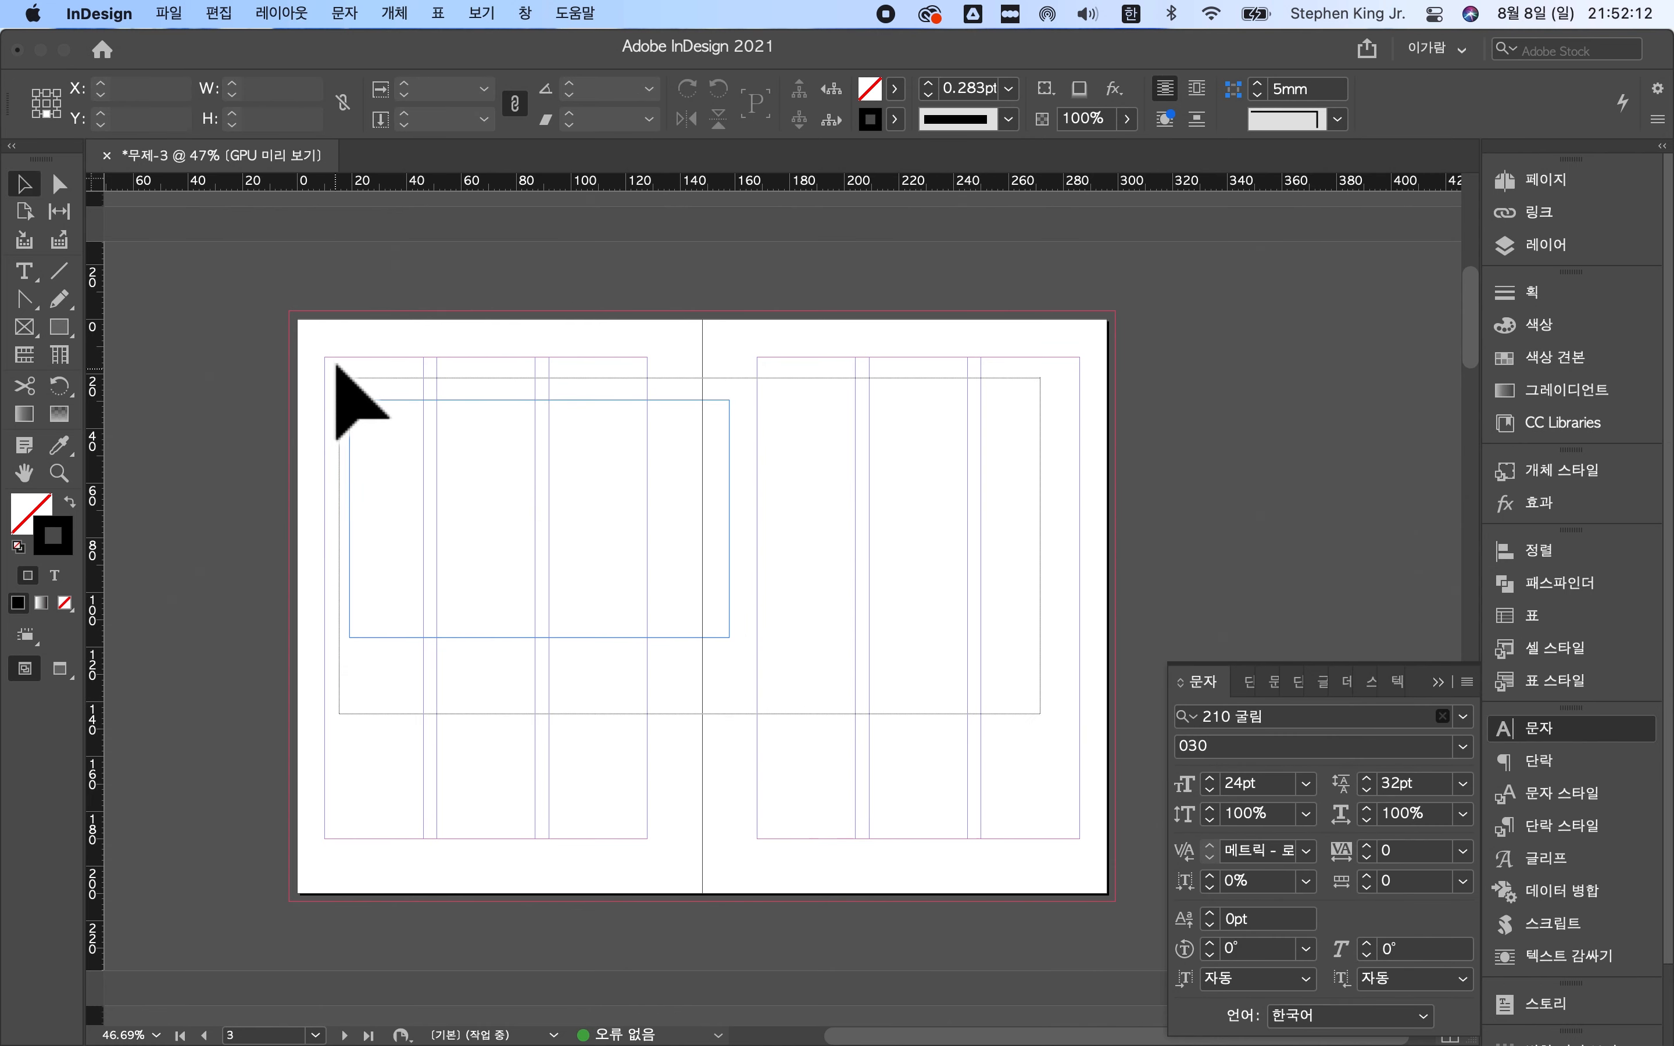
pyautogui.click(349, 399)
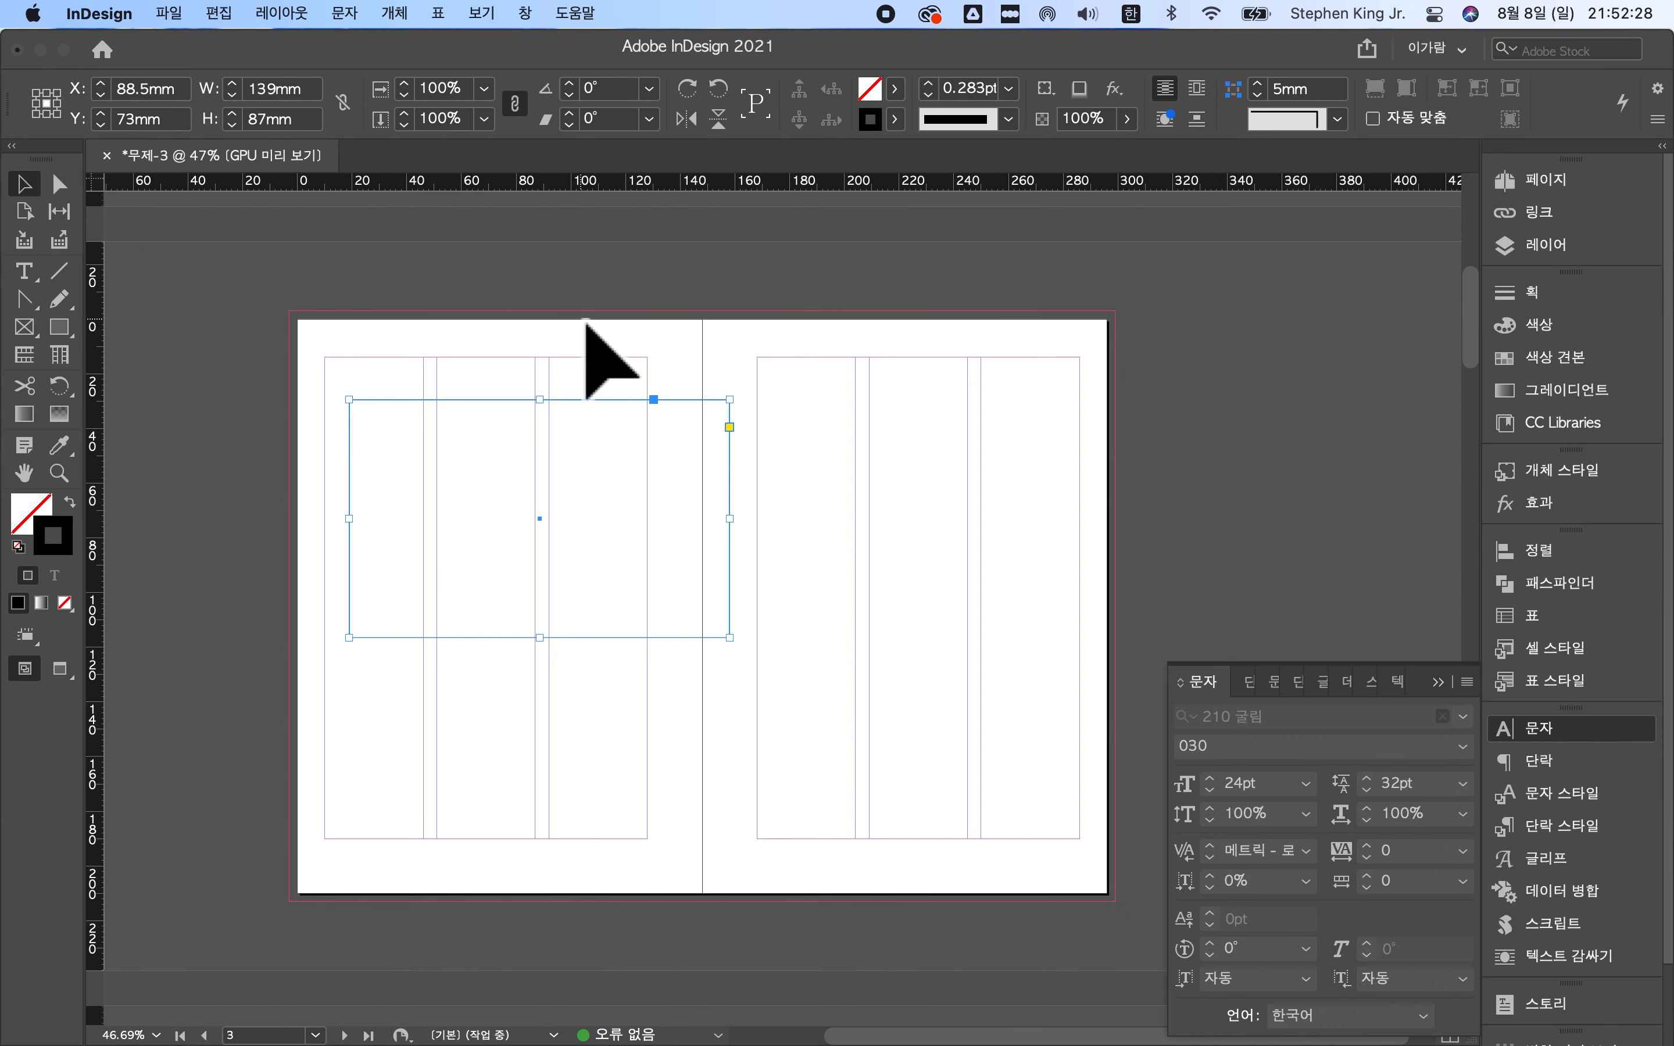
# - Set both the shear angle and the rotation angle of the selected rectangle to 30°
pyautogui.click(610, 90)
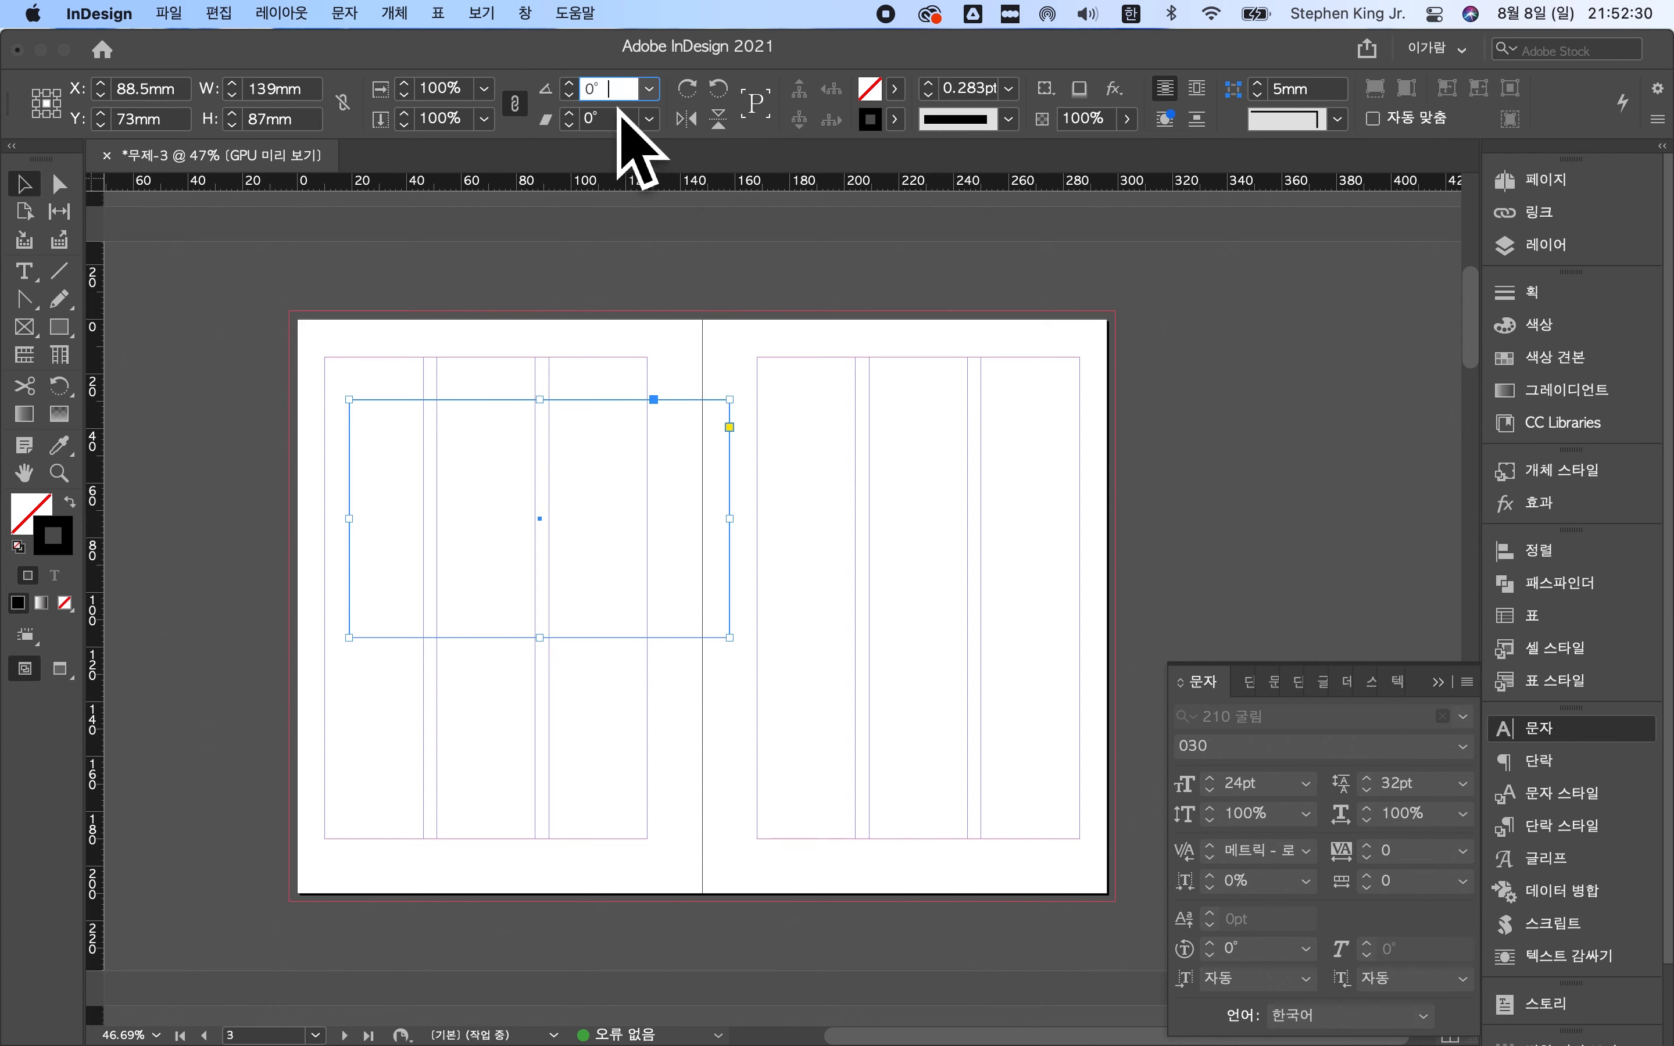
pyautogui.click(618, 119)
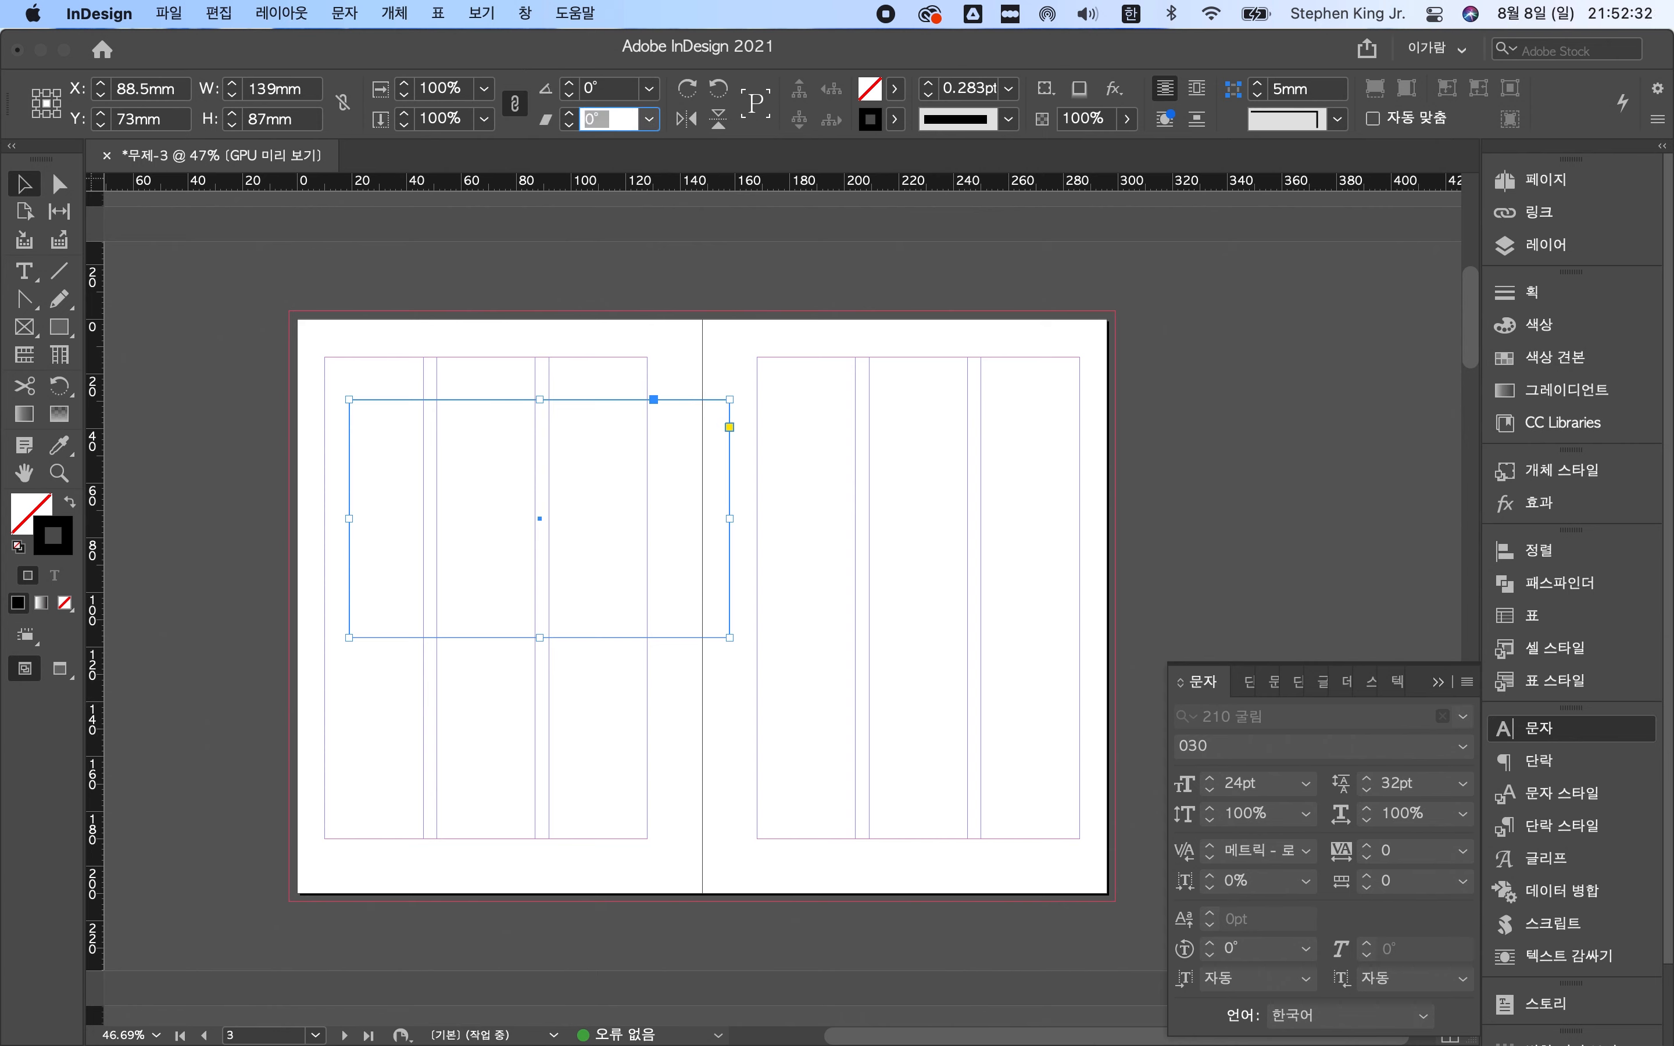
pyautogui.write('30')
pyautogui.press('Return')
pyautogui.click(623, 89)
pyautogui.press('BackSpace')
pyautogui.write('30')
pyautogui.press('Return')
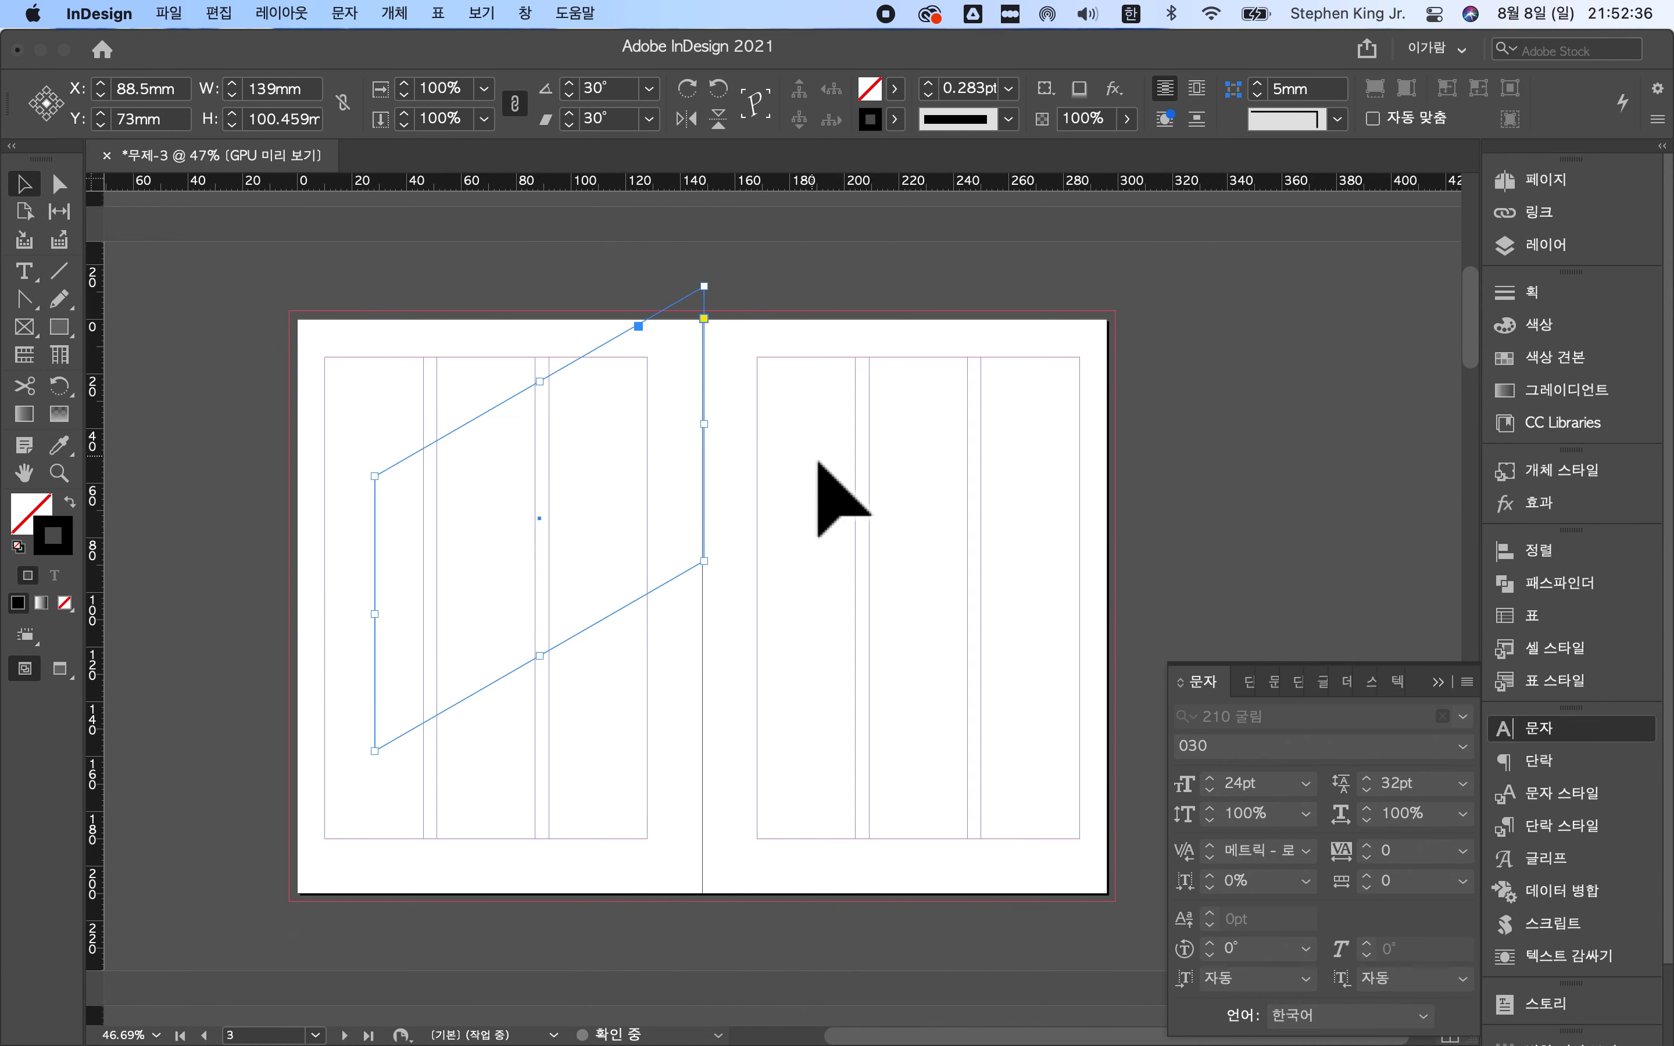
pyautogui.scroll(3, 691, 415)
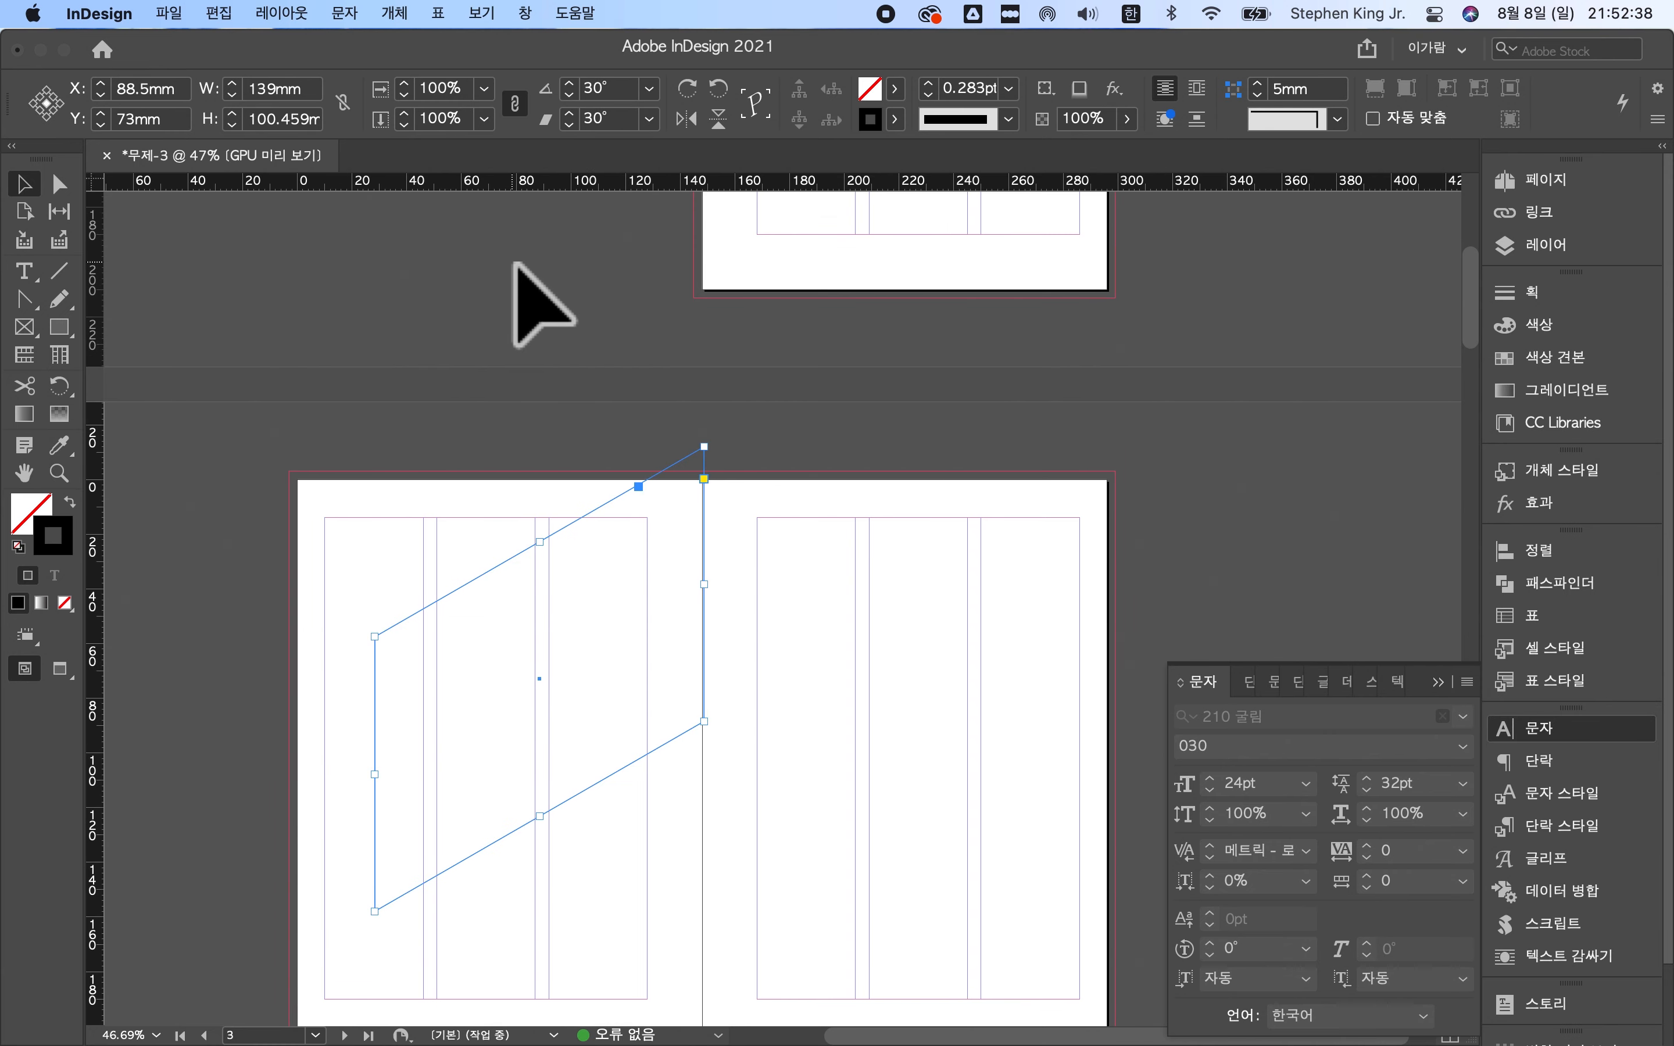
# - Flip the slanted rectangle on page 2 horizontally and vertically, and rotate it 90° counterclockwise
pyautogui.click(637, 328)
pyautogui.scroll(-5, 634, 328)
pyautogui.moveTo(626, 328); pyautogui.dragTo(580, 333)
pyautogui.scroll(3, 582, 332)
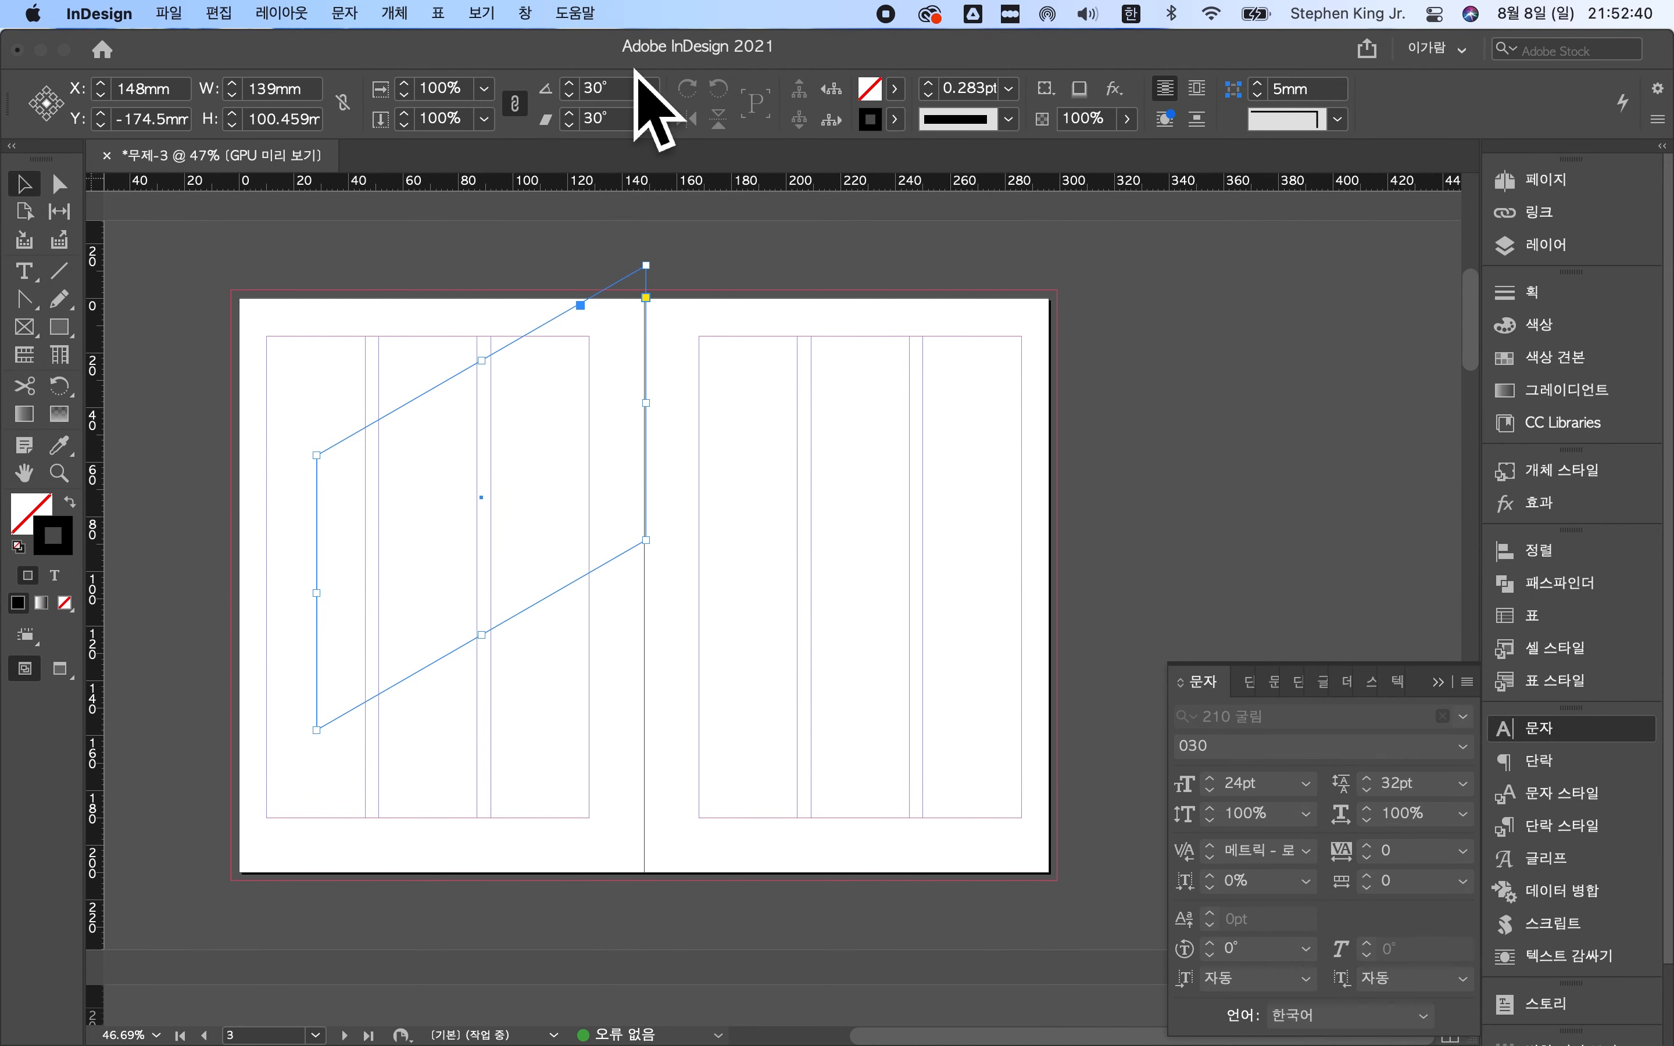
pyautogui.click(688, 119)
pyautogui.click(718, 120)
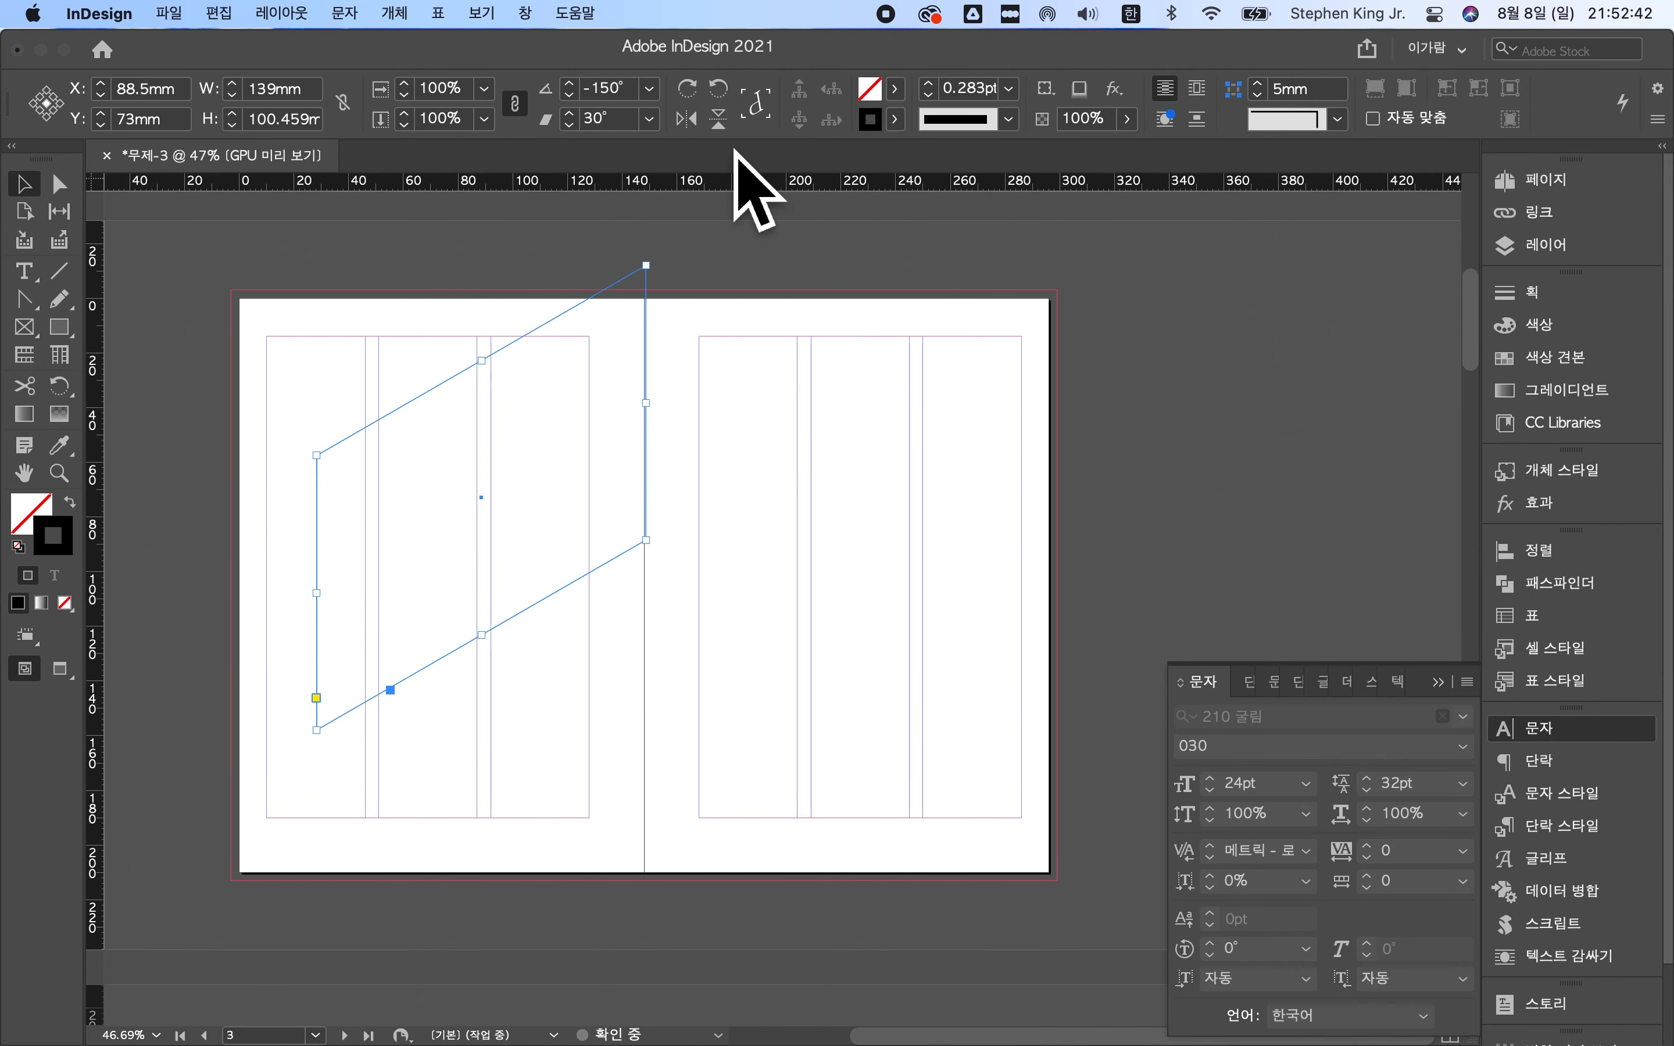
pyautogui.click(720, 88)
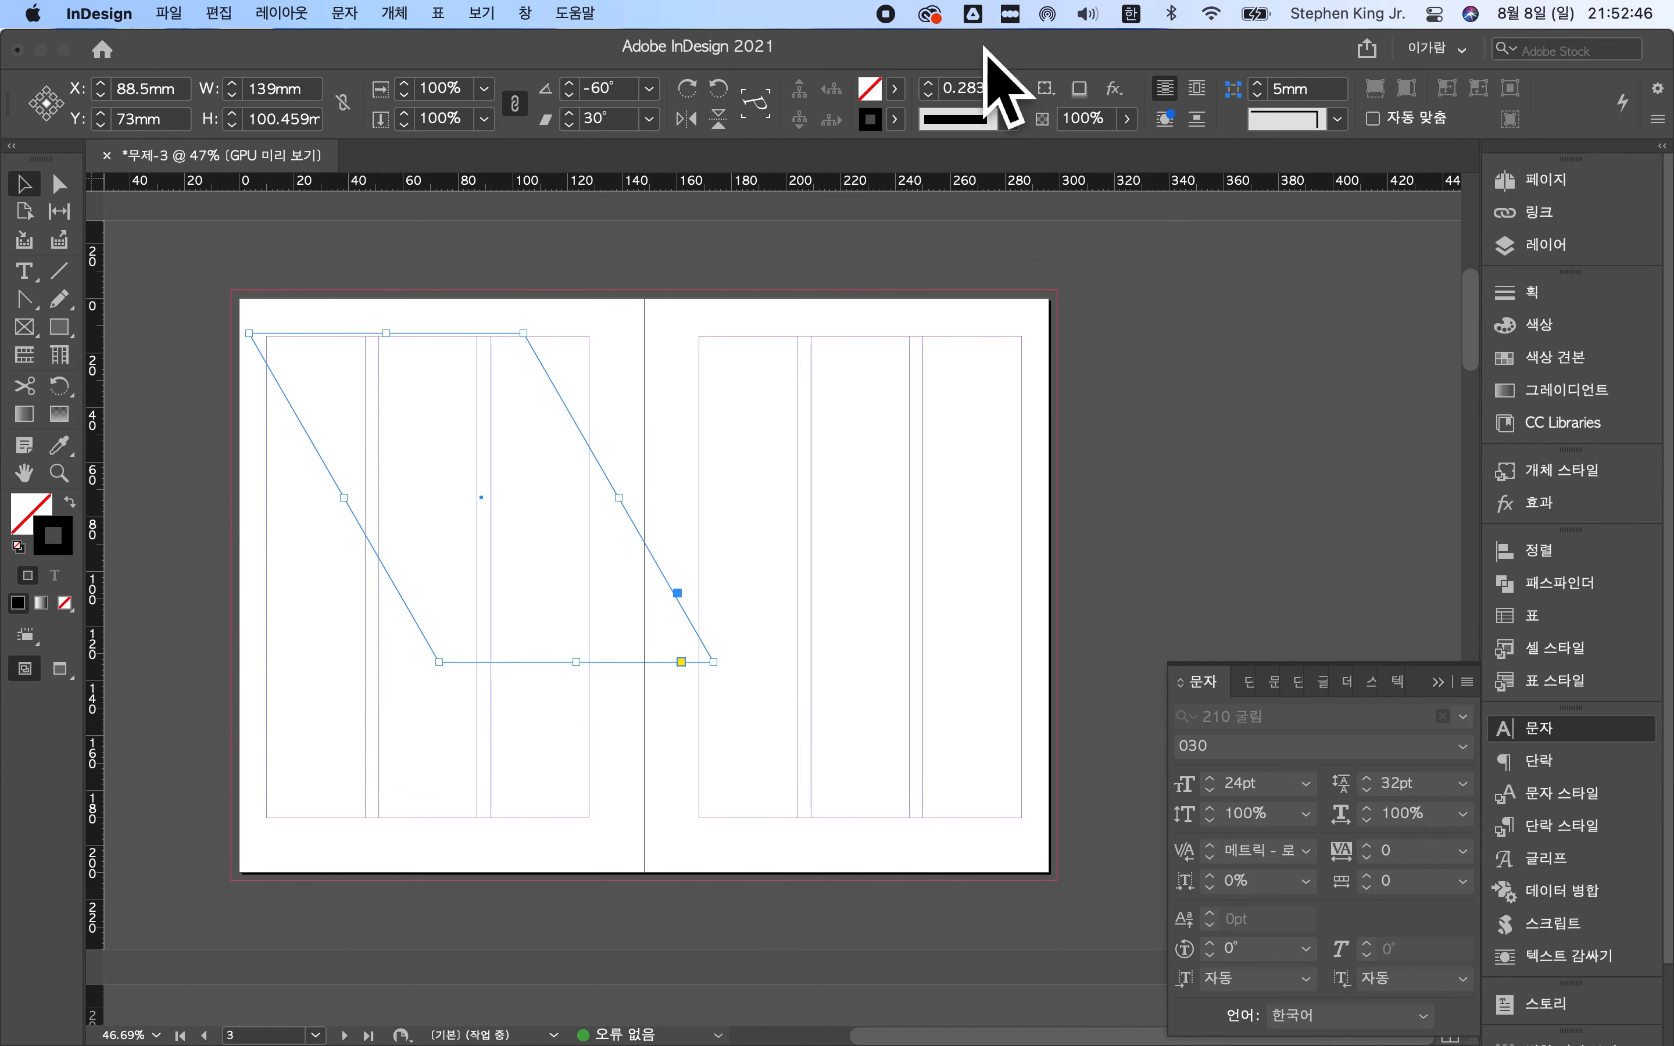
# - Set the parallelogram's stroke to C=0 M=100 Y=0 K=0, swap fill and stroke so magenta fills the shape, and deselect it
pyautogui.click(895, 119)
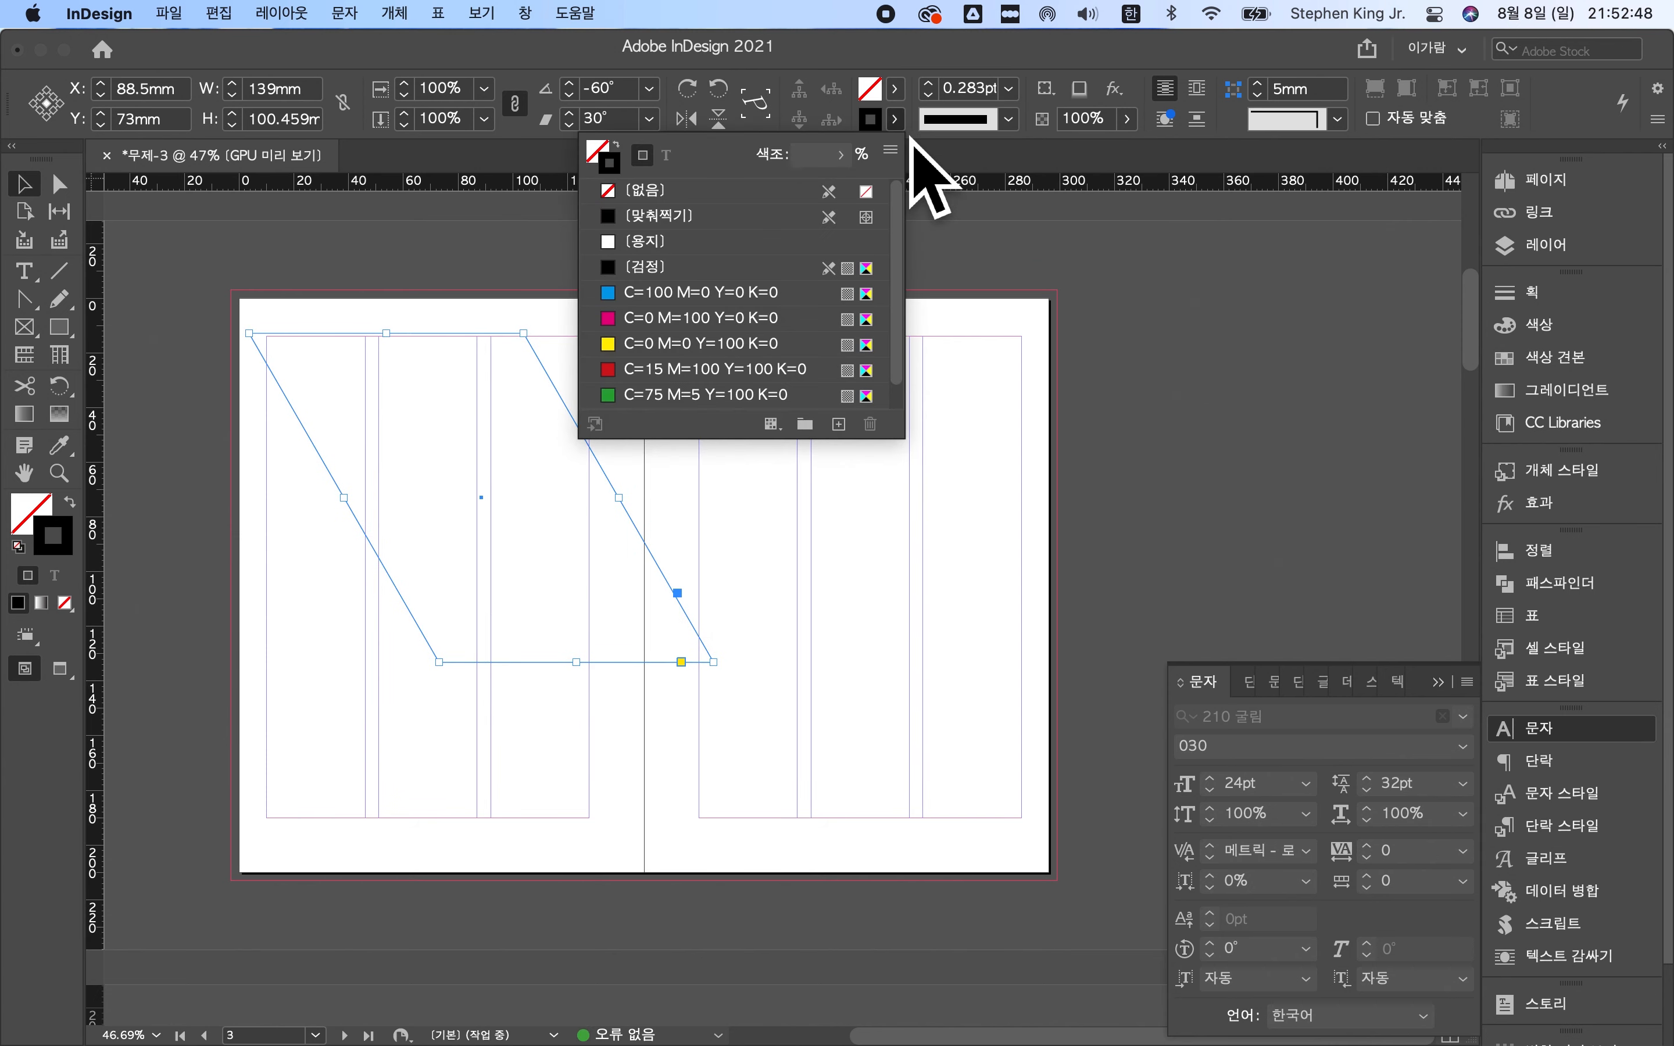
pyautogui.click(650, 339)
pyautogui.click(674, 317)
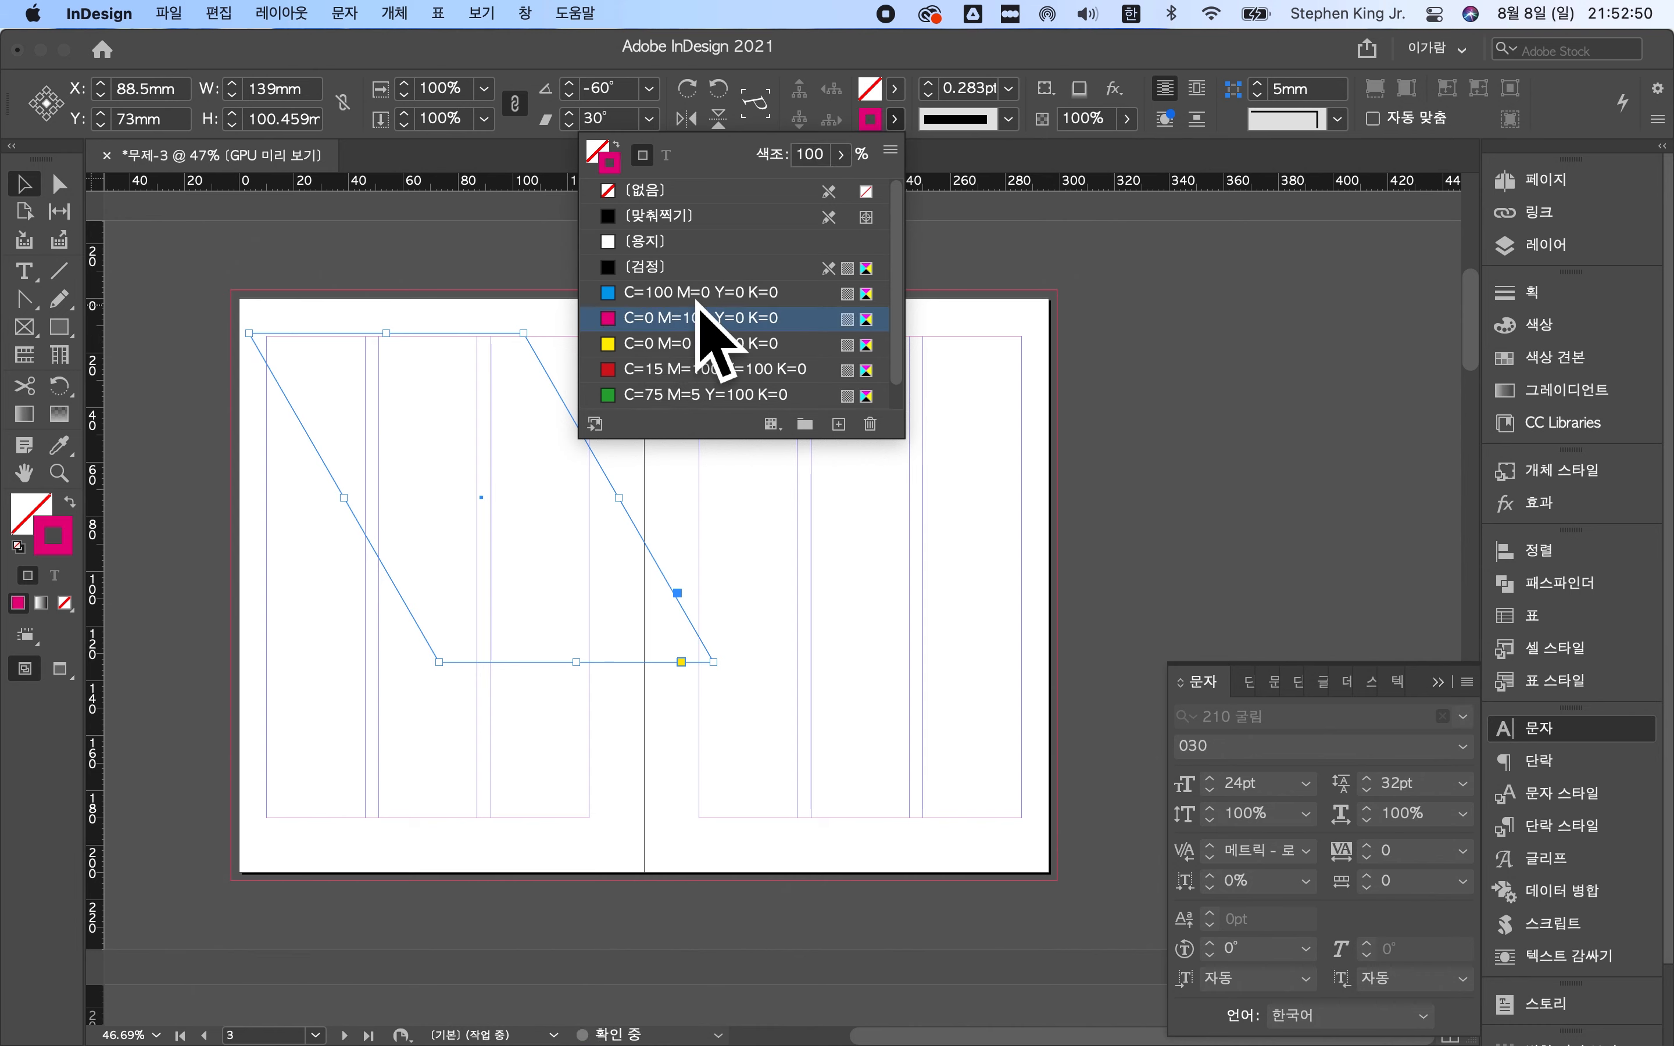
pyautogui.click(75, 502)
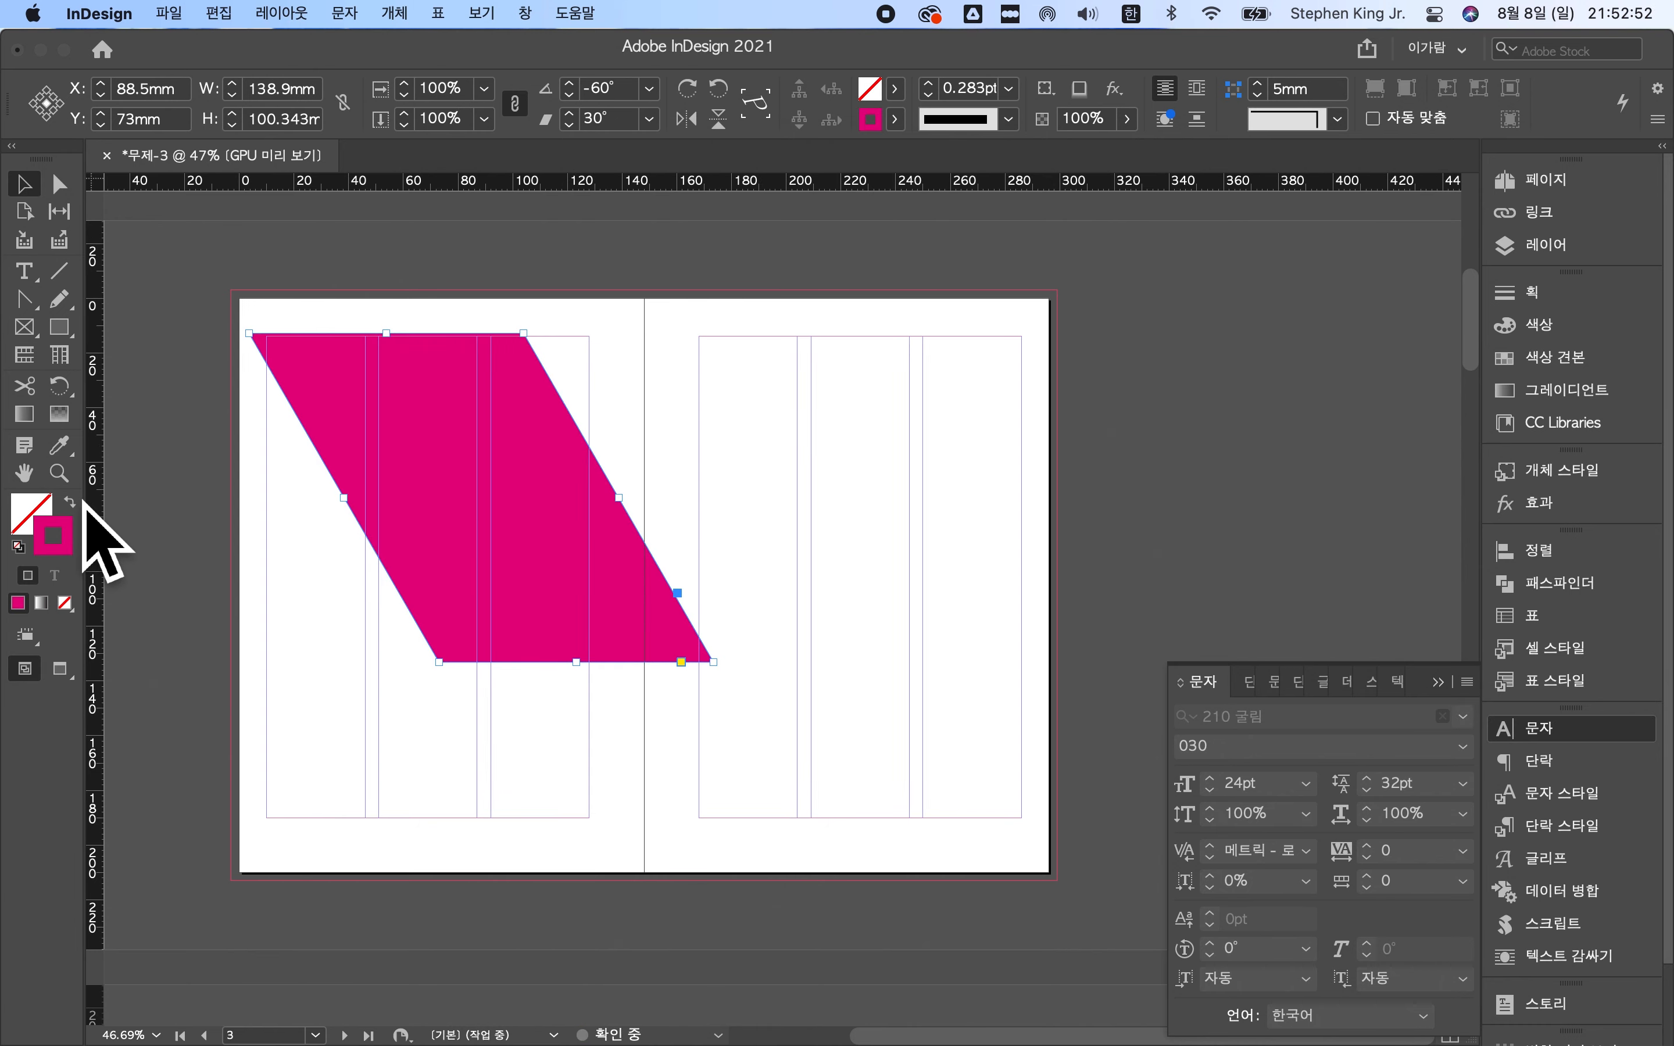
pyautogui.click(792, 356)
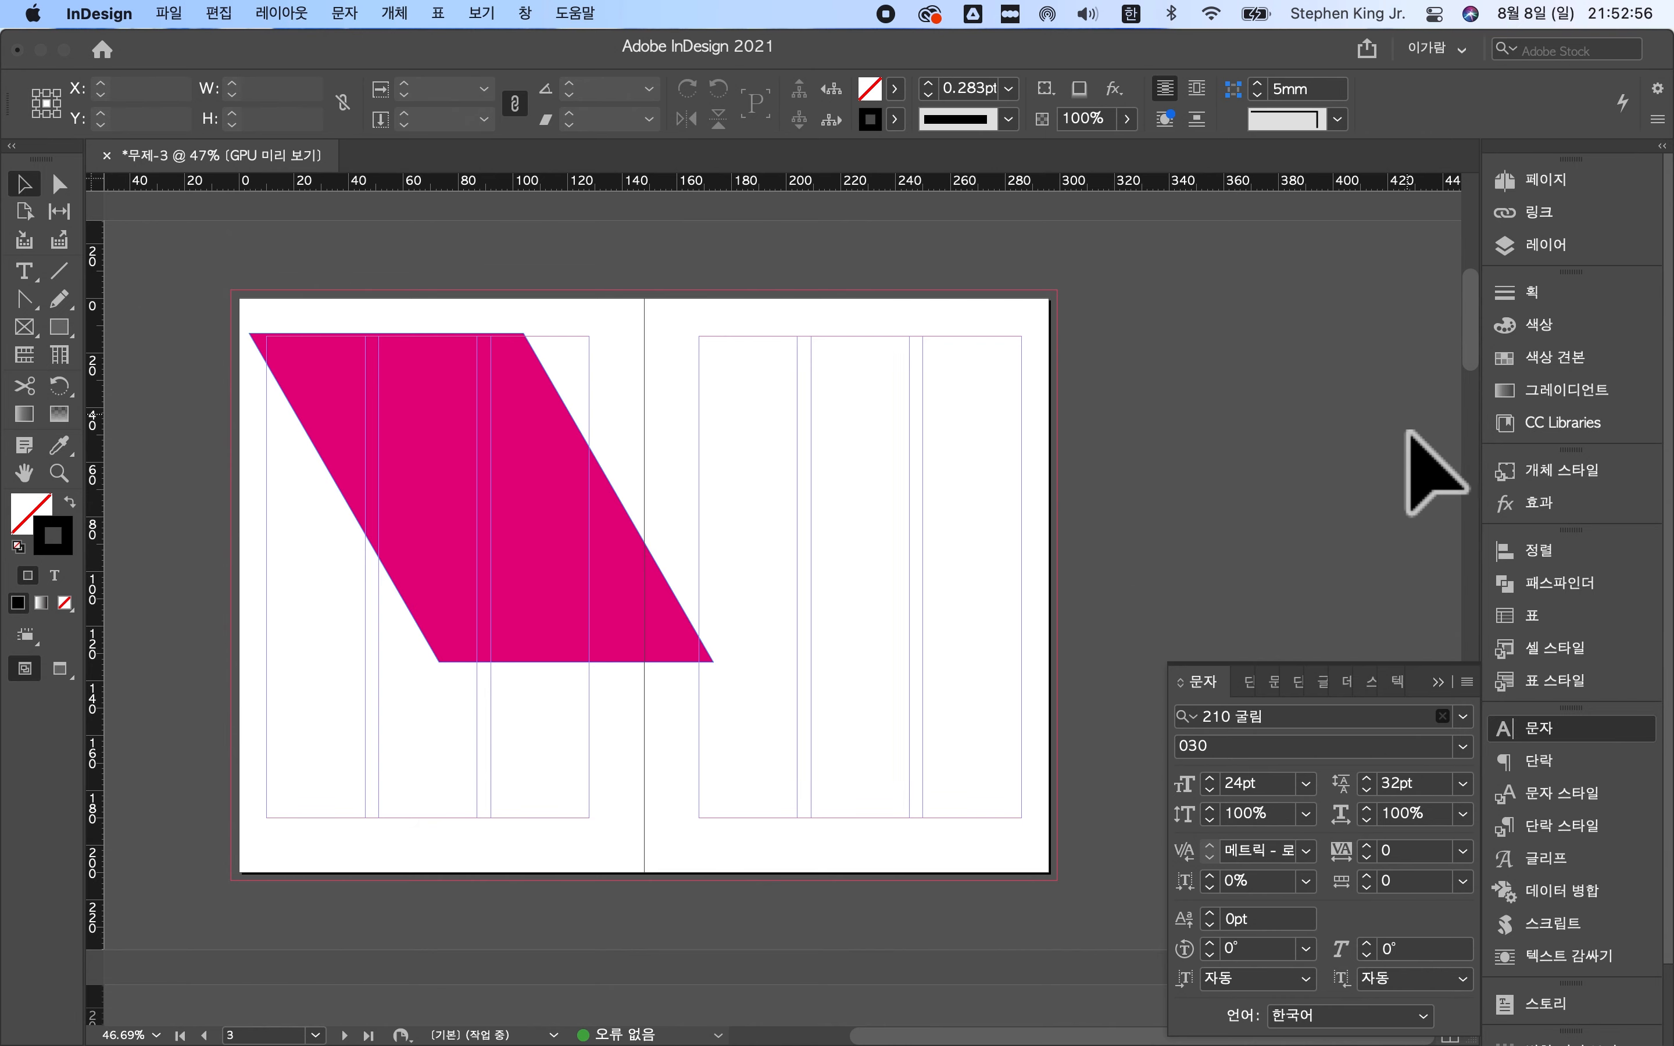
# - Collapse the Character panel (문자) and leave the magenta parallelogram deselected
pyautogui.press('t')
pyautogui.click(1530, 733)
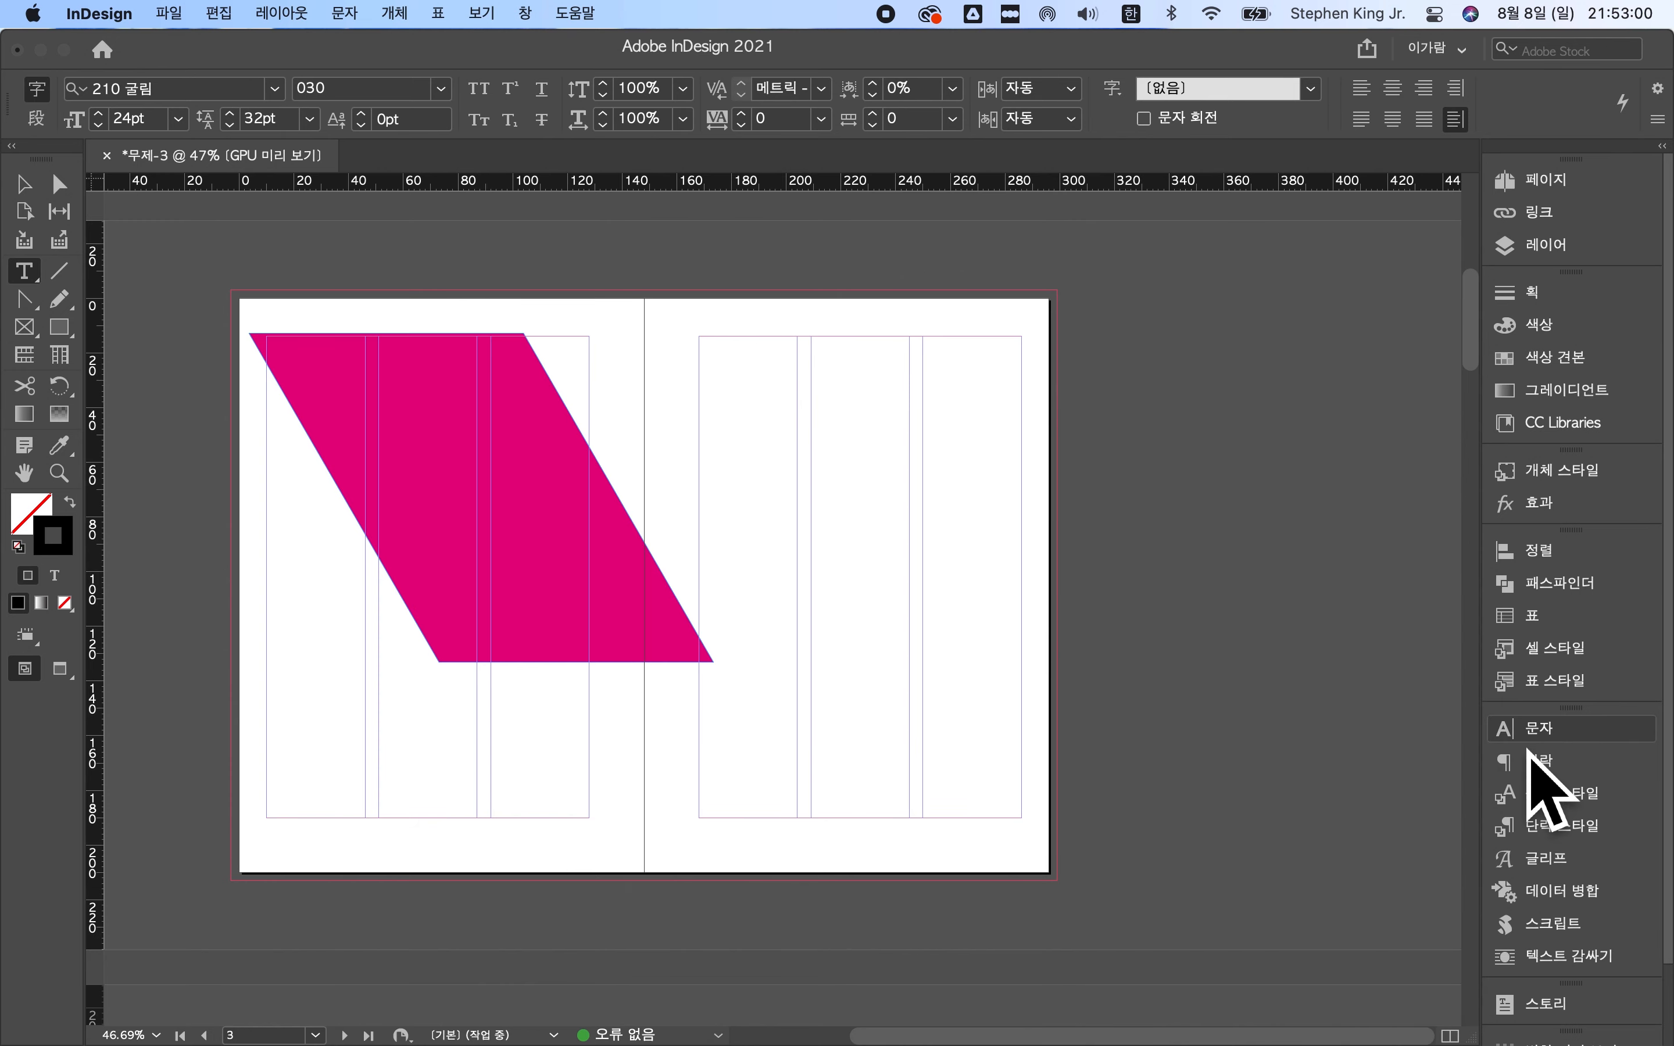
pyautogui.click(1069, 840)
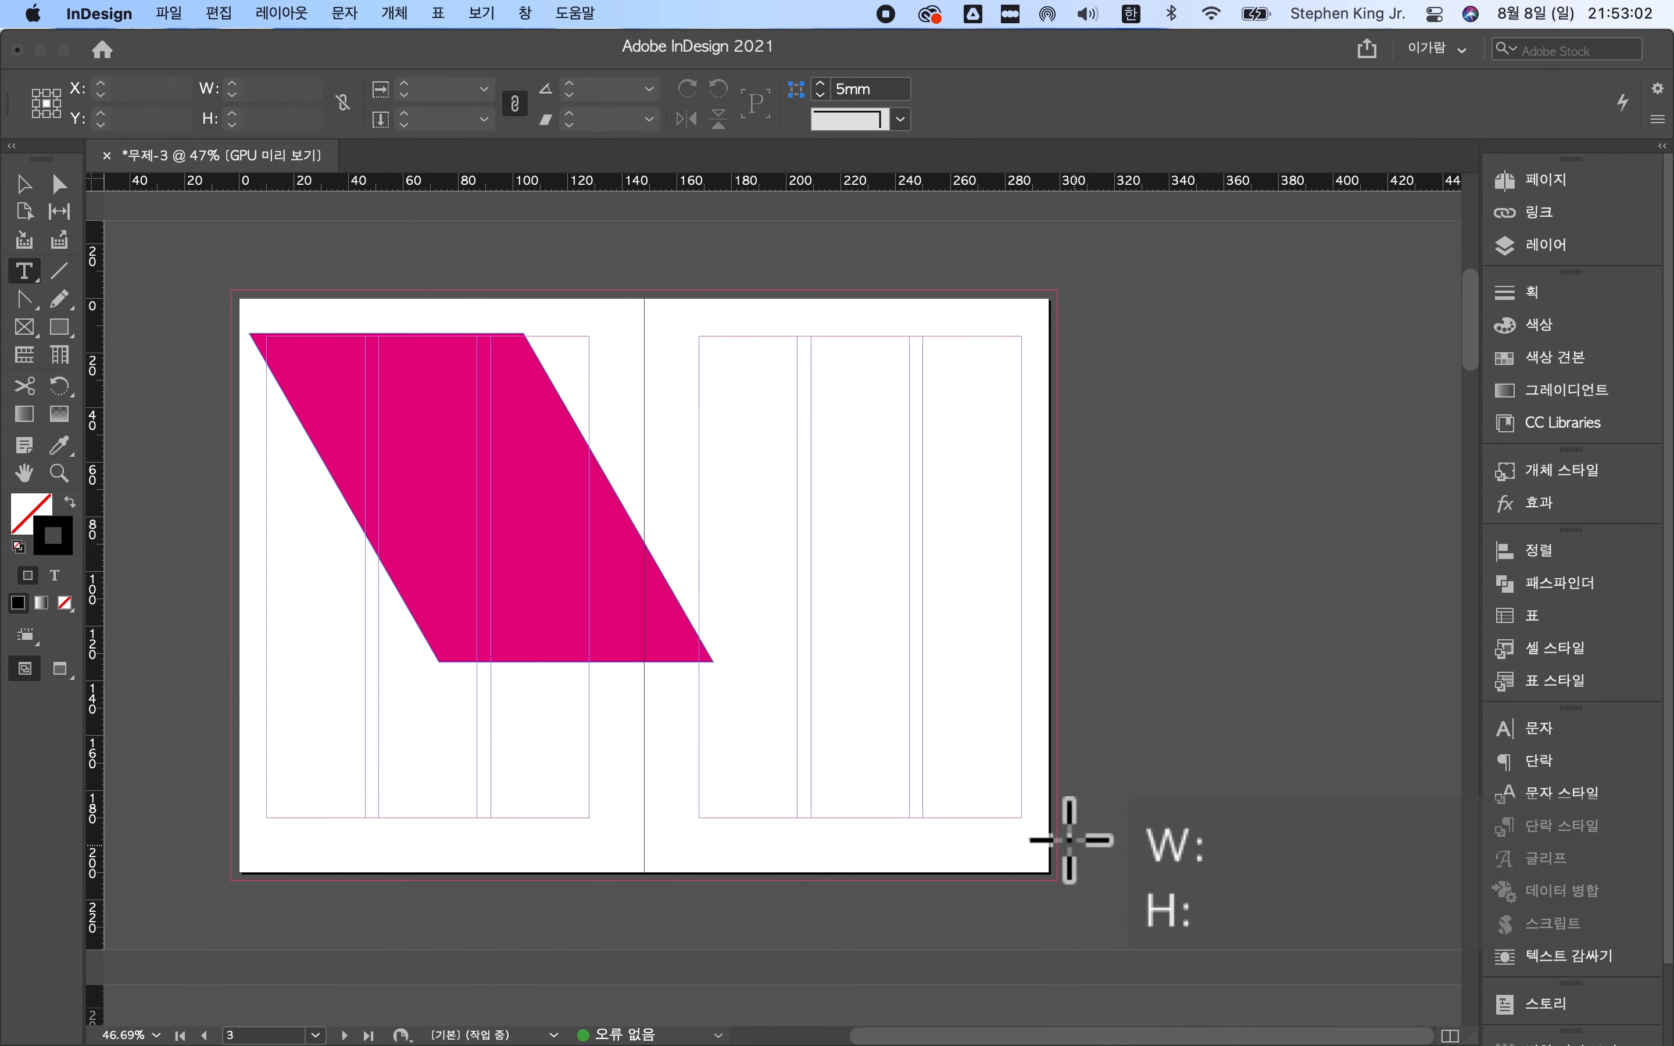
pyautogui.press('v')
pyautogui.click(666, 570)
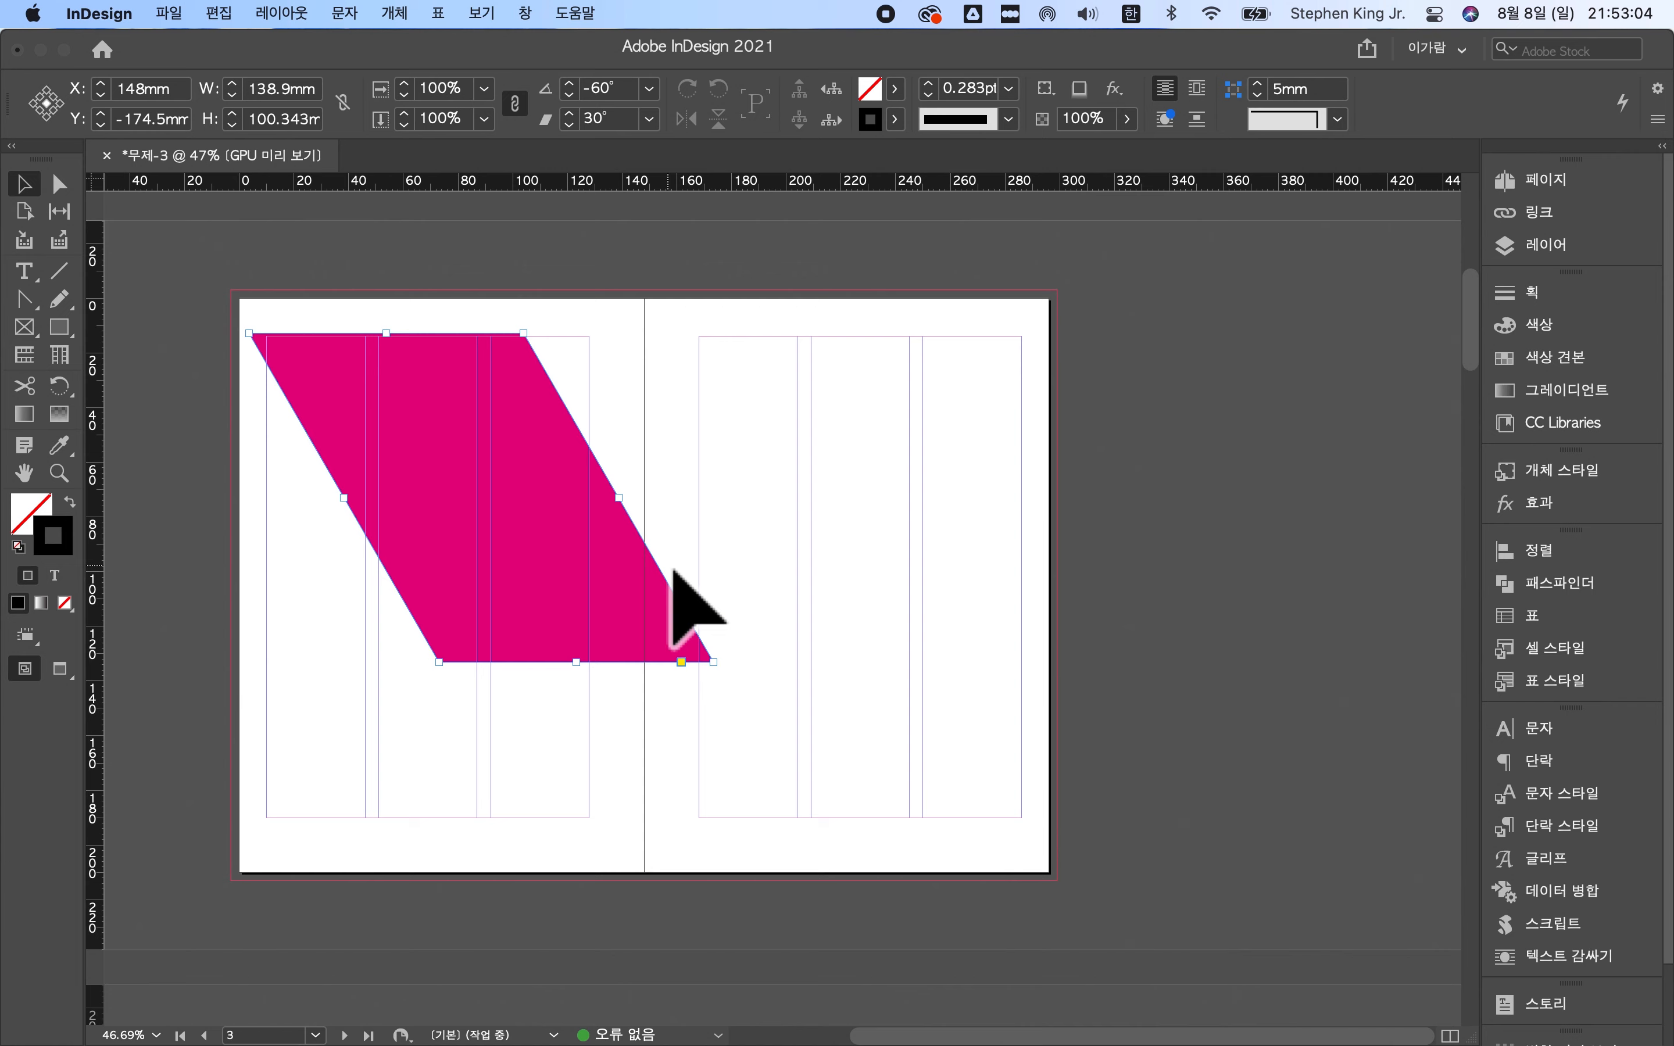
pyautogui.click(759, 585)
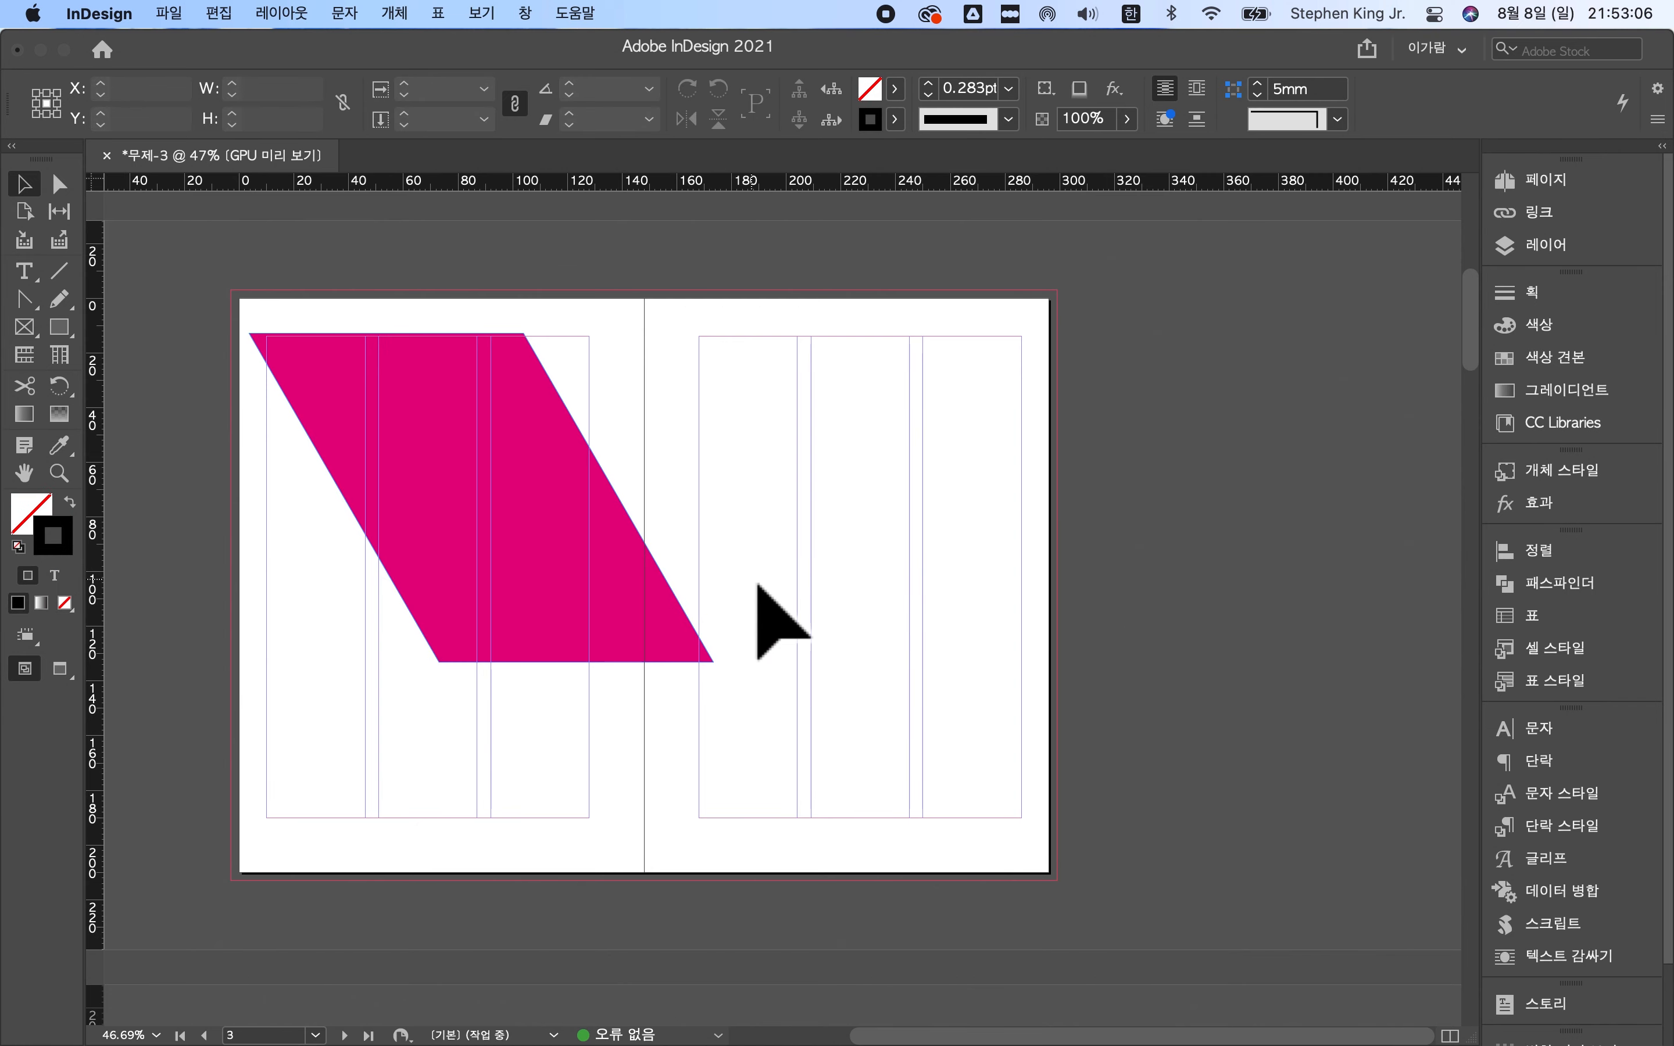
# - Examine the spread with the magenta parallelogram in Preview screen mode and return to Normal mode on page 3
pyautogui.press('t')
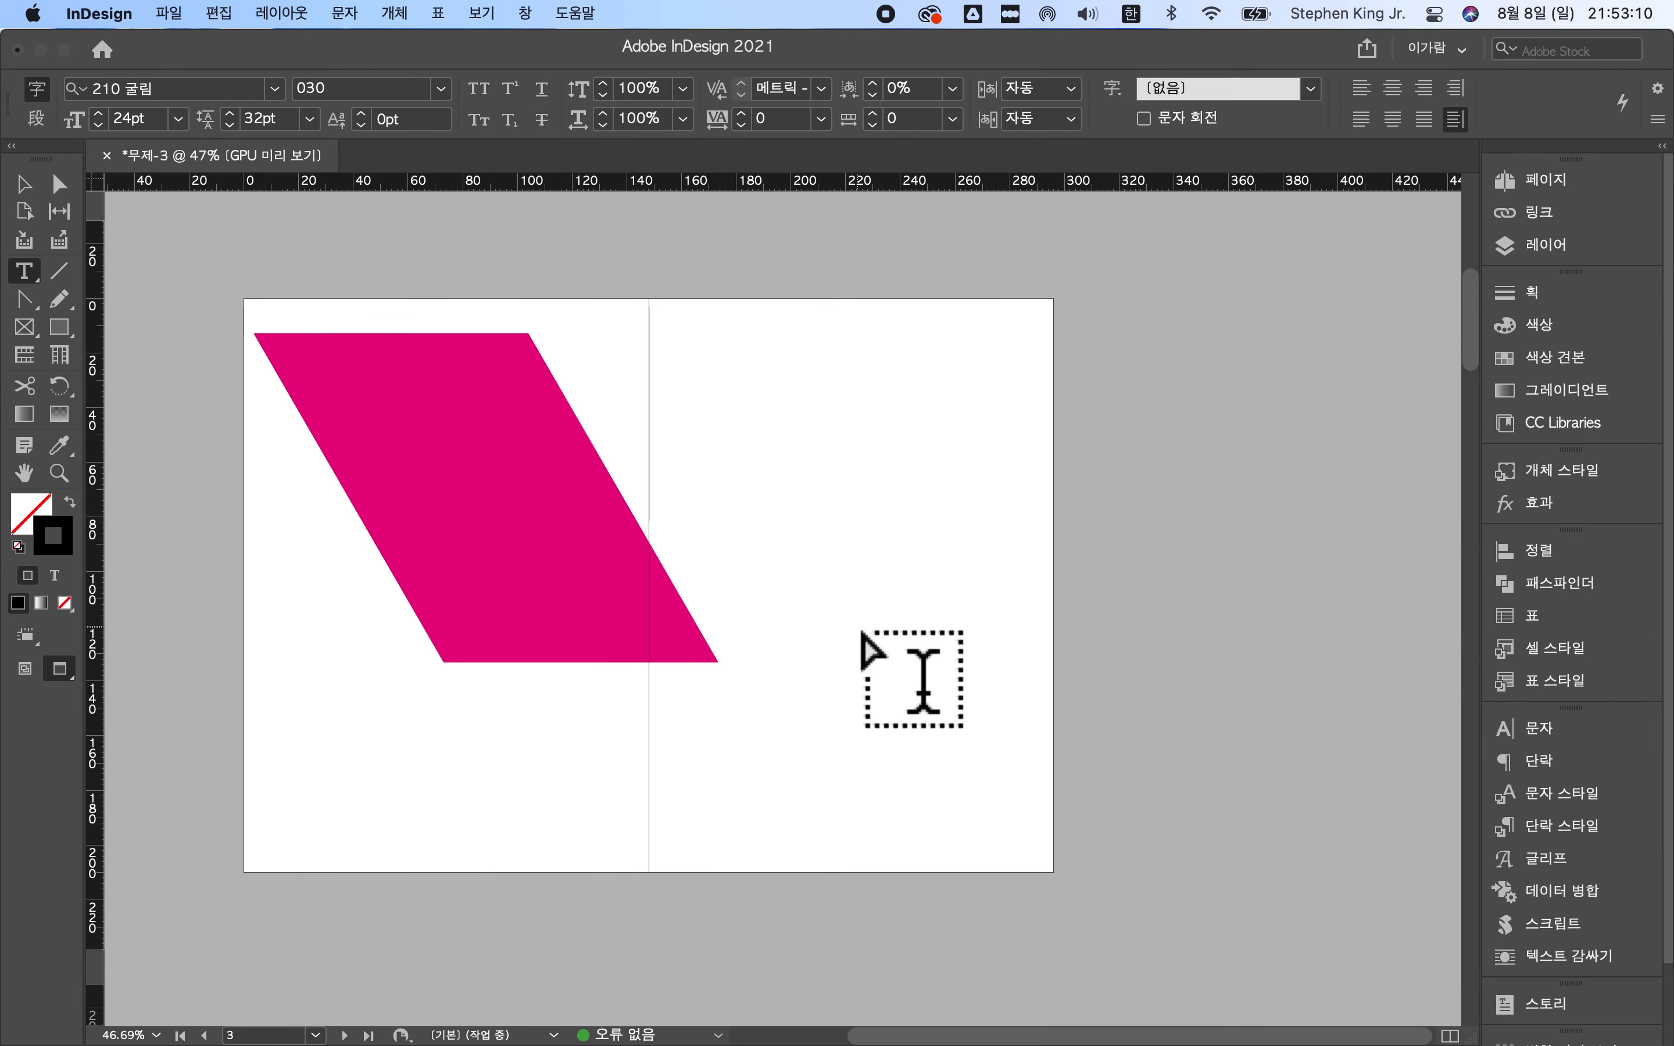
pyautogui.scroll(5, 865, 644)
pyautogui.hscroll(-4, 865, 644)
pyautogui.scroll(5, 858, 626)
pyautogui.scroll(-10, 858, 626)
pyautogui.scroll(3, 858, 626)
pyautogui.hscroll(5, 857, 626)
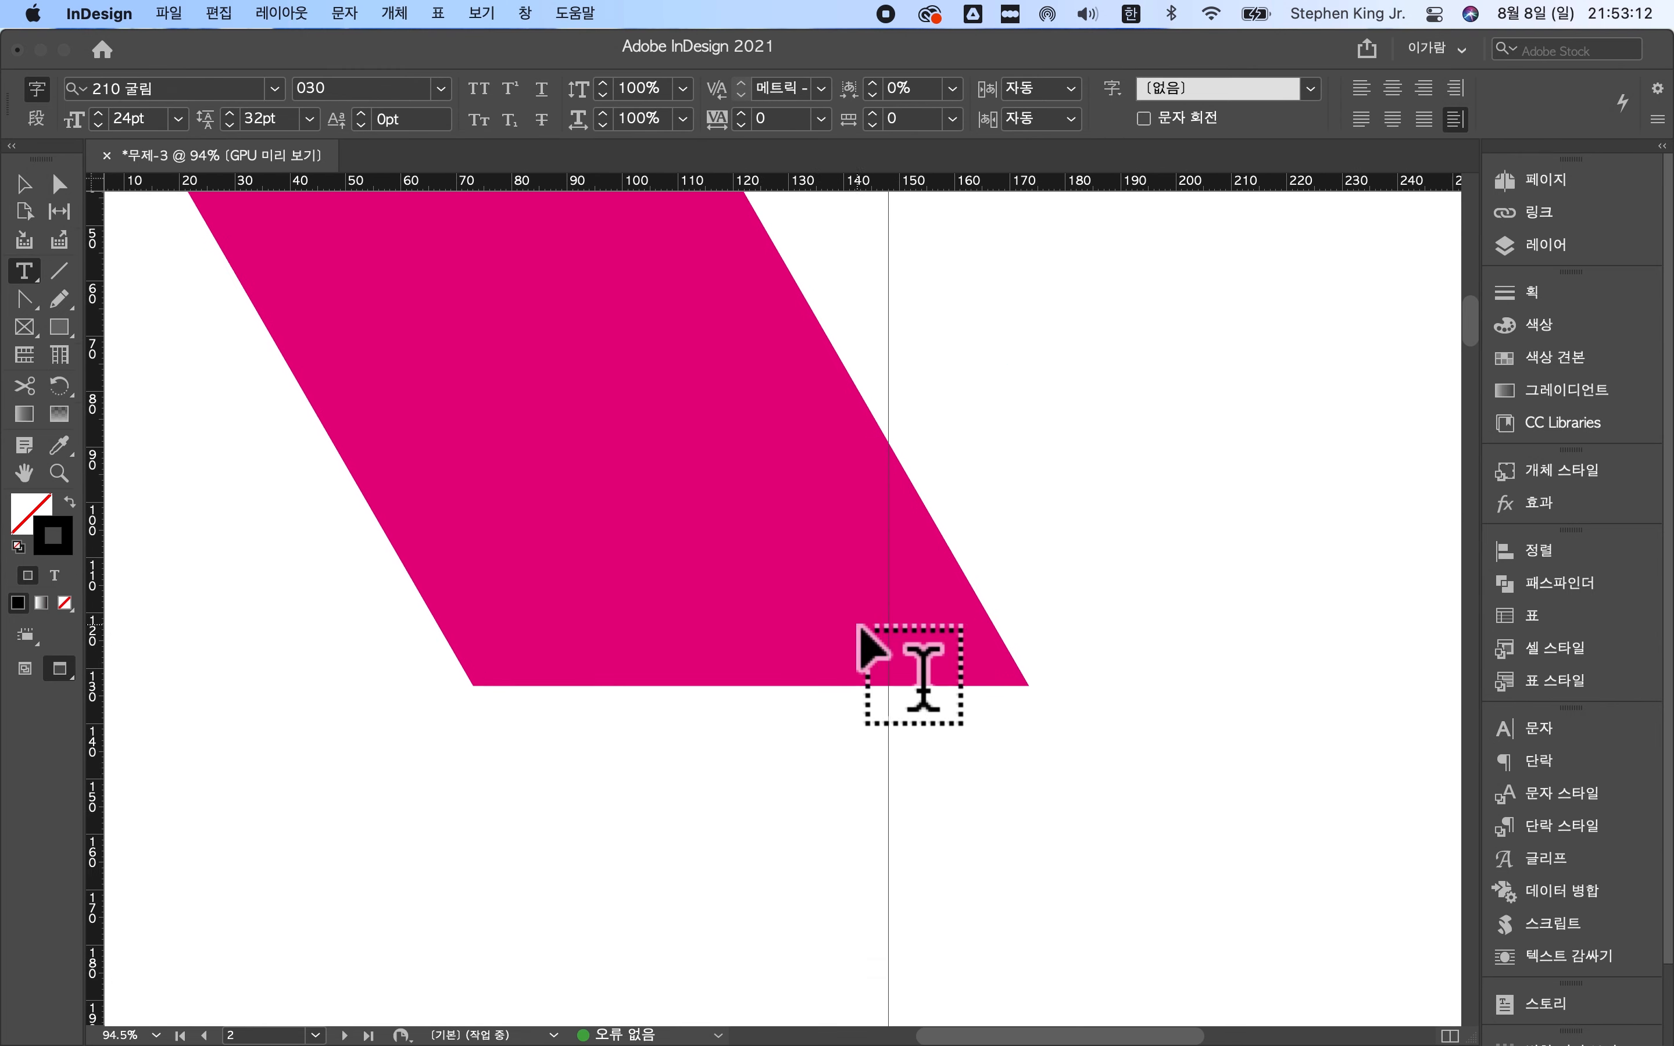
pyautogui.scroll(-4, 858, 626)
pyautogui.hscroll(10, 865, 646)
pyautogui.scroll(10, 1176, 851)
pyautogui.hscroll(-5, 1176, 852)
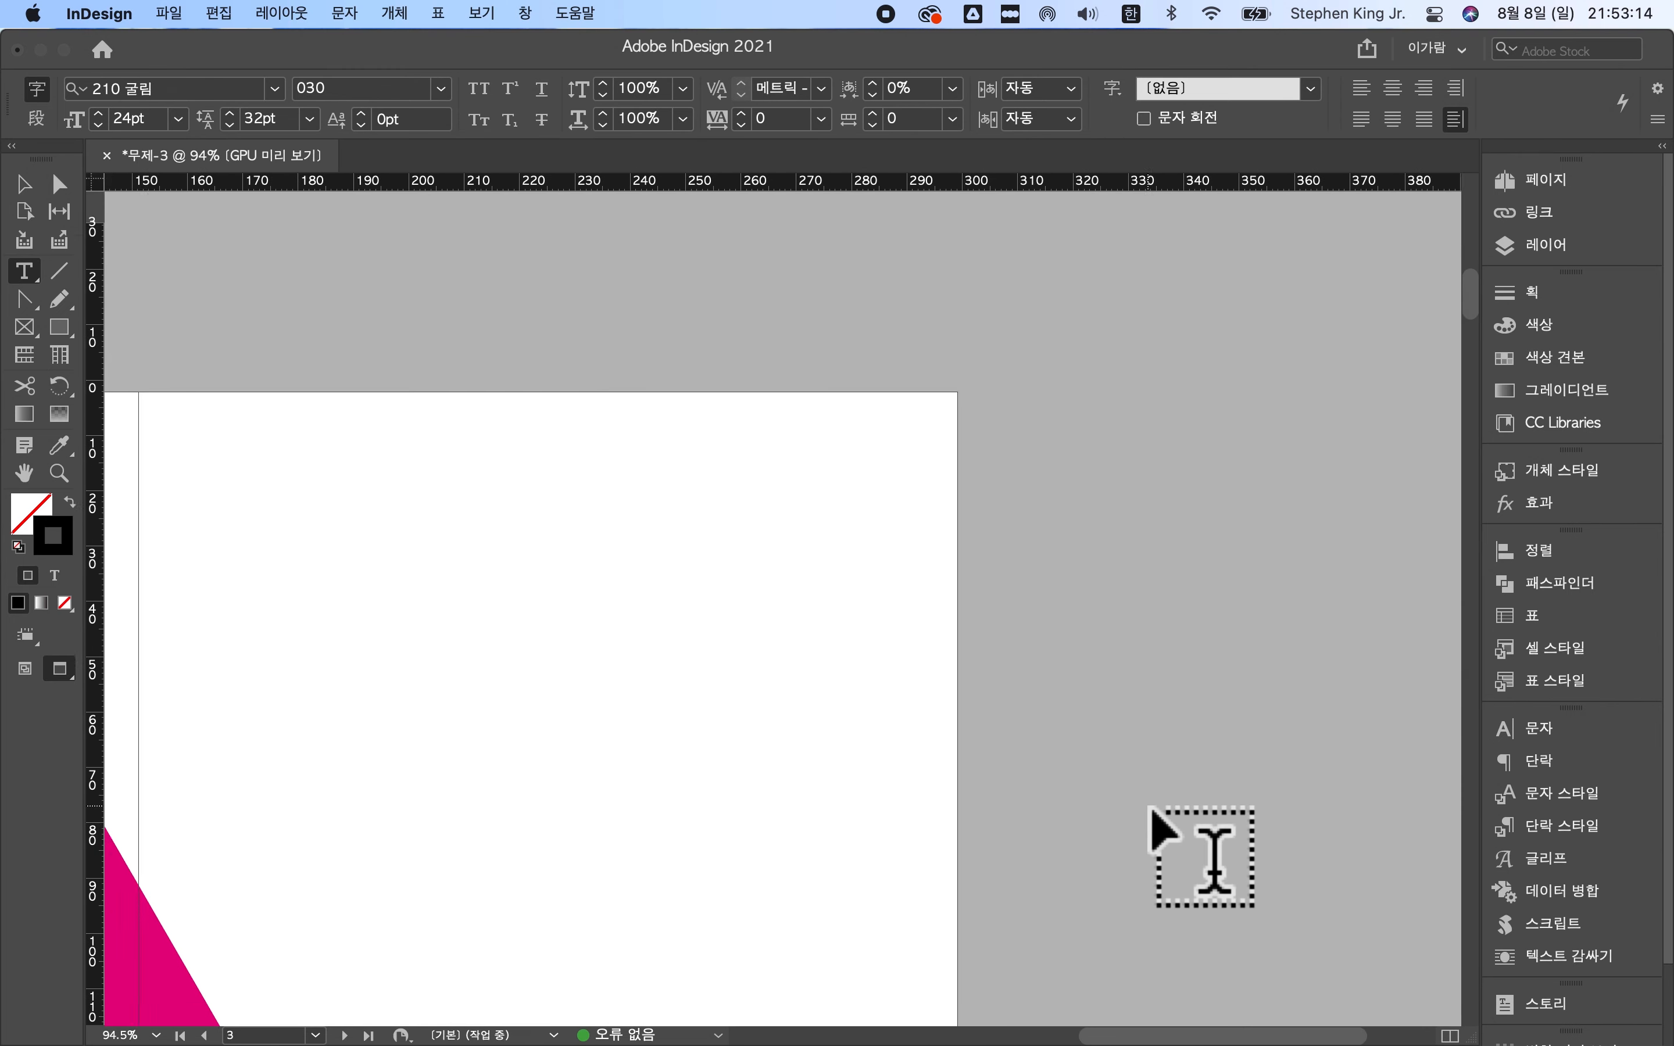
pyautogui.scroll(-3, 1176, 847)
pyautogui.press('v')
pyautogui.press('w')
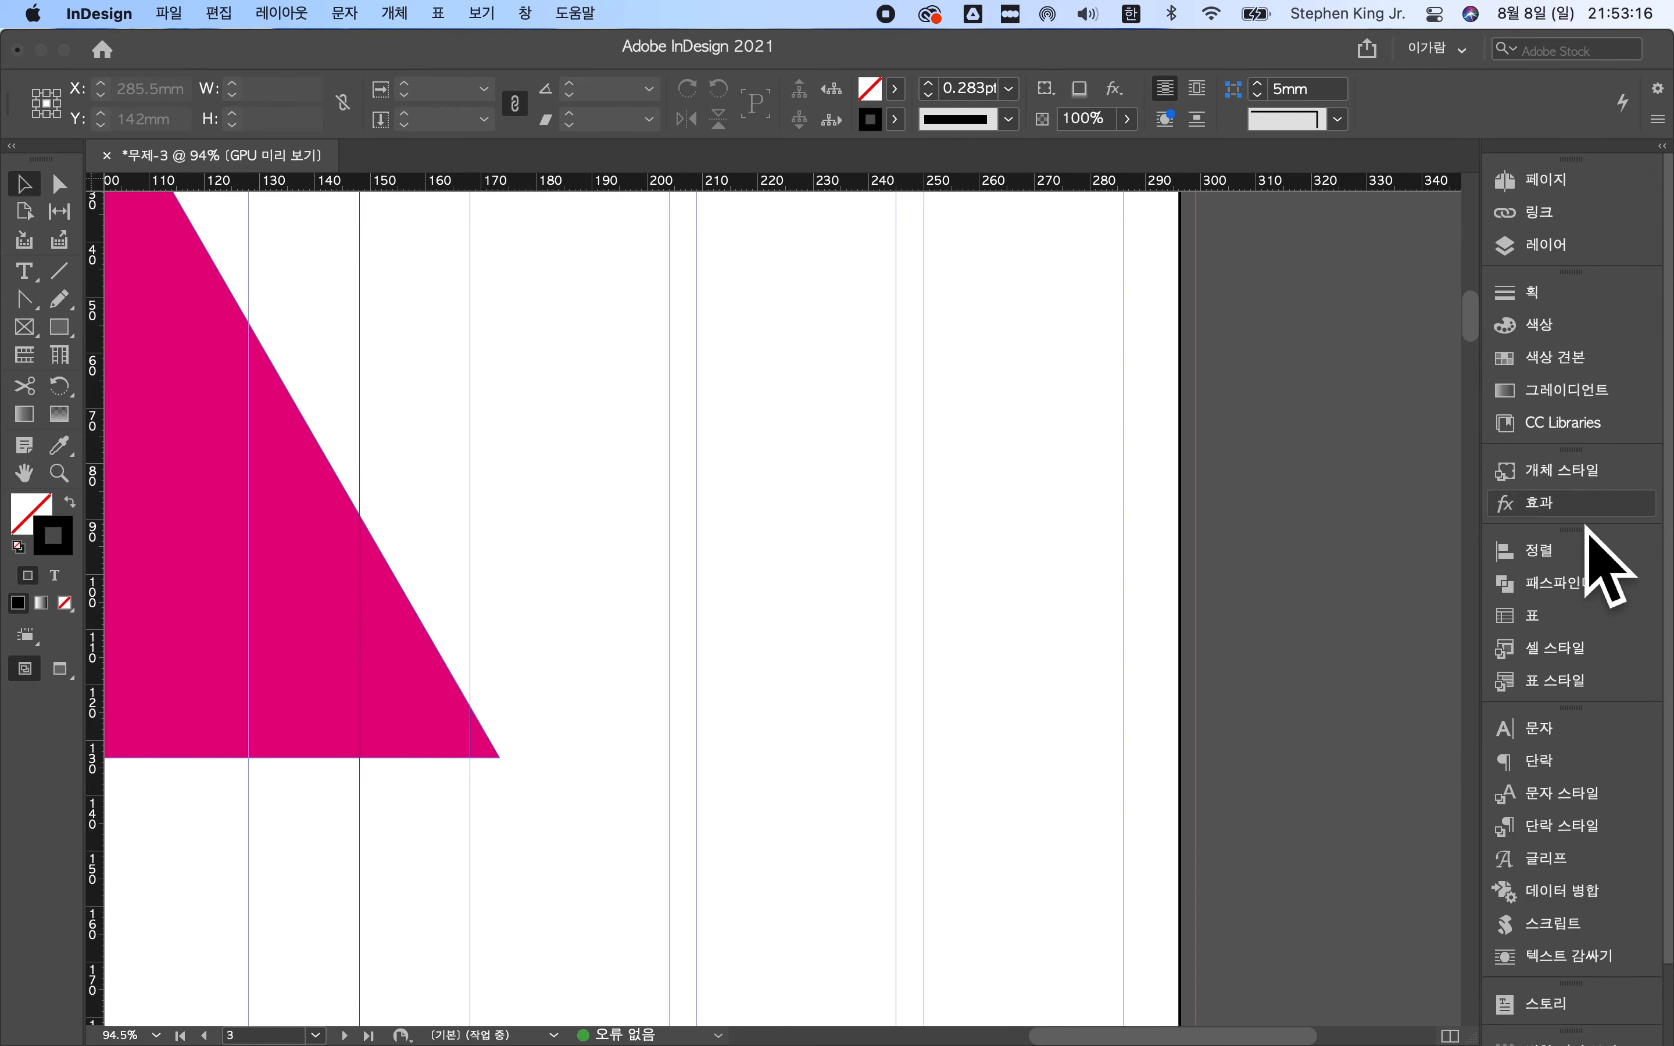
# - Create a text frame about 101 mm wide and 74 mm high, starting near the spine on page 3, containing 가나다라마바사
pyautogui.press('t')
pyautogui.moveTo(353, 309); pyautogui.dragTo(910, 720)
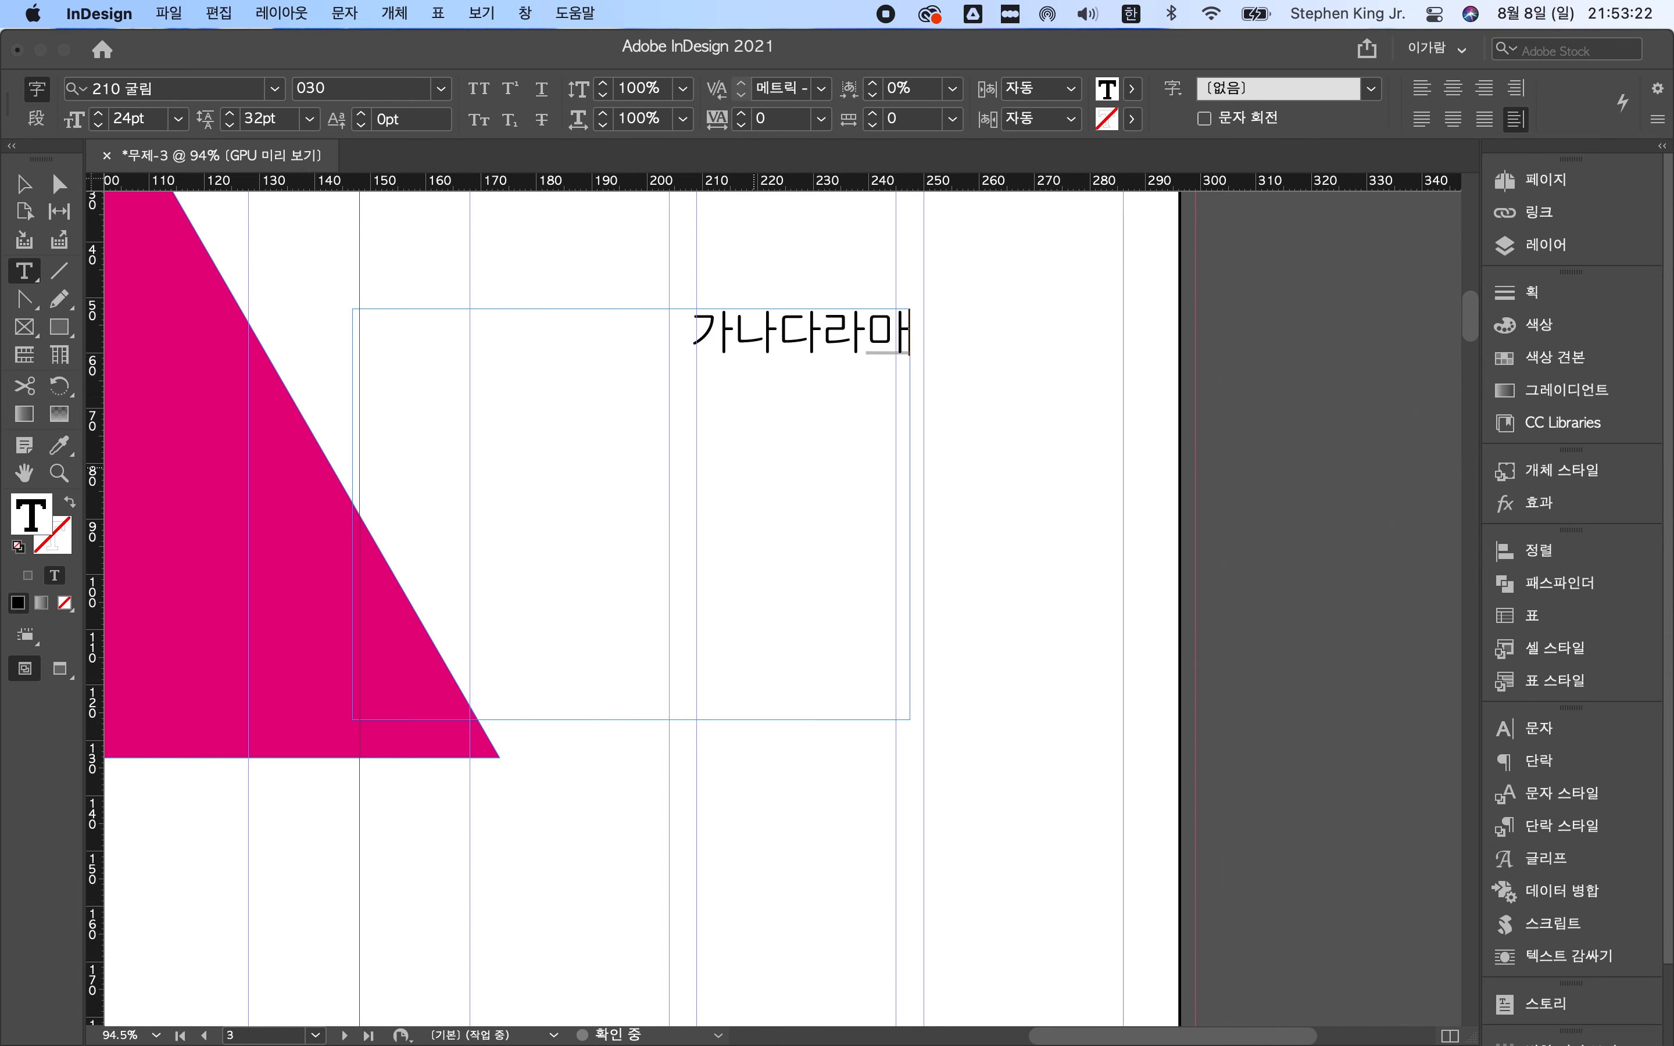
pyautogui.write('가나다라마바가')
pyautogui.press('BackSpace')
pyautogui.write('ㅅ')
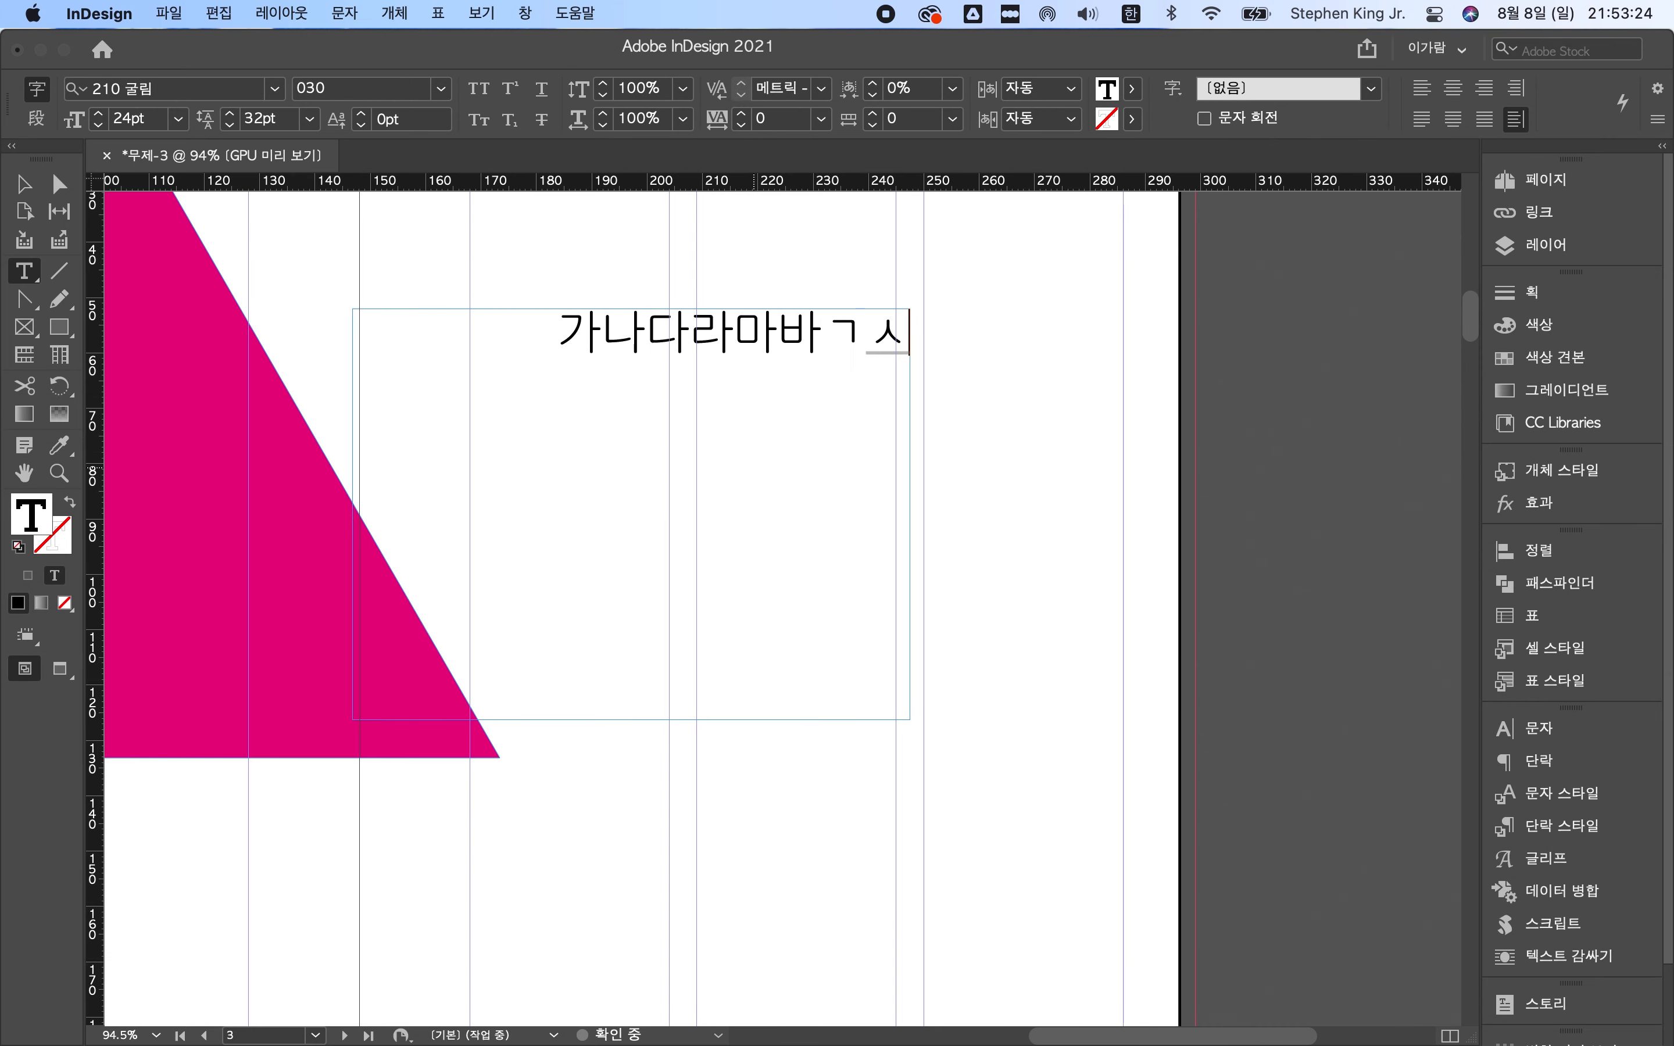
pyautogui.press('Escape')
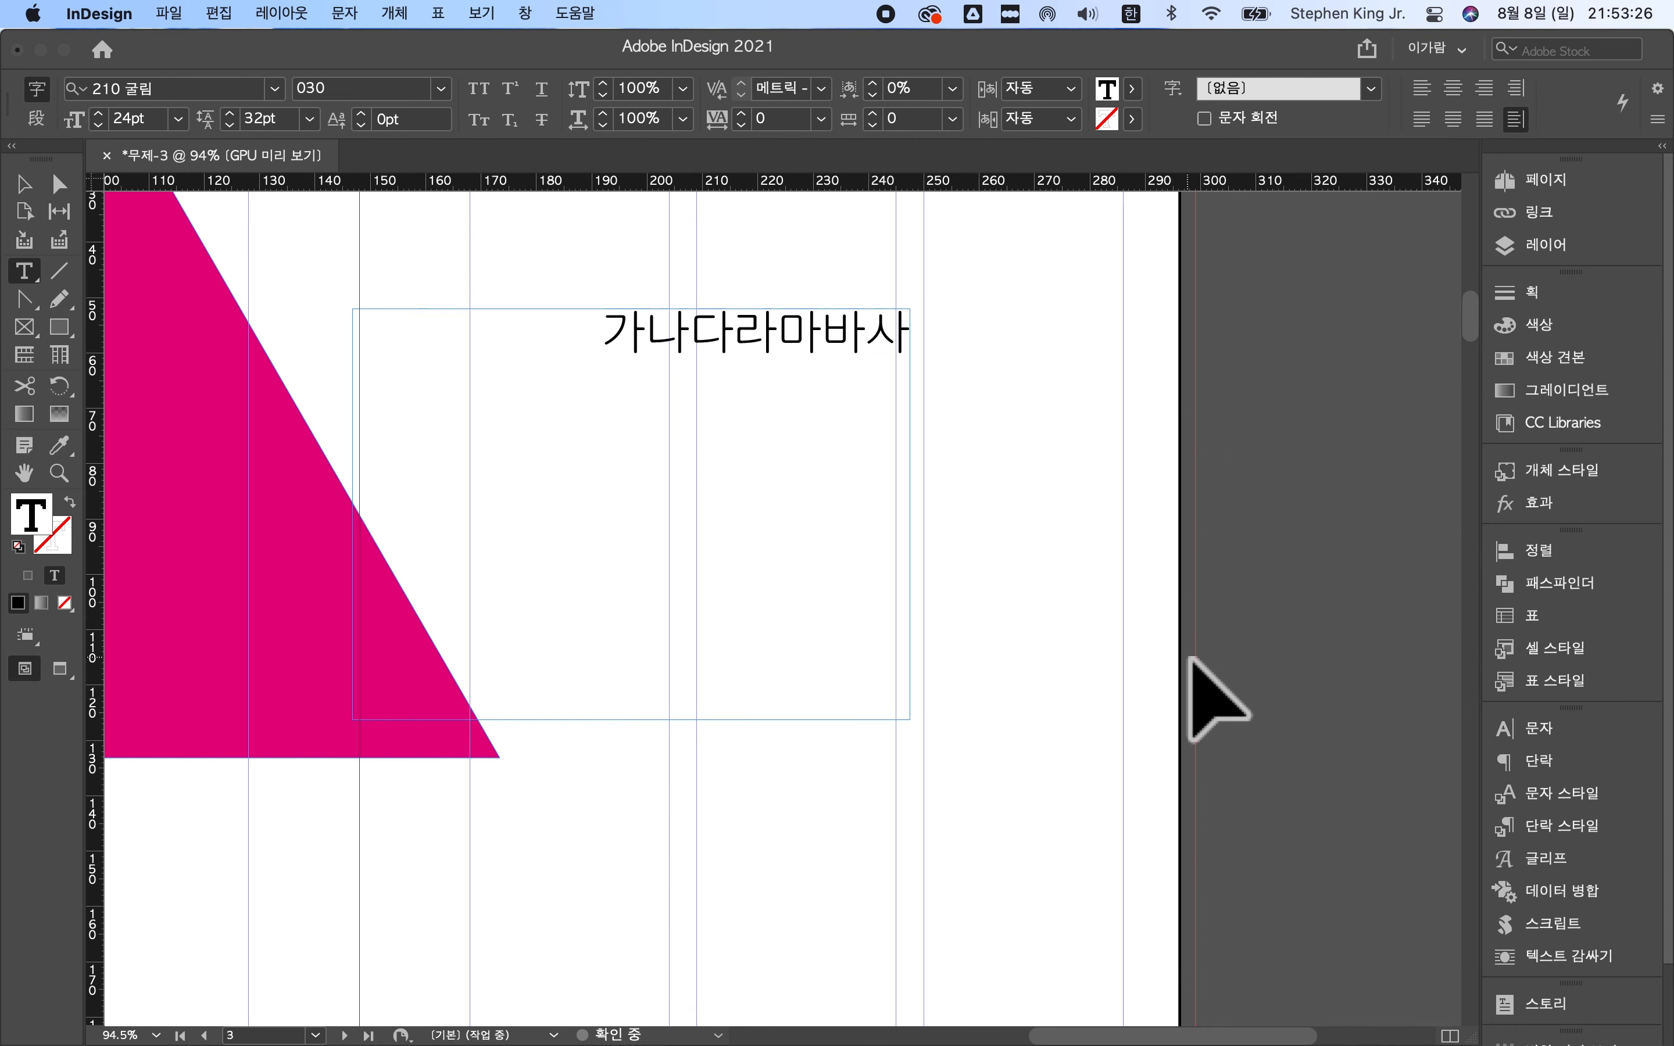
# - Move the text frame horizontally until its right edge meets page 3's outer margin, and keep the frame selected
pyautogui.click(1215, 664)
pyautogui.moveTo(795, 411); pyautogui.dragTo(990, 385)
pyautogui.doubleClick(1009, 415)
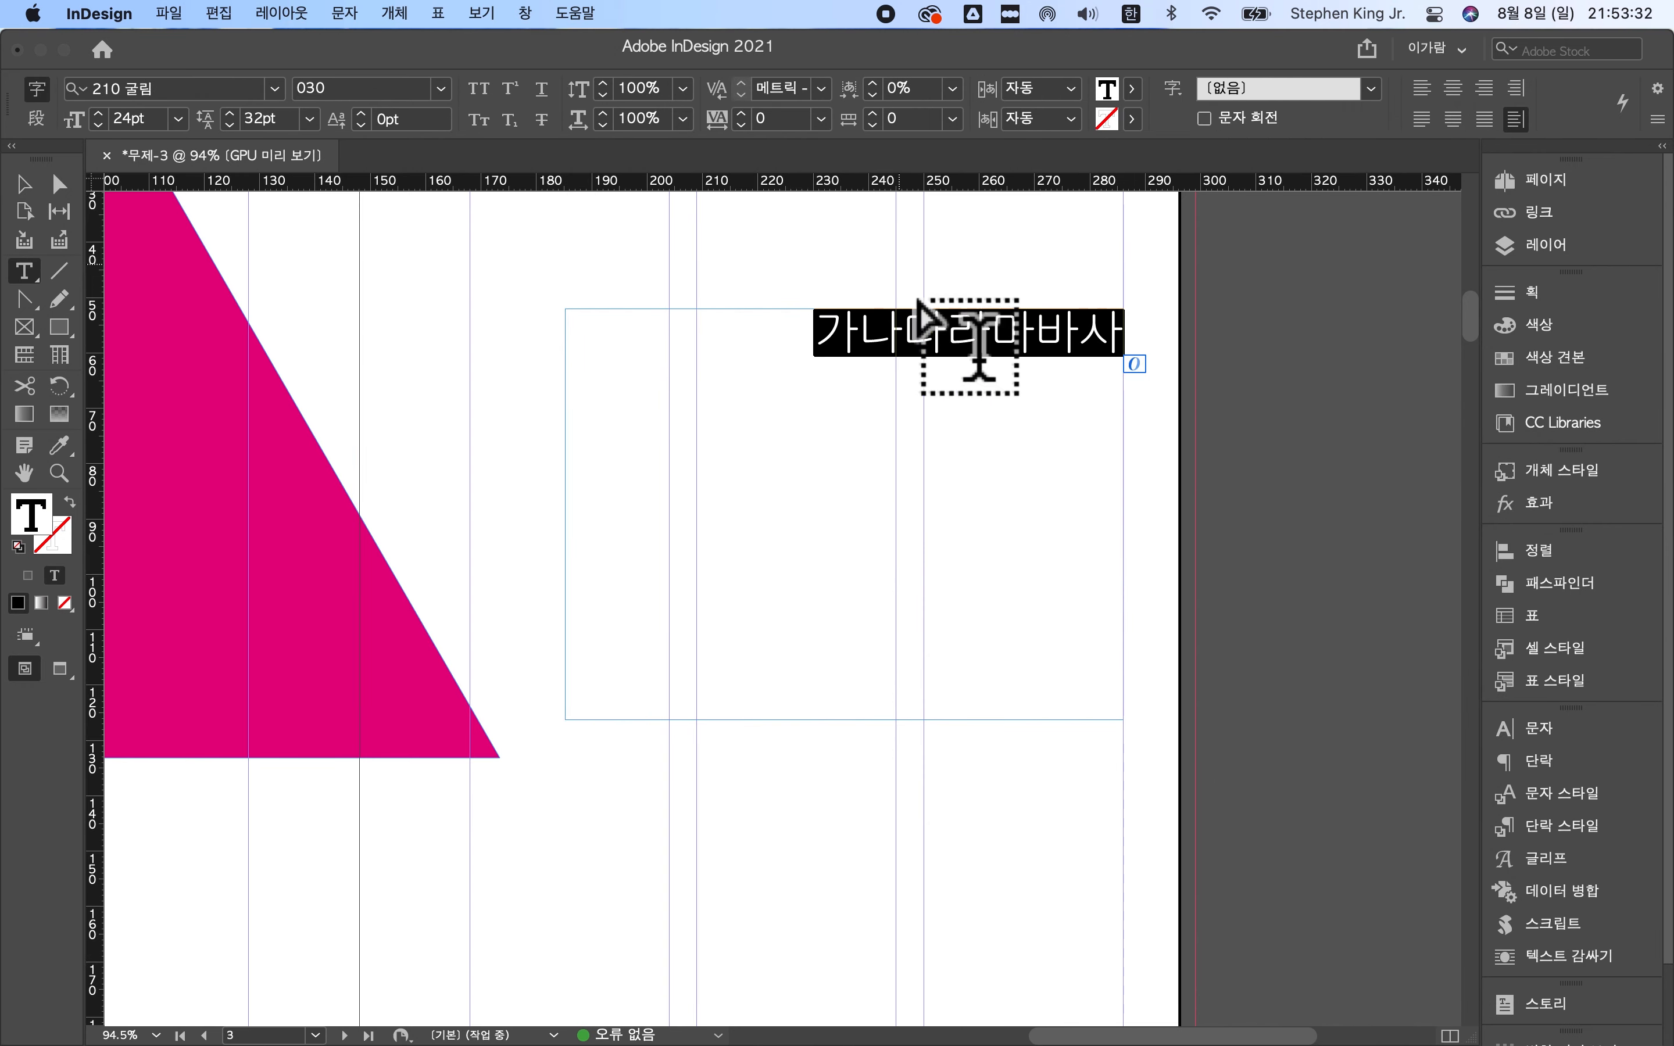
pyautogui.click(934, 366)
pyautogui.press('Escape')
pyautogui.click(990, 411)
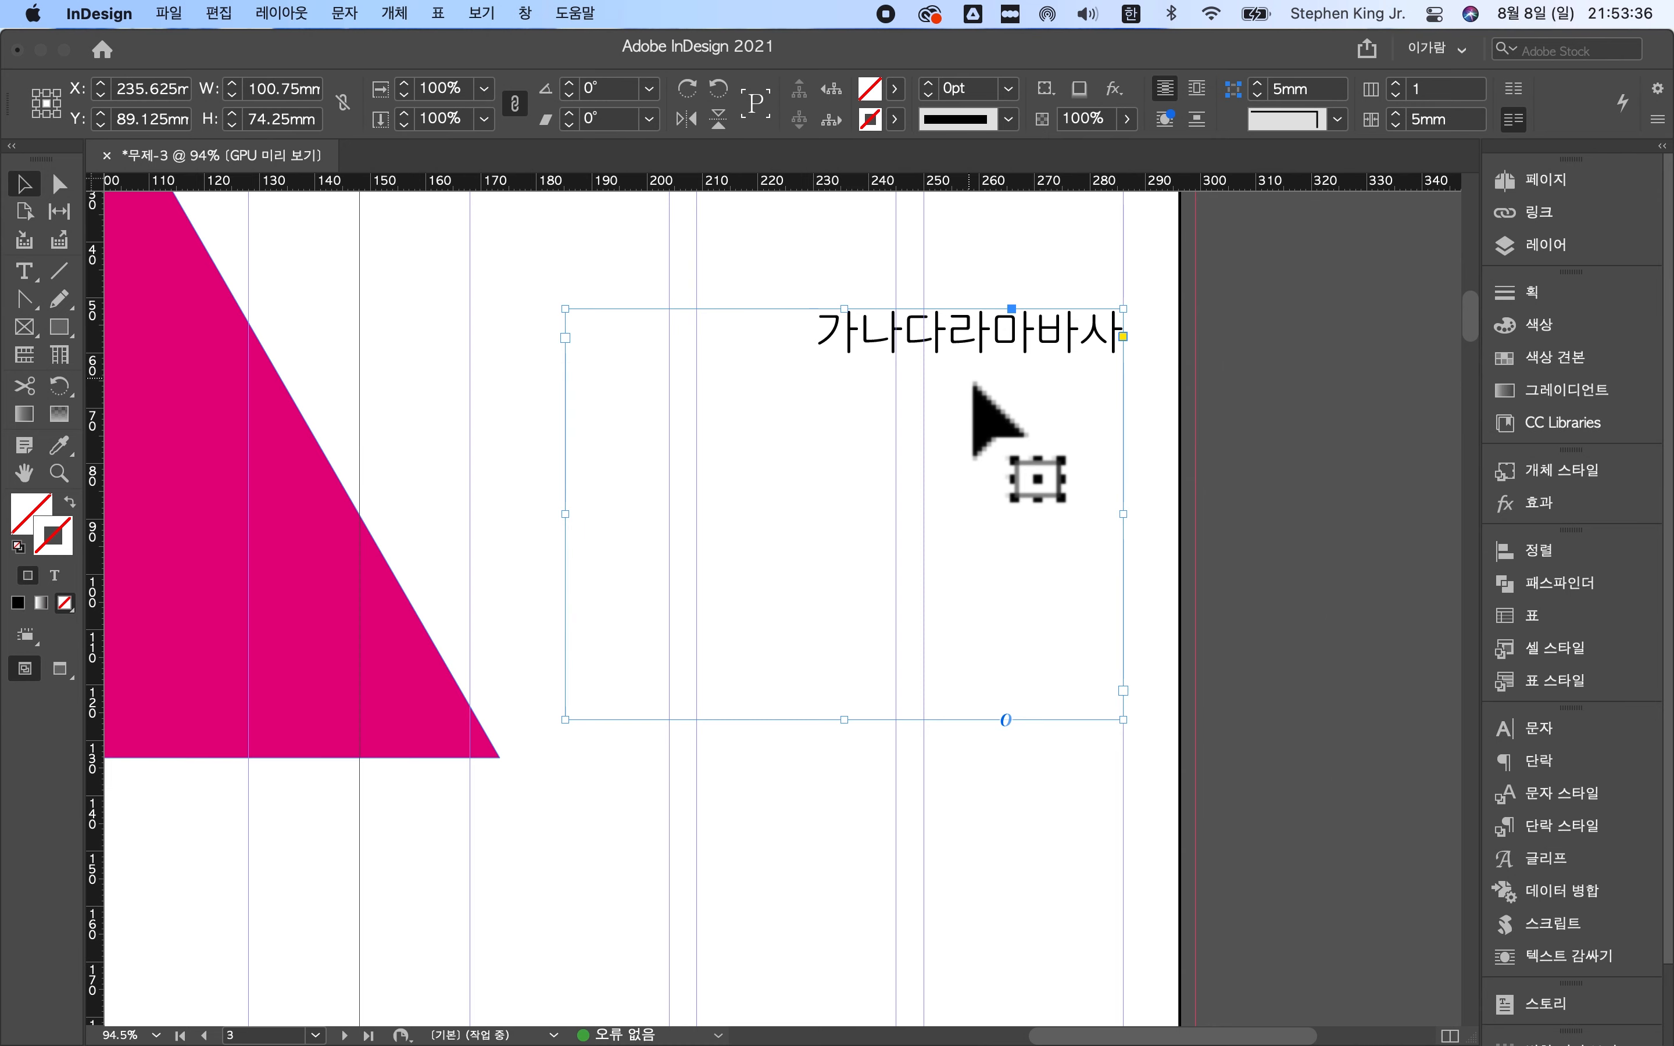
# - Select all the text in the frame and set its paragraph alignment to left
pyautogui.doubleClick(976, 348)
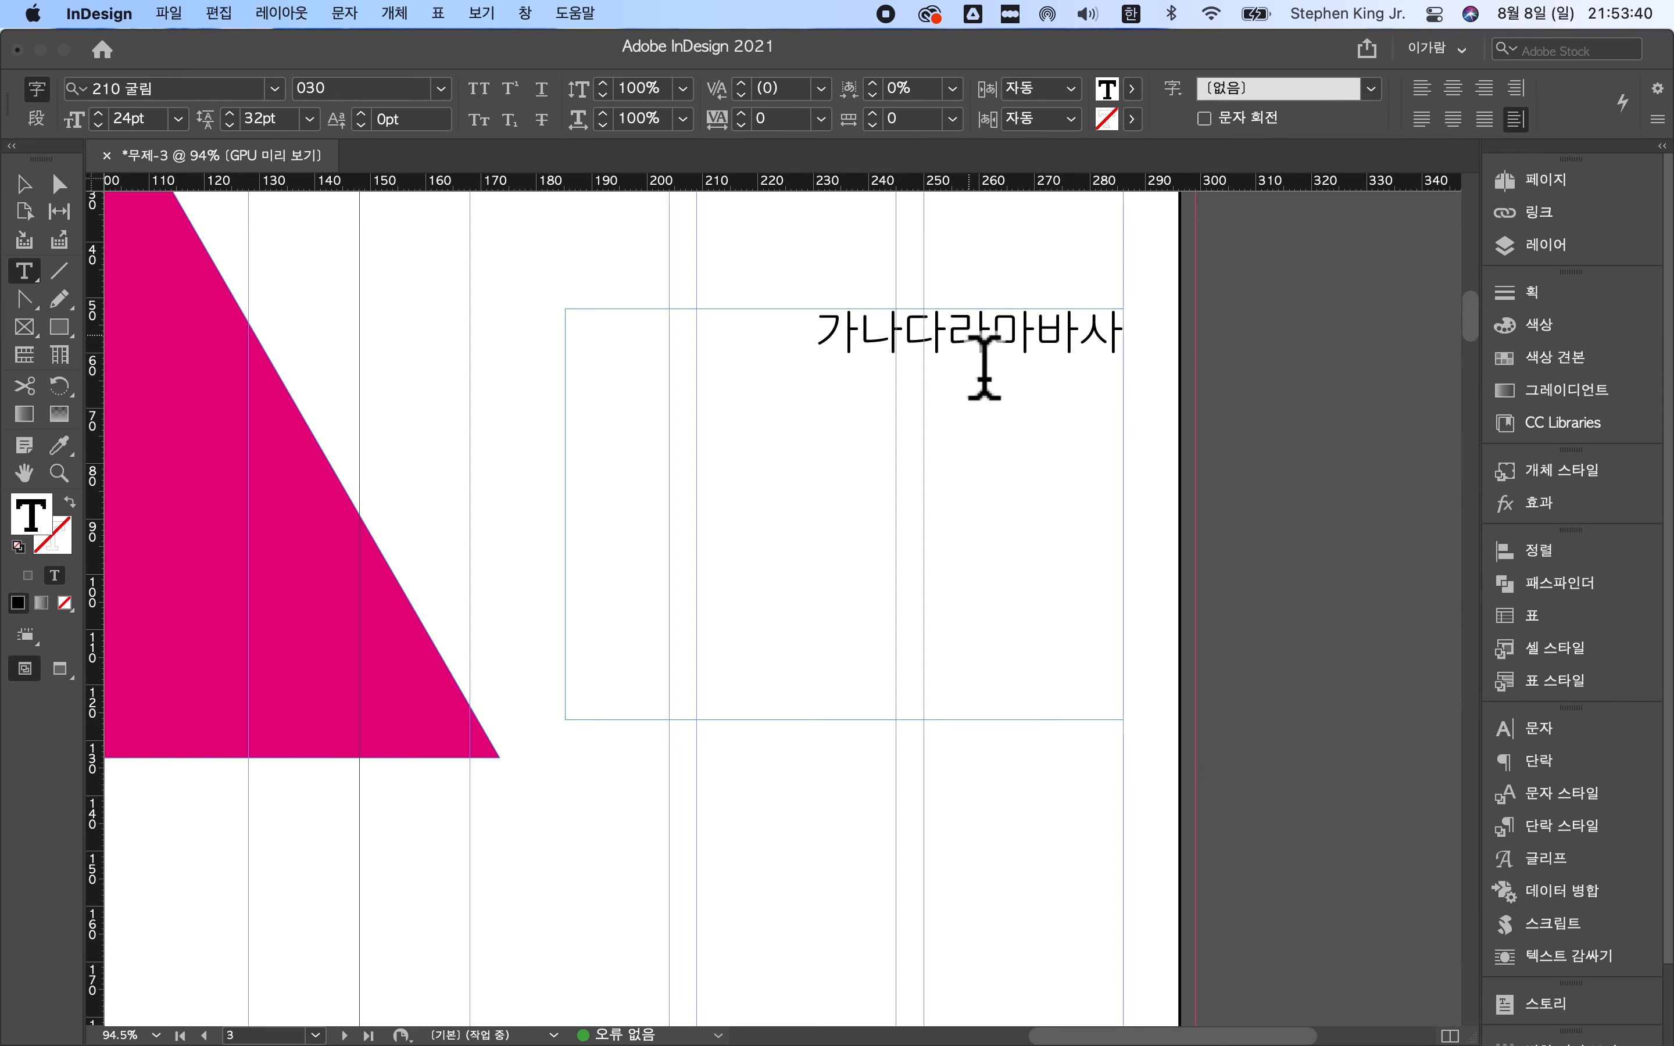
pyautogui.press('super+a')
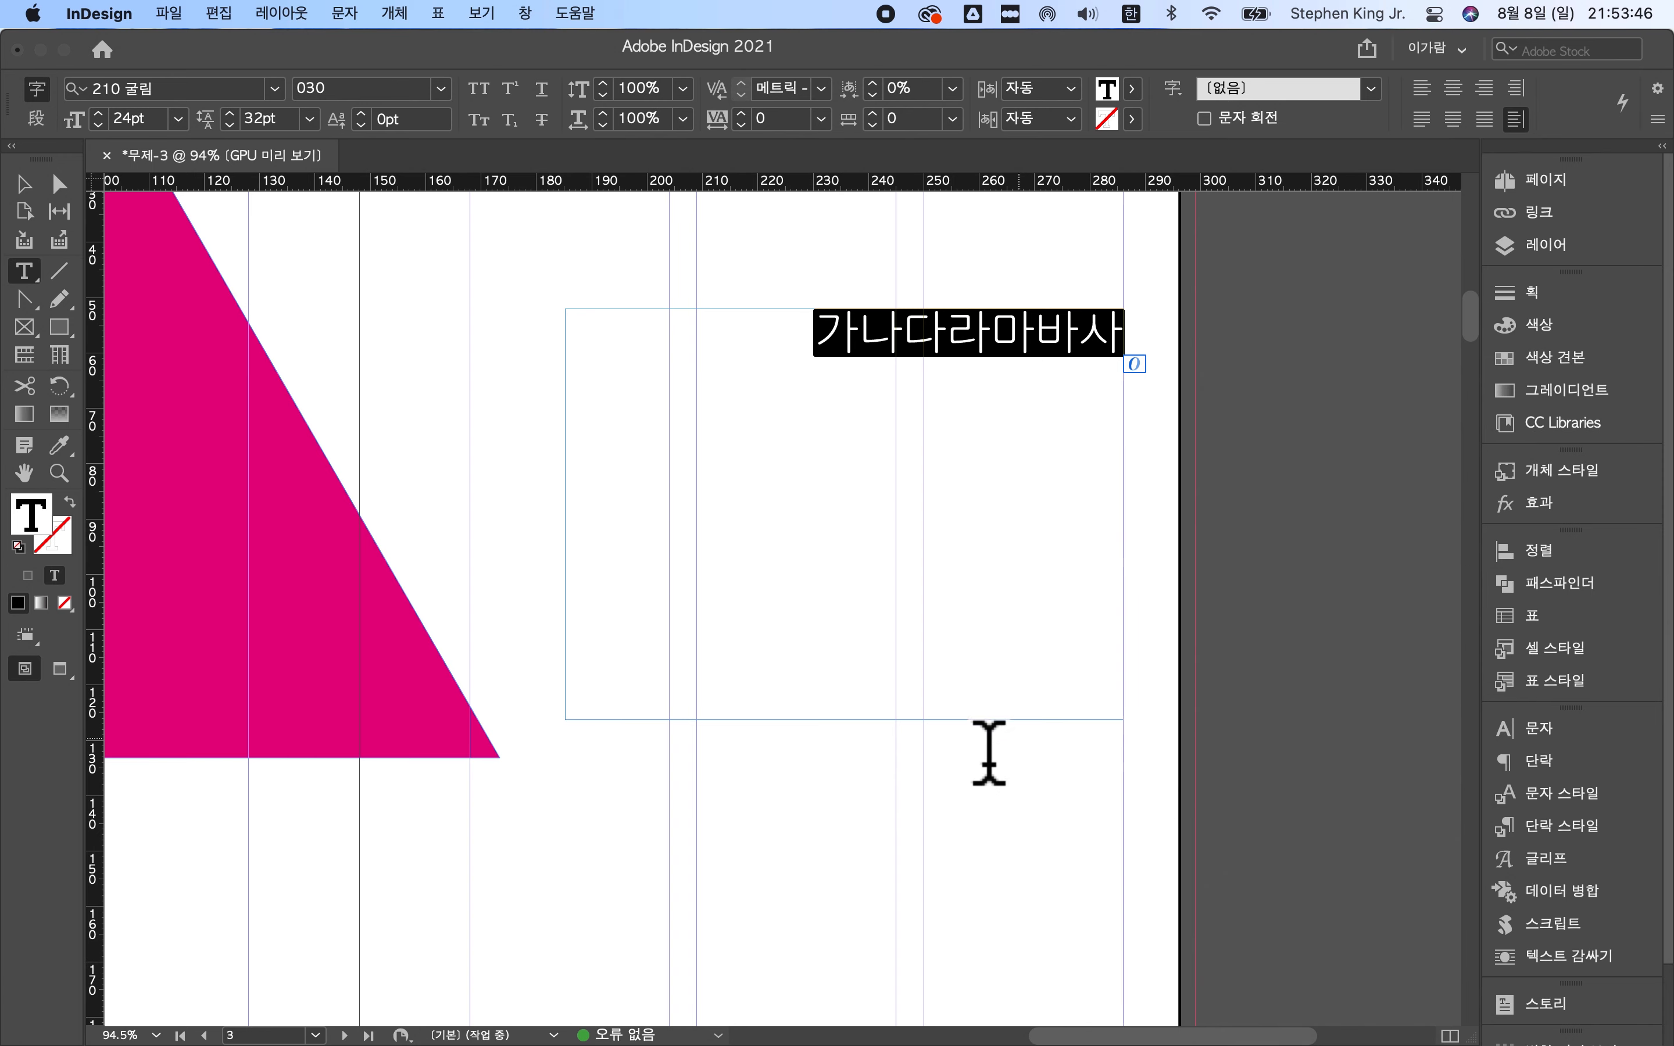
pyautogui.click(1583, 770)
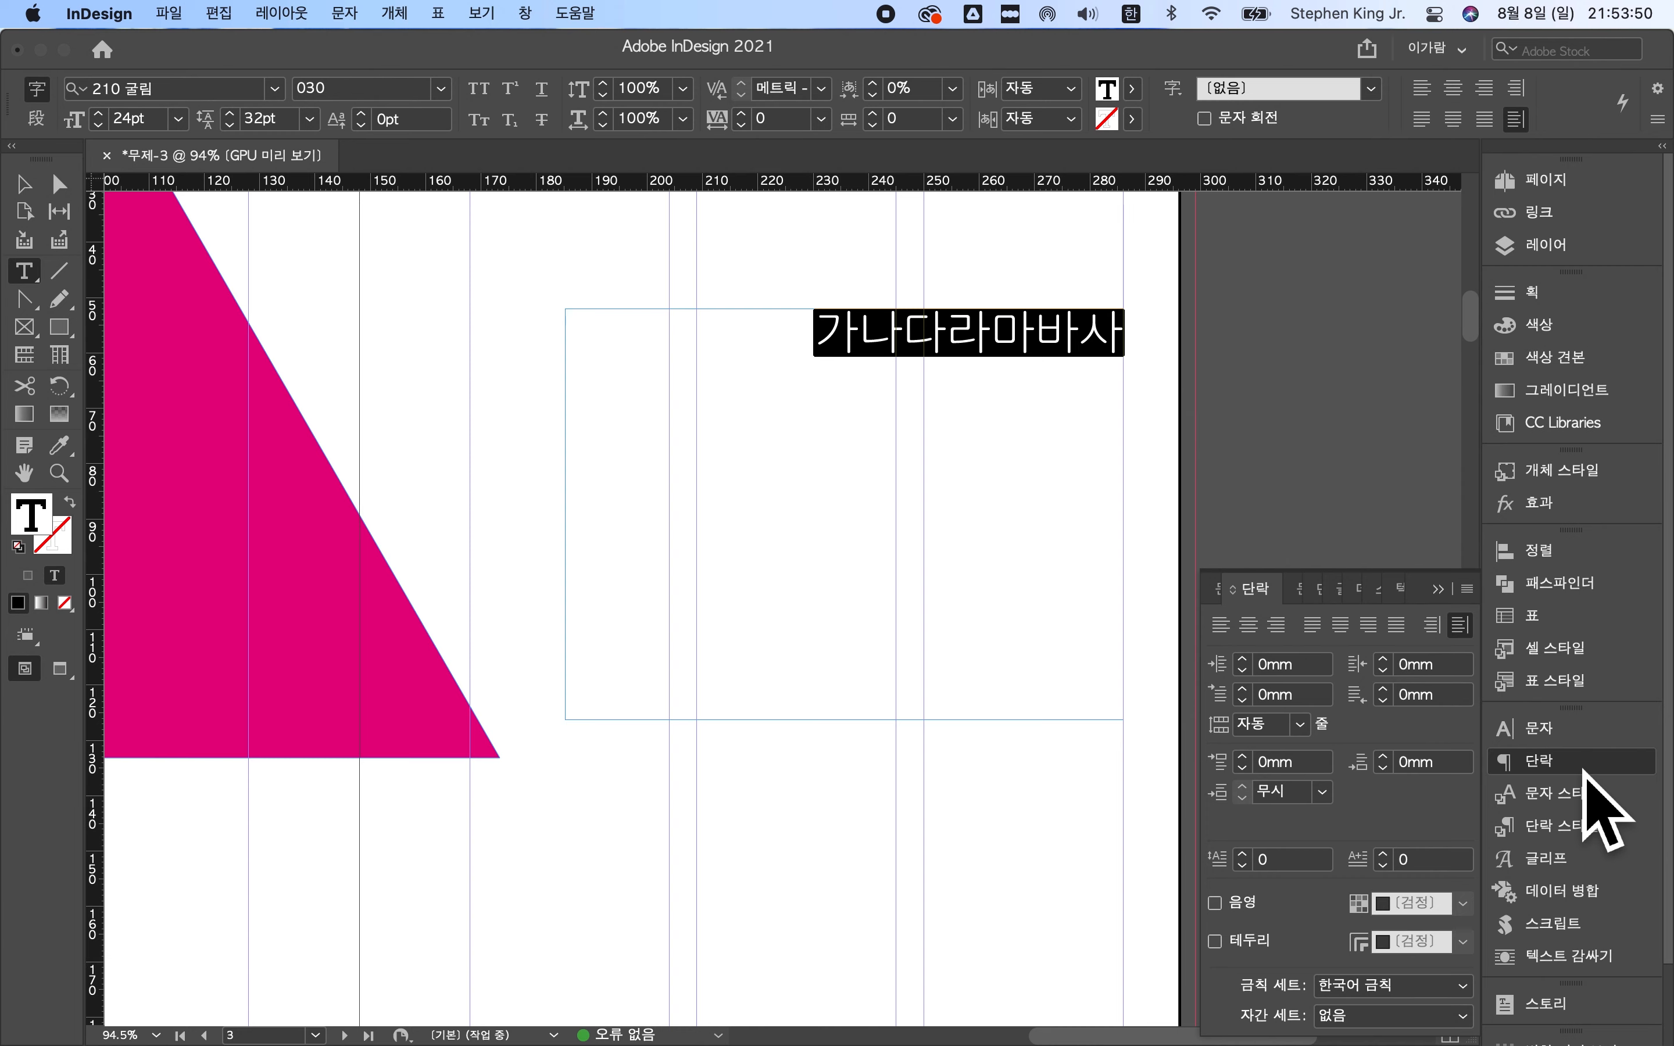
pyautogui.click(1220, 625)
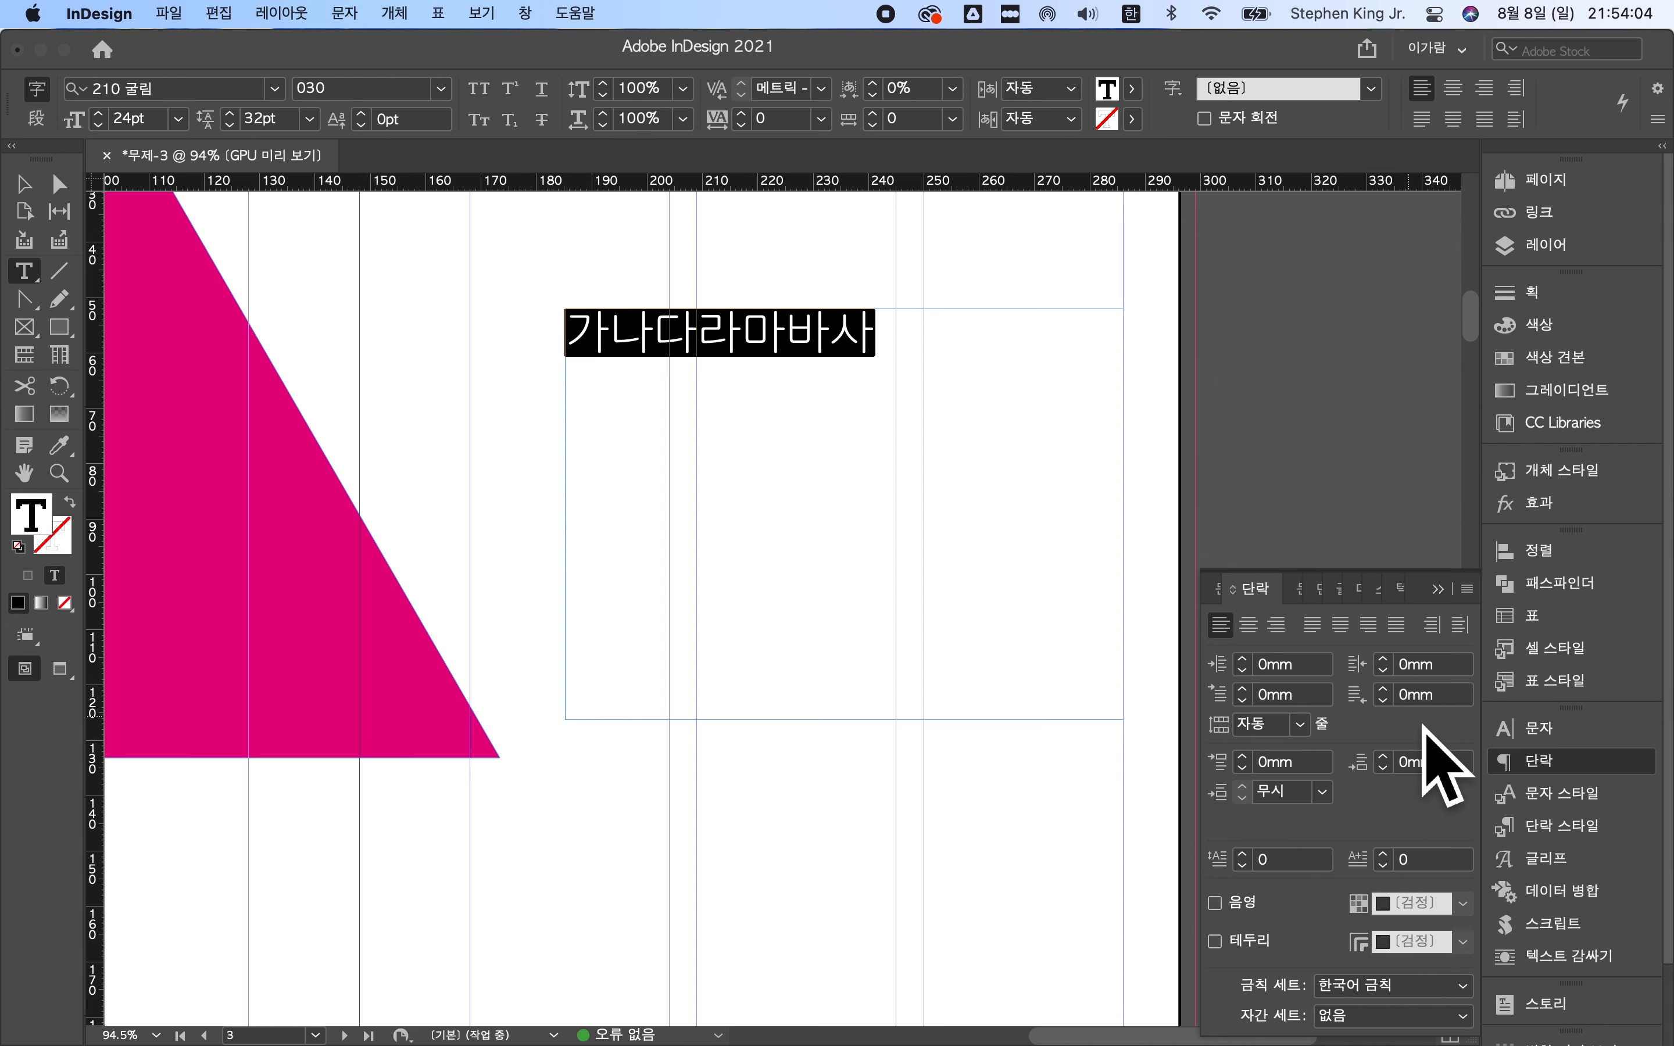
# - Try font style 090 of 210 굴림 on the selected text and set the style to 050
pyautogui.click(1542, 751)
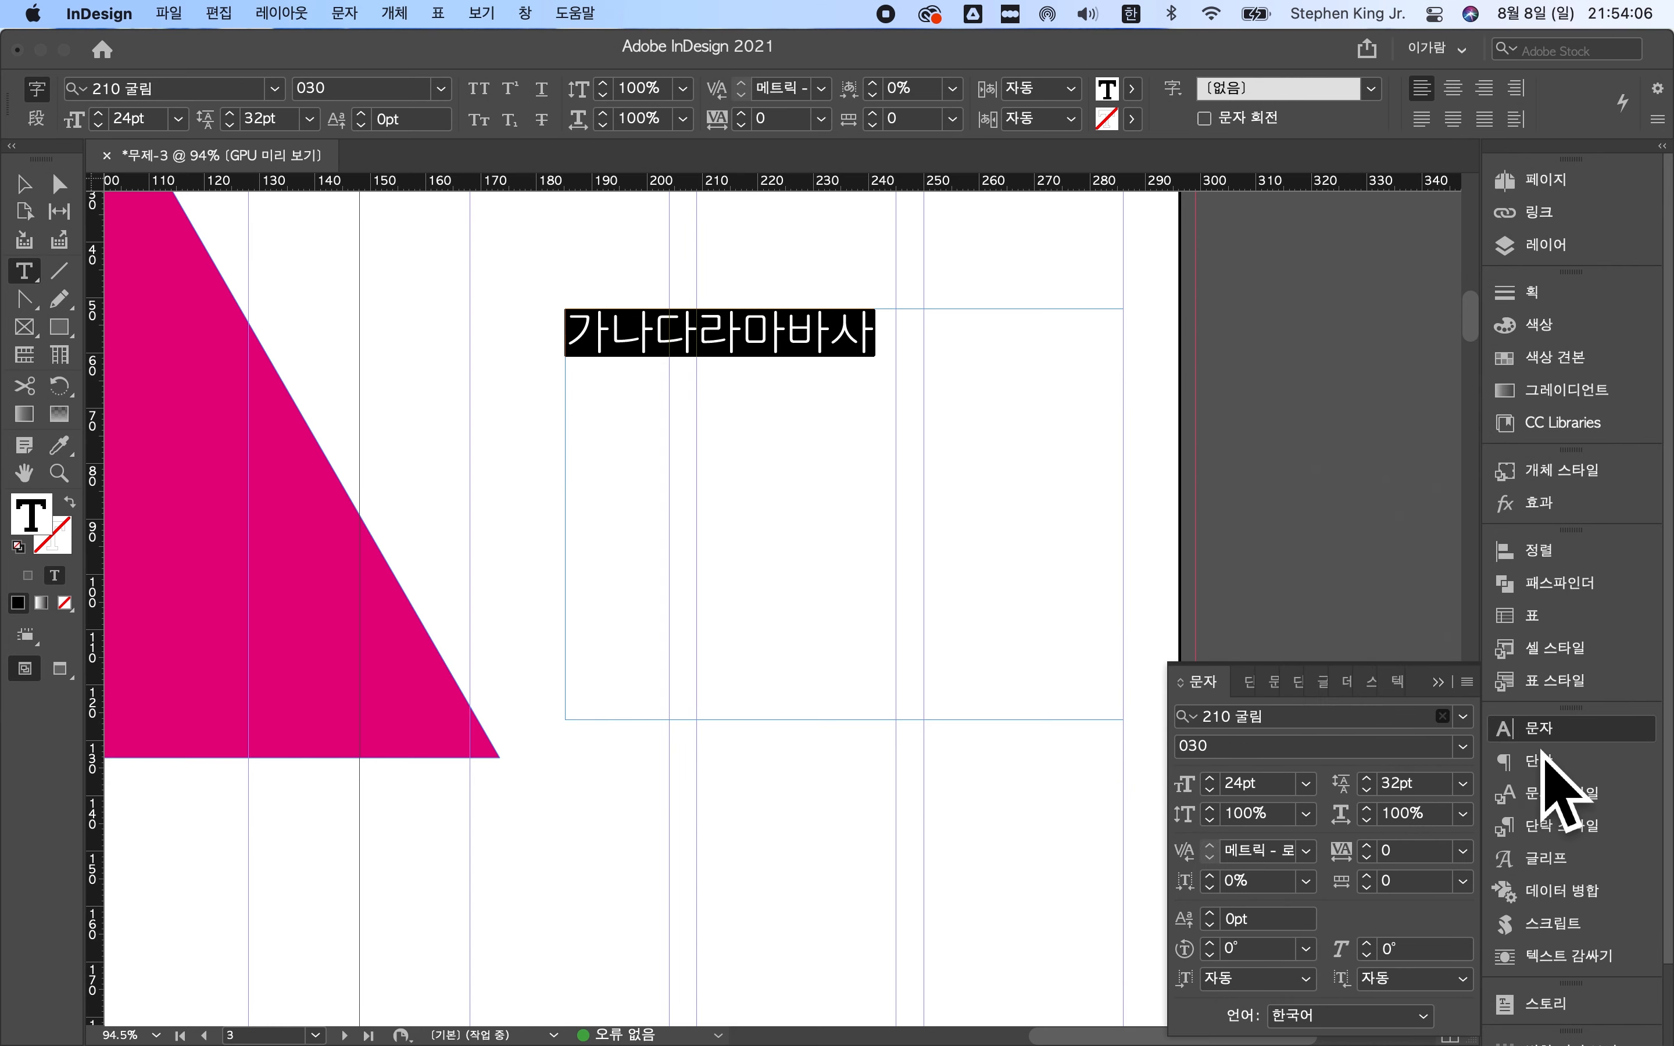
pyautogui.click(1464, 718)
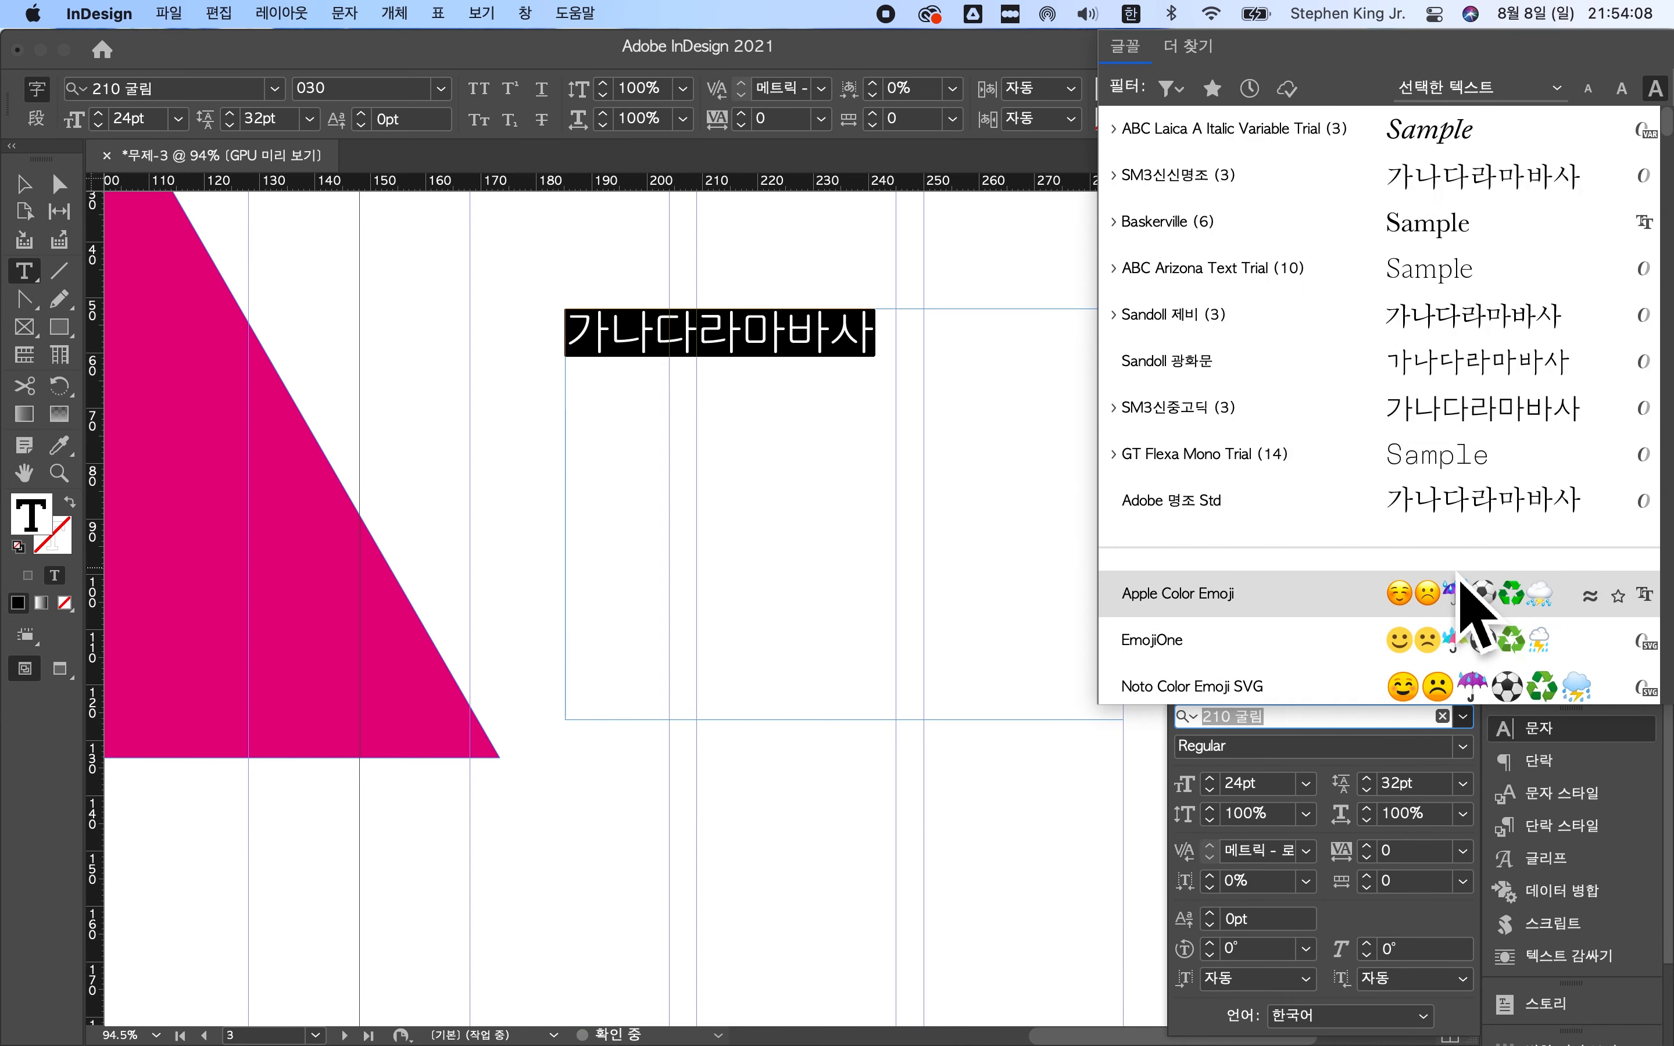
pyautogui.click(1457, 790)
pyautogui.click(1463, 746)
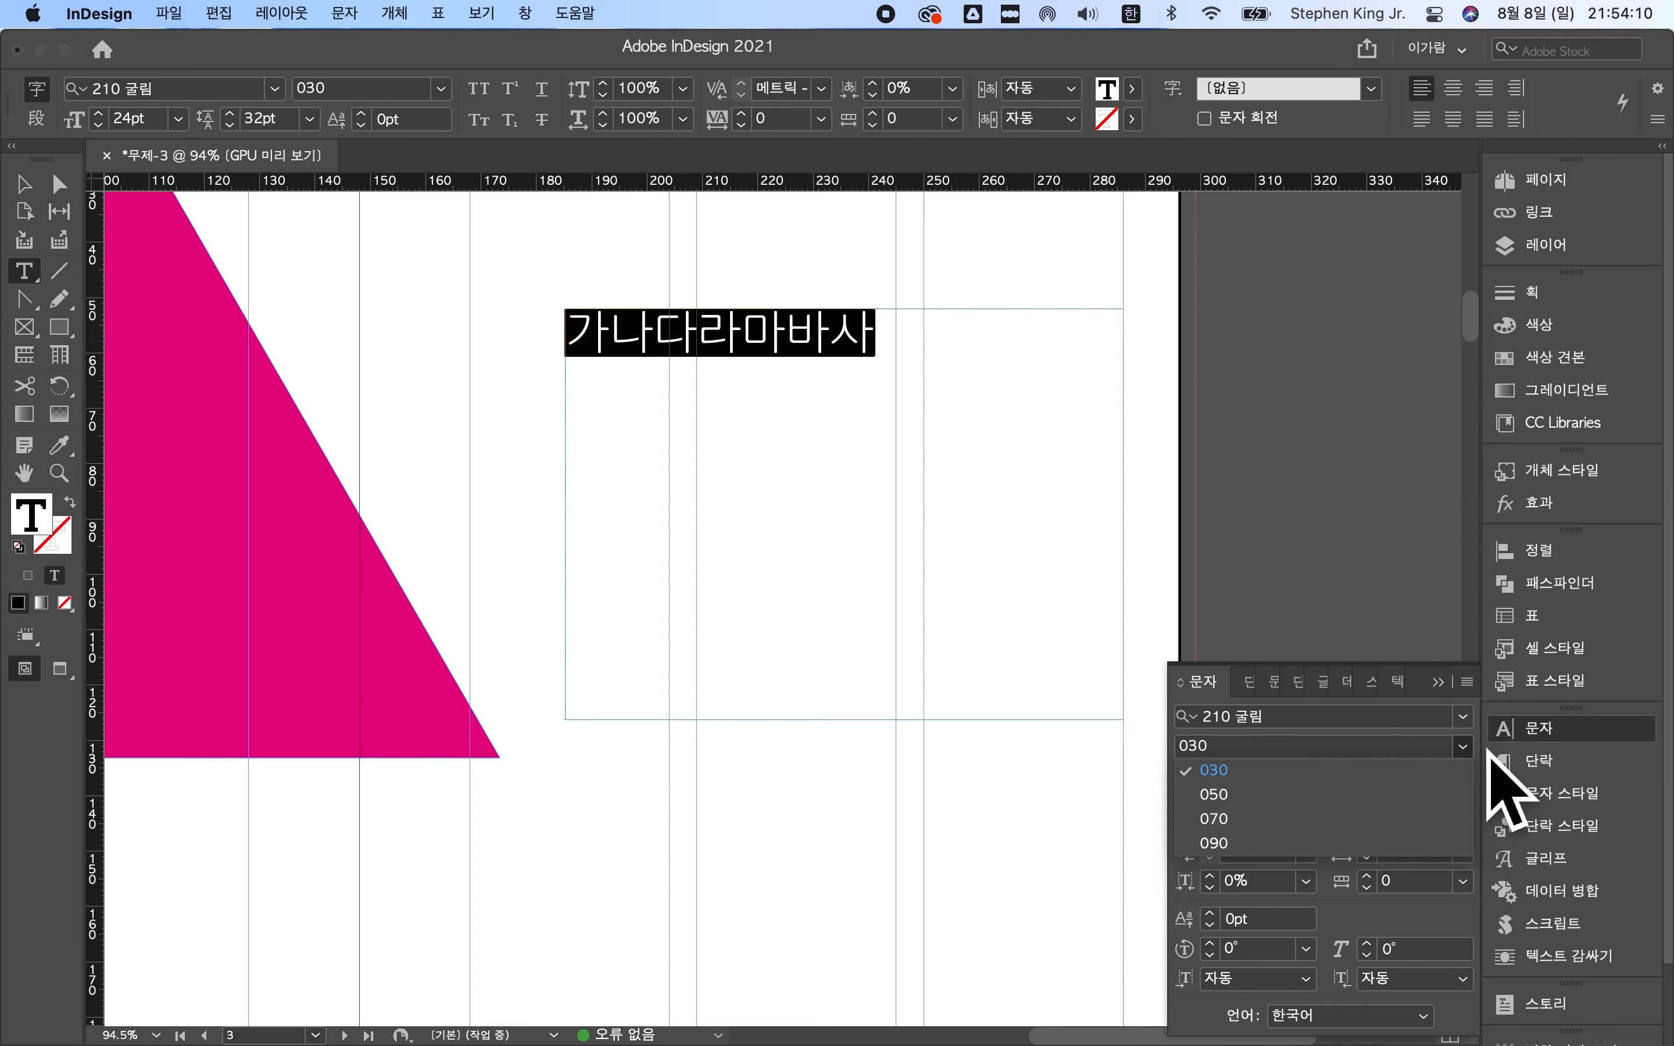
pyautogui.click(1387, 854)
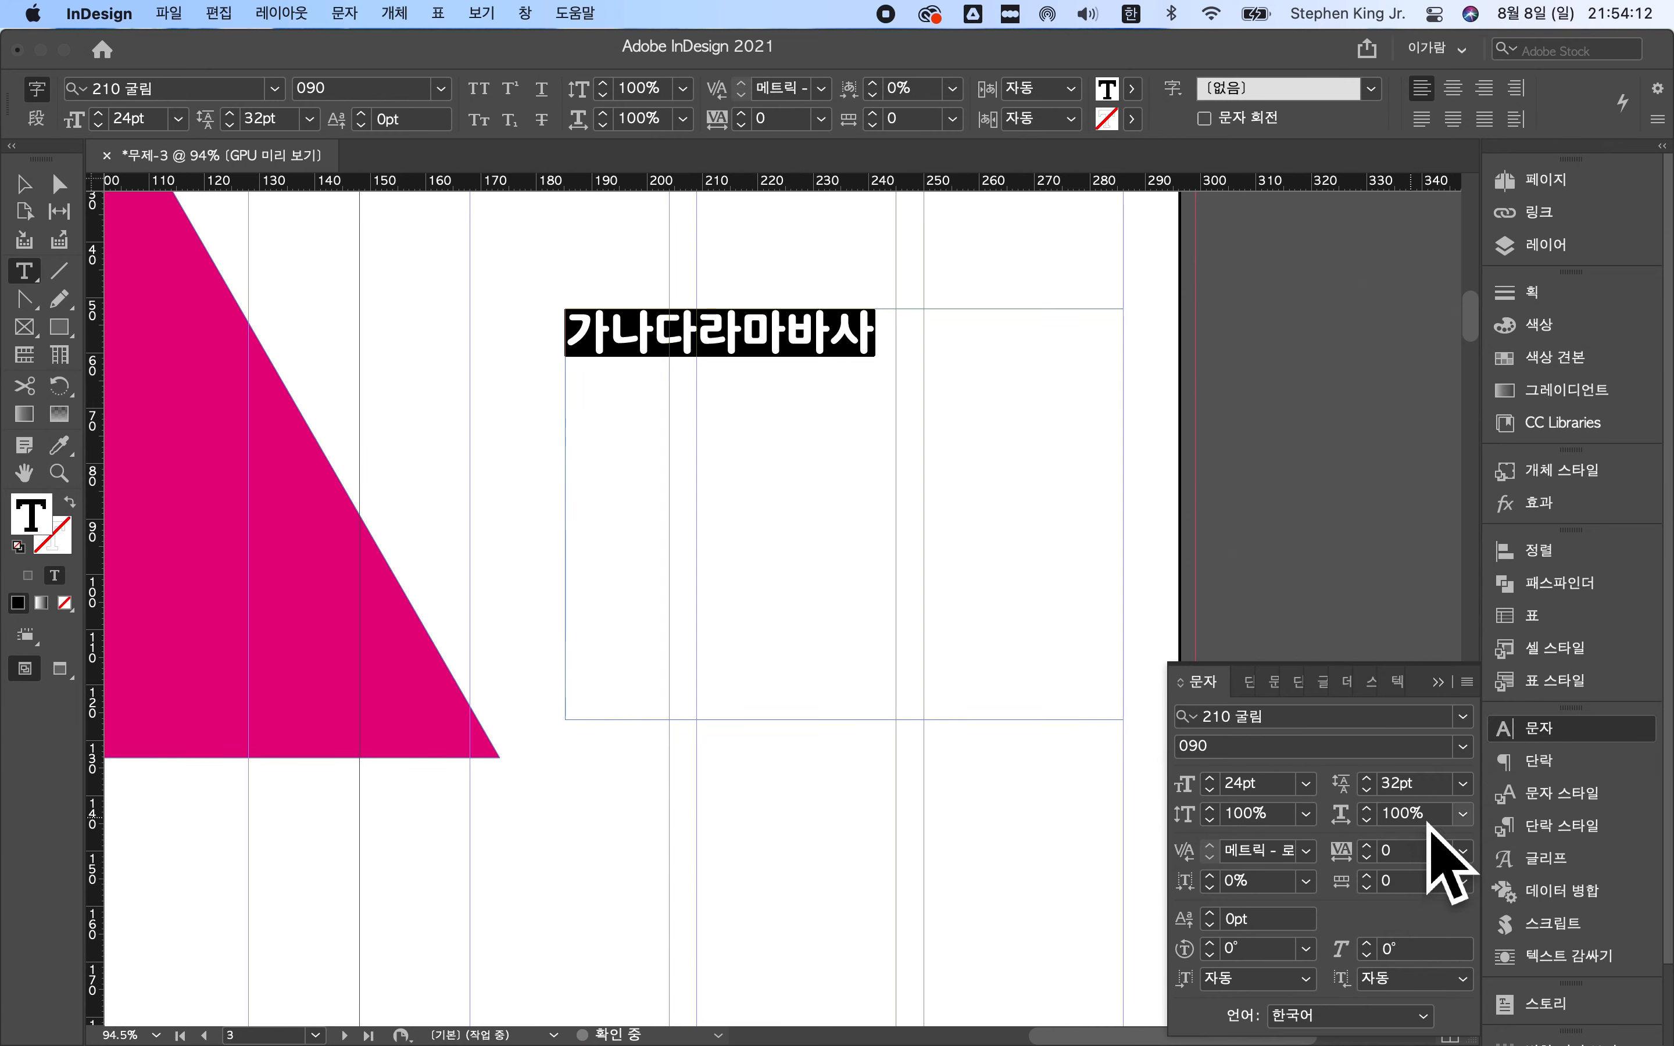
pyautogui.click(1464, 745)
pyautogui.click(1466, 800)
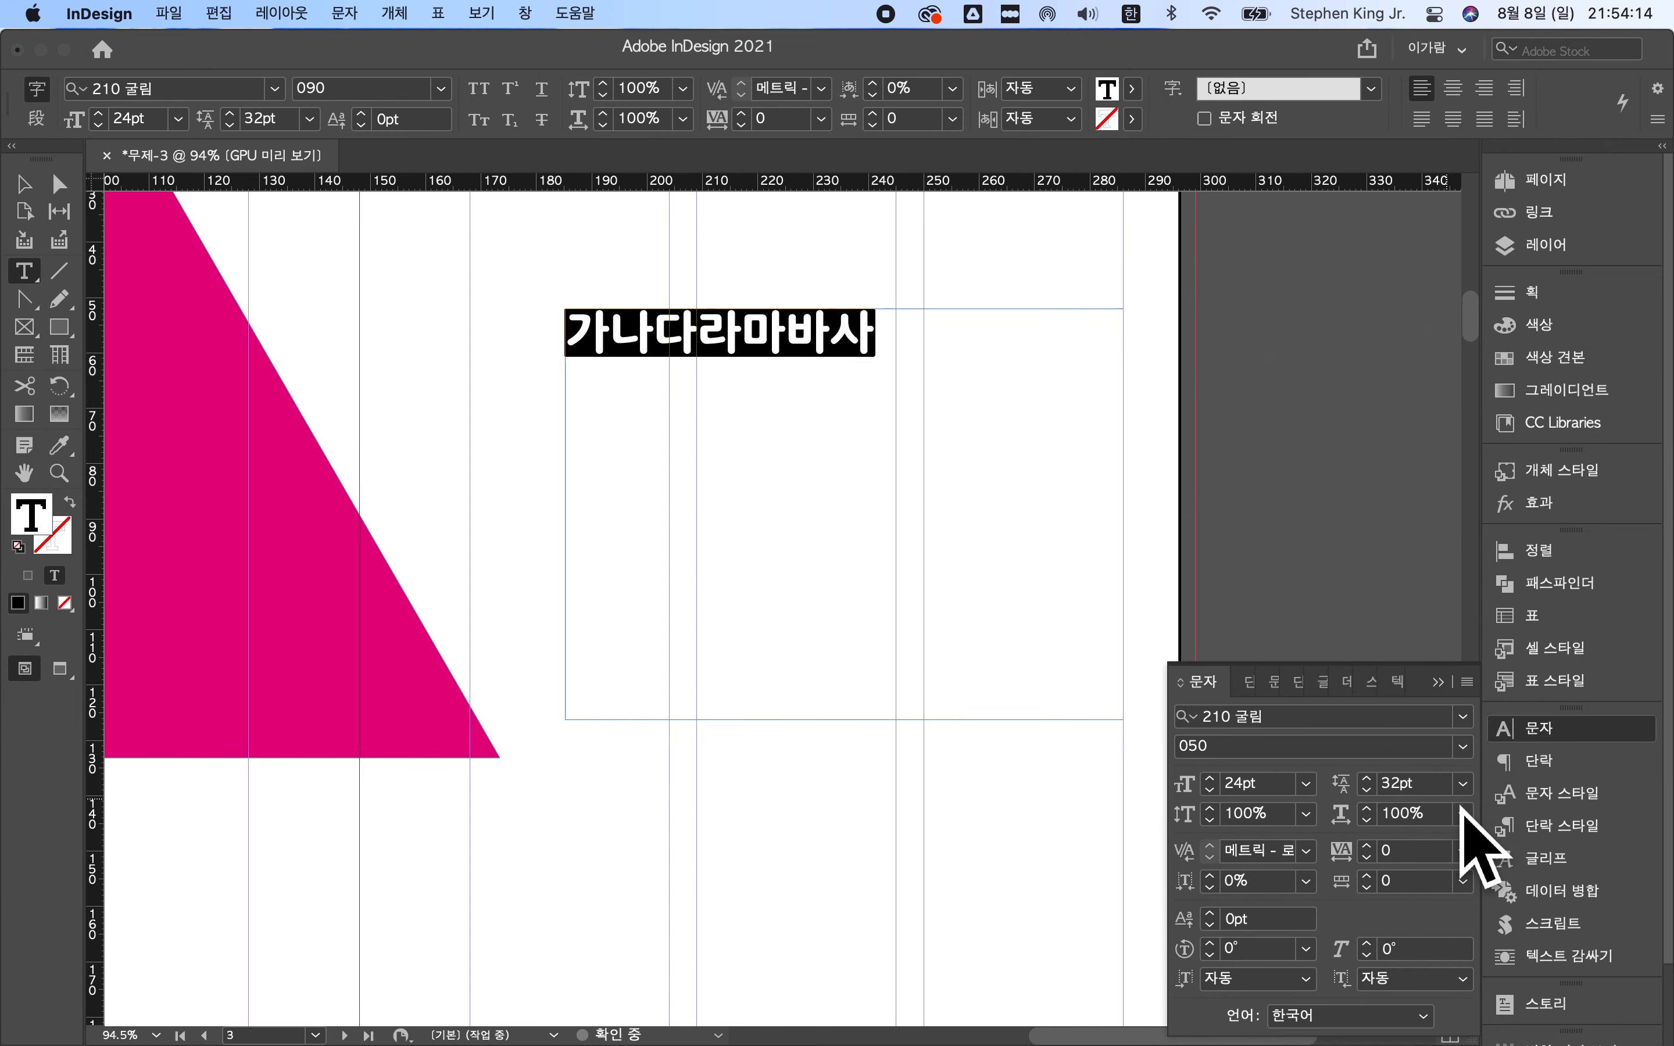
# - Set the kerning of the selected text to 0 and end text editing with its frame selected
pyautogui.click(1228, 790)
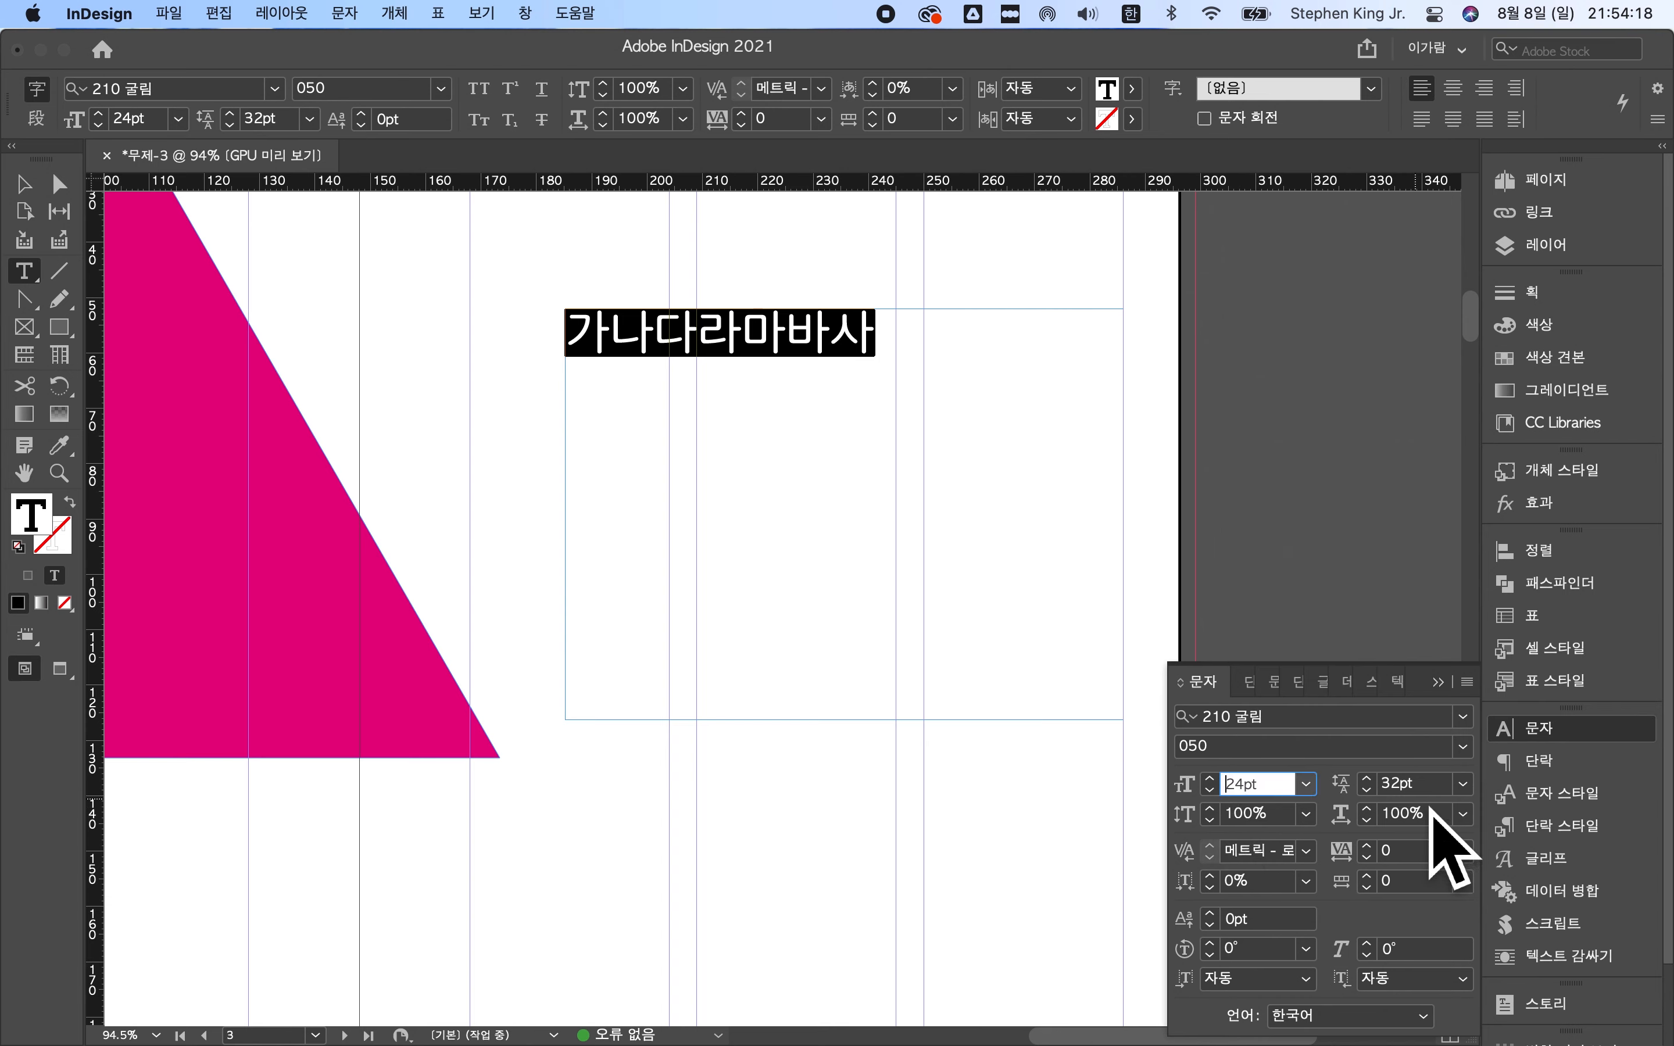
pyautogui.click(1408, 822)
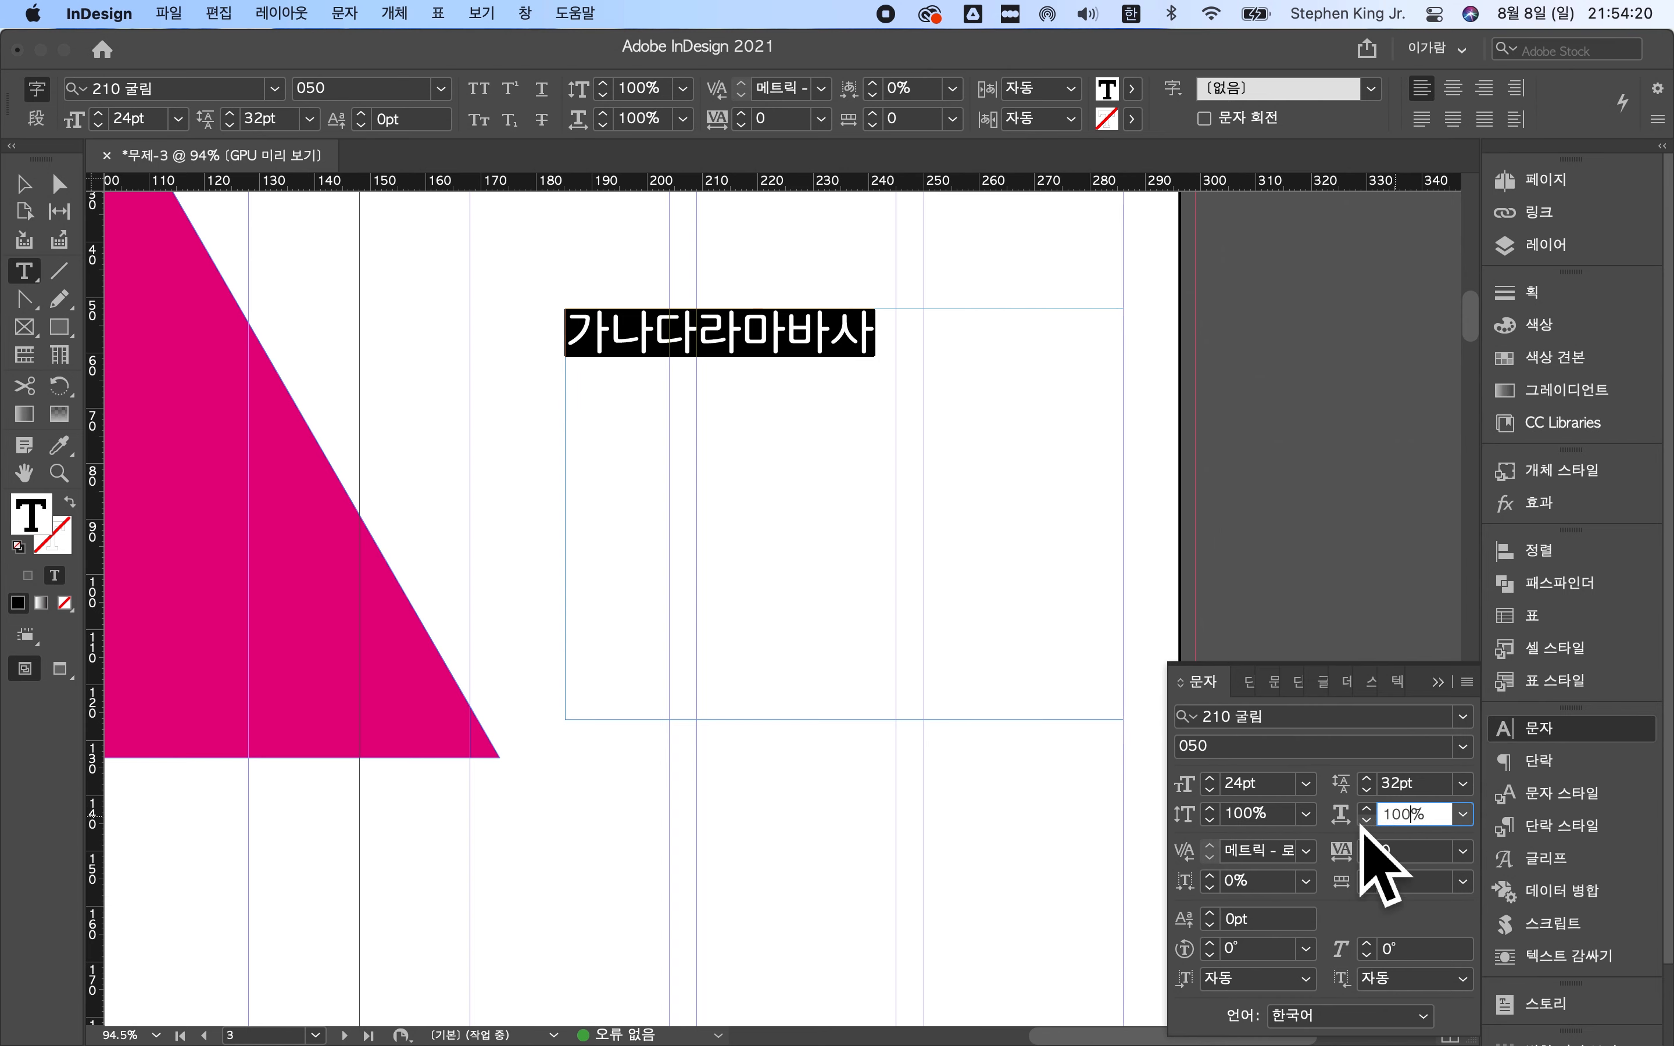
pyautogui.click(1253, 819)
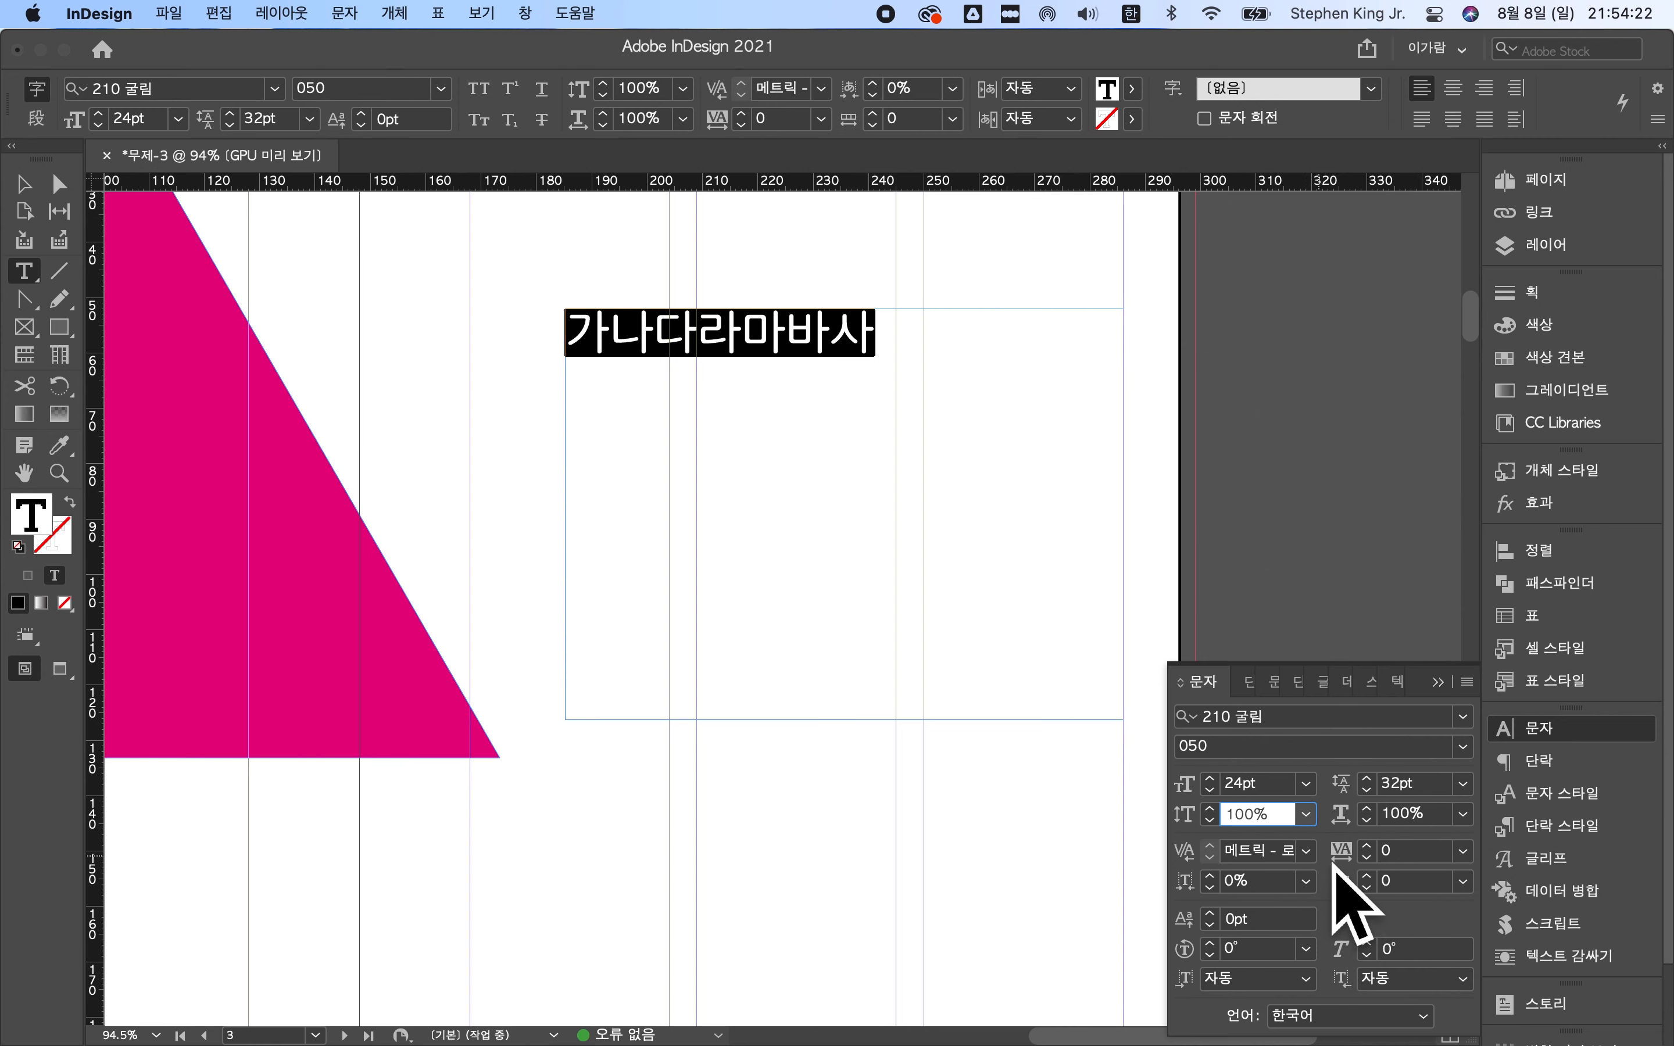
pyautogui.click(1306, 851)
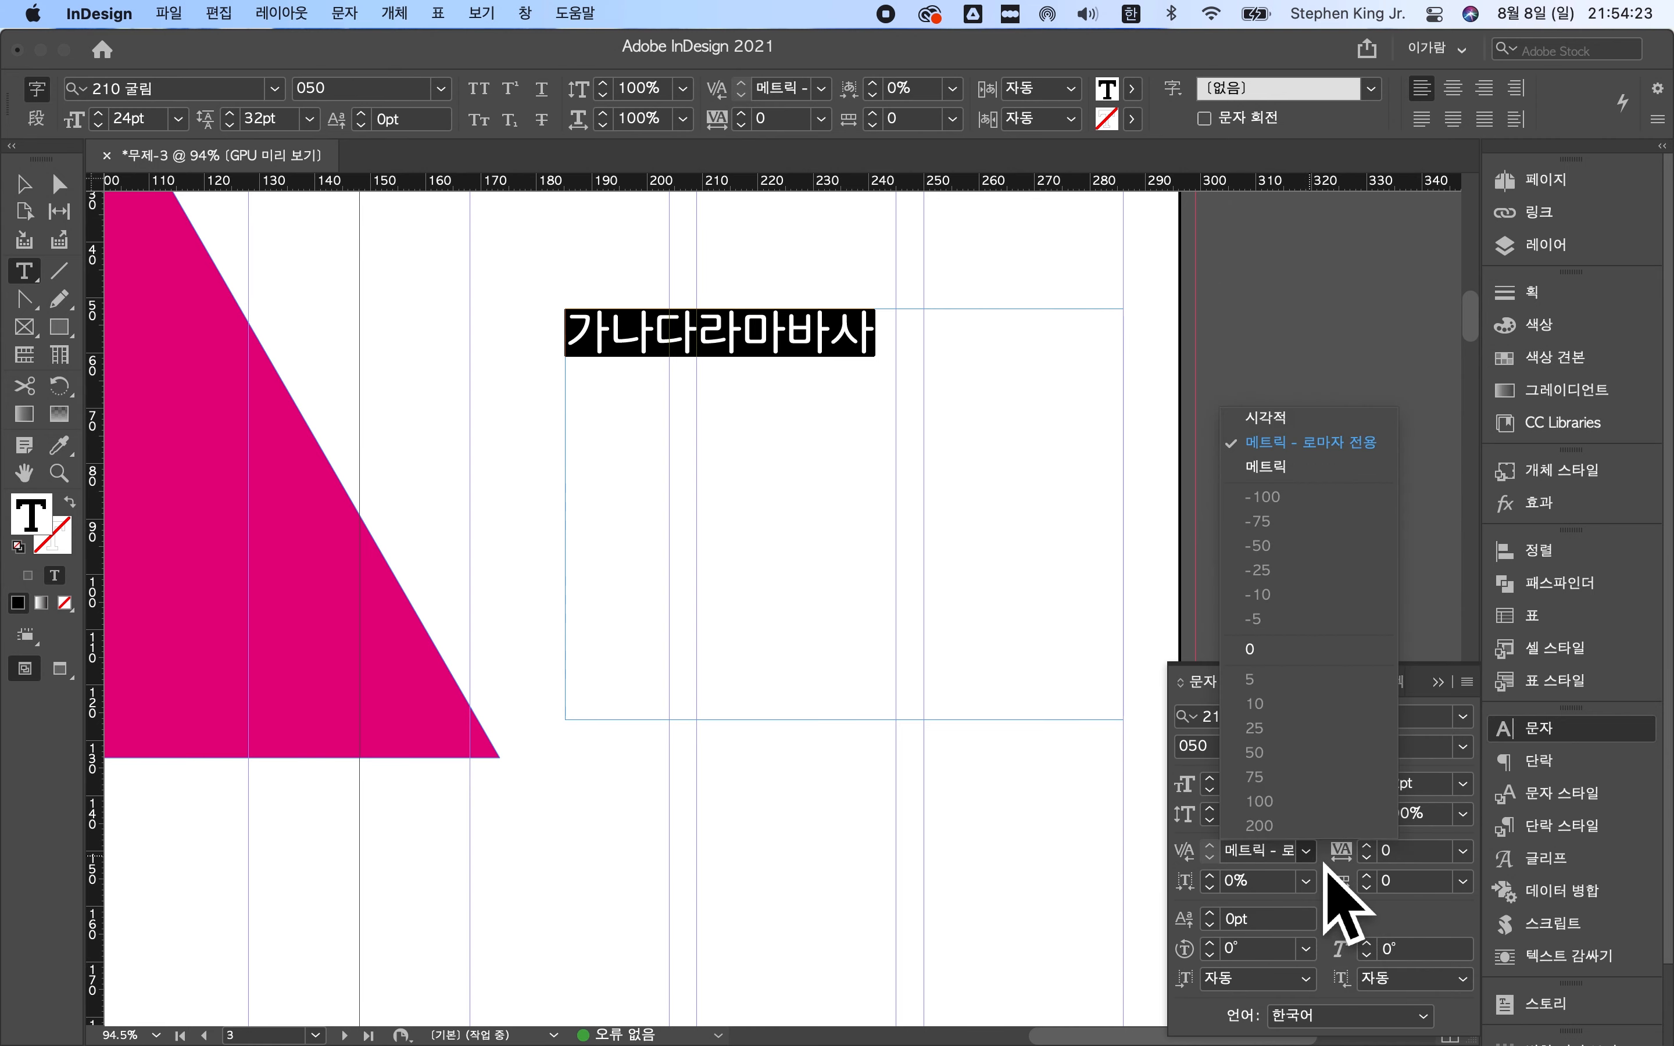
pyautogui.click(1319, 650)
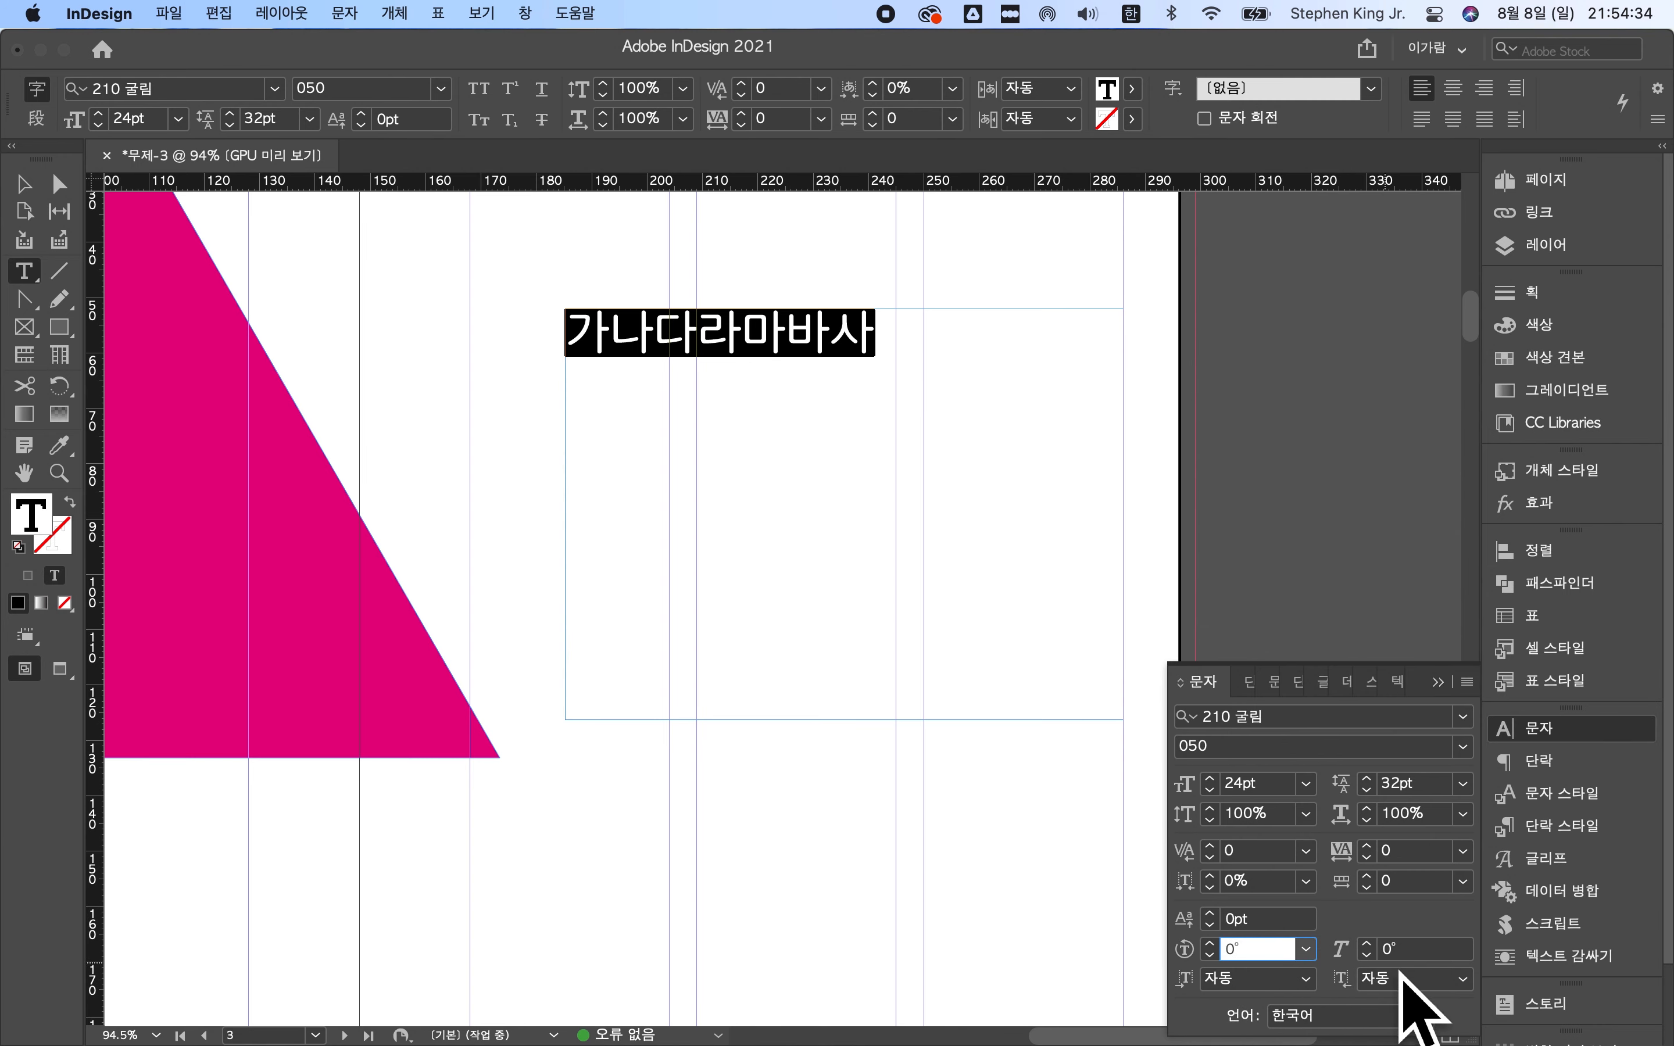
pyautogui.press('Escape')
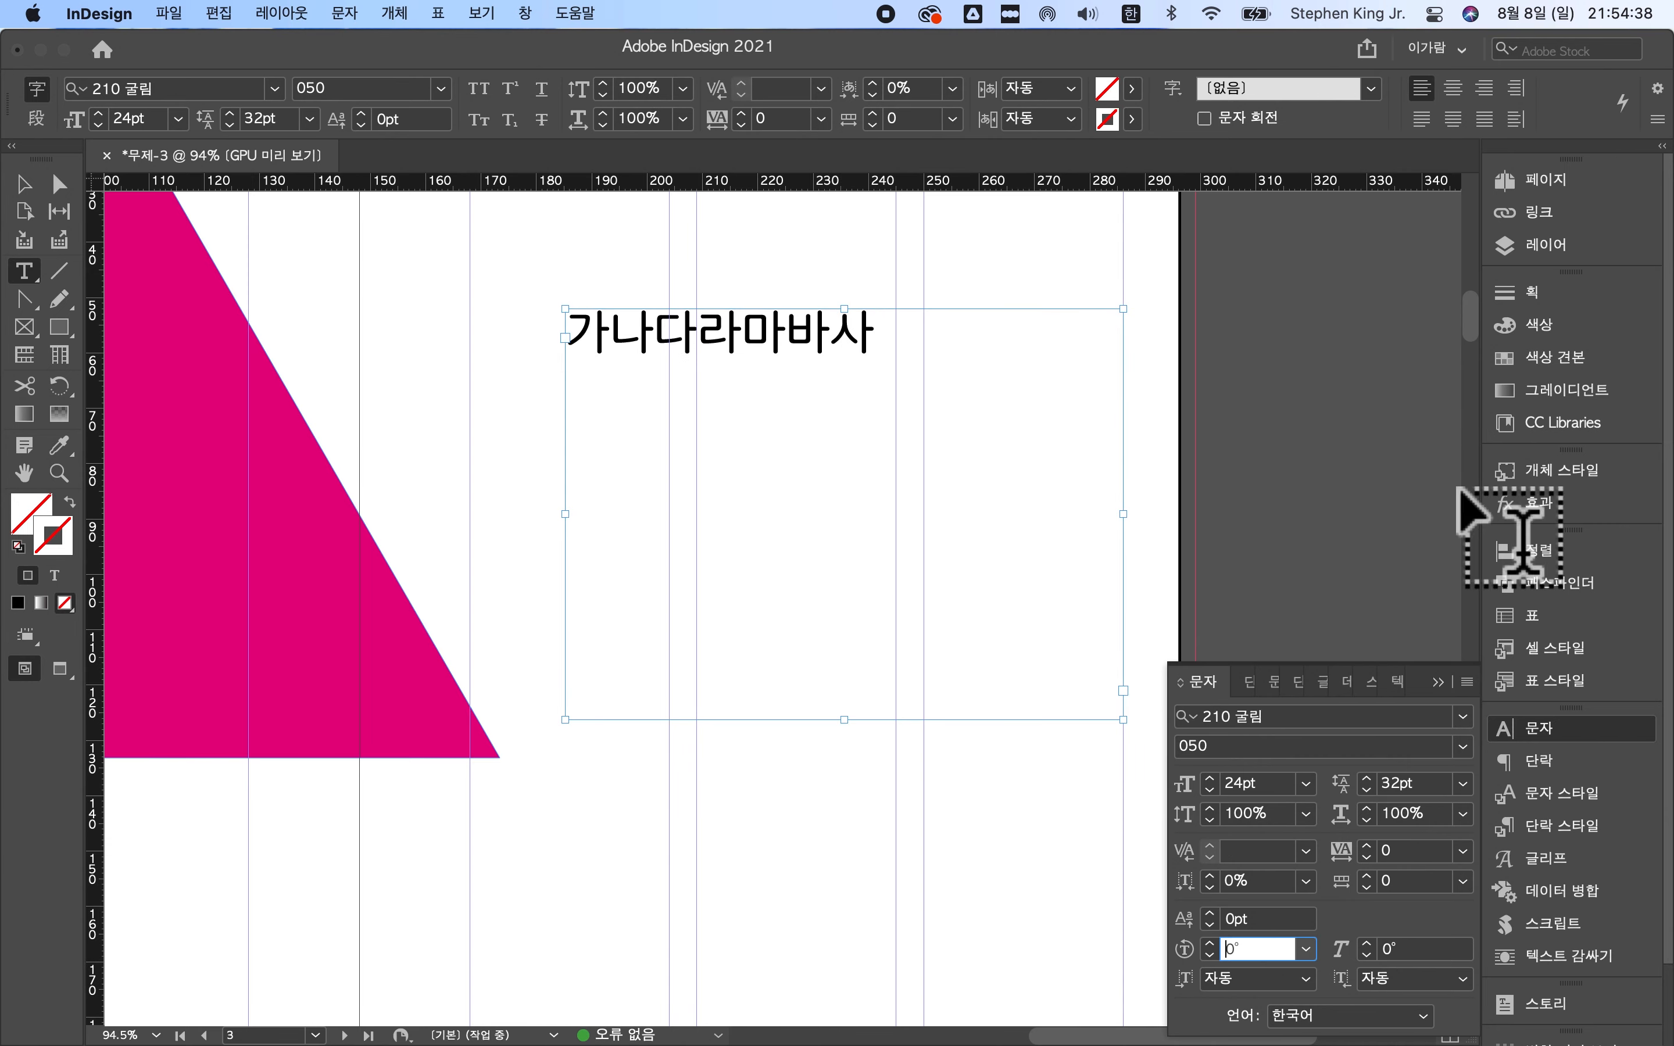
# - Switch to the Selection tool, collapse the Character panel and change the workspace to 기본 요소
pyautogui.press('v')
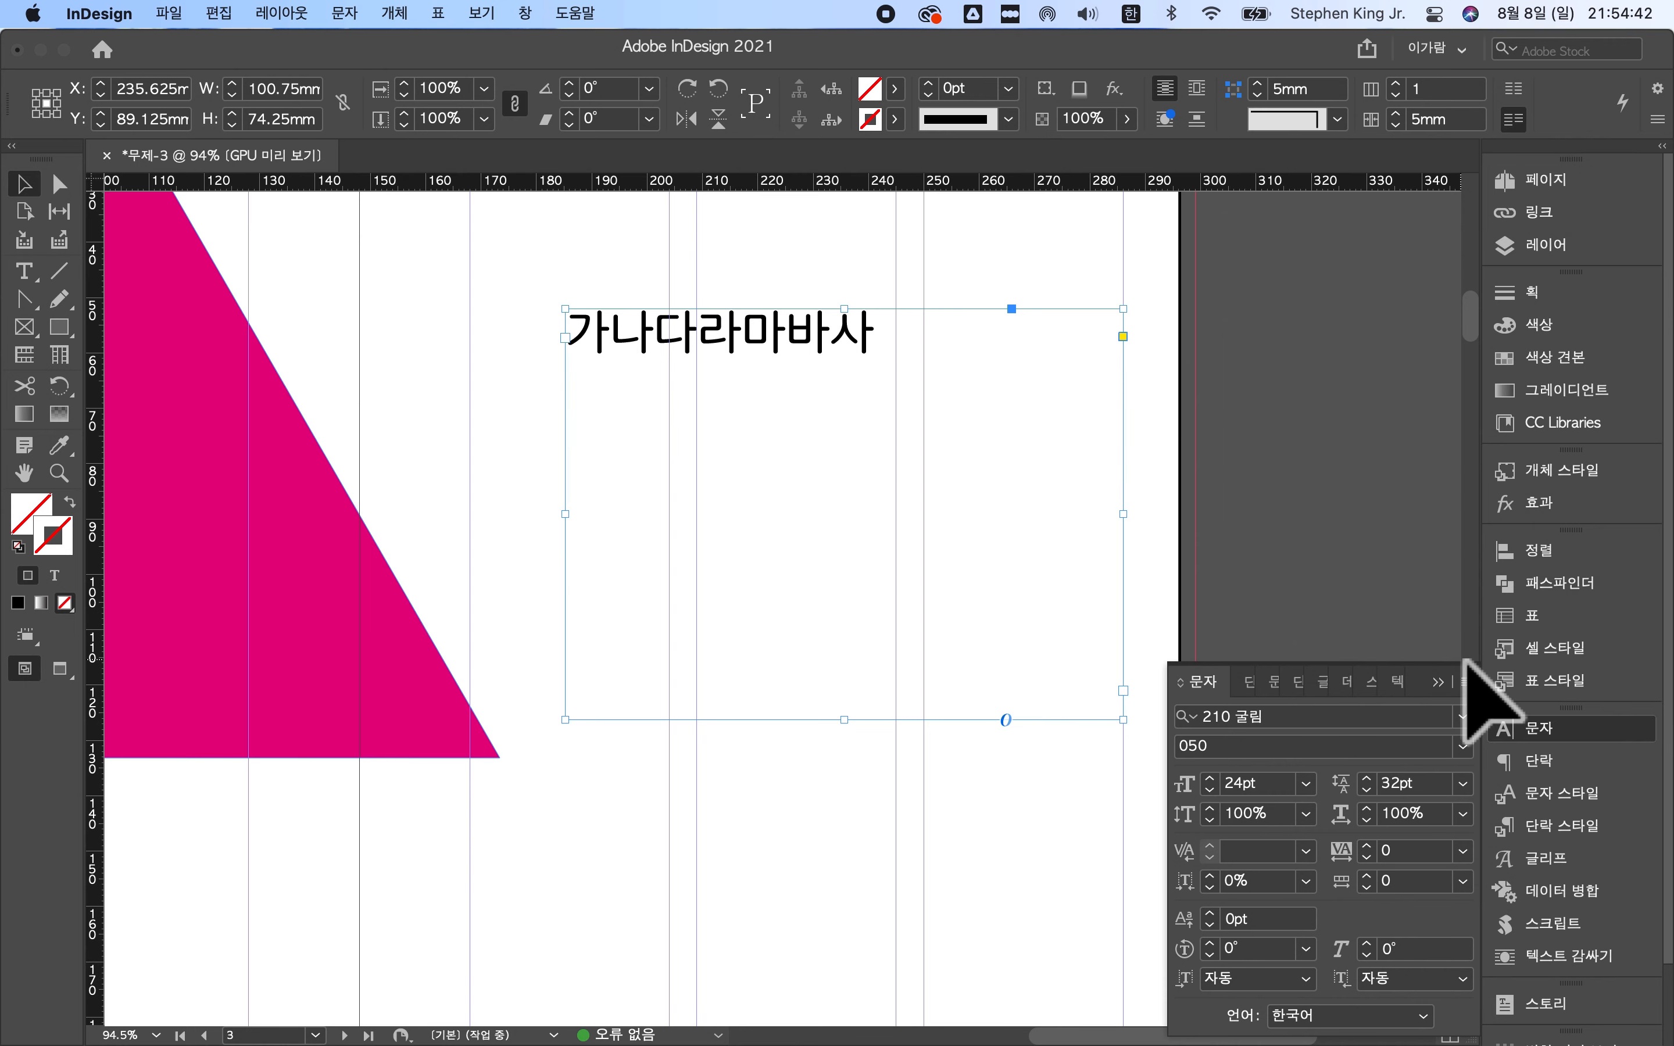
pyautogui.click(1572, 734)
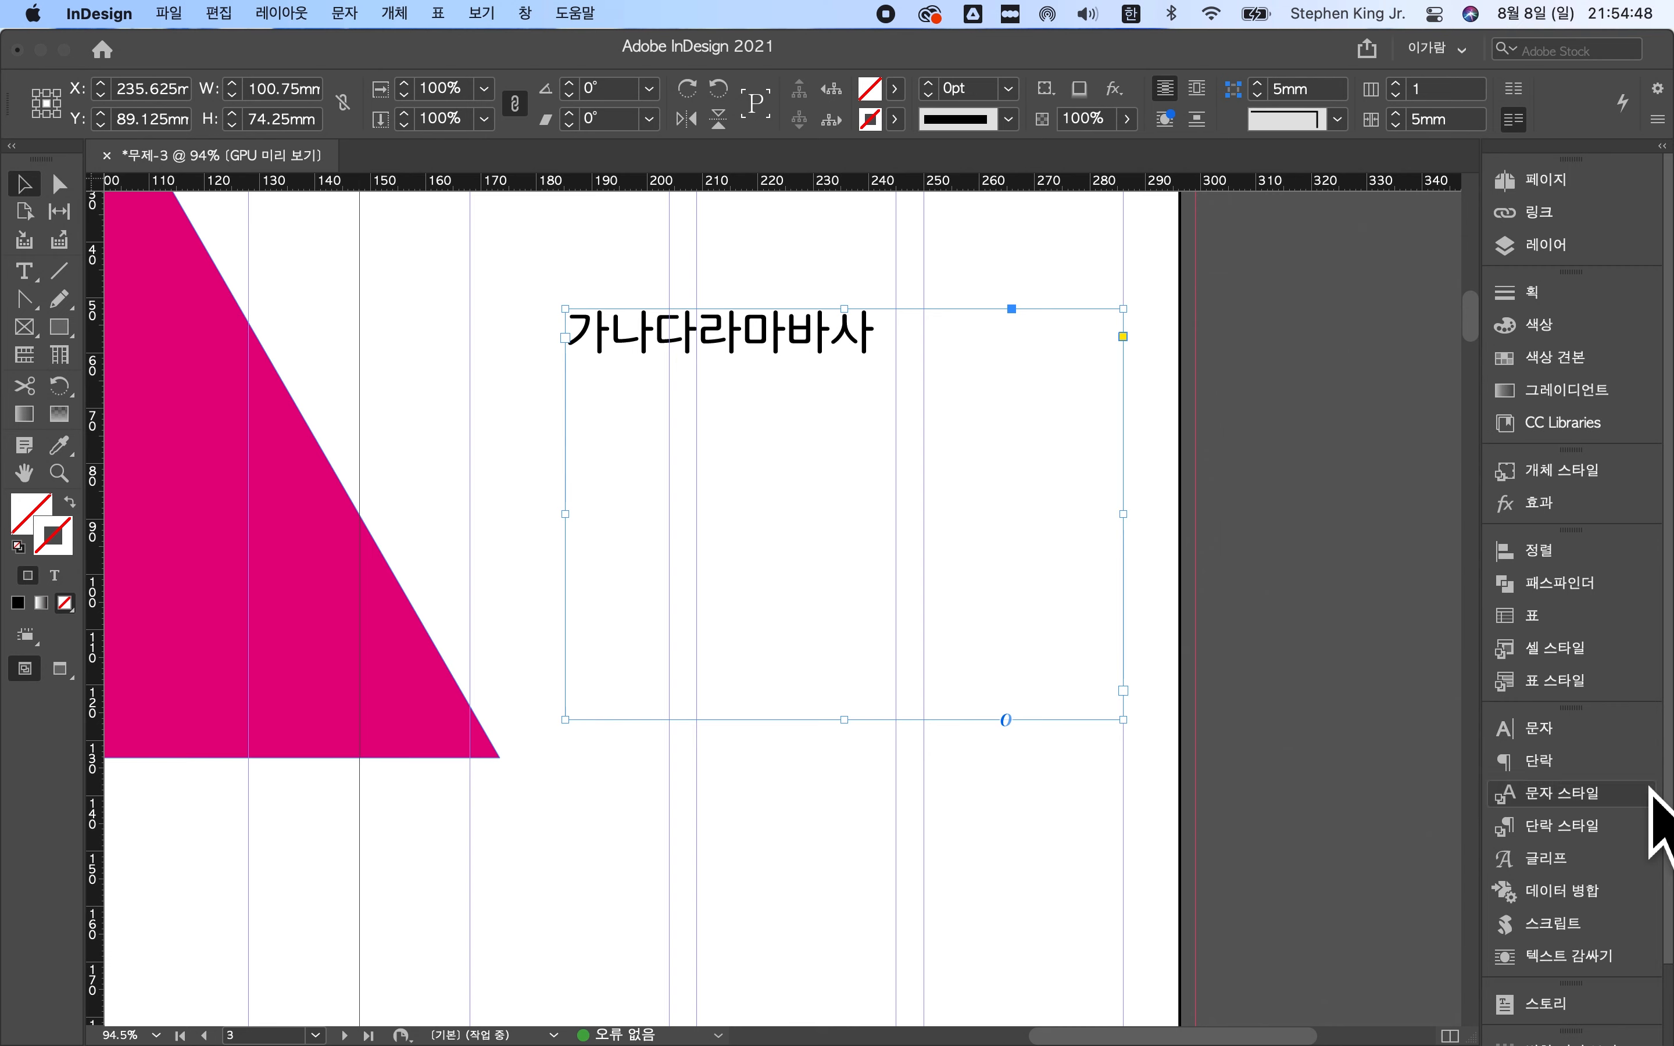
pyautogui.click(1478, 58)
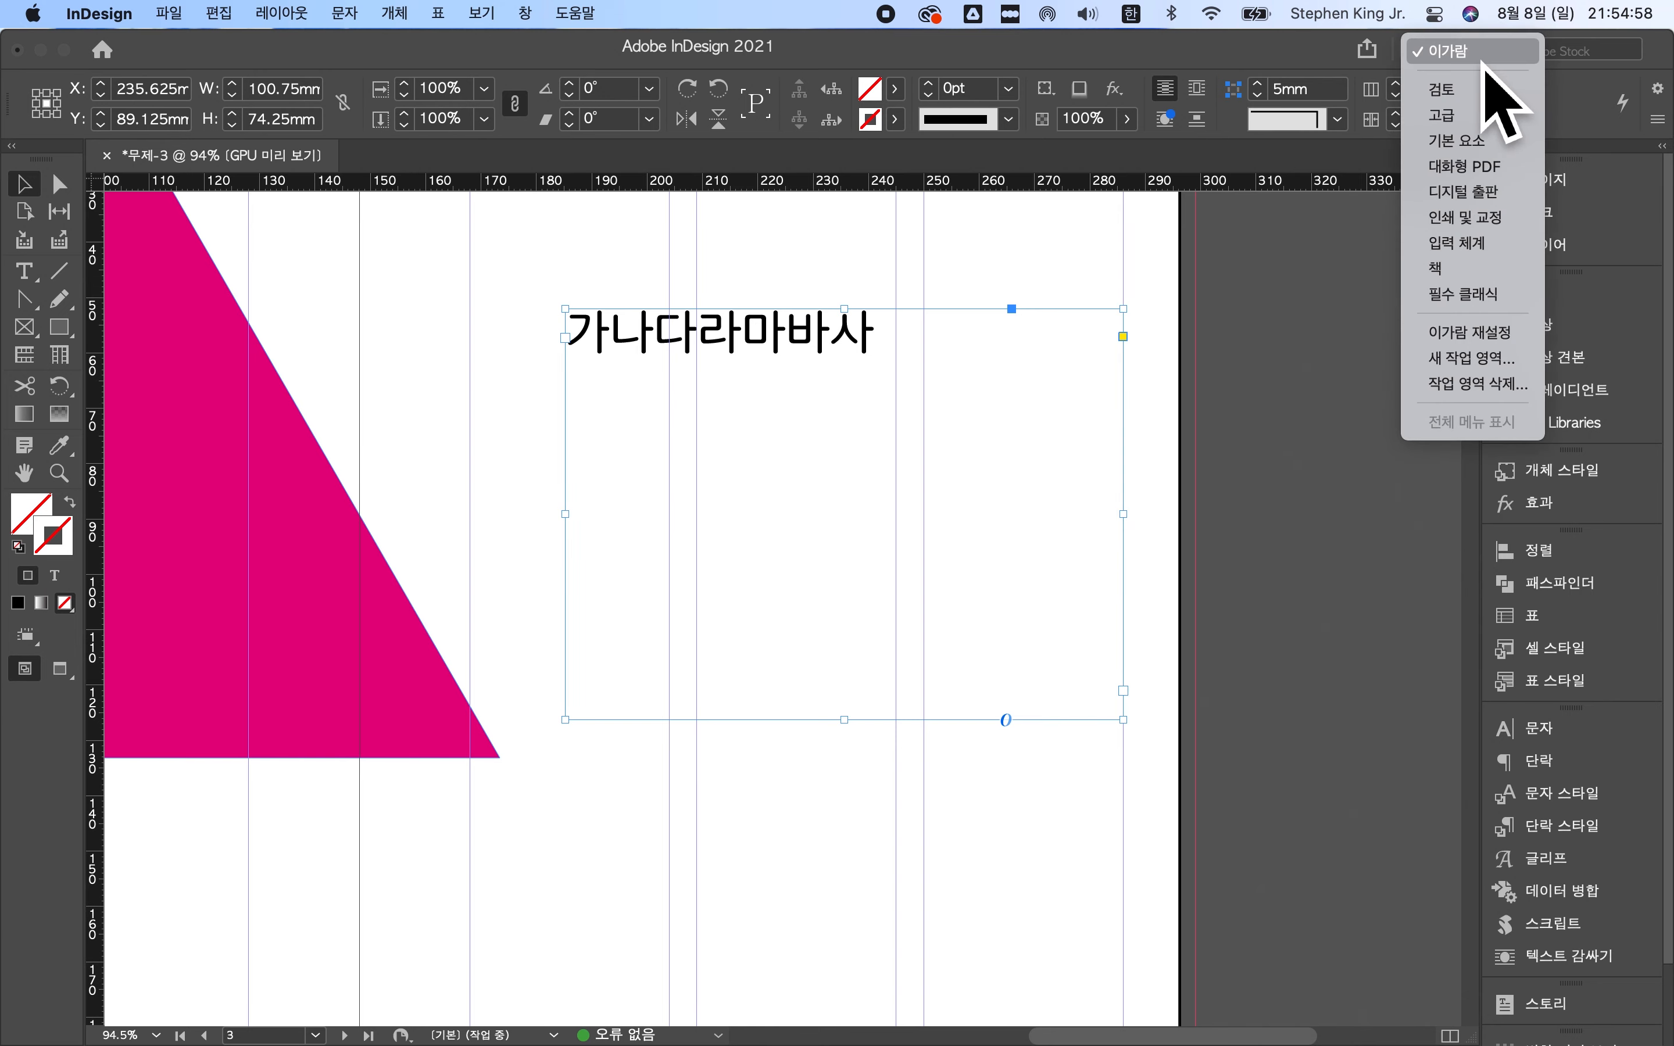
pyautogui.click(1486, 59)
pyautogui.click(1486, 59)
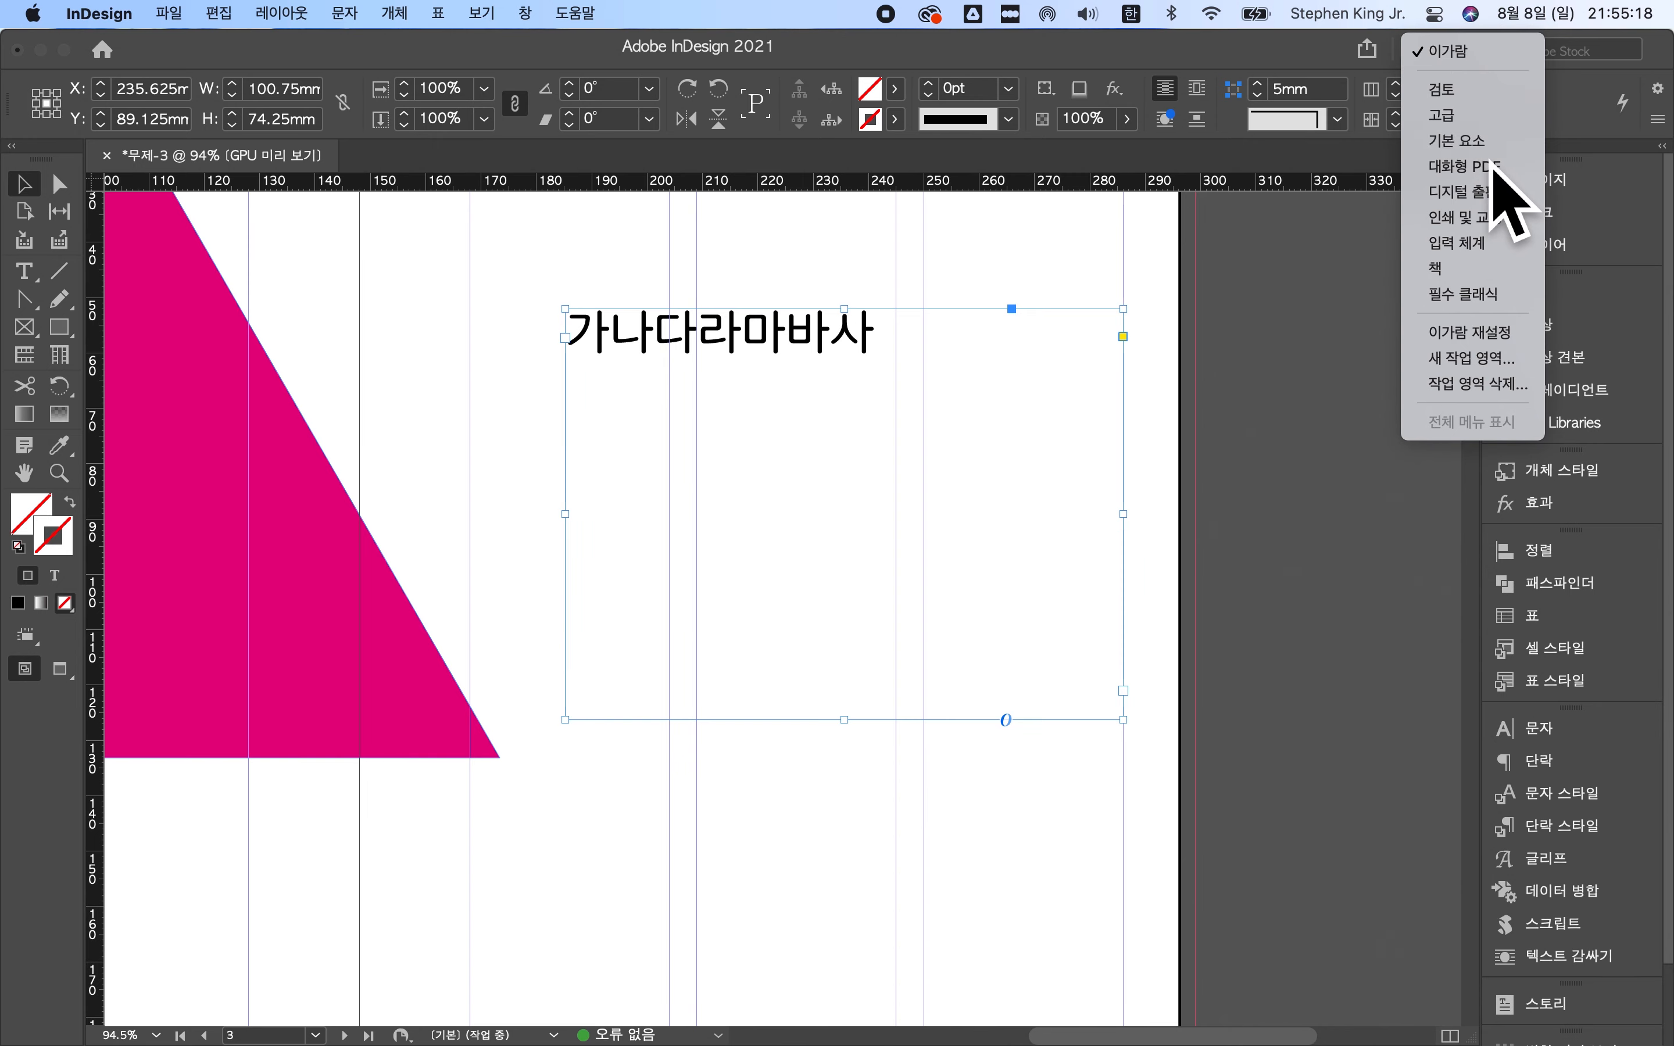
pyautogui.click(1481, 141)
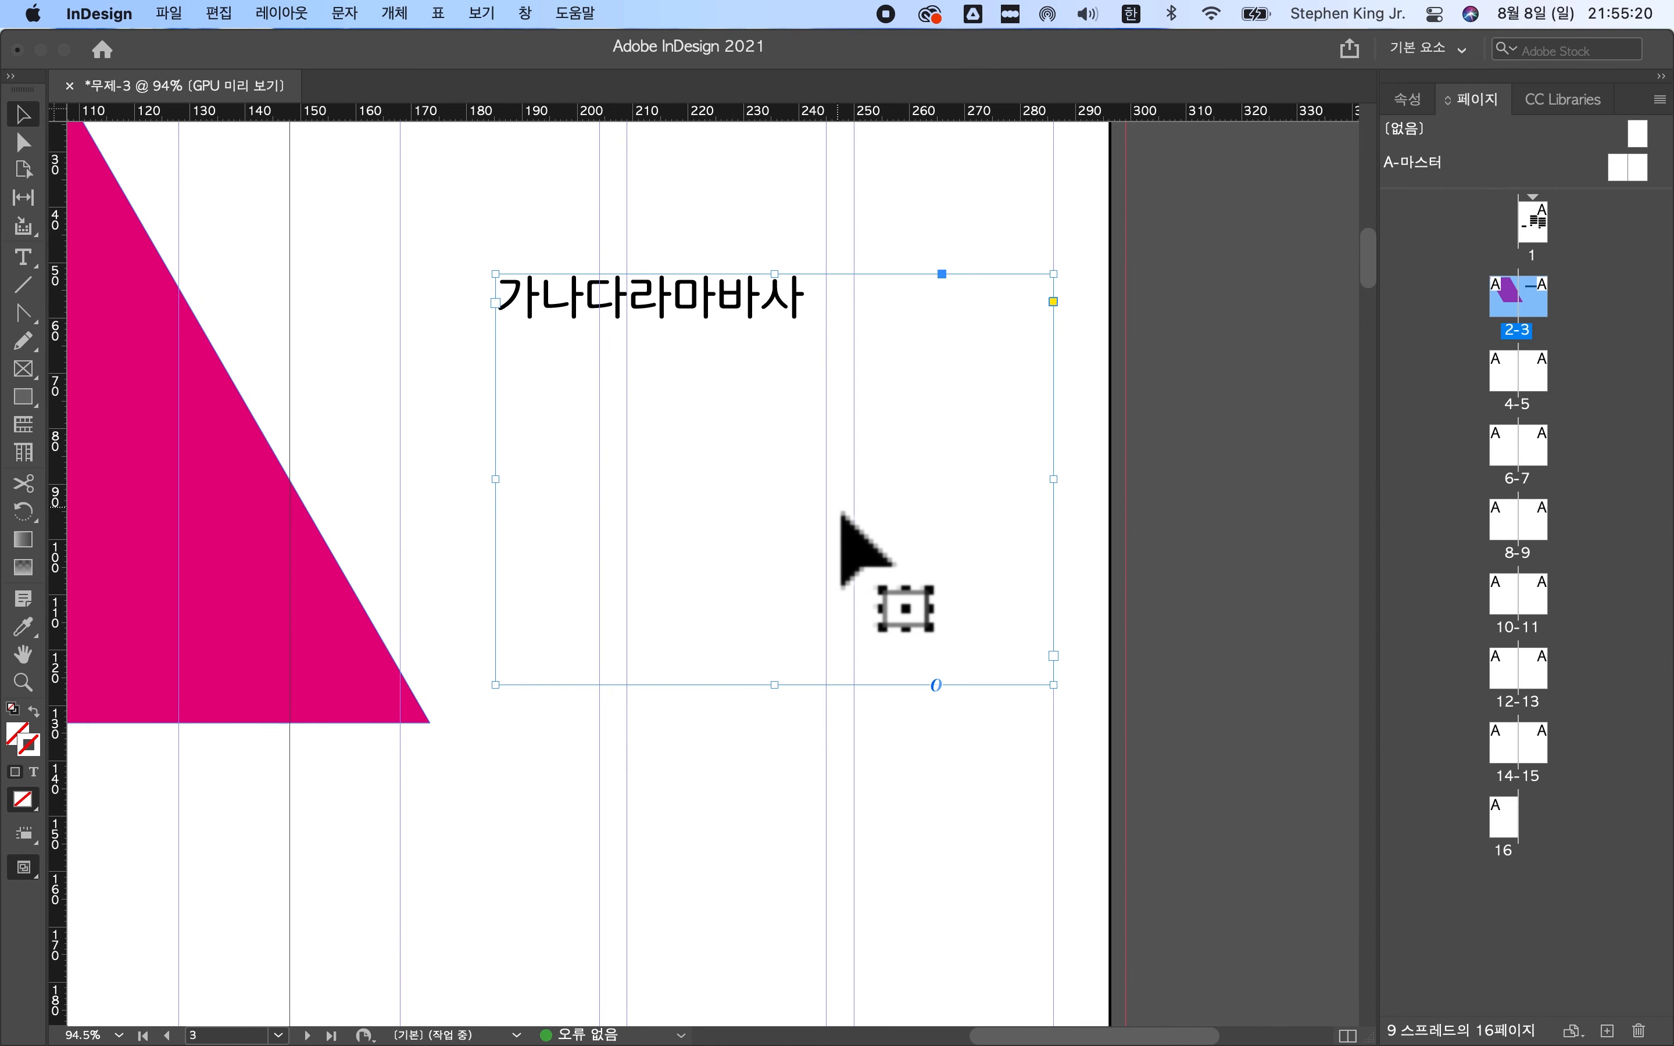
# - Show the text frame's properties and set its font style to 090
pyautogui.scroll(-4, 840, 513)
pyautogui.click(1423, 109)
pyautogui.click(1562, 110)
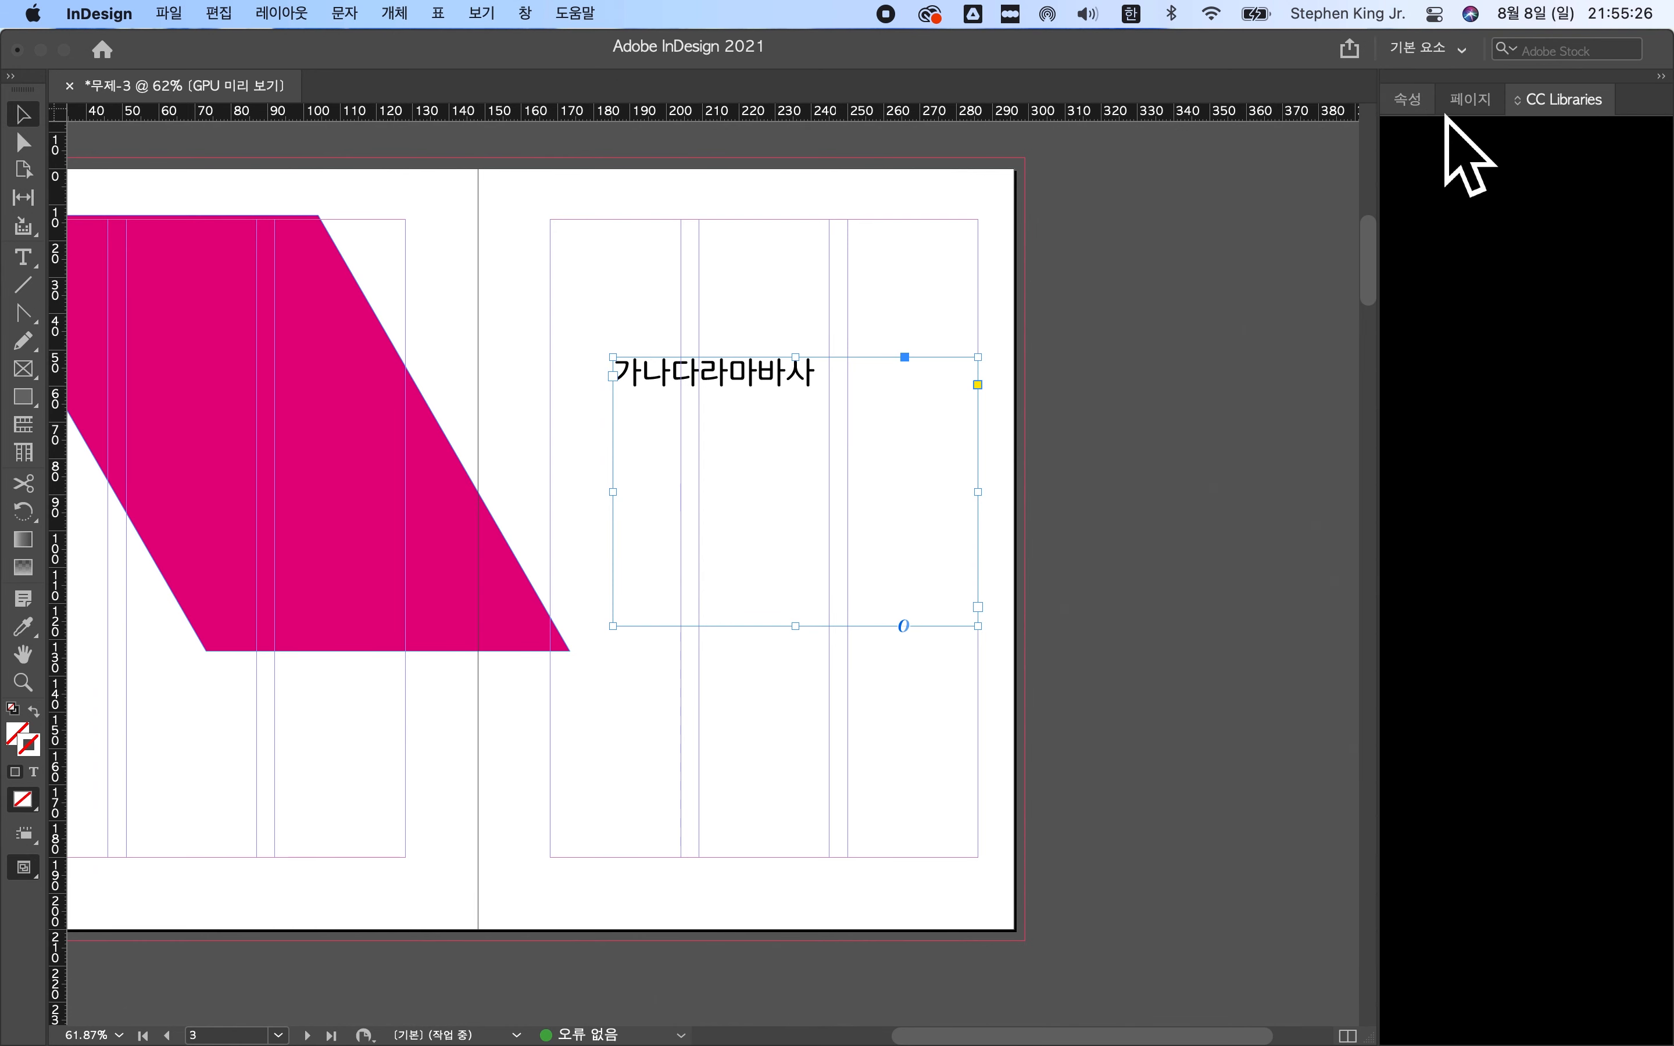
pyautogui.click(1408, 98)
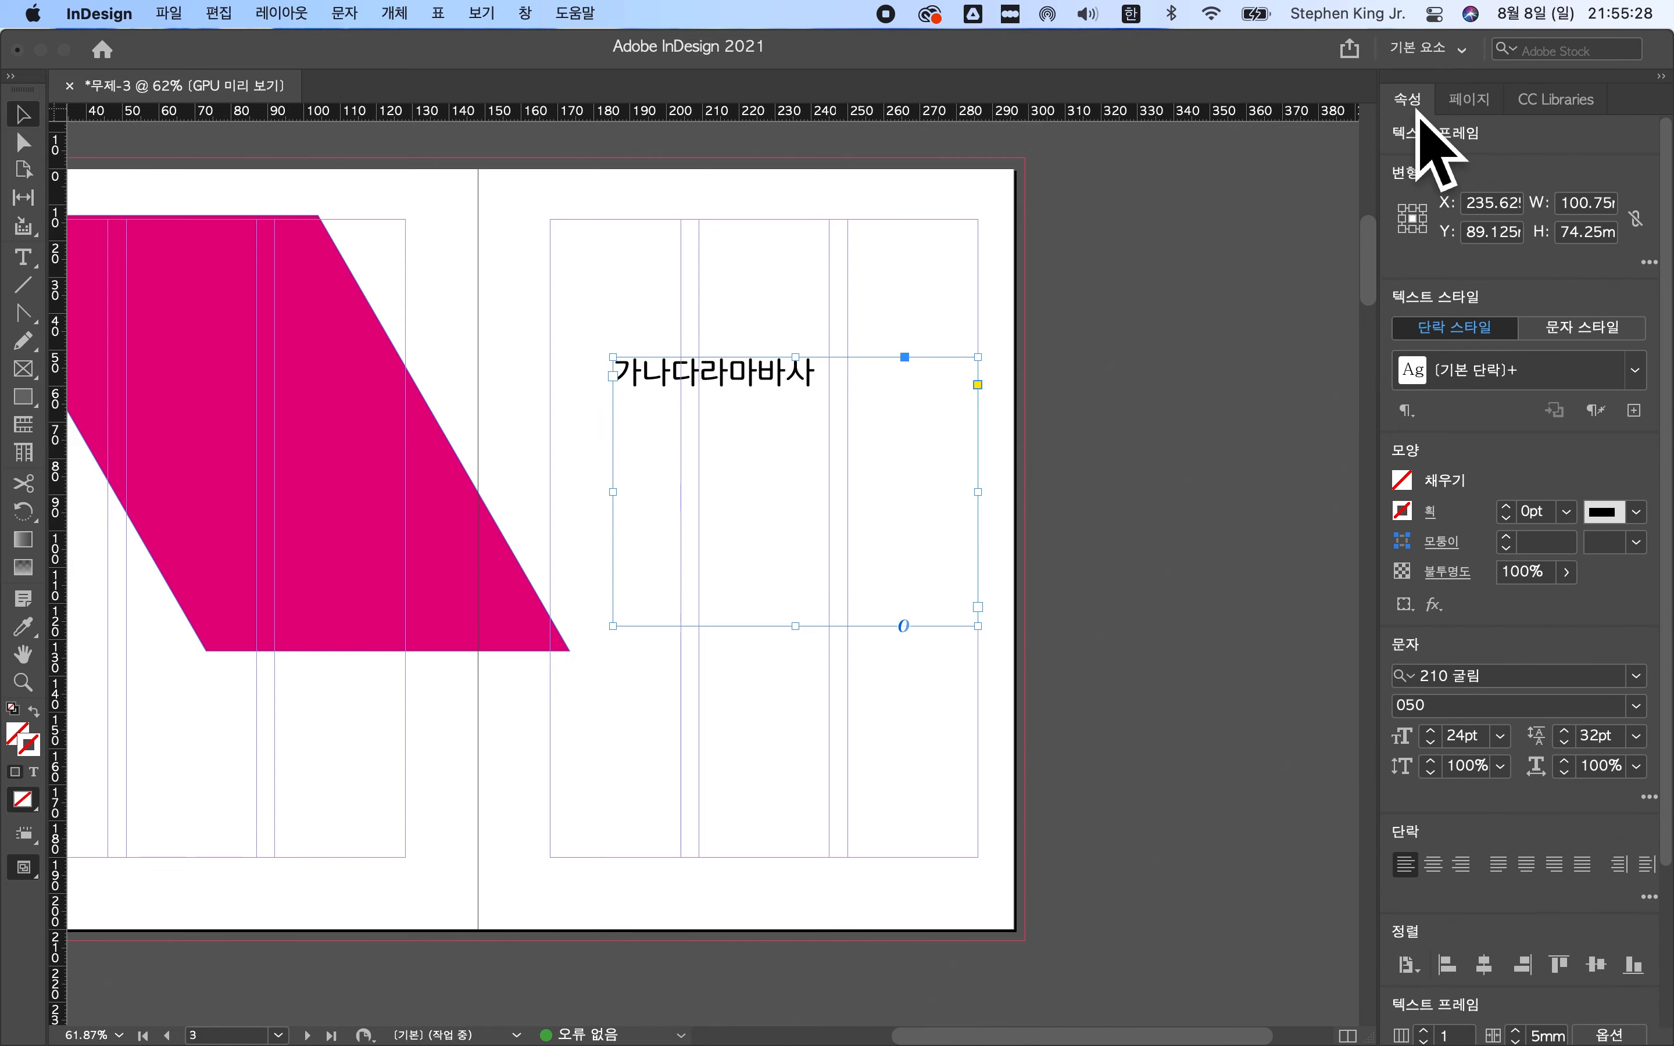
pyautogui.click(482, 14)
pyautogui.moveTo(441, 17)
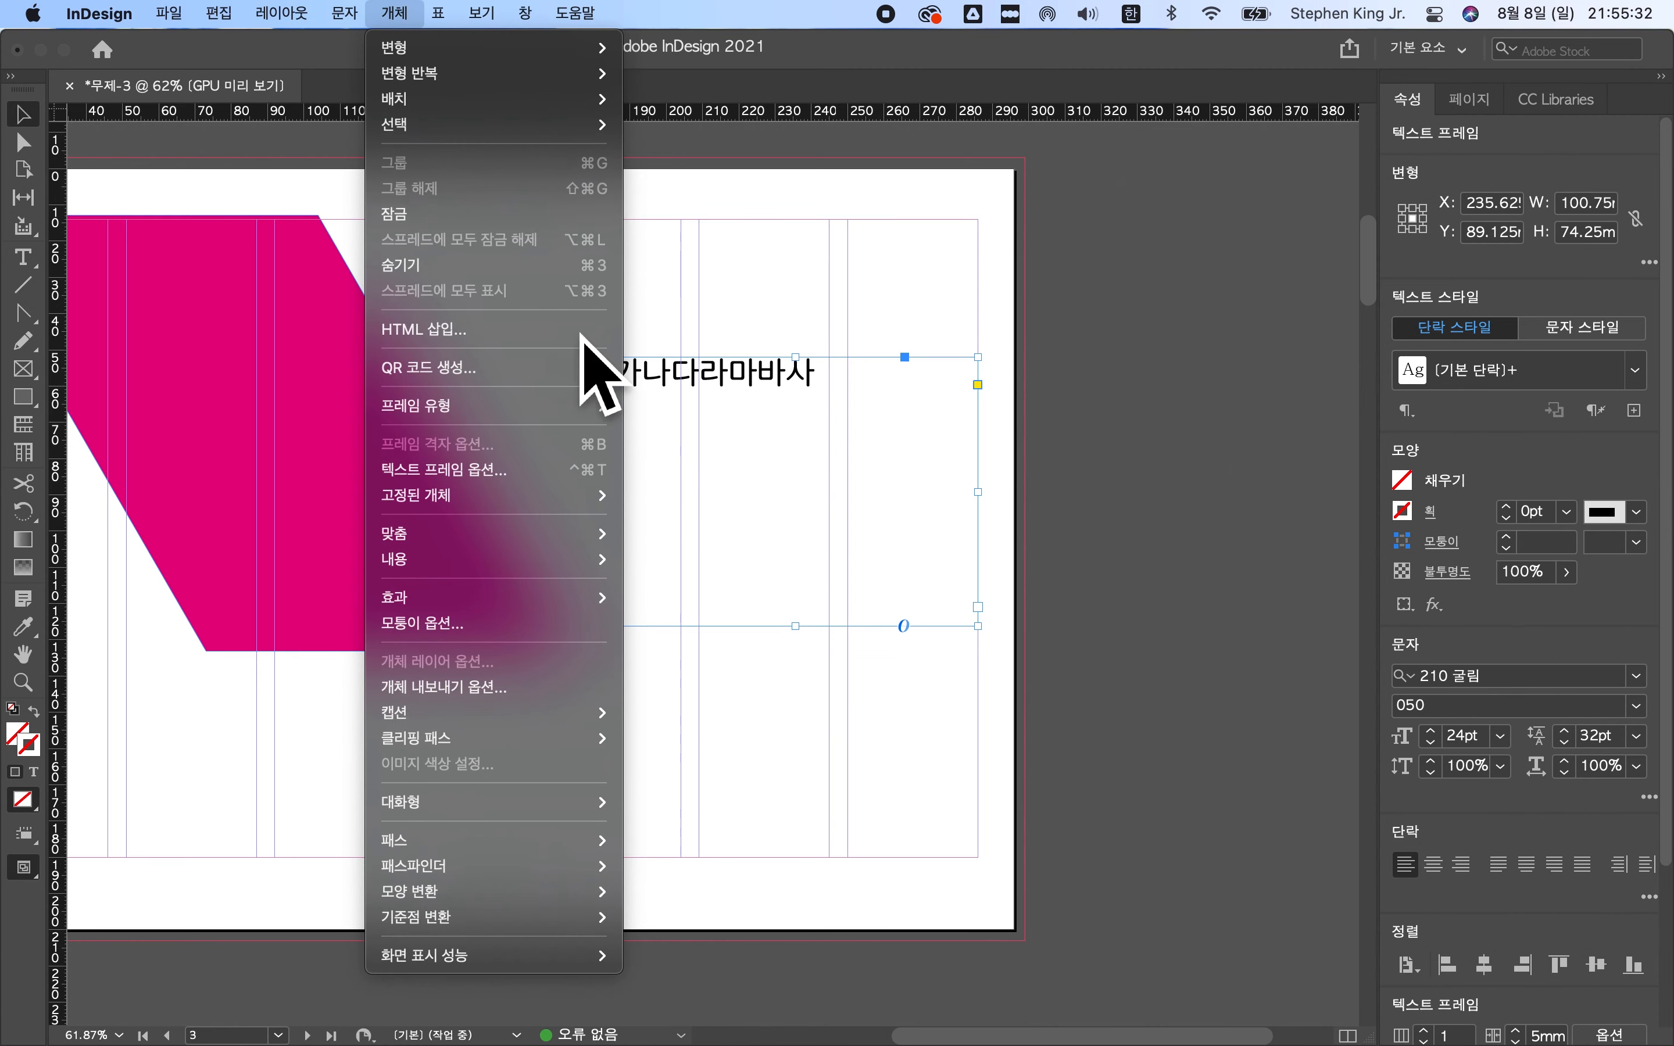
pyautogui.click(1169, 647)
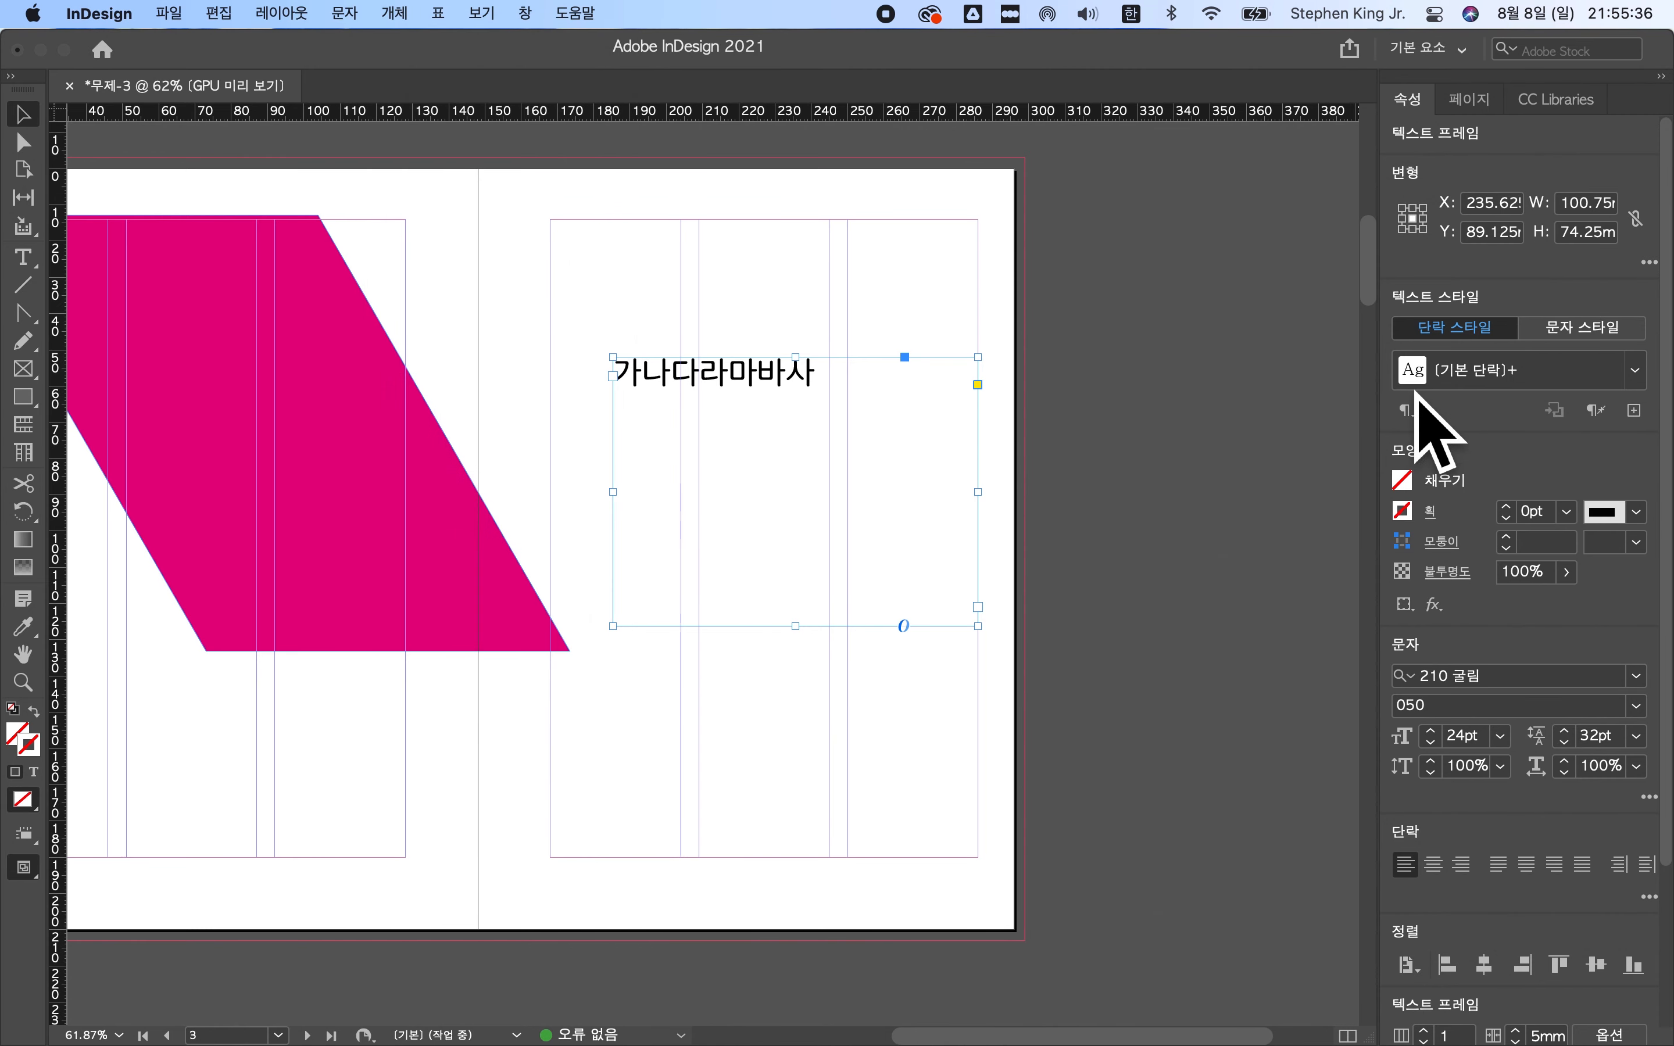
pyautogui.scroll(-5, 1563, 612)
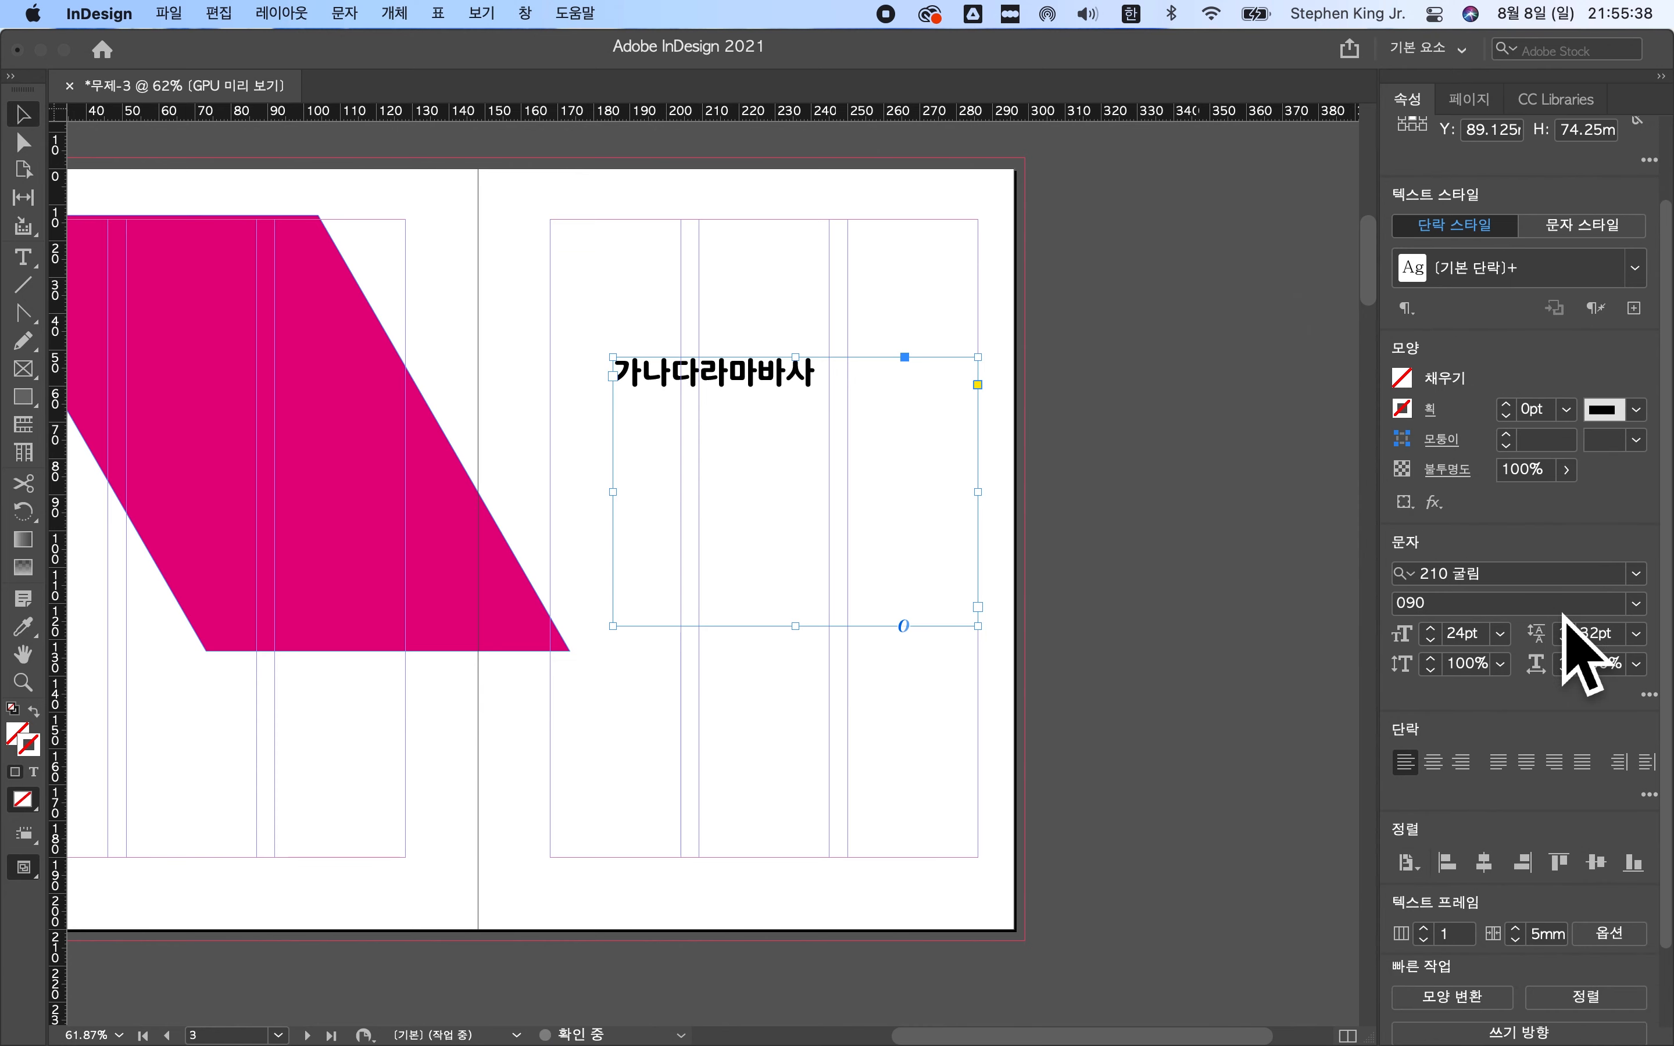
# - Open the 문자 스타일 panel as a floating panel and move it over page 3's text frame
pyautogui.click(392, 15)
pyautogui.moveTo(361, 12)
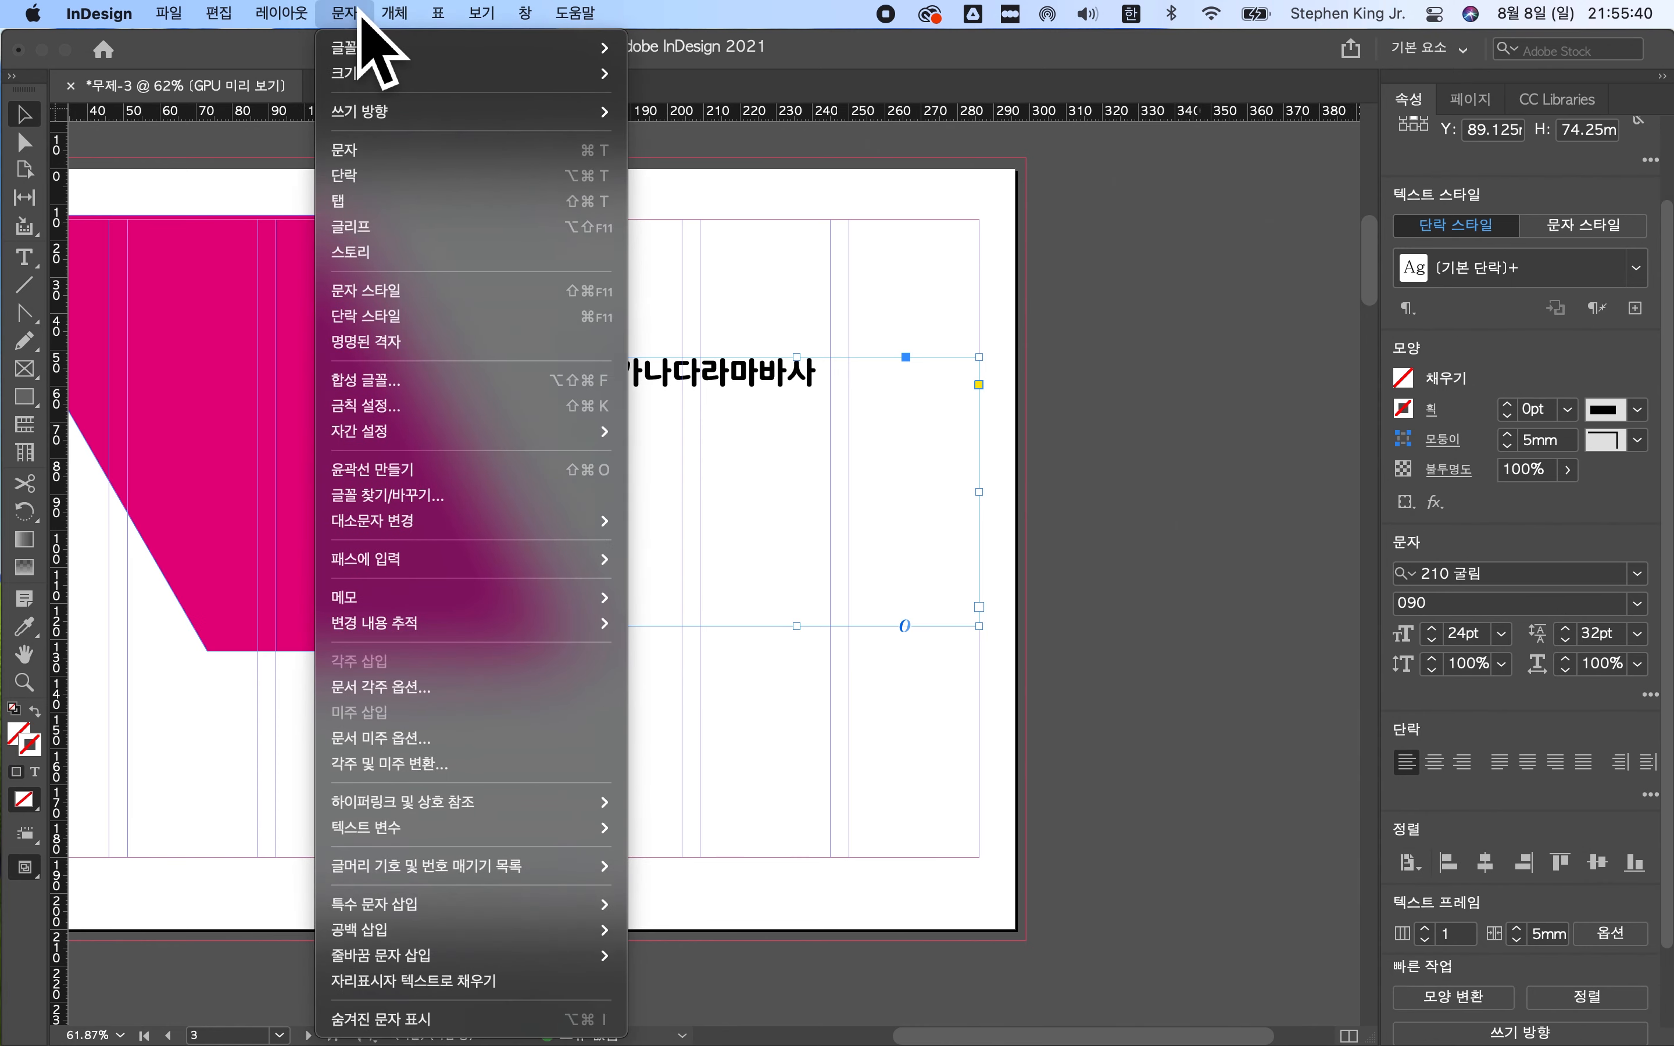
pyautogui.click(392, 294)
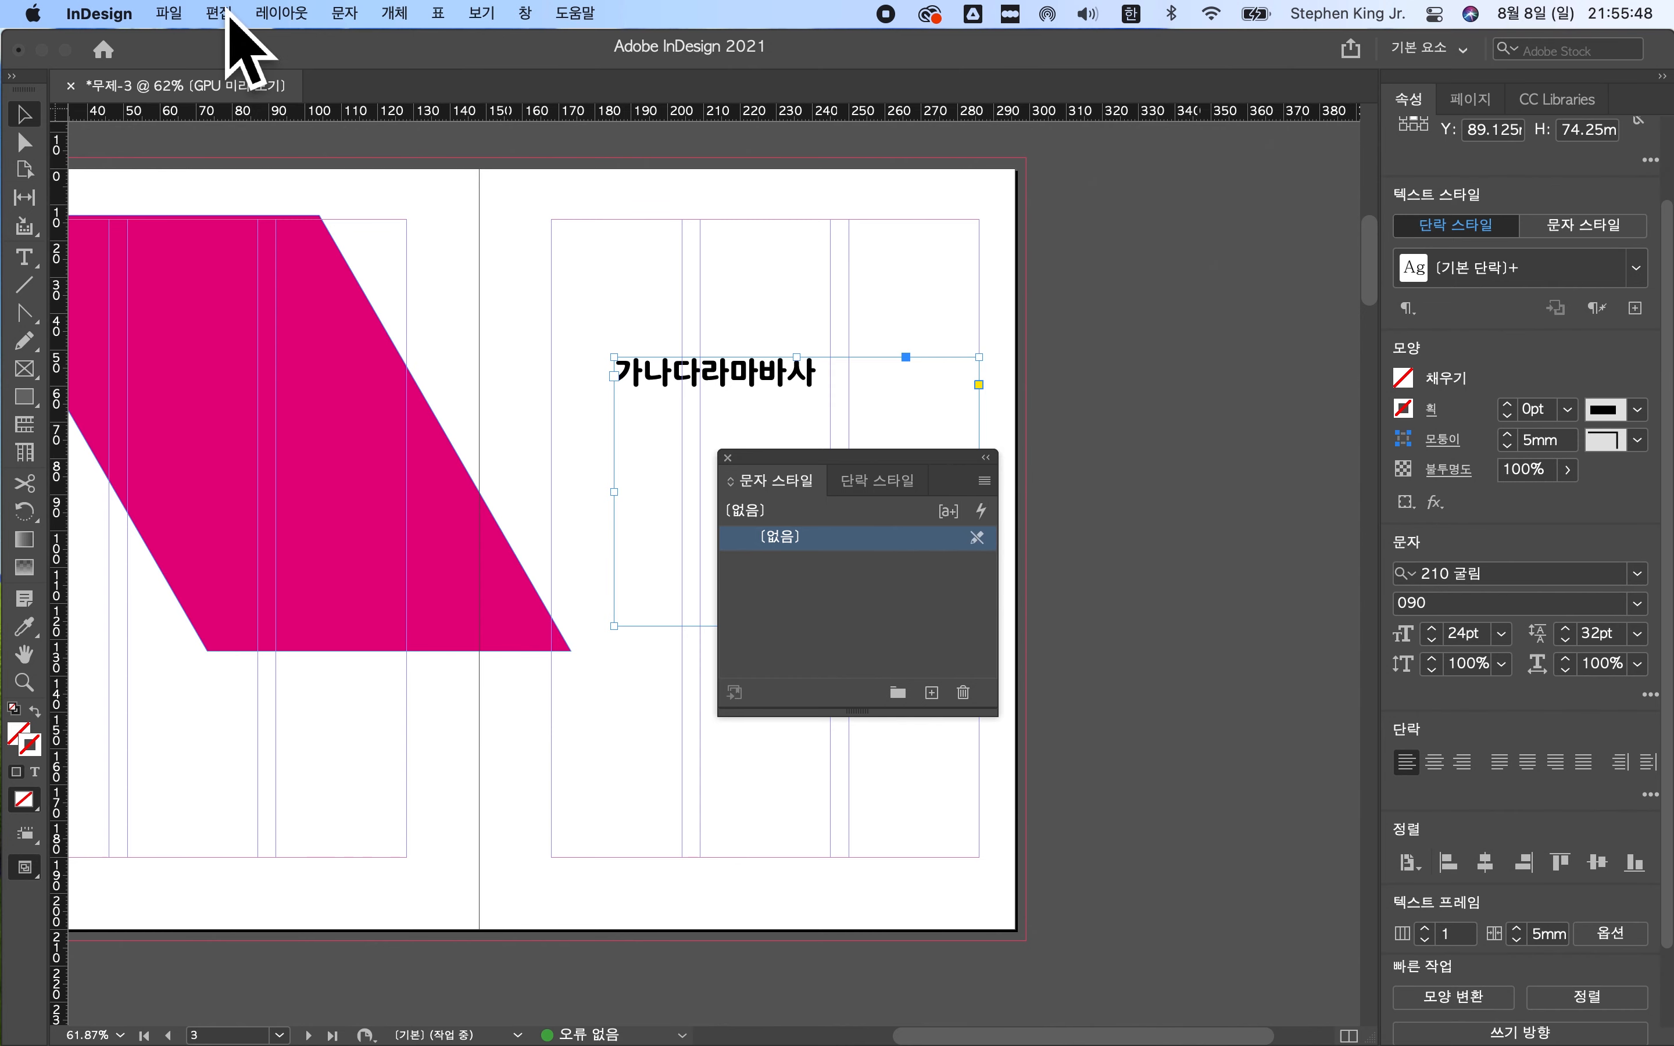
pyautogui.click(343, 15)
pyautogui.click(745, 421)
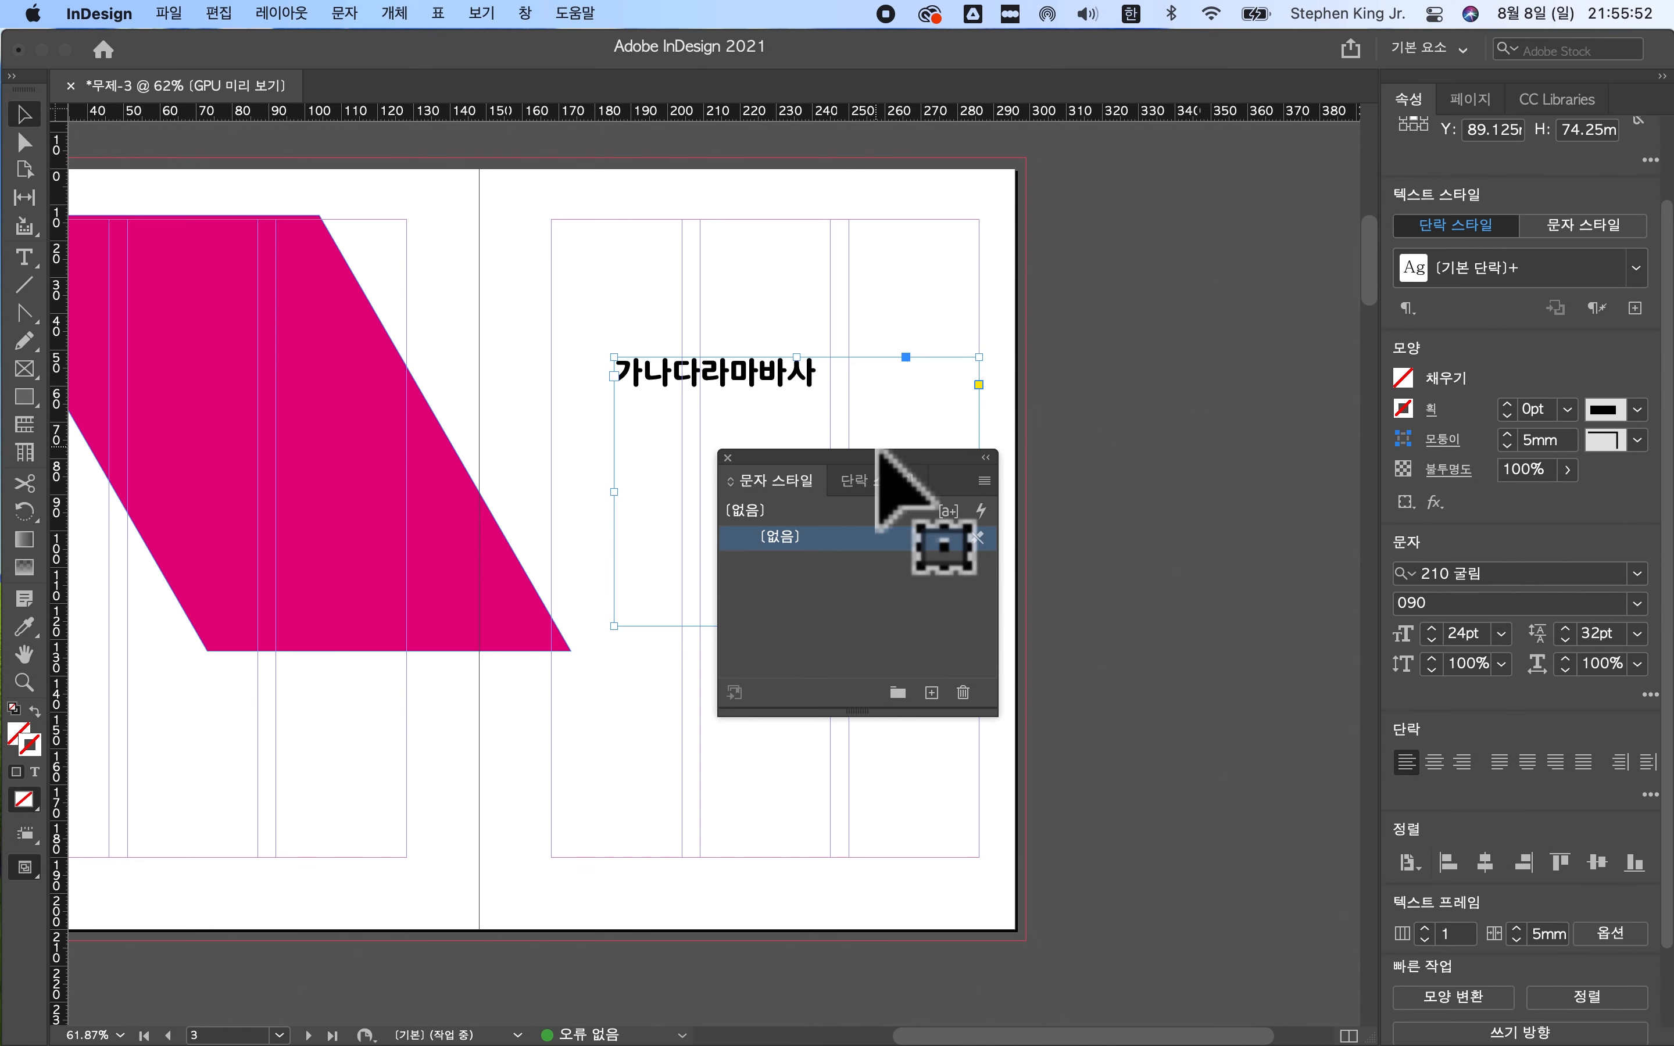
pyautogui.moveTo(877, 471); pyautogui.dragTo(696, 371)
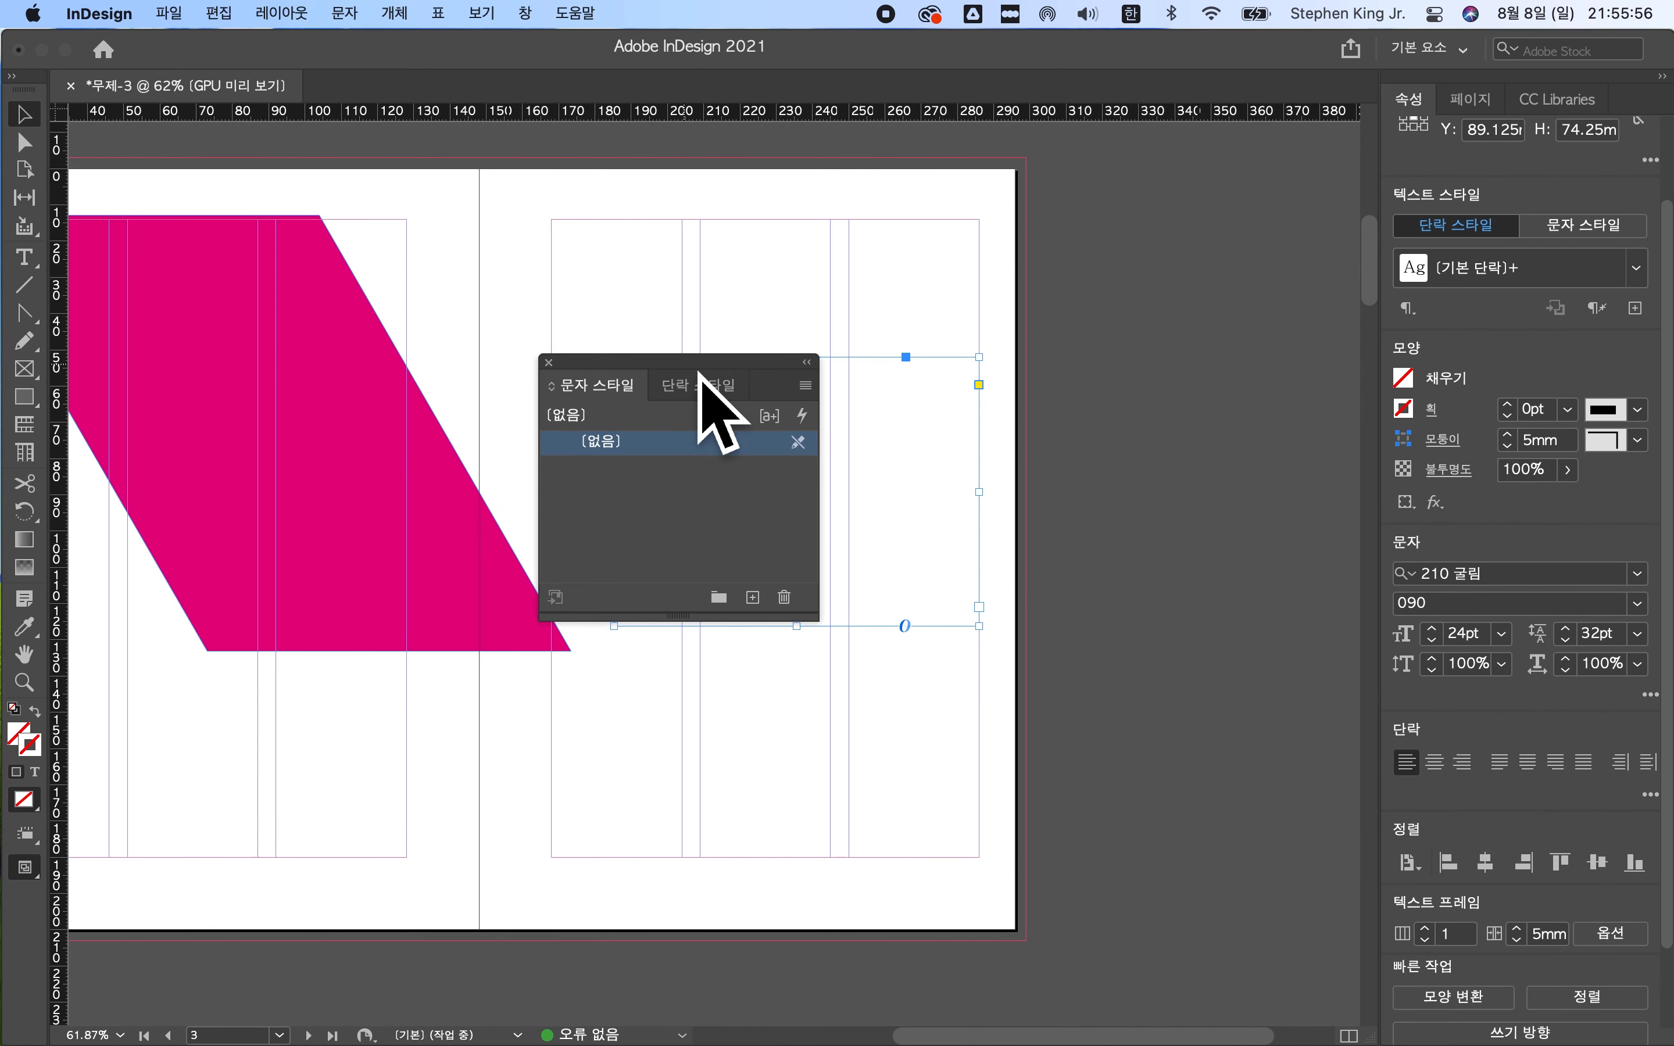
# - Dock the floating 문자 스타일 and 단락 스타일 panel group alongside the Properties panel
pyautogui.click(370, 14)
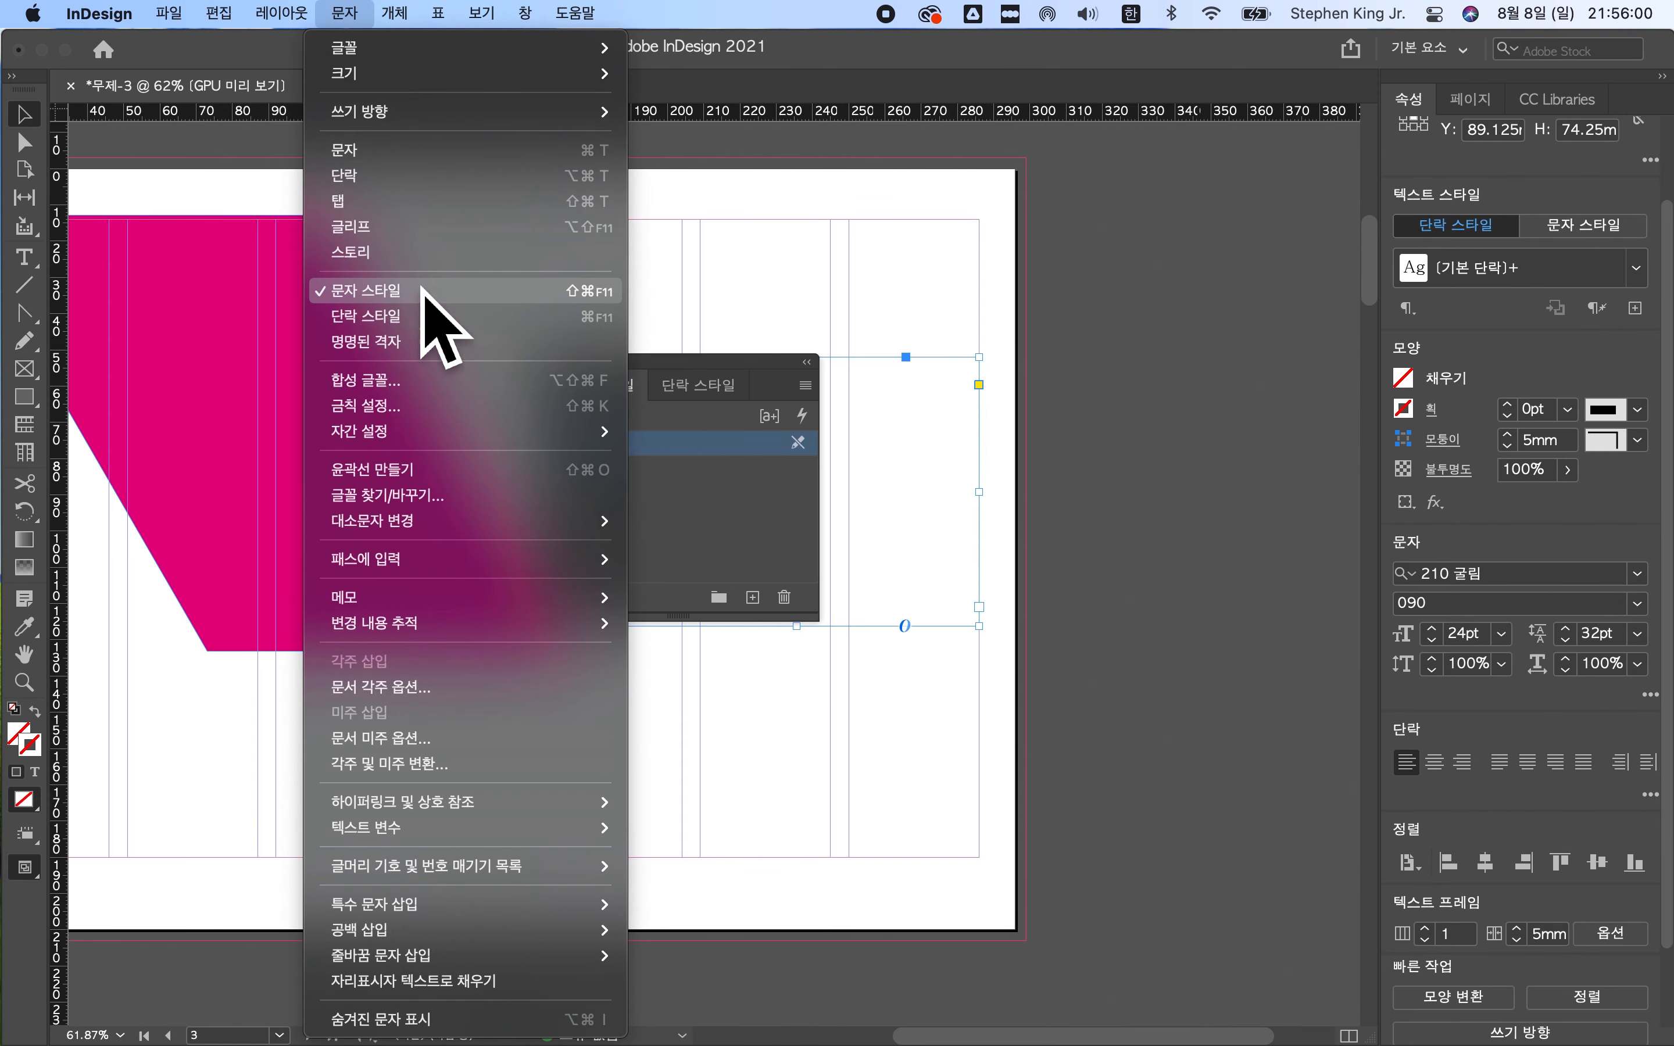
pyautogui.click(677, 358)
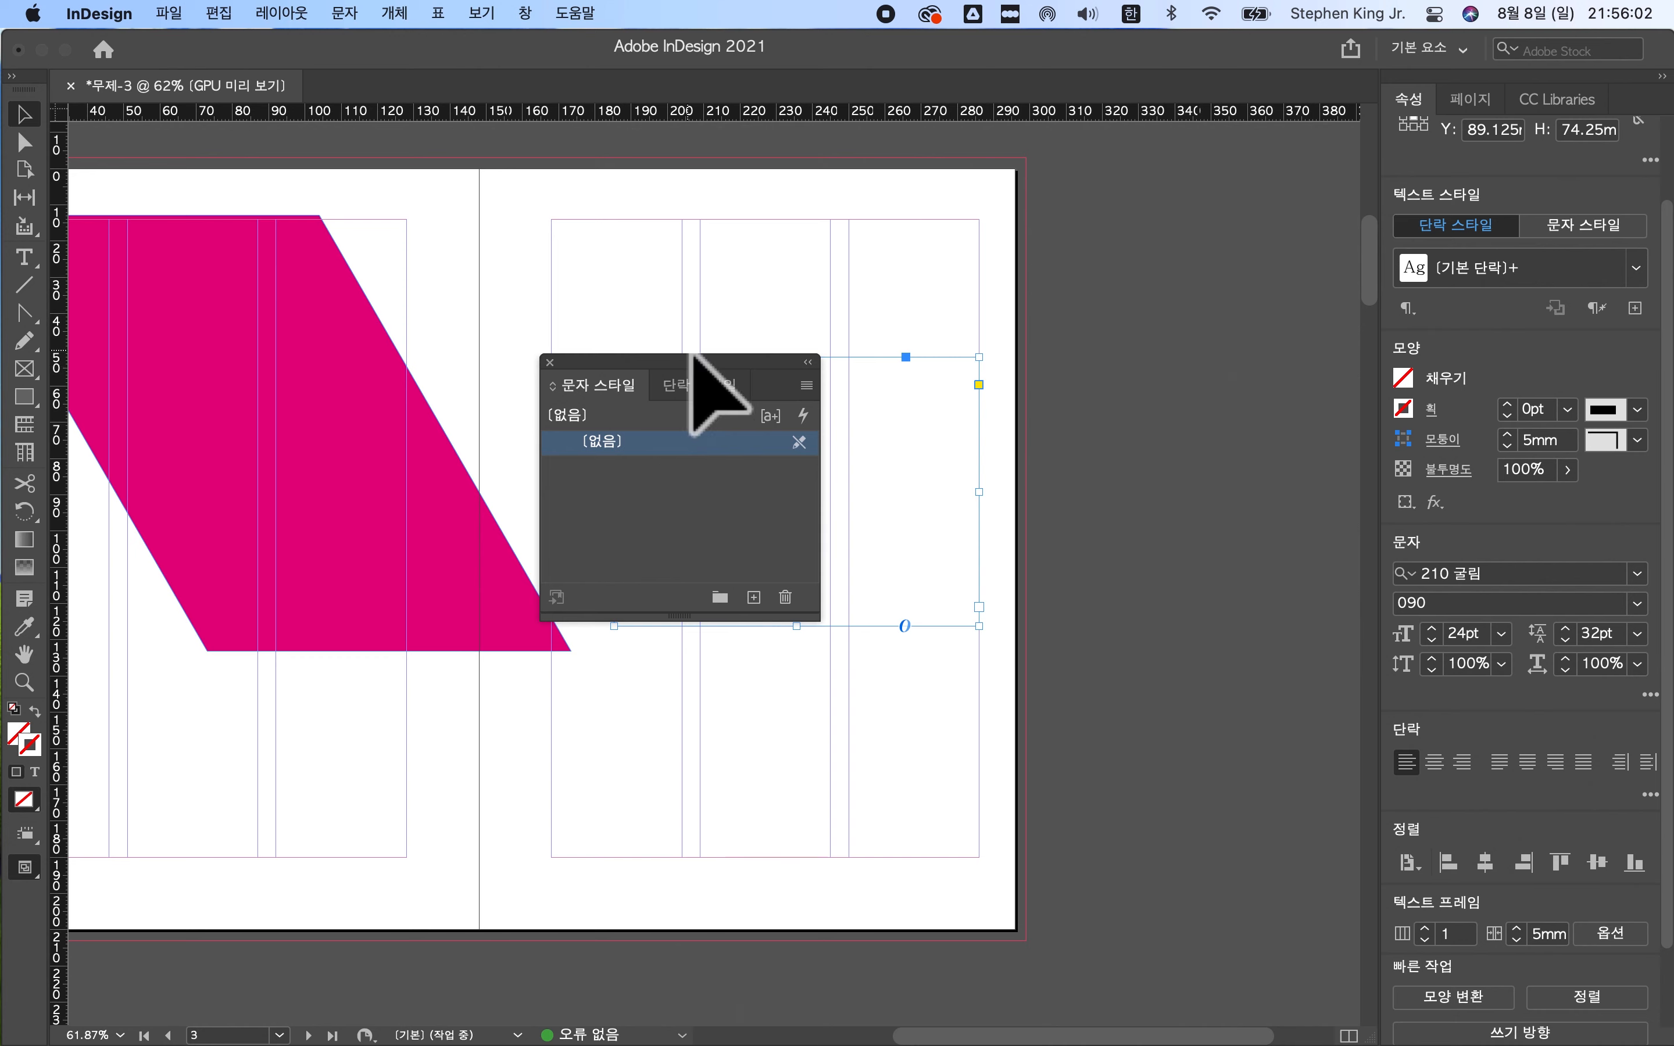
pyautogui.moveTo(789, 370); pyautogui.dragTo(1508, 554)
pyautogui.moveTo(1411, 526); pyautogui.dragTo(1382, 553)
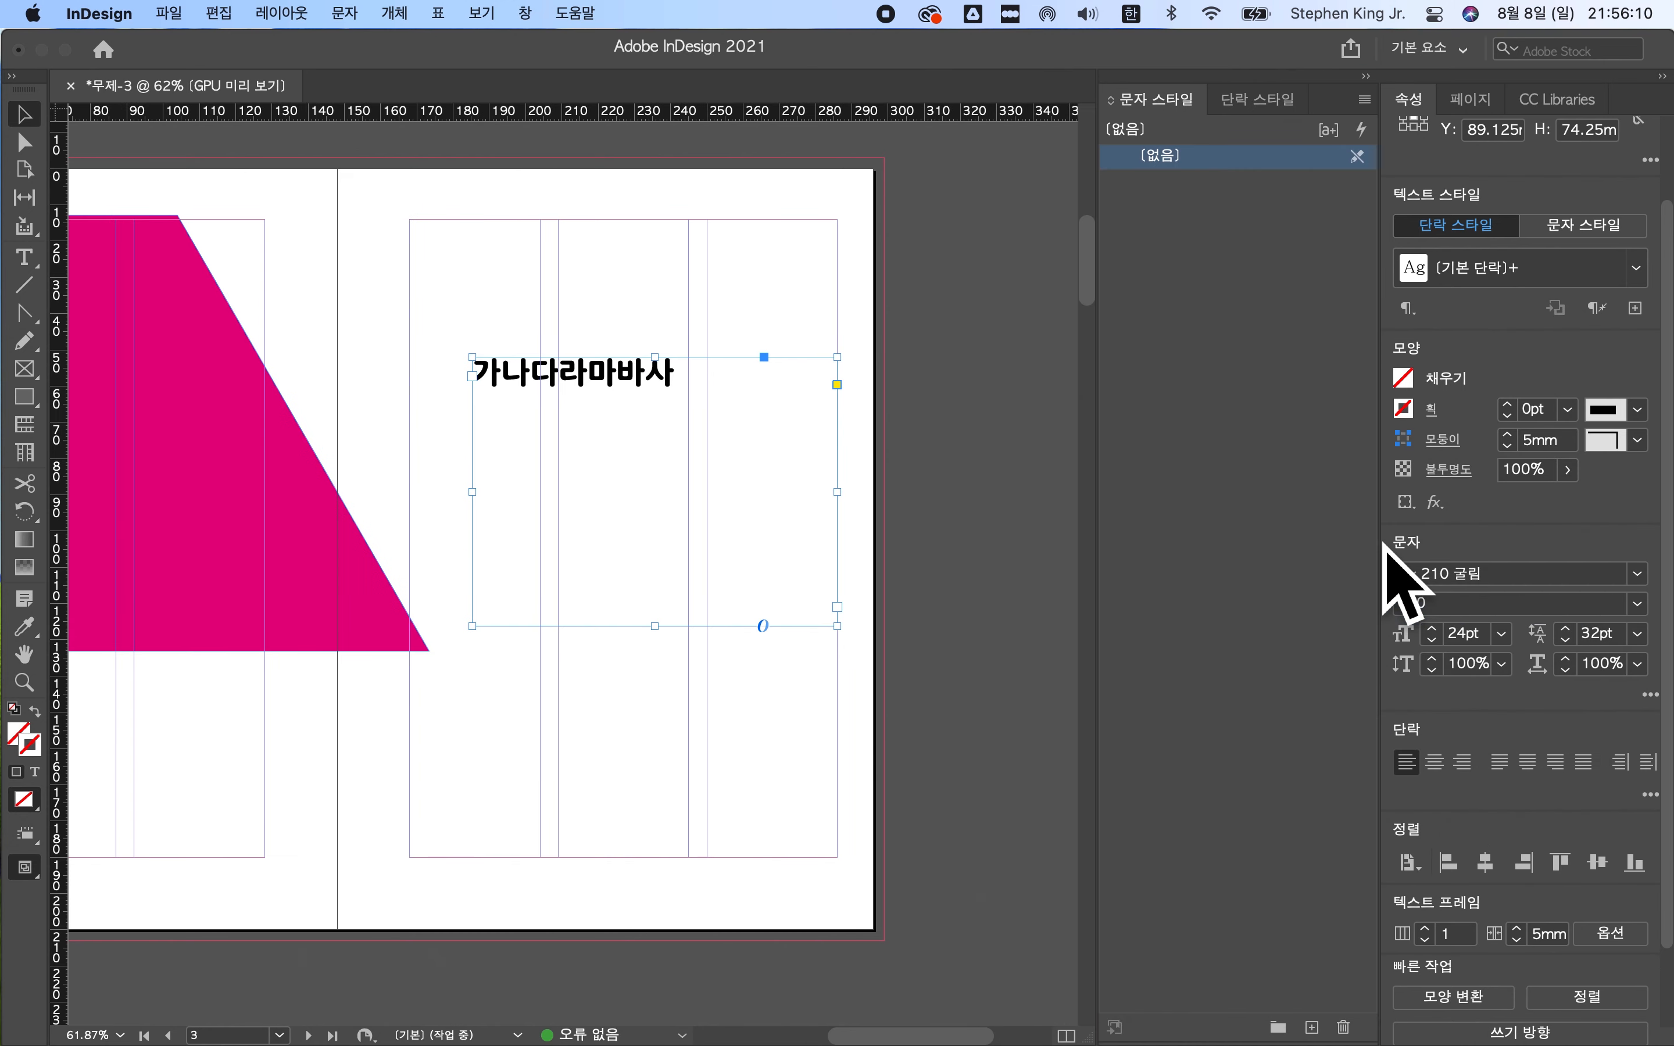
# - Display the 단락 스타일 list in the docked group and reset the 기본 요소 workspace
pyautogui.click(1234, 179)
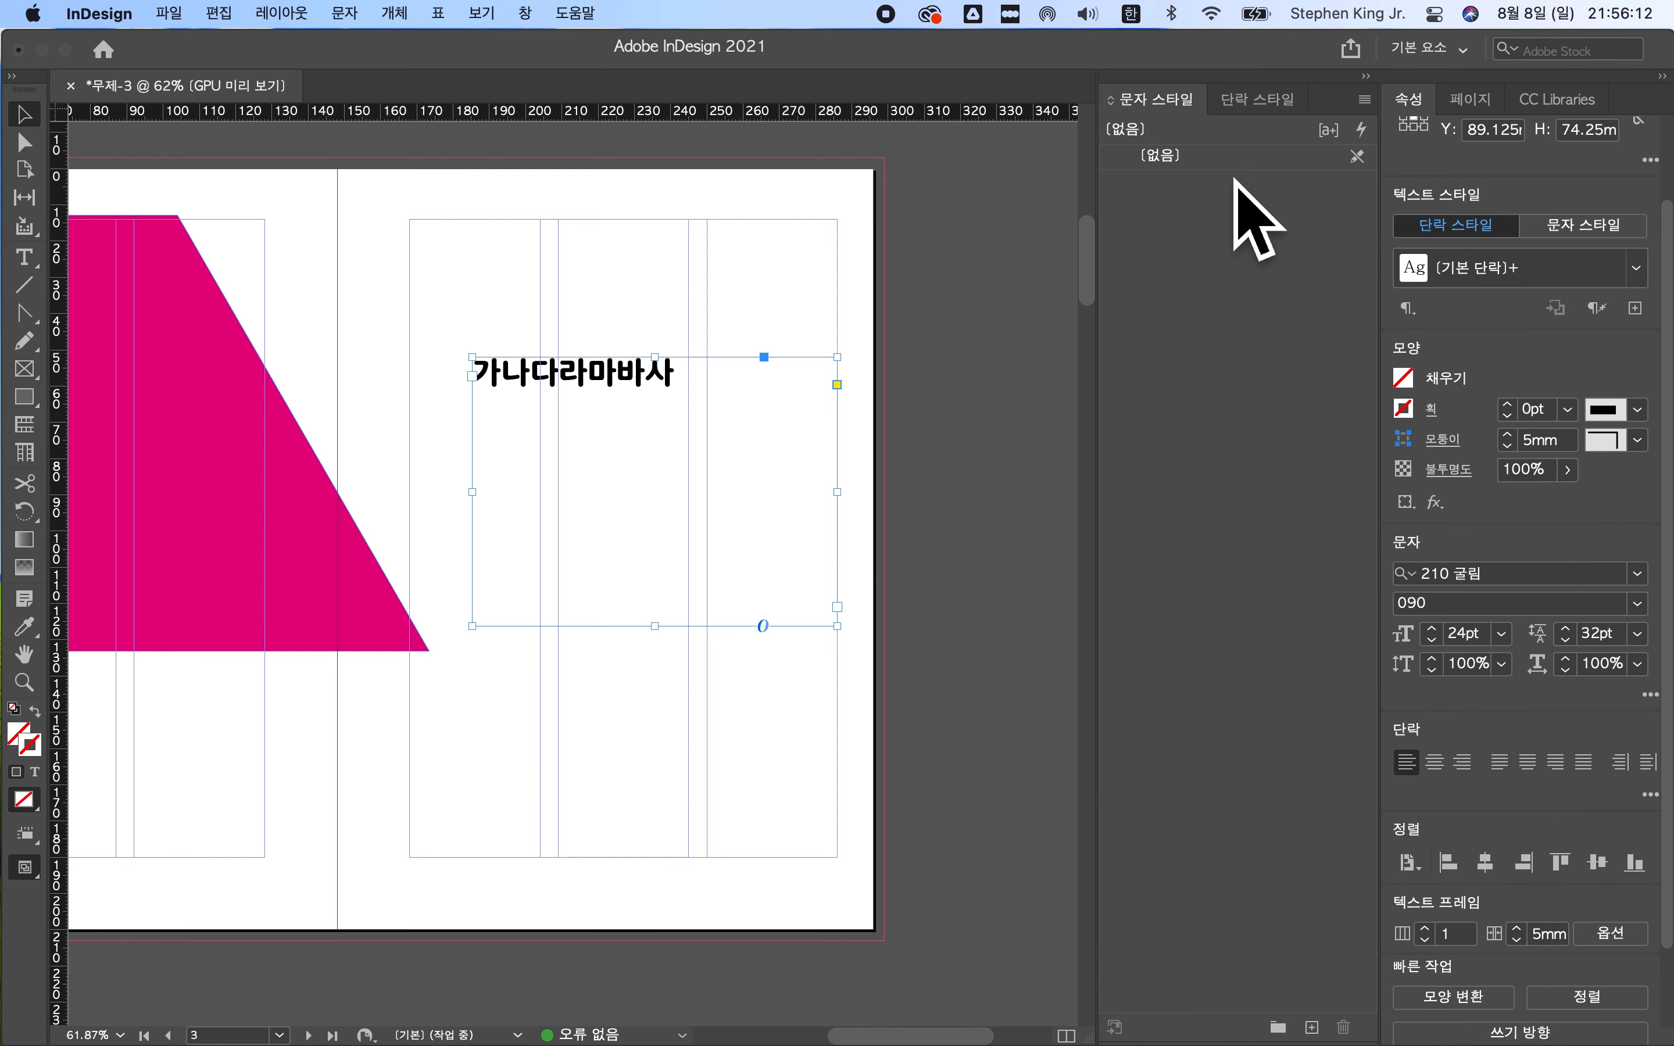
pyautogui.click(1216, 163)
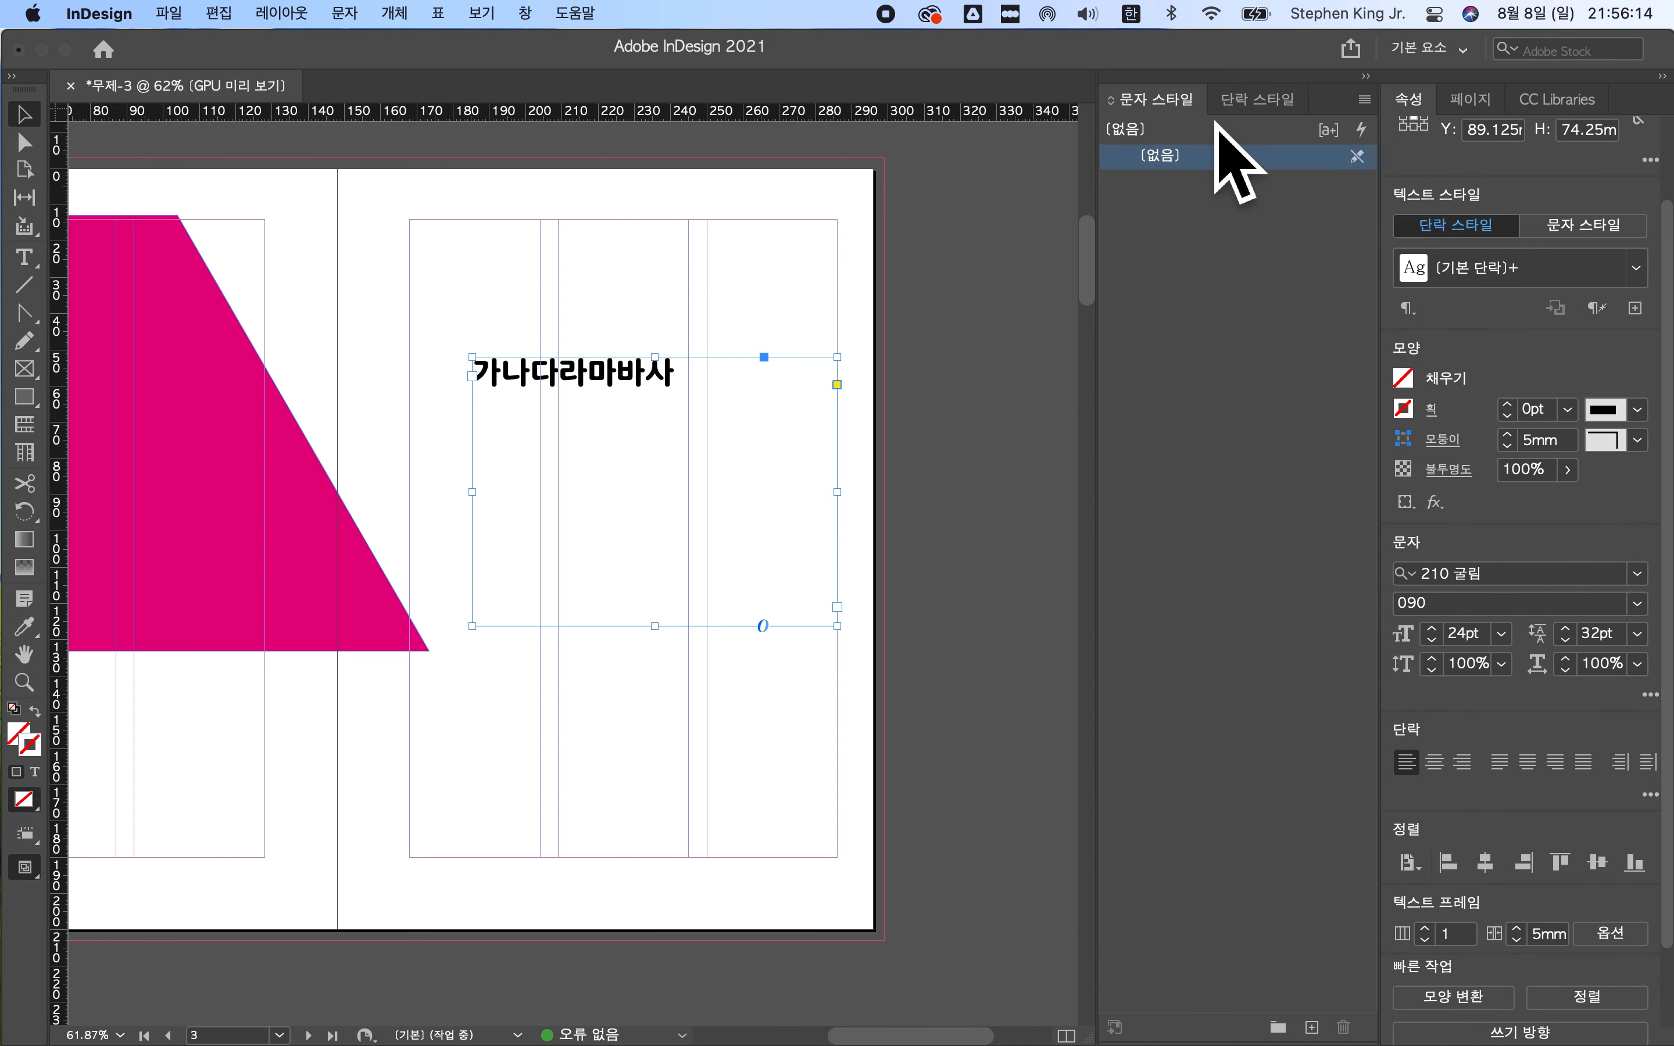
pyautogui.click(1258, 104)
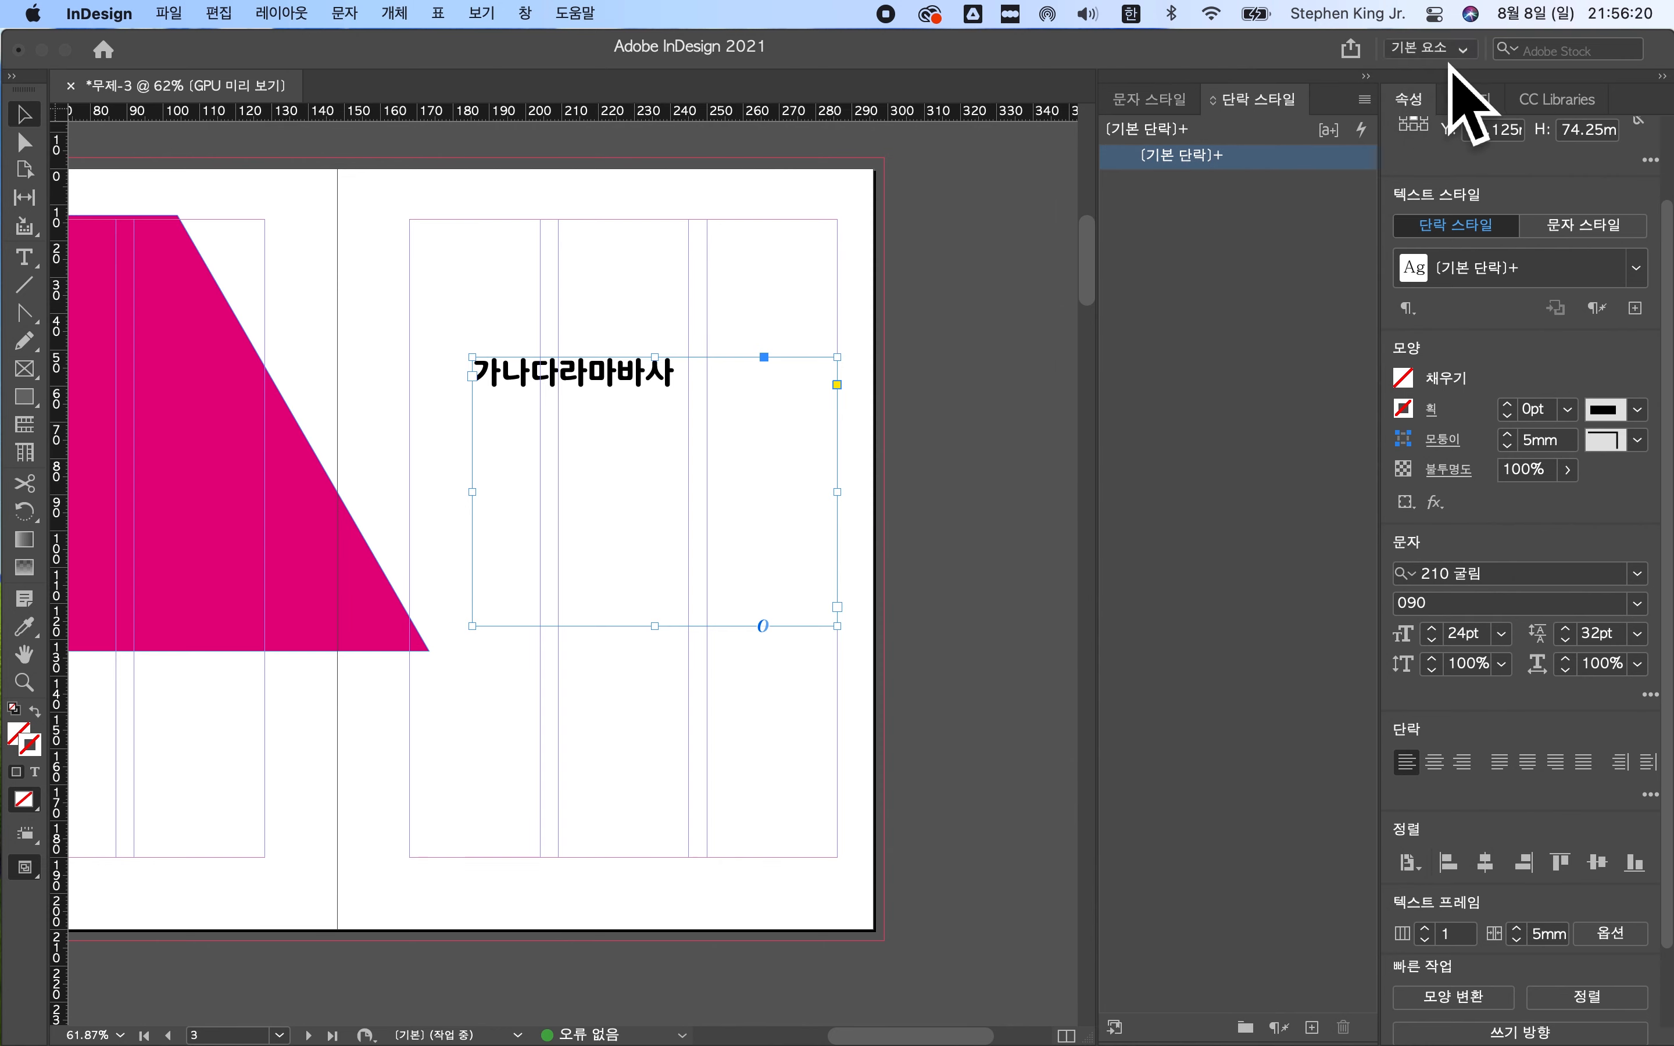
pyautogui.click(1477, 59)
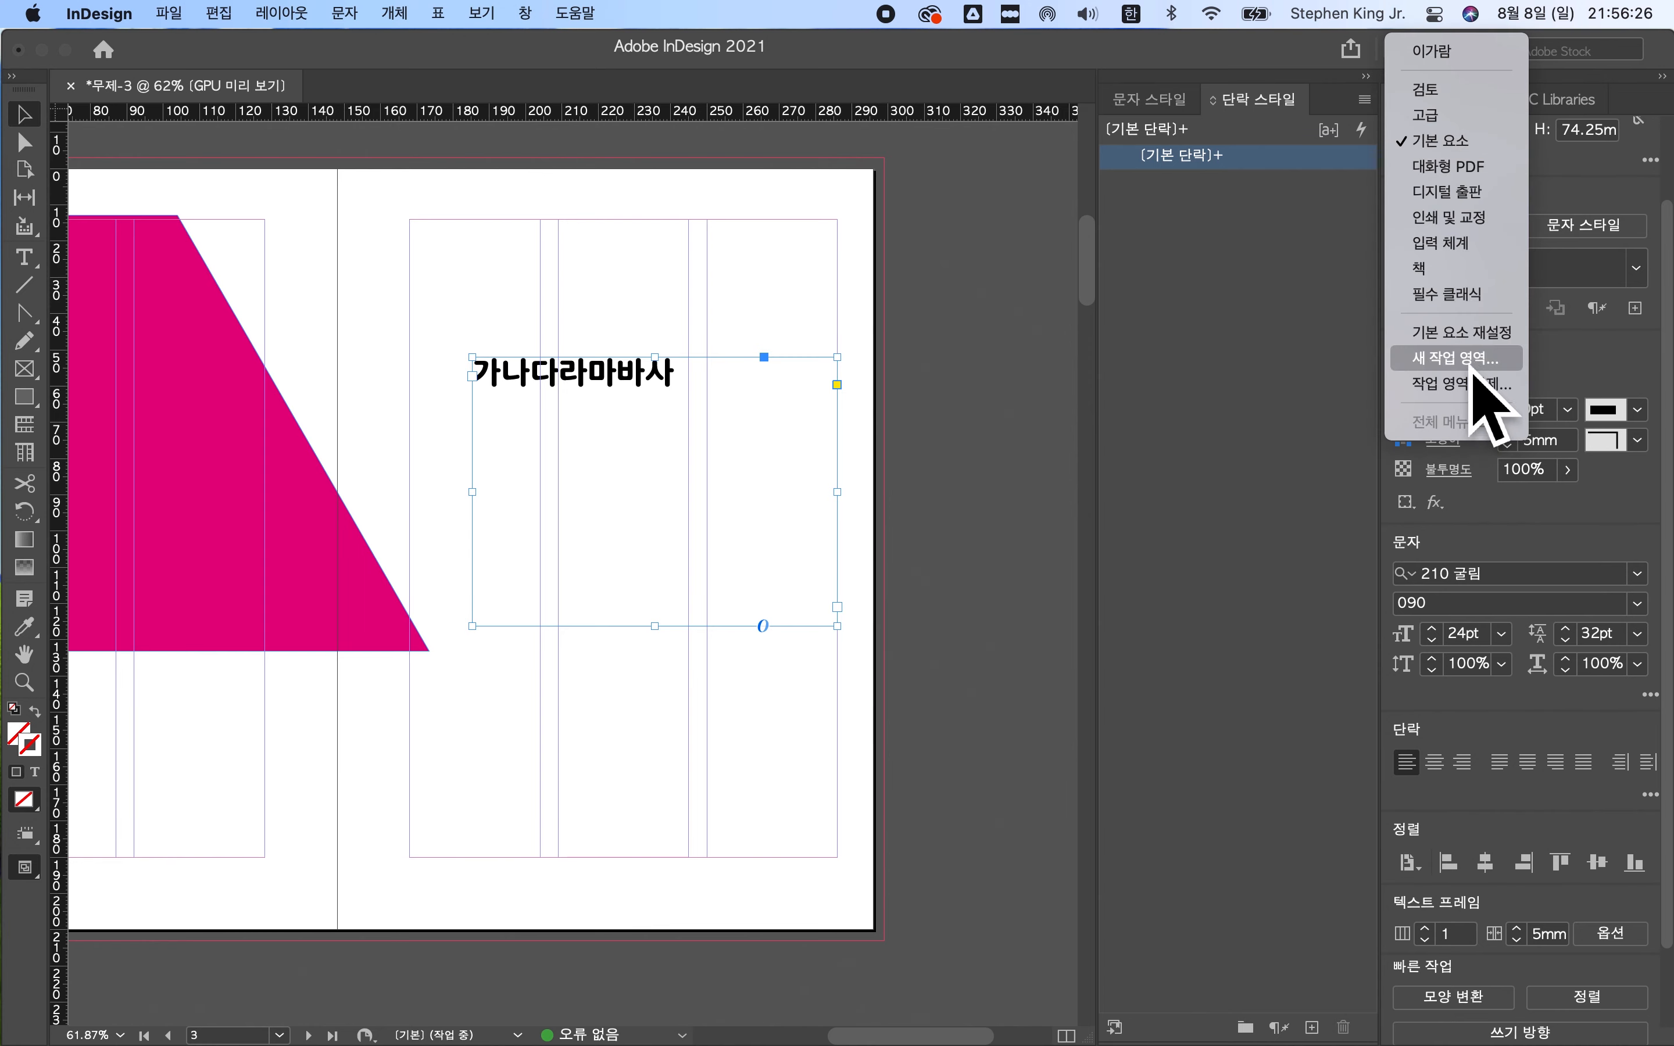
pyautogui.click(1460, 332)
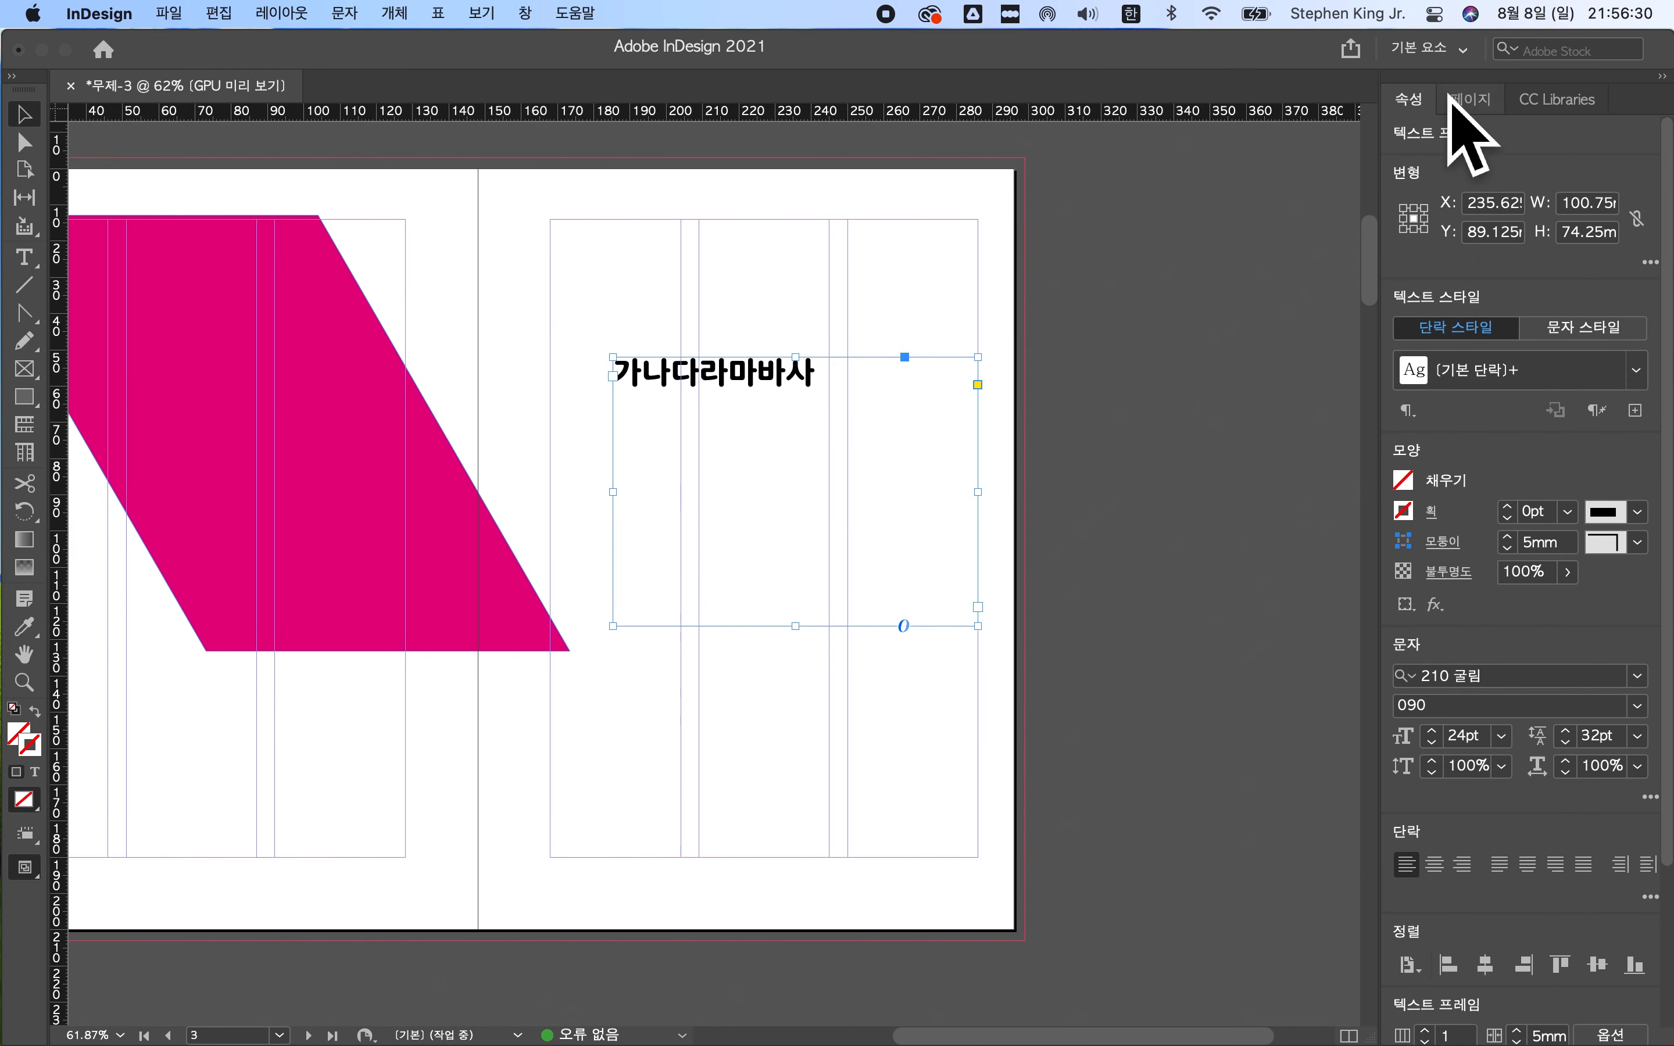
# - Save the current panel layout as a new workspace, entering the owner's name followed by "작업용"
pyautogui.click(1450, 48)
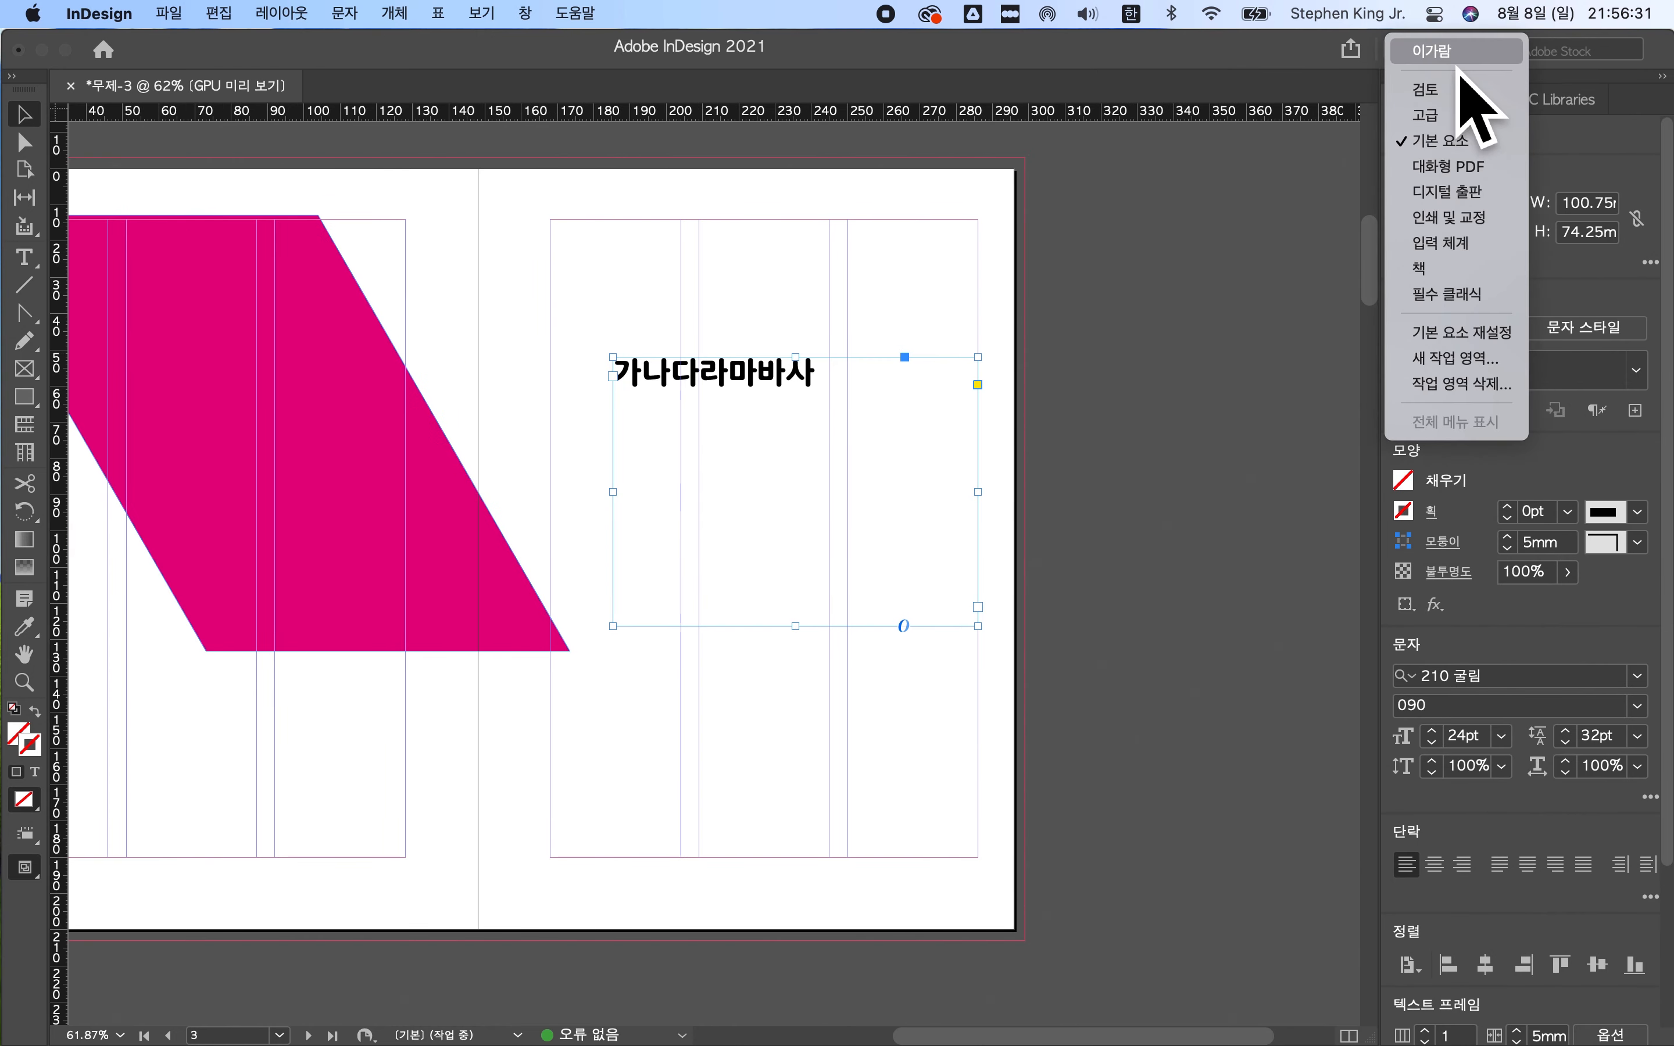
pyautogui.click(1496, 377)
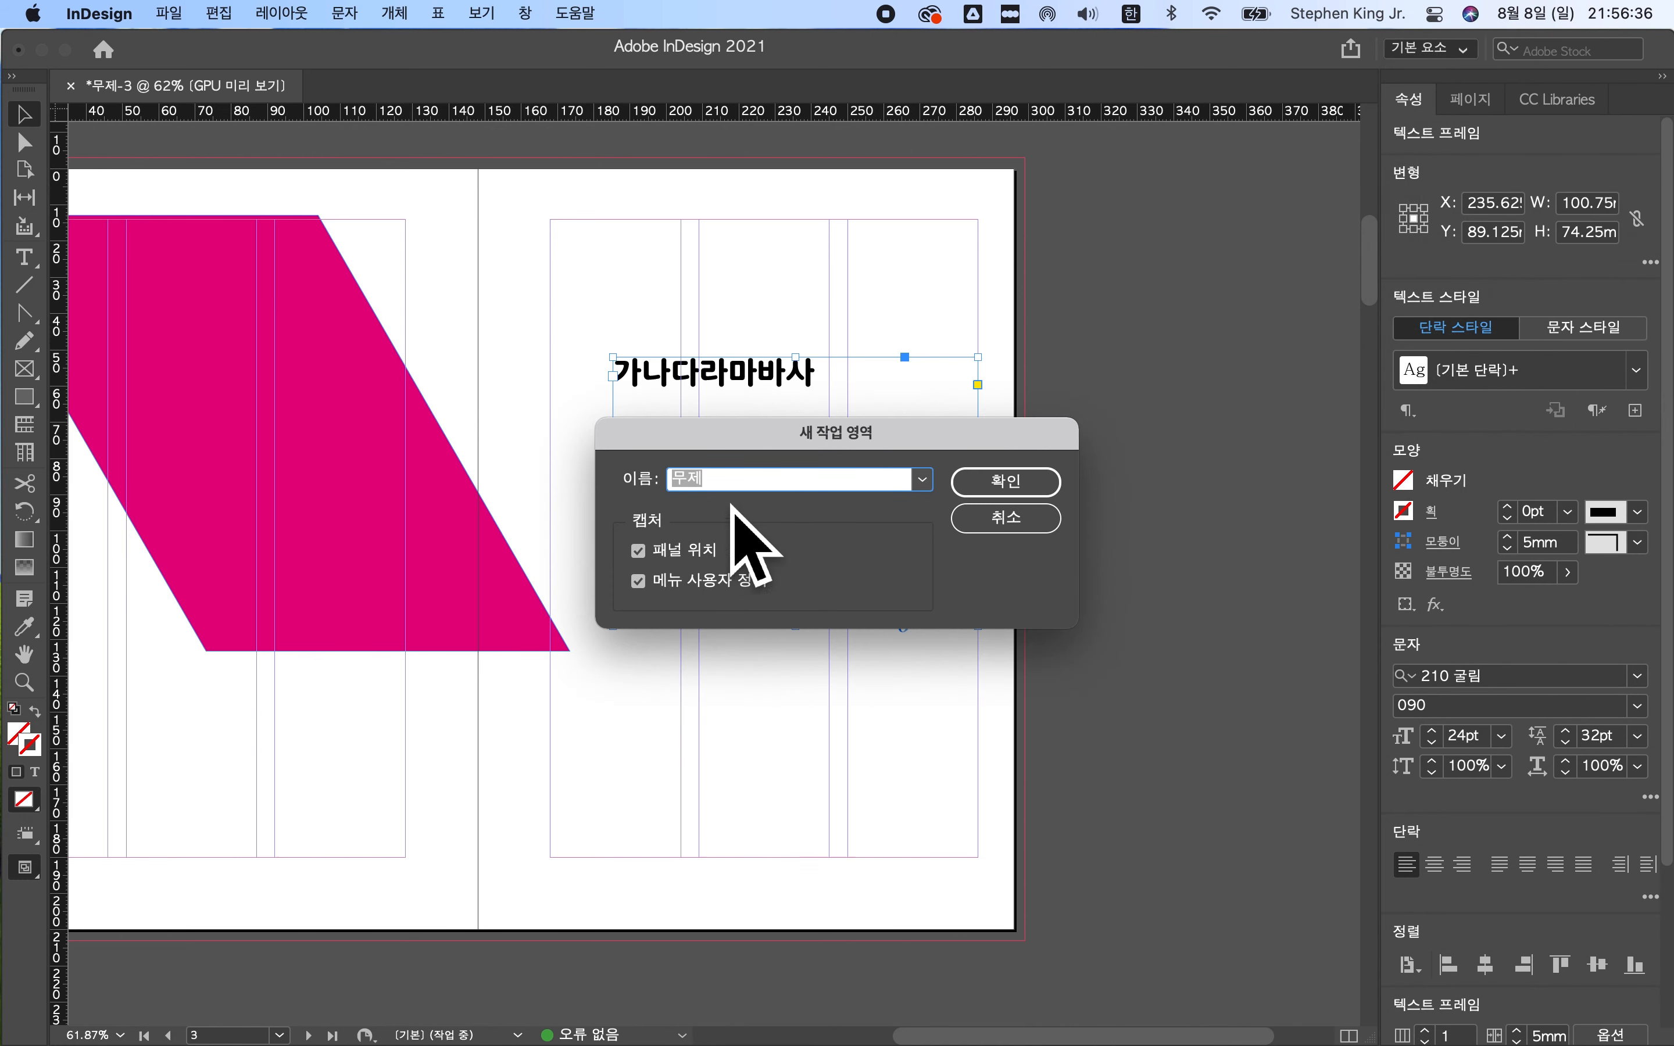
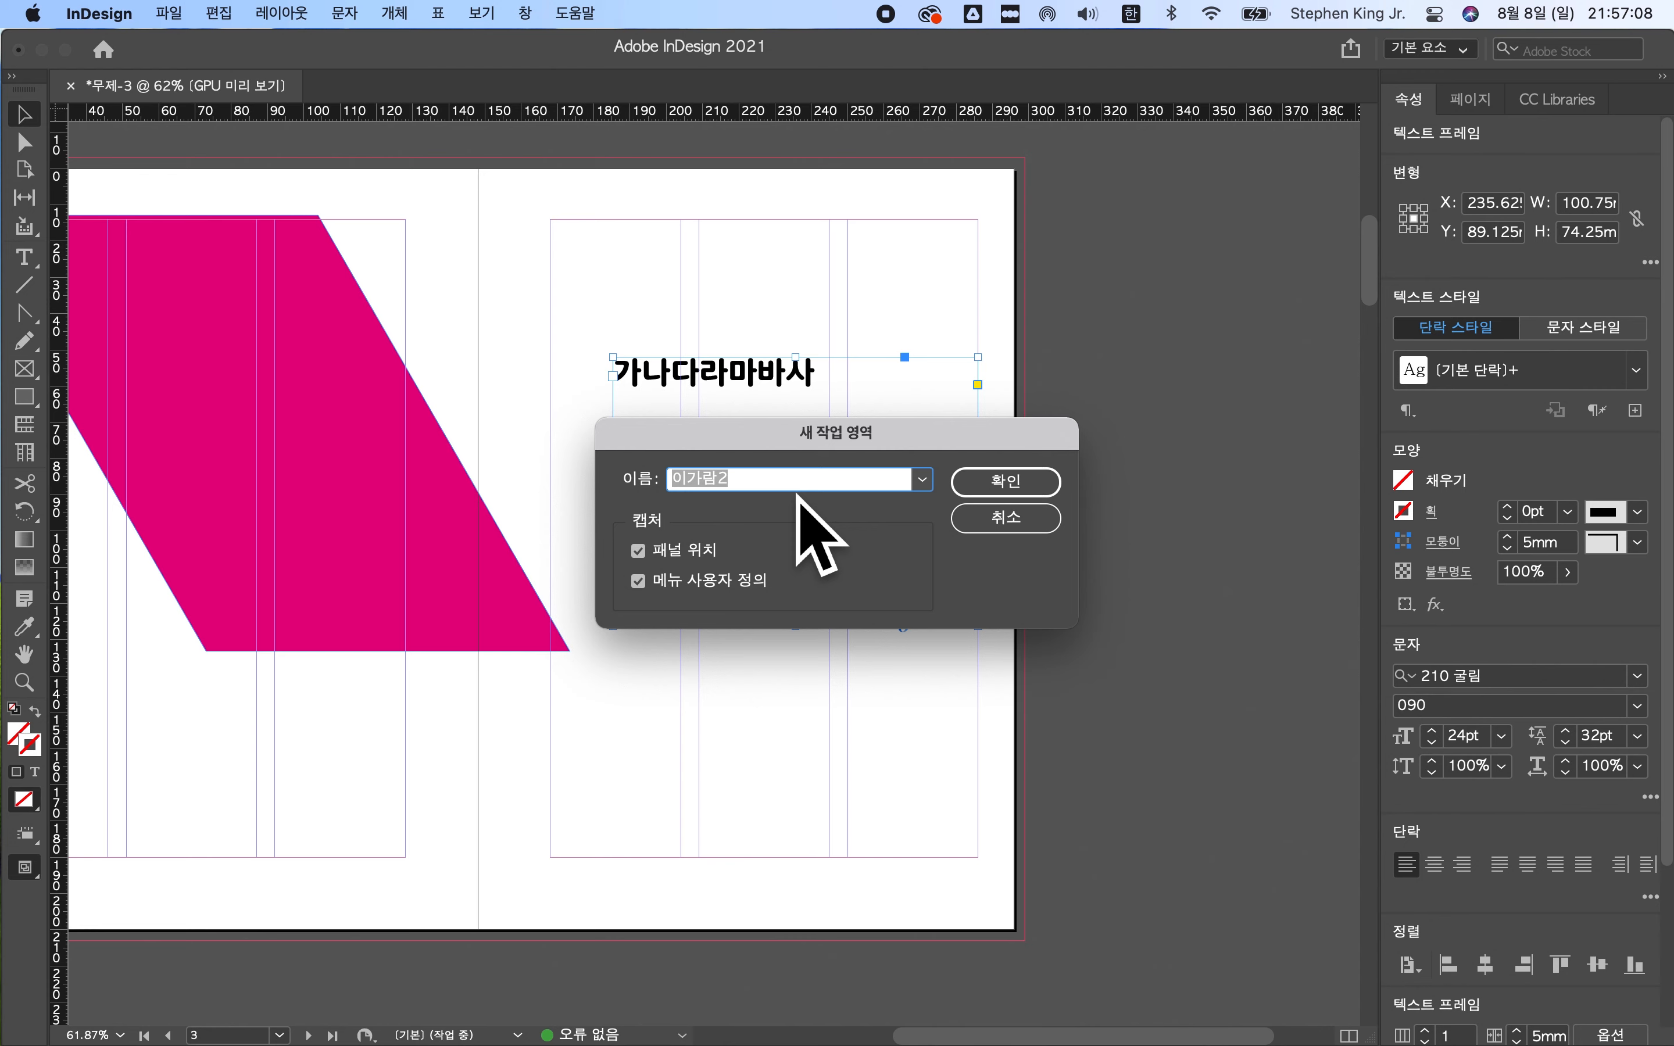
pyautogui.write('이')
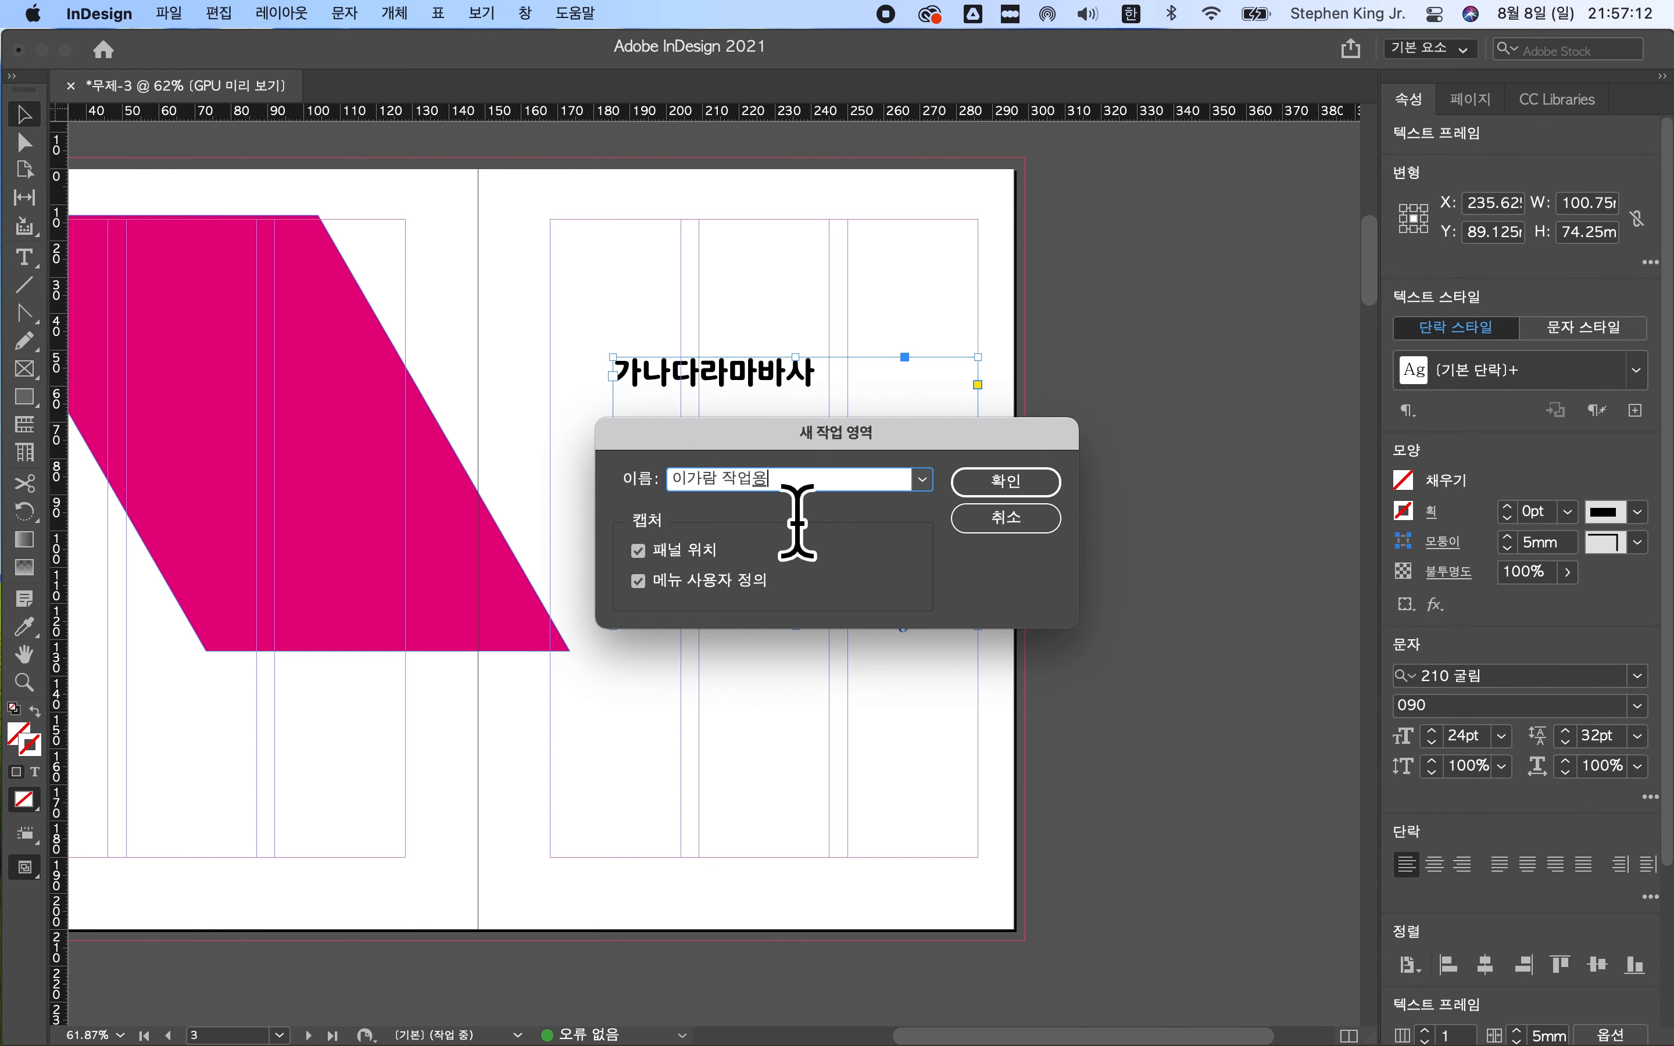
pyautogui.click(1004, 480)
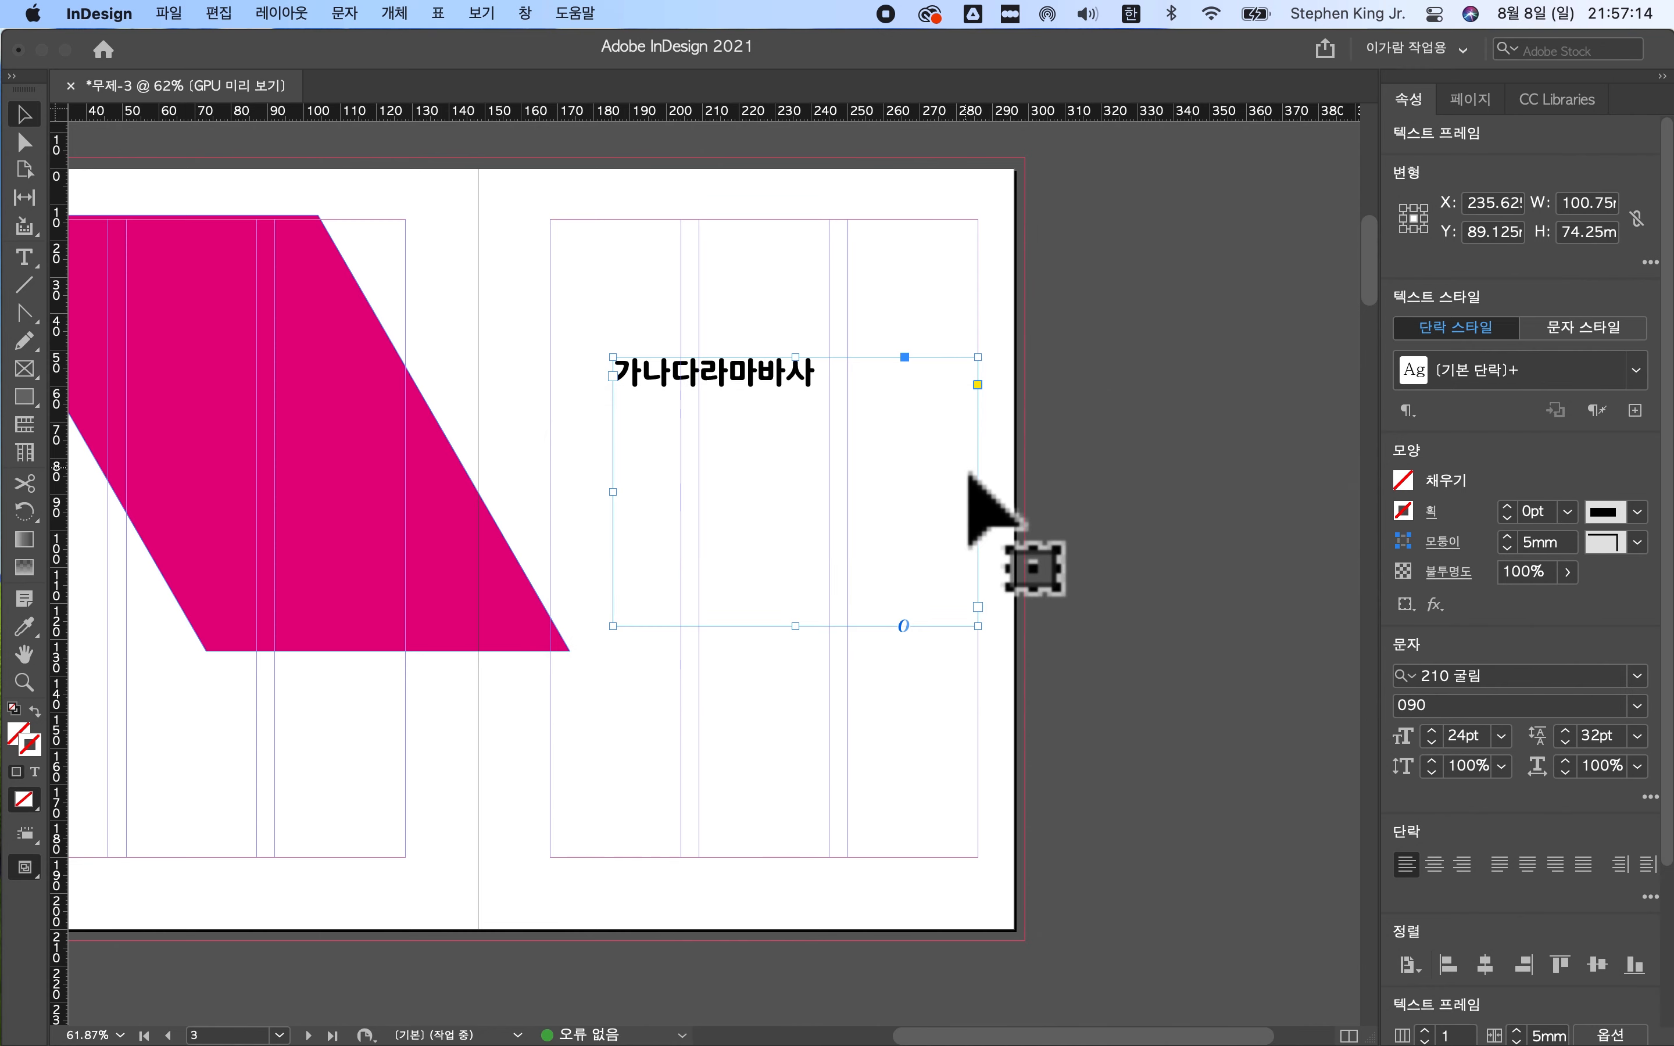
# - Switch to the existing workspace bearing only the owner's name and return to the new 작업용 workspace
pyautogui.click(1452, 48)
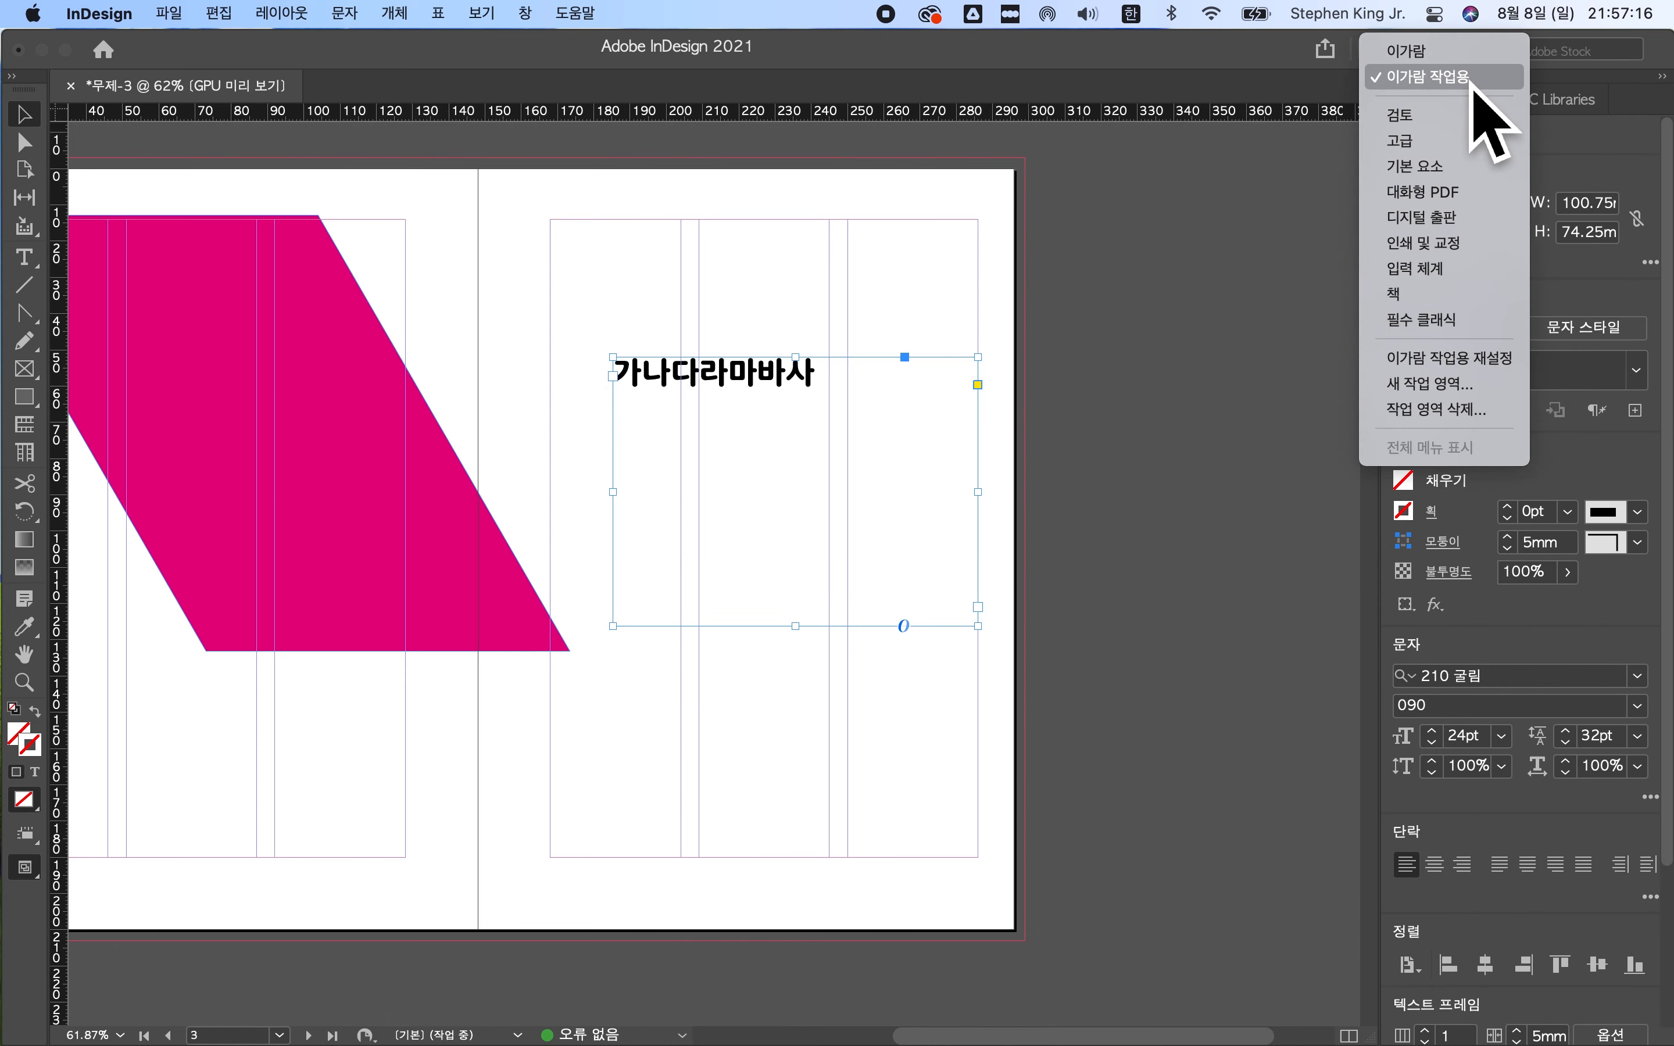
pyautogui.click(1488, 55)
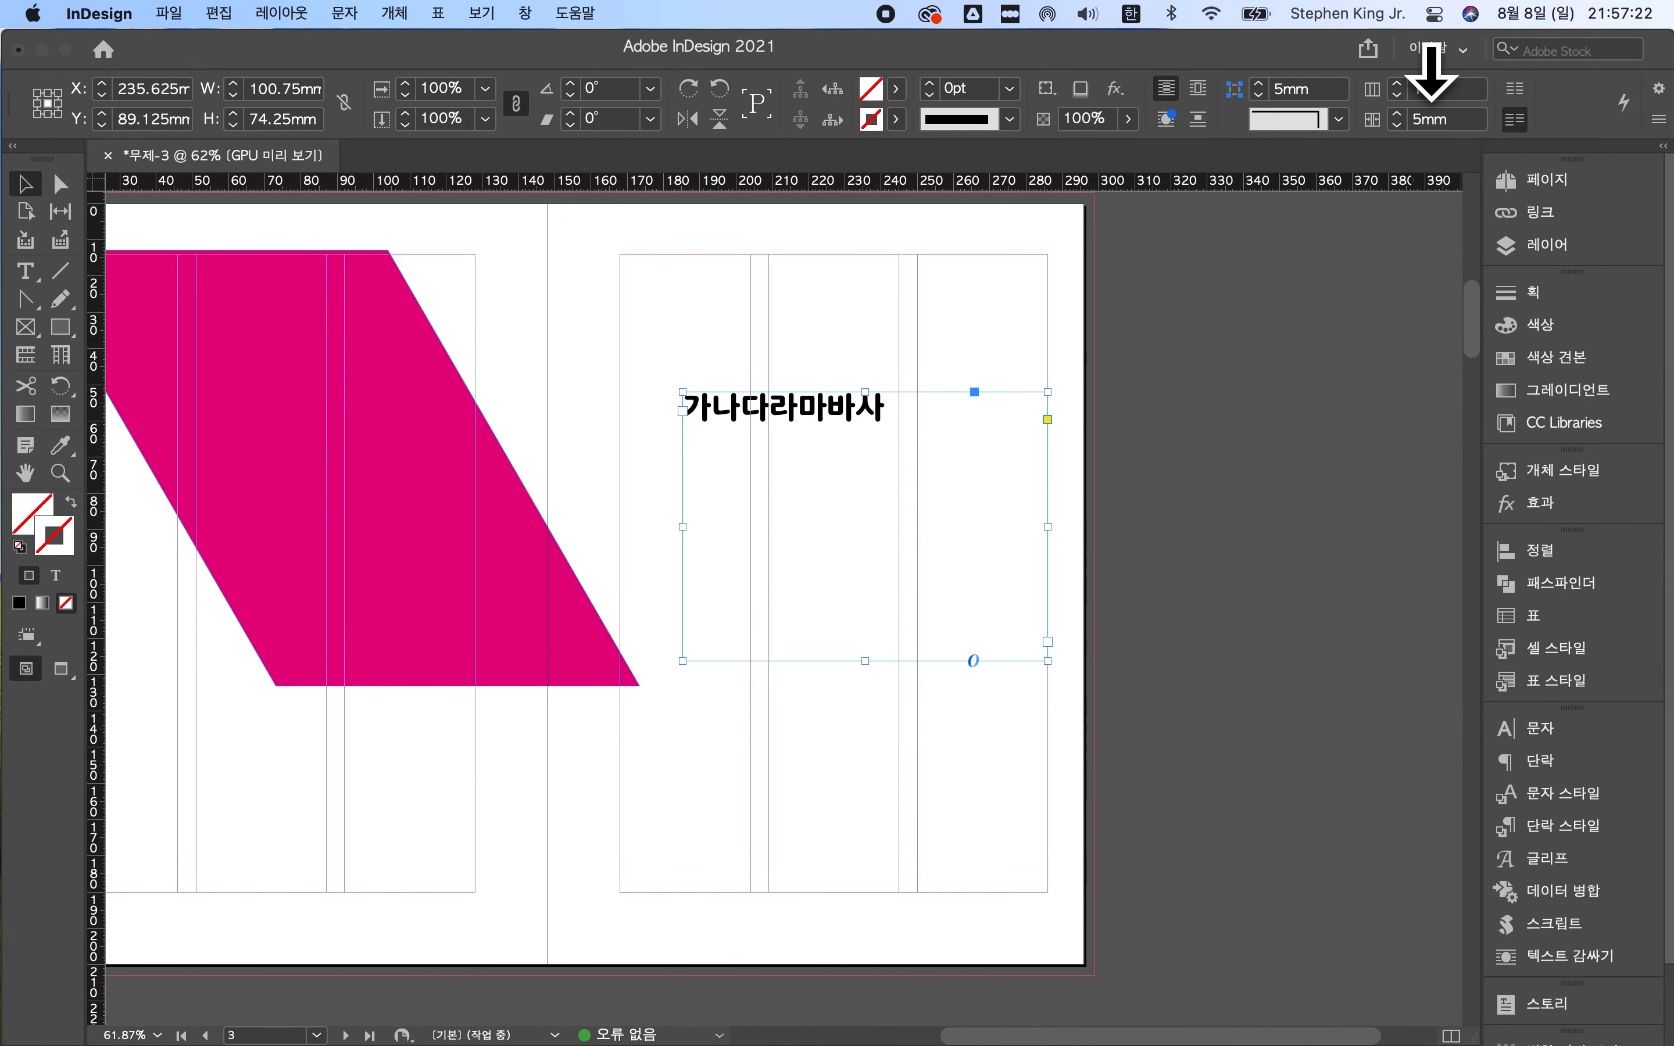
pyautogui.click(1456, 50)
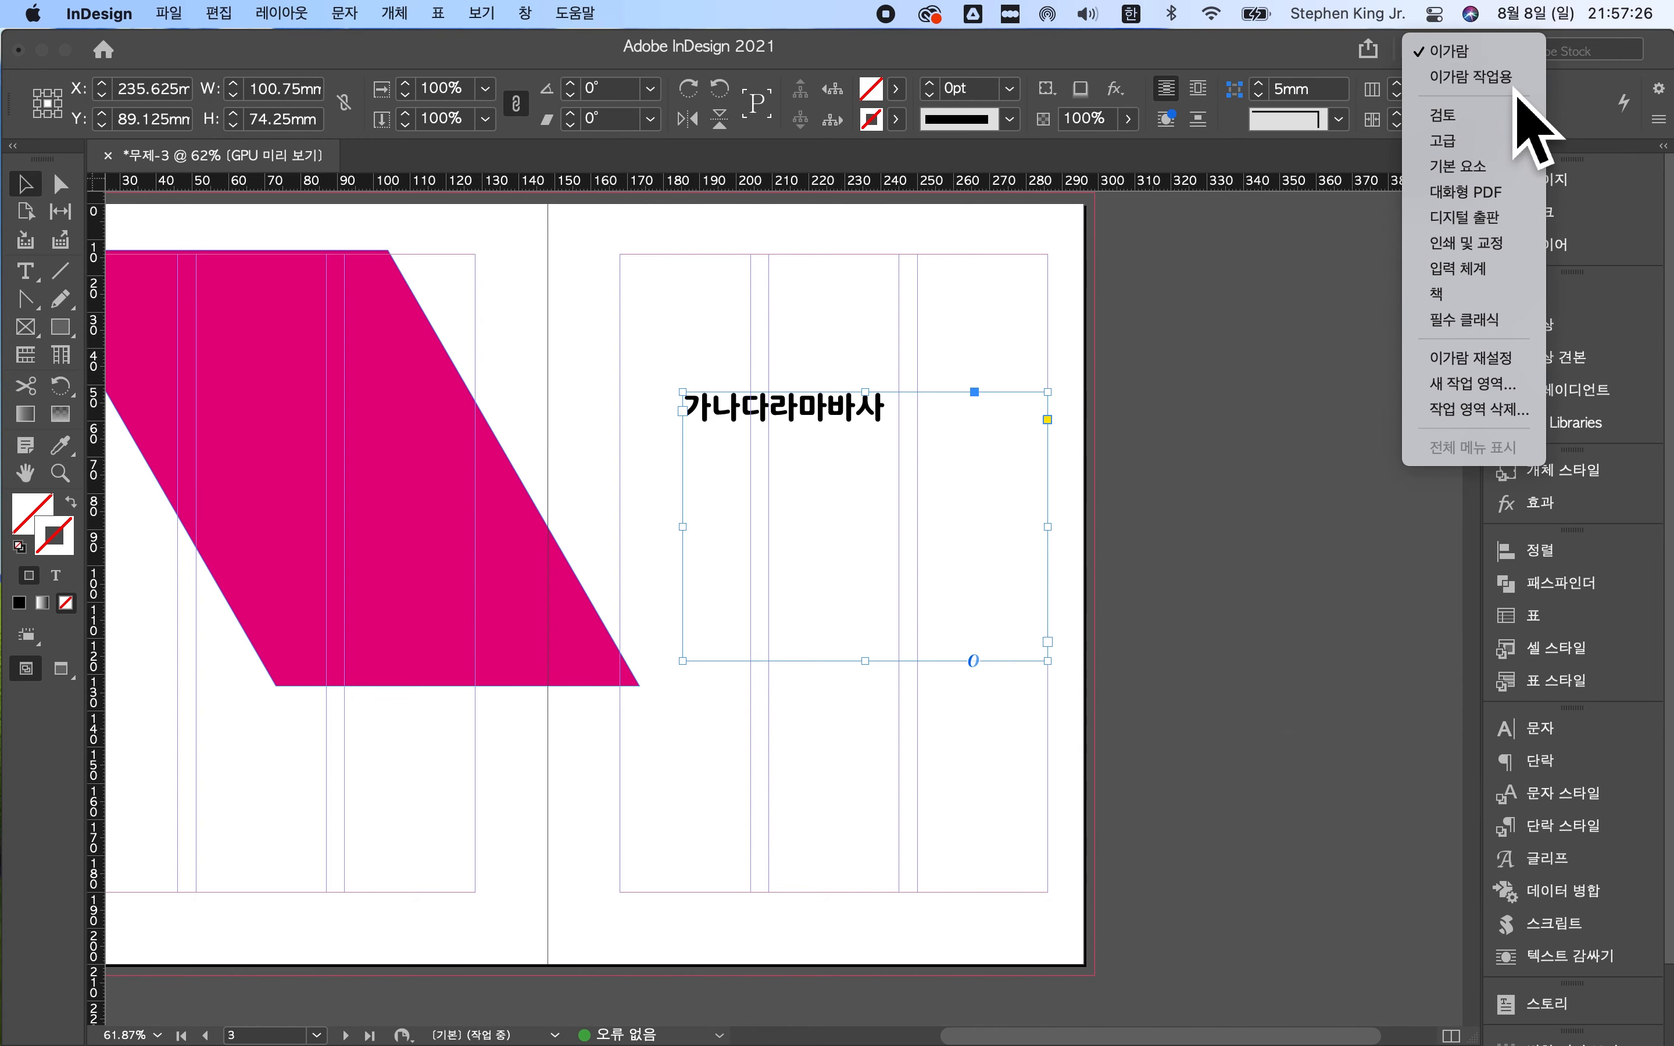
pyautogui.click(1516, 88)
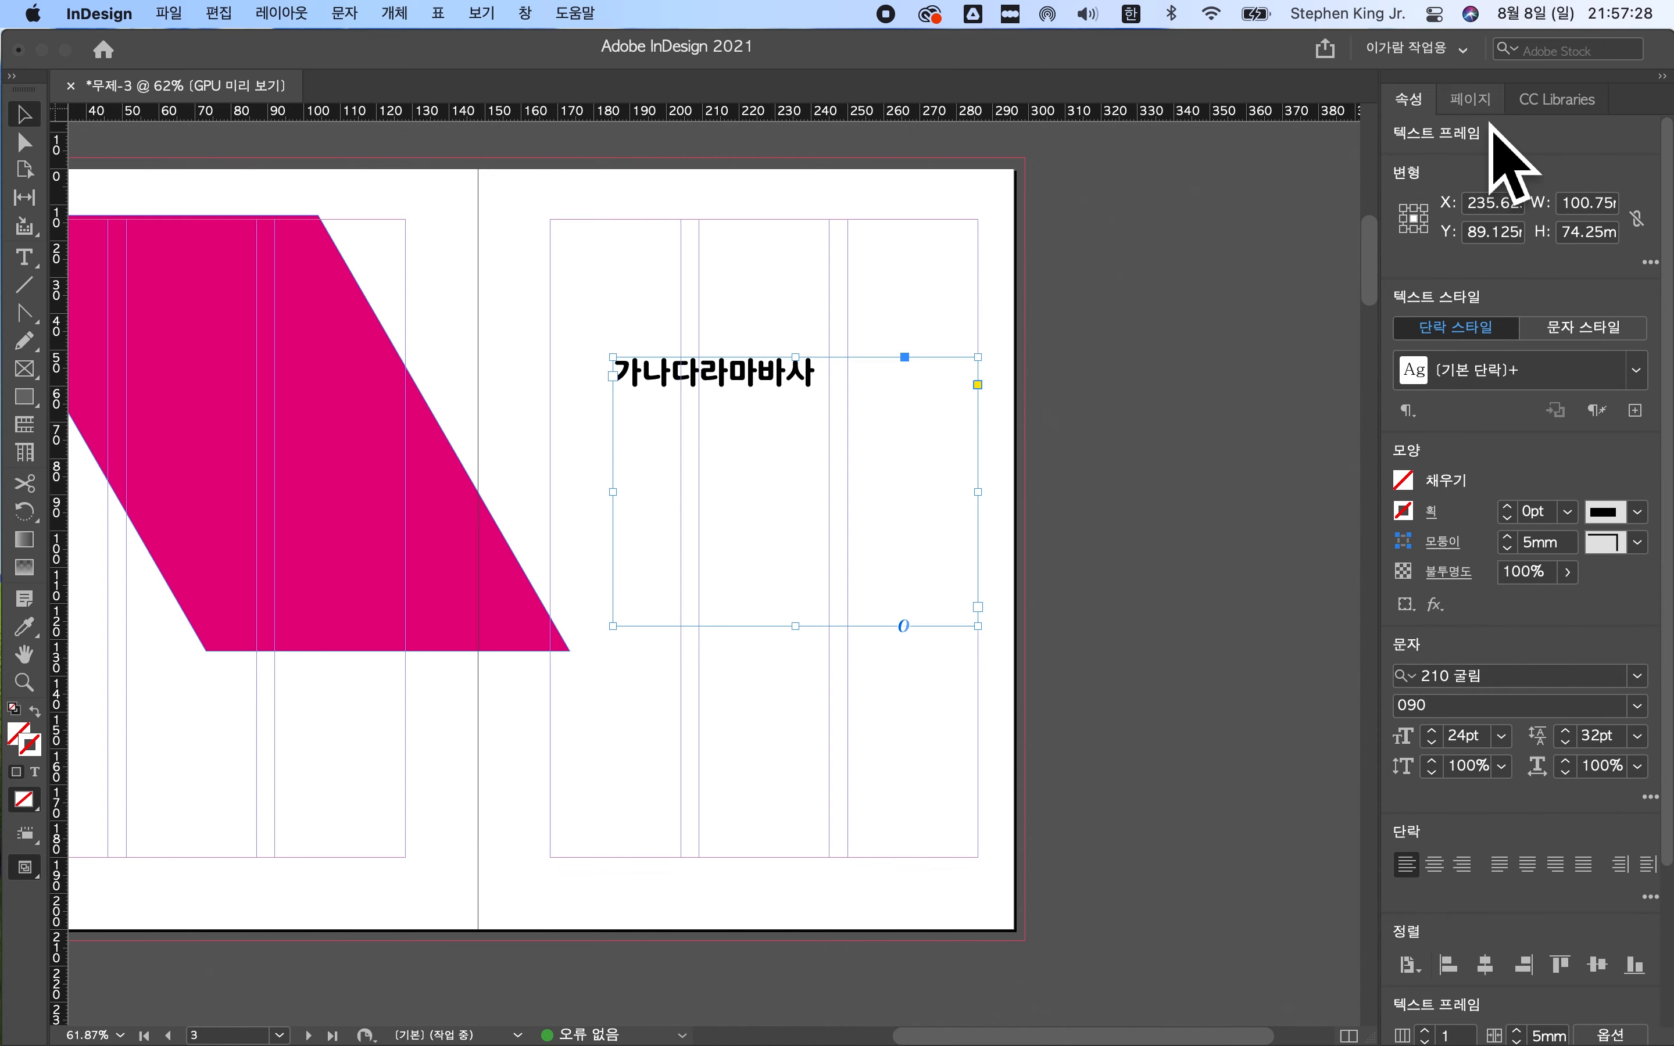
# - Look through the Pages, CC Libraries and Properties panels and the workspace list, staying in the 작업용 workspace
pyautogui.click(1472, 100)
pyautogui.click(1565, 101)
pyautogui.click(1477, 101)
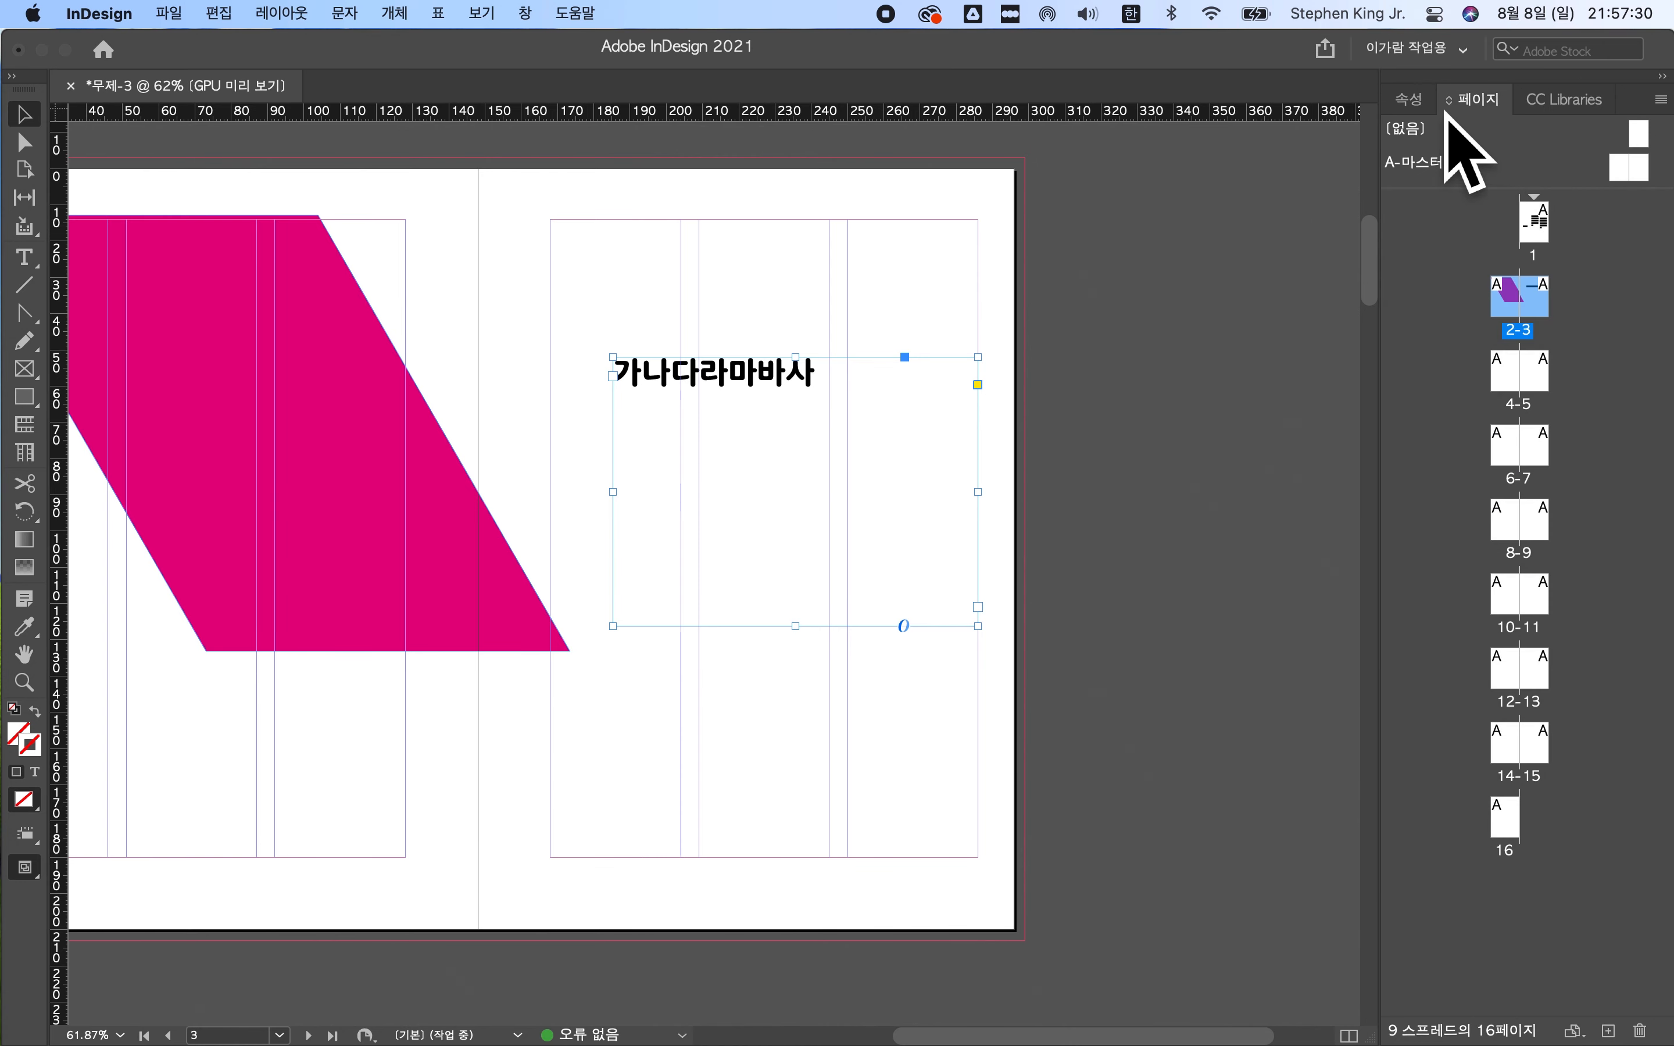
pyautogui.click(1411, 99)
pyautogui.click(1419, 50)
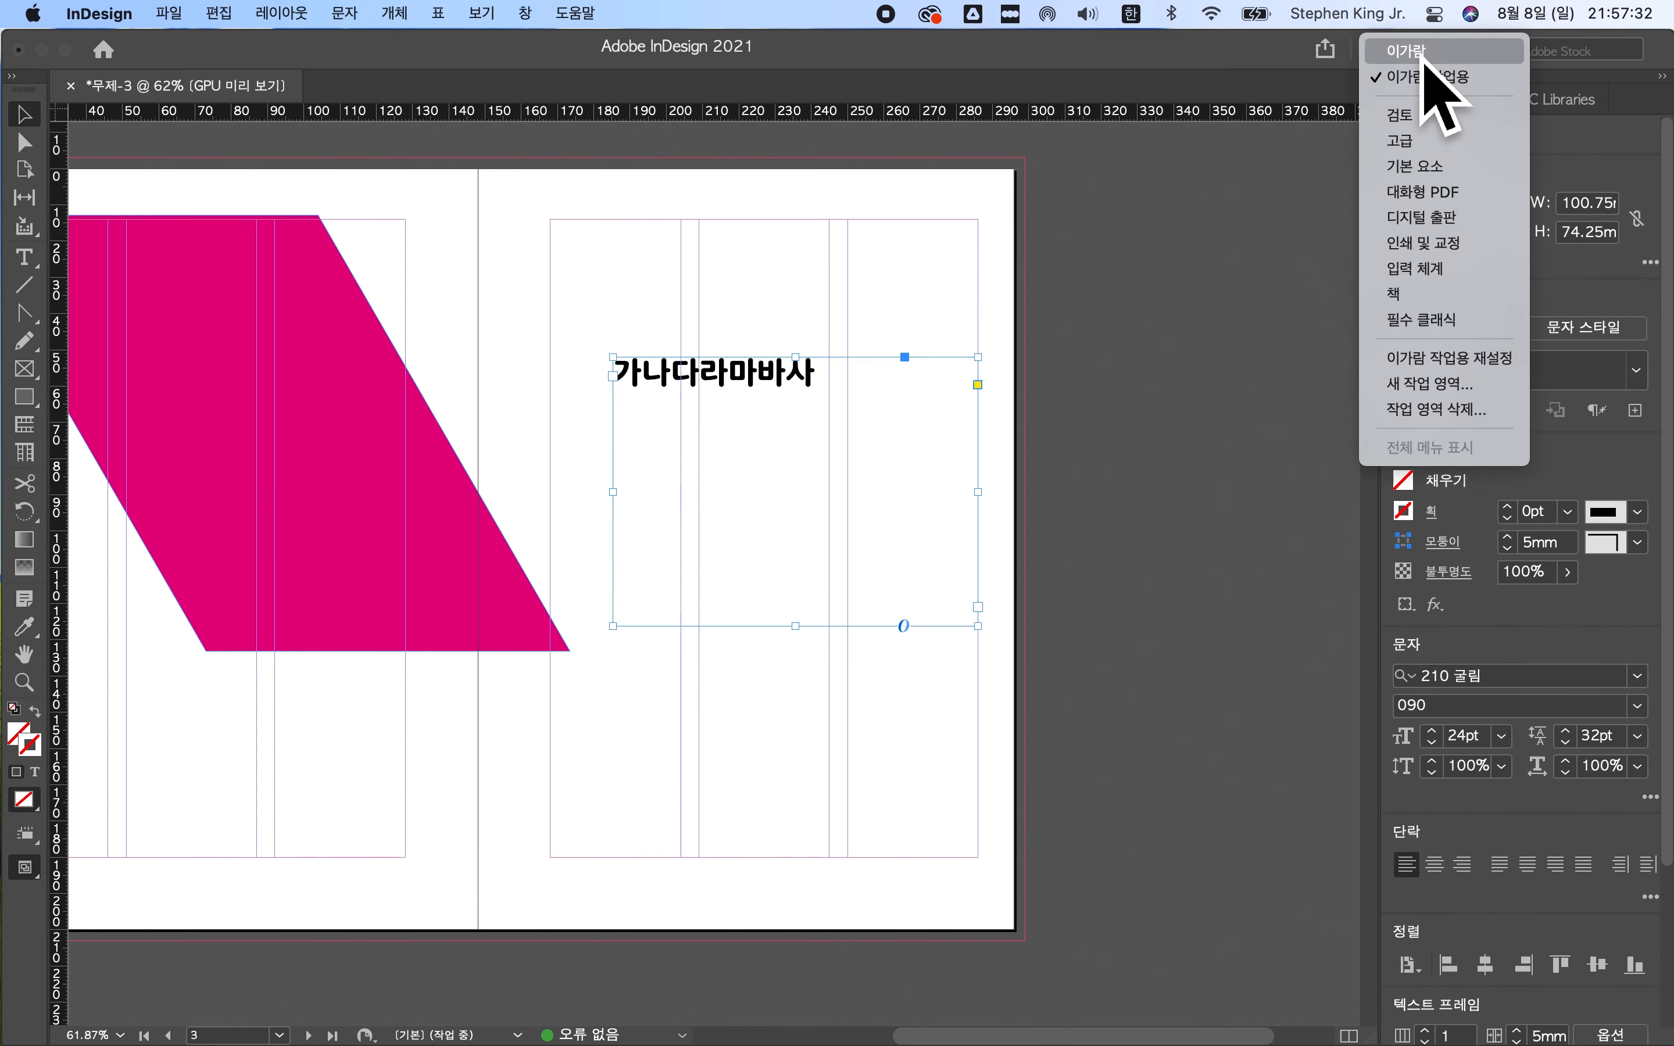
pyautogui.click(1434, 79)
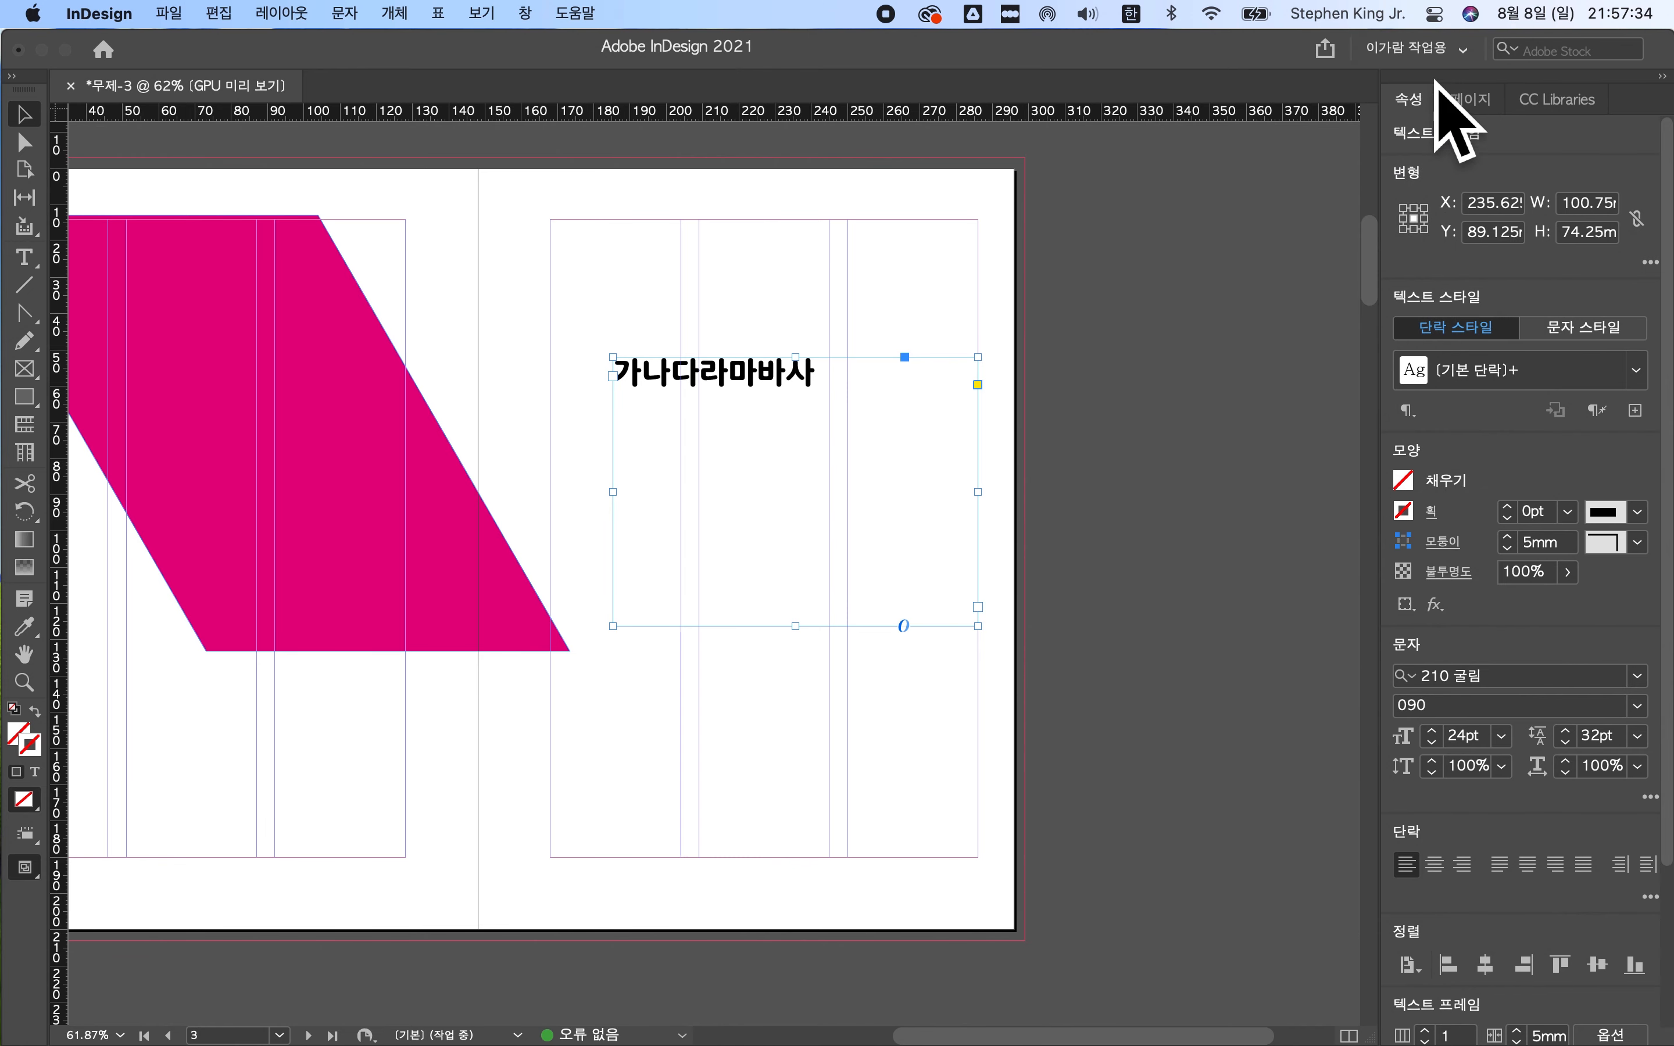
pyautogui.click(1432, 50)
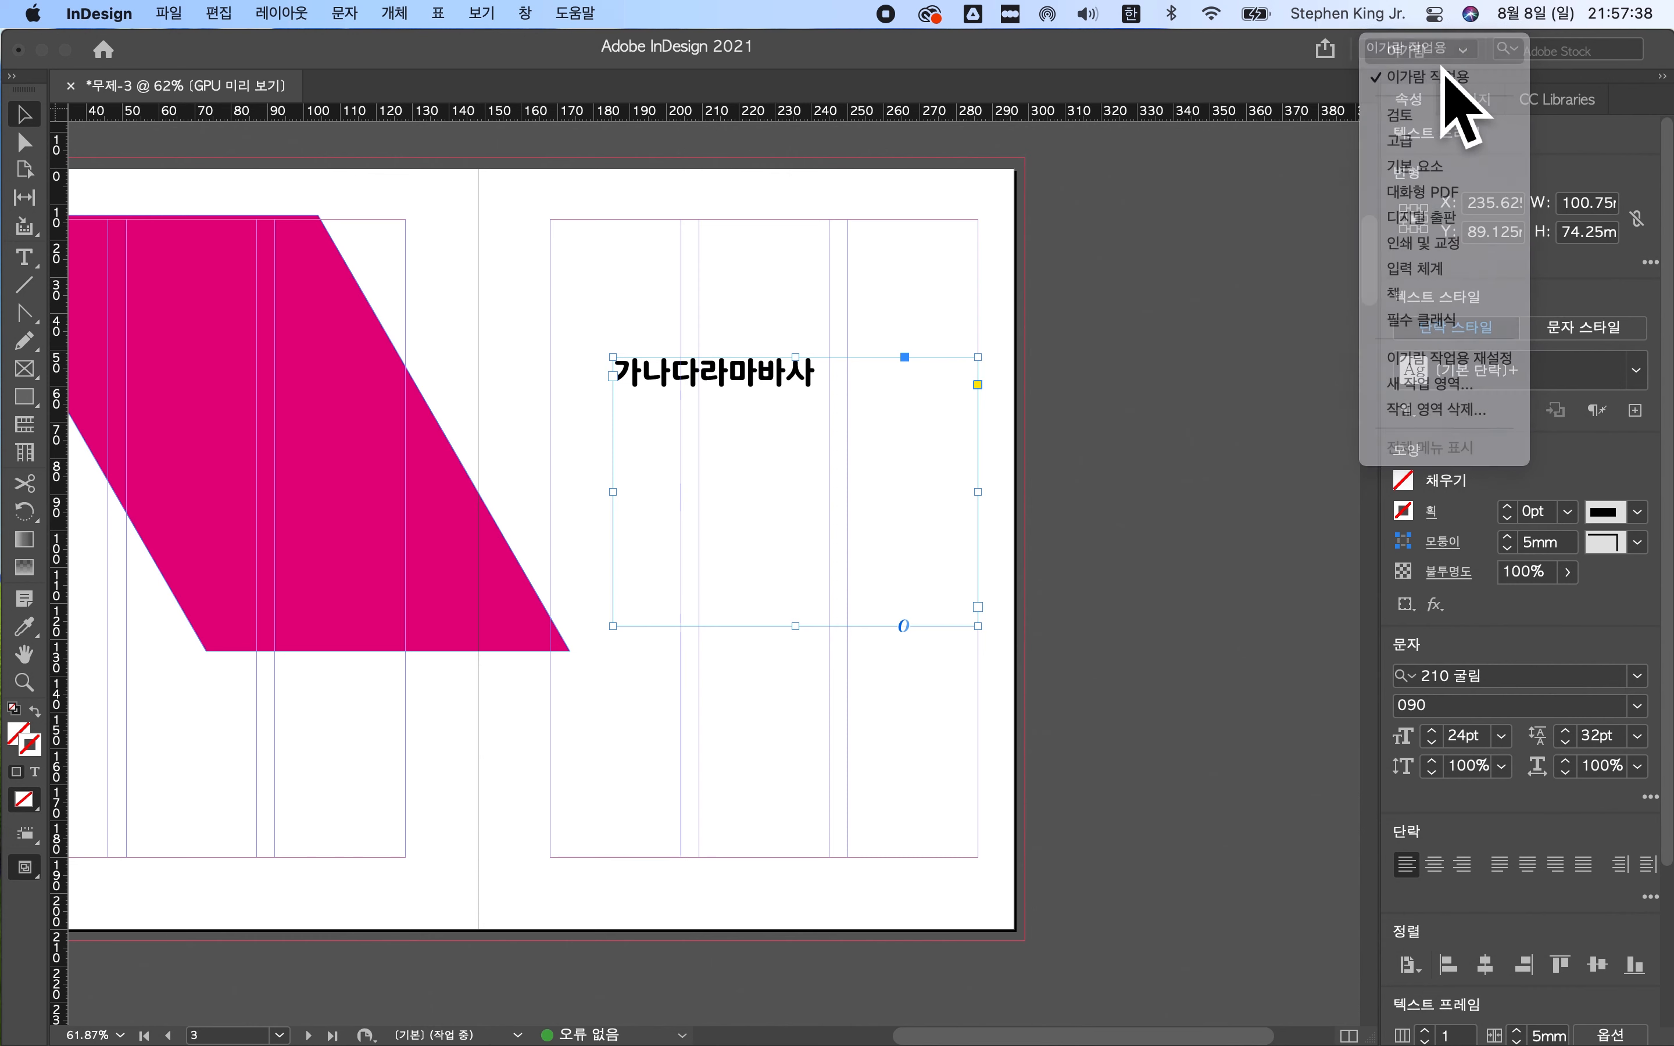
# - Switch to the workspace bearing only the owner's name, place the 색상 panel above 획, and merge their group with the 정렬 panel group
pyautogui.click(1443, 55)
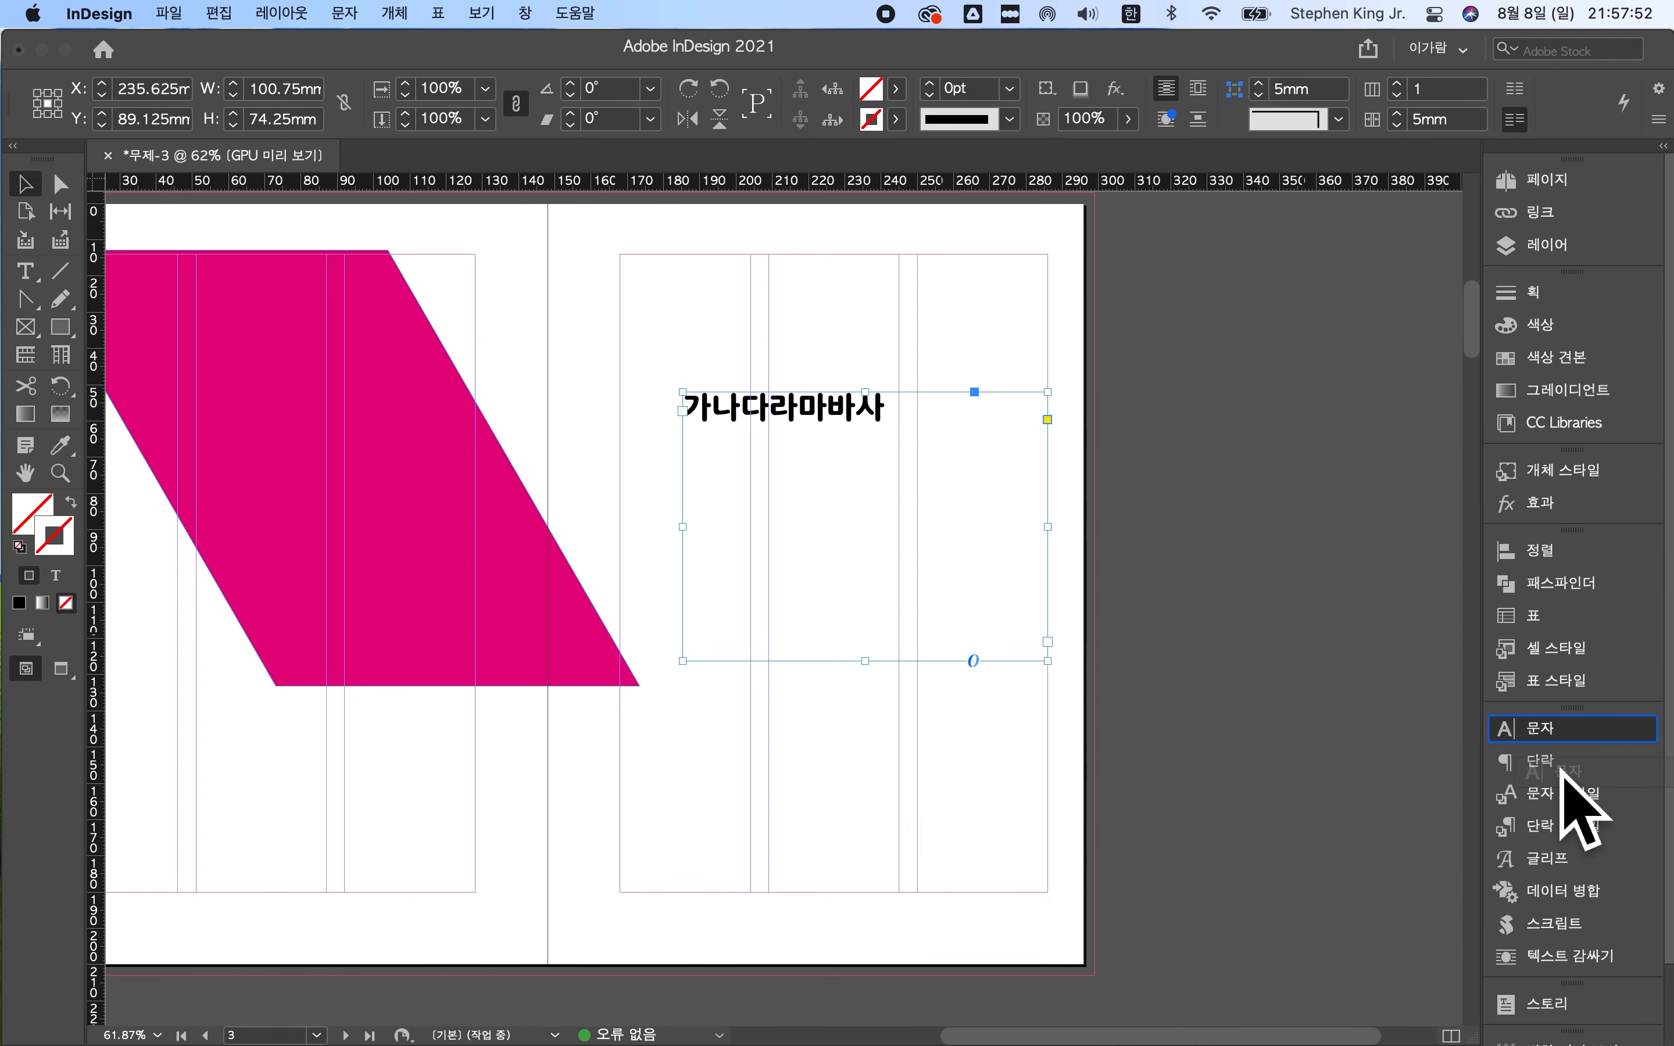
pyautogui.moveTo(1574, 322); pyautogui.dragTo(1571, 304)
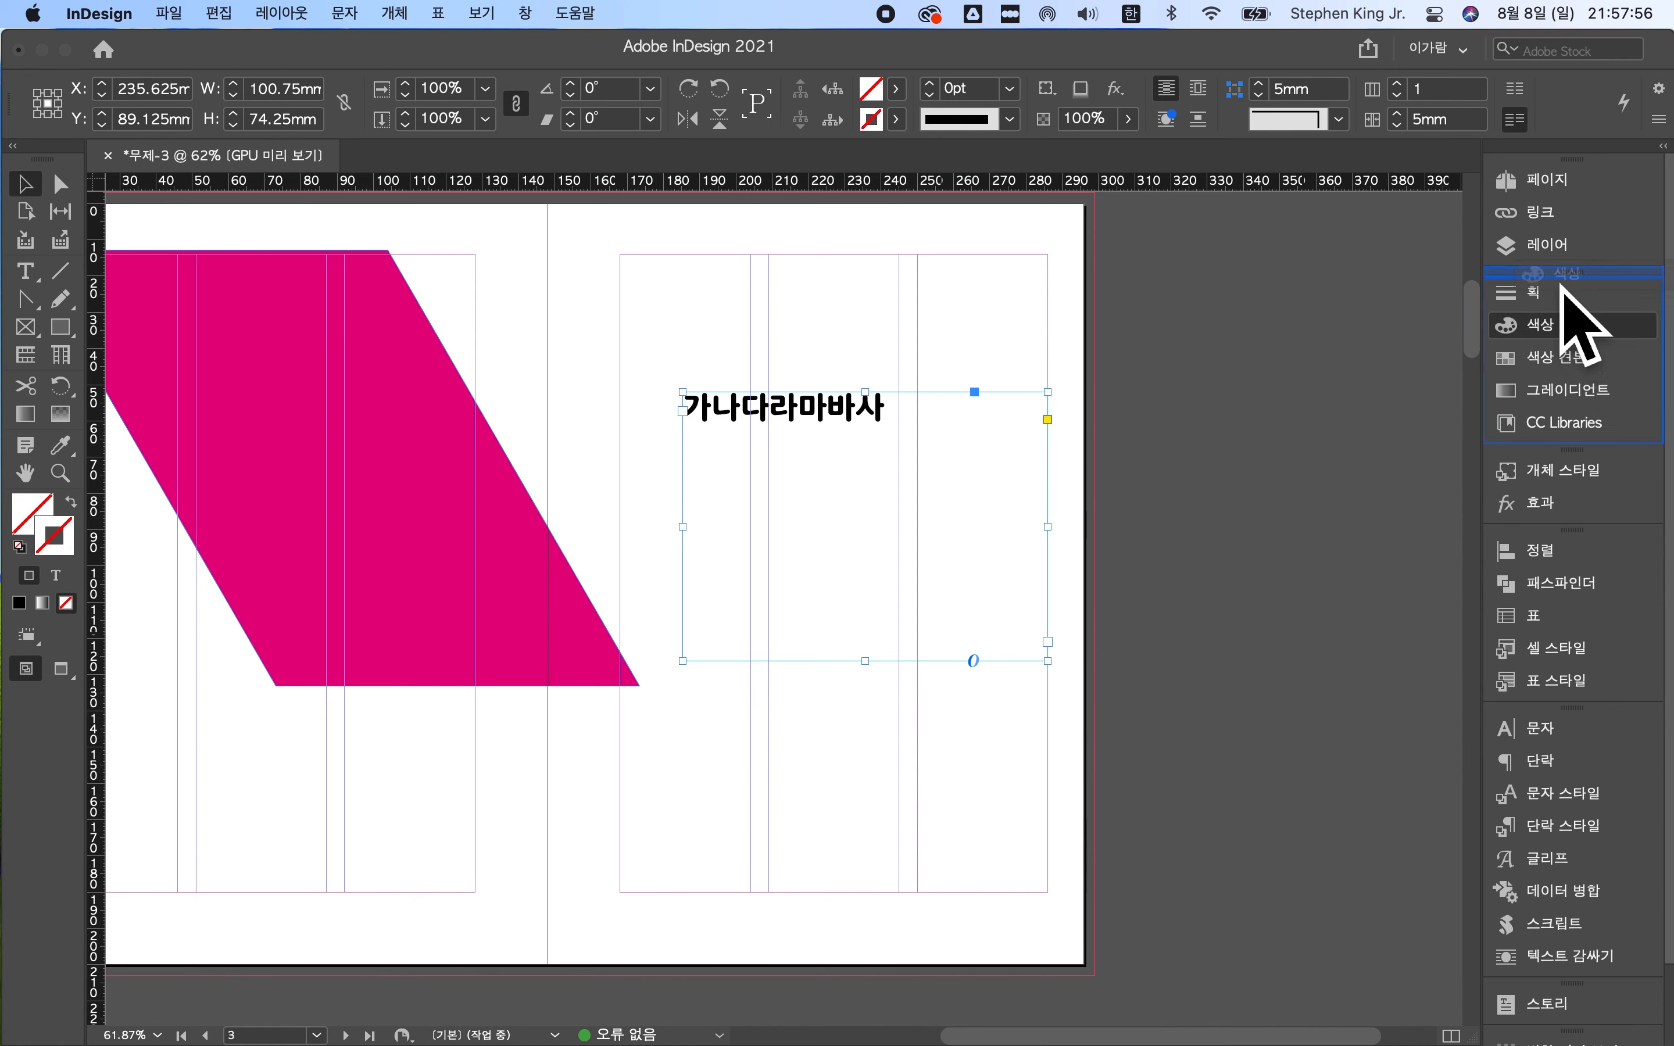
pyautogui.moveTo(1561, 283); pyautogui.dragTo(1569, 553)
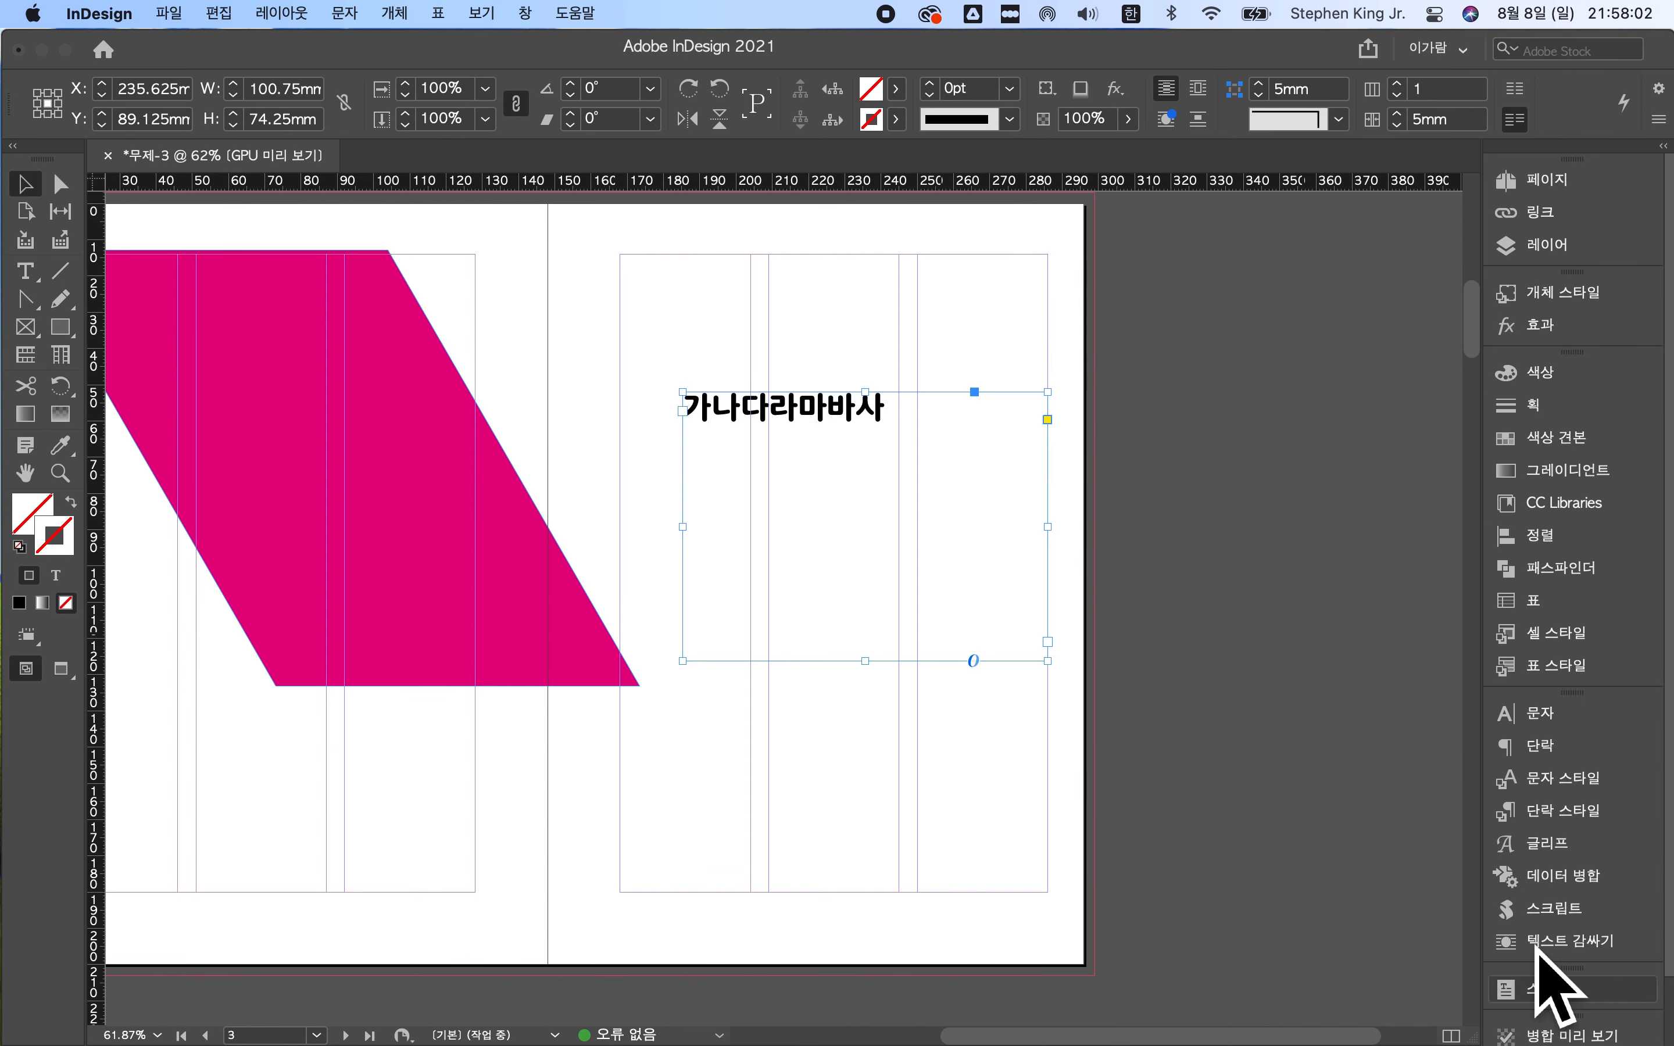
# - Switch to the 대화형 PDF workspace, view its 페이지 전환 and 레이어 panels, and return to the owner's 작업용 workspace
pyautogui.click(1438, 49)
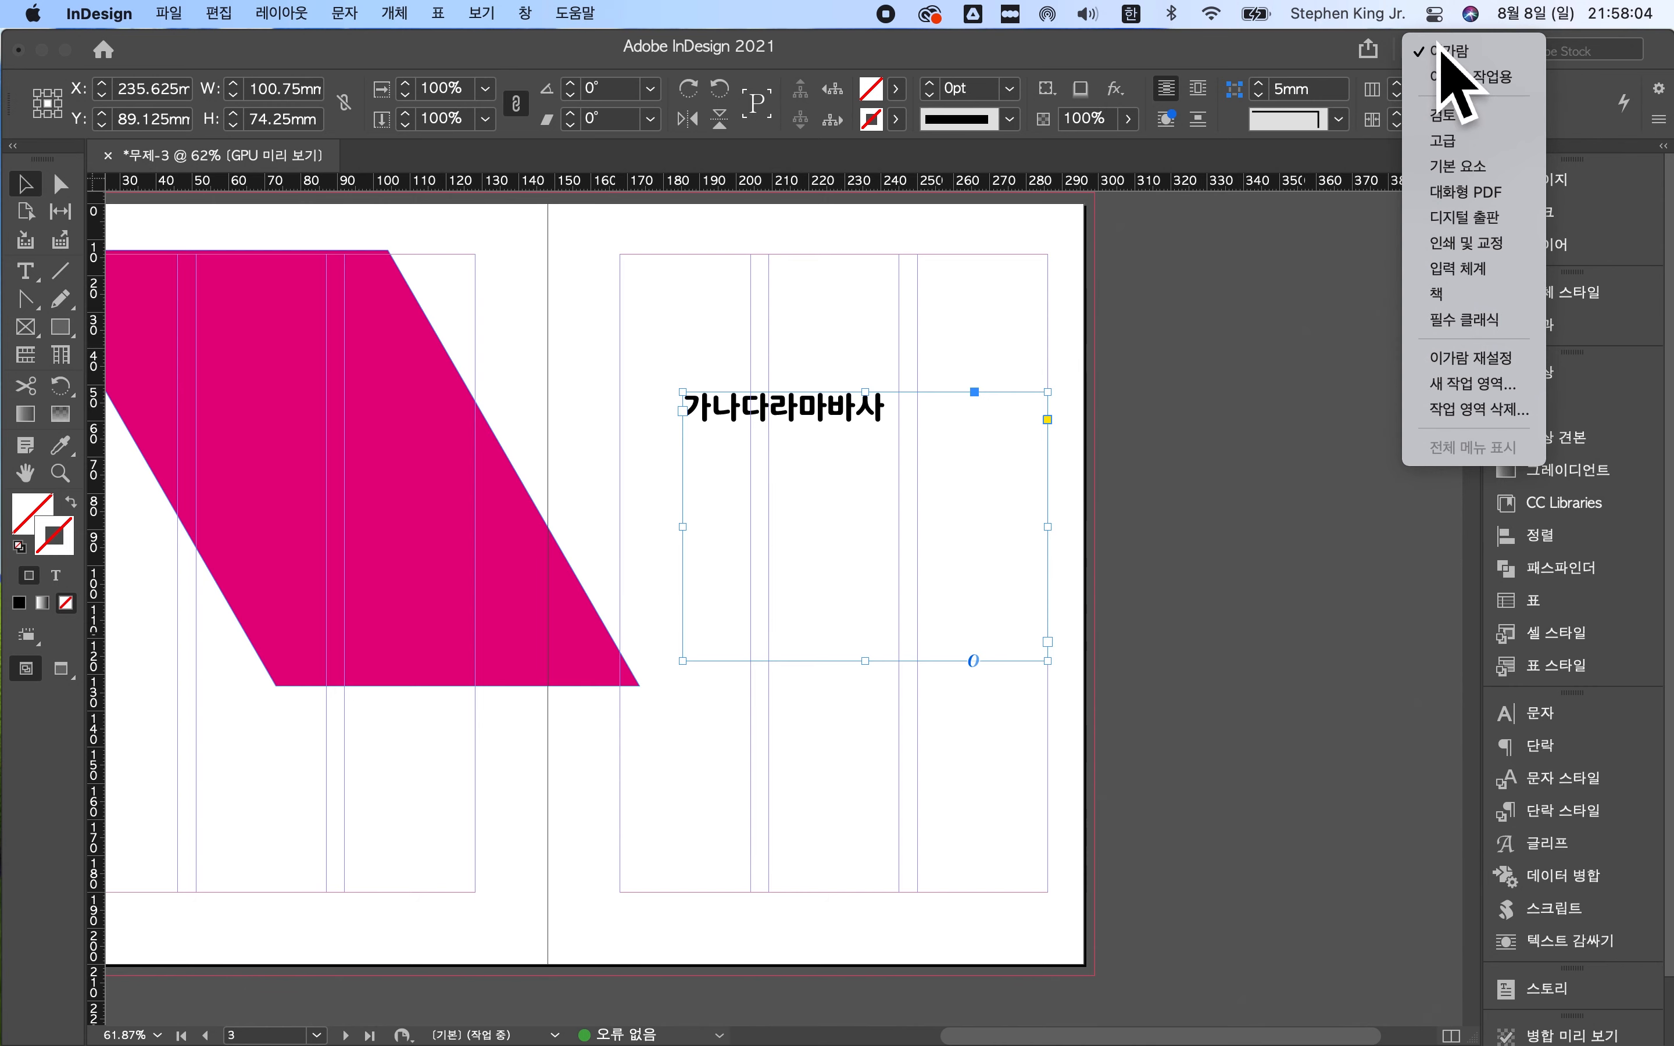
pyautogui.click(1508, 192)
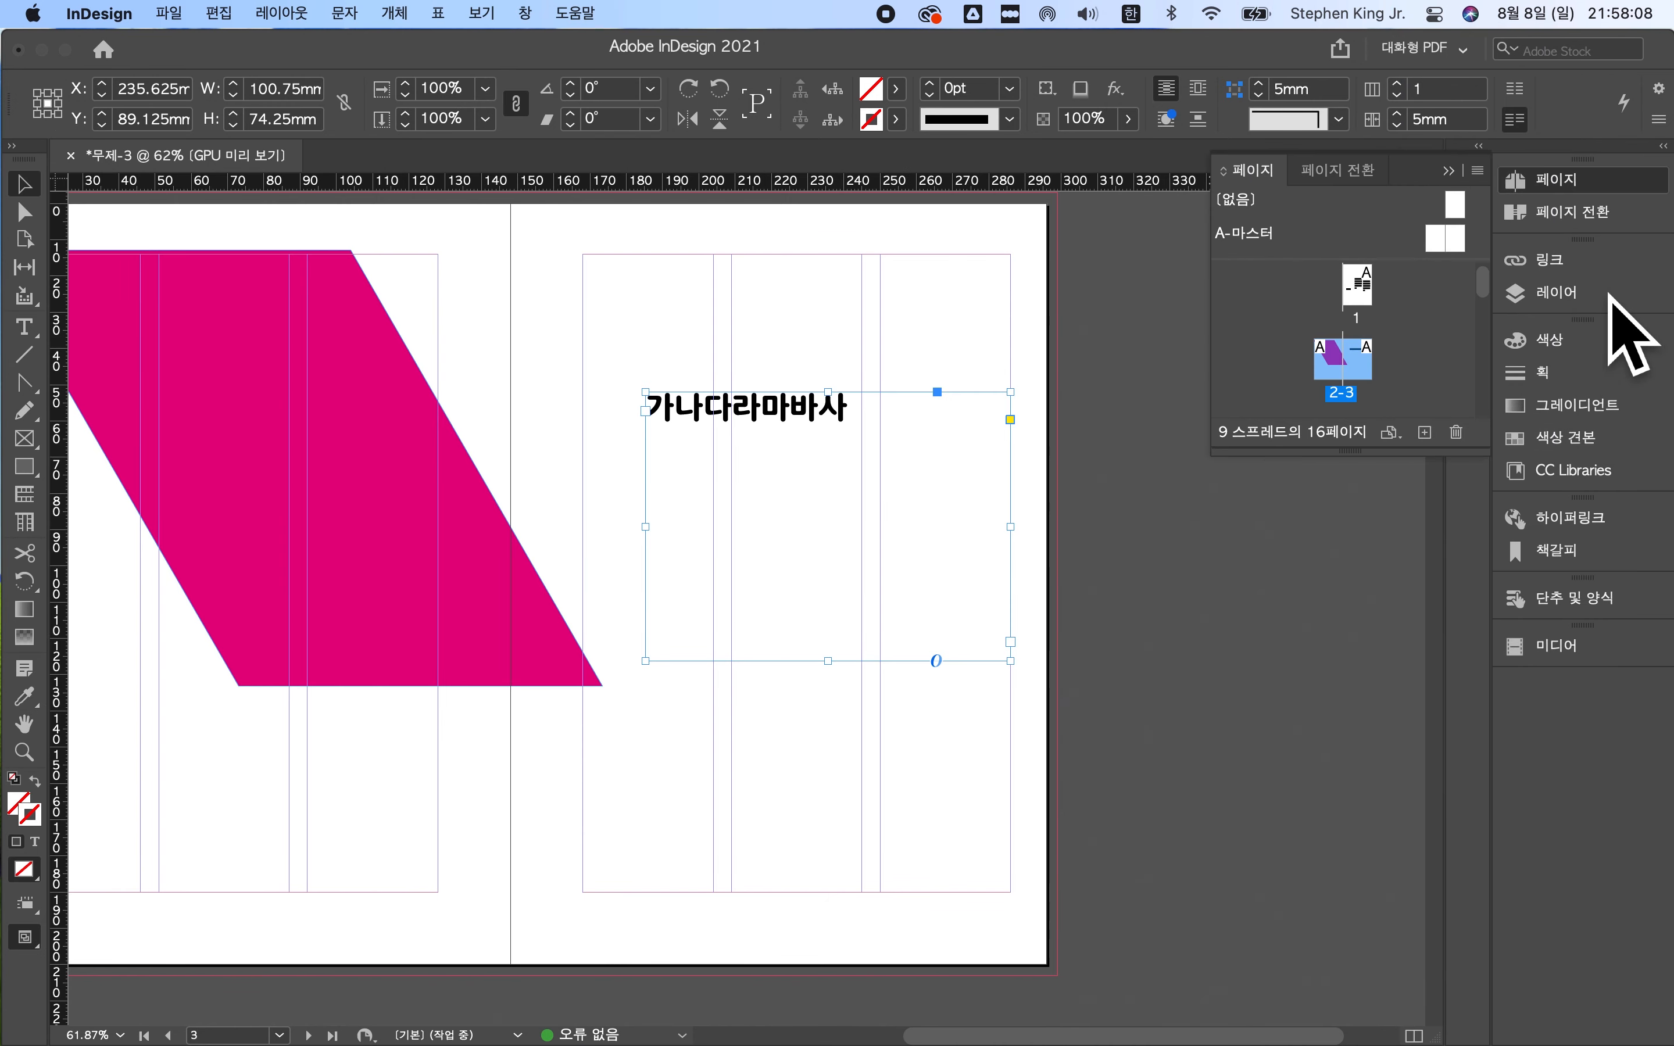
pyautogui.click(1575, 218)
pyautogui.click(1554, 294)
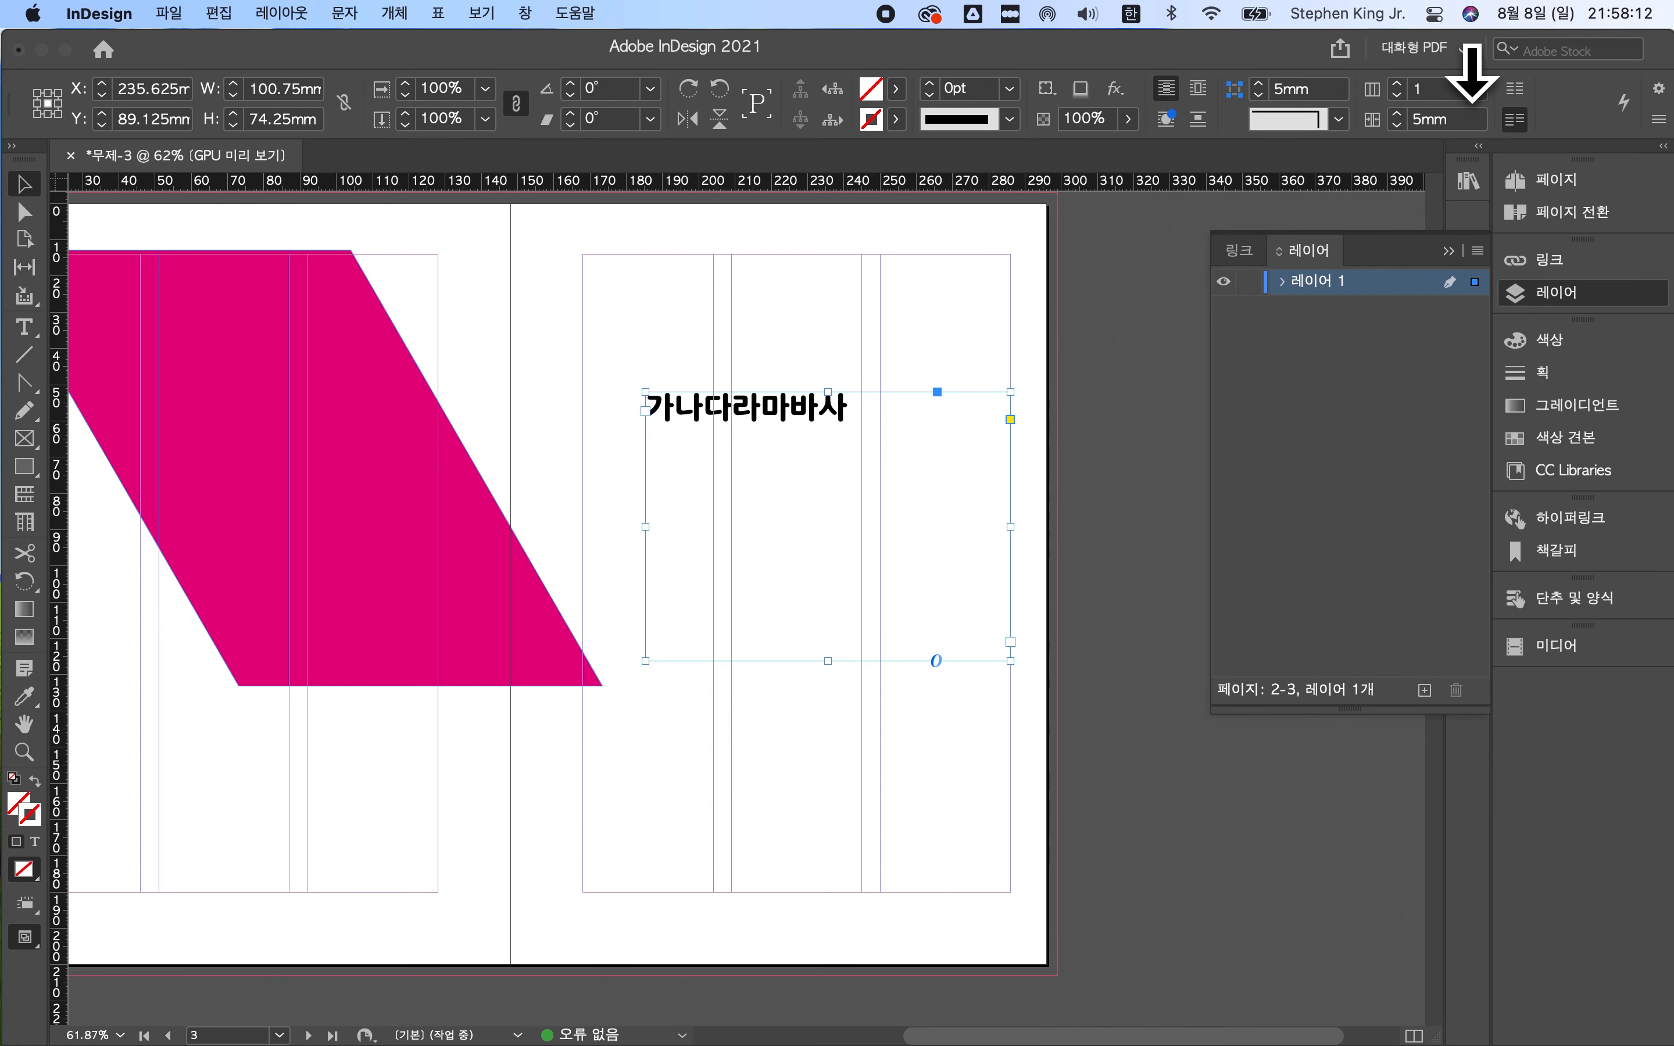
pyautogui.click(1441, 50)
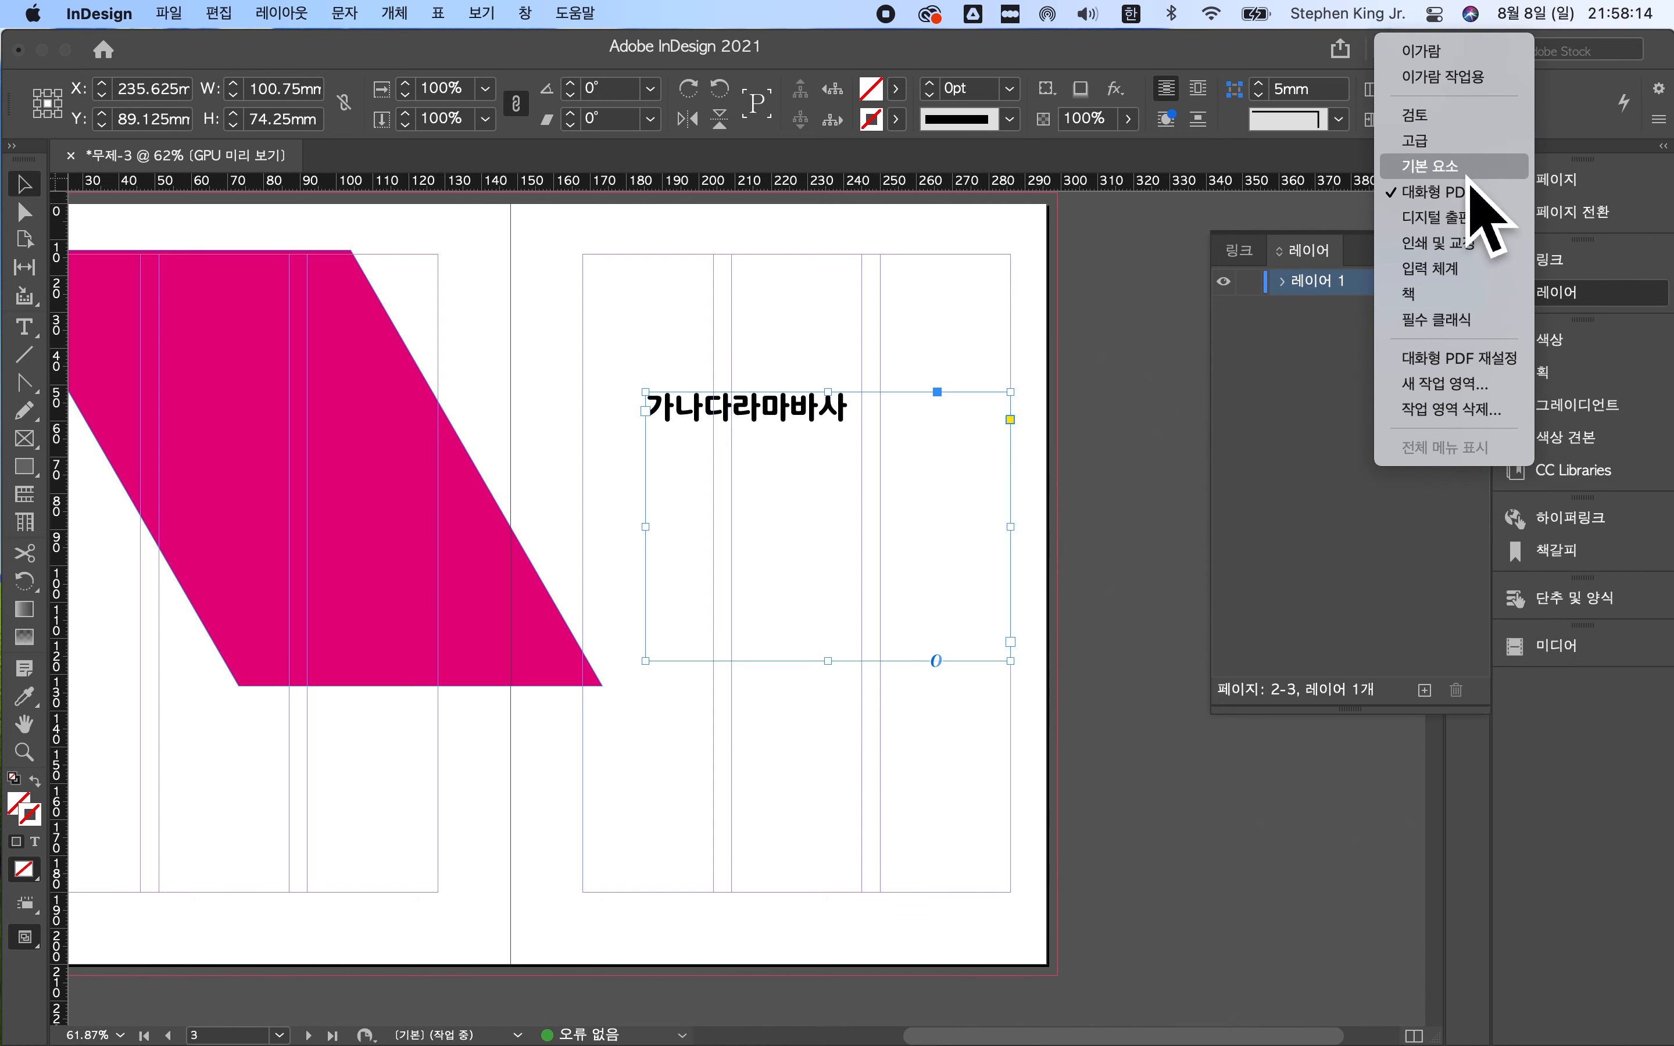
pyautogui.click(1481, 77)
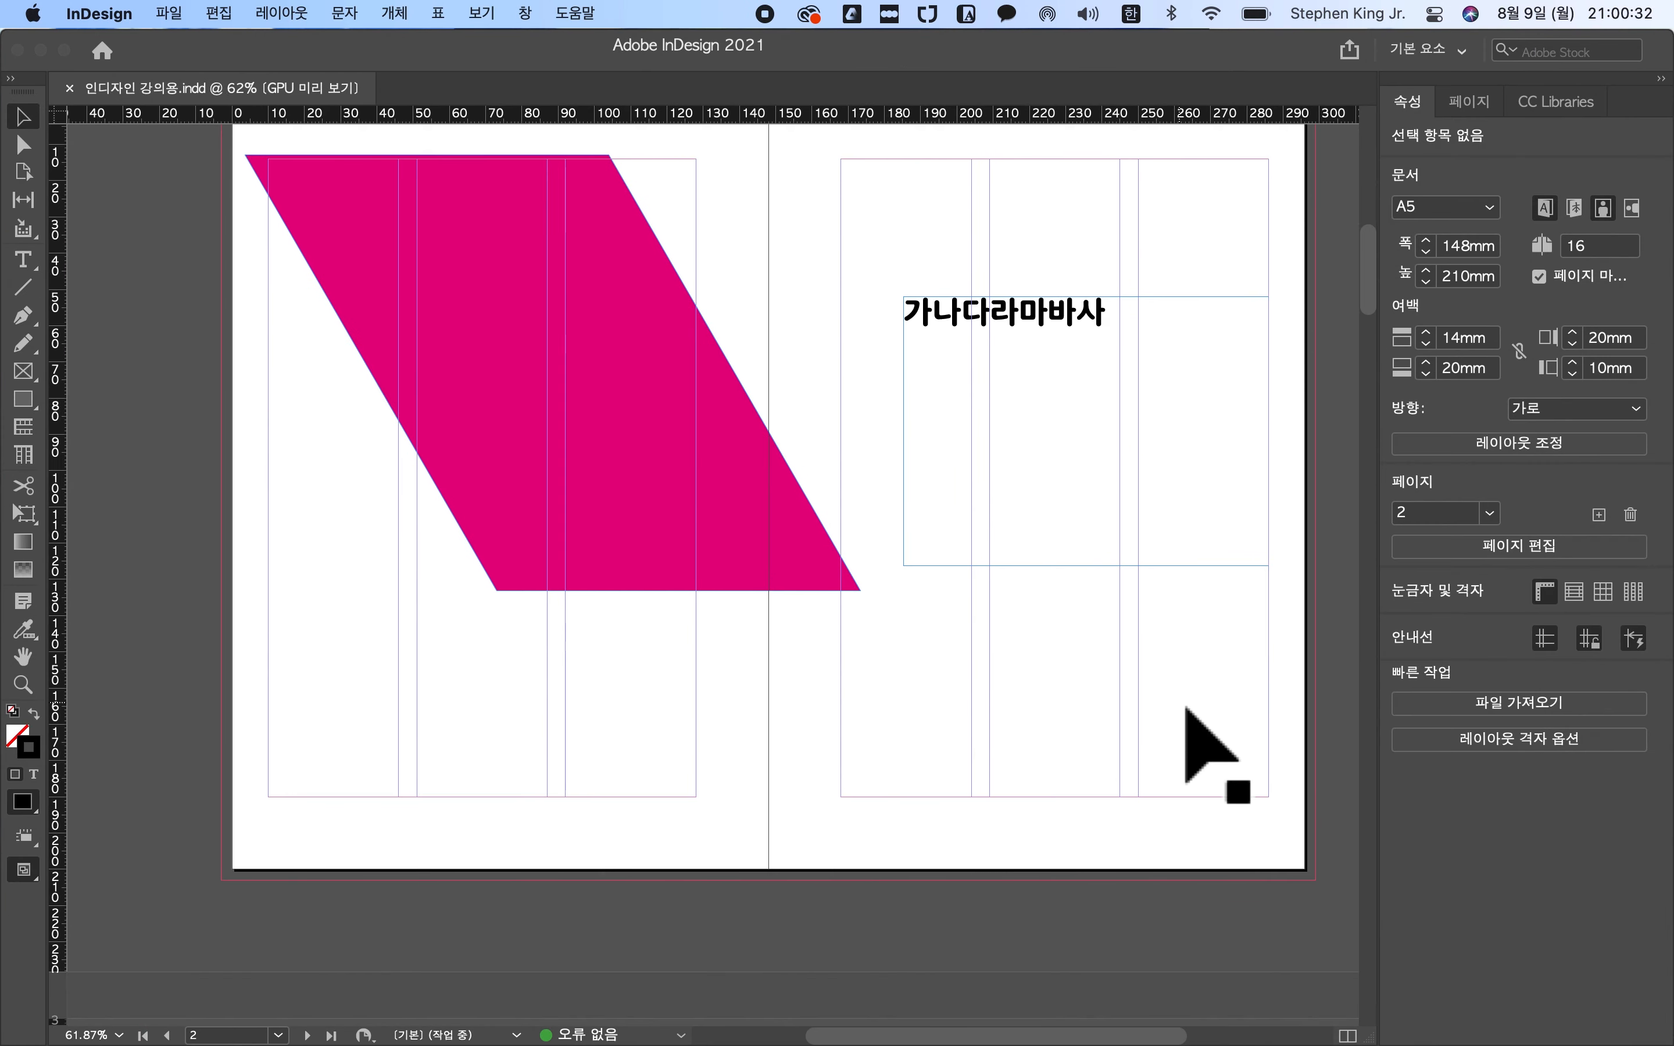
# - Move the magenta parallelogram so its upper-left corner meets the margin corner of page 2, and deselect it
pyautogui.scroll(-1, 1186, 709)
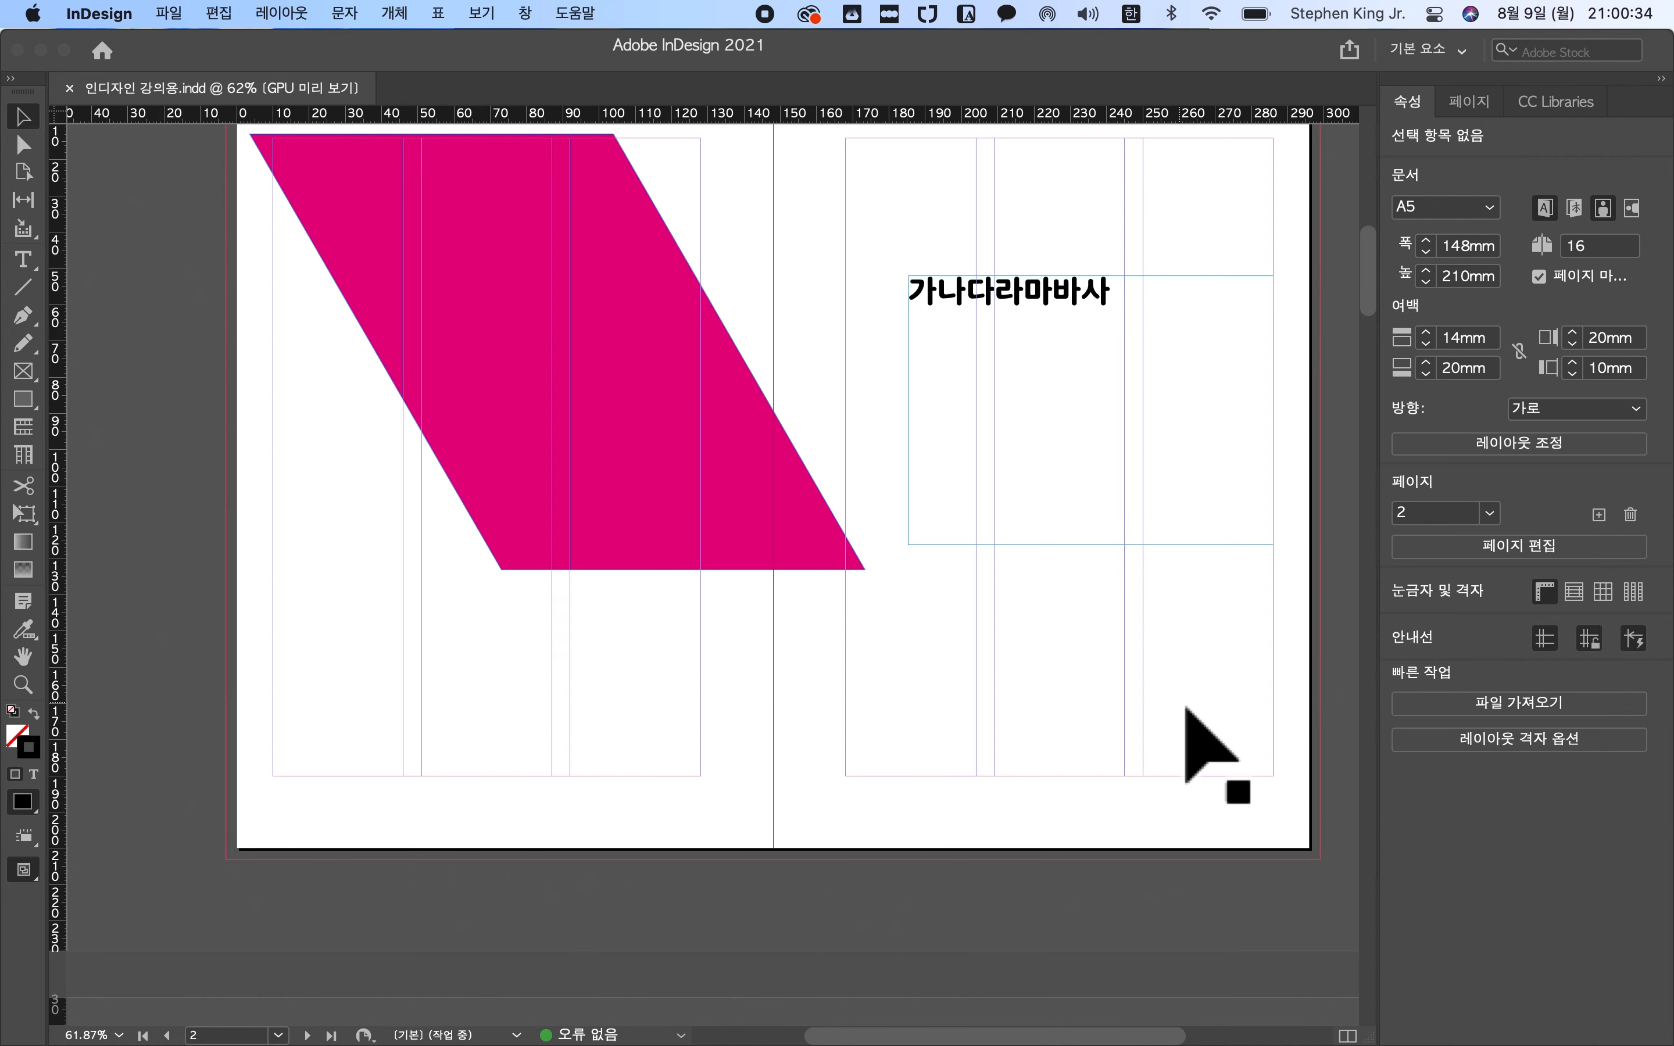
pyautogui.scroll(5, 1187, 710)
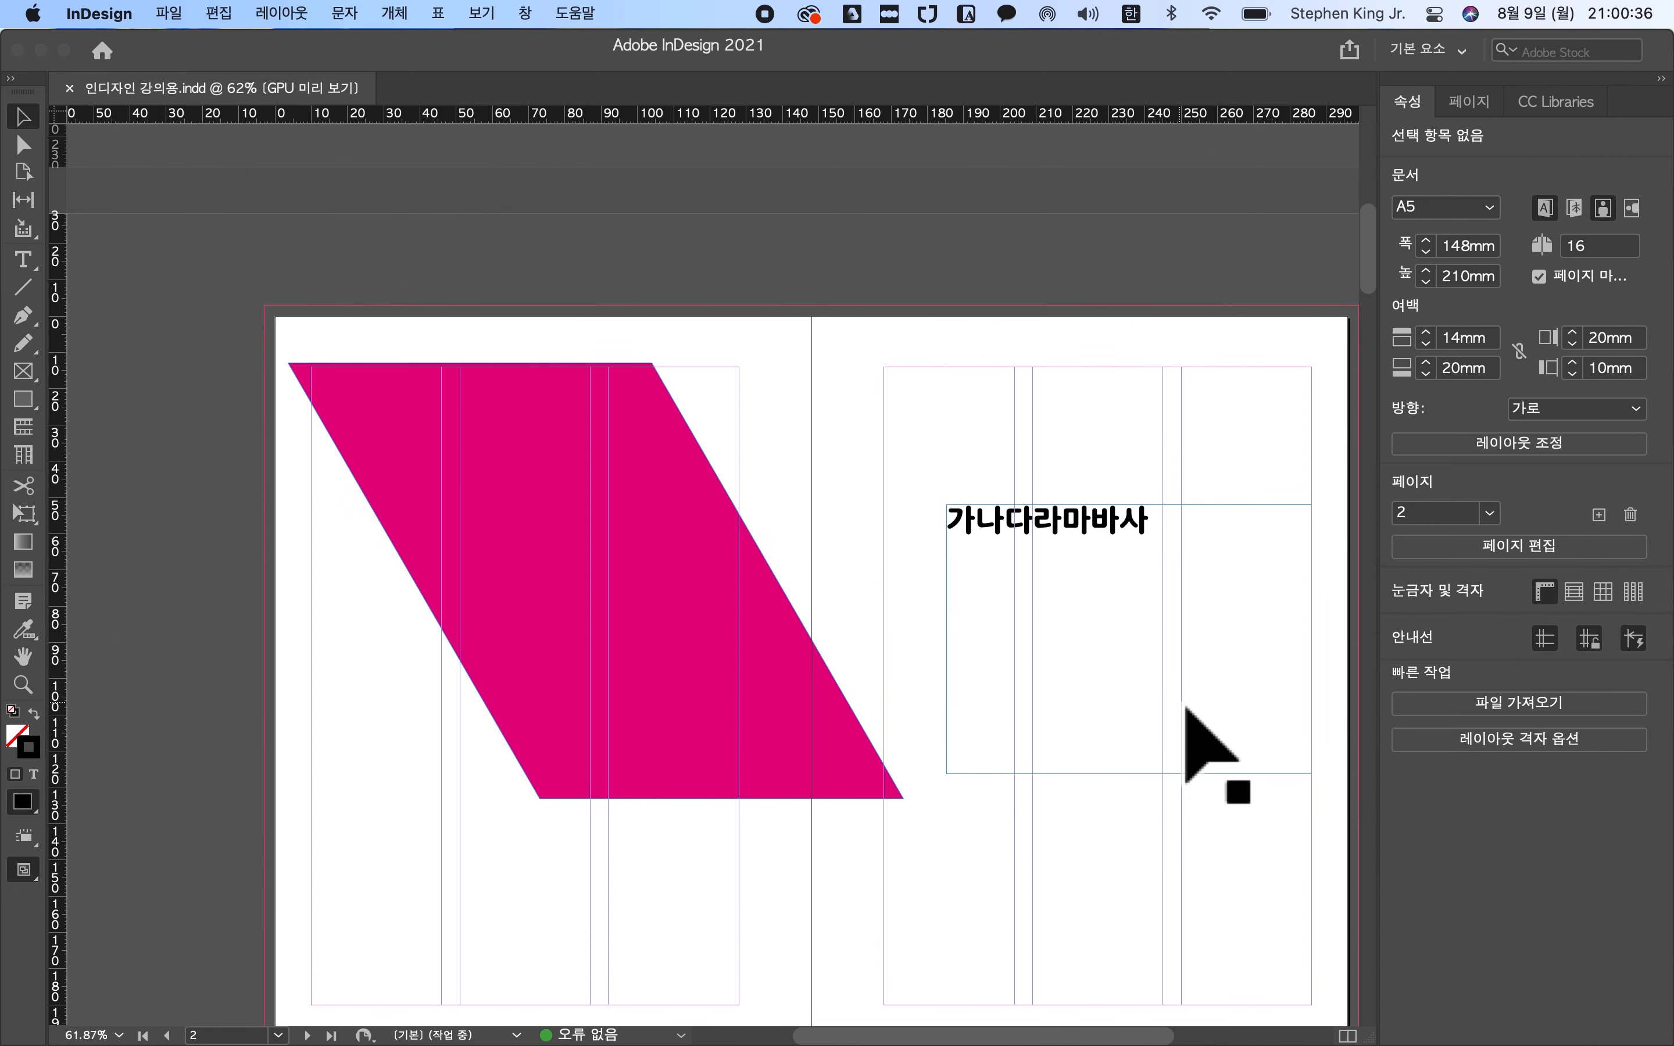
pyautogui.hscroll(2, 1186, 709)
pyautogui.moveTo(720, 625)
pyautogui.mouseDown()
pyautogui.moveTo(768, 636)
pyautogui.moveTo(743, 629)
pyautogui.mouseUp()
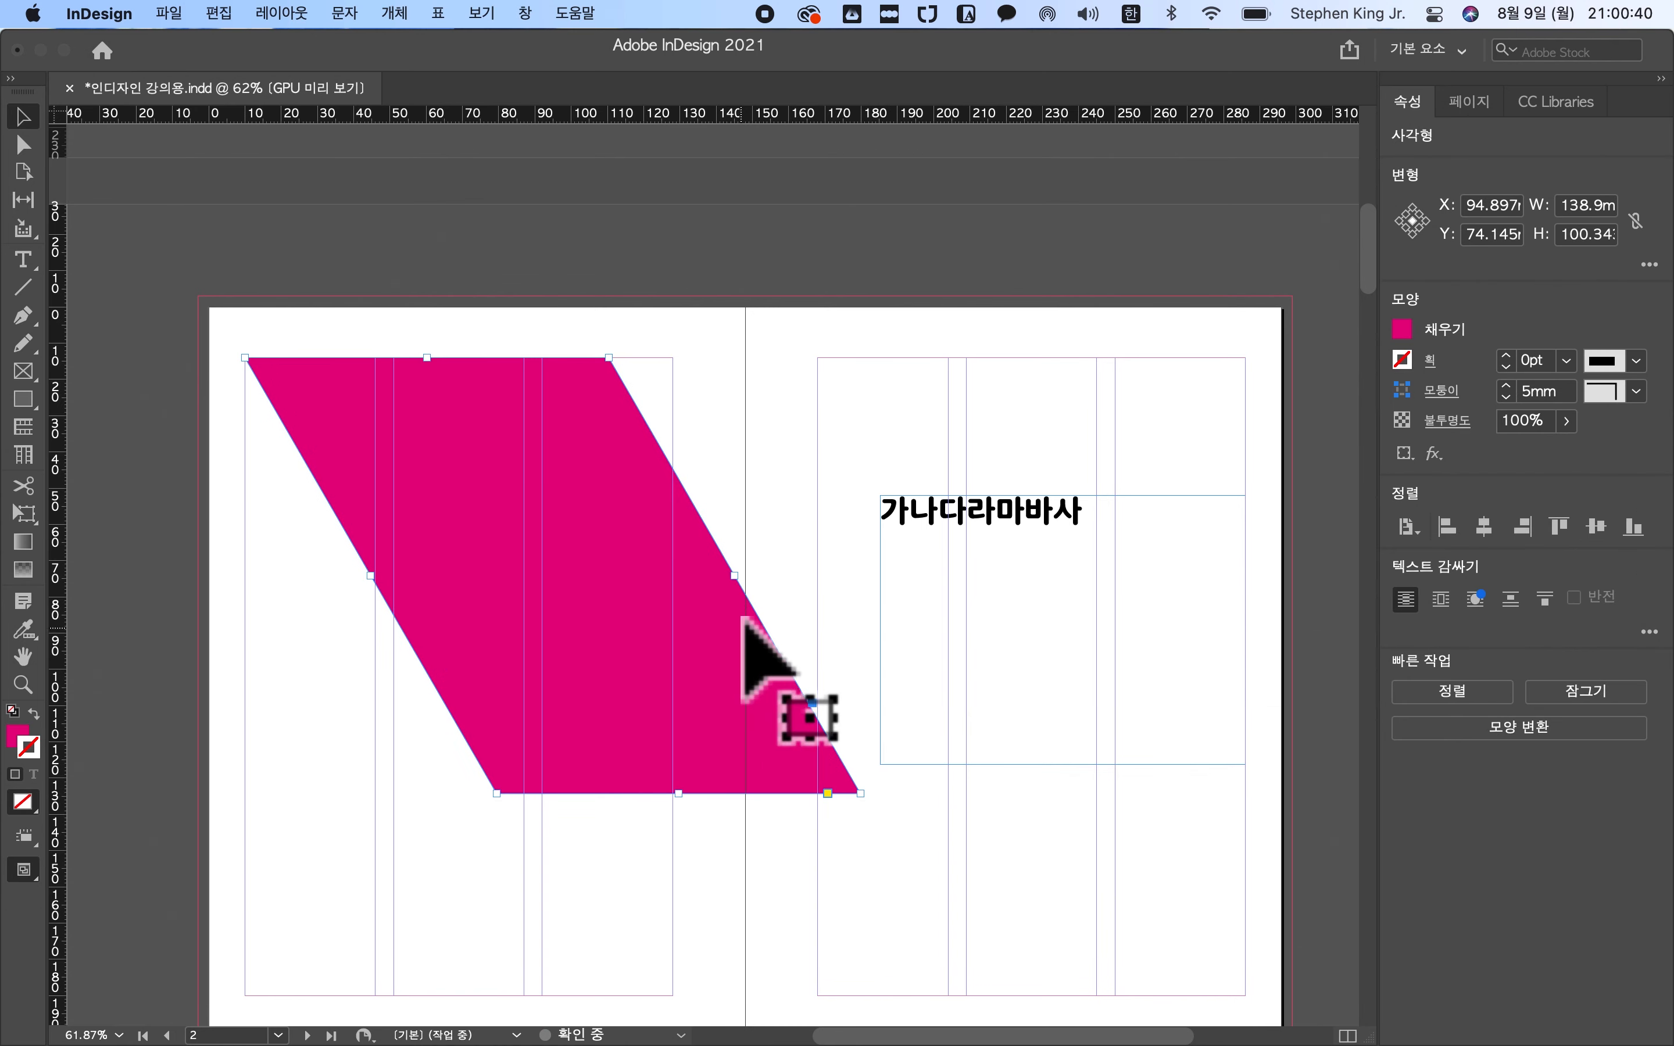
pyautogui.click(745, 360)
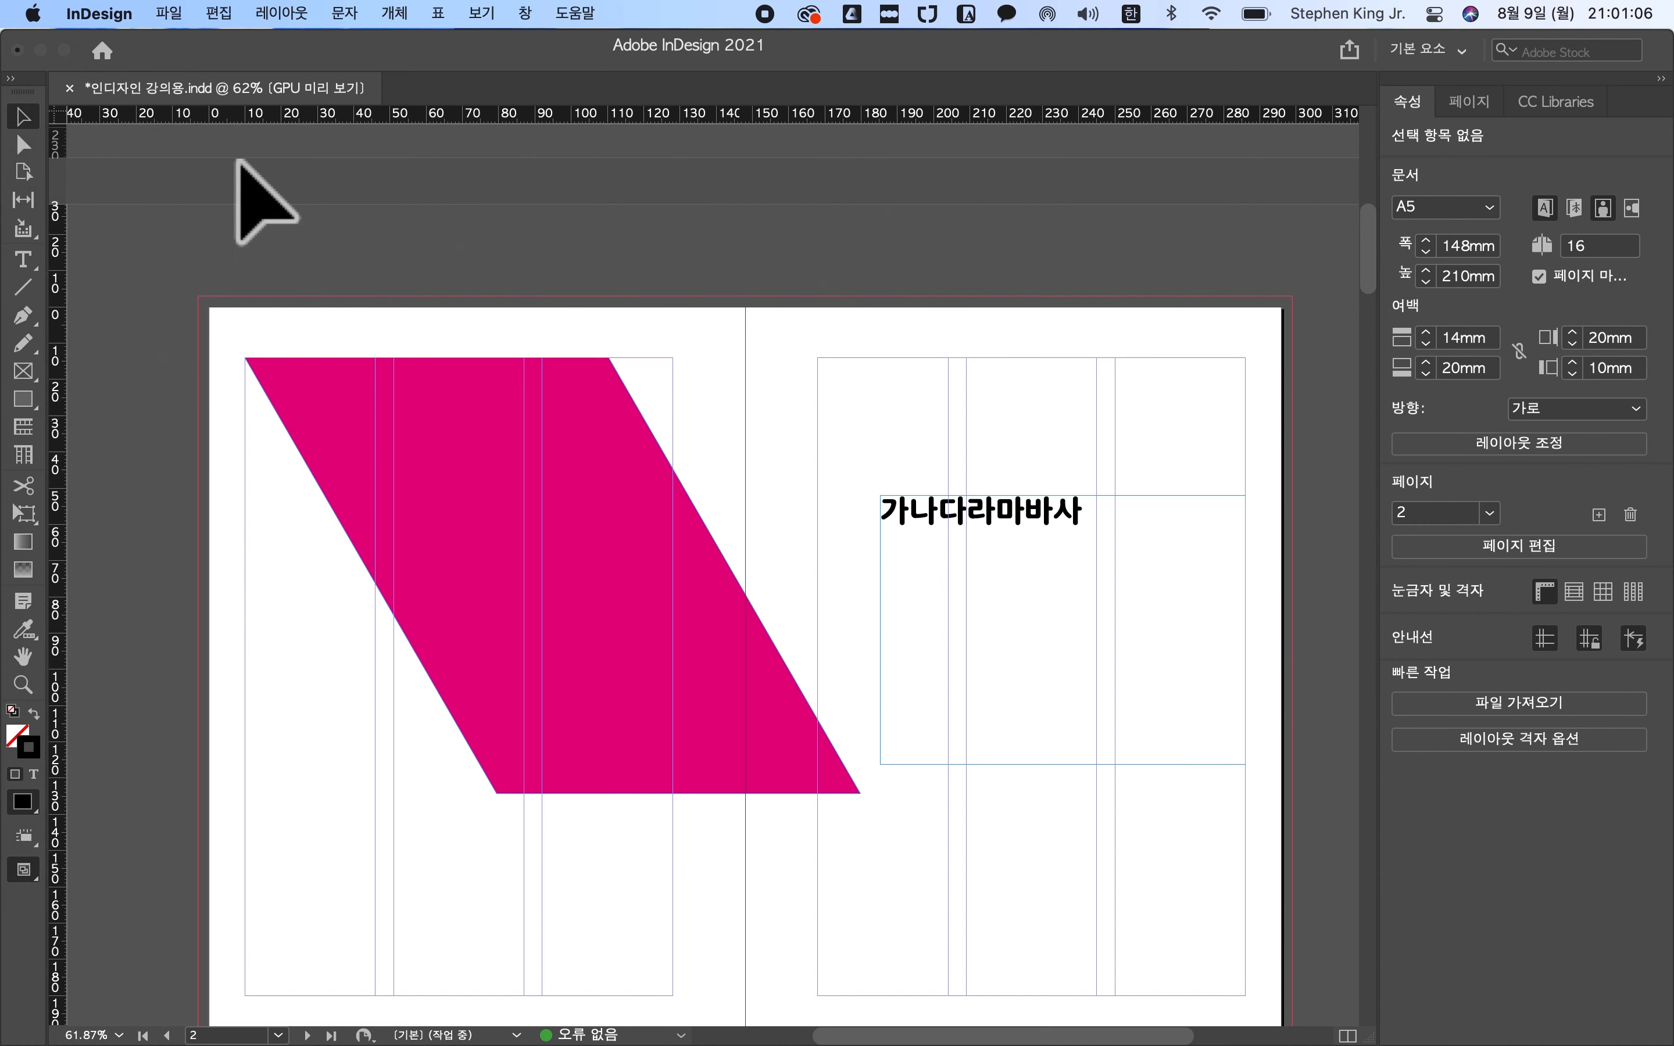
# - Try moving the parallelogram's lower-right anchor point with the Direct Selection tool, and undo the change
pyautogui.click(733, 704)
pyautogui.click(878, 759)
pyautogui.click(813, 789)
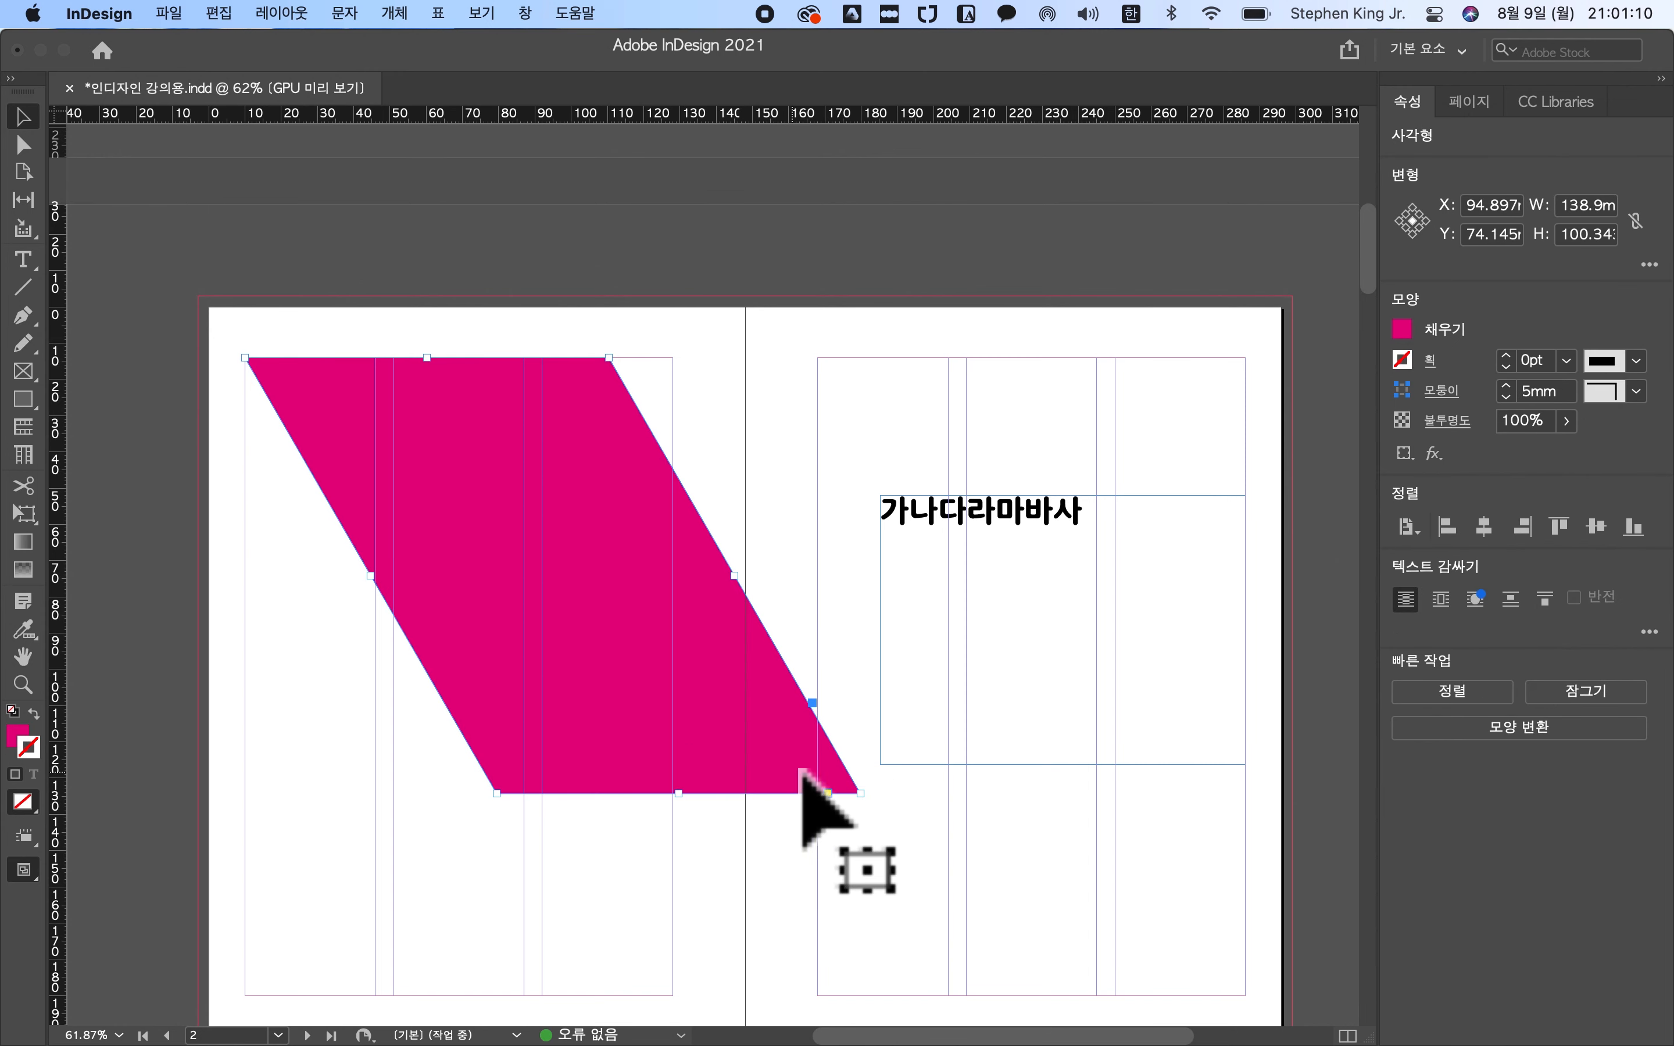
pyautogui.press('a')
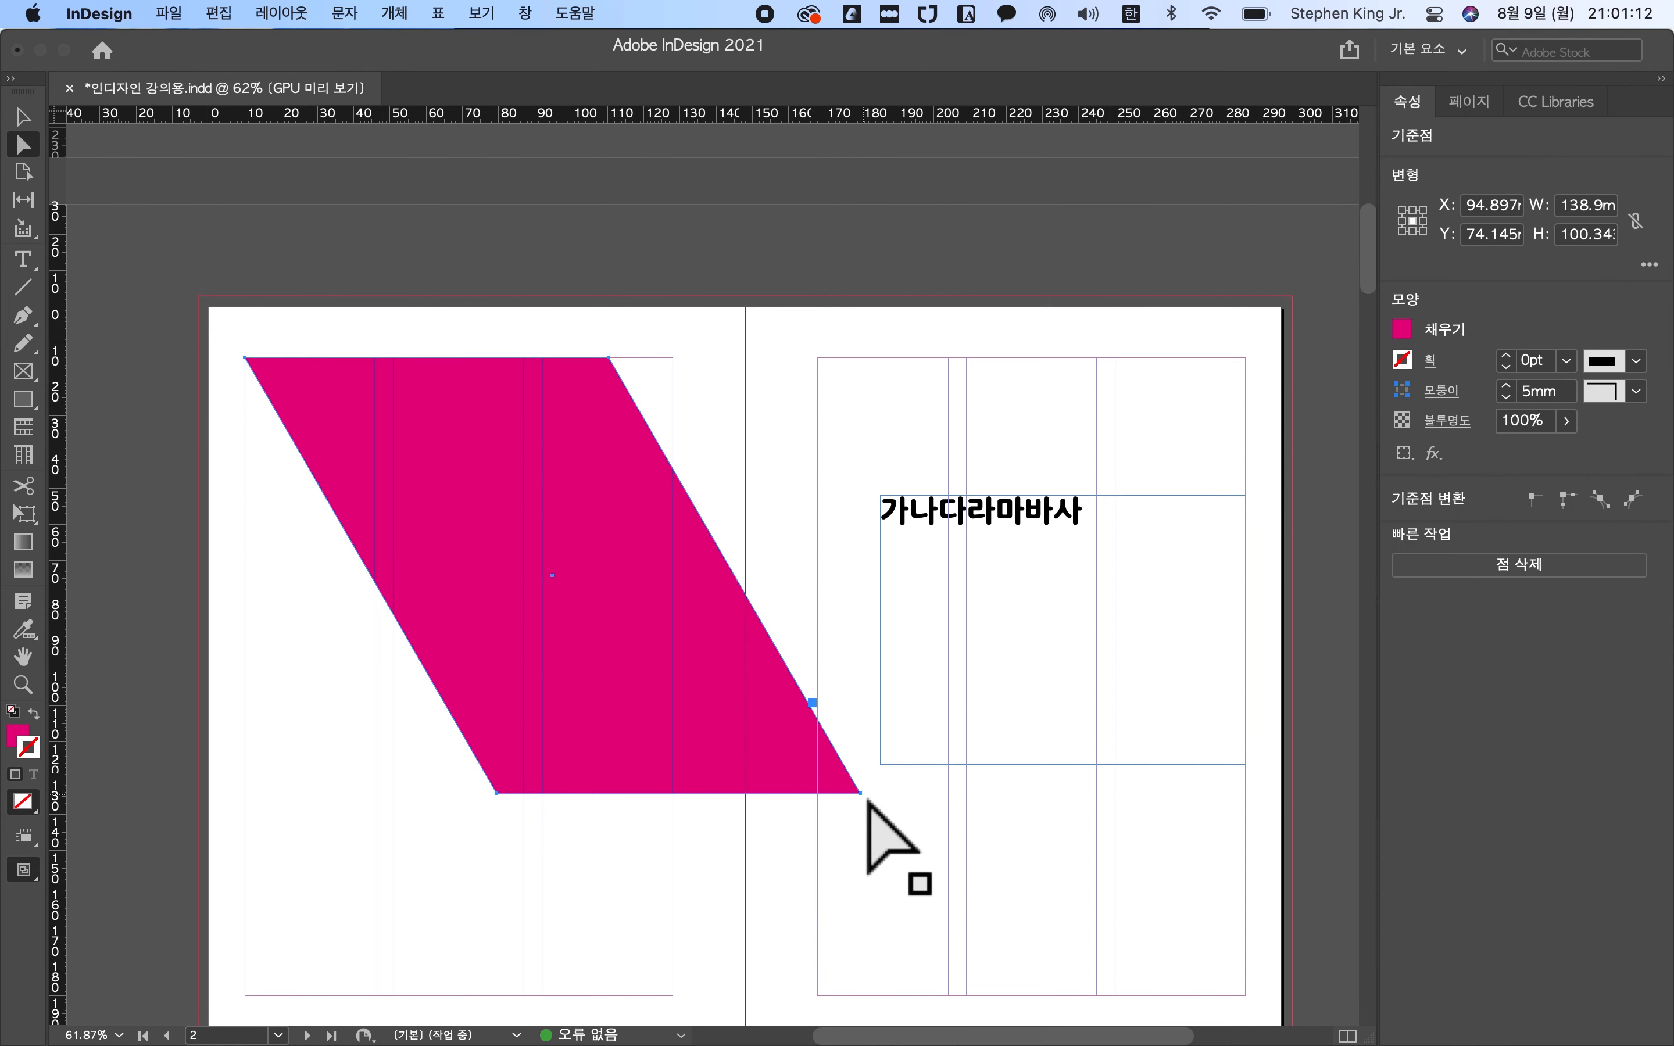
pyautogui.moveTo(862, 794); pyautogui.dragTo(1051, 664)
pyautogui.press('super+z')
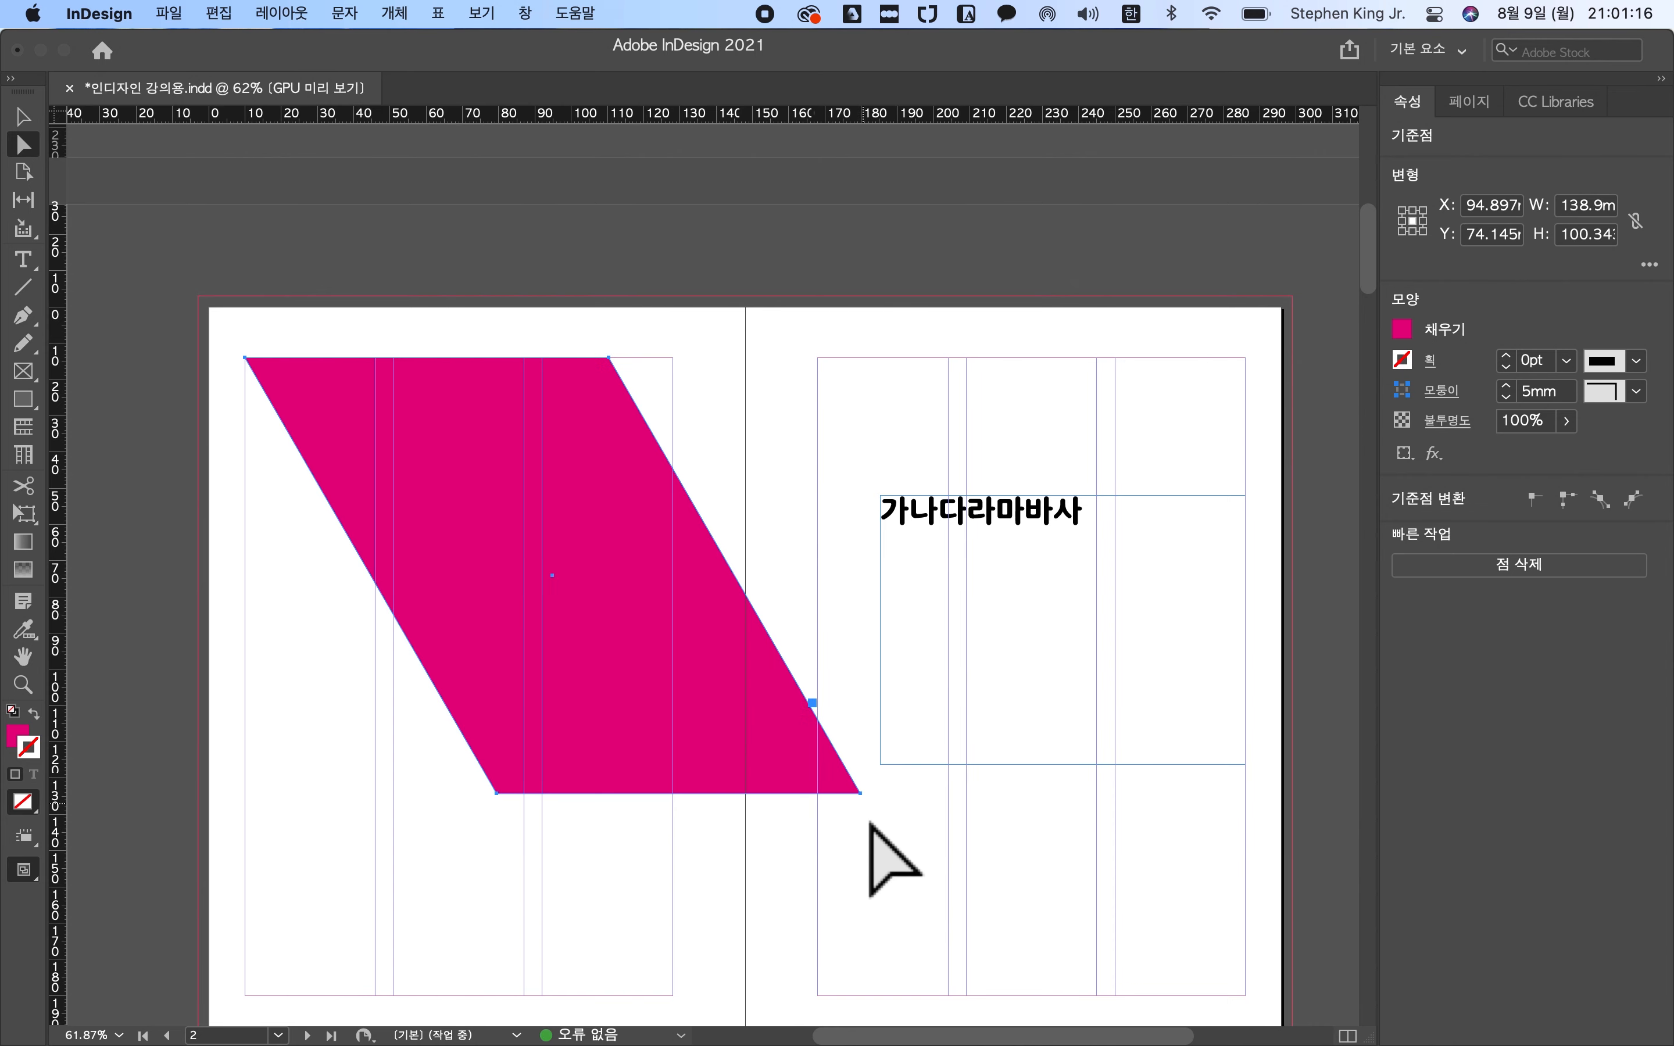
# - Fit the 가나다라마바사 text frame on page 3 to its text
pyautogui.scroll(4, 870, 823)
pyautogui.moveTo(931, 864); pyautogui.dragTo(718, 657)
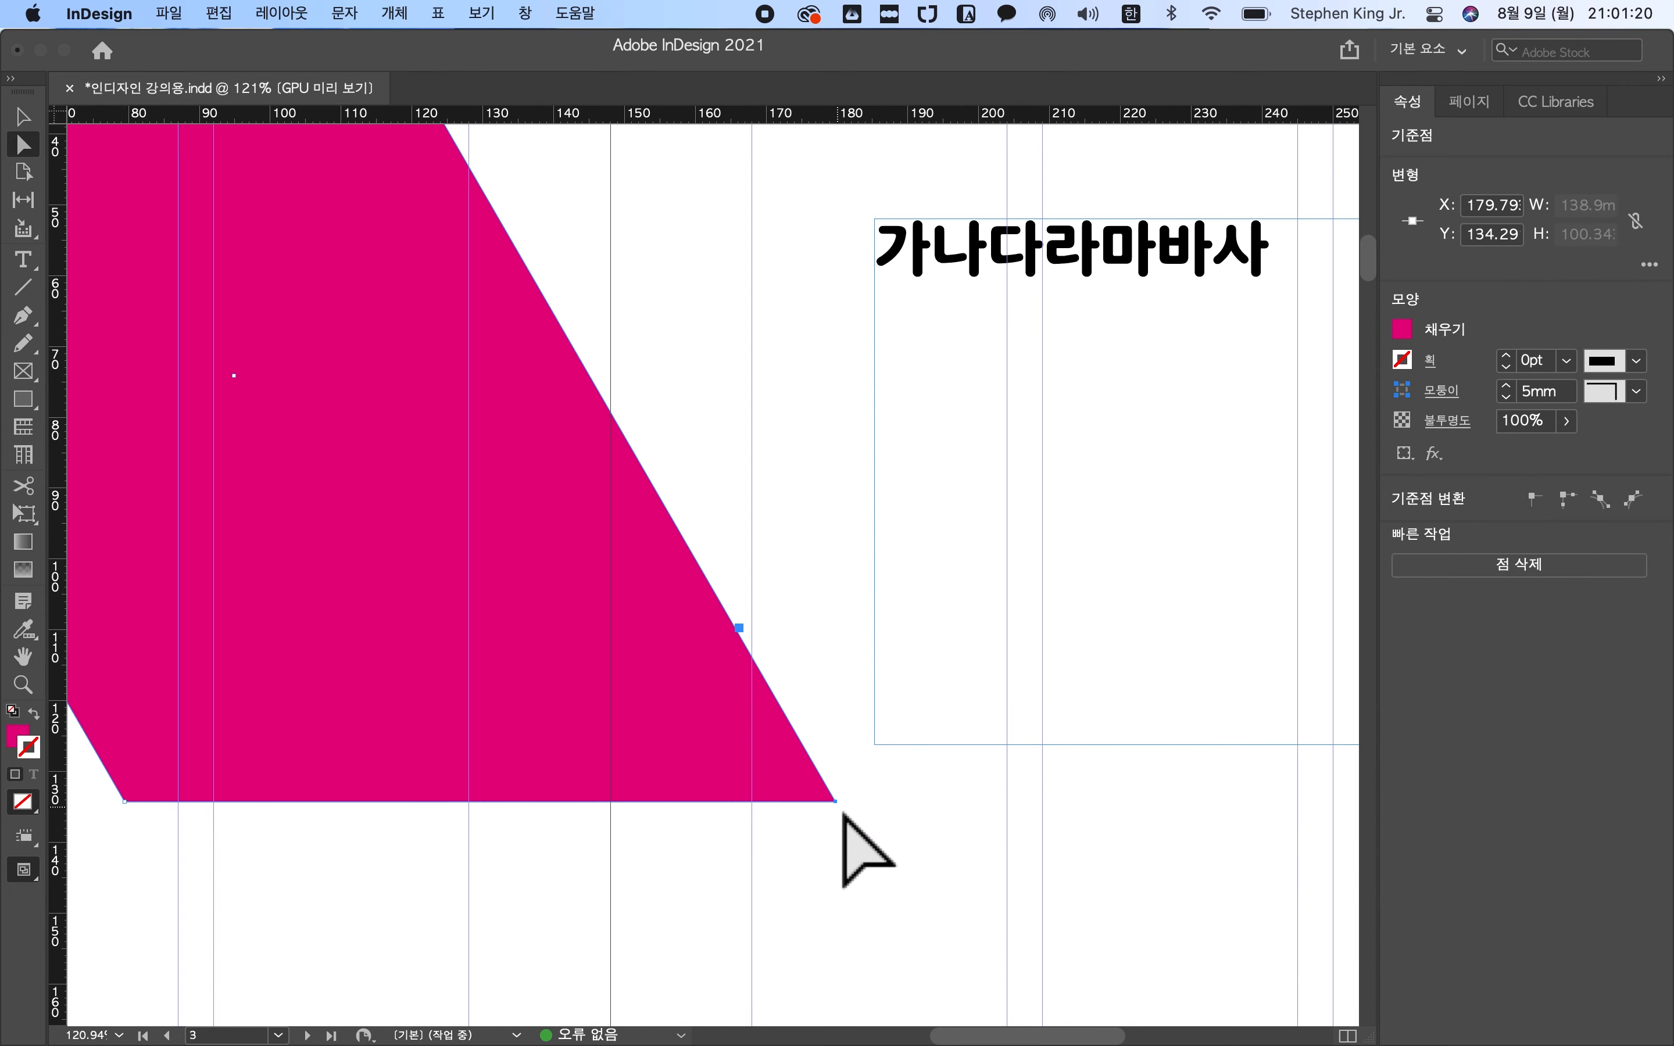
pyautogui.click(876, 747)
pyautogui.doubleClick(876, 748)
pyautogui.scroll(2, 887, 768)
pyautogui.scroll(-5, 925, 741)
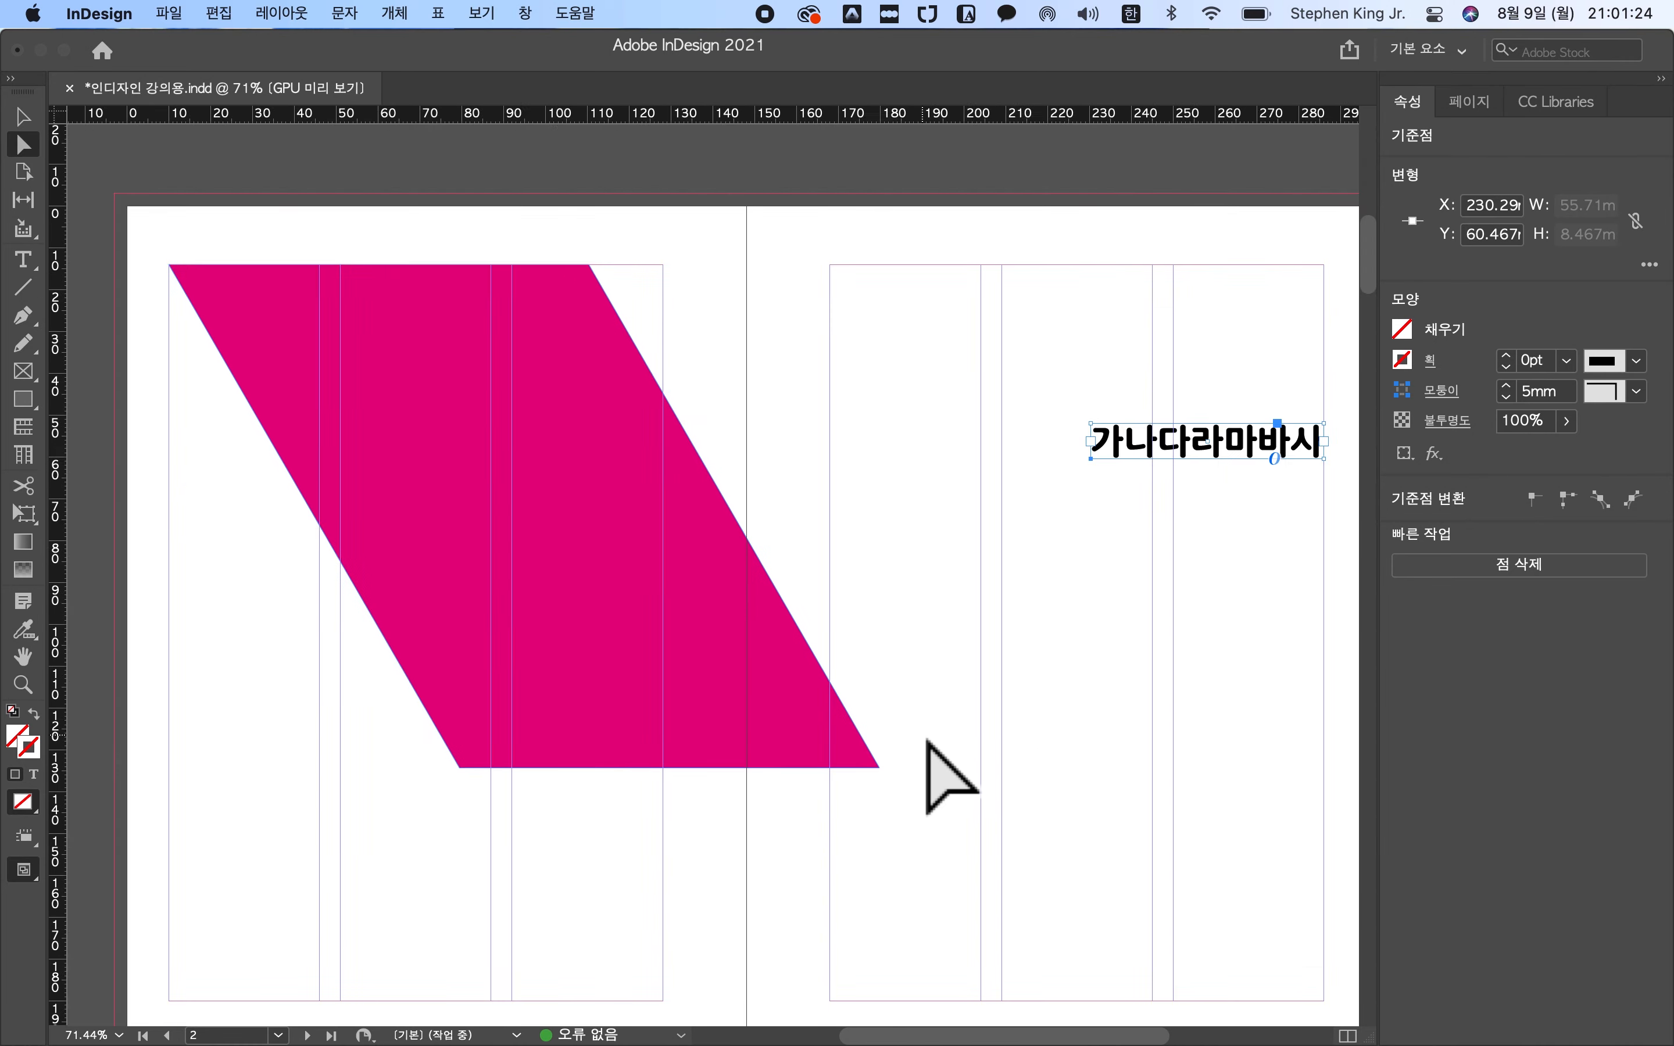
# - Try reshaping the parallelogram by moving its lower-right anchor to about X 71 mm, Y 208 mm, and undo the anchor moves
pyautogui.click(836, 748)
pyautogui.click(883, 767)
pyautogui.click(888, 774)
pyautogui.click(884, 767)
pyautogui.moveTo(894, 785); pyautogui.dragTo(468, 957)
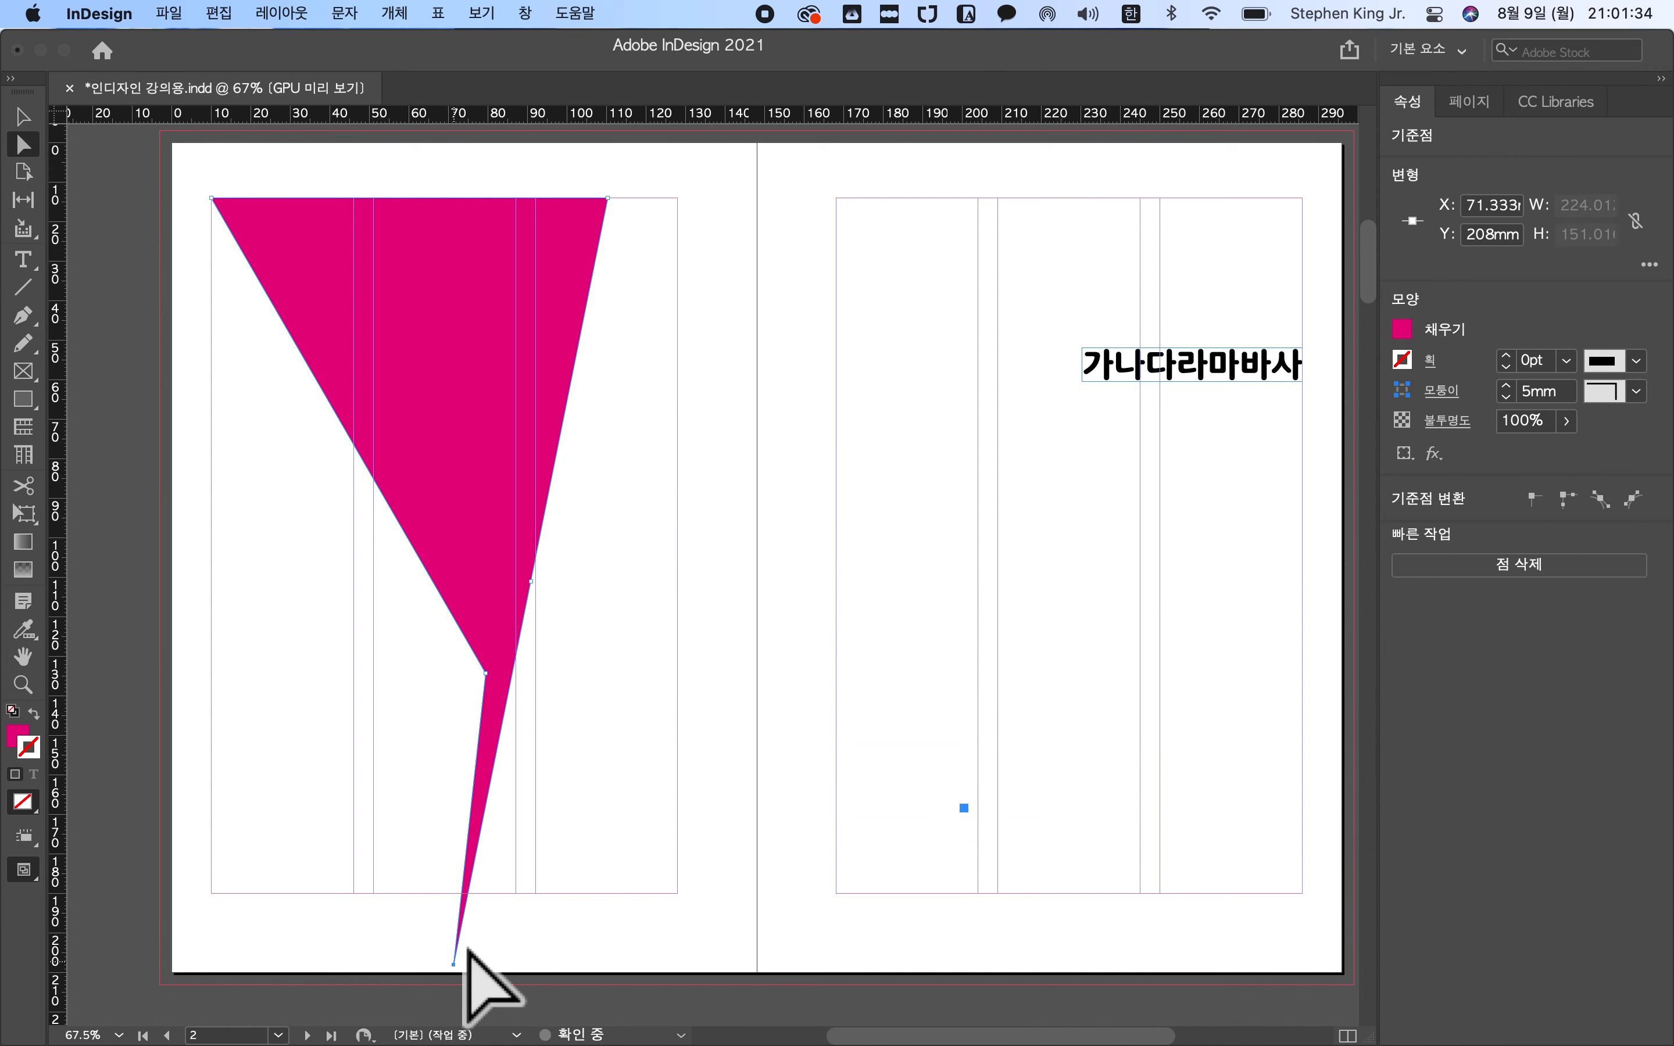
pyautogui.click(542, 856)
pyautogui.press('super+z')
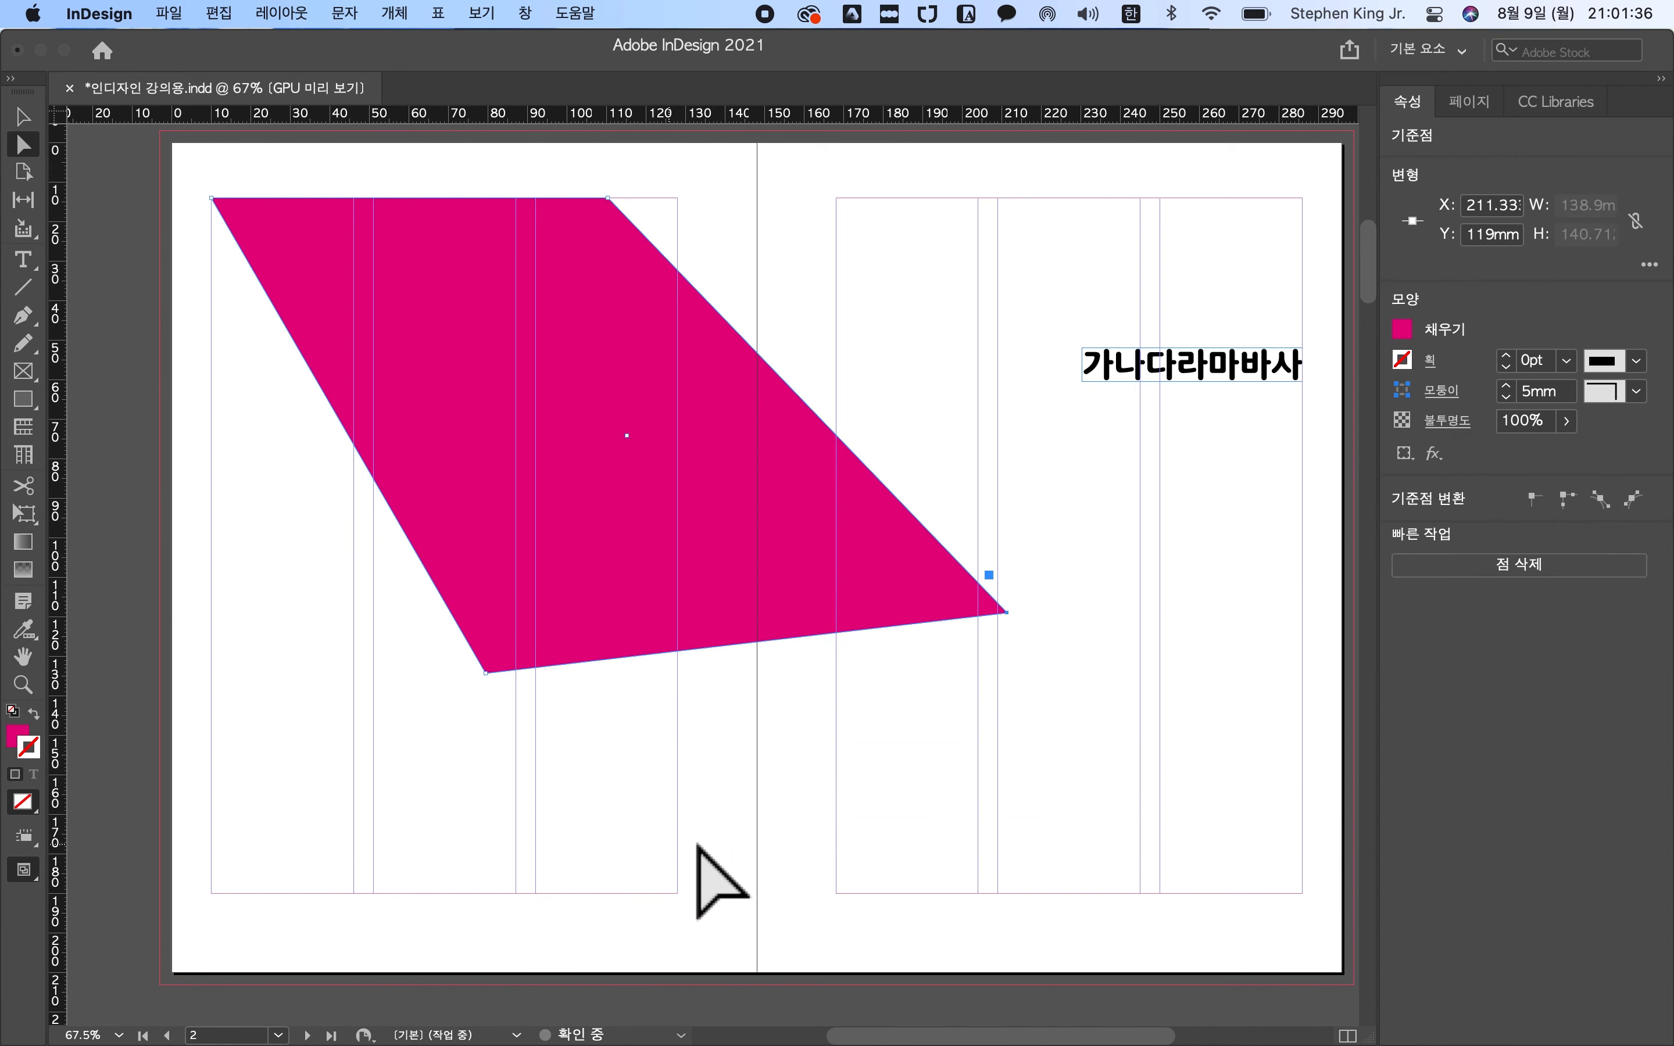
pyautogui.press('super+z')
pyautogui.press('super+z')
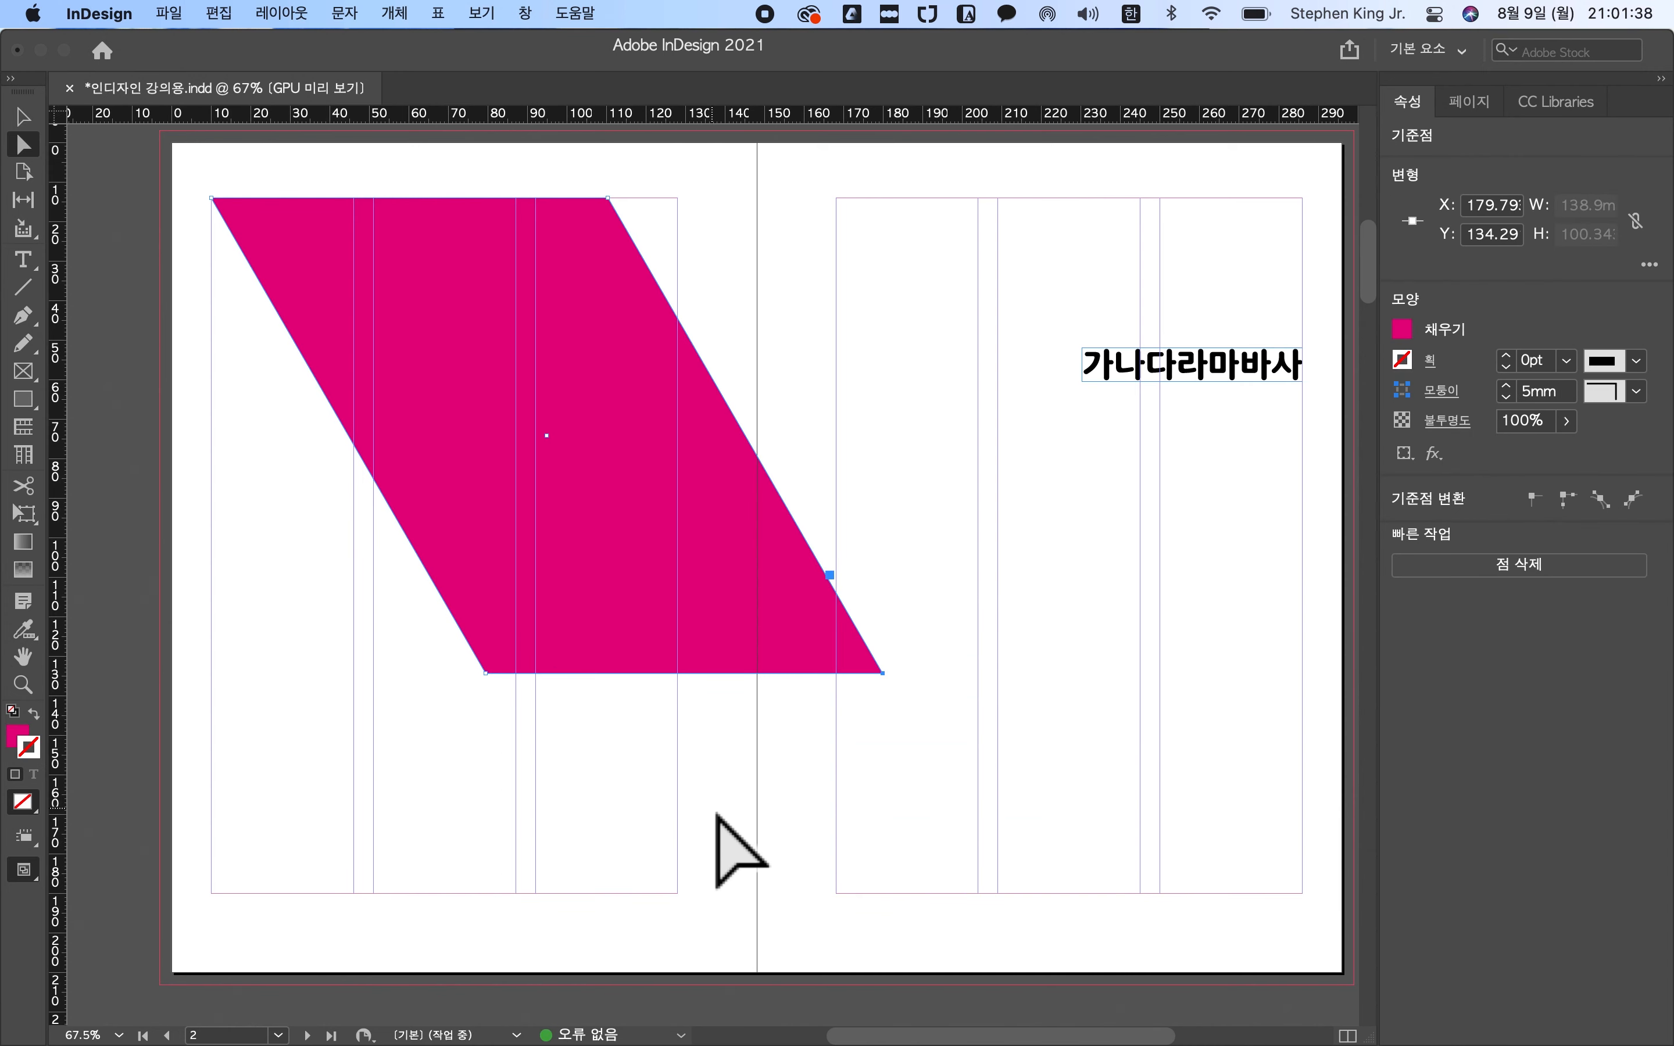
# - Move the whole parallelogram to about X 180.6 mm, Y 101.9 mm, widen it past the right edge of page 3, and deselect it
pyautogui.press('v')
pyautogui.moveTo(606, 481); pyautogui.dragTo(945, 588)
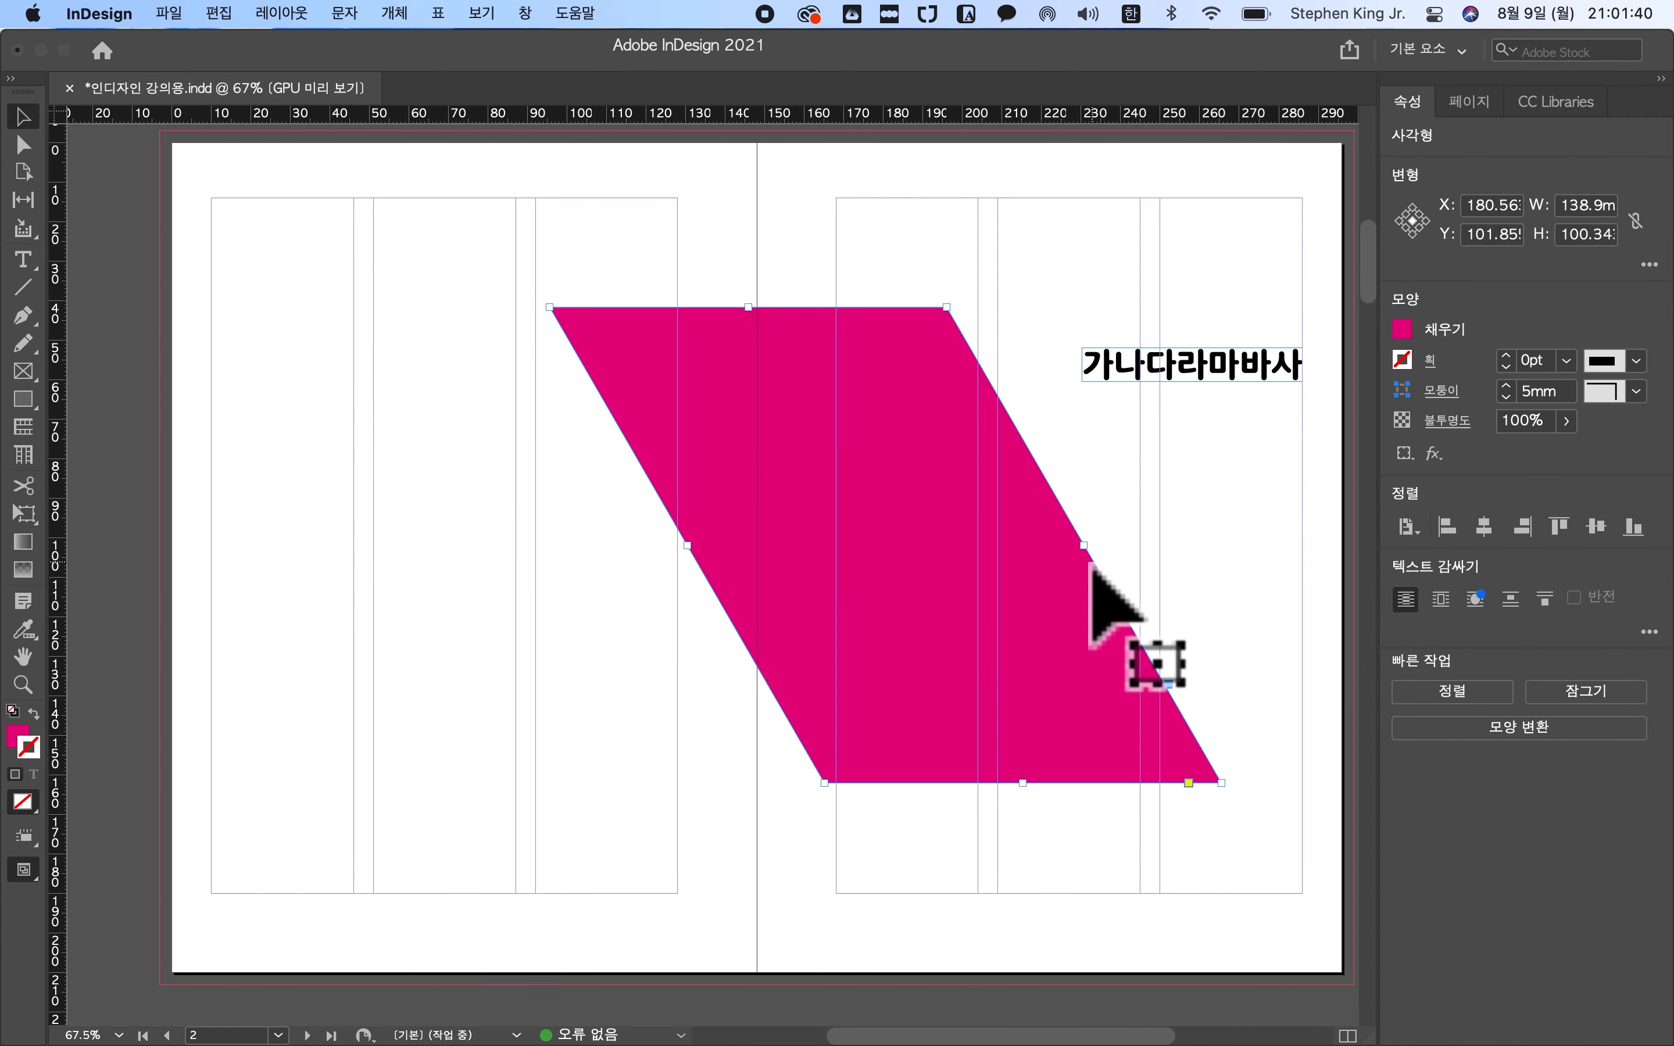
pyautogui.moveTo(1085, 546); pyautogui.dragTo(1315, 478)
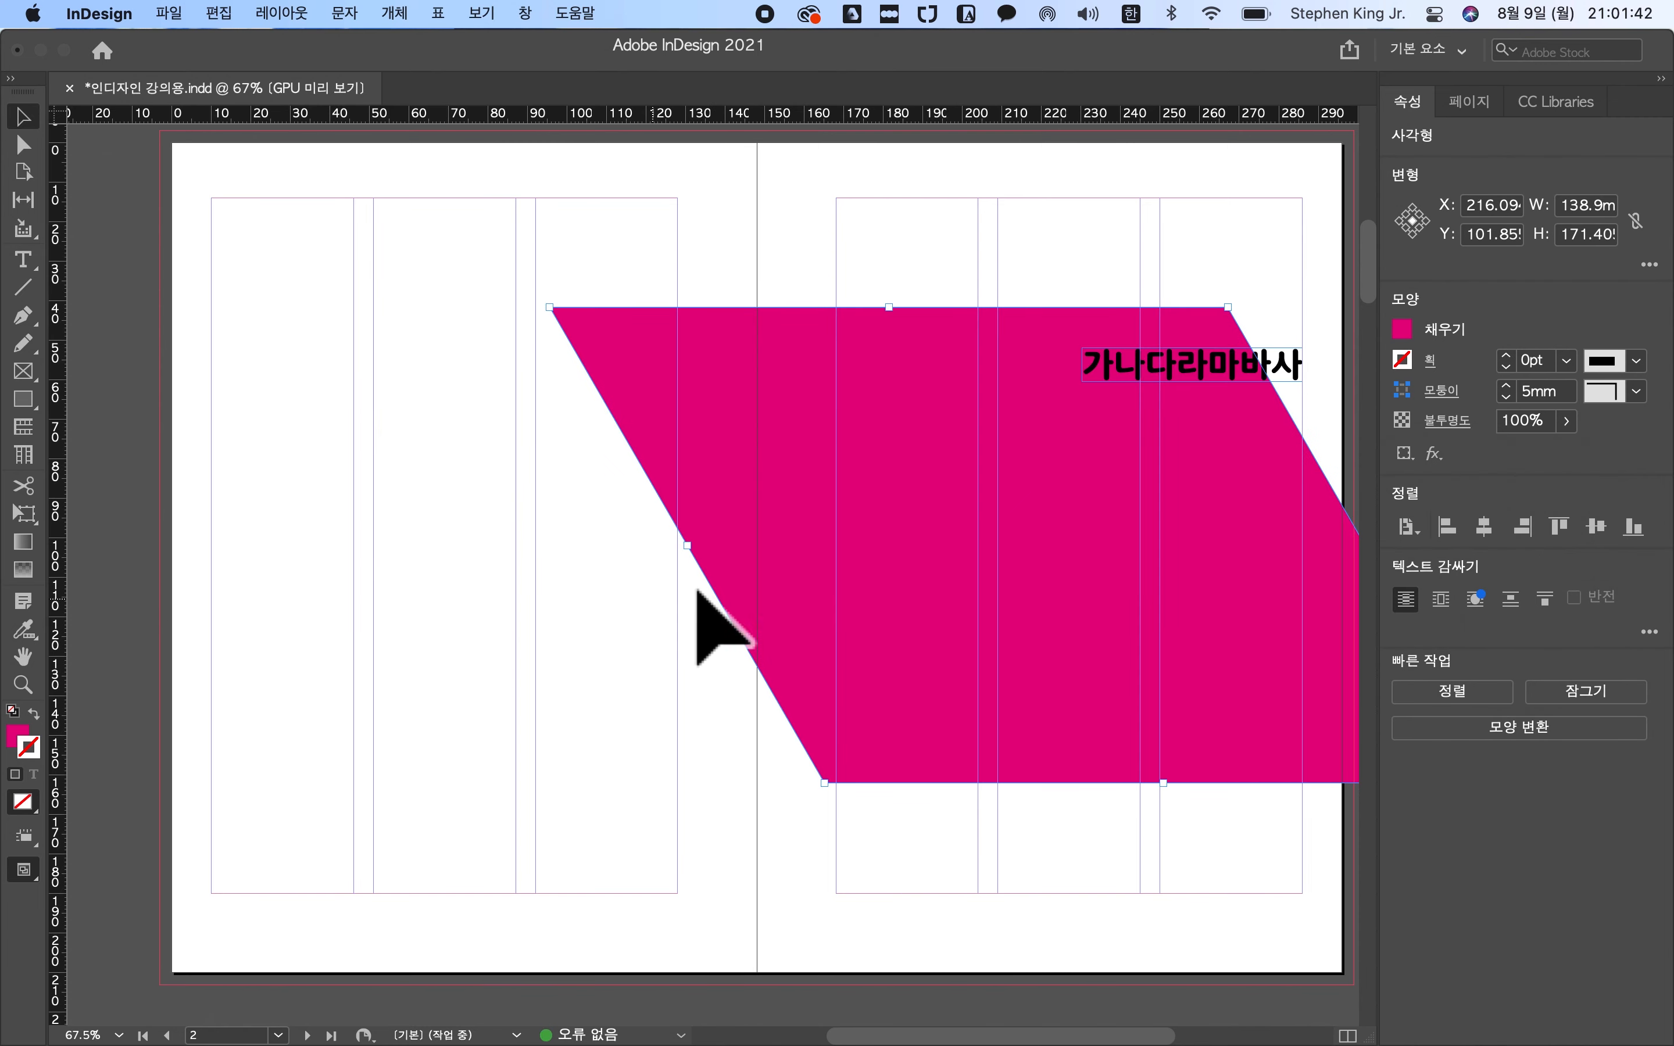
pyautogui.press('super+shift+a')
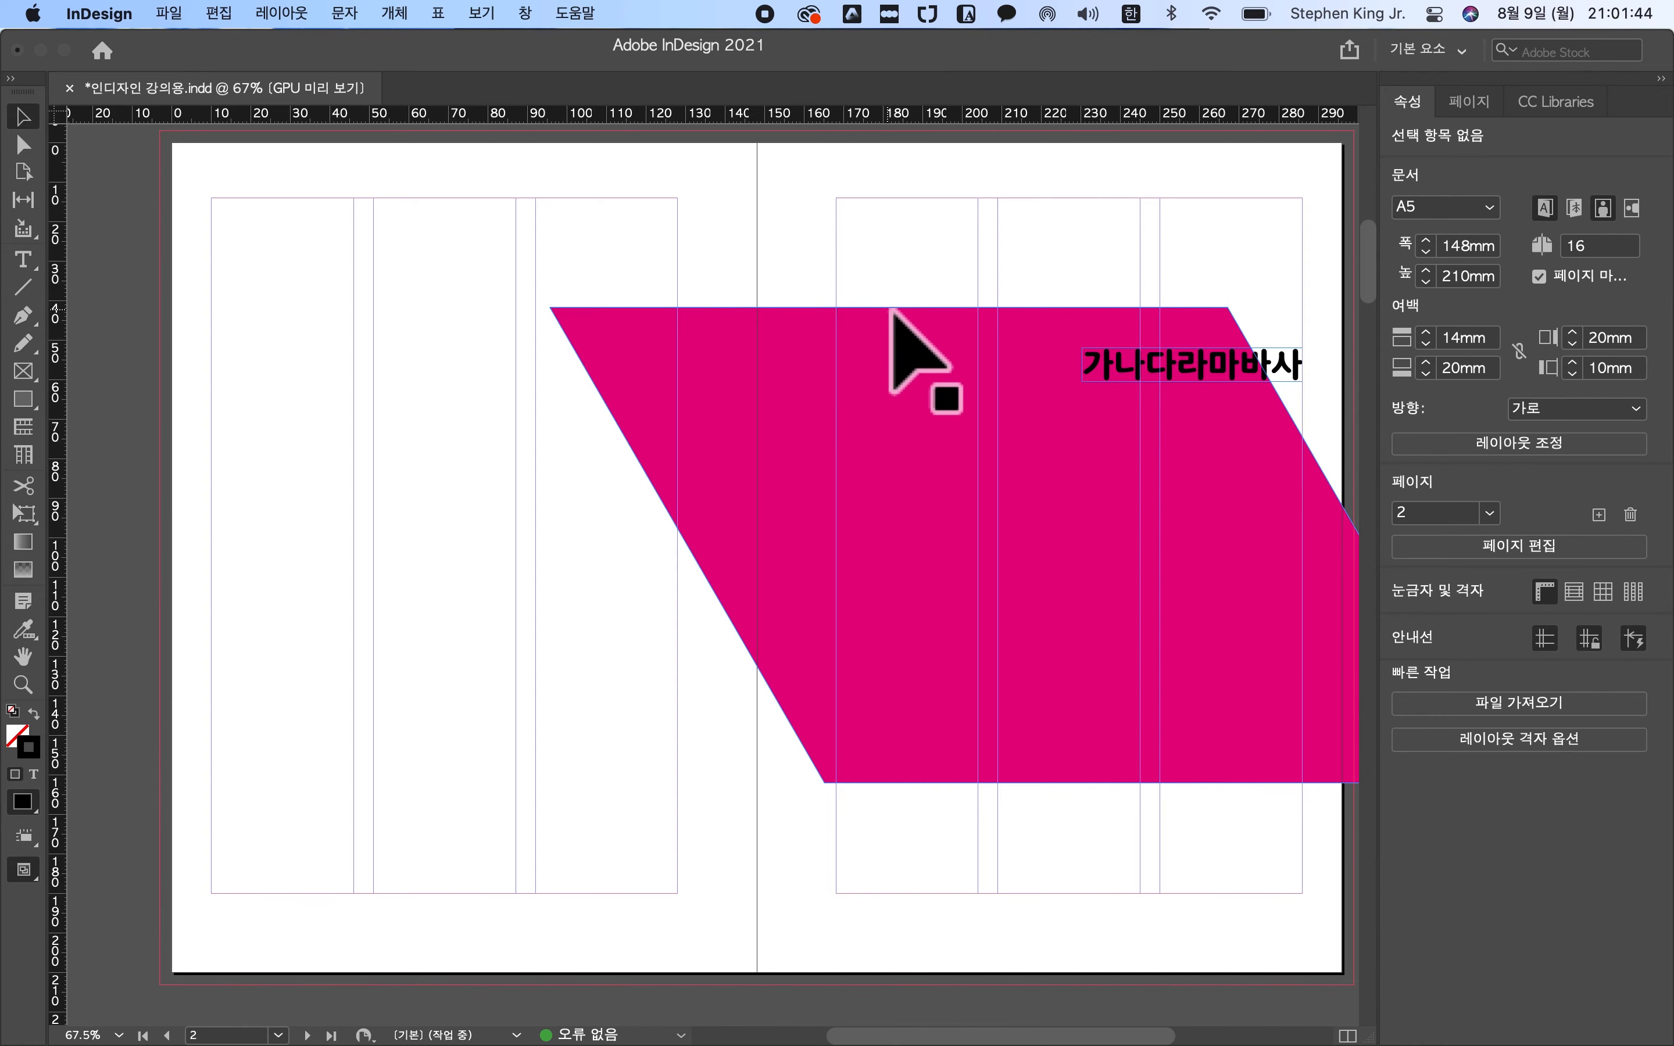
# - Extend the parallelogram upward and move it back onto the spread at about X 141.6 mm, Y 95.3 mm
pyautogui.click(889, 310)
pyautogui.moveTo(891, 307); pyautogui.dragTo(892, 153)
pyautogui.click(395, 533)
pyautogui.moveTo(662, 354); pyautogui.dragTo(288, 399)
pyautogui.moveTo(382, 300); pyautogui.dragTo(517, 306)
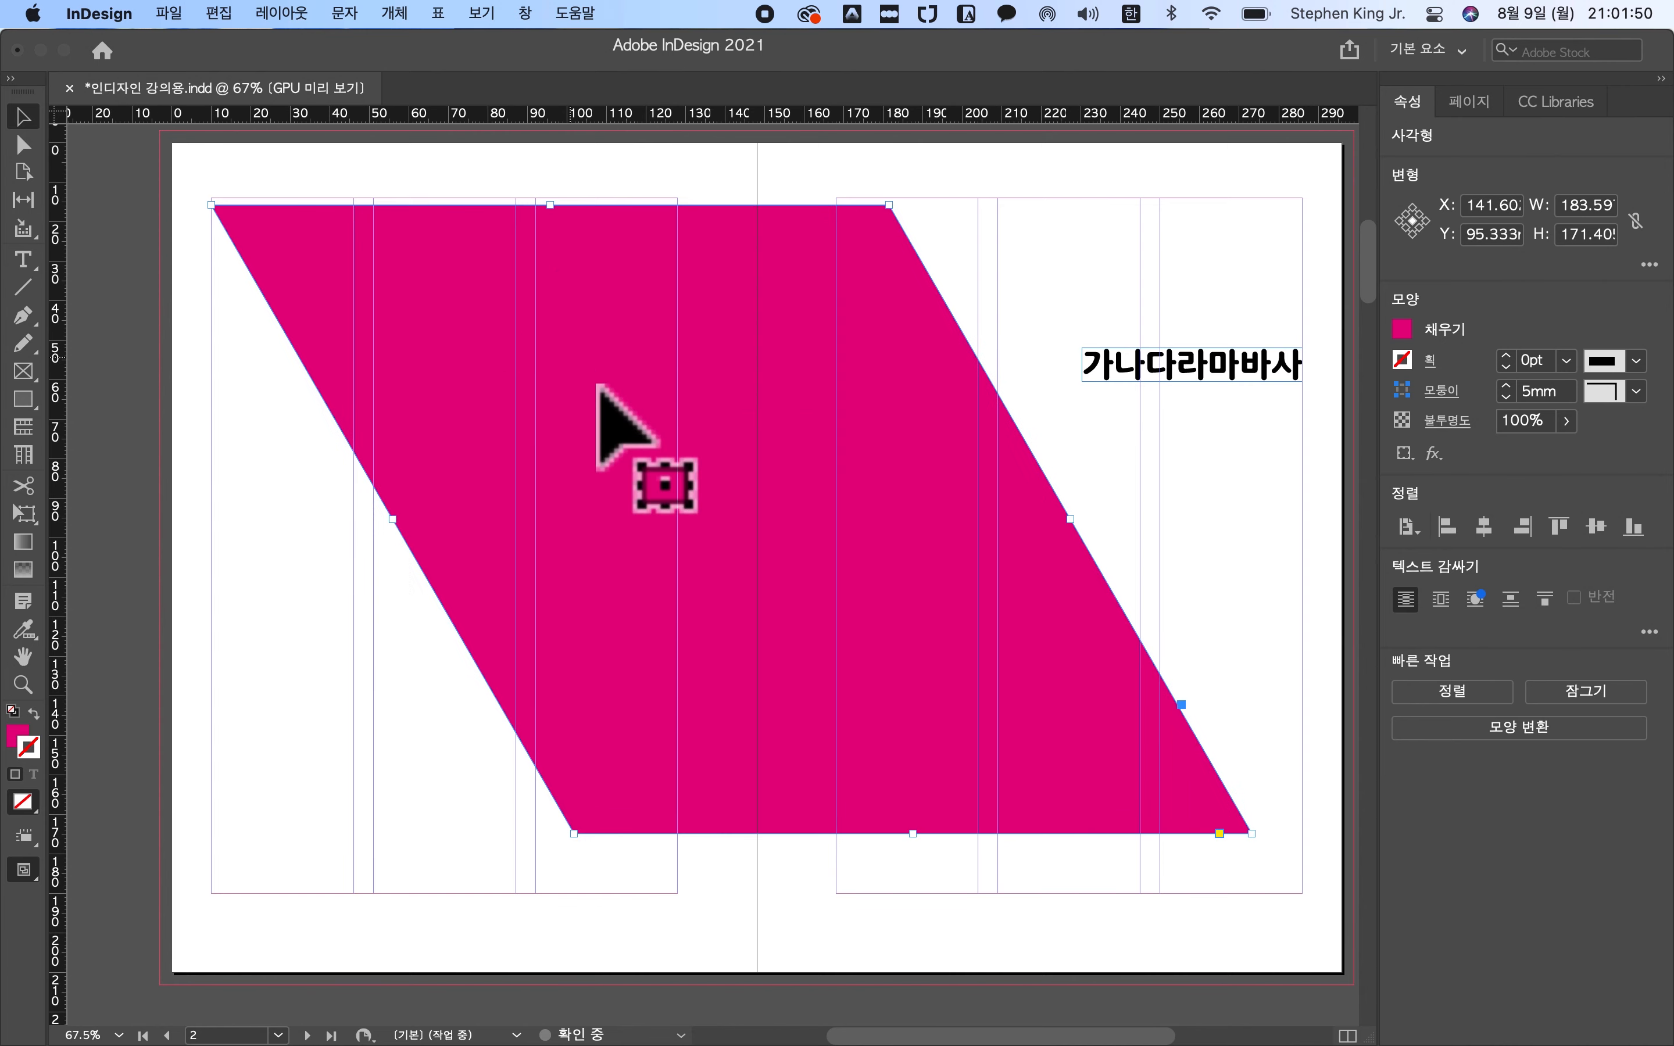
# - Delete the magenta parallelogram from the spread
pyautogui.click(228, 581)
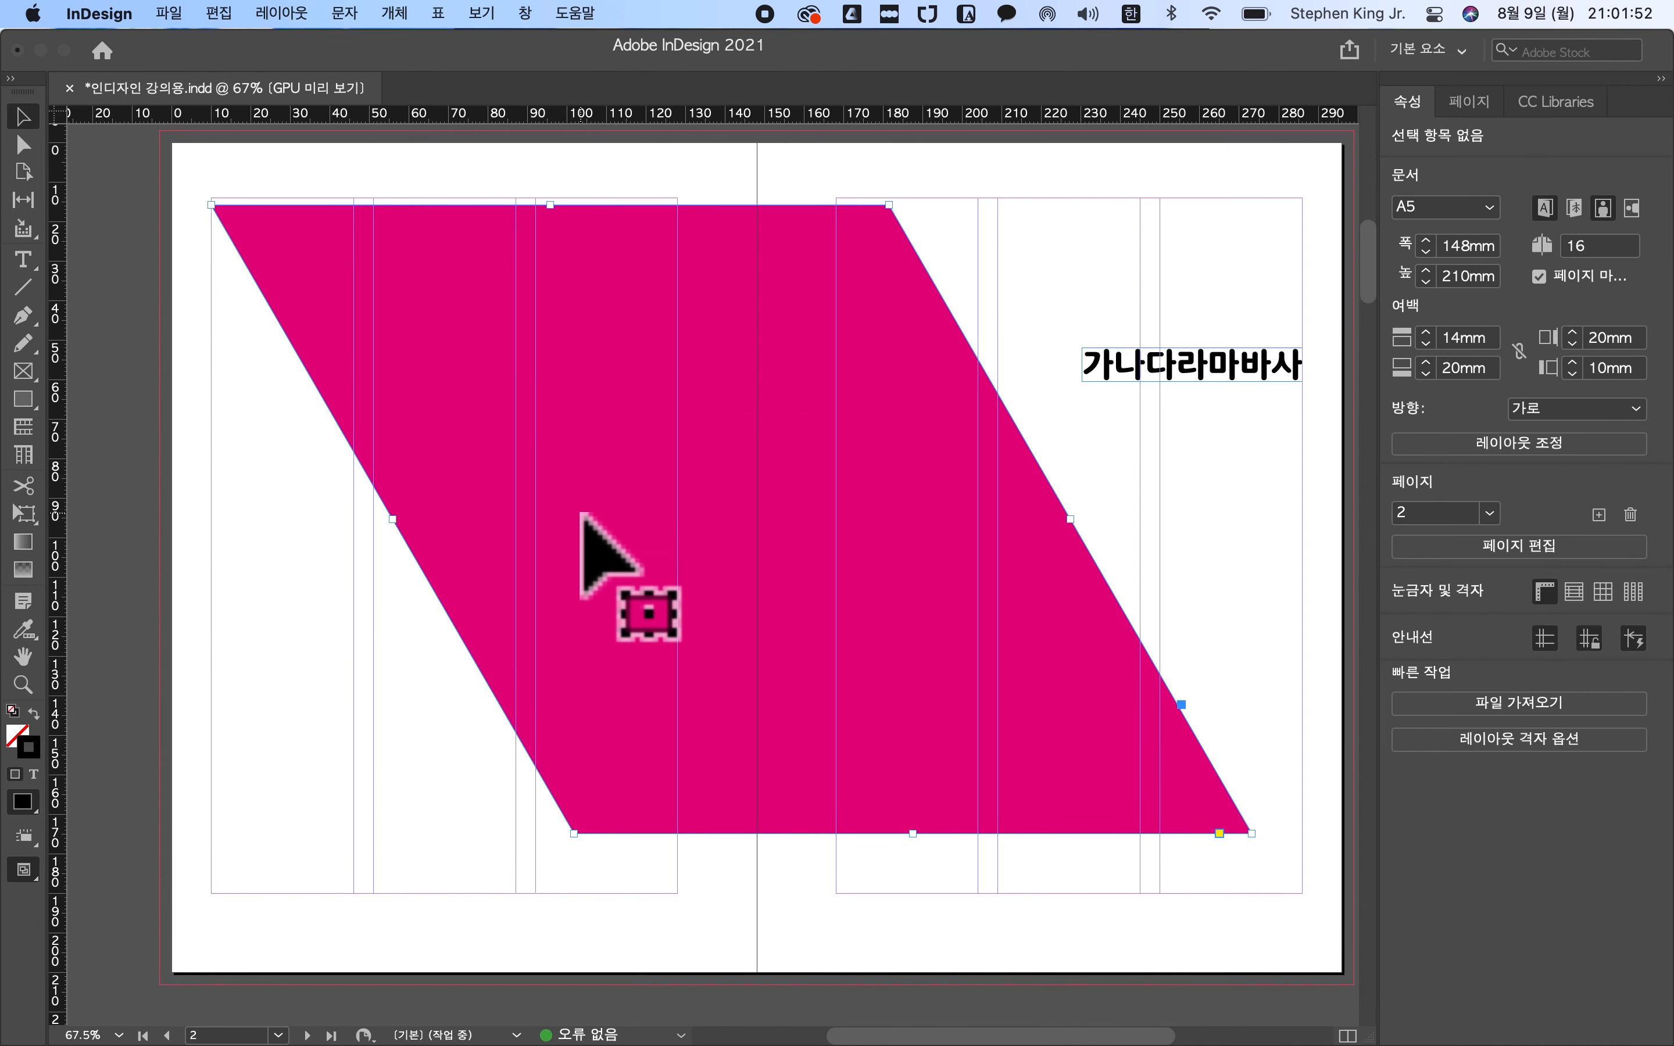
pyautogui.click(582, 515)
pyautogui.press('Delete')
# - Draw a large text frame from page 2 across the spine and enter the text "가나다라마바사"
pyautogui.press('t')
pyautogui.moveTo(262, 210); pyautogui.dragTo(929, 687)
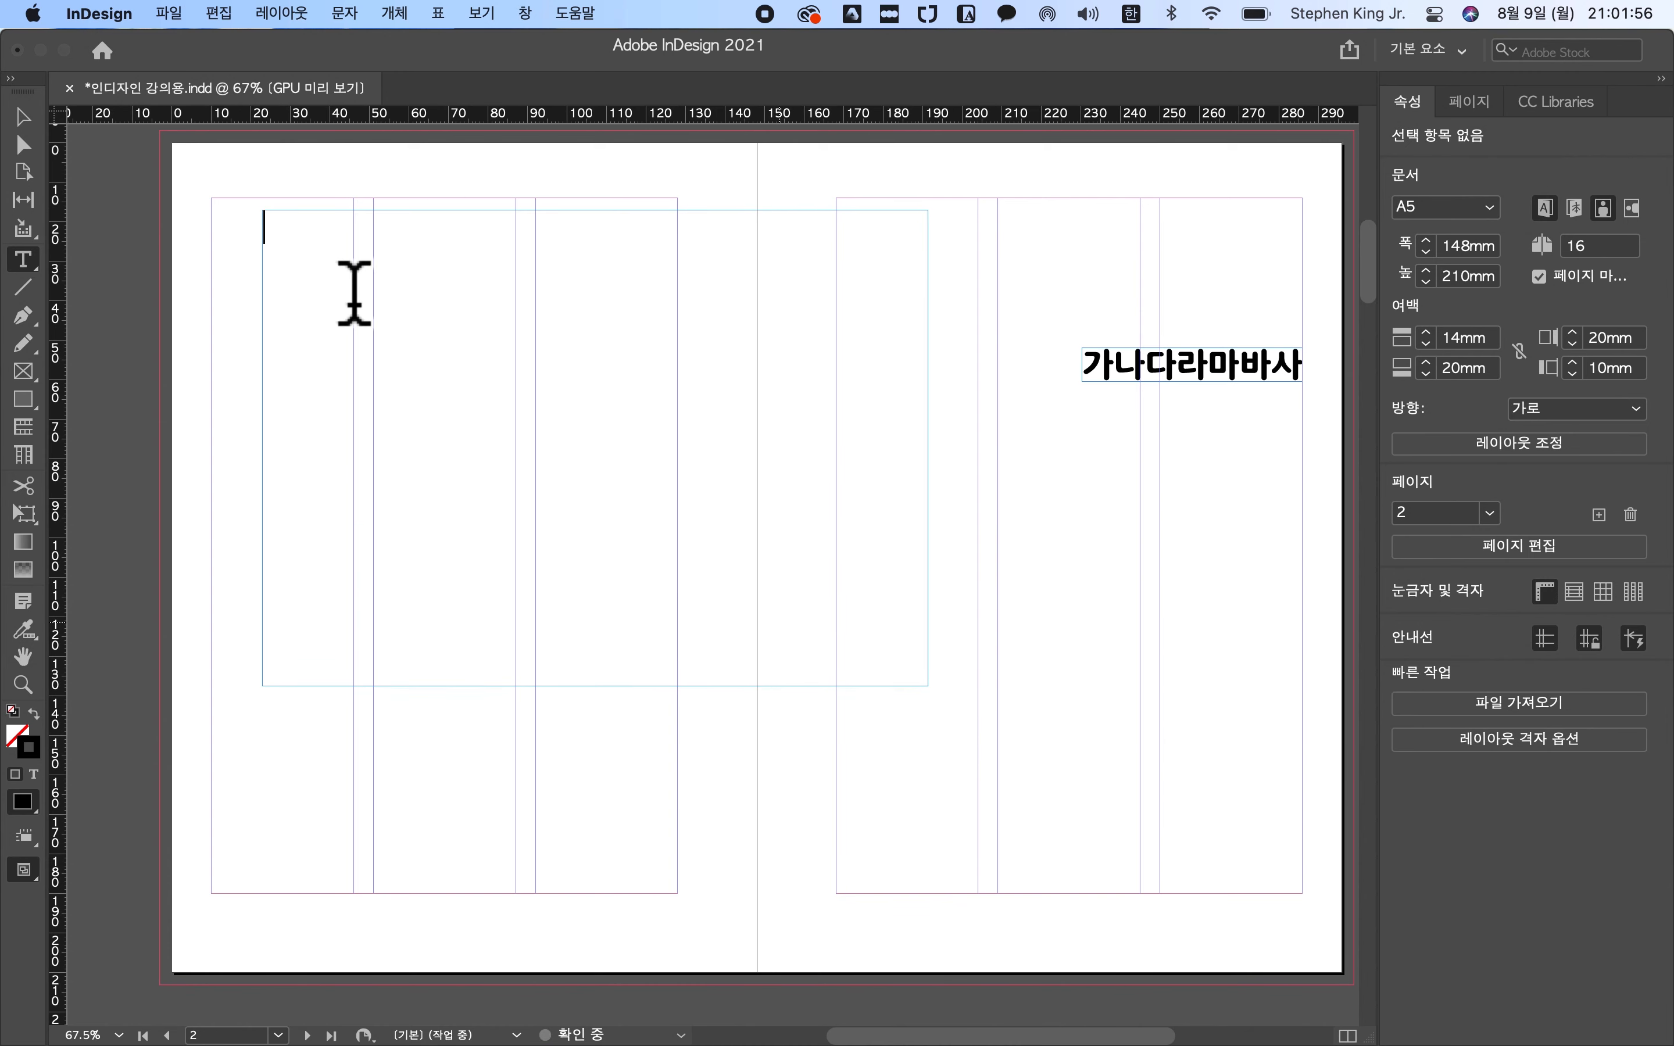
pyautogui.write('갠')
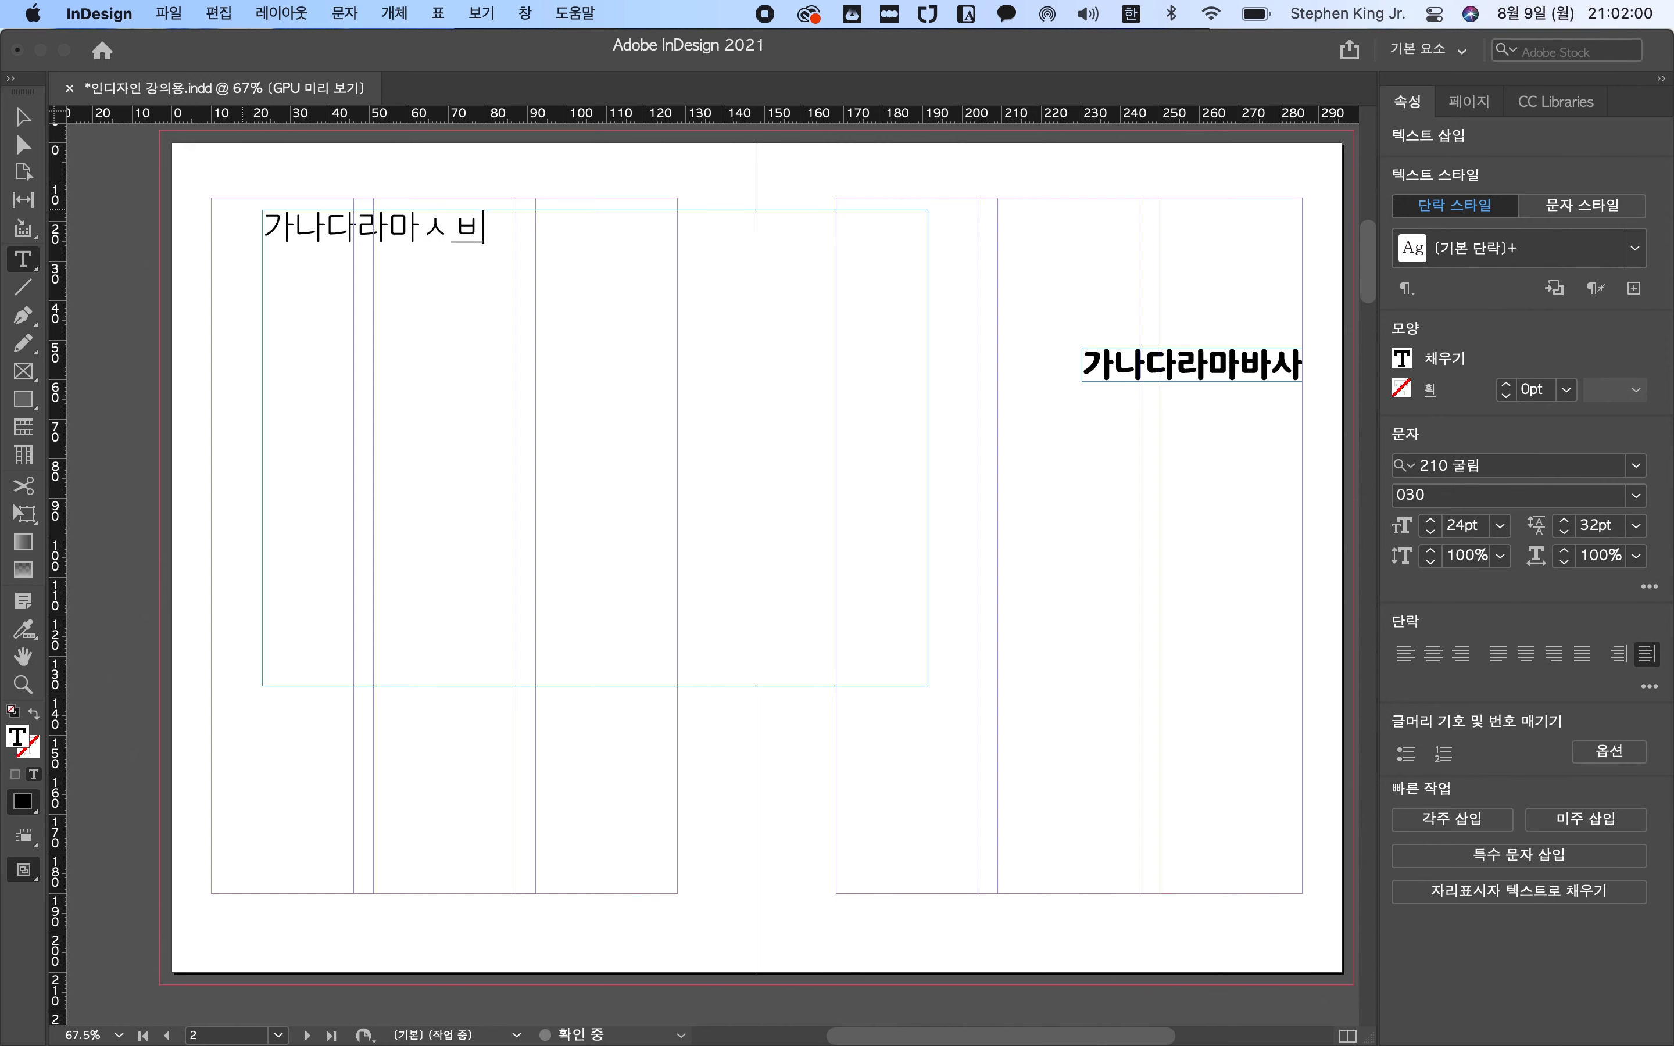
pyautogui.write('사')
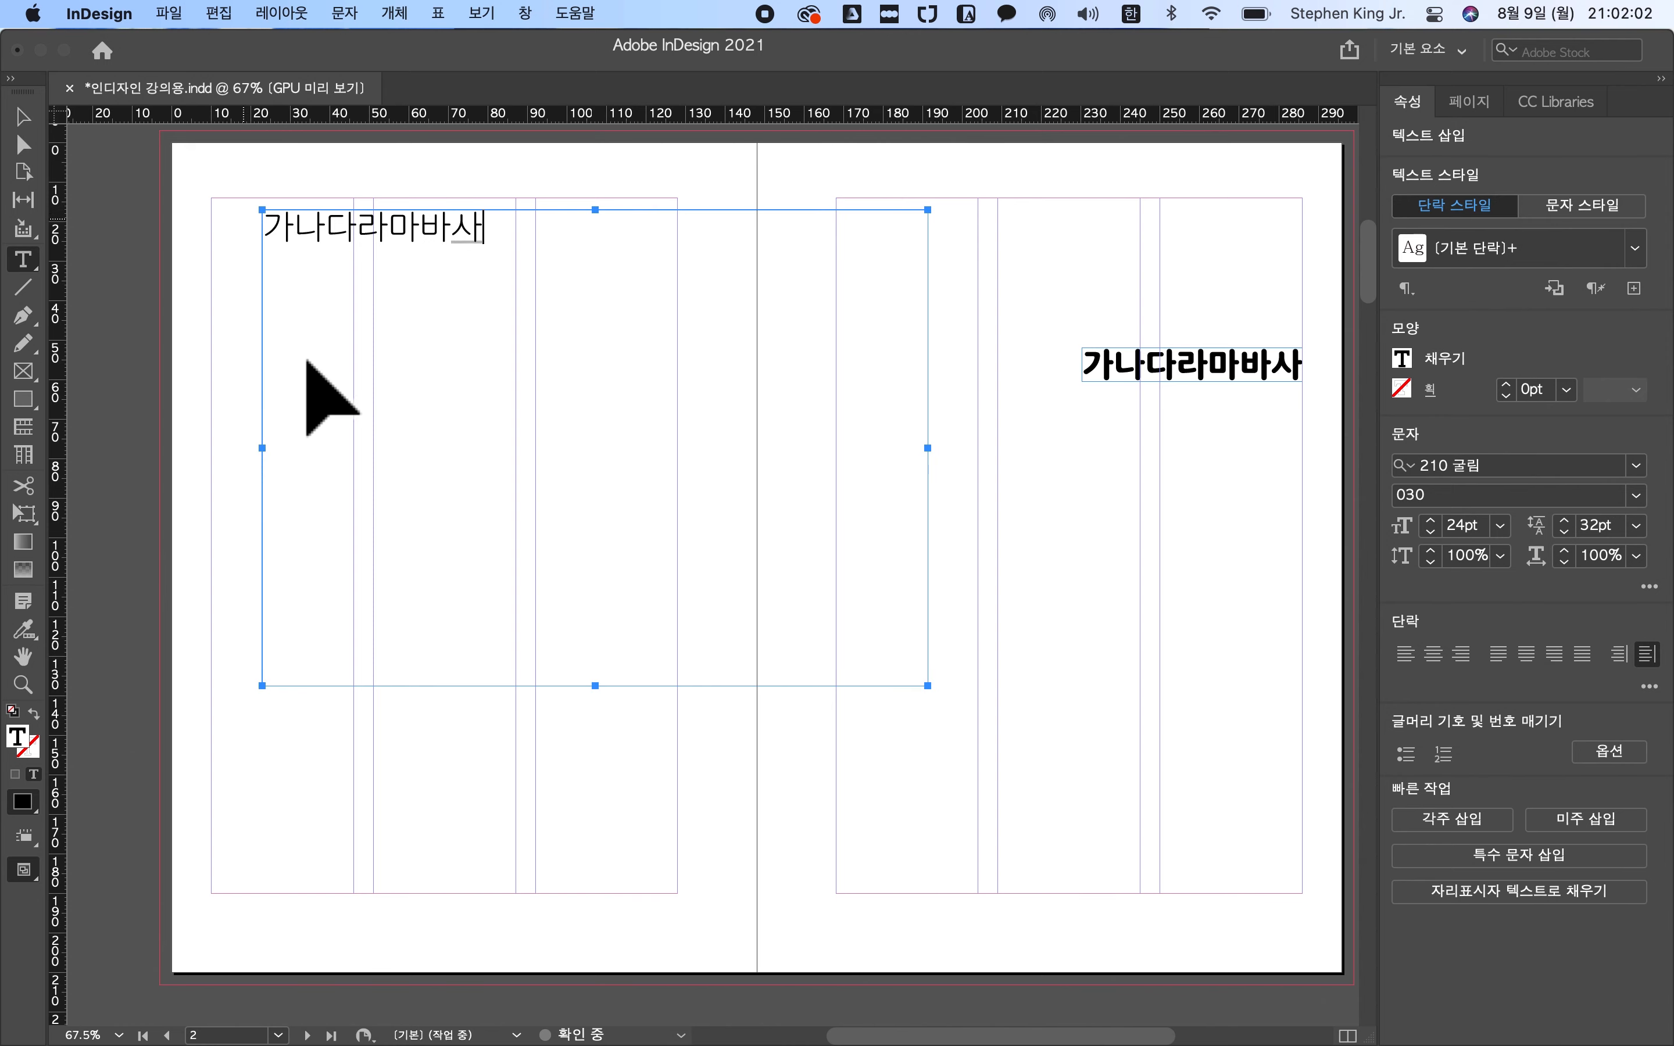
# - Fit the new text frame to its content and move it to the upper-left margin corner of page 2
pyautogui.click(560, 821)
pyautogui.press('Escape')
pyautogui.press('alt+super+c')
pyautogui.click(631, 407)
pyautogui.moveTo(422, 229); pyautogui.dragTo(335, 229)
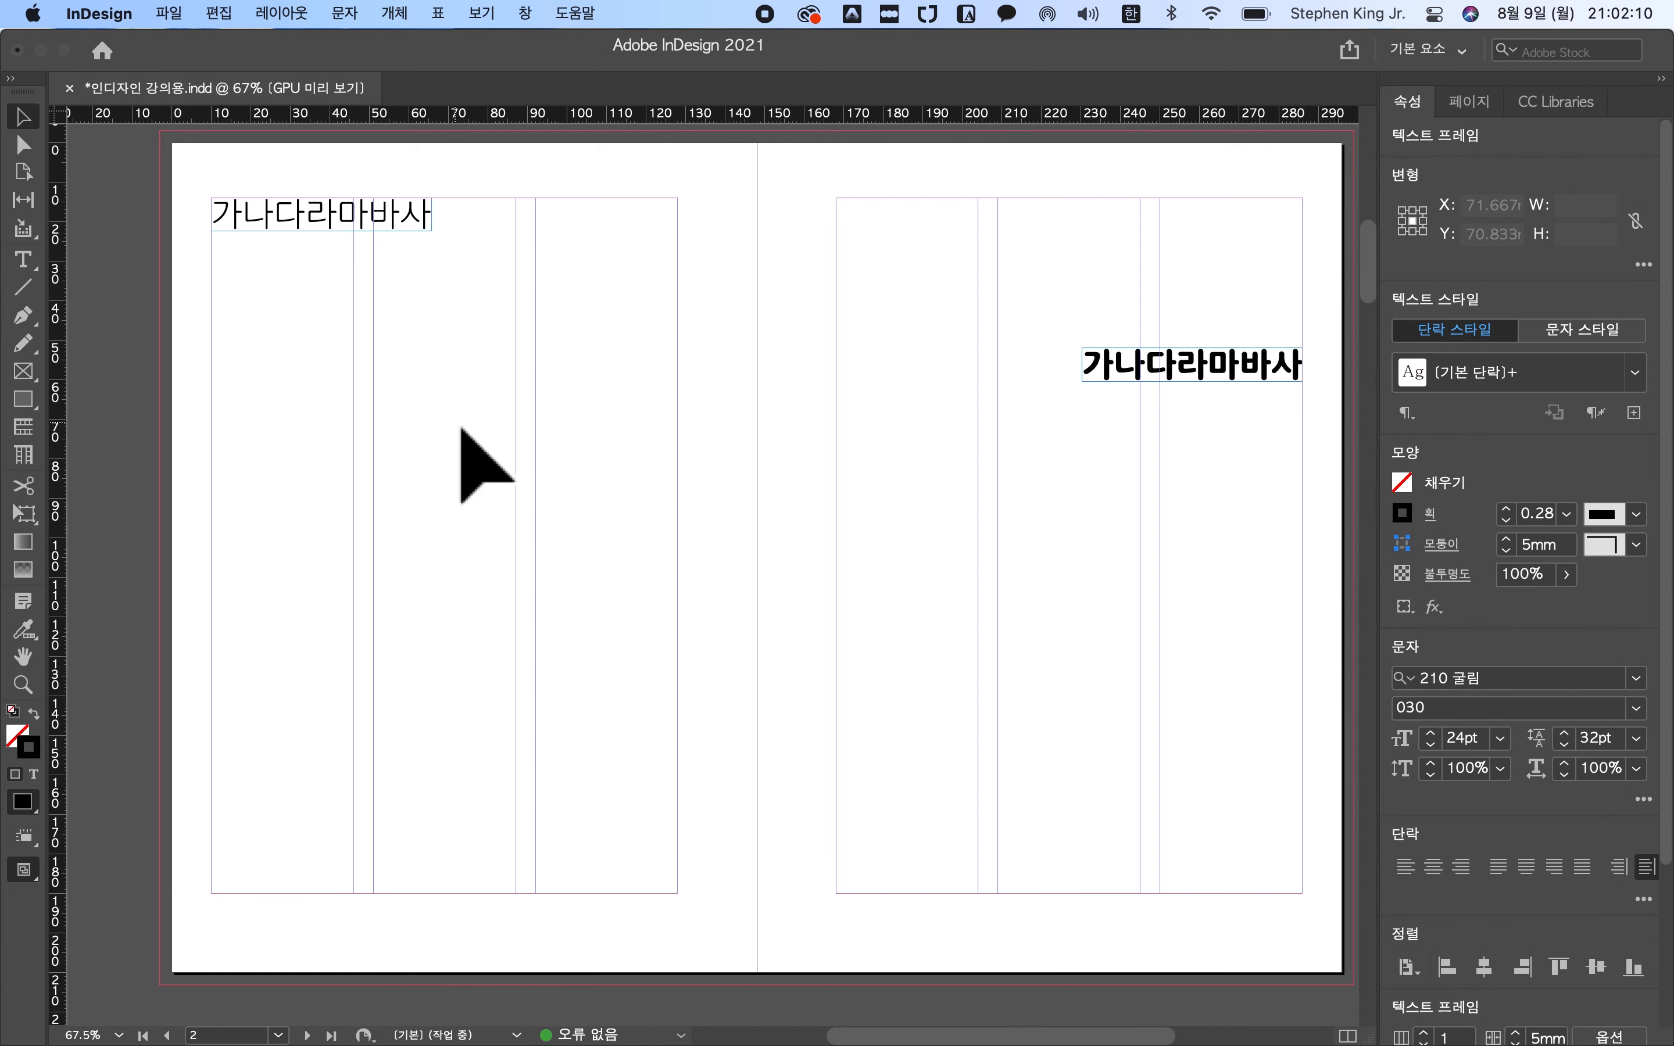
# - Import the owner's signature PDF and place it in a large frame across pages 2 and 3
pyautogui.press('super+d')
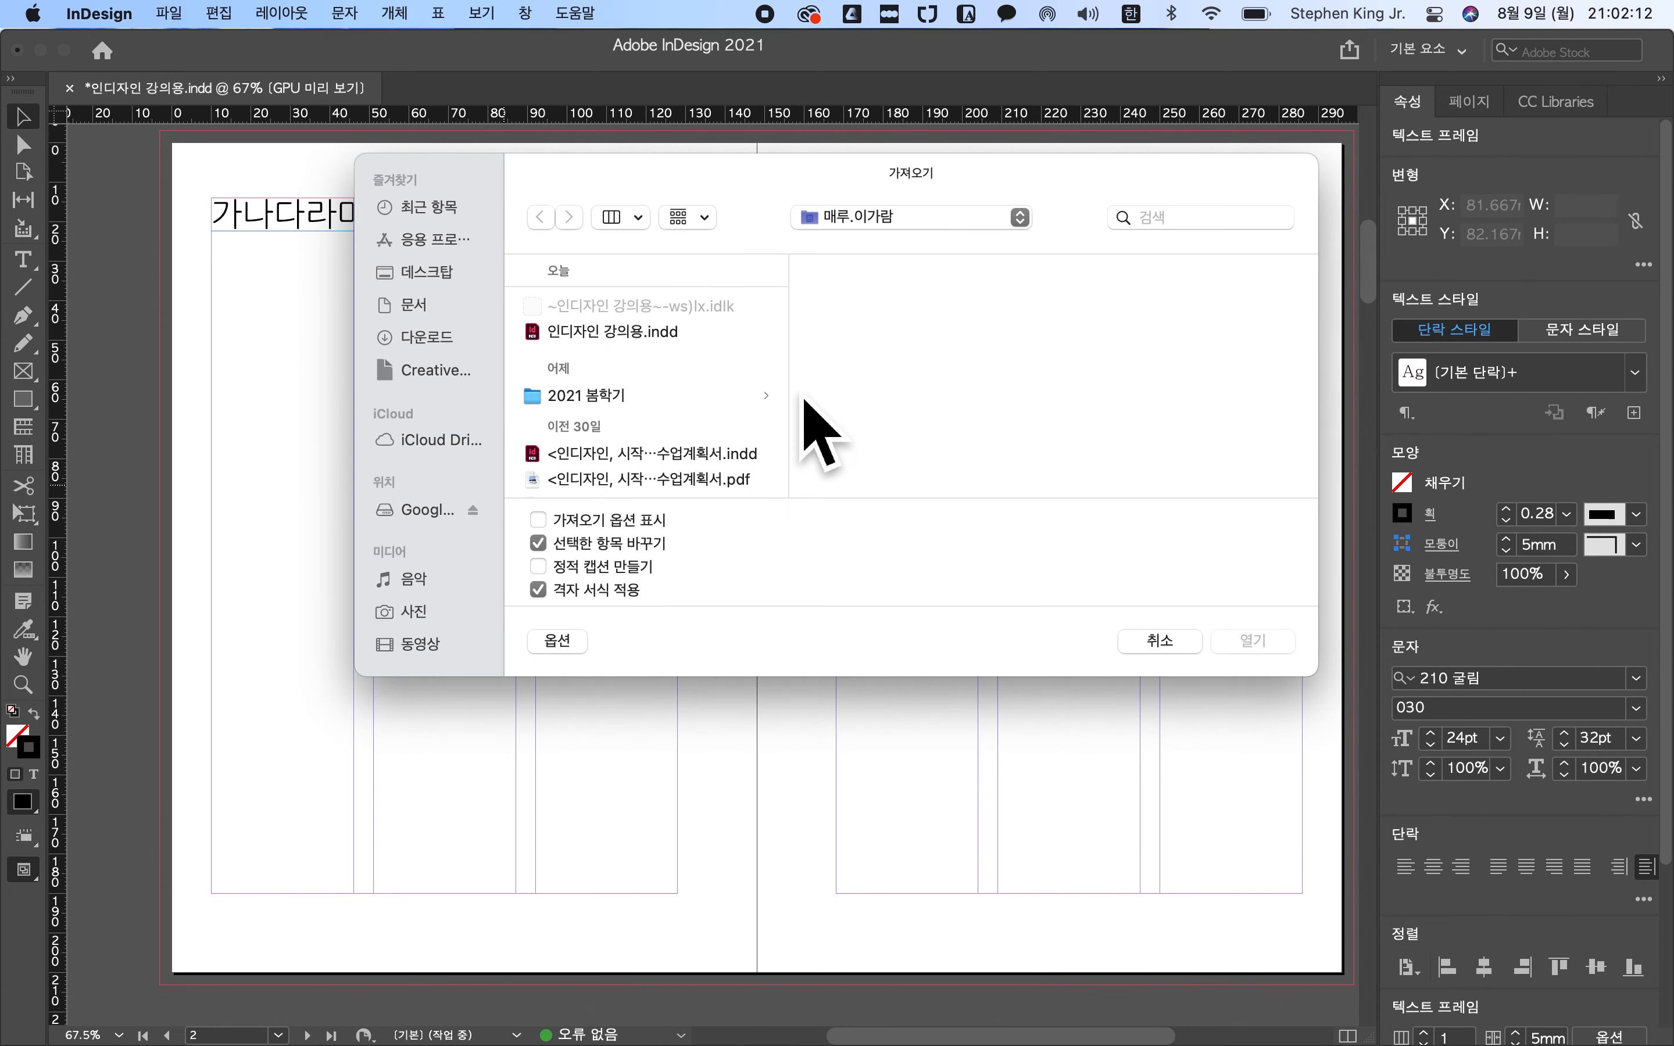
pyautogui.scroll(-2, 609, 408)
pyautogui.scroll(-5, 609, 408)
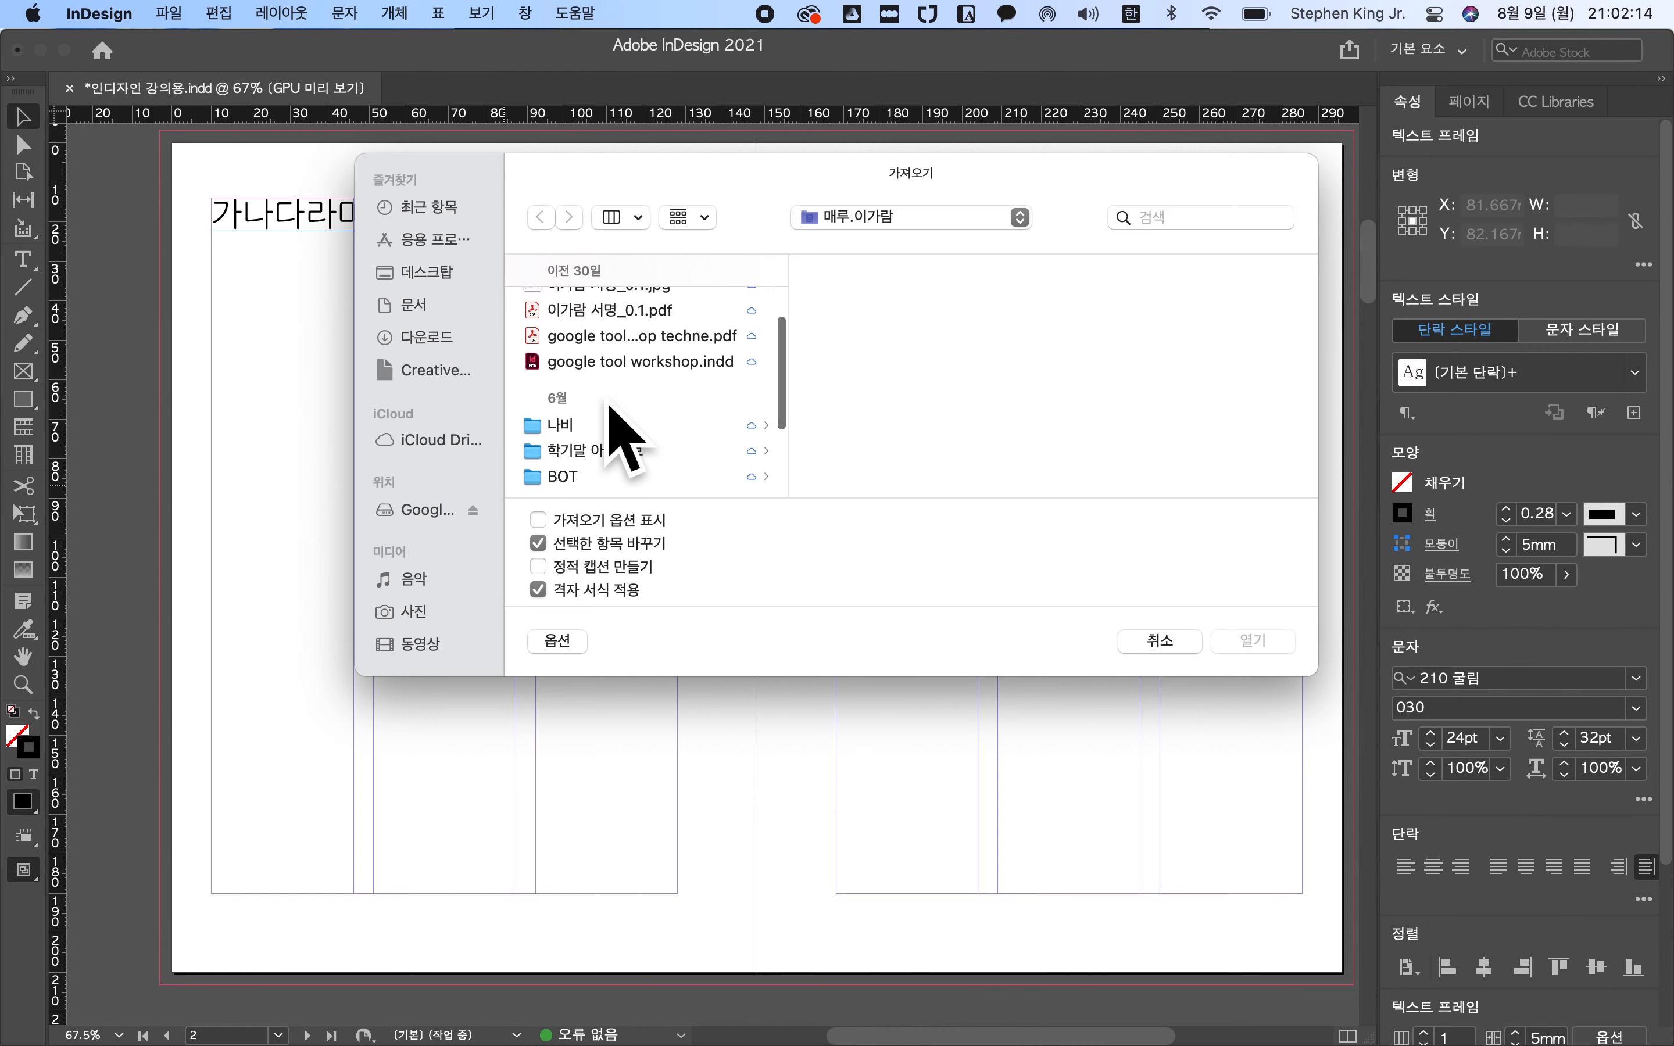
pyautogui.click(606, 345)
pyautogui.press('Return')
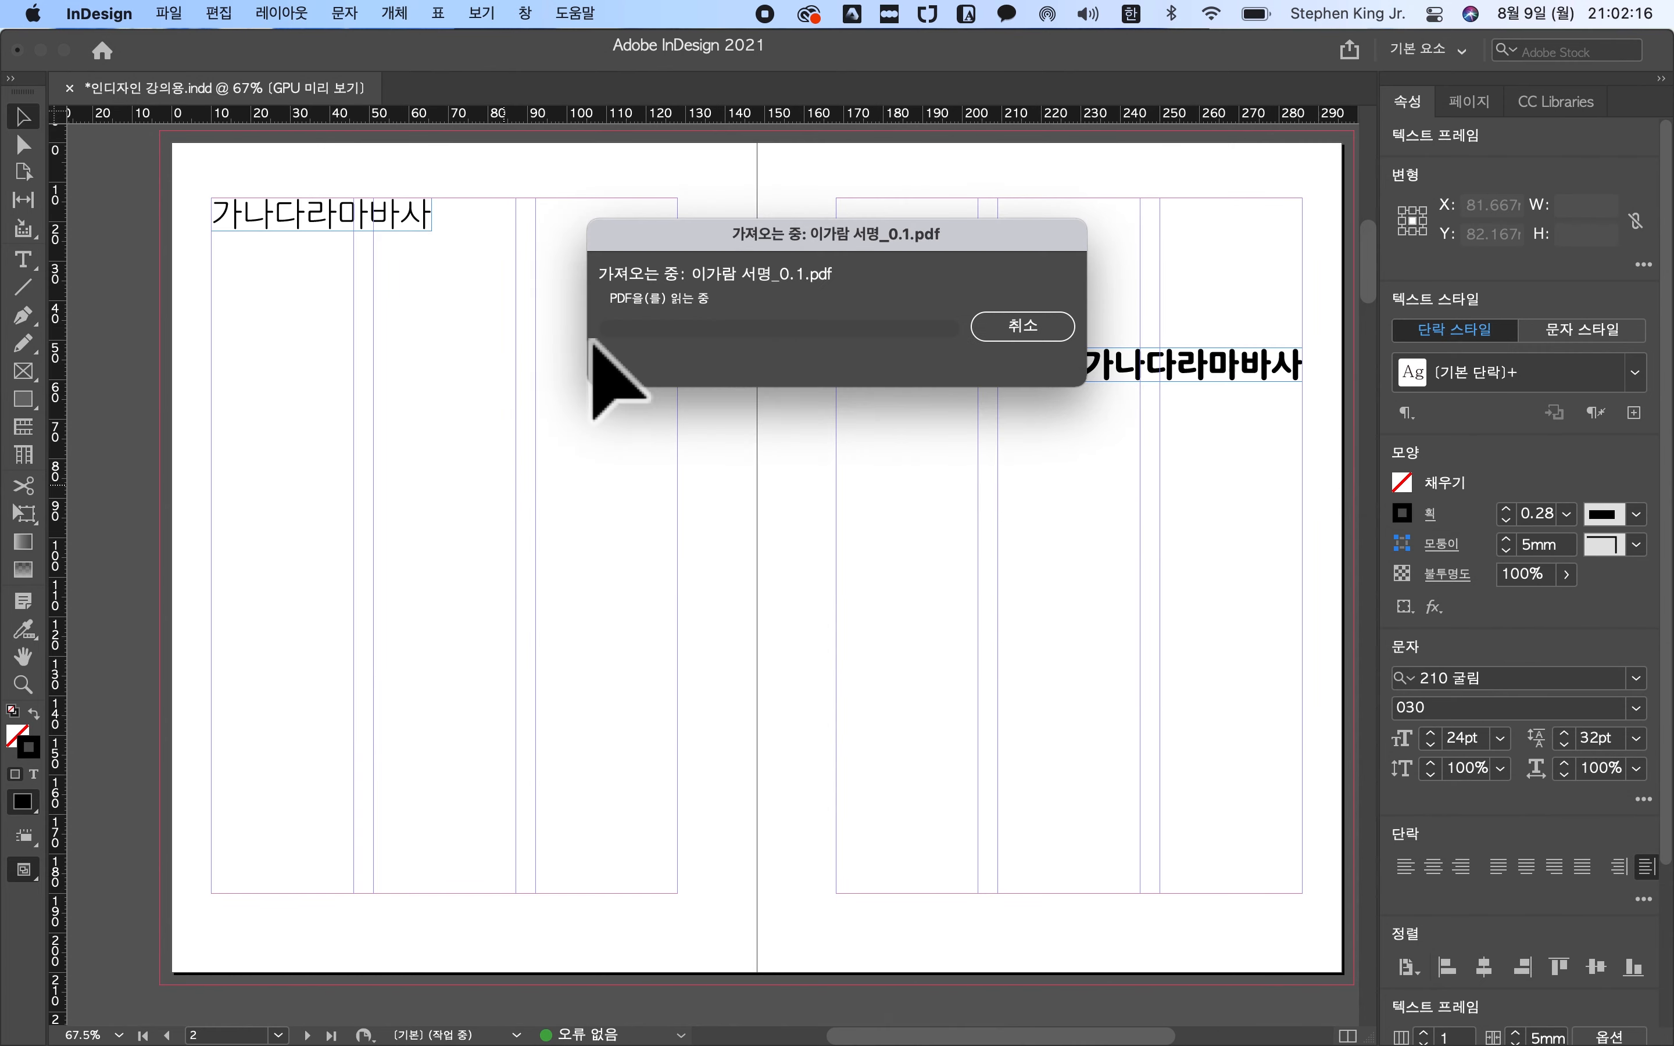
pyautogui.moveTo(291, 336)
pyautogui.mouseDown()
pyautogui.moveTo(587, 508)
pyautogui.moveTo(928, 789)
pyautogui.mouseUp()
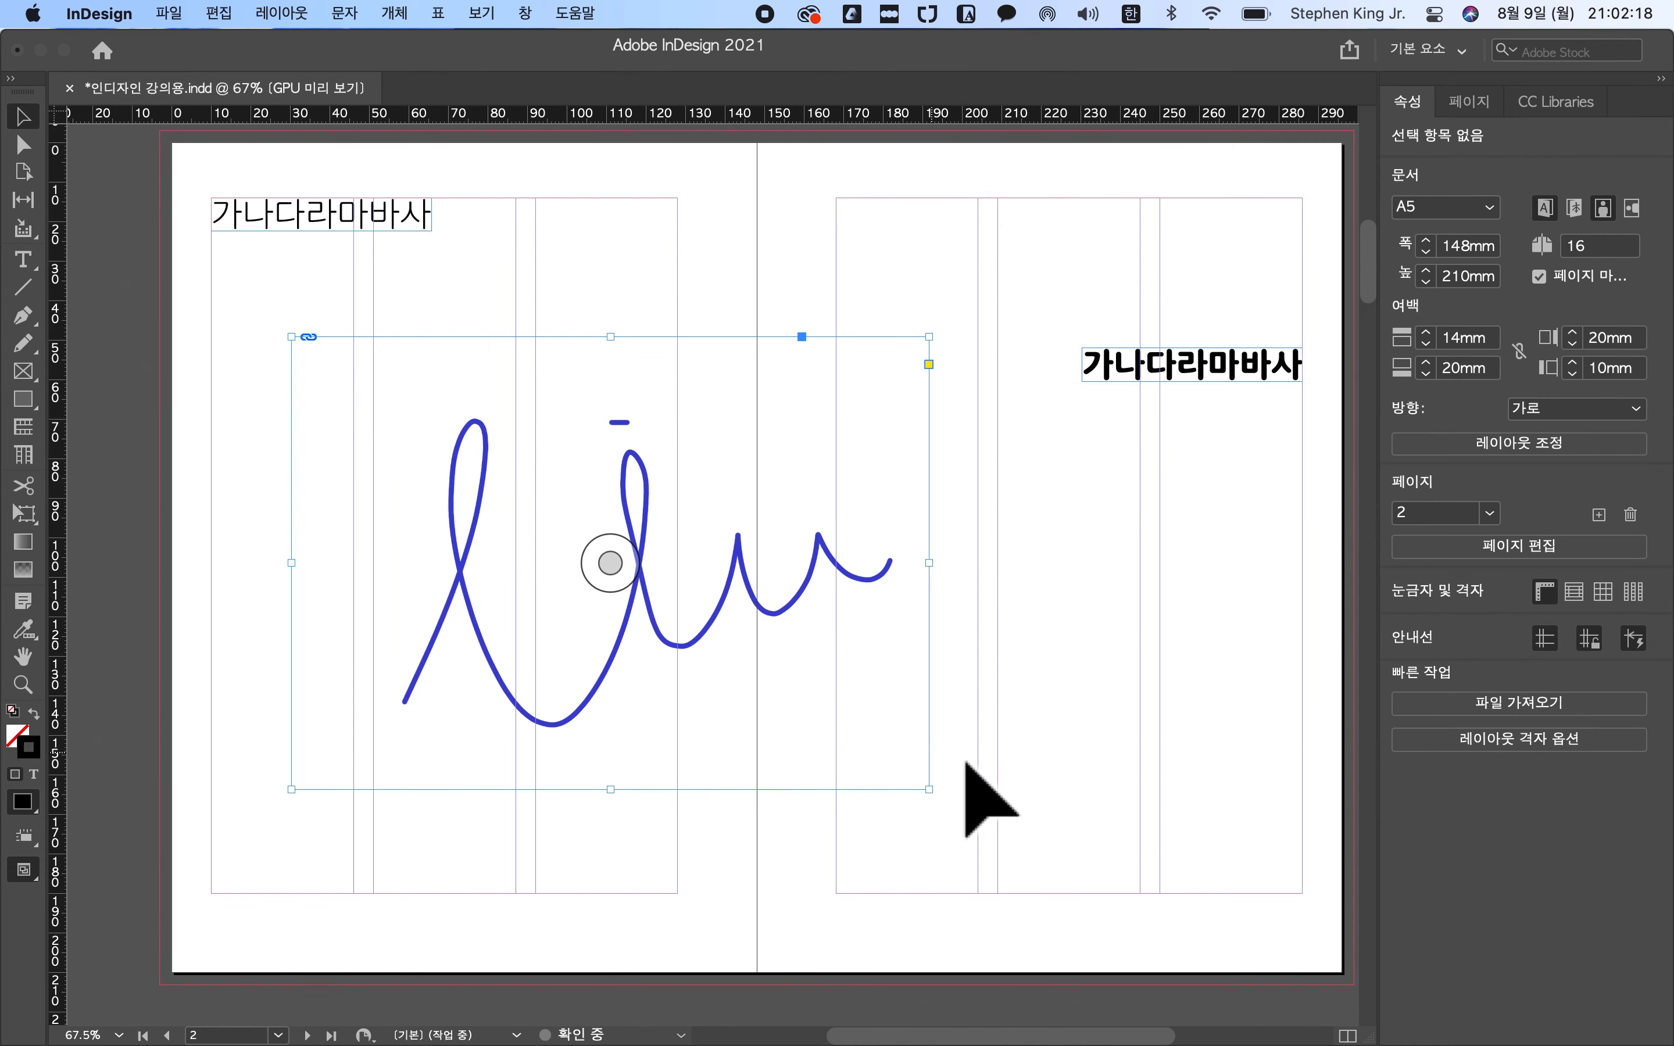
# - Undo the placement of the signature PDF
pyautogui.hotkey('ctrl', 'z')
pyautogui.hotkey('ctrl', 'z')
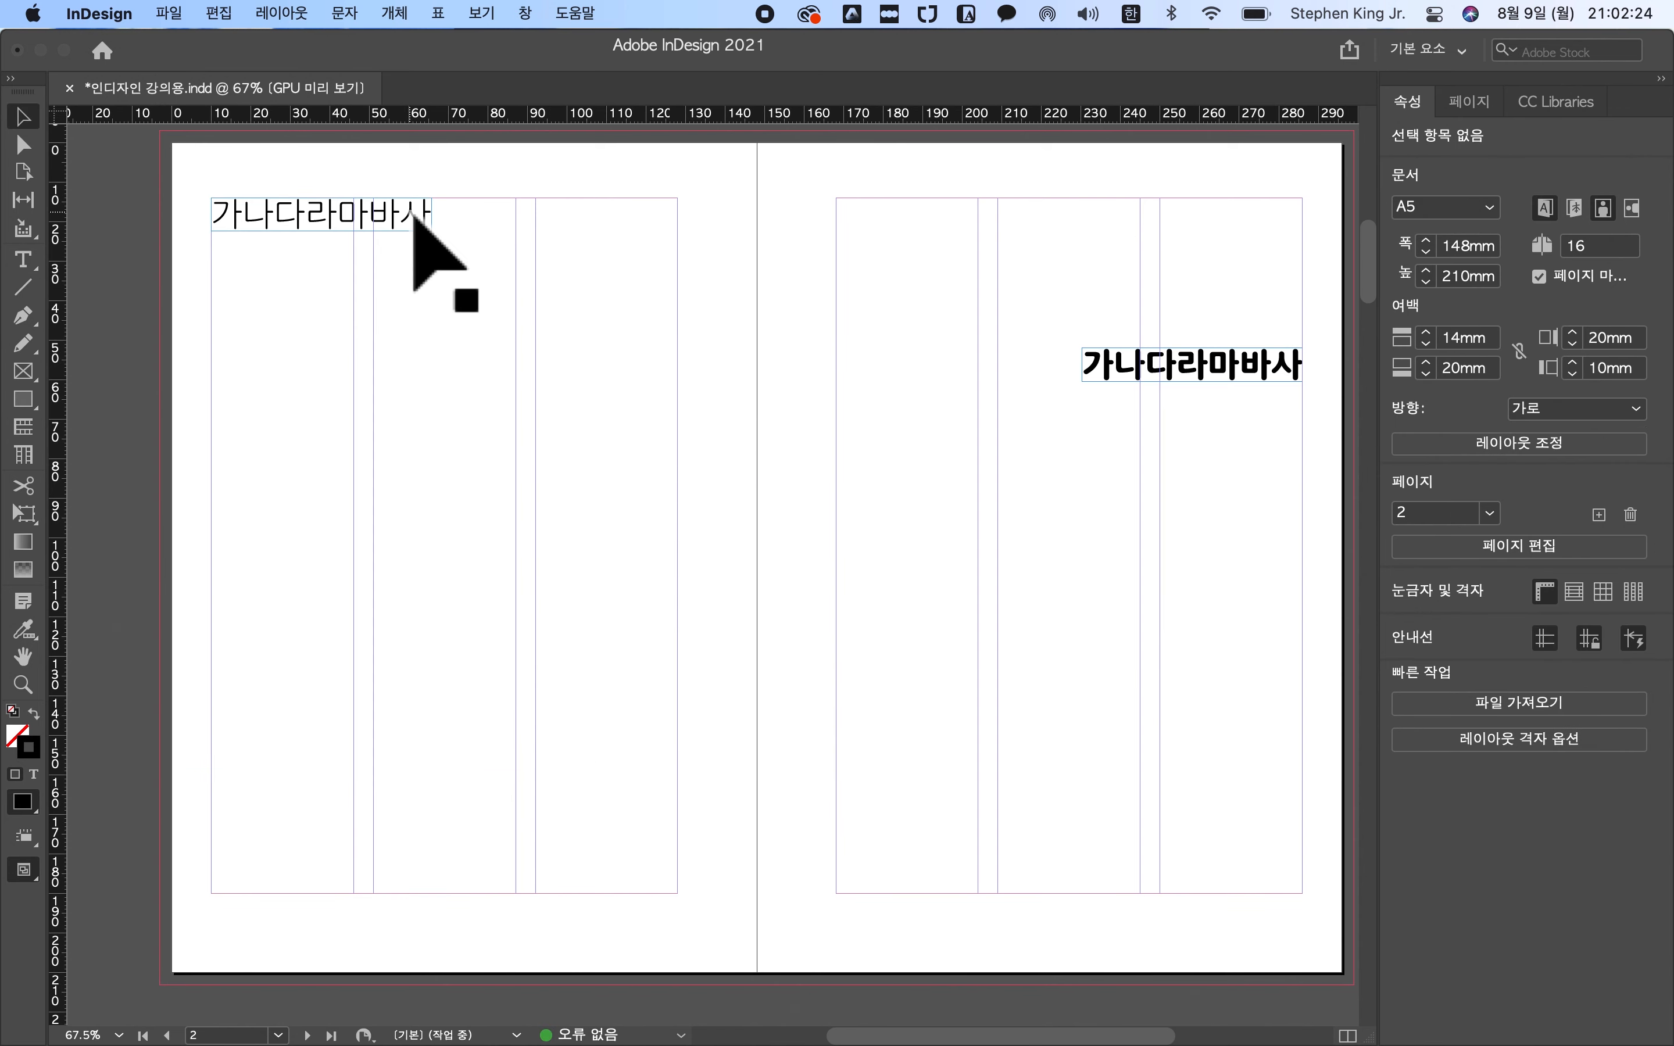
pyautogui.hotkey('ctrl', 'z')
pyautogui.hotkey('ctrl', 'z')
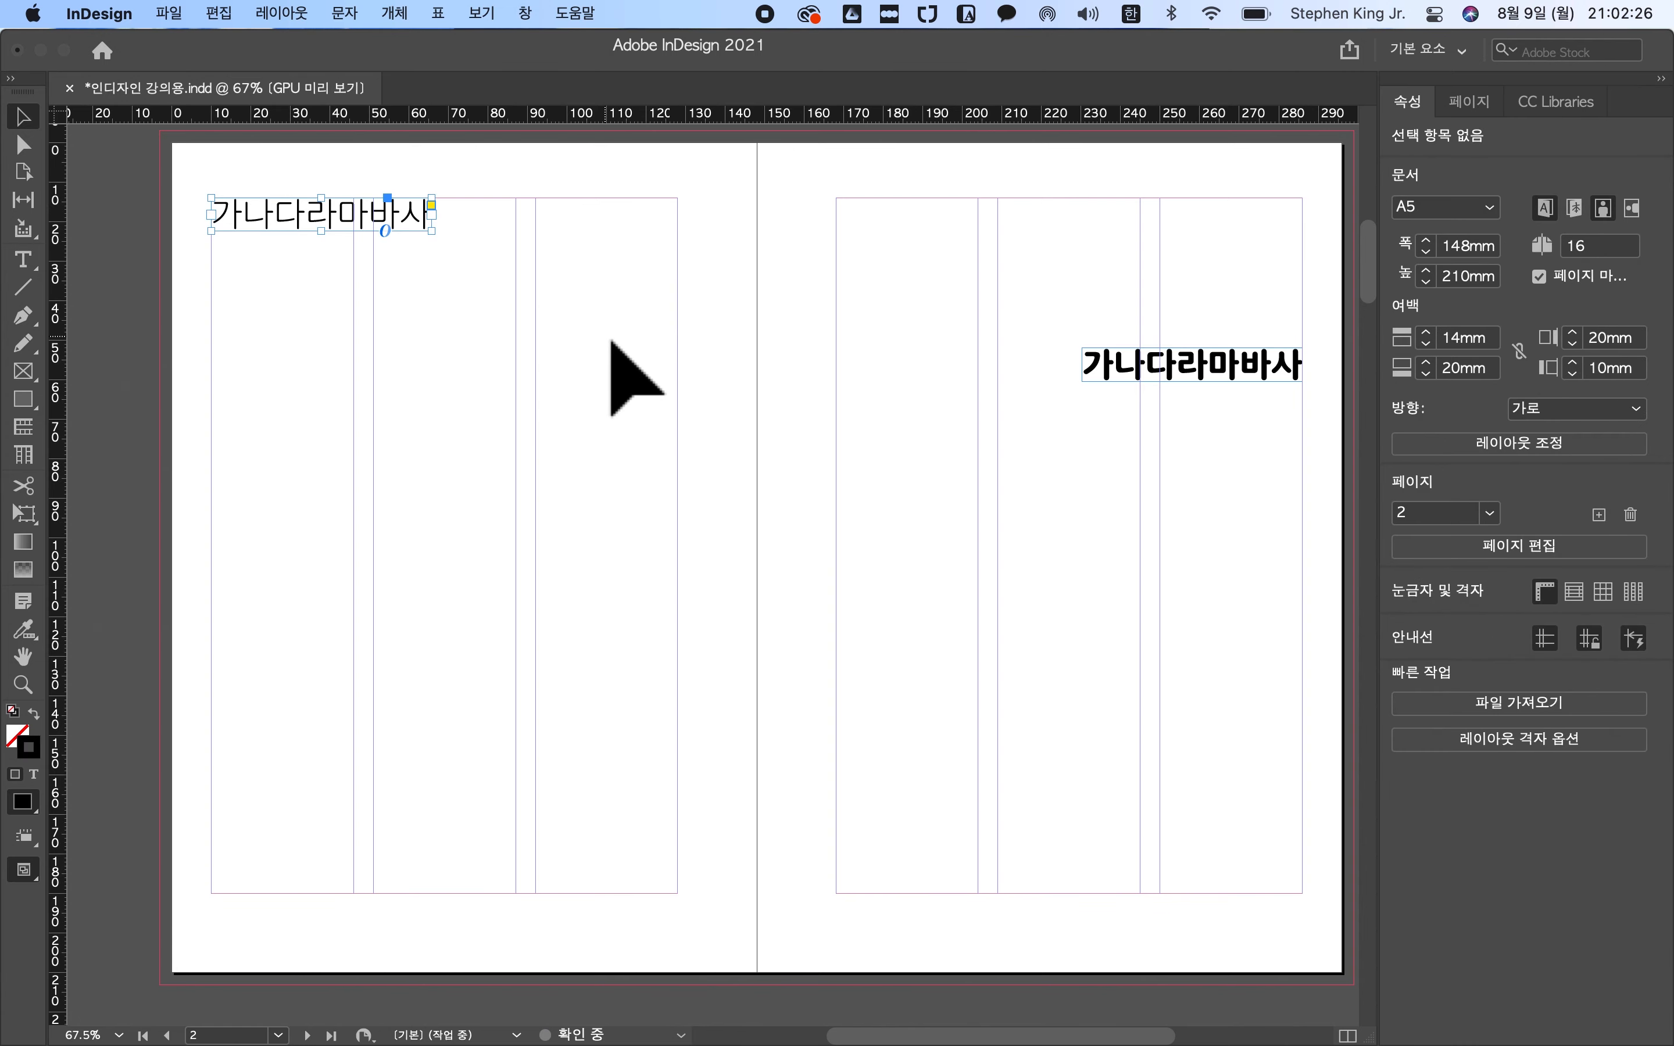
# - Delete the "가나다라마바사" text frame in the upper-left margin corner of page 2
pyautogui.click(616, 393)
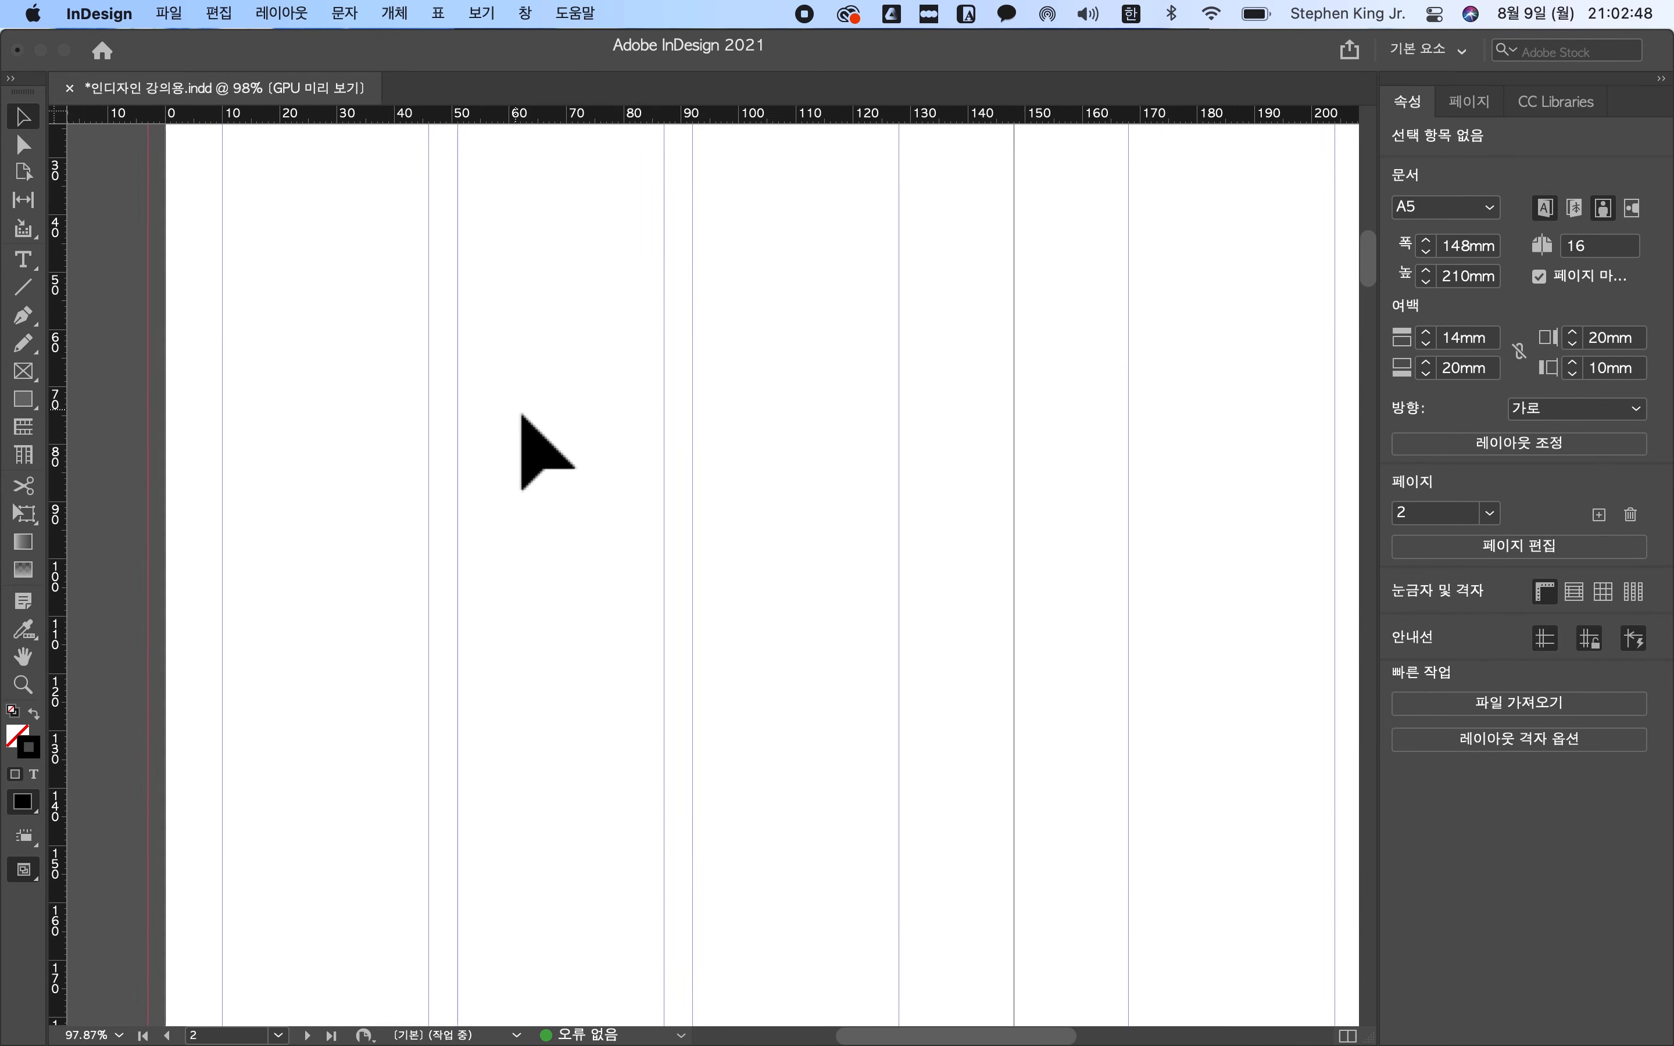
pyautogui.scroll(5, 533, 450)
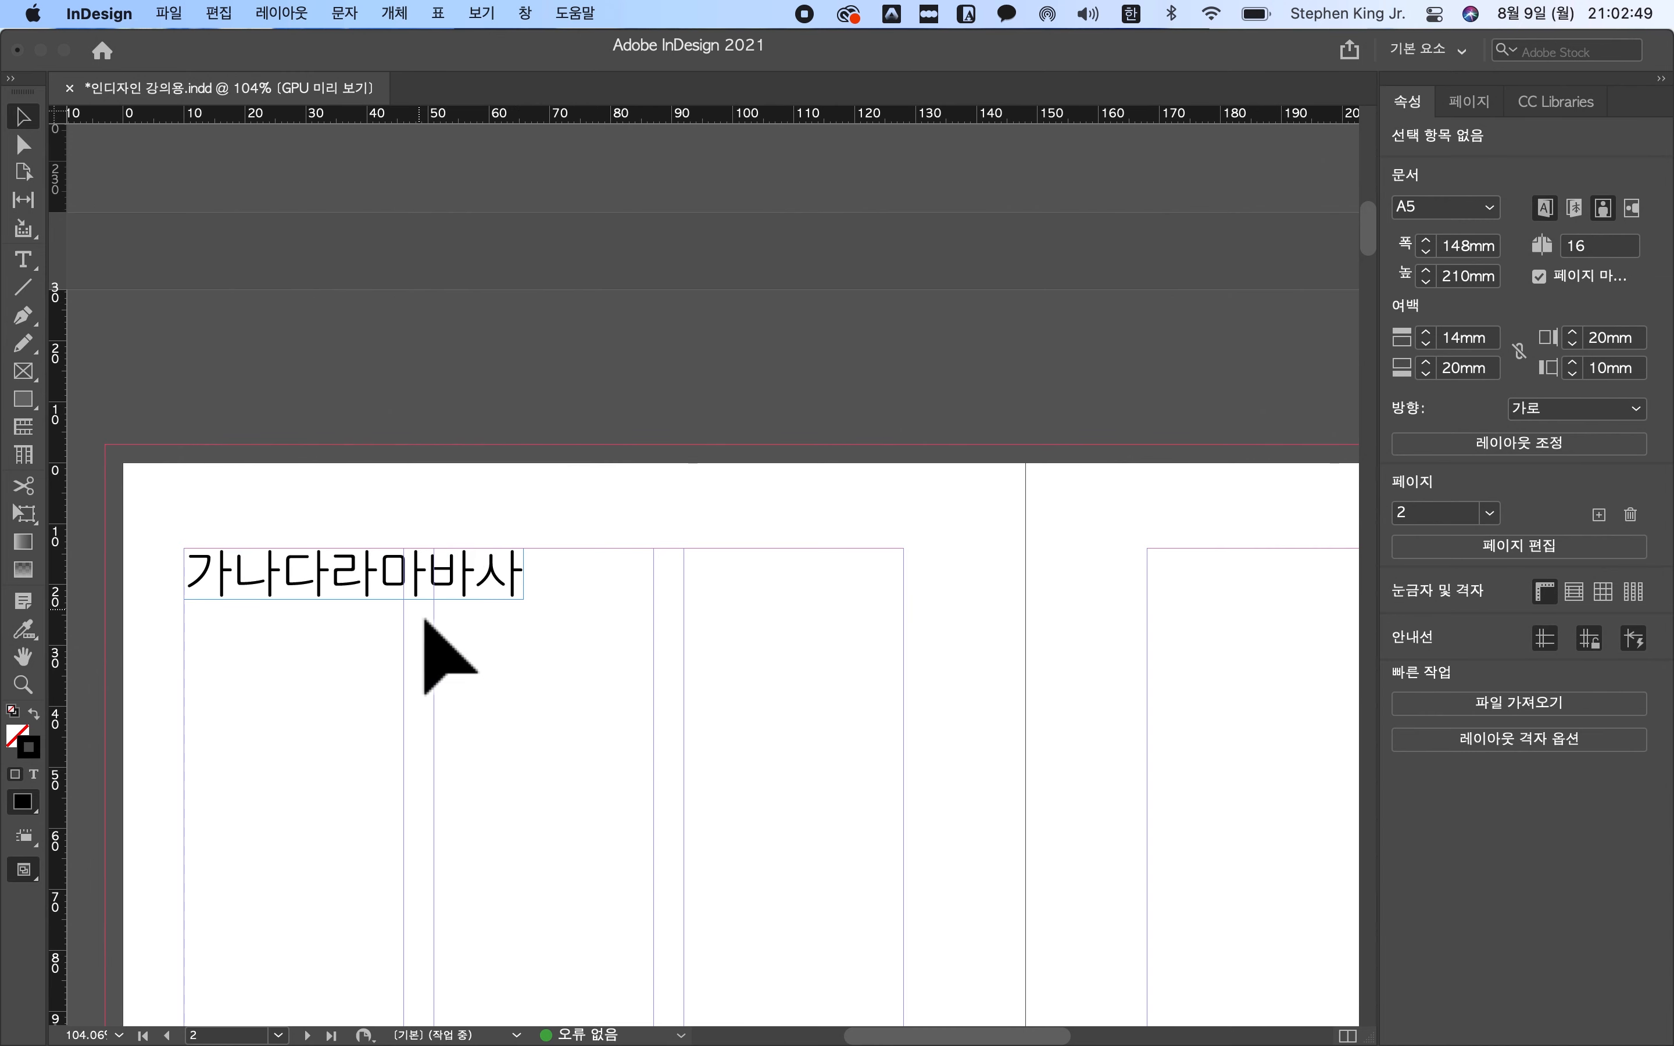
pyautogui.click(427, 598)
pyautogui.press('Delete')
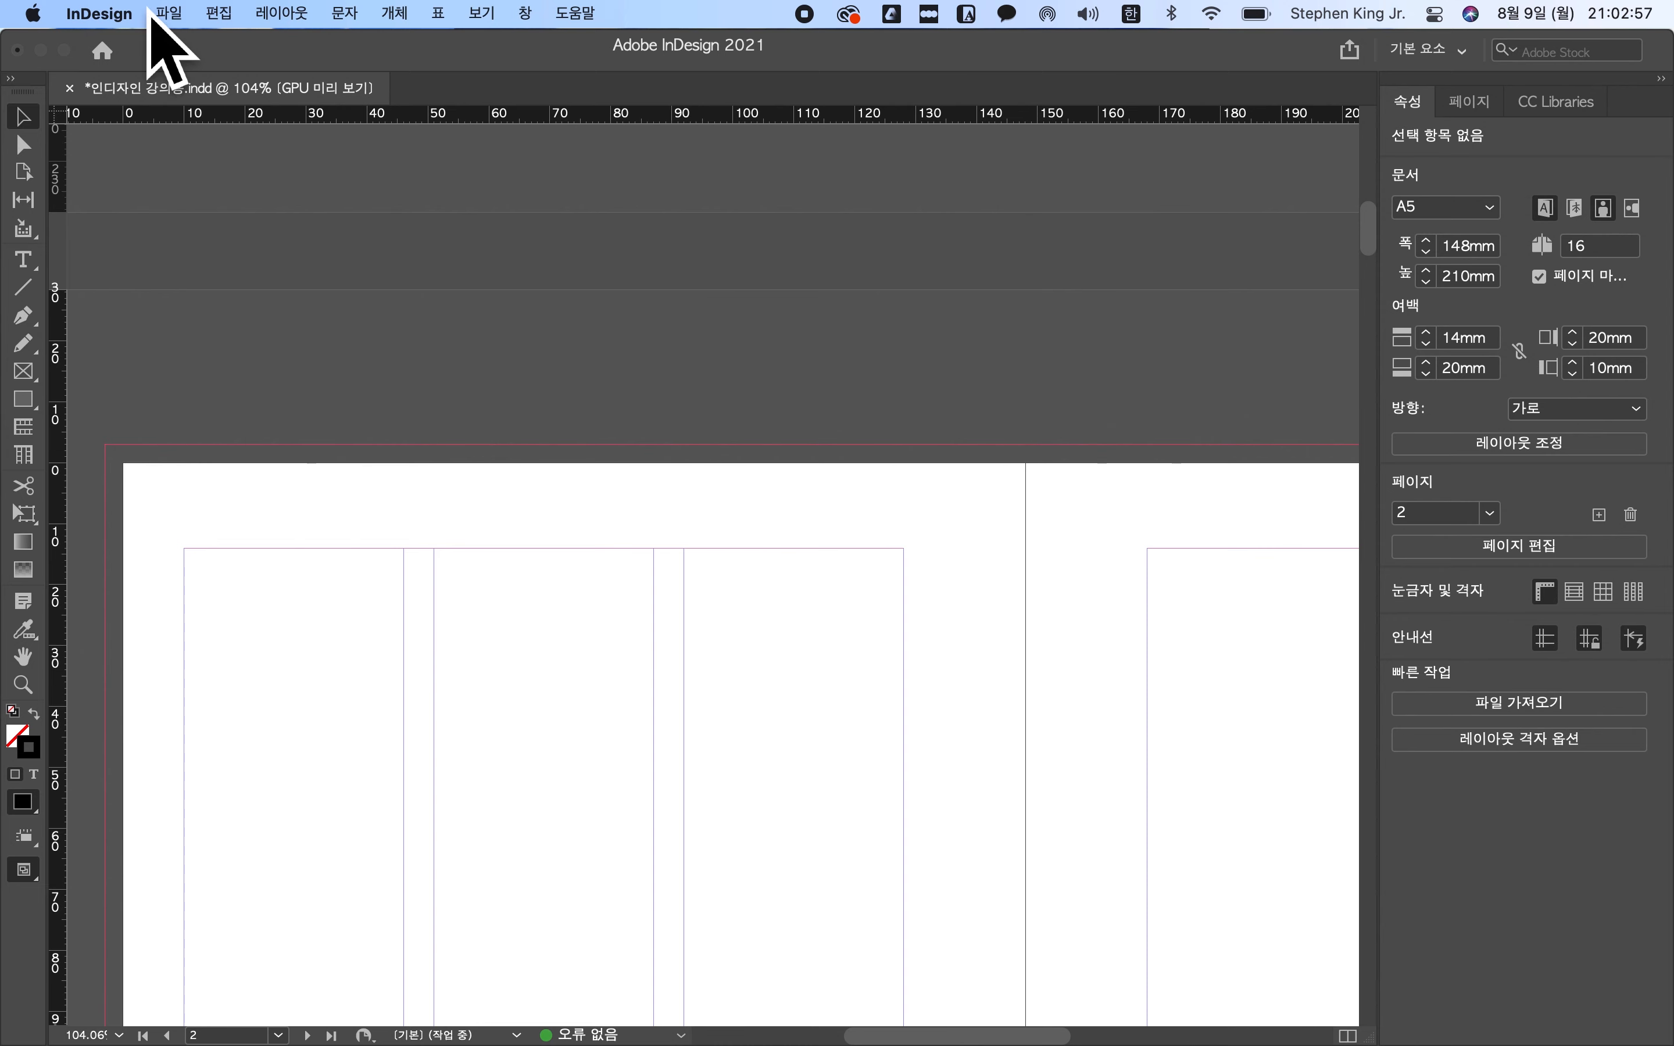
pyautogui.click(83, 12)
pyautogui.moveTo(130, 83)
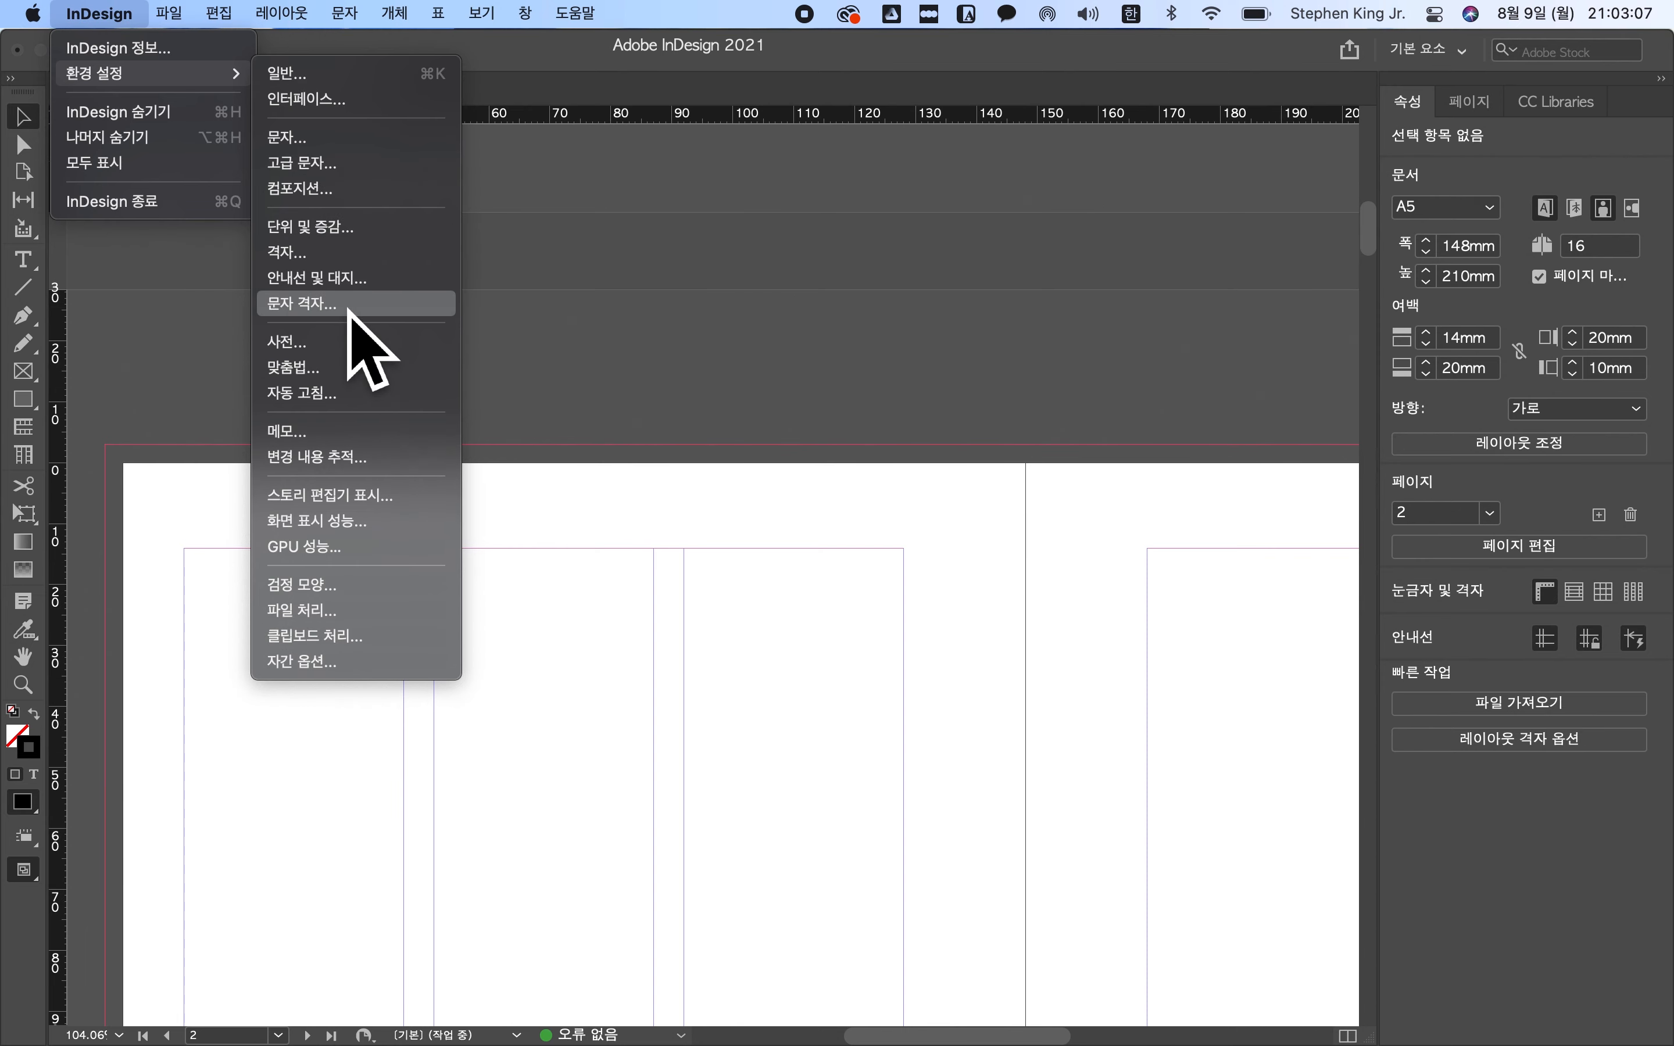
pyautogui.moveTo(195, 26)
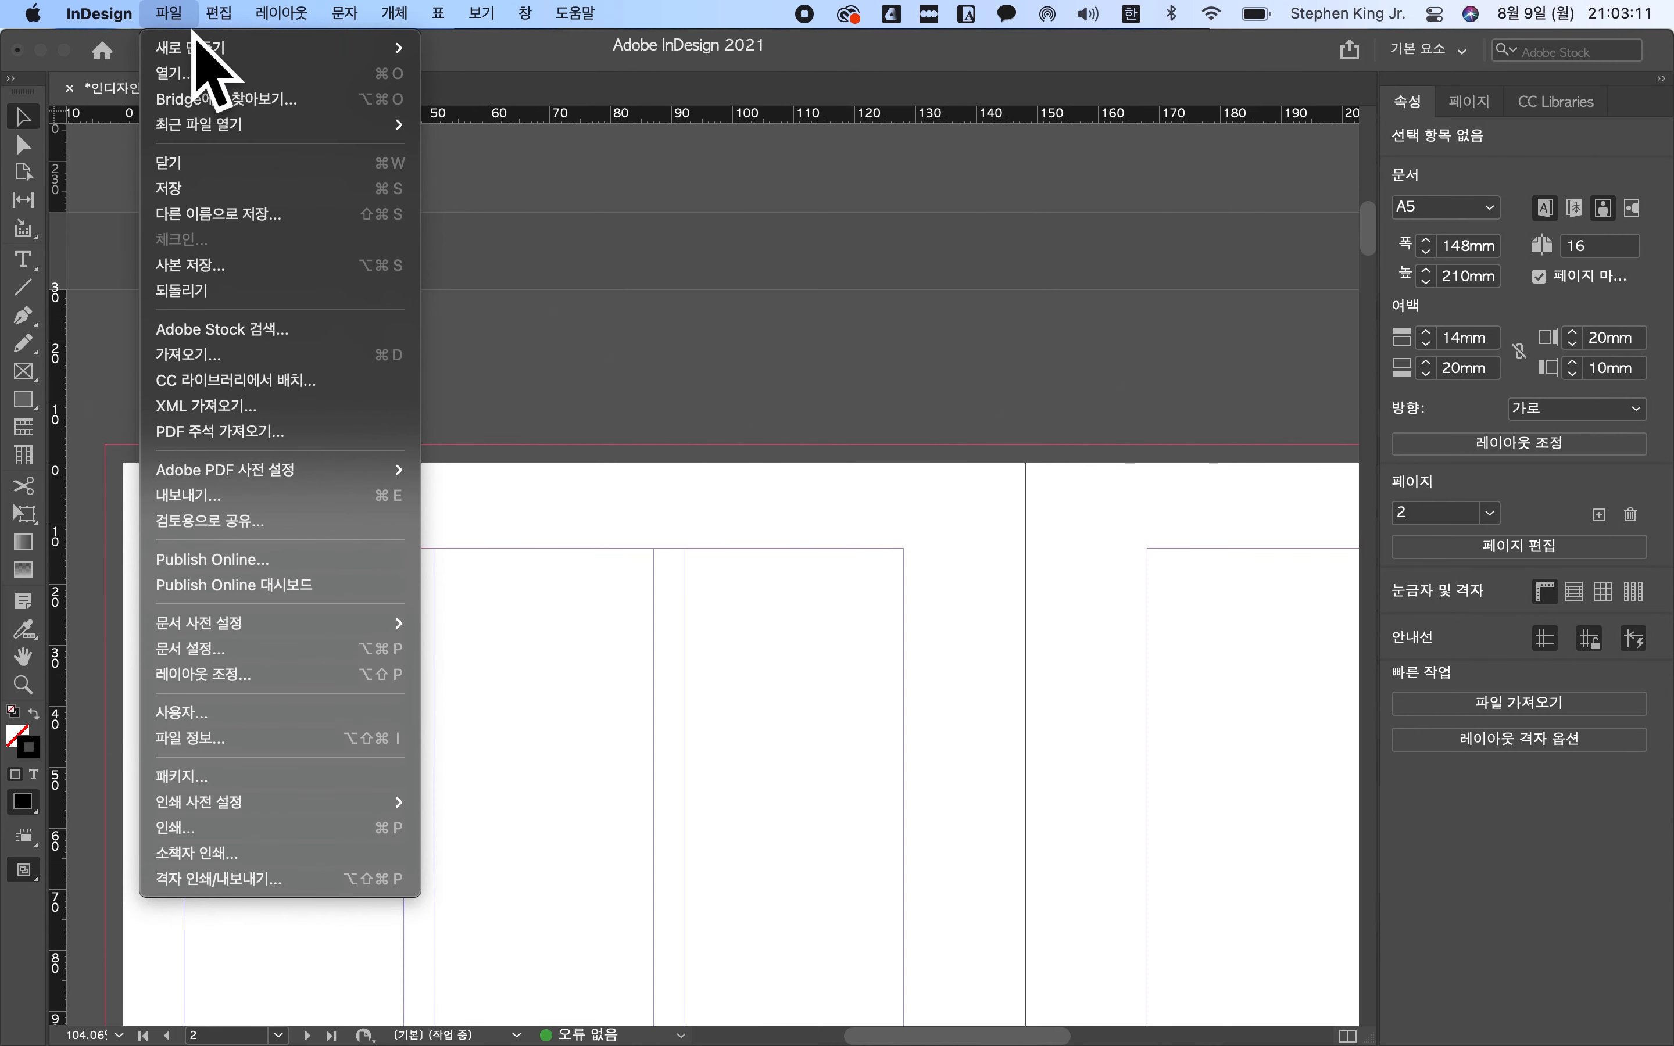
pyautogui.click(225, 713)
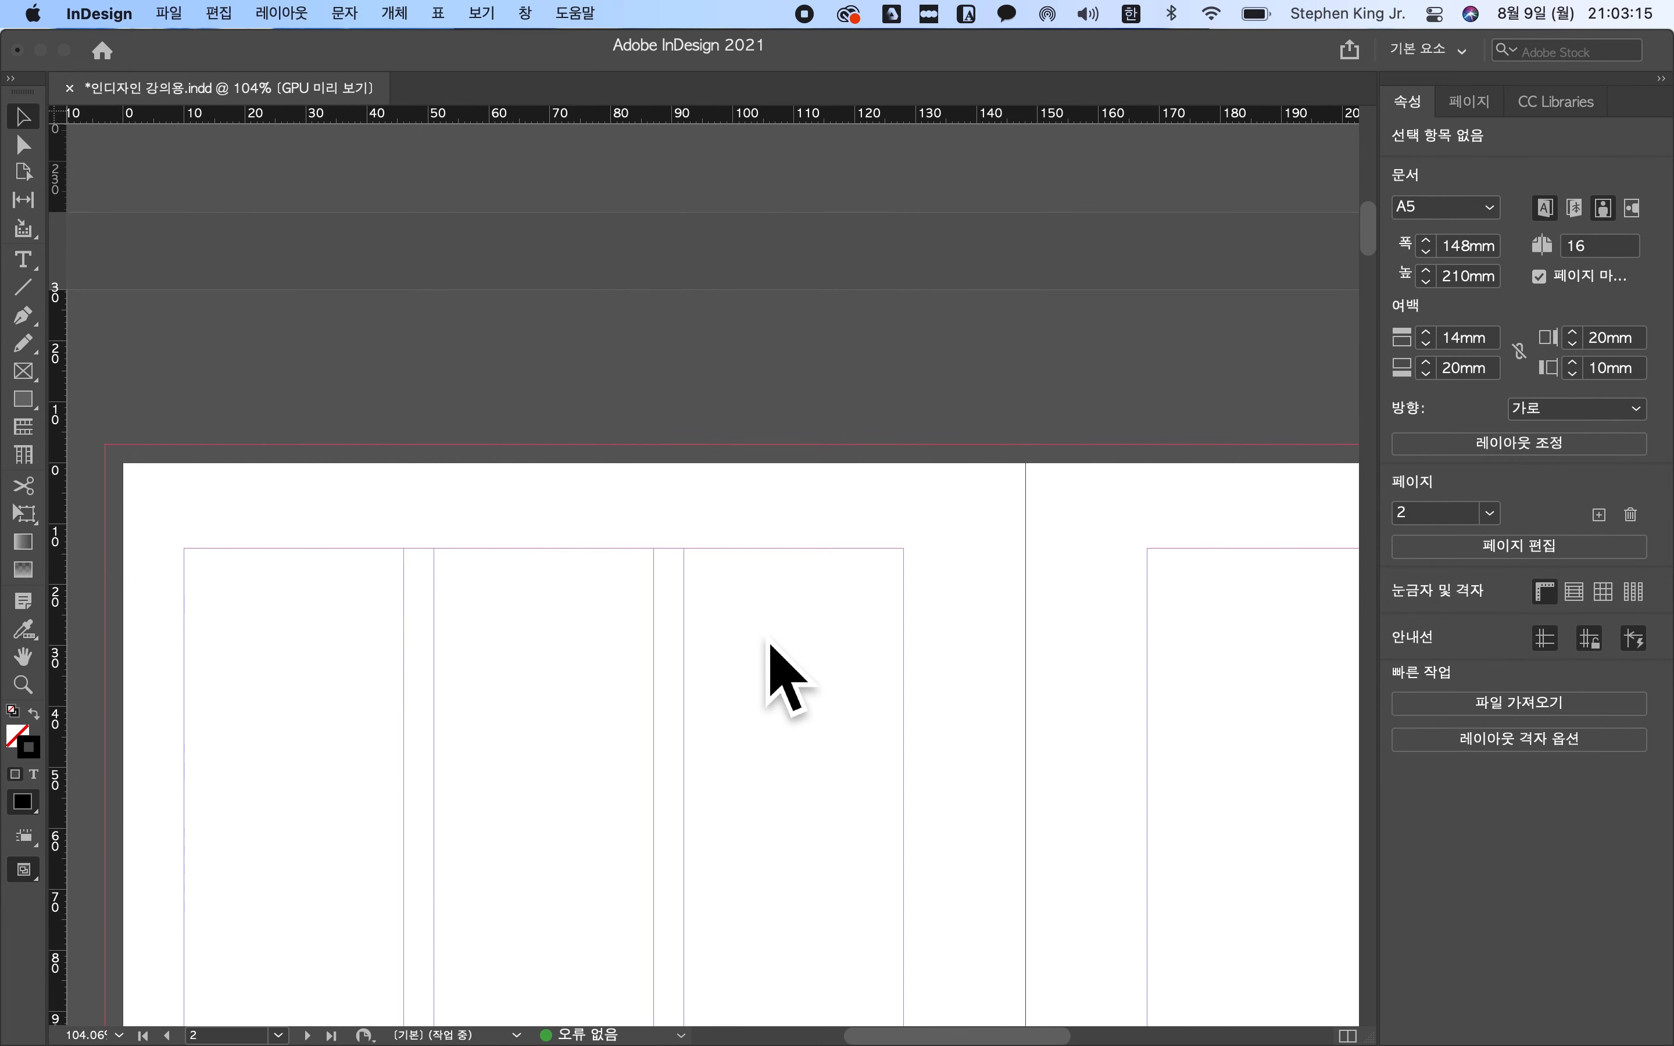
pyautogui.click(968, 607)
# - Create a new keyboard shortcut set named "인디자인 기초반" based on the [기본값] set
pyautogui.click(229, 13)
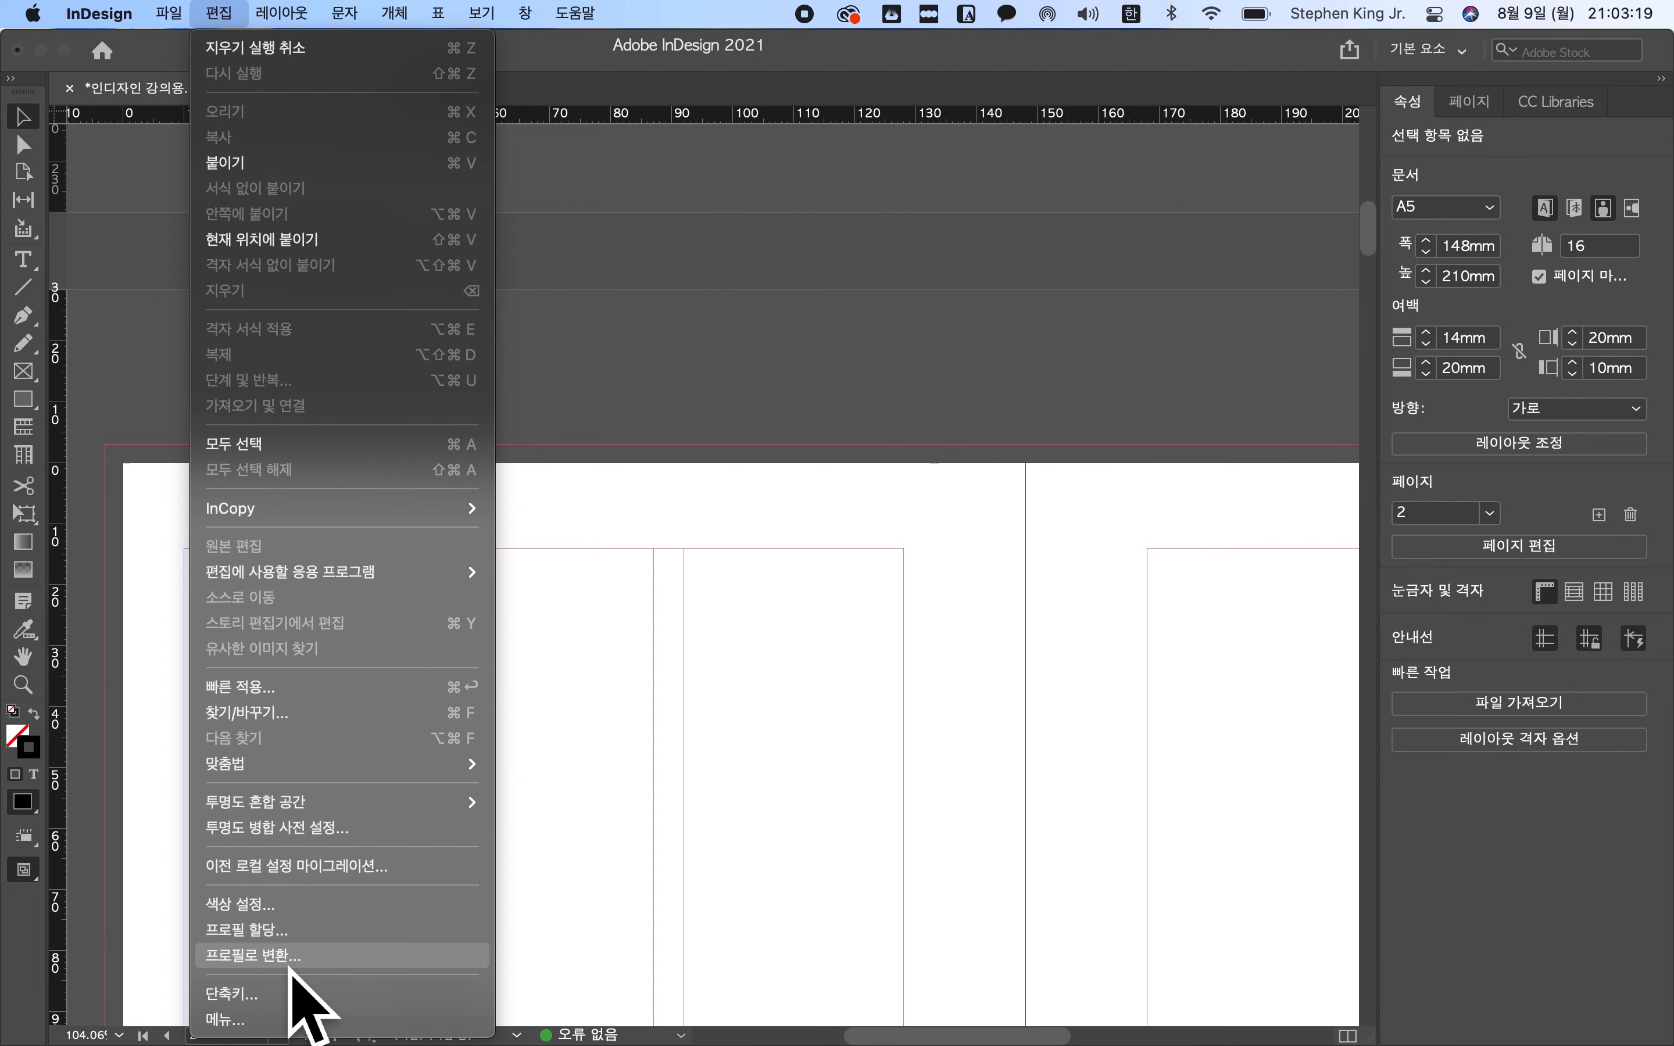
pyautogui.moveTo(442, 15)
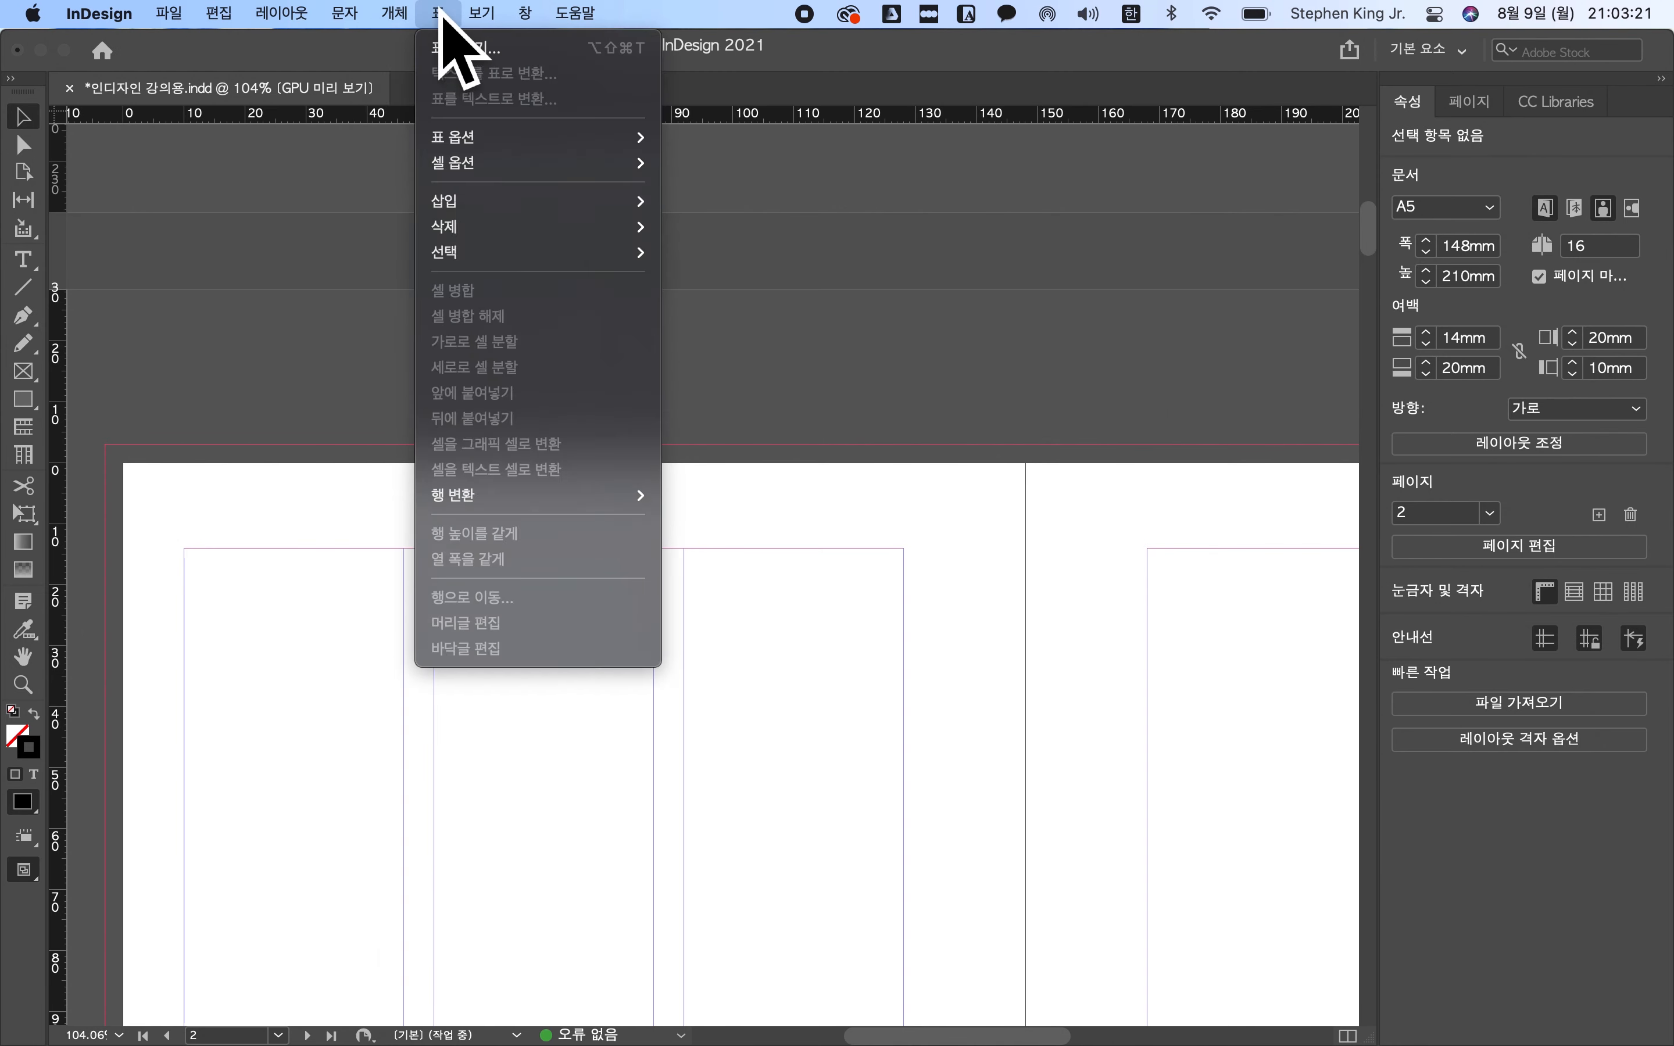
pyautogui.moveTo(222, 14)
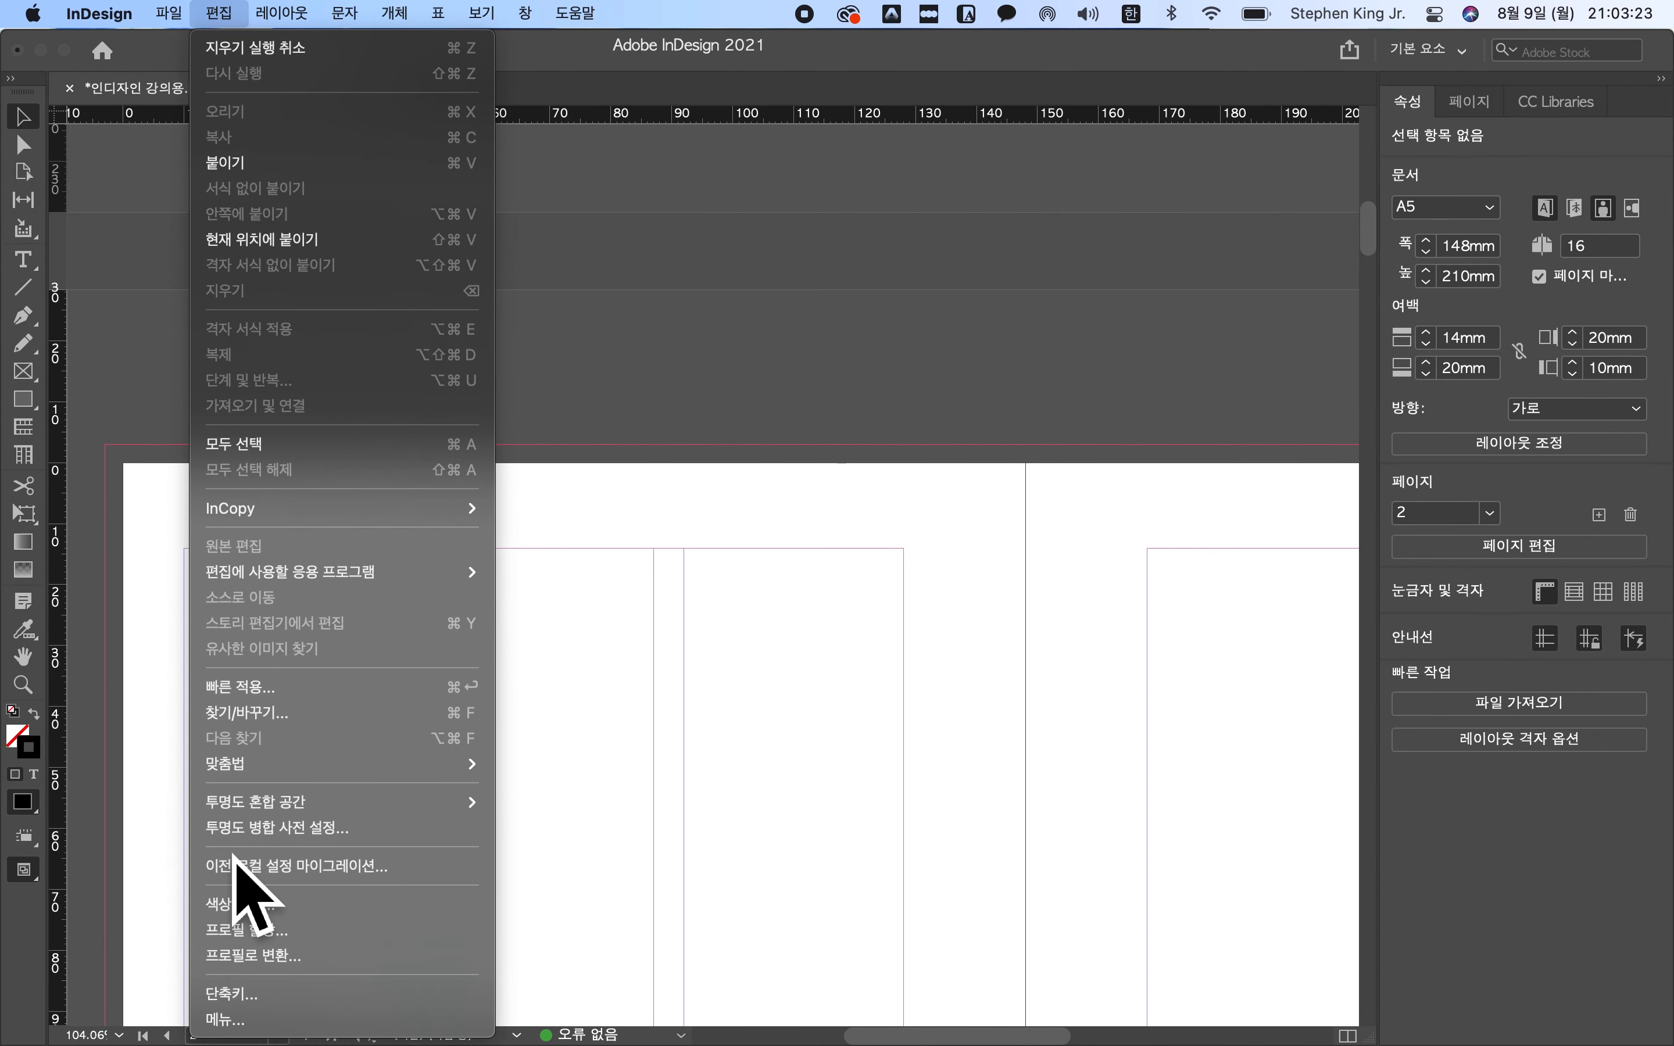
pyautogui.click(259, 991)
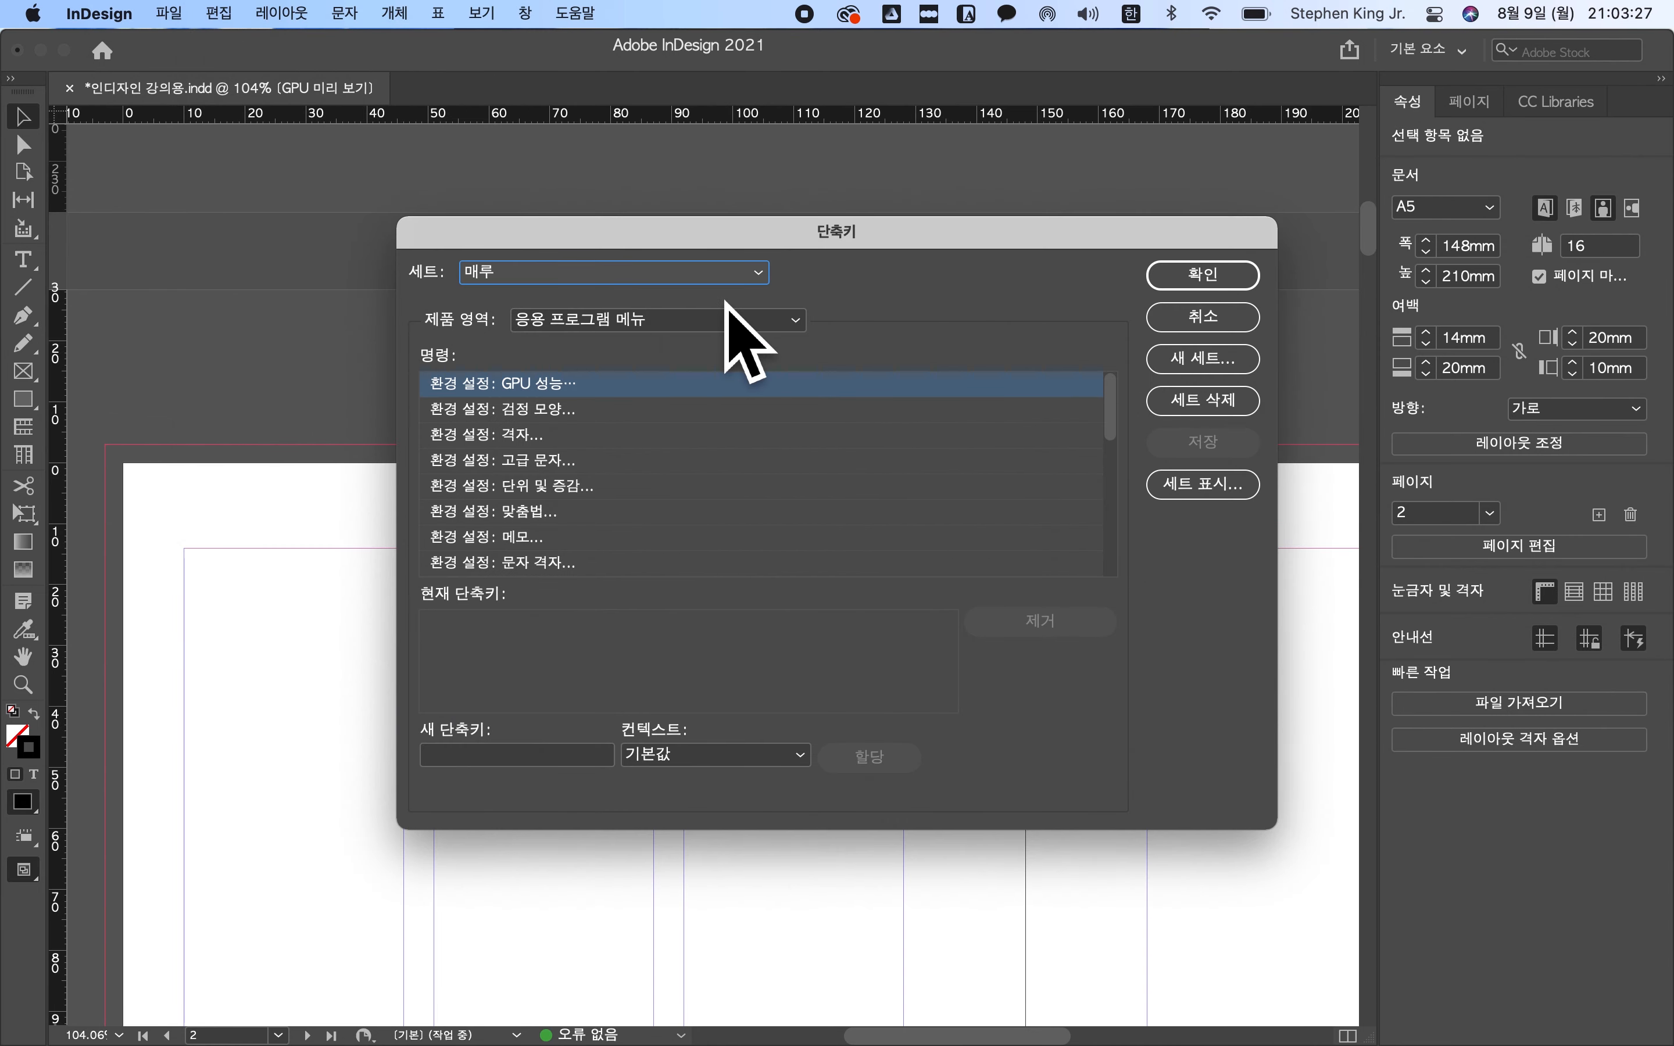
pyautogui.click(725, 276)
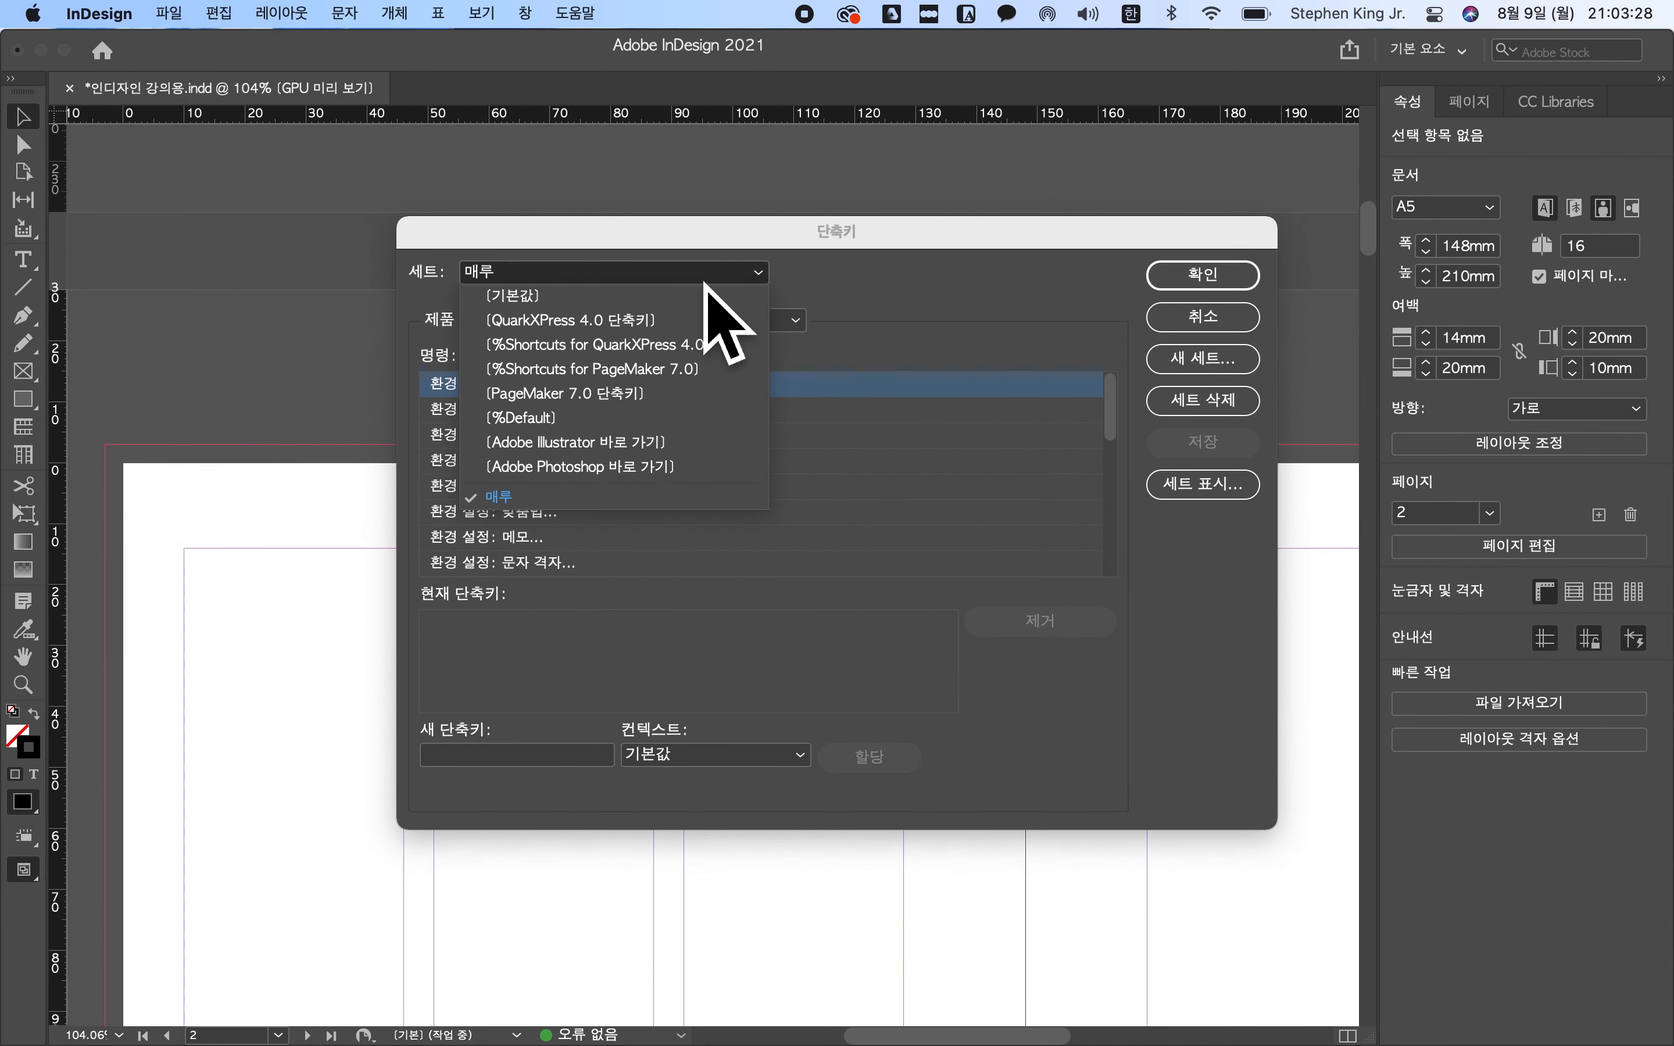
pyautogui.click(927, 331)
pyautogui.click(1193, 358)
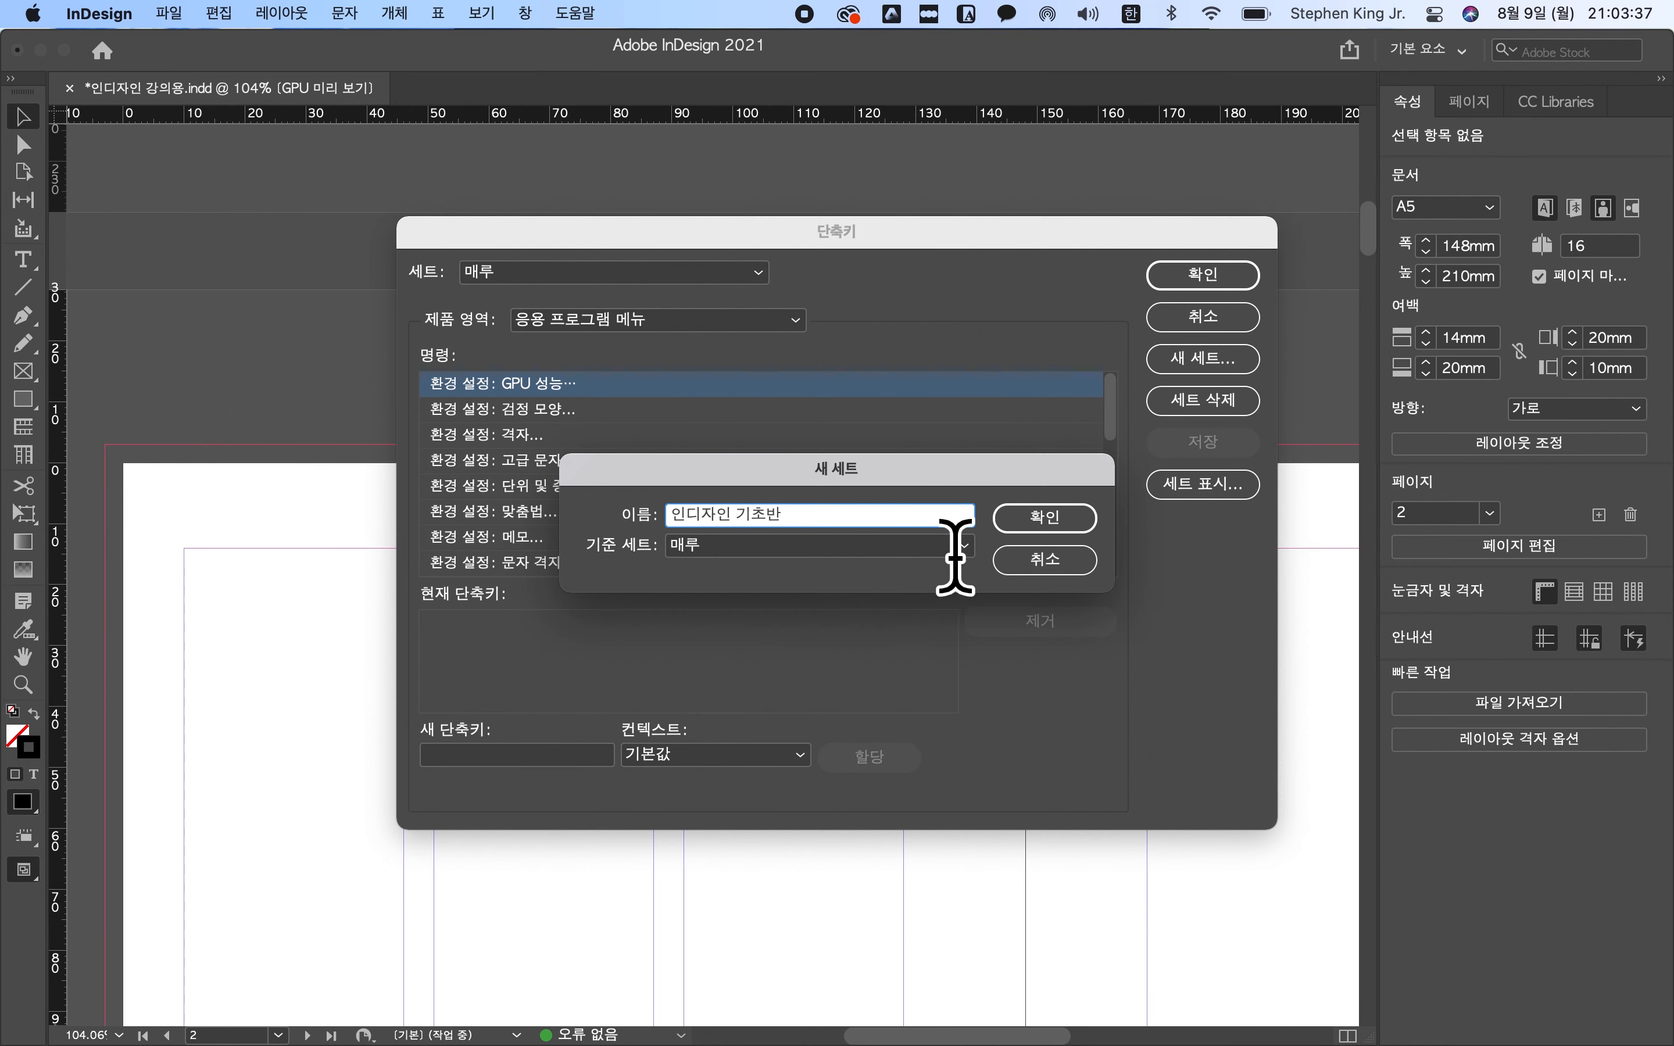
pyautogui.click(768, 547)
pyautogui.click(775, 569)
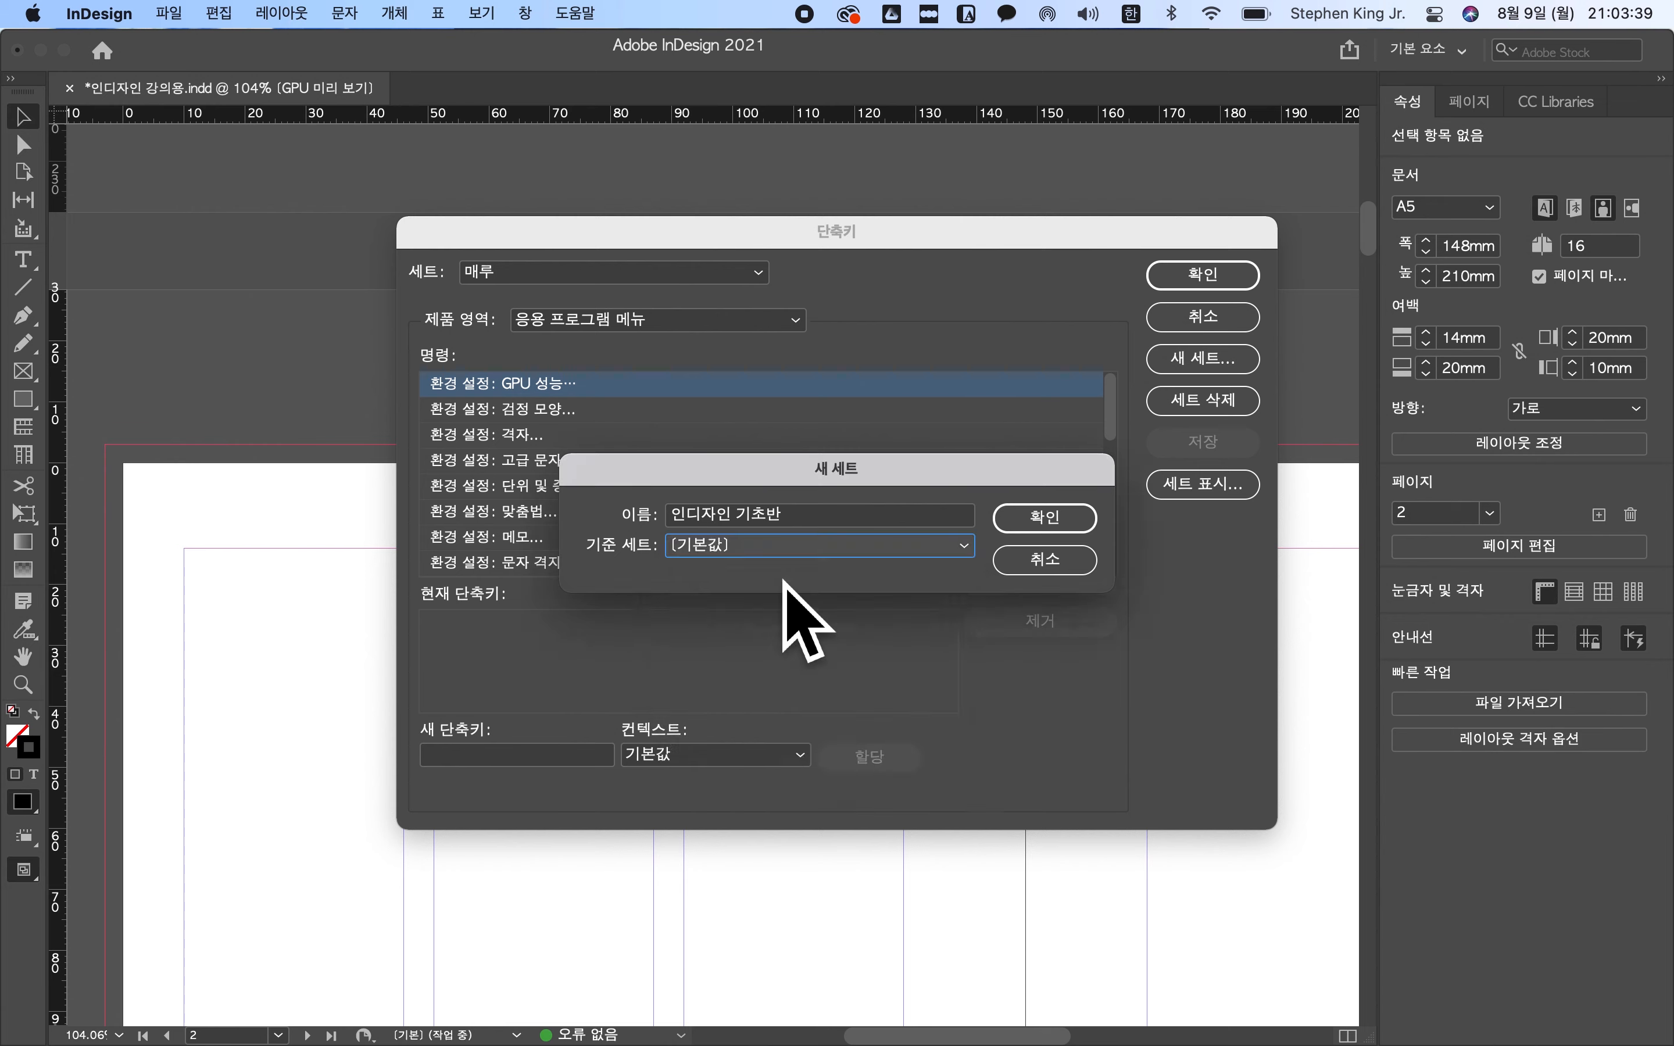
pyautogui.click(1044, 531)
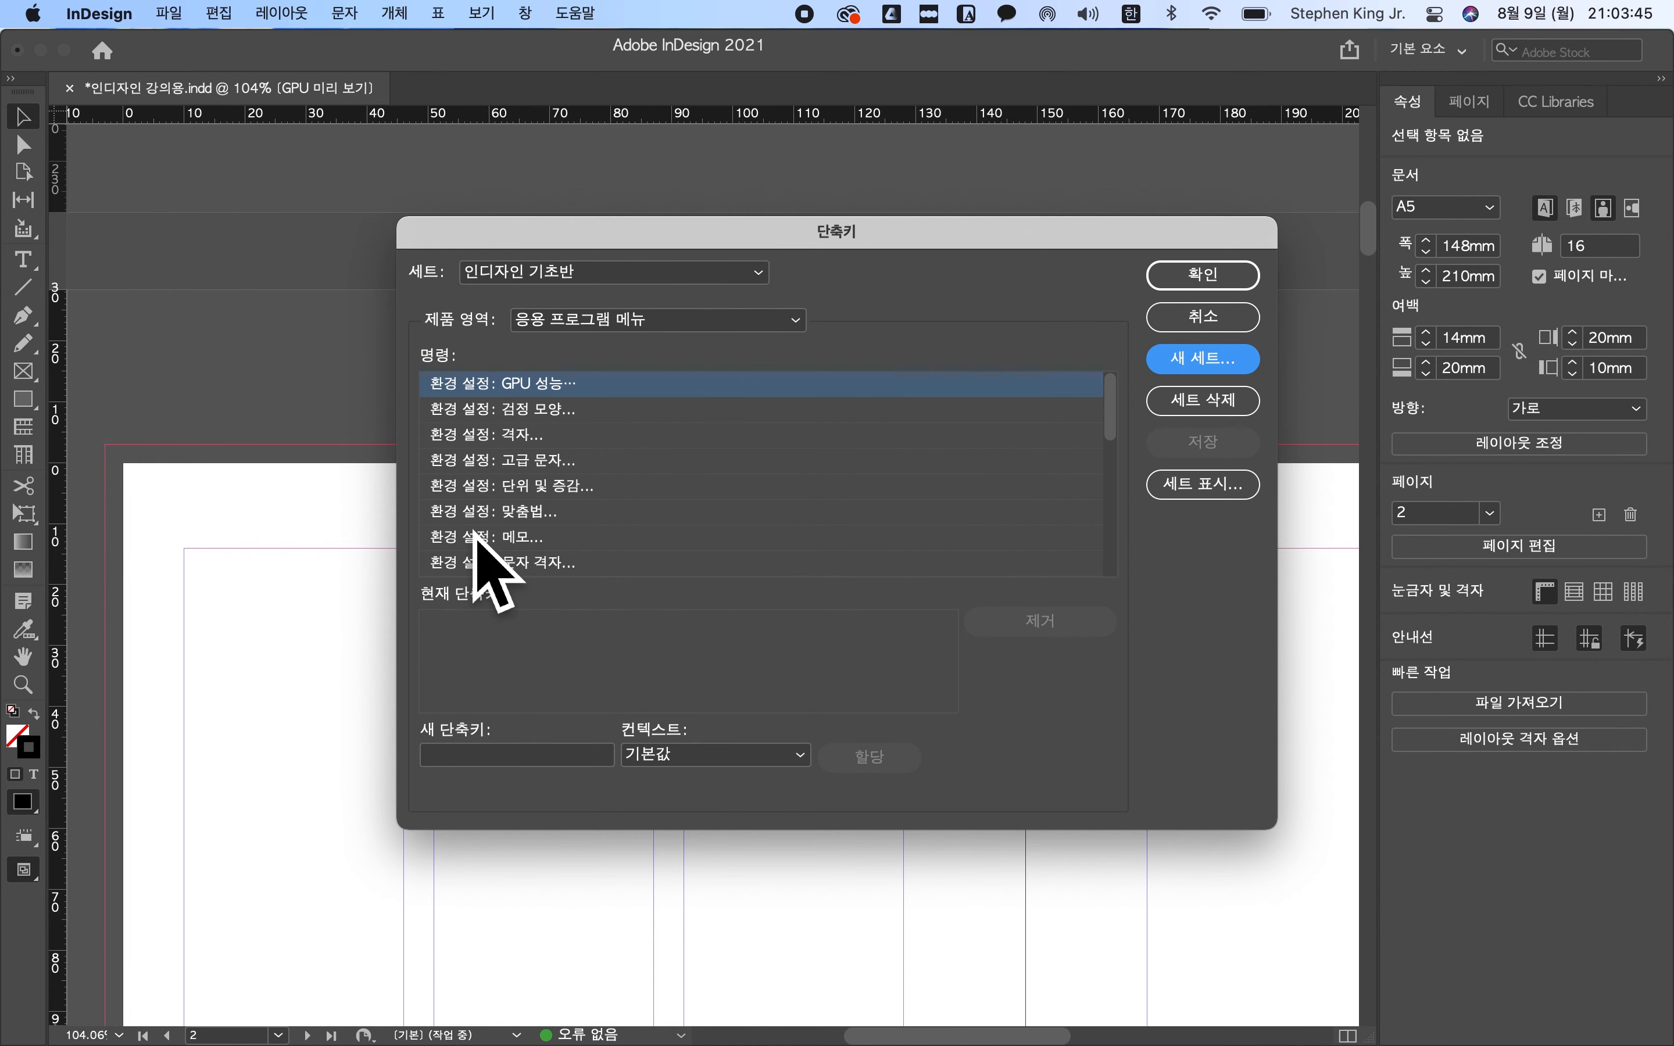
pyautogui.scroll(-10, 473, 530)
pyautogui.scroll(10, 692, 471)
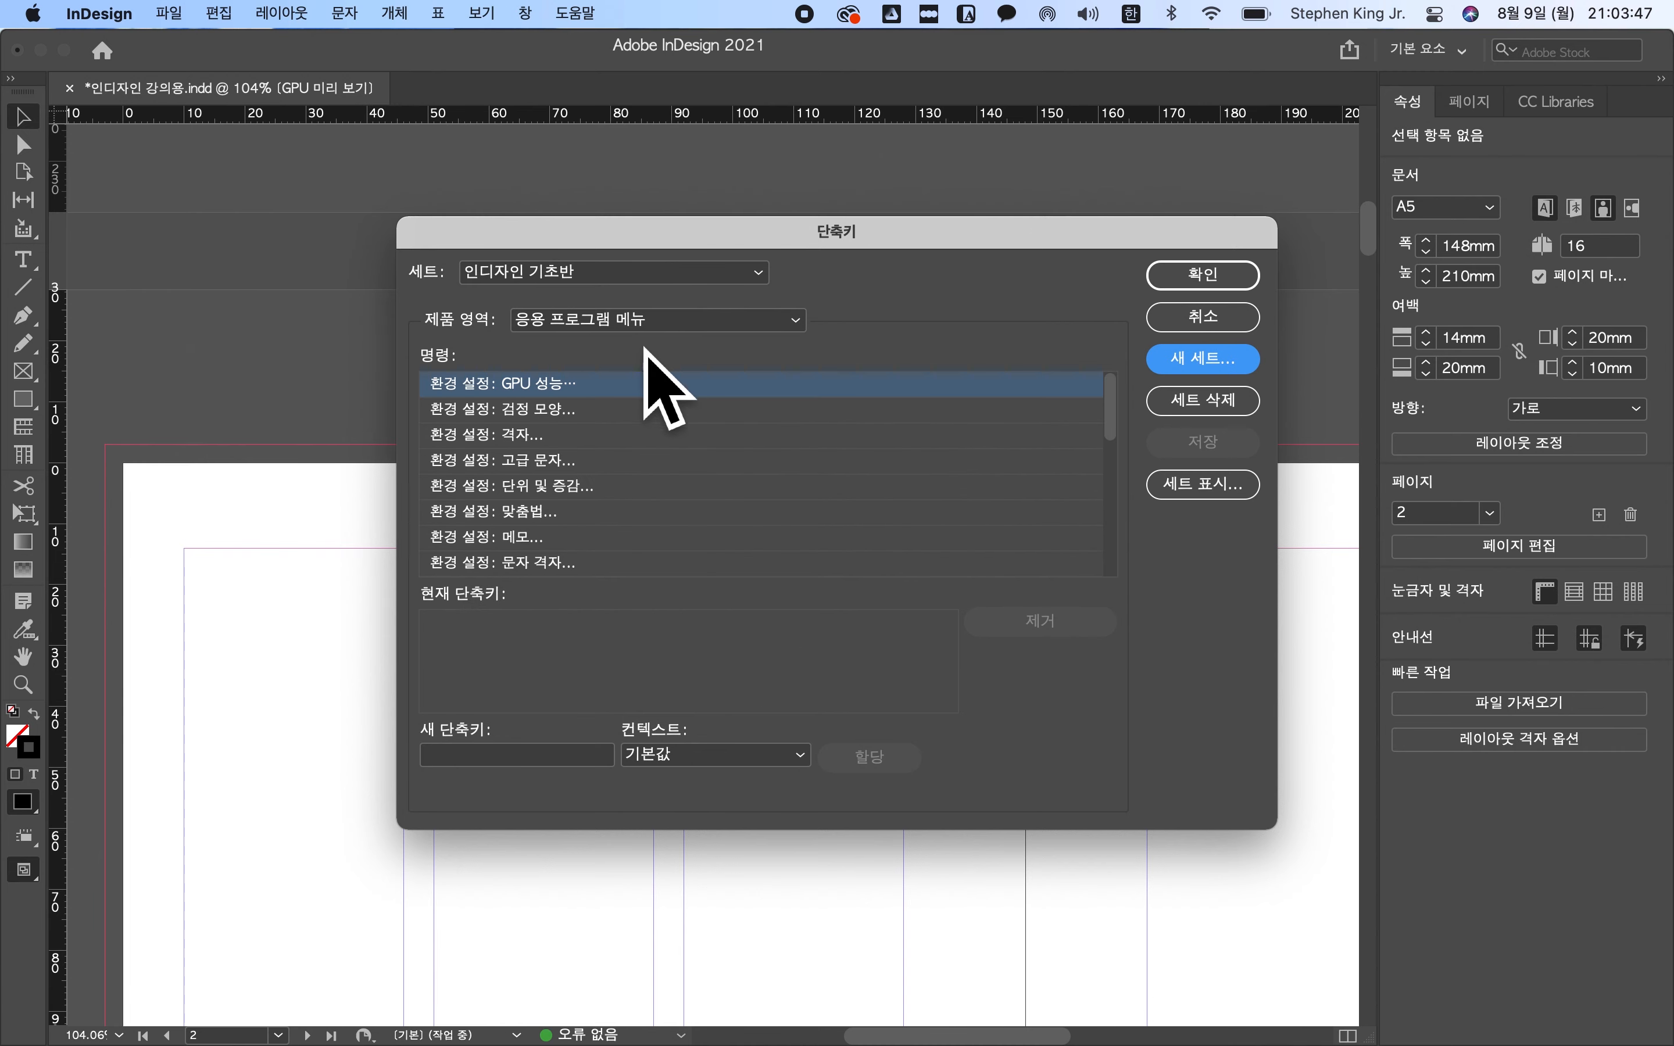
pyautogui.click(647, 324)
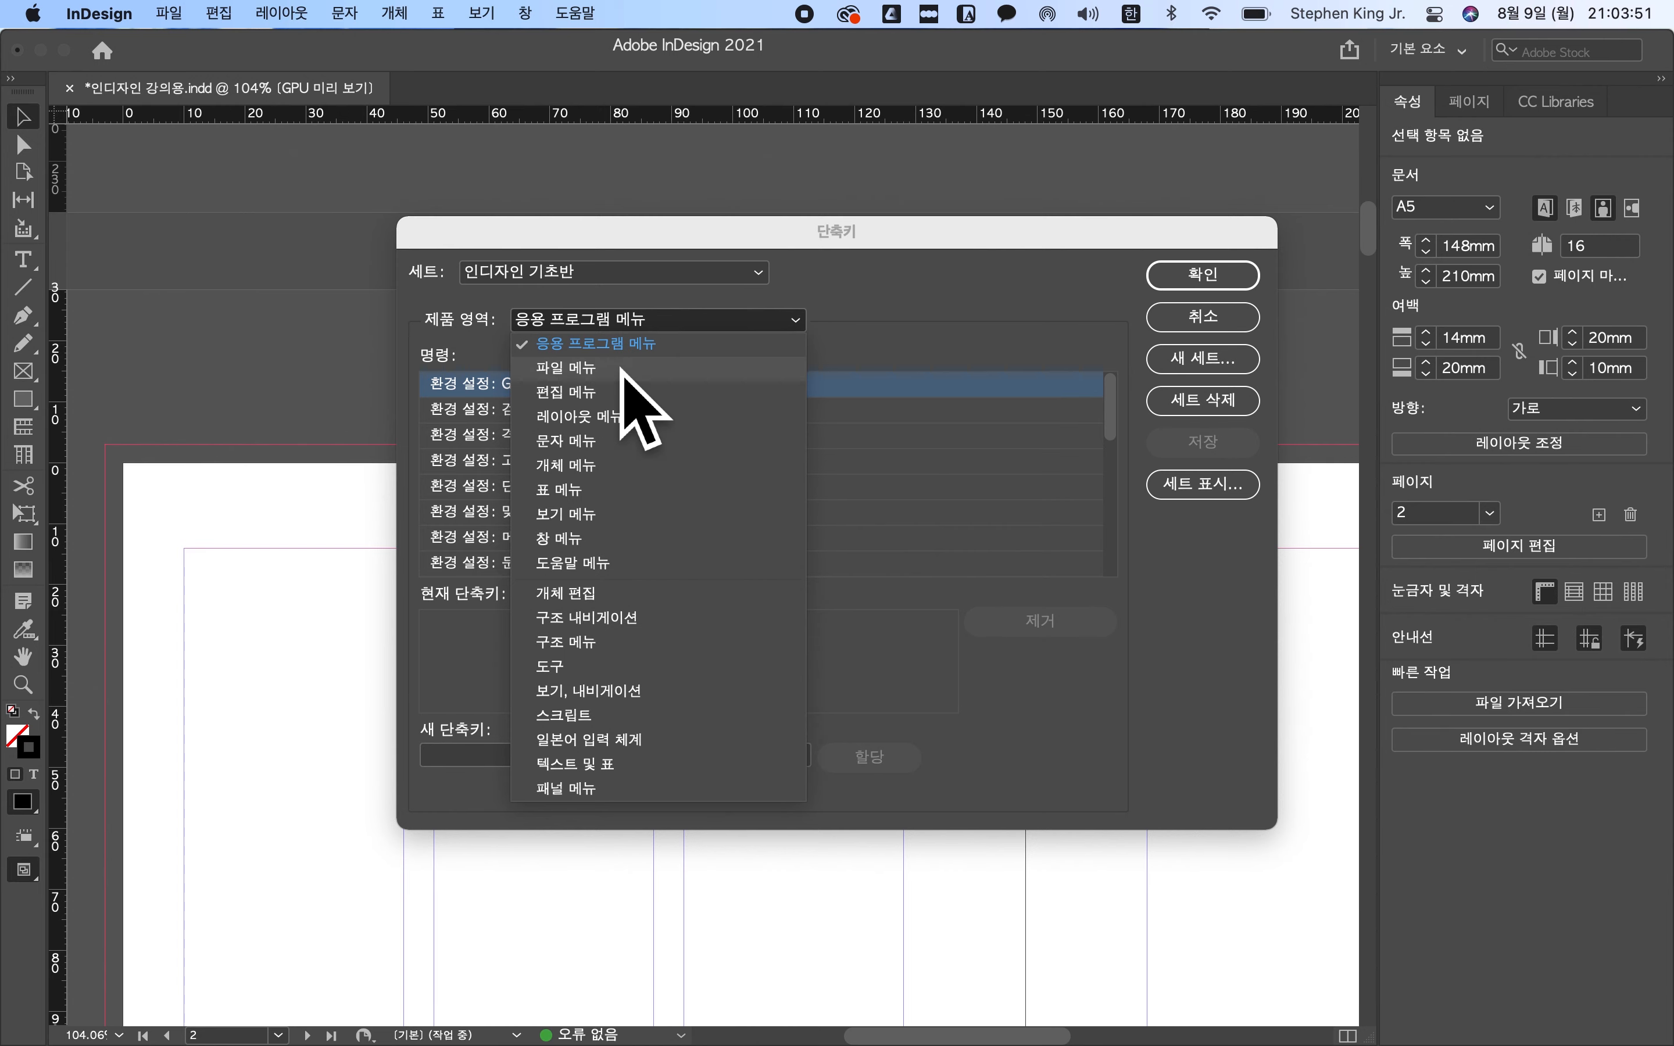
pyautogui.click(218, 12)
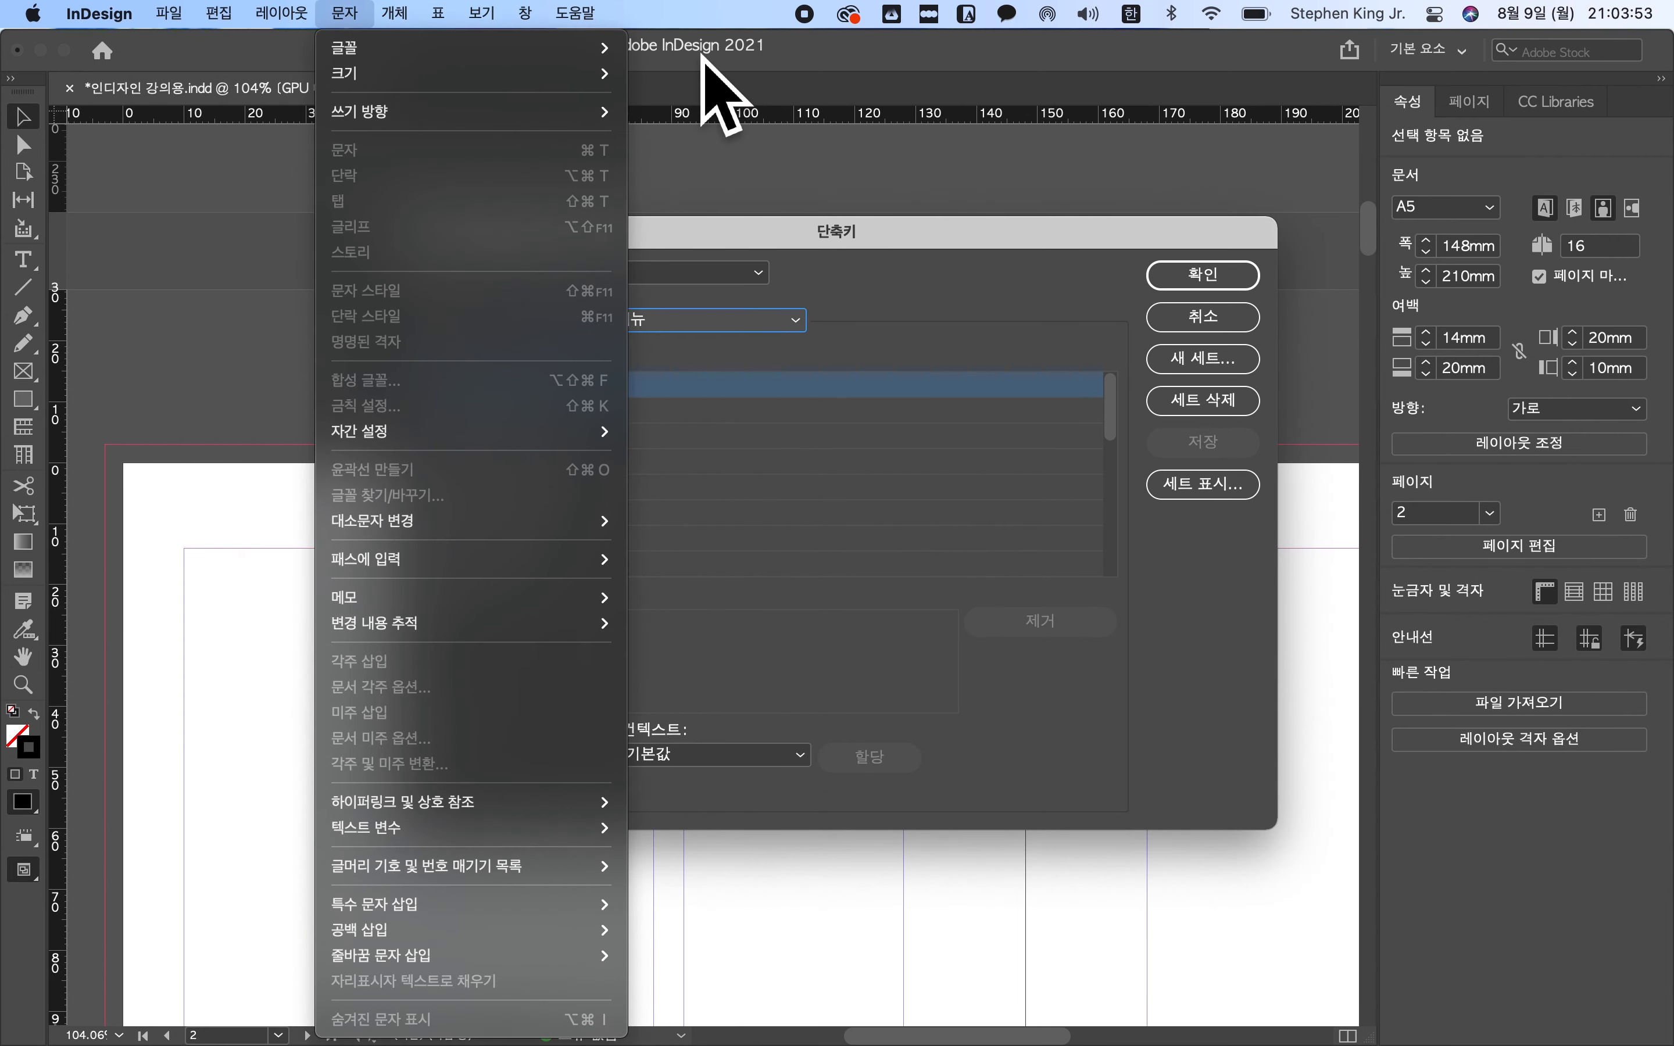
pyautogui.click(90, 14)
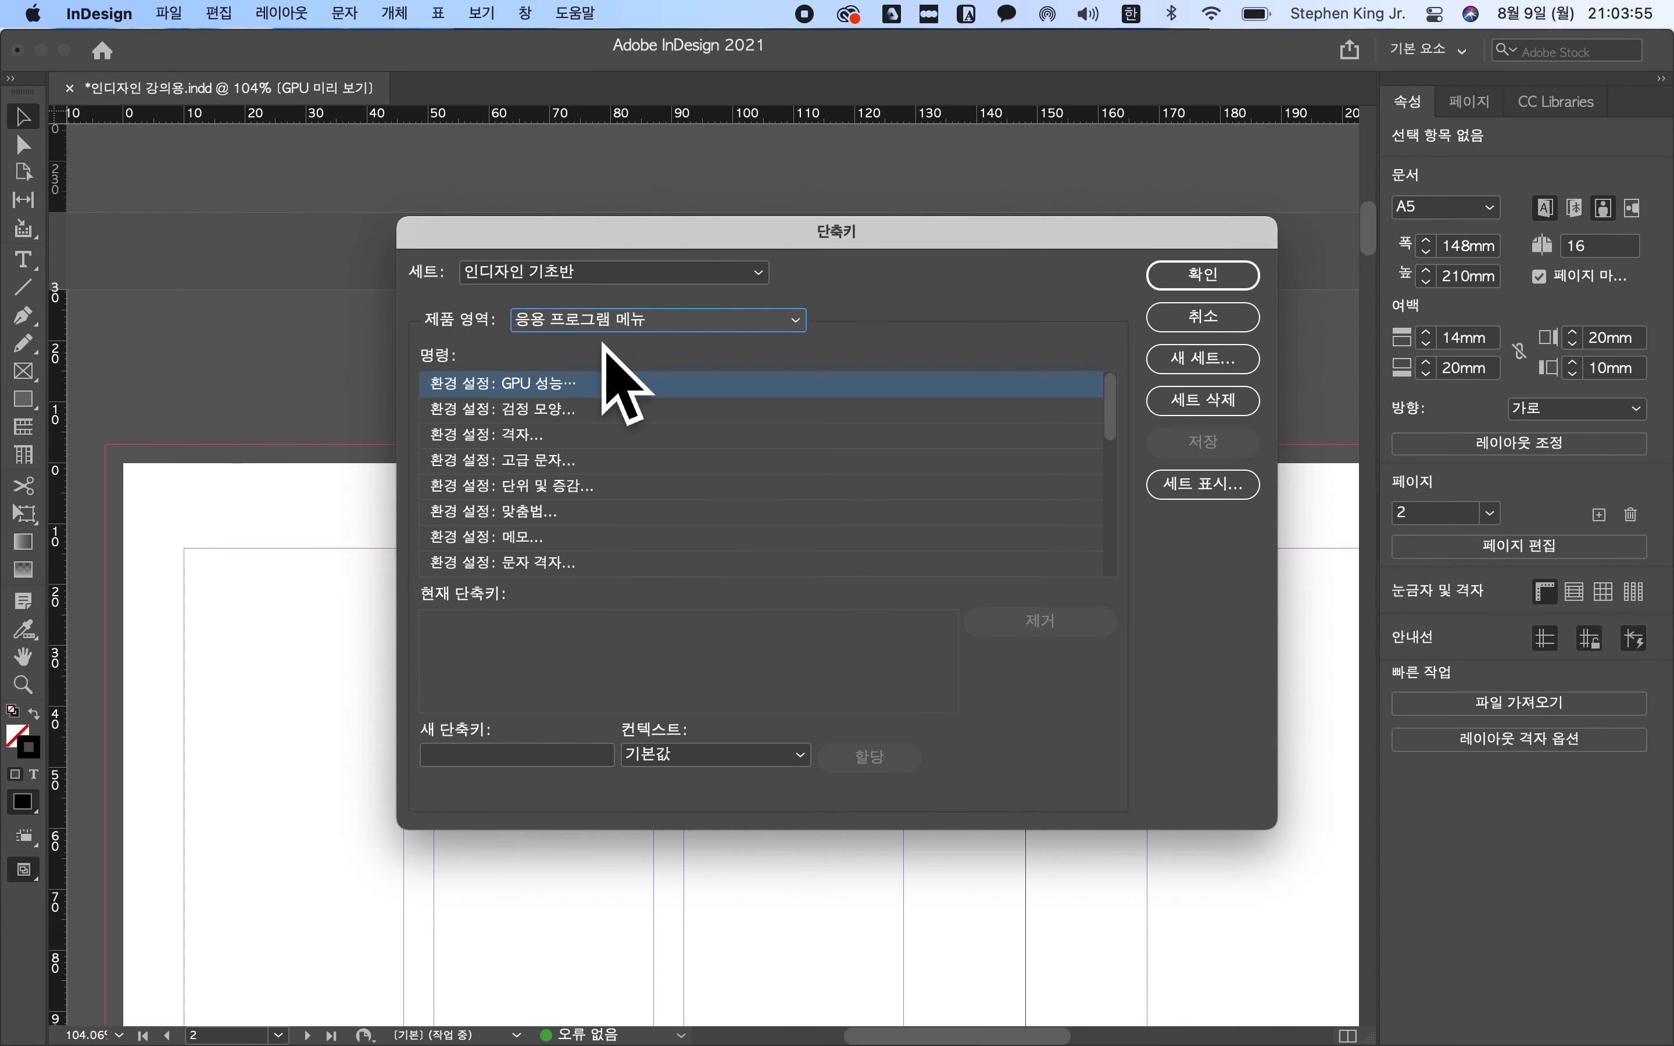
# - Remove the P shortcut from the 펜 도구 command in the 도구 product area
pyautogui.click(607, 323)
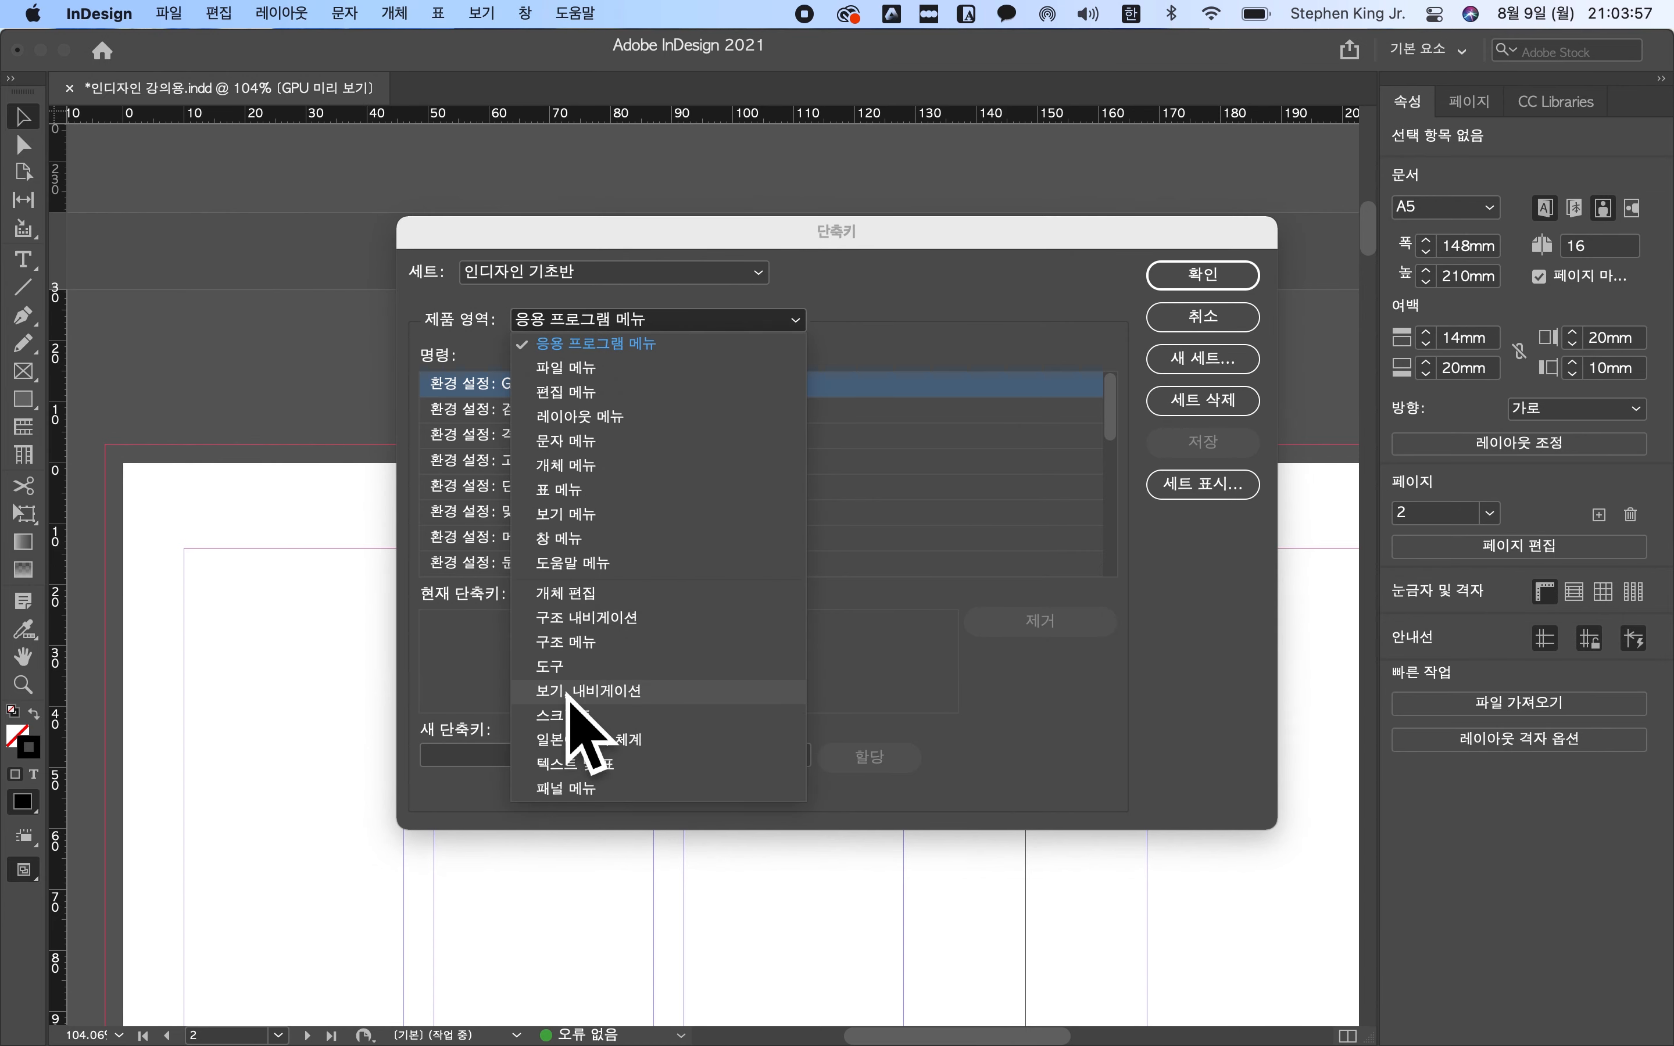
pyautogui.click(677, 667)
pyautogui.scroll(-10, 647, 567)
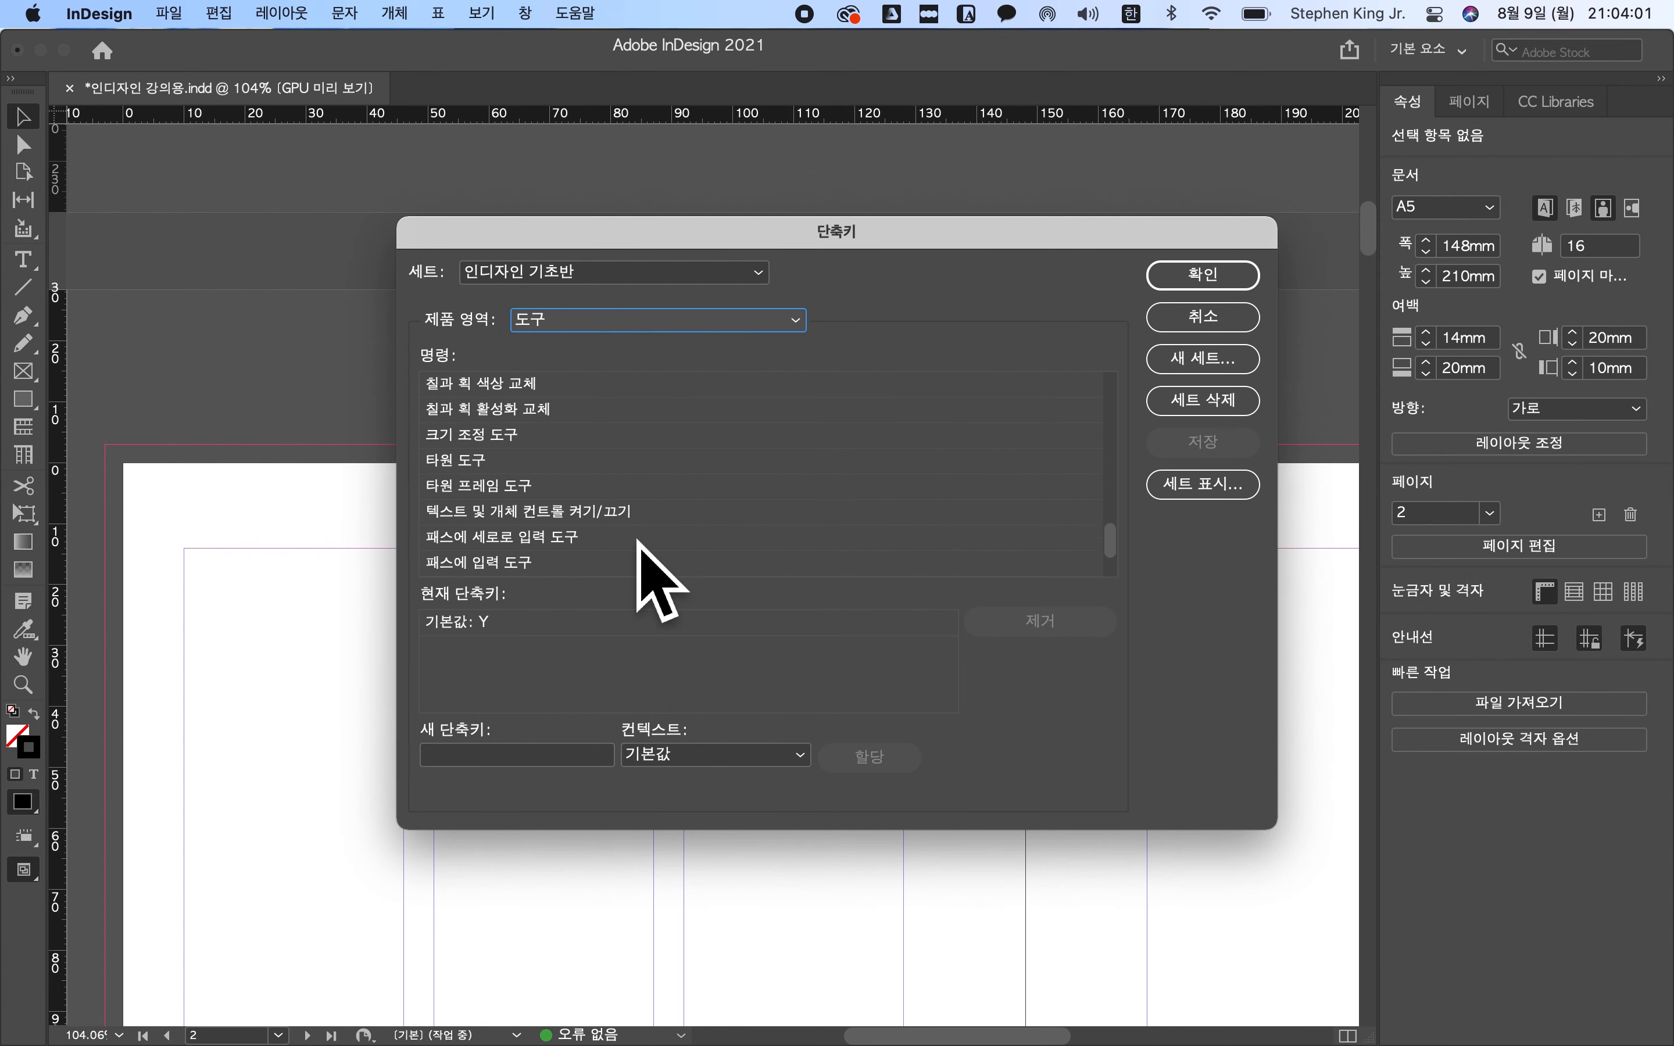
pyautogui.click(600, 513)
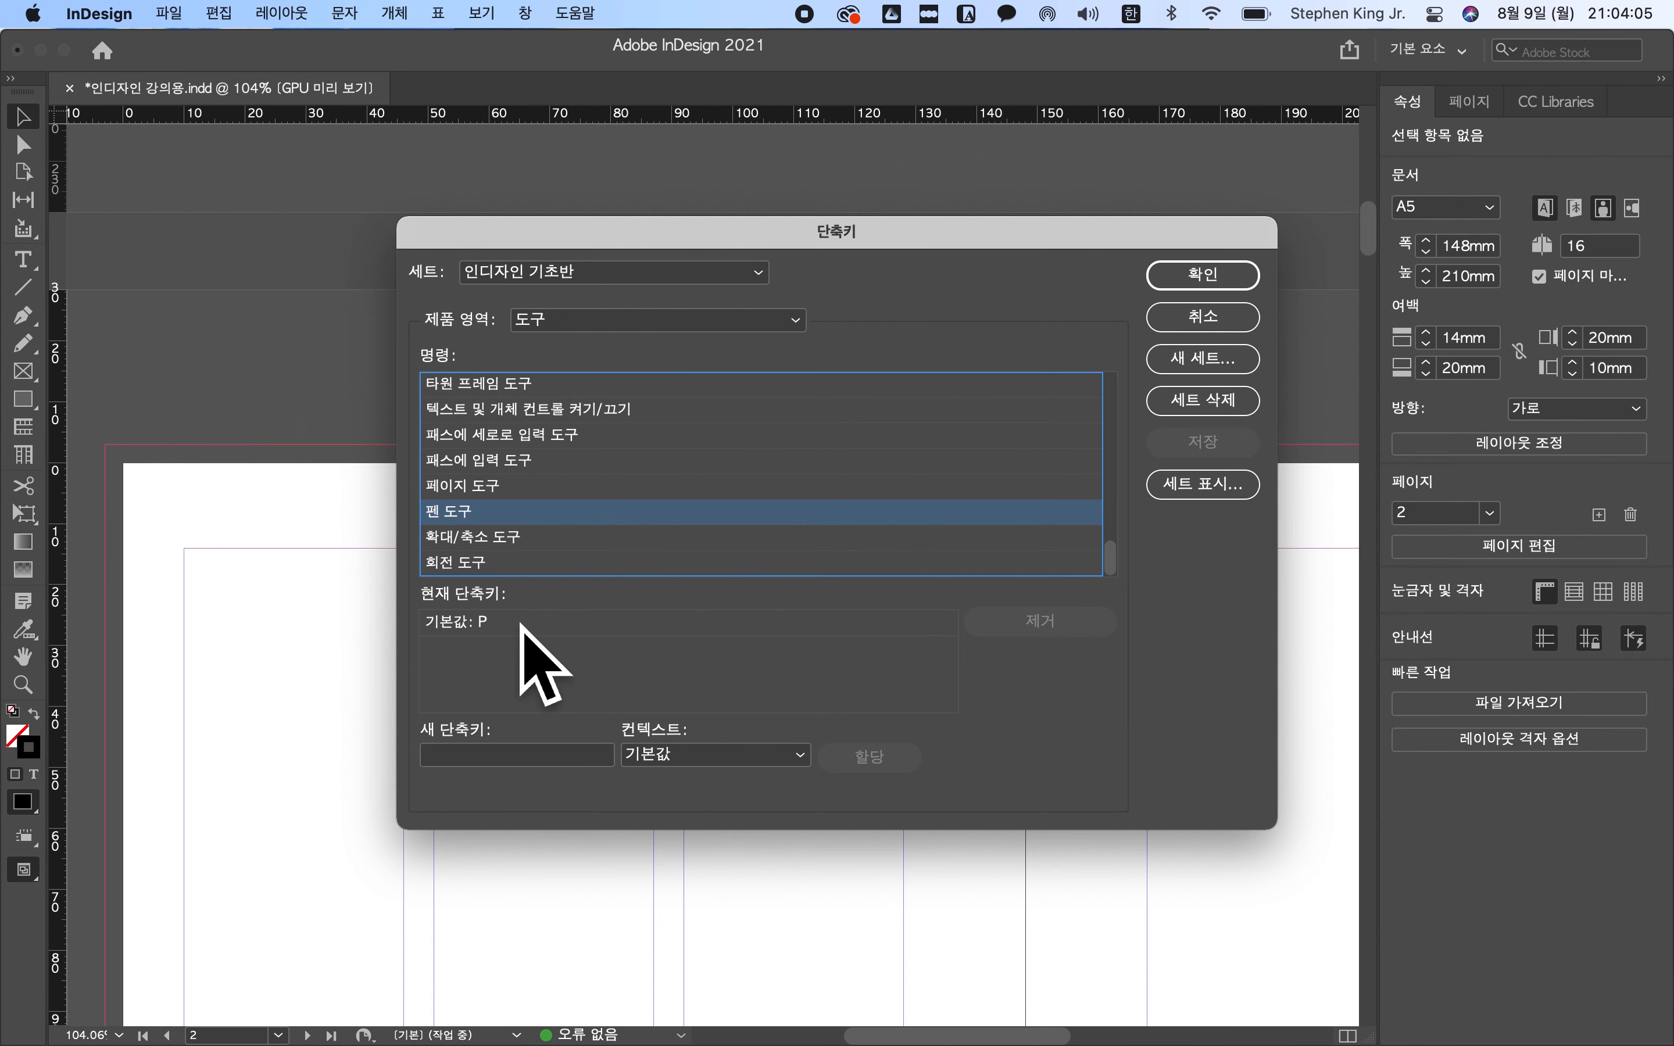
pyautogui.click(578, 621)
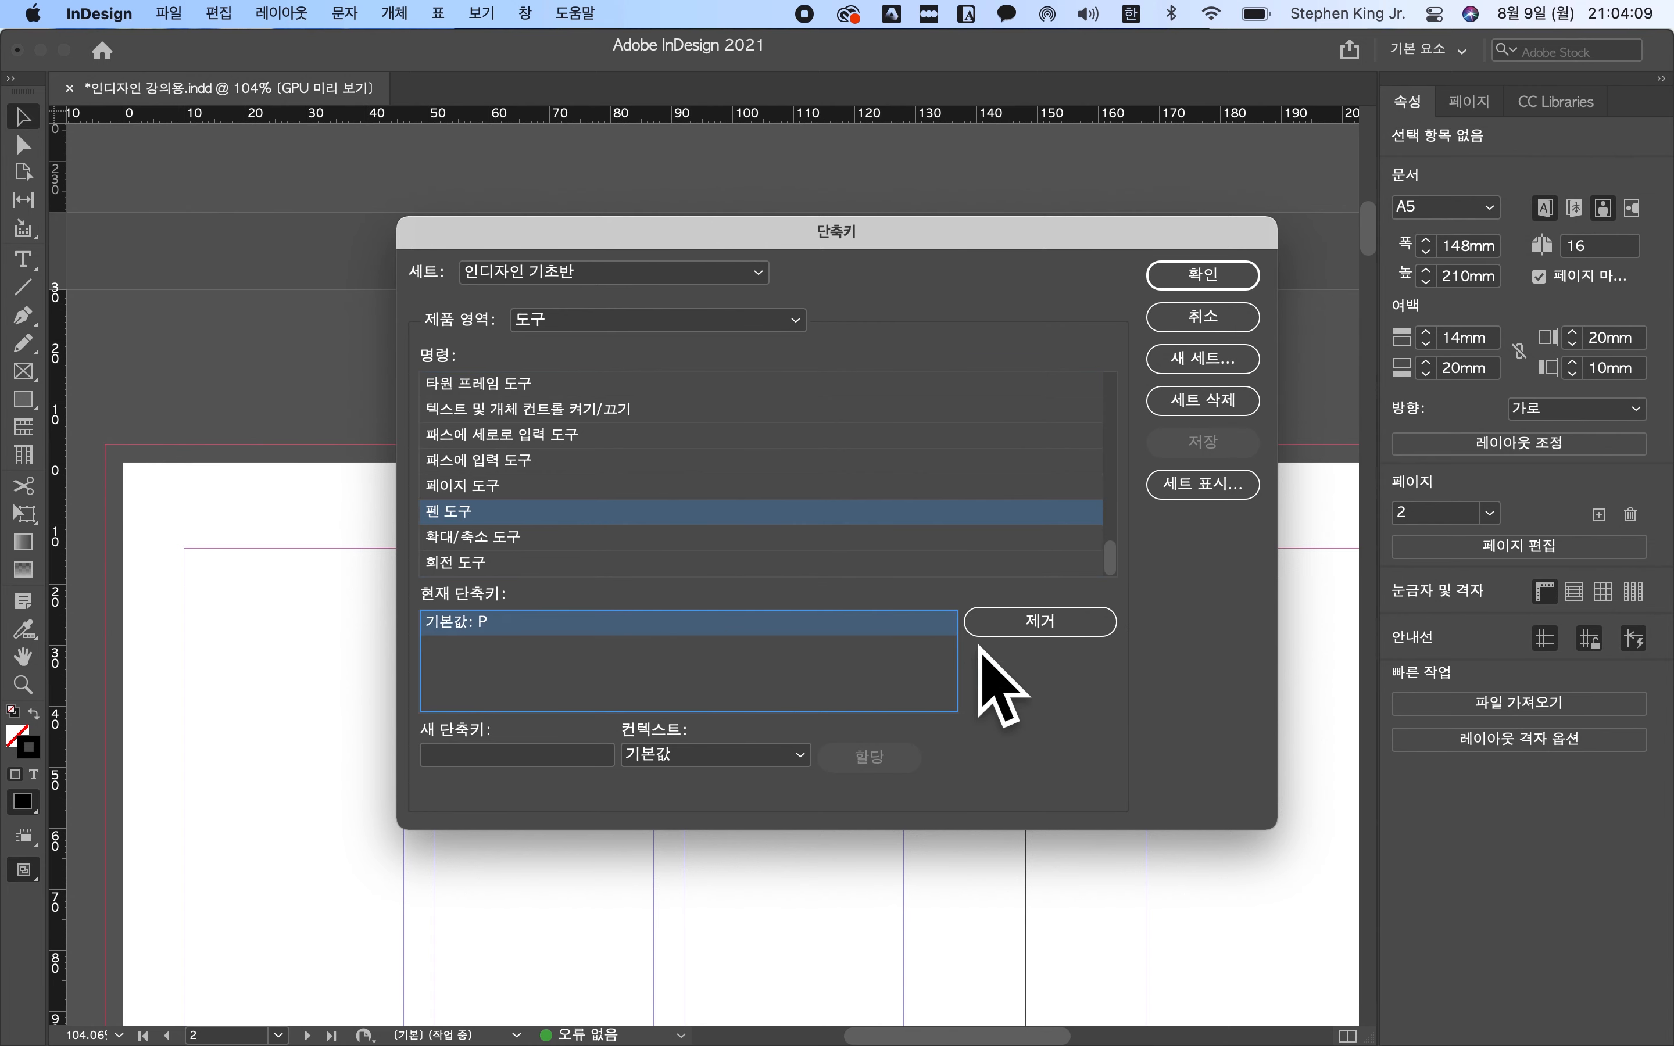
pyautogui.click(1076, 633)
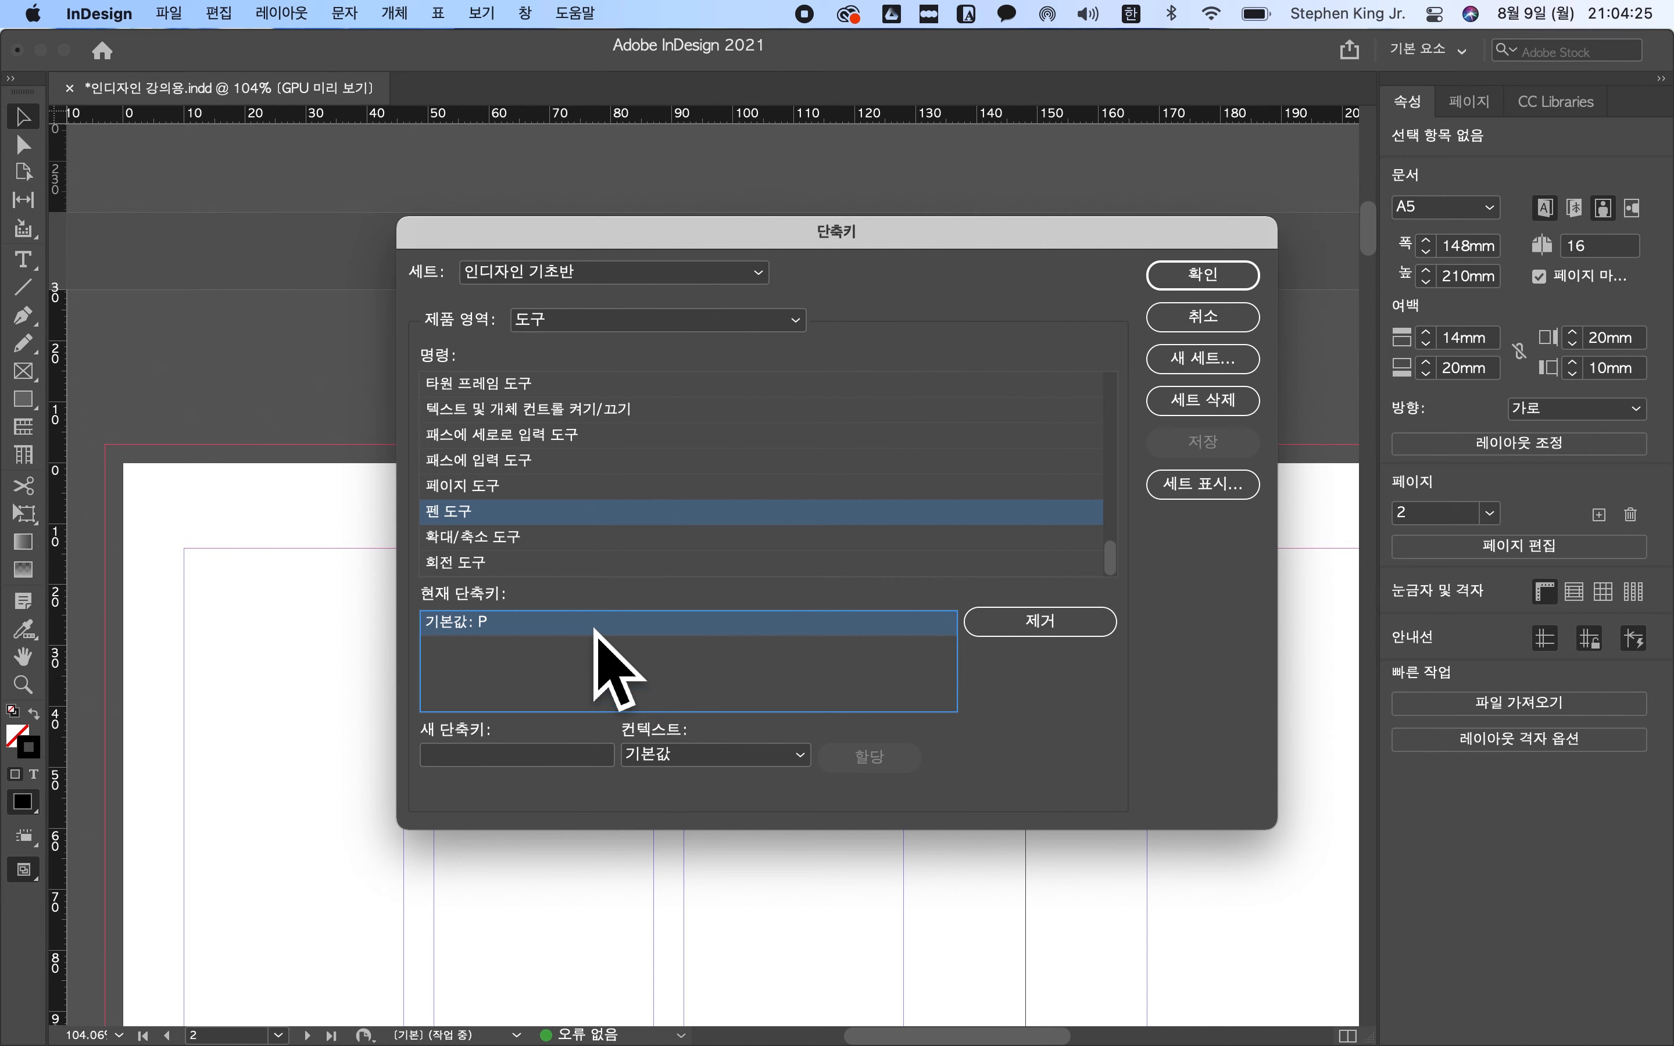
pyautogui.moveTo(28, 737)
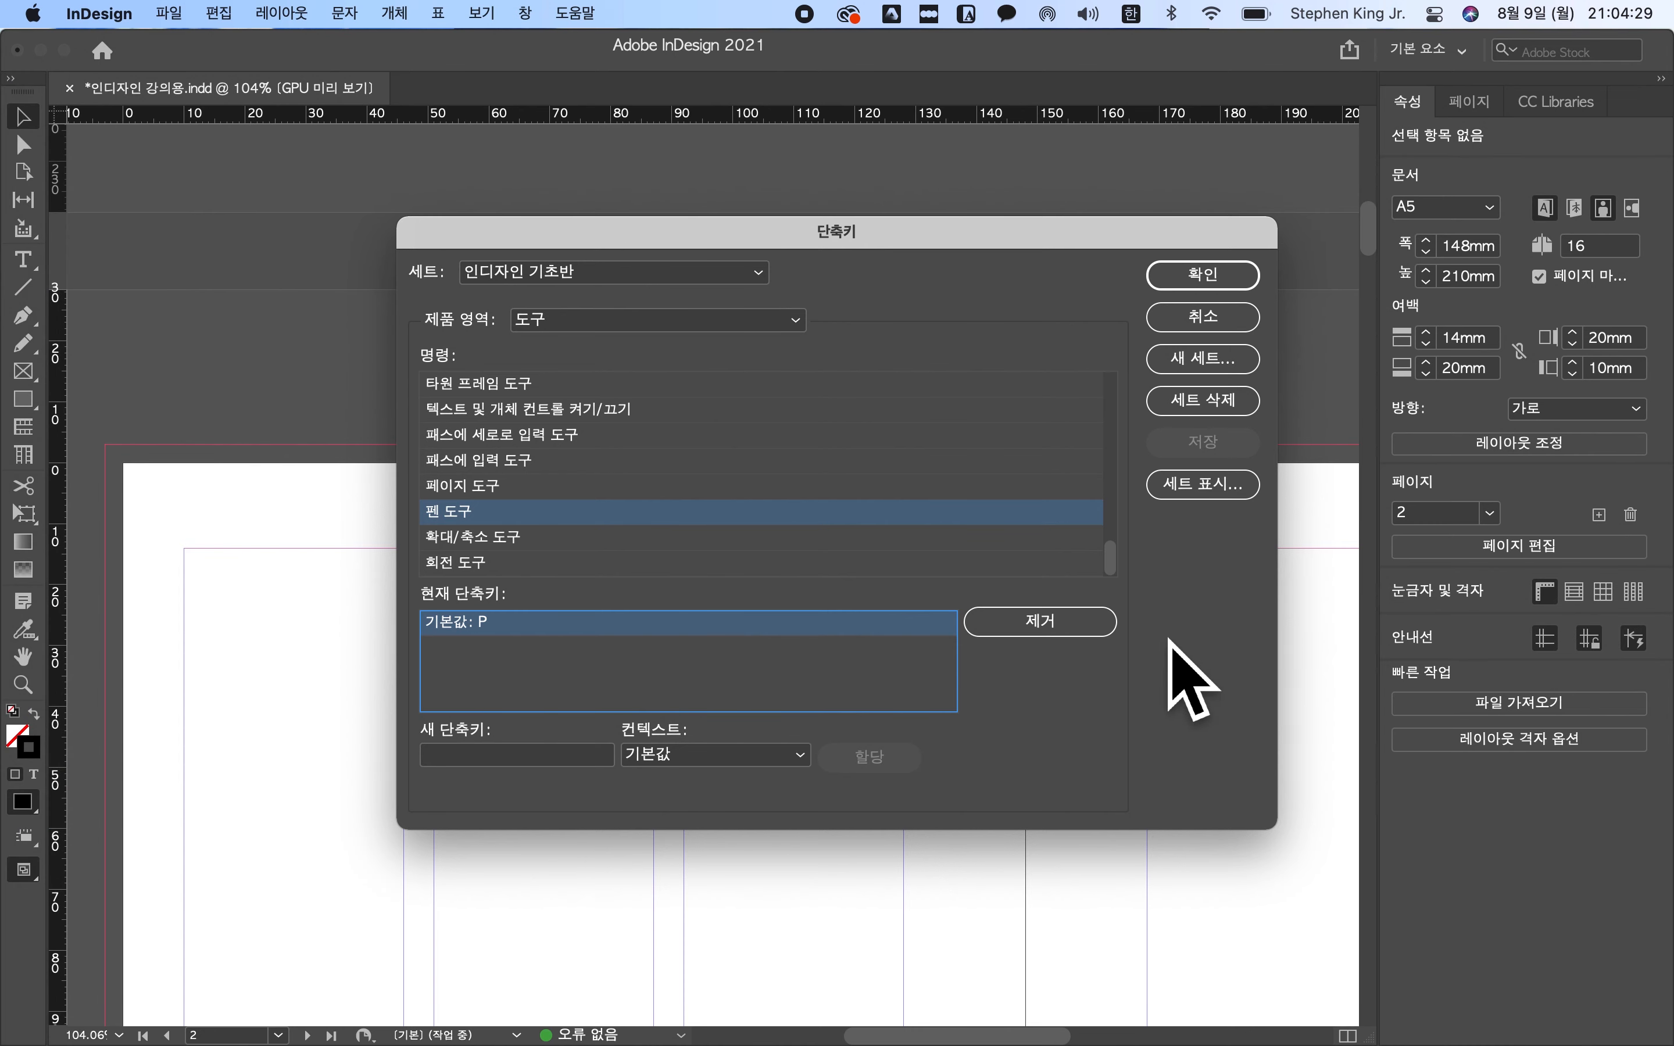
pyautogui.click(1099, 635)
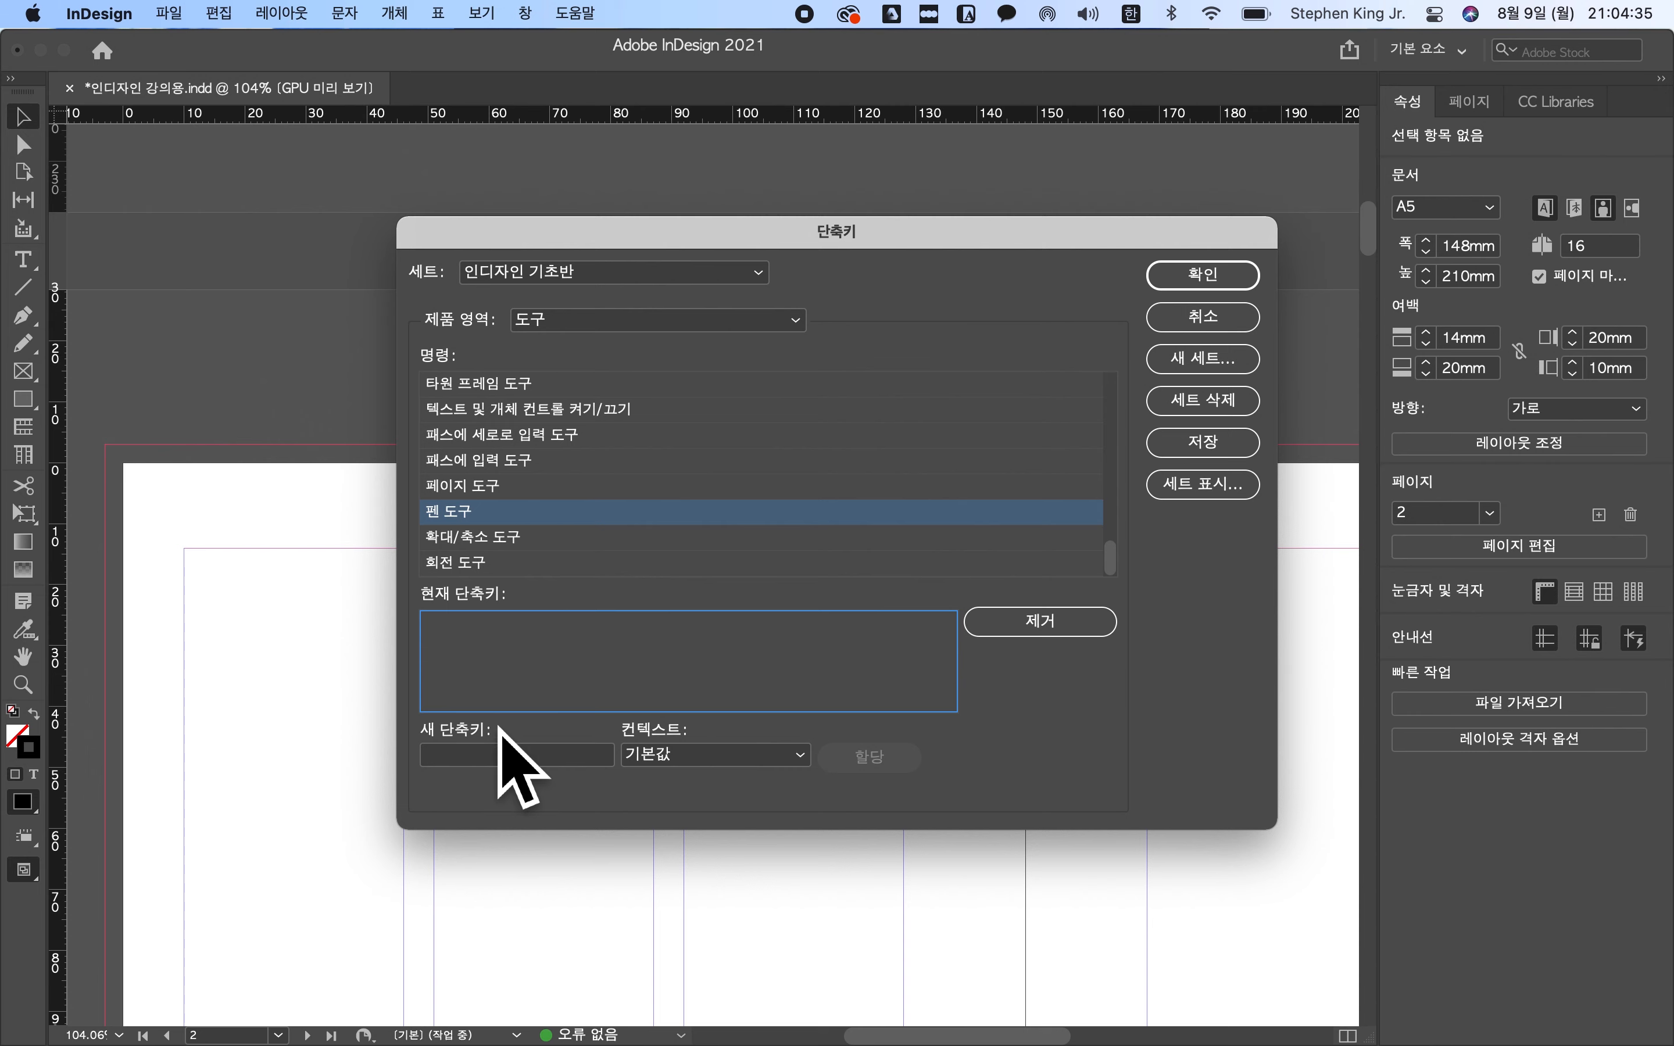
pyautogui.click(547, 642)
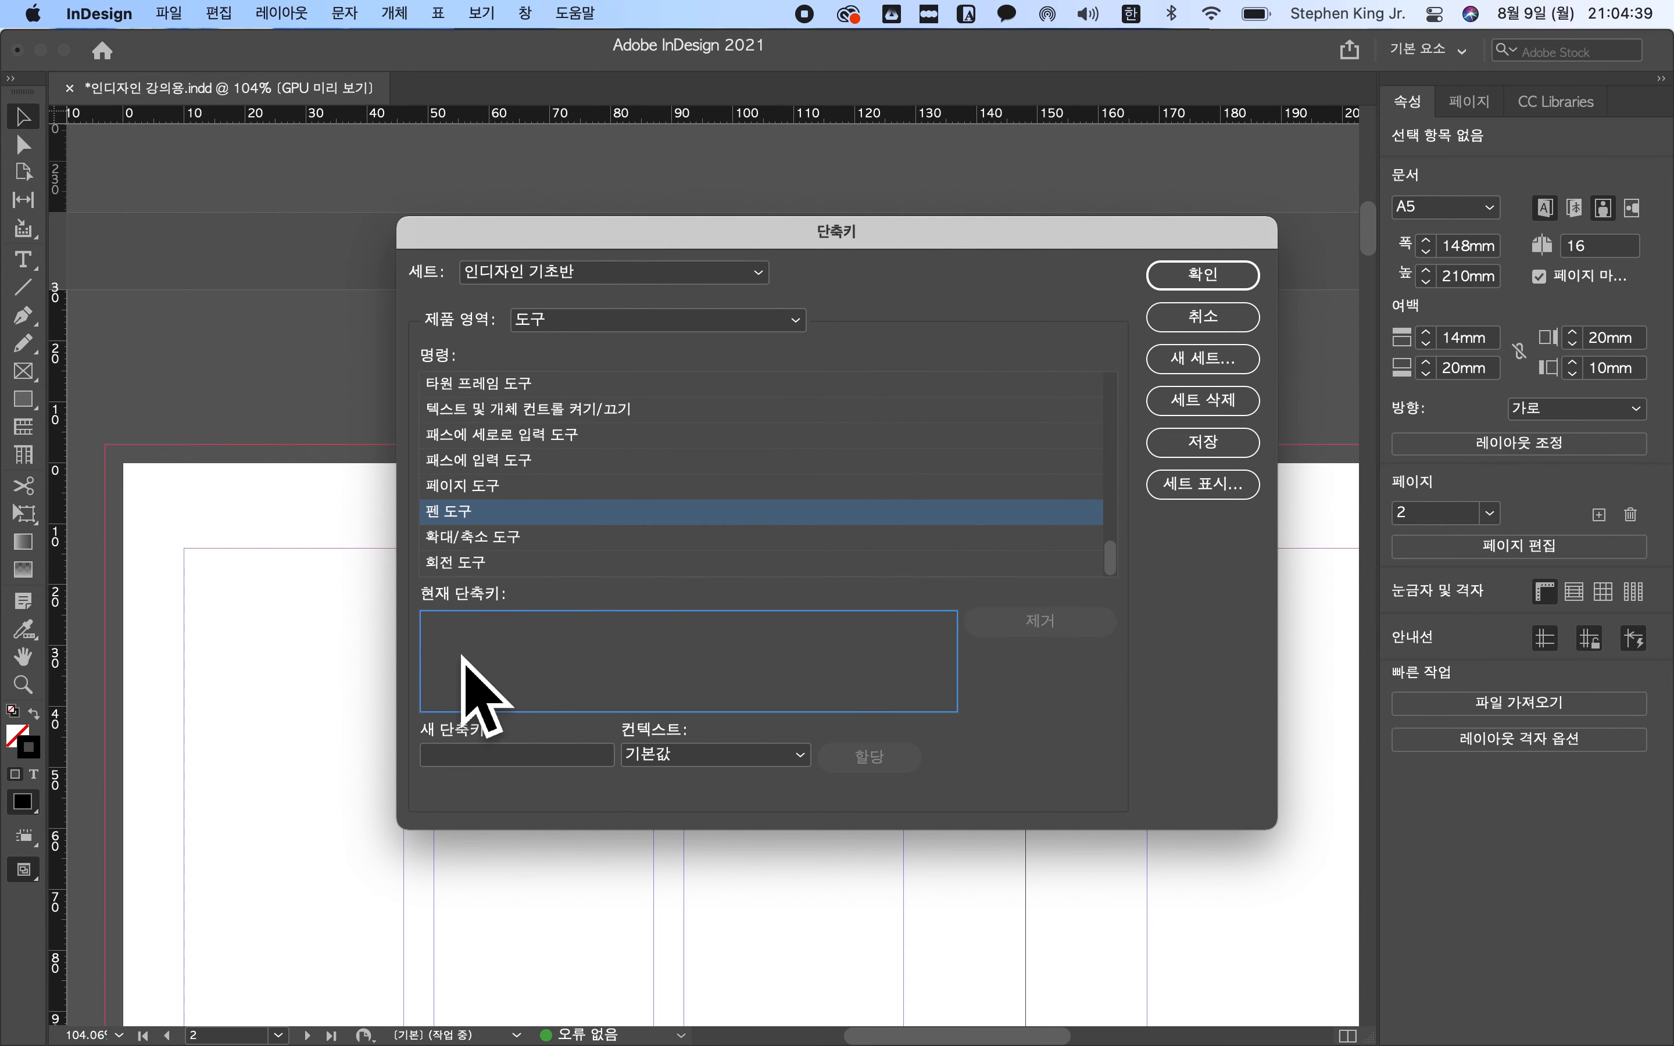
# - Assign Opt+Cmd+P as the 펜 도구 command's shortcut in the 기본값 context and accept the shortcut settings
pyautogui.click(493, 767)
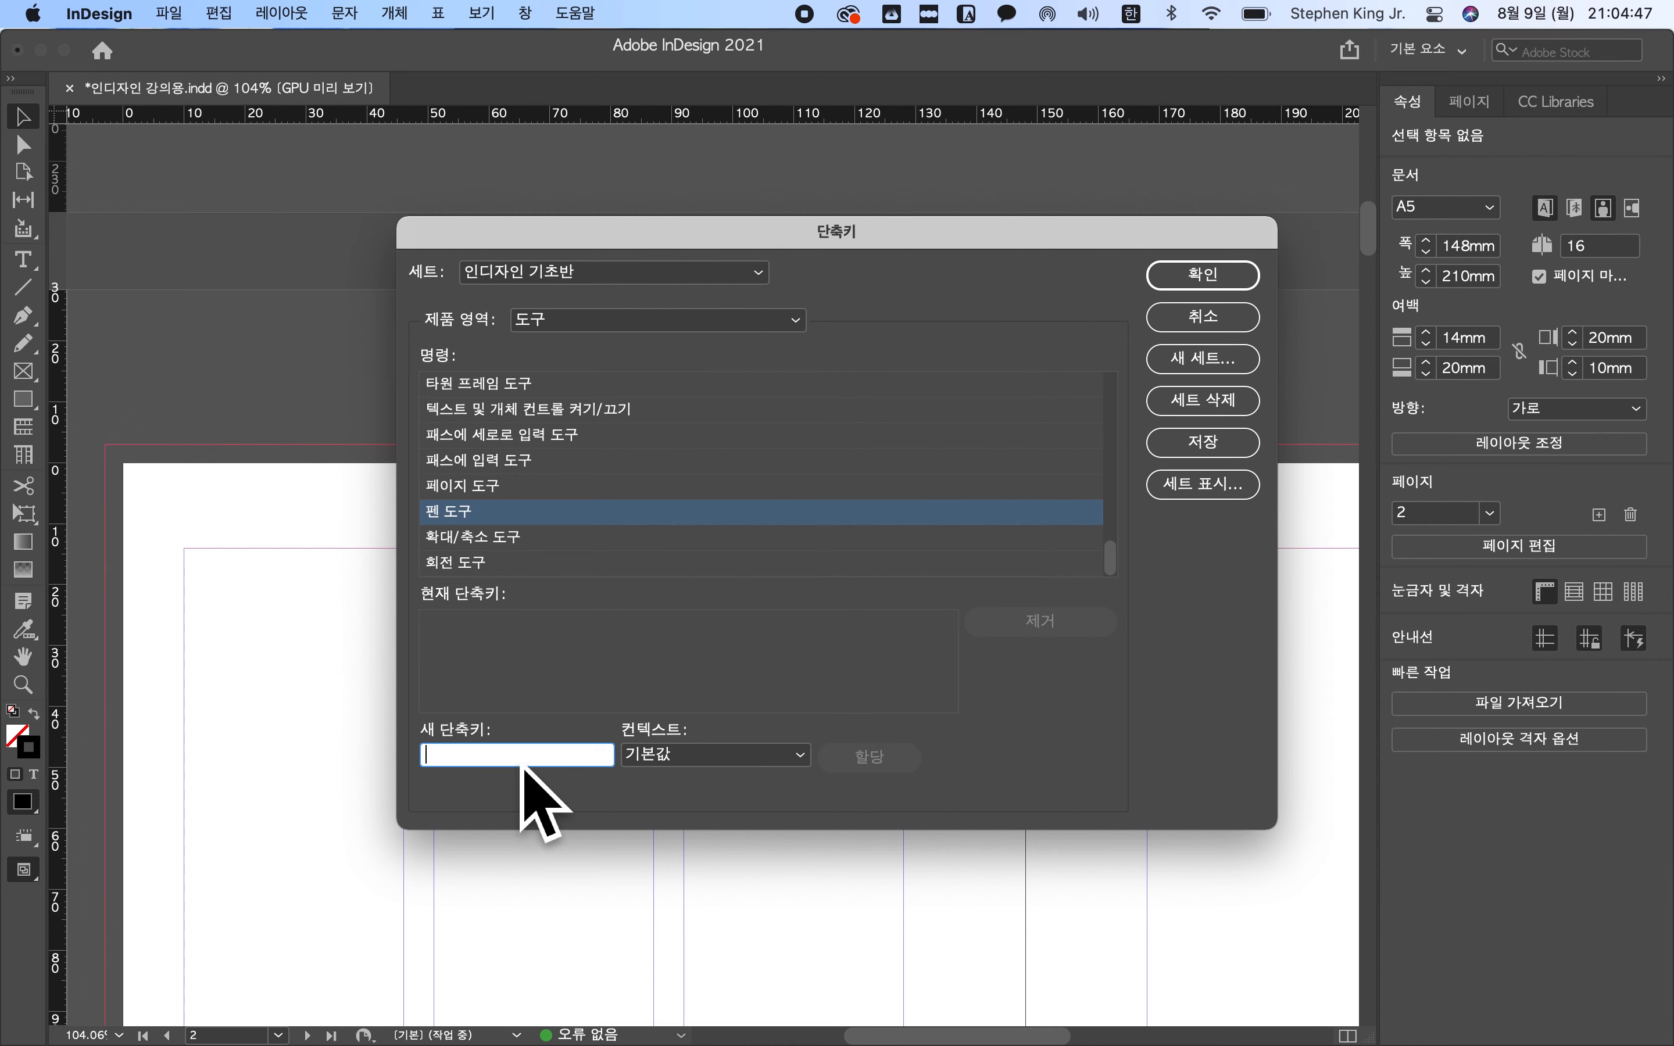
pyautogui.click(716, 636)
pyautogui.click(579, 759)
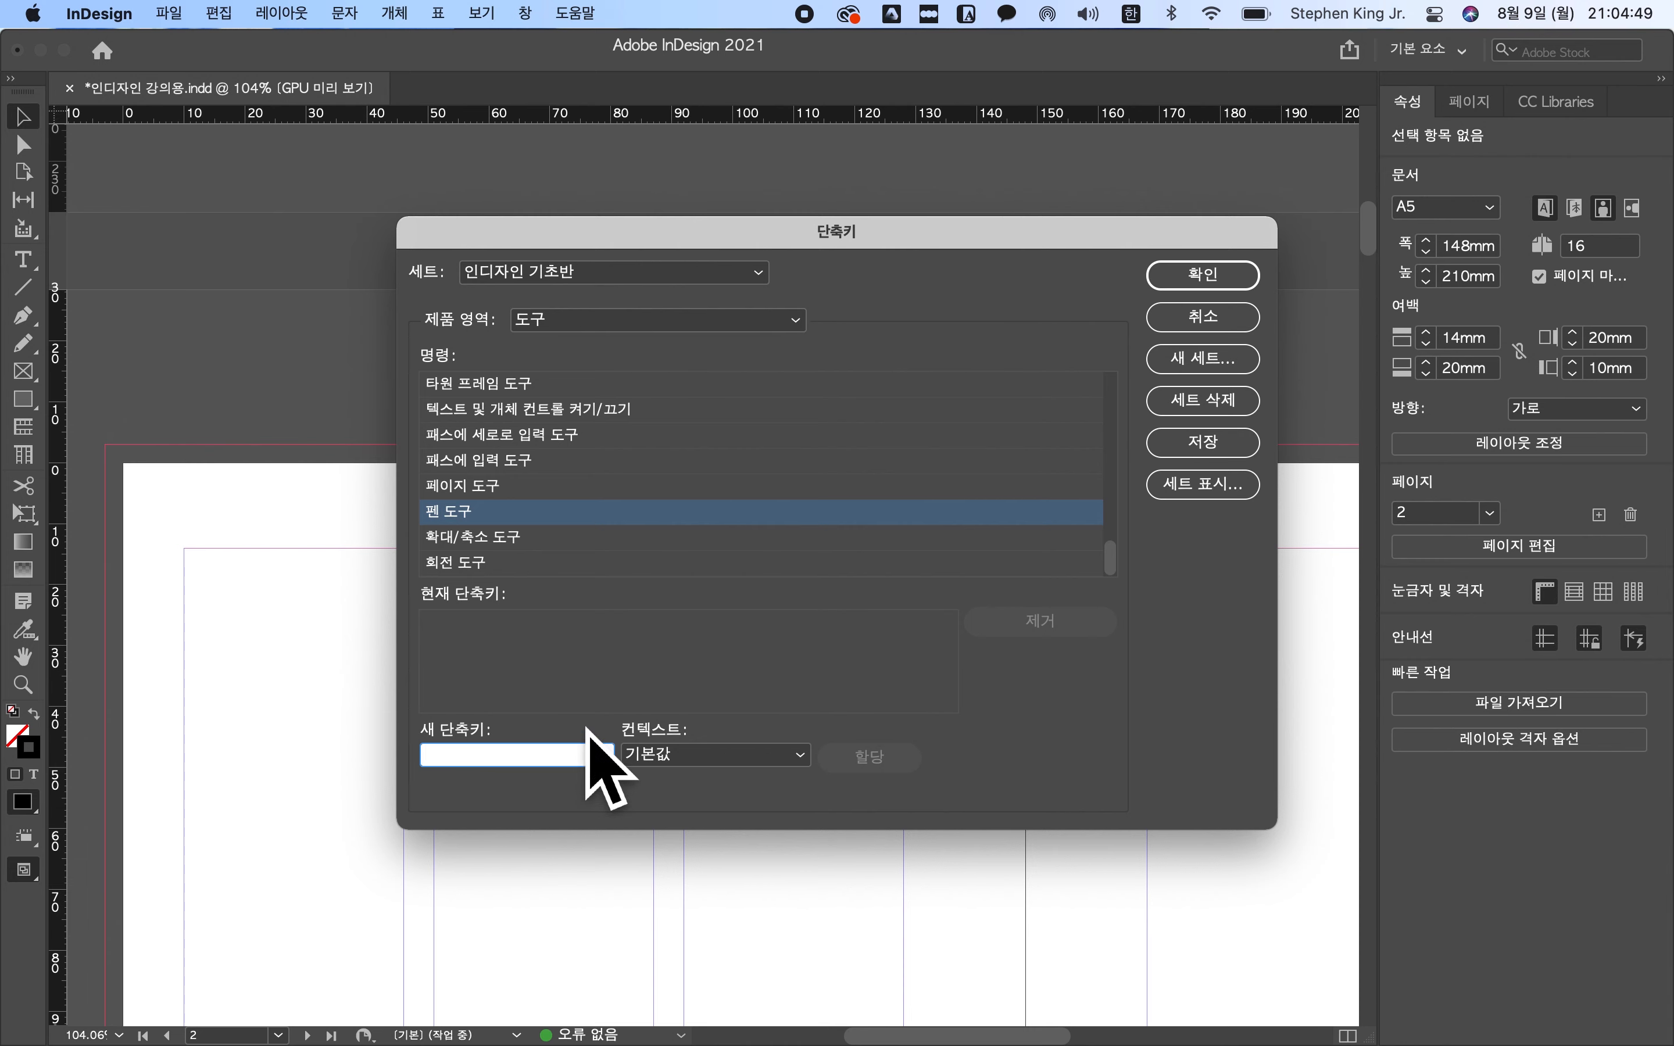
pyautogui.press('alt+super+p')
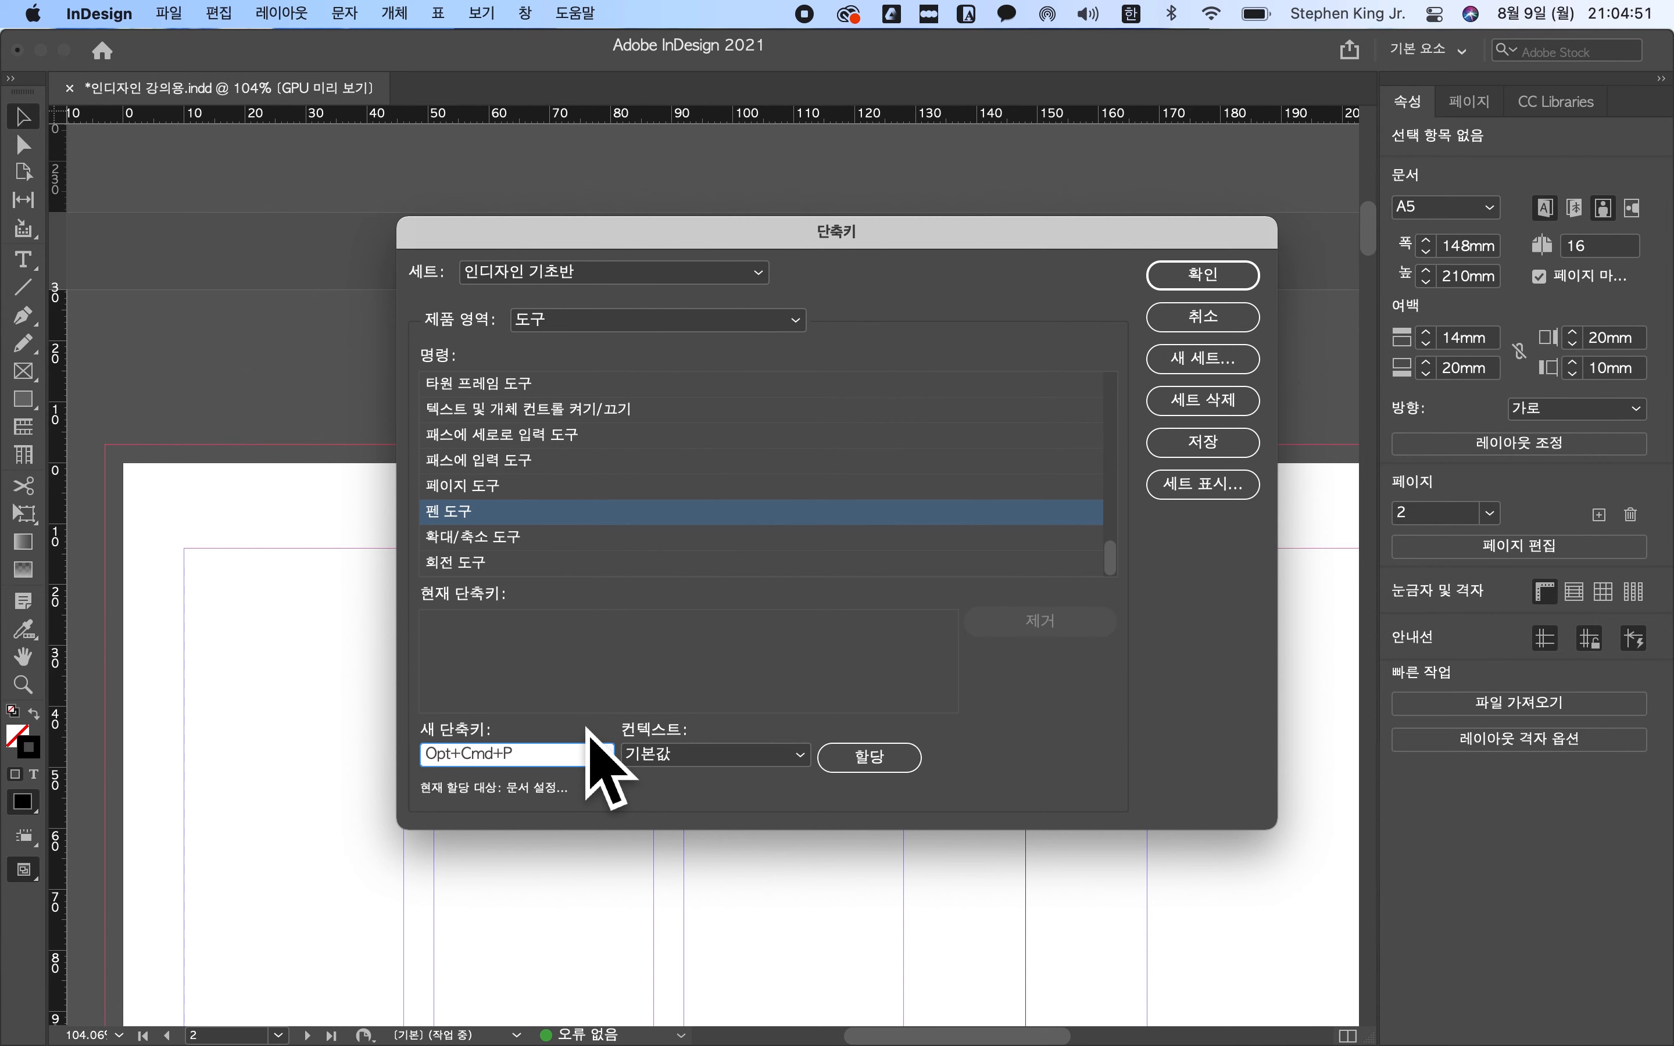
pyautogui.click(454, 755)
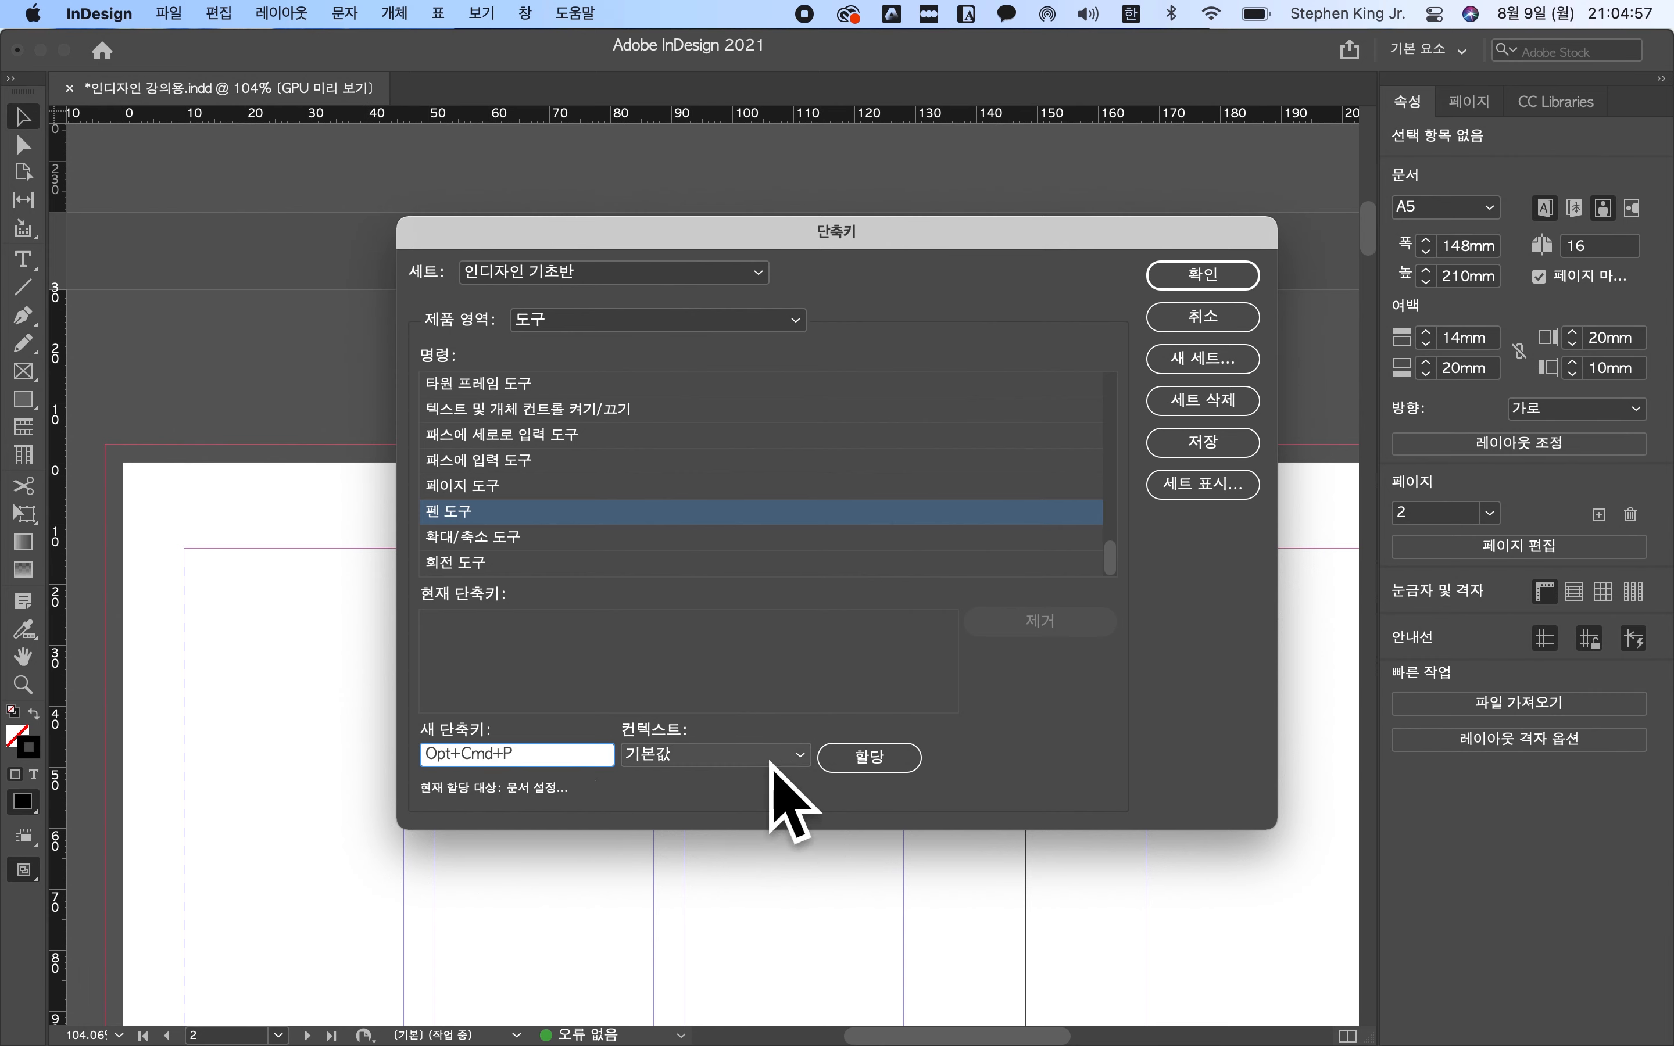
pyautogui.click(542, 755)
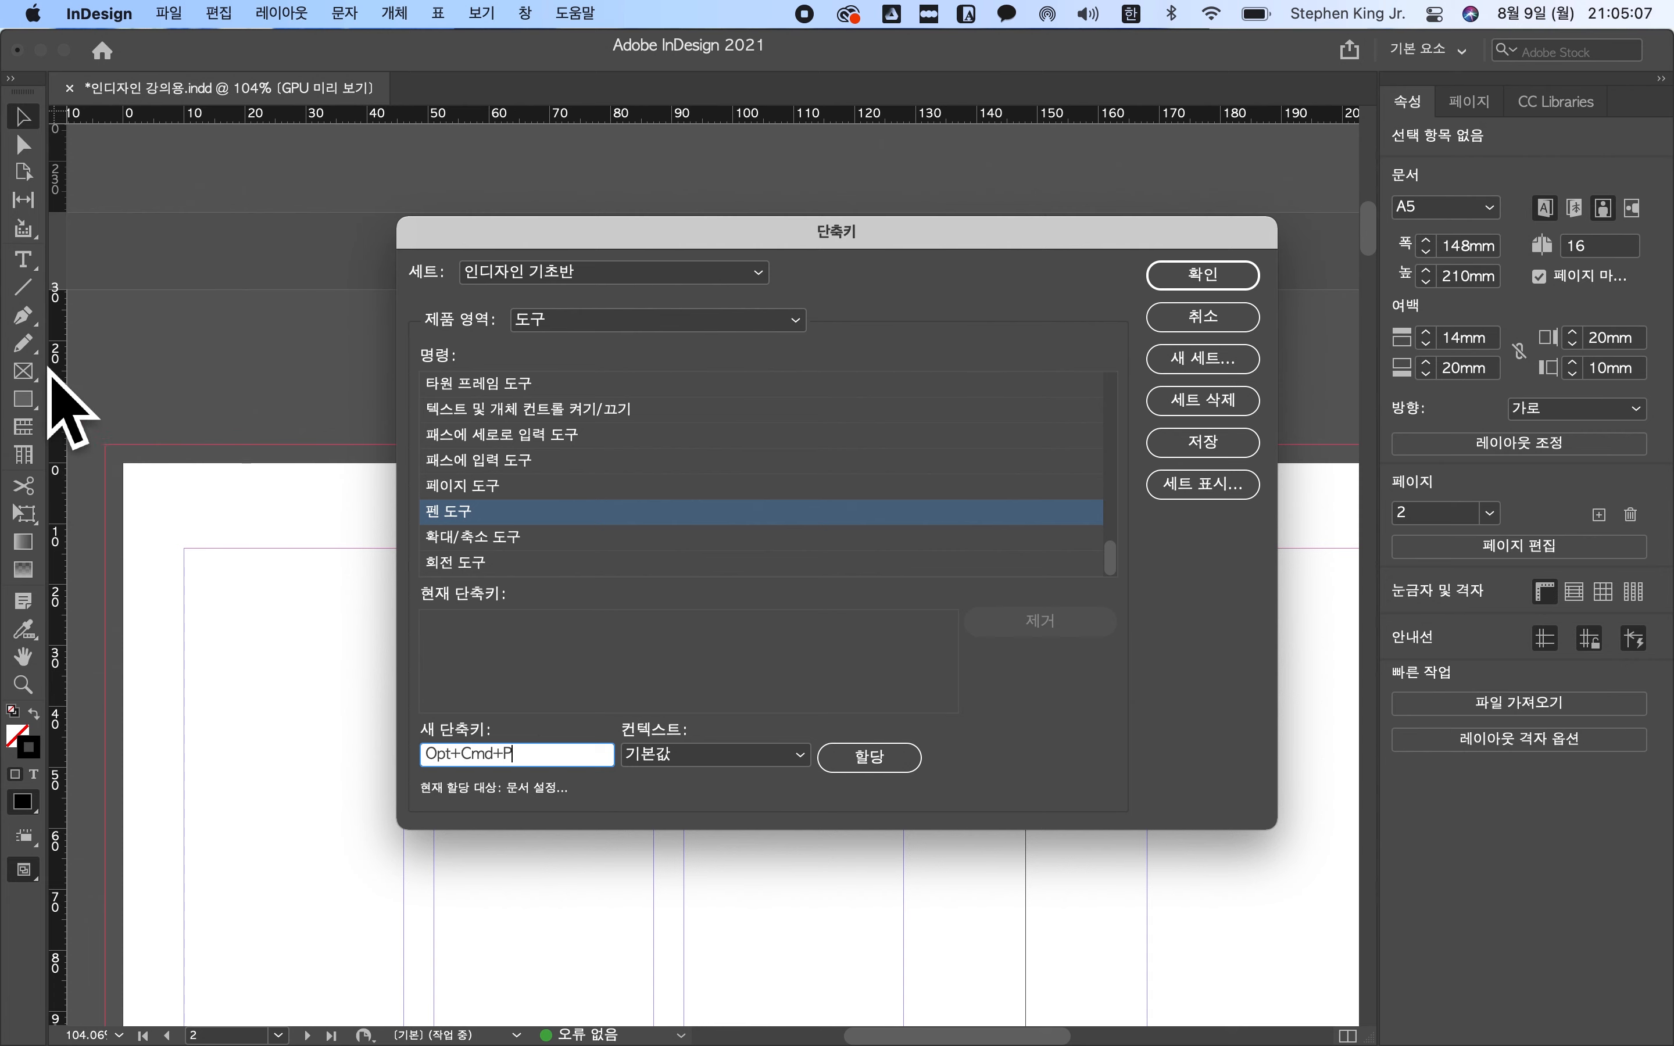
pyautogui.click(892, 761)
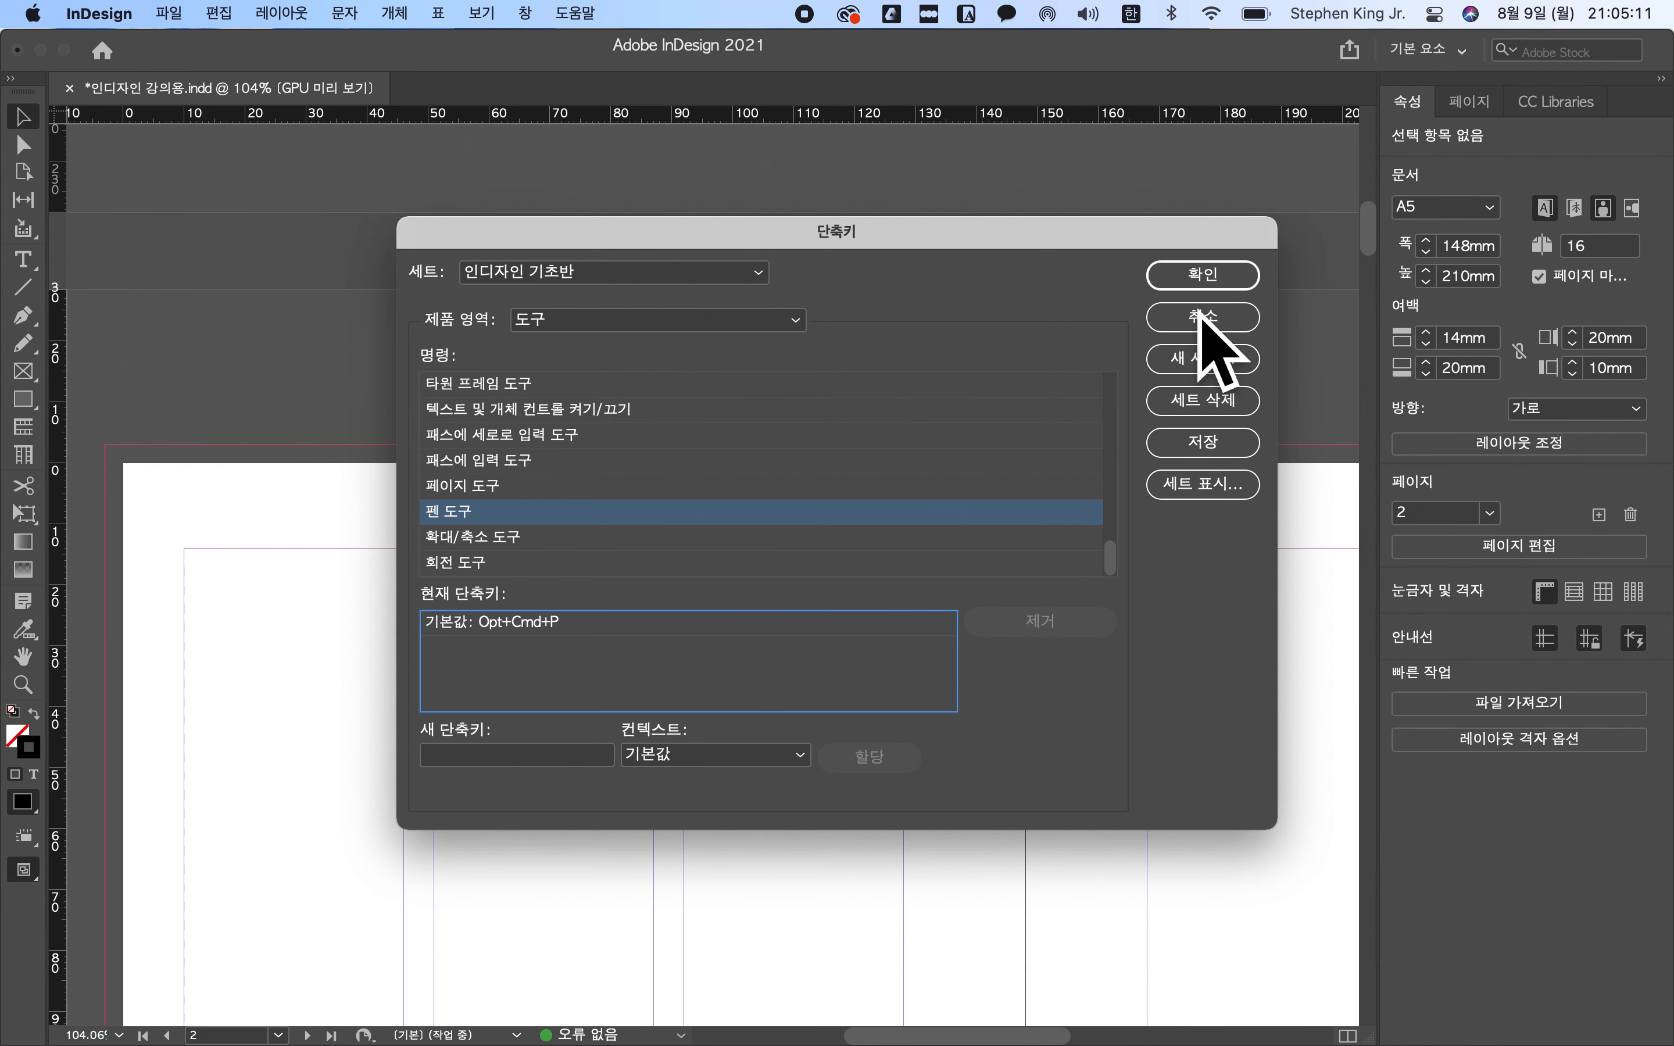
pyautogui.click(1207, 281)
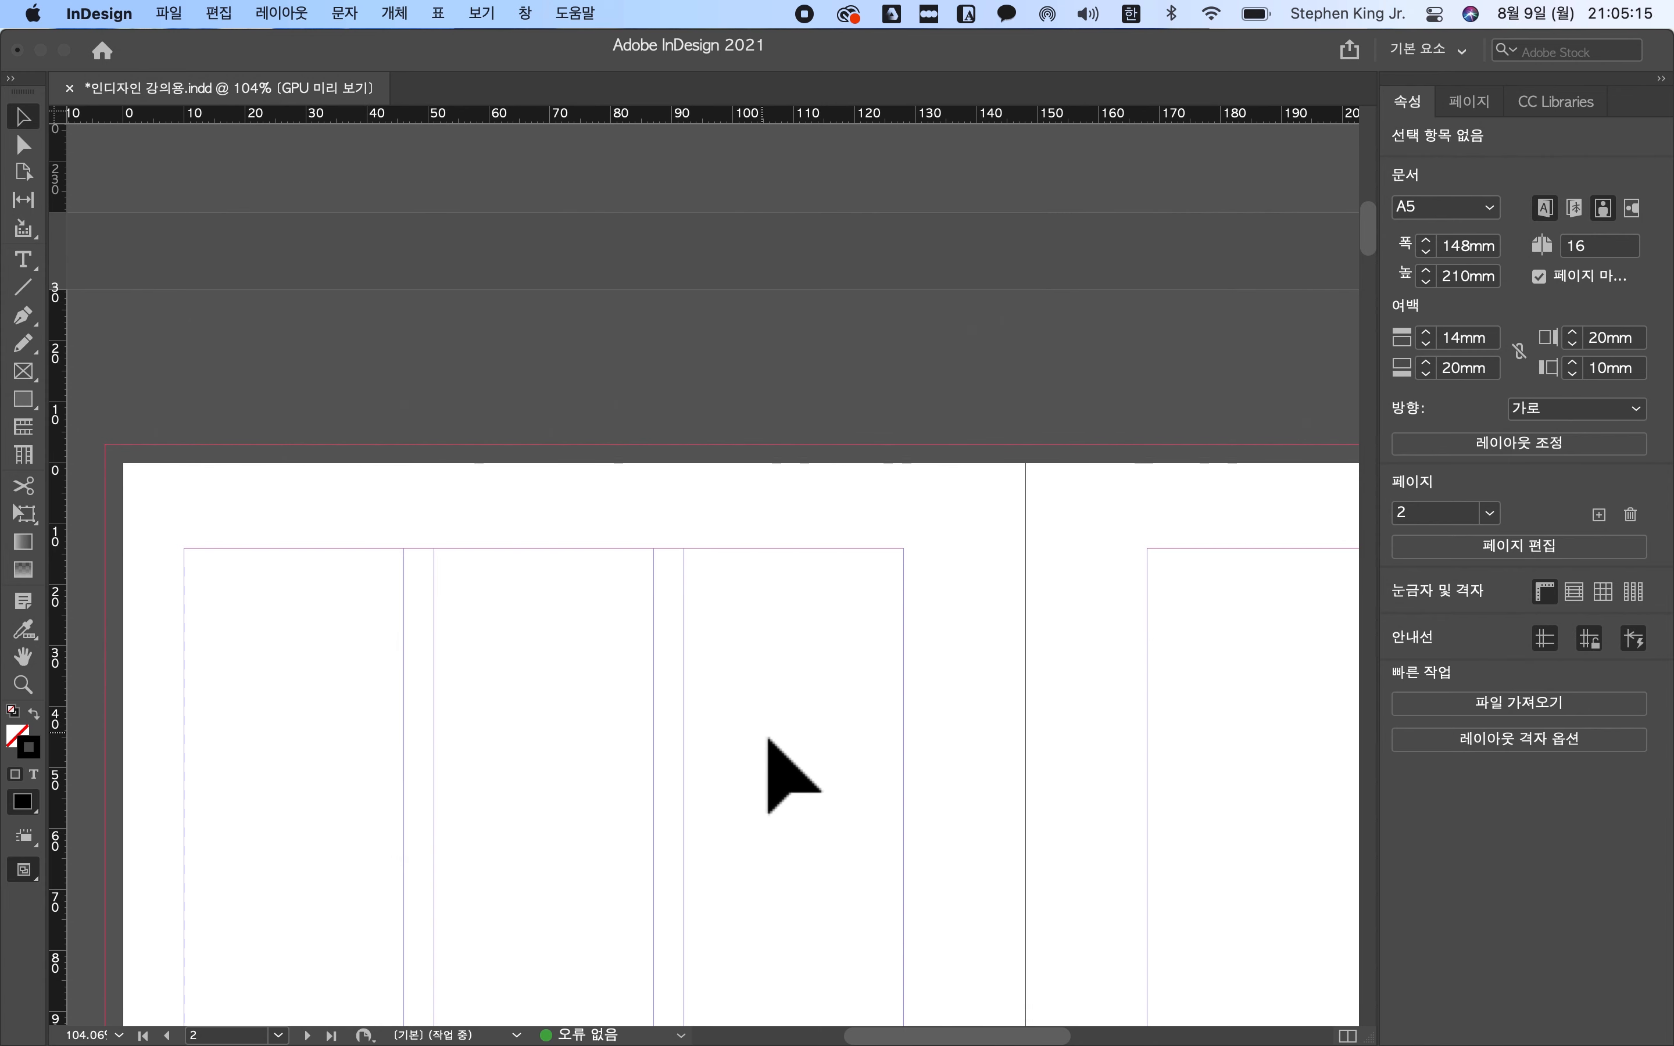
# - Draw a looping open path about 100 mm wide across the upper part of page 2 with the Pen tool and deselect it
pyautogui.press('p')
pyautogui.moveTo(473, 537); pyautogui.dragTo(662, 820)
pyautogui.moveTo(461, 689); pyautogui.dragTo(705, 599)
pyautogui.click(794, 670)
pyautogui.moveTo(793, 670); pyautogui.dragTo(366, 814)
pyautogui.click(392, 810)
pyautogui.moveTo(805, 631); pyautogui.dragTo(721, 748)
pyautogui.press('v')
pyautogui.click(702, 913)
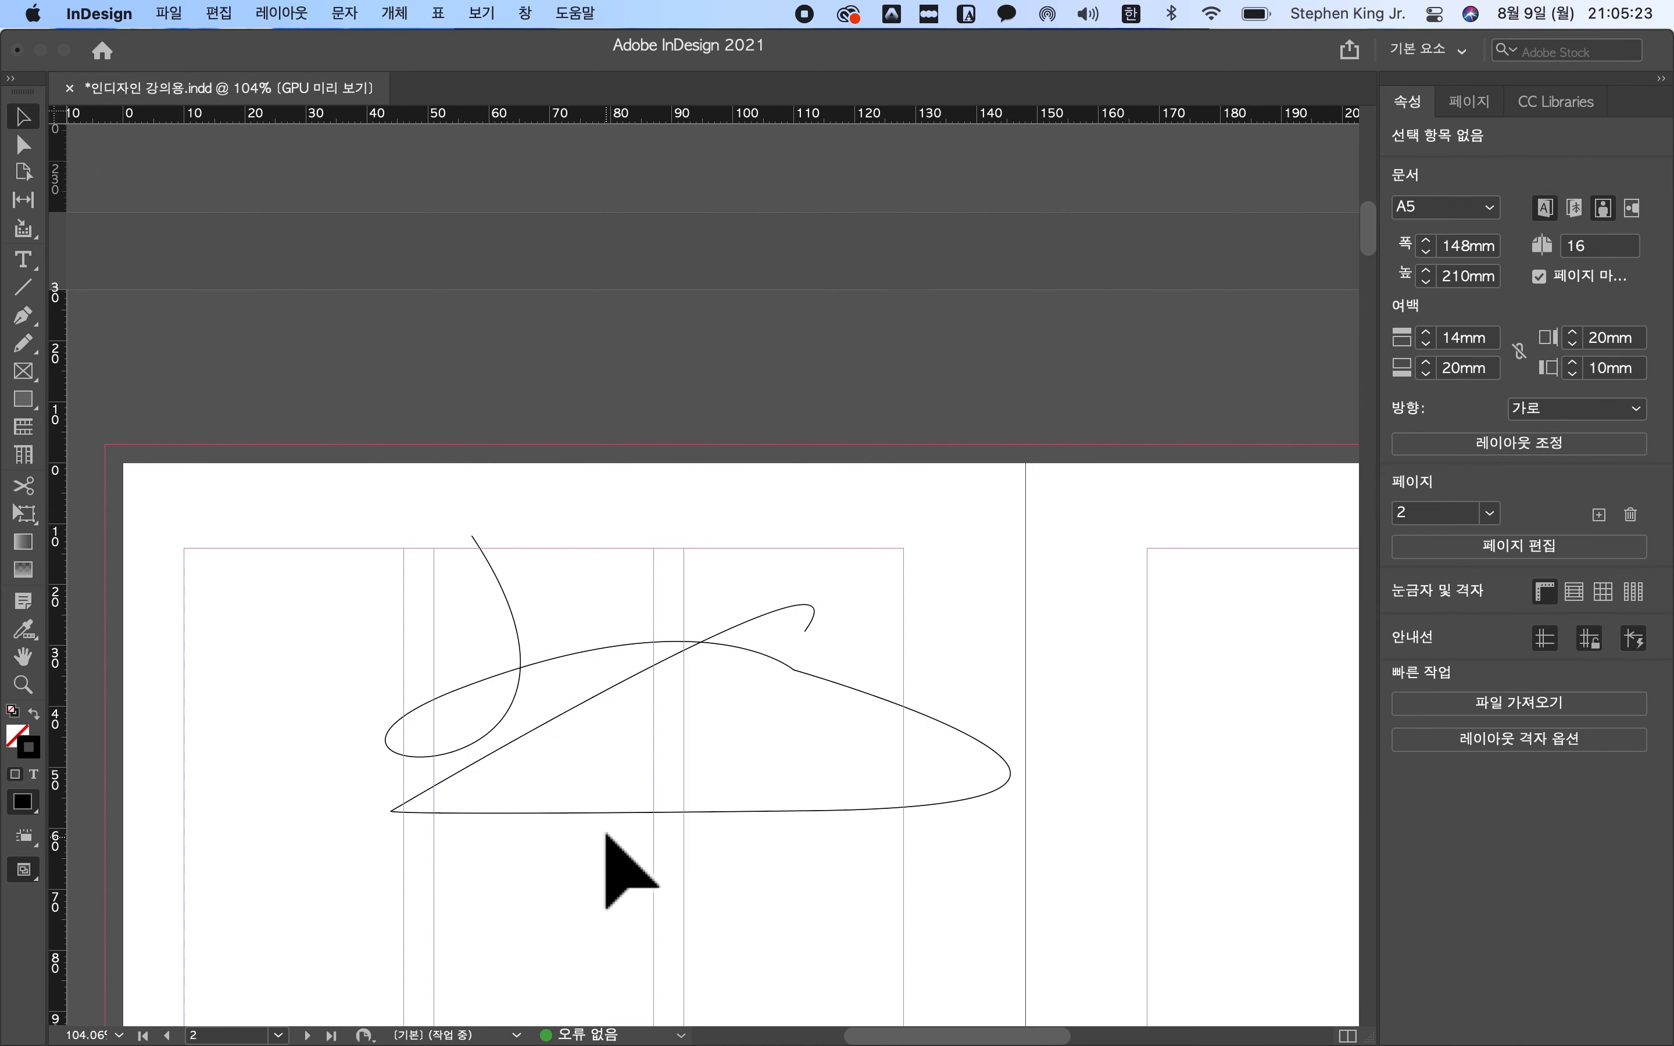
# - Switch the document to Preview mode and inspect the lower part of page 2
pyautogui.press('w')
pyautogui.scroll(-10, 799, 904)
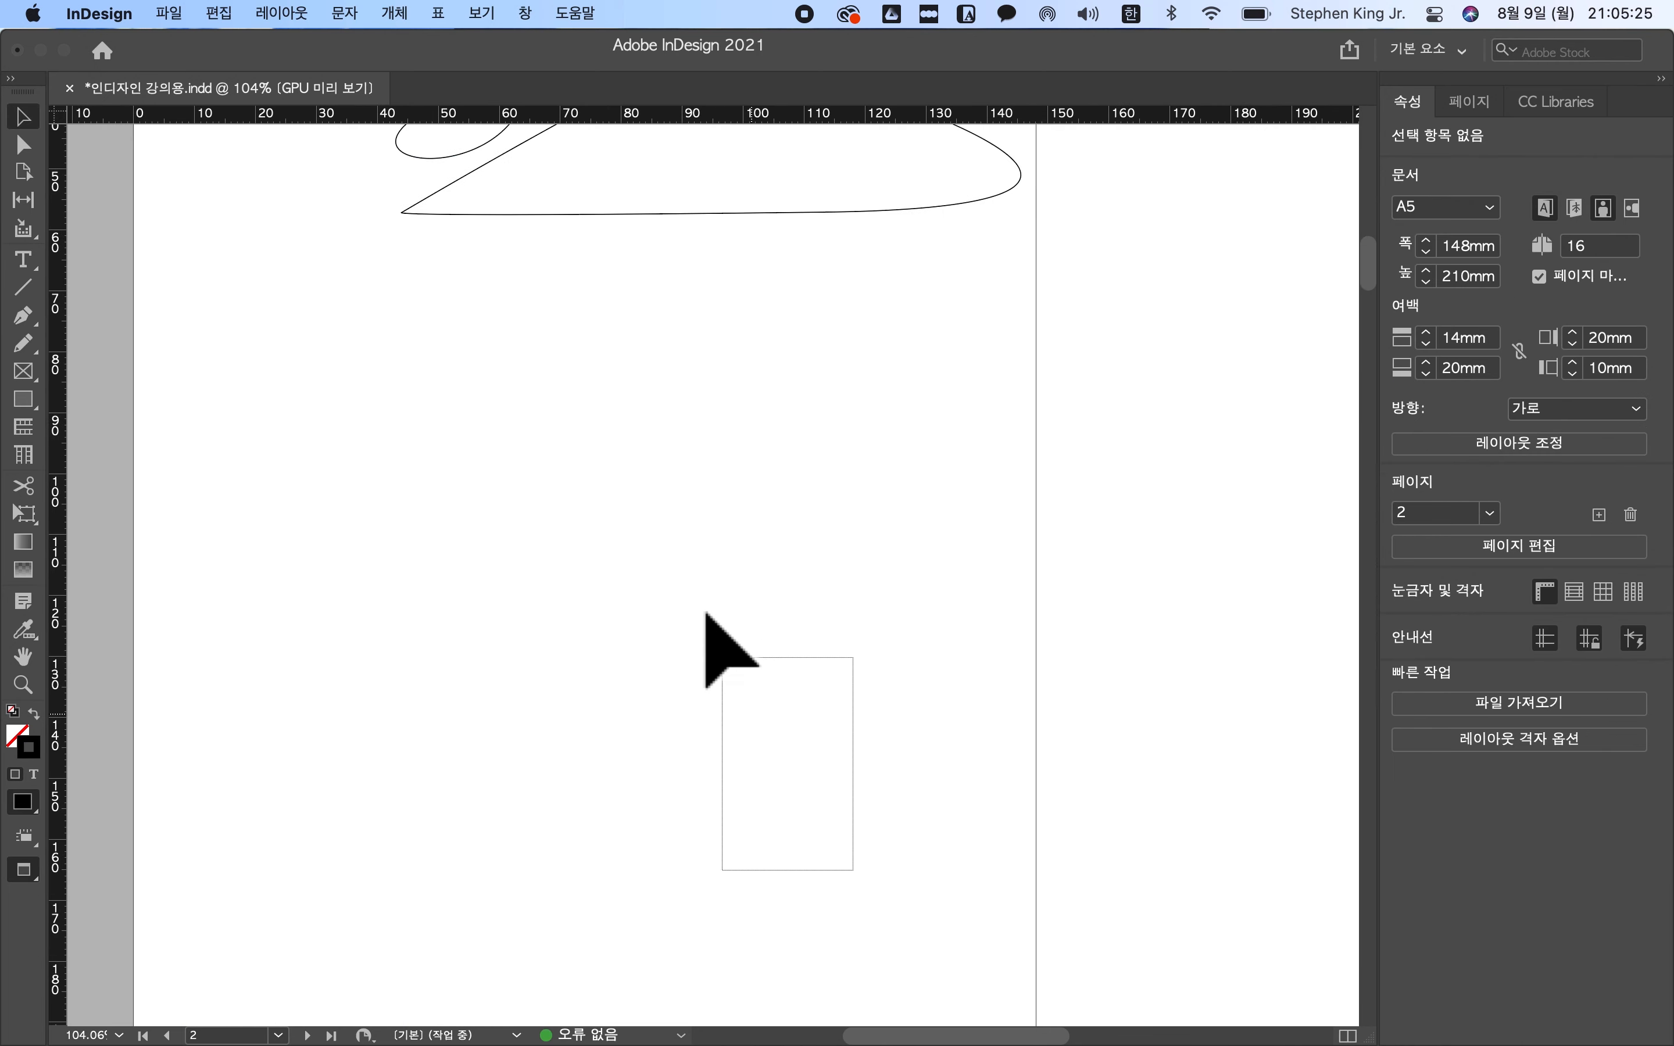
# - Select the looping path on the upper part of page 2 and delete it
pyautogui.scroll(5, 709, 643)
pyautogui.scroll(2, 706, 612)
pyautogui.moveTo(857, 676); pyautogui.dragTo(379, 323)
pyautogui.press('Delete')
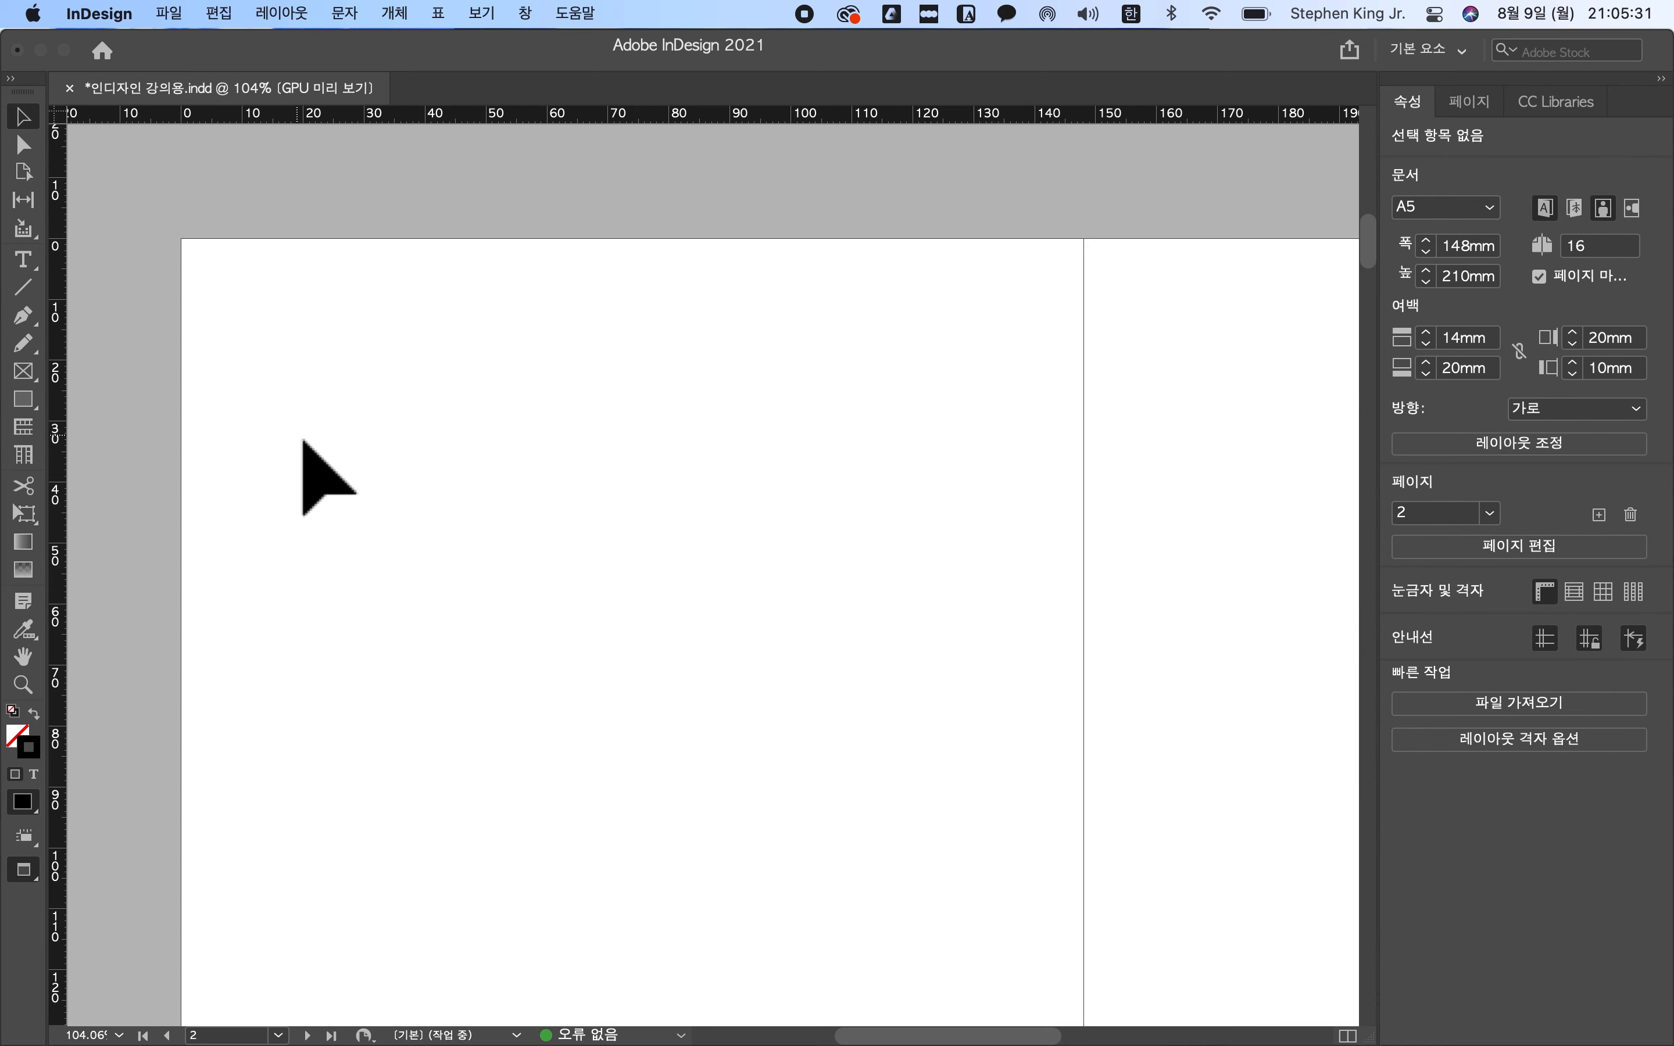
pyautogui.press('a')
pyautogui.moveTo(258, 380); pyautogui.dragTo(656, 755)
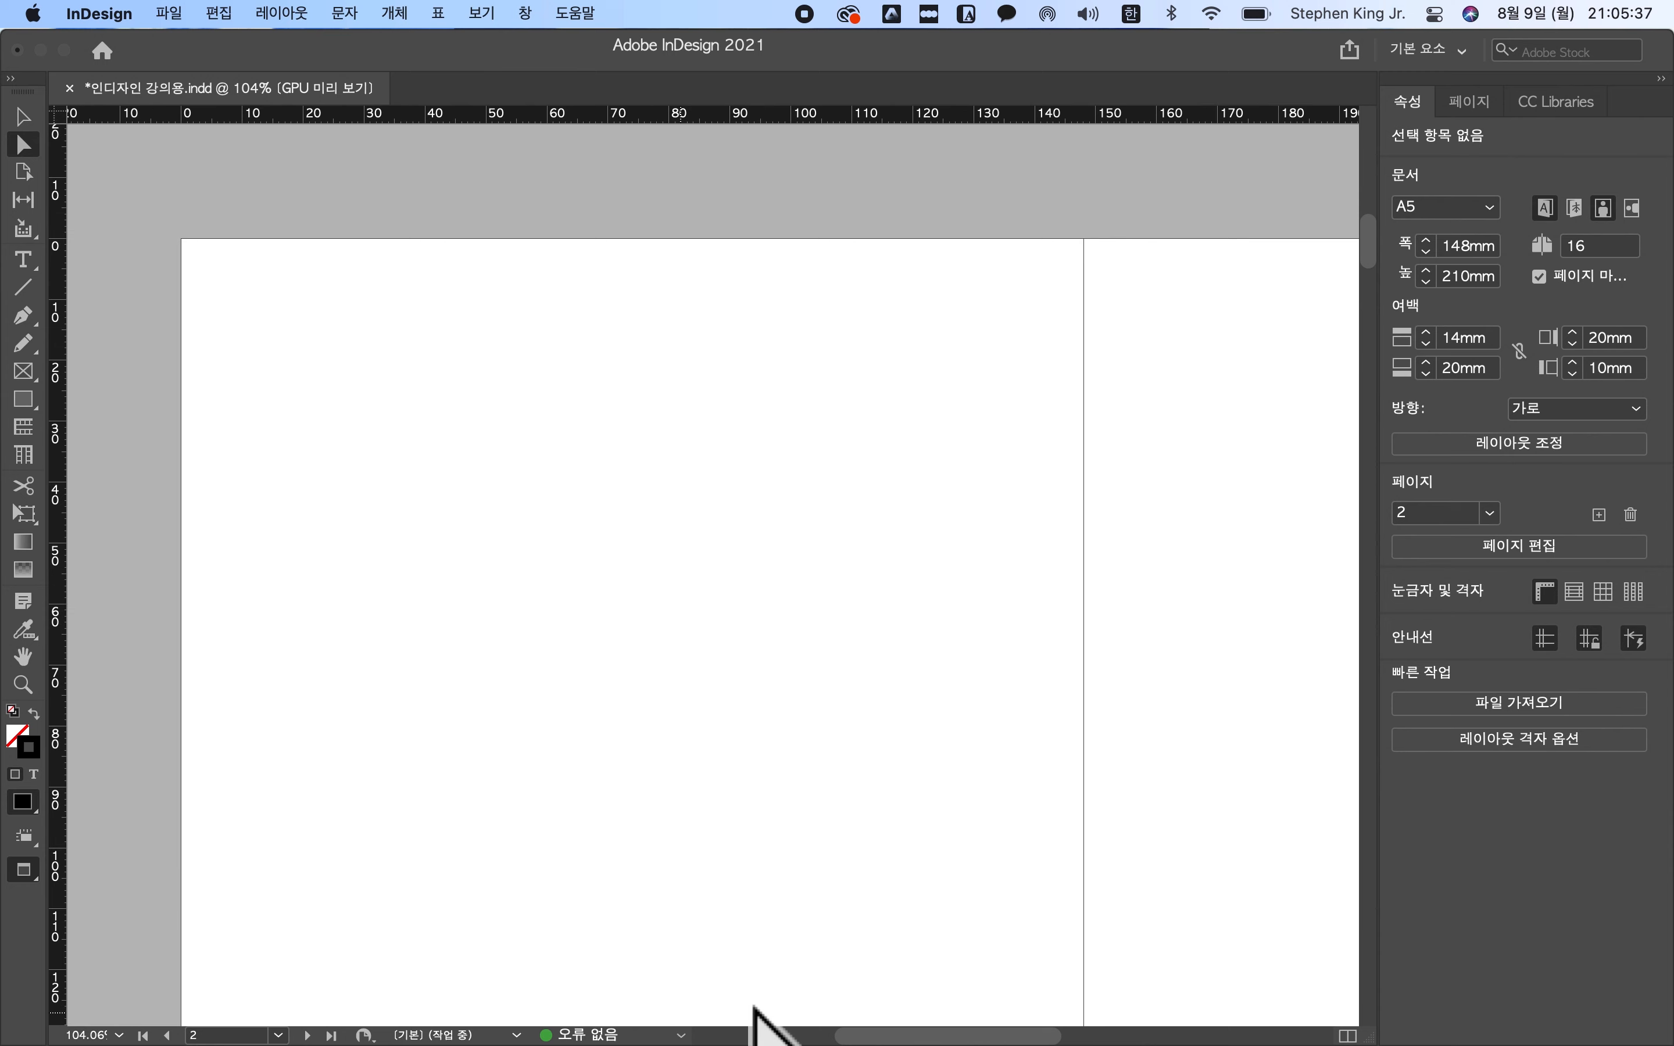
pyautogui.press('v')
pyautogui.moveTo(272, 320); pyautogui.dragTo(605, 738)
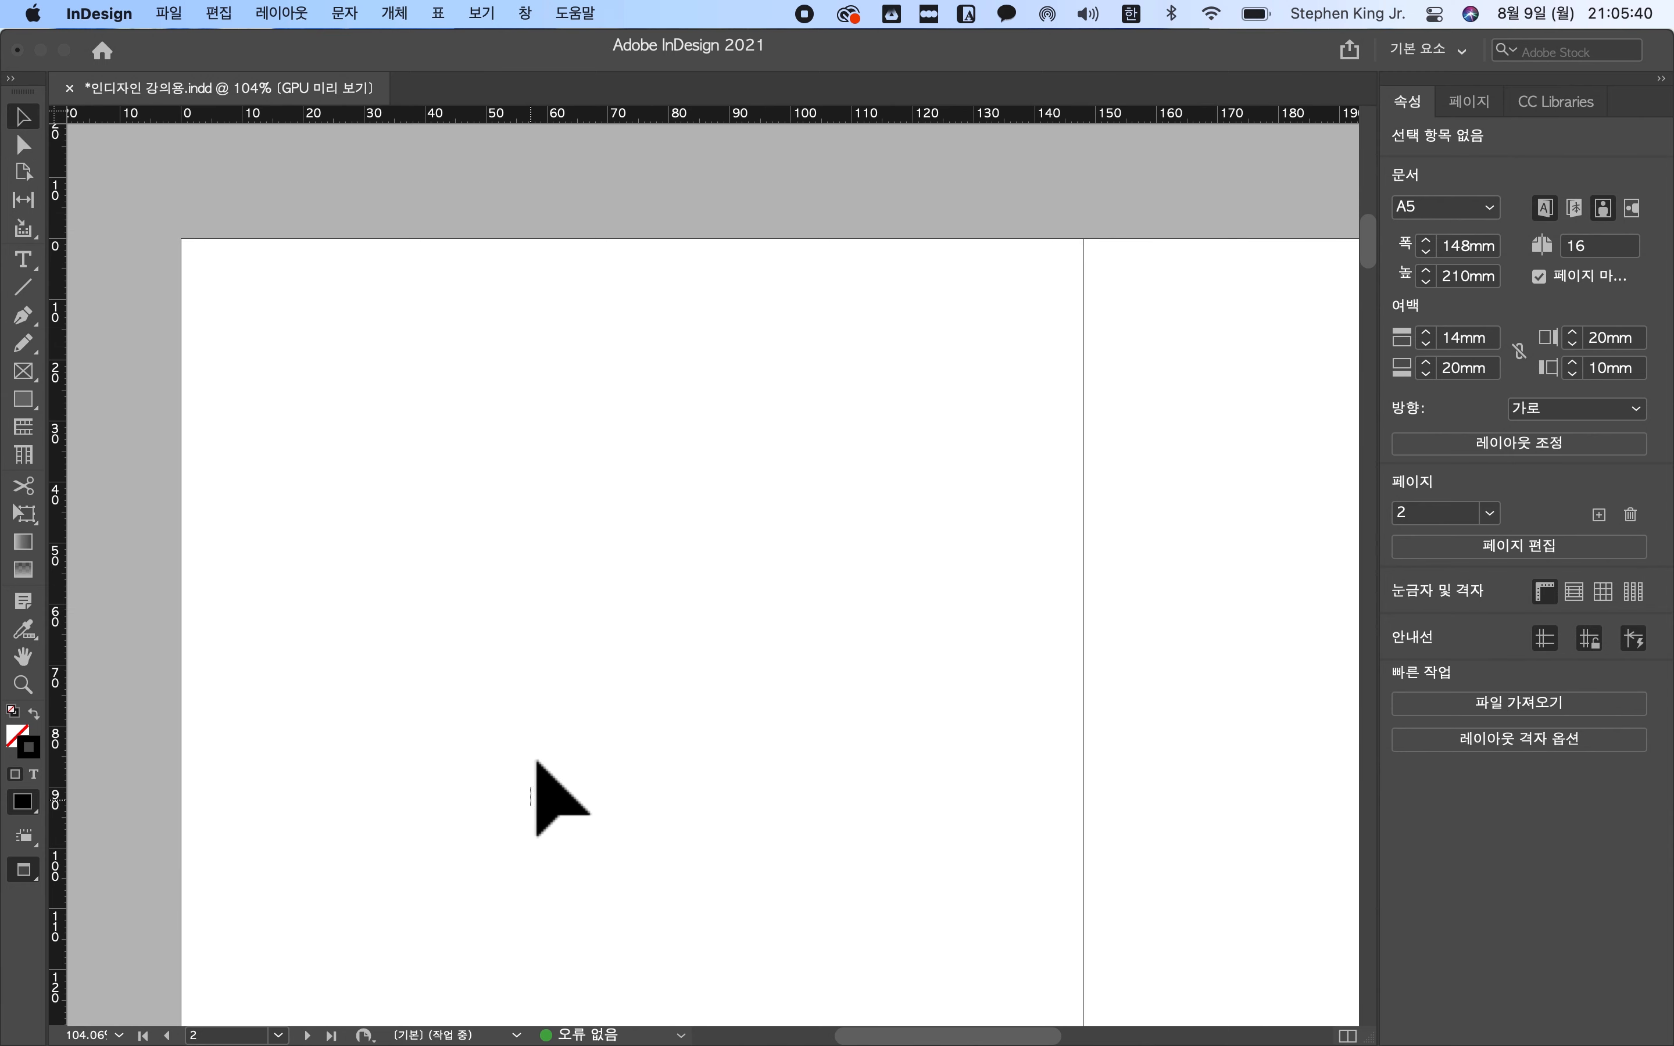
# - Open the keyboard shortcut settings and choose the 매루 shortcut set
pyautogui.click(220, 13)
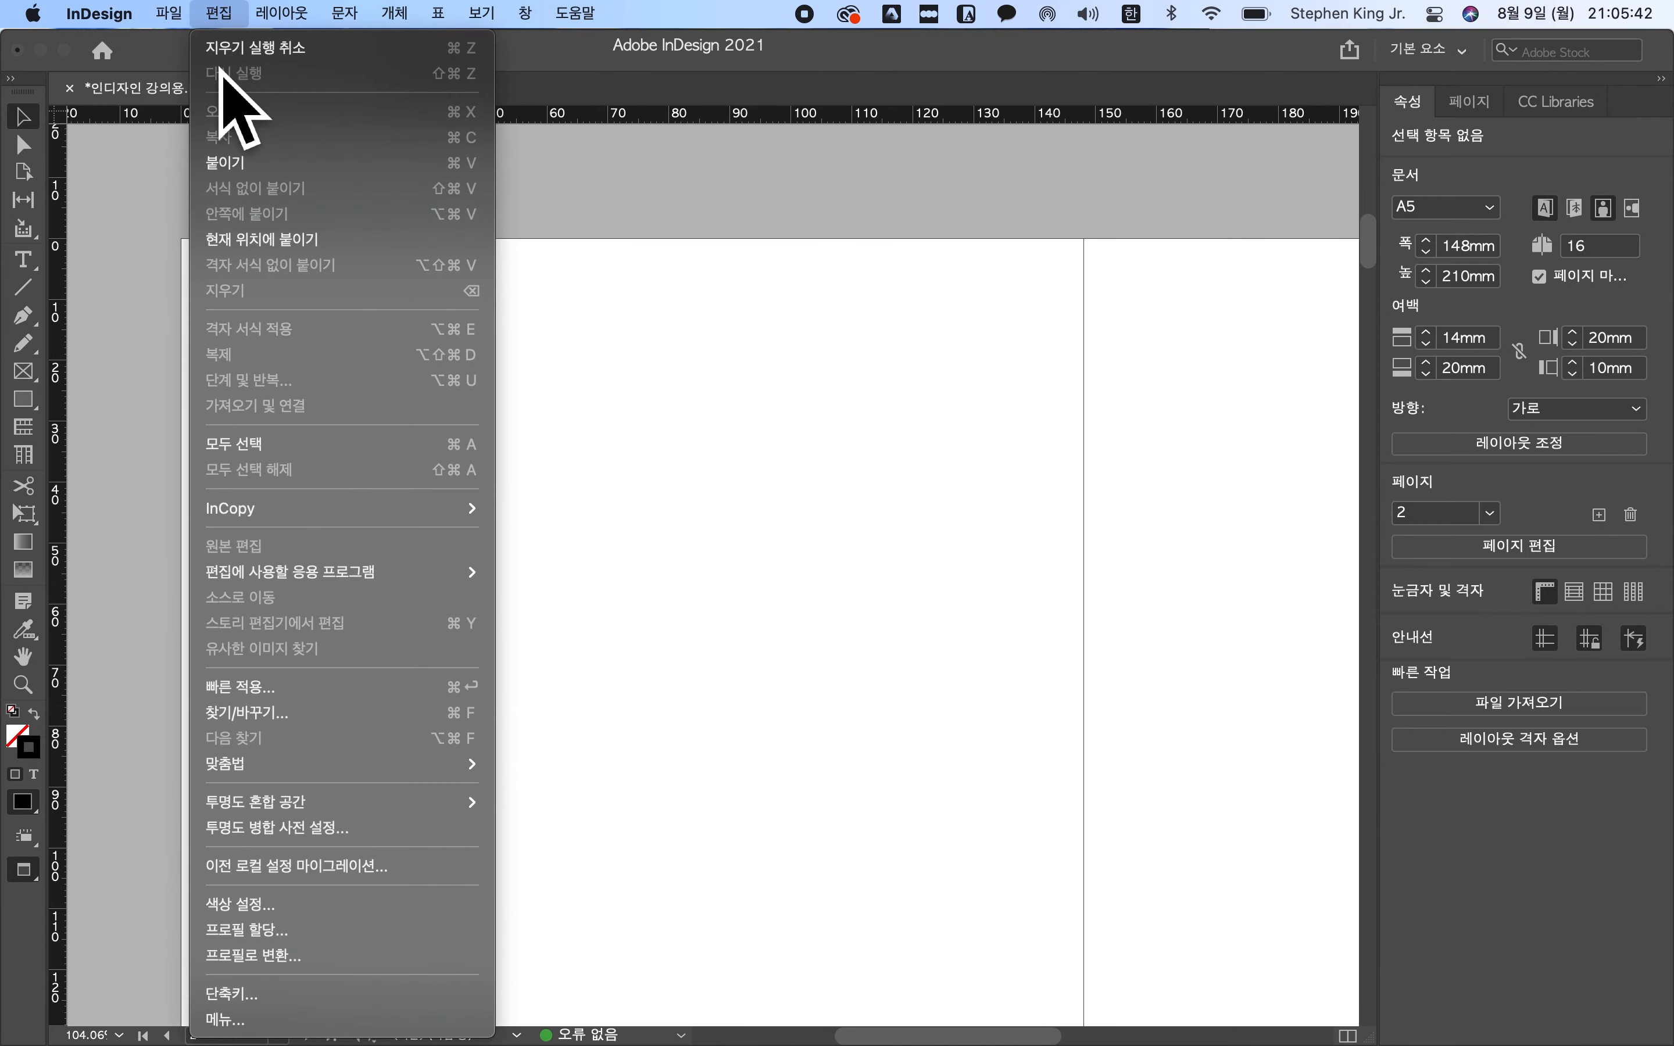
pyautogui.click(305, 995)
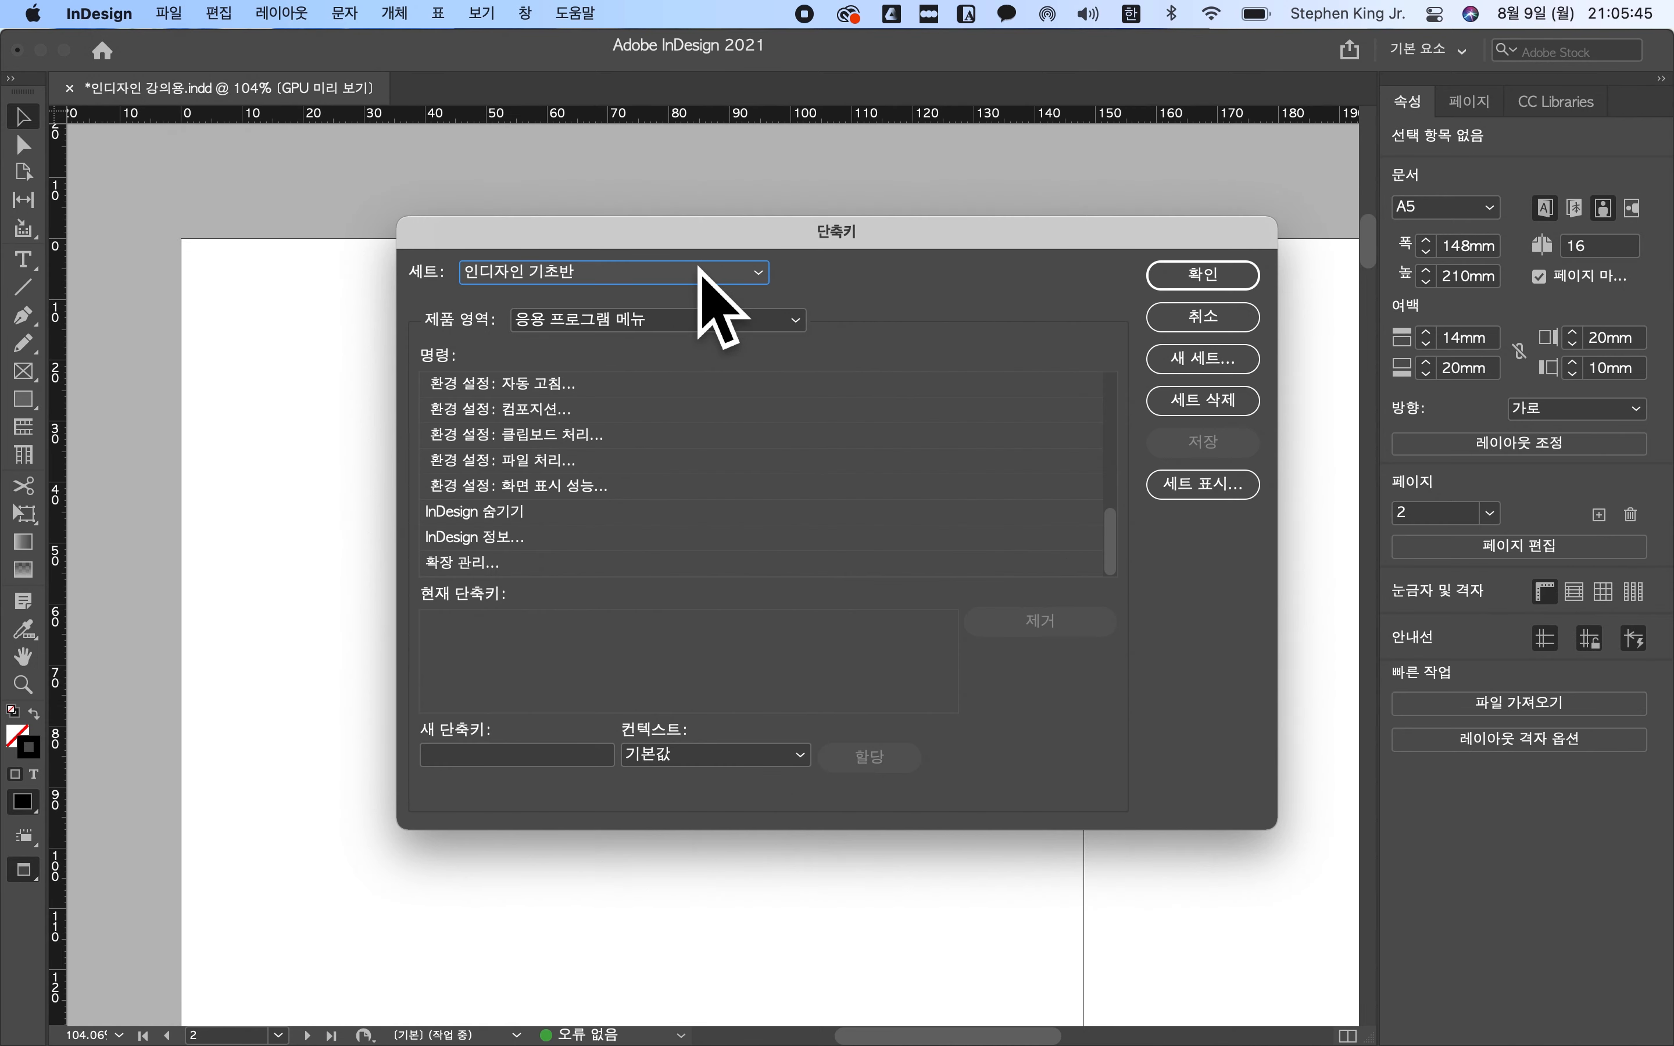
pyautogui.click(699, 271)
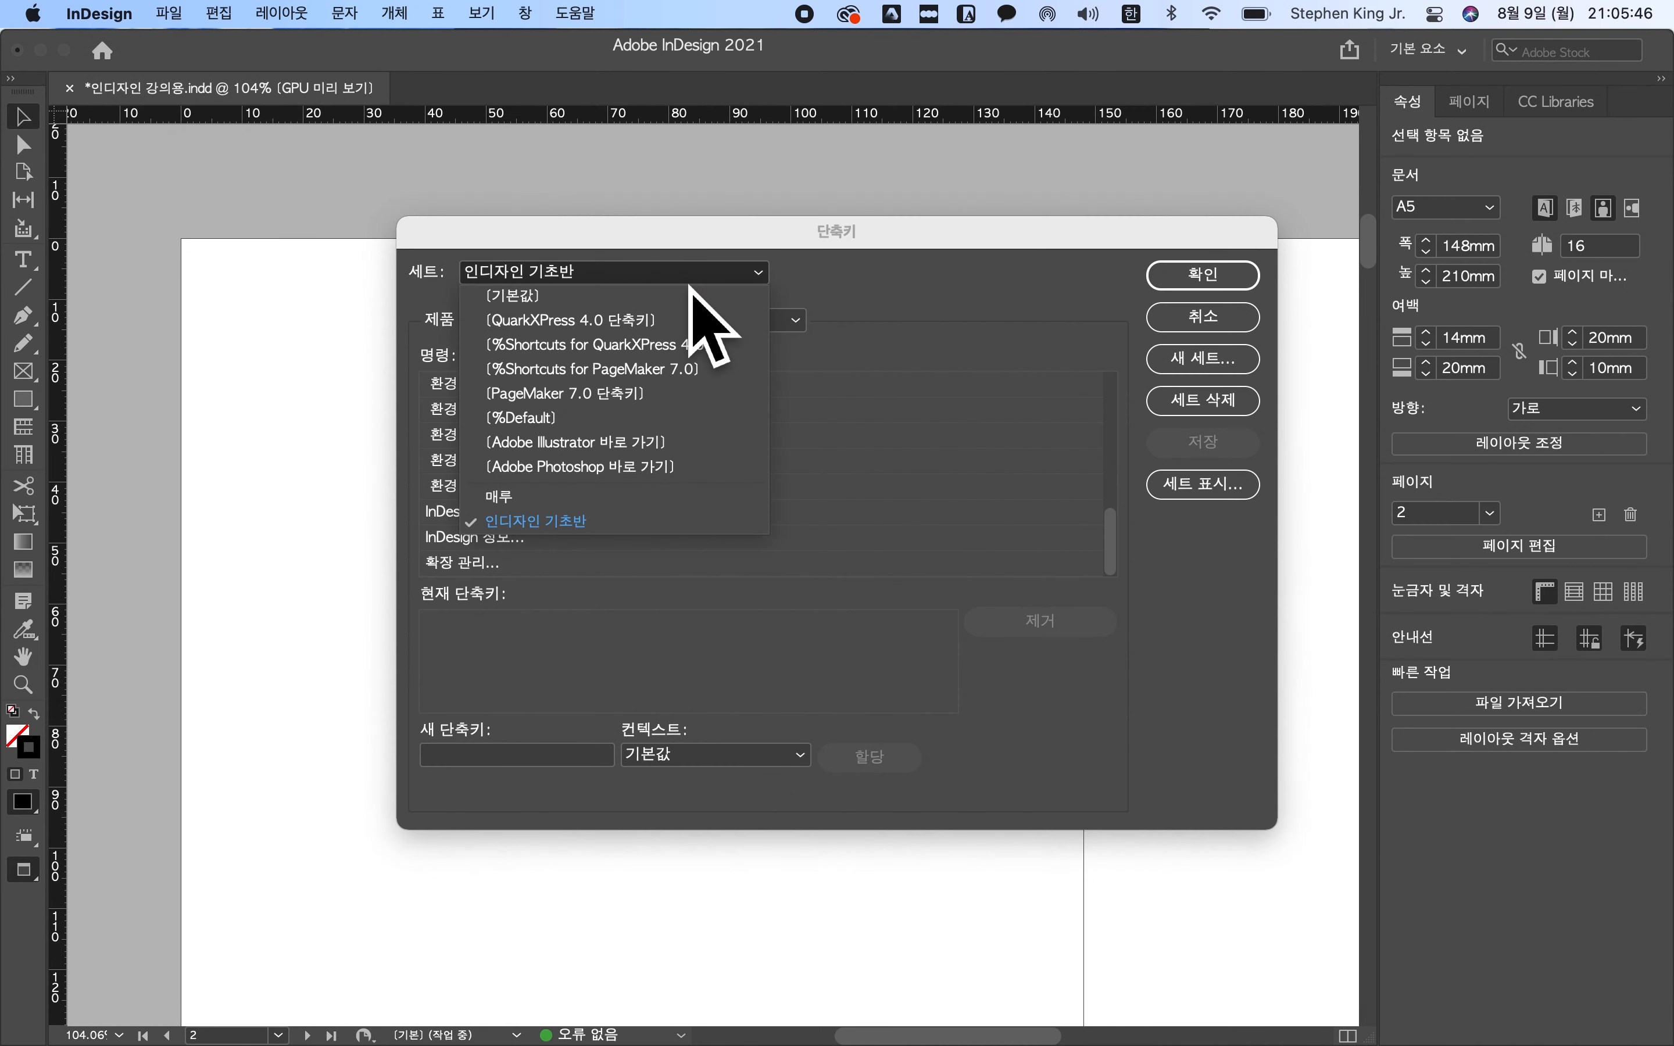
pyautogui.click(609, 498)
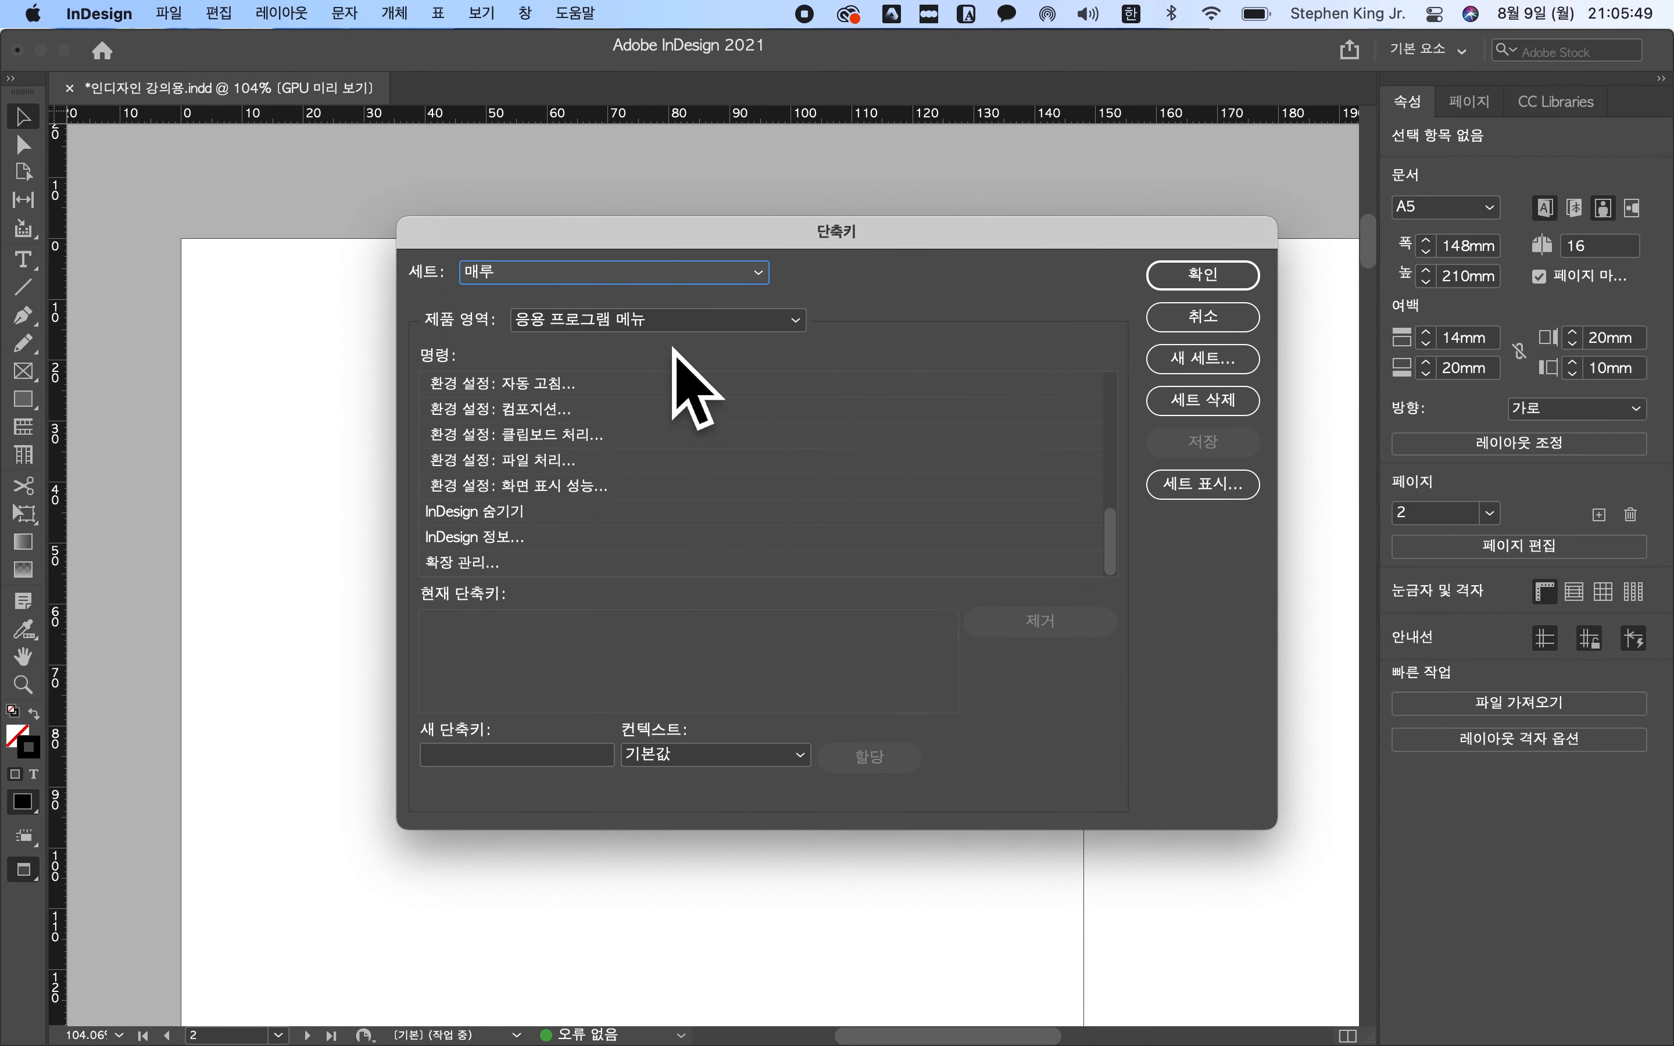
# - Show the 도구 product area and examine the current shortcuts of the 페이지 도구 and 펜 도구 commands
pyautogui.click(671, 329)
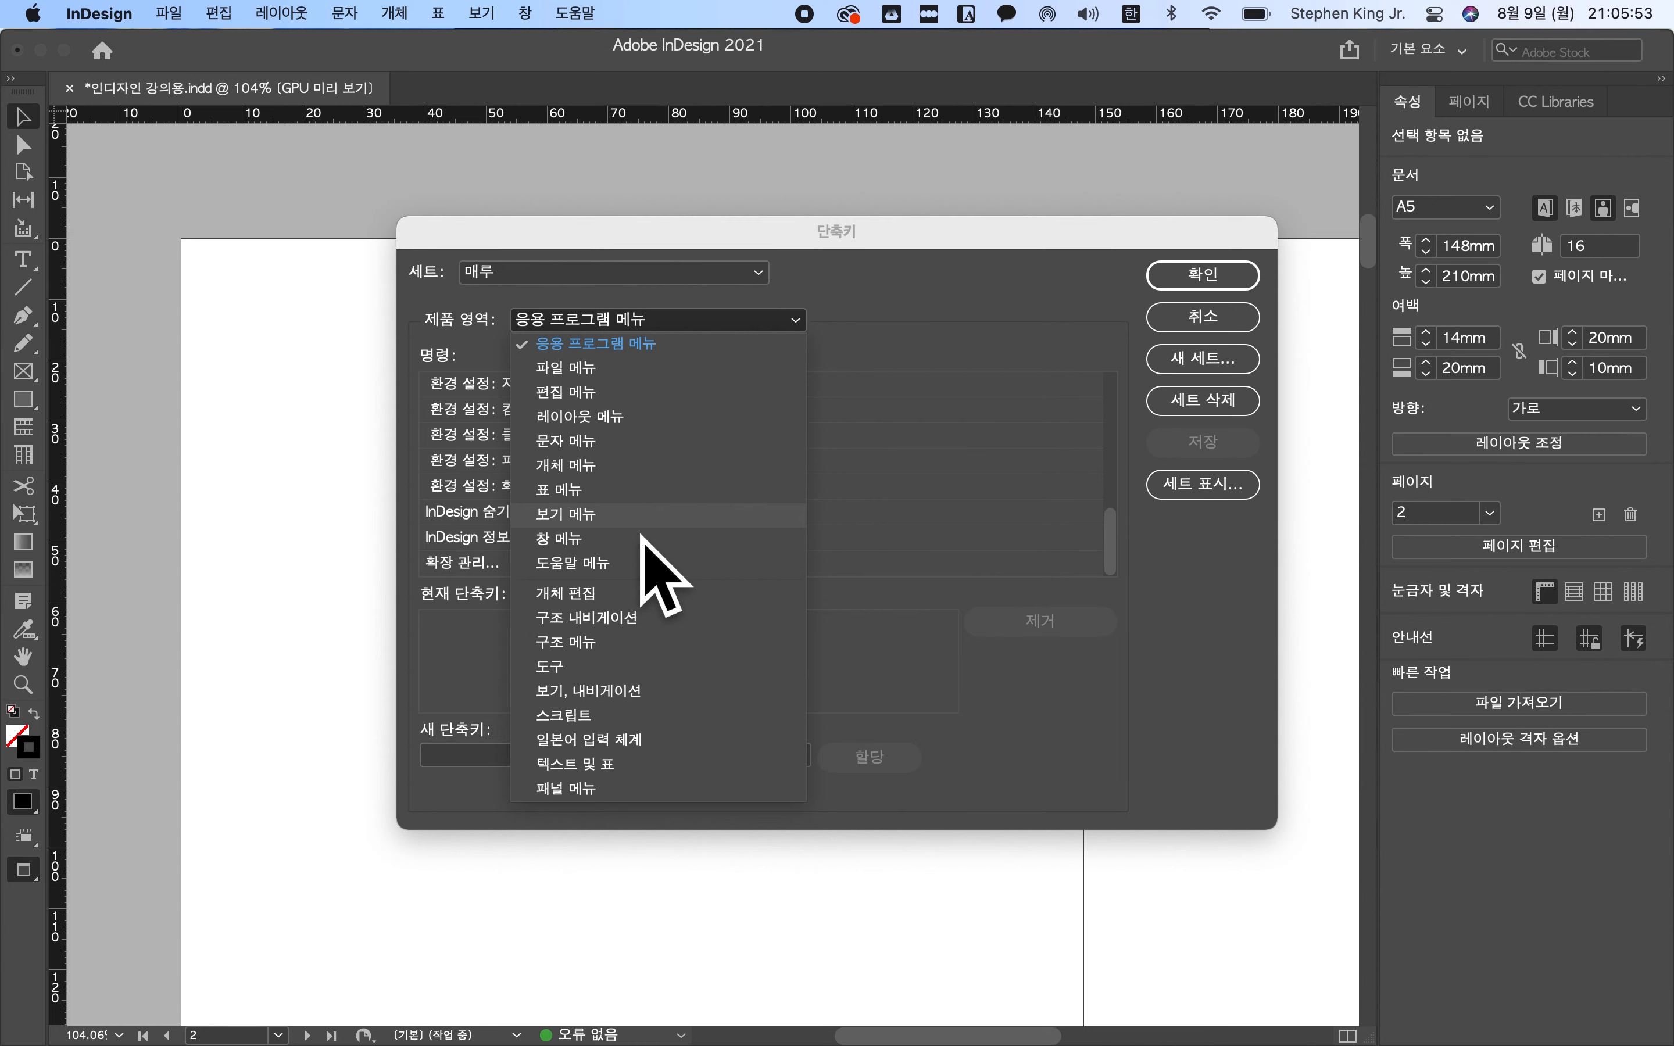
pyautogui.click(609, 672)
pyautogui.scroll(-2, 560, 509)
pyautogui.click(561, 491)
pyautogui.click(530, 642)
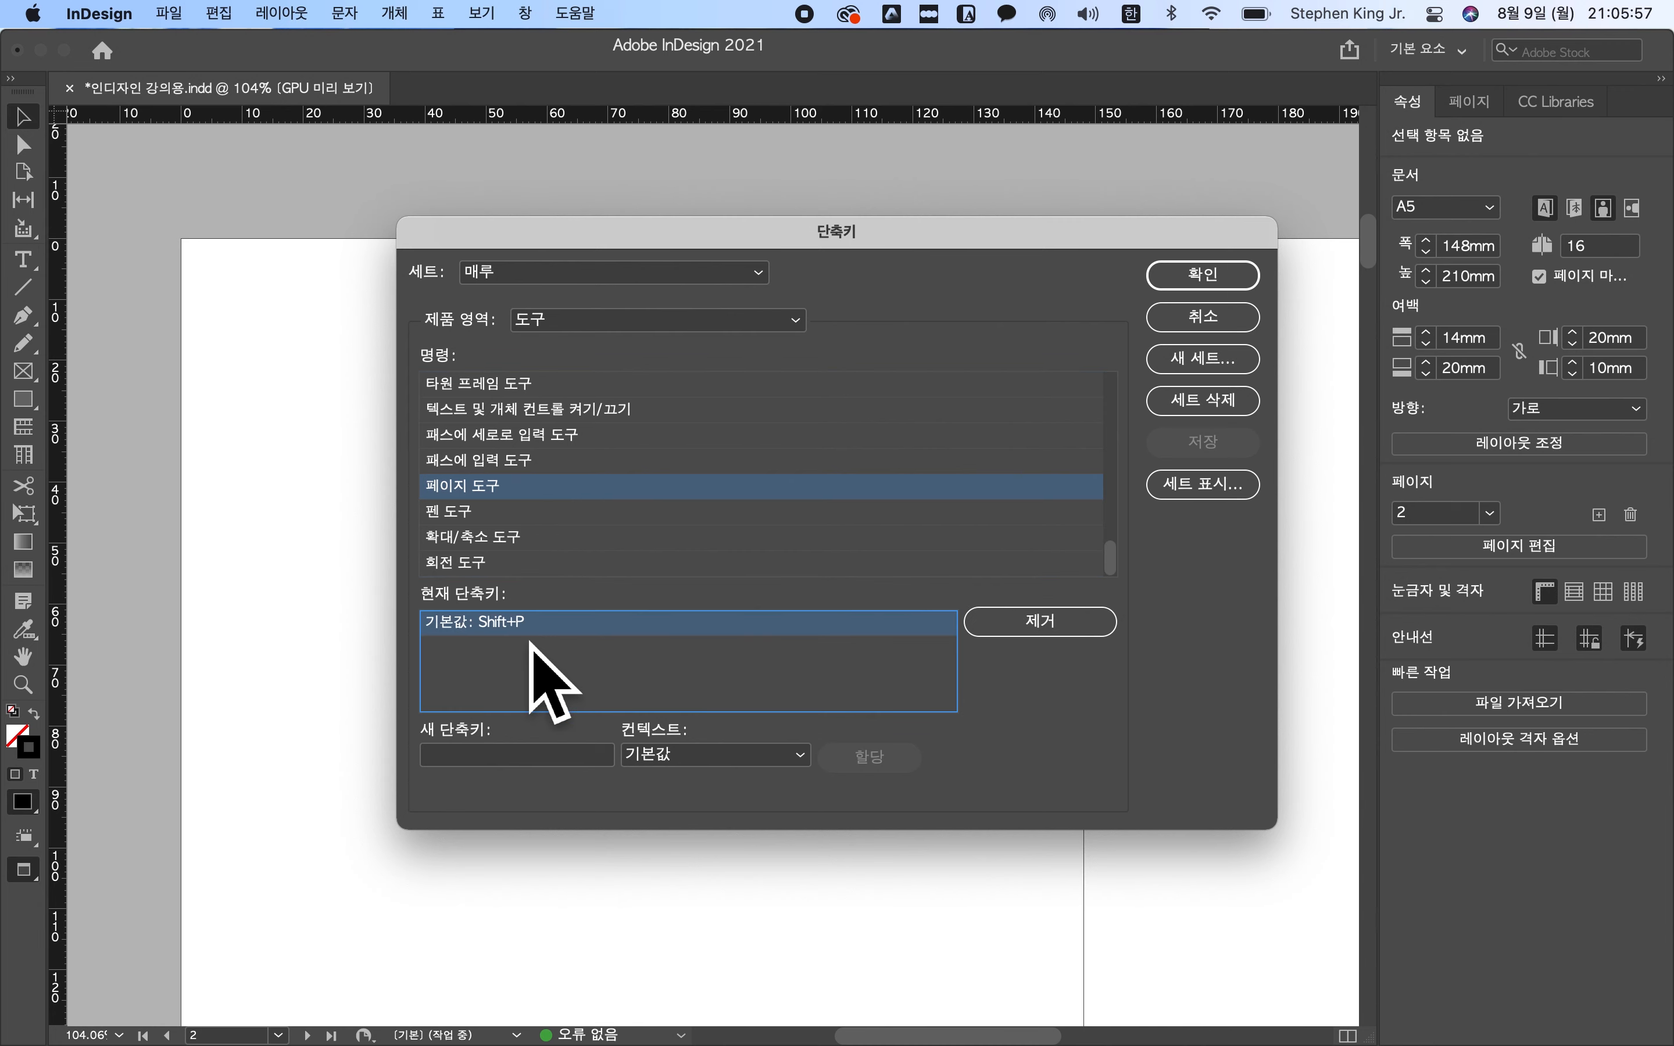
pyautogui.click(493, 539)
pyautogui.click(487, 522)
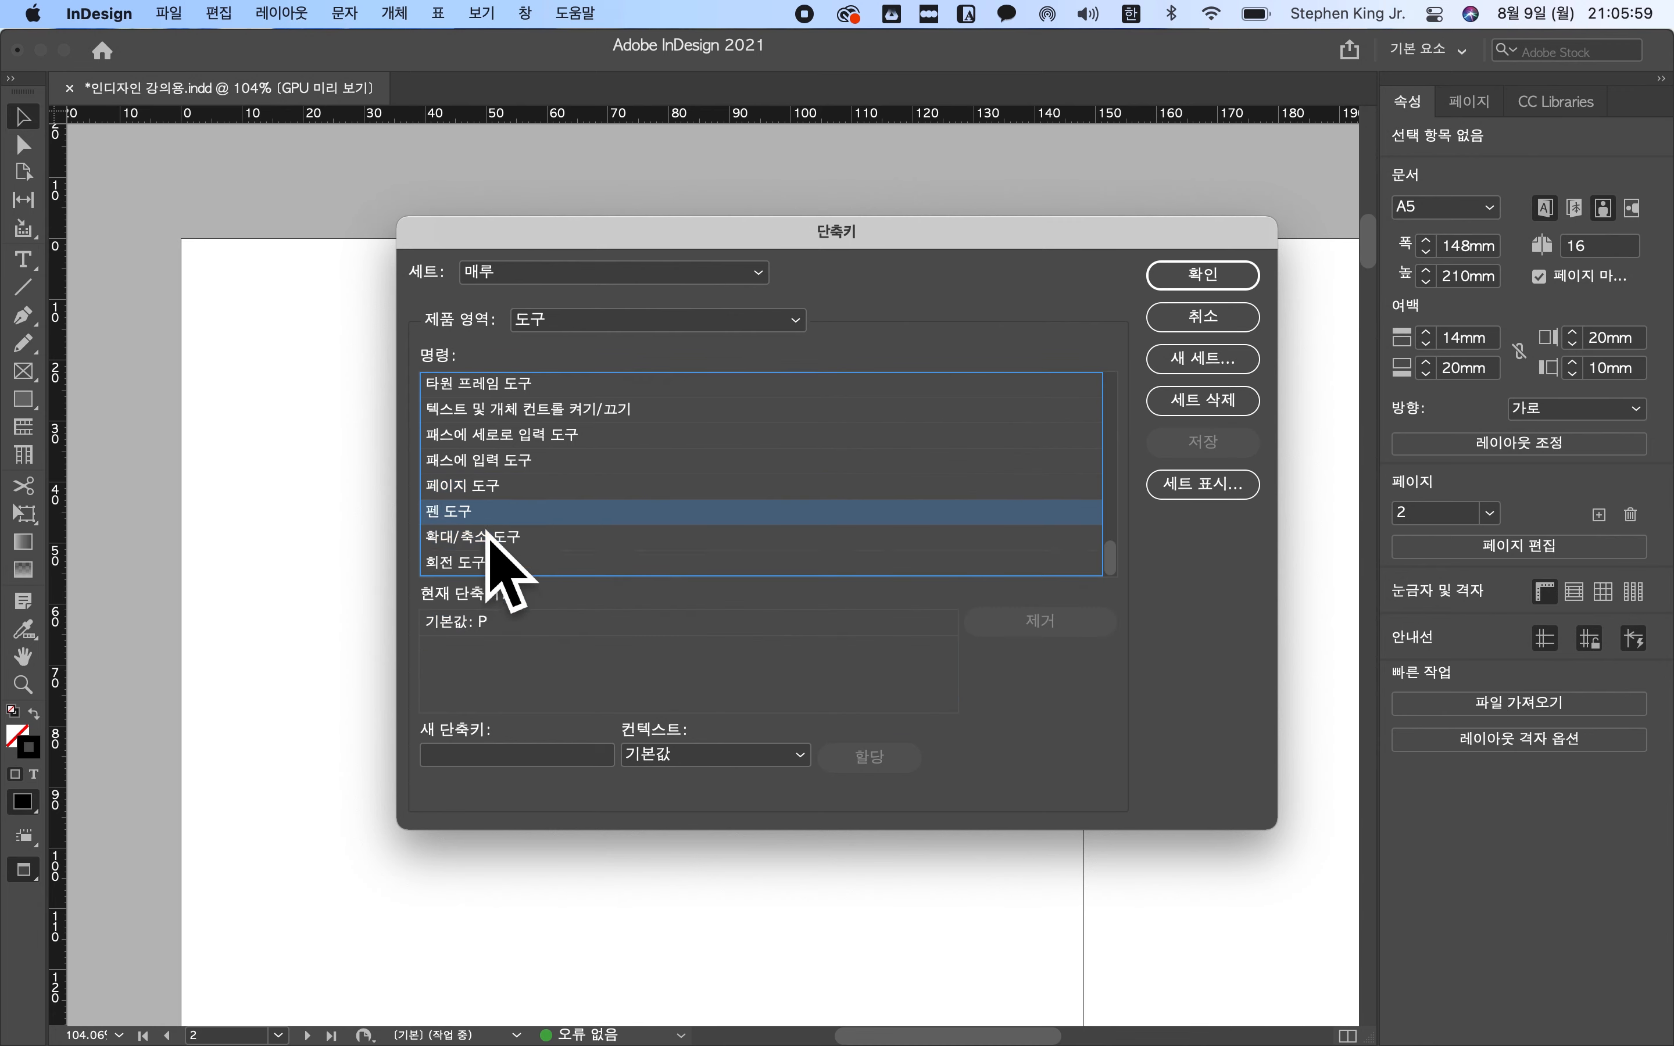
# - Examine the current shortcuts of other 도구 commands, including the preview display toggle, 적용 안 함 and 손 도구
pyautogui.scroll(10, 505, 573)
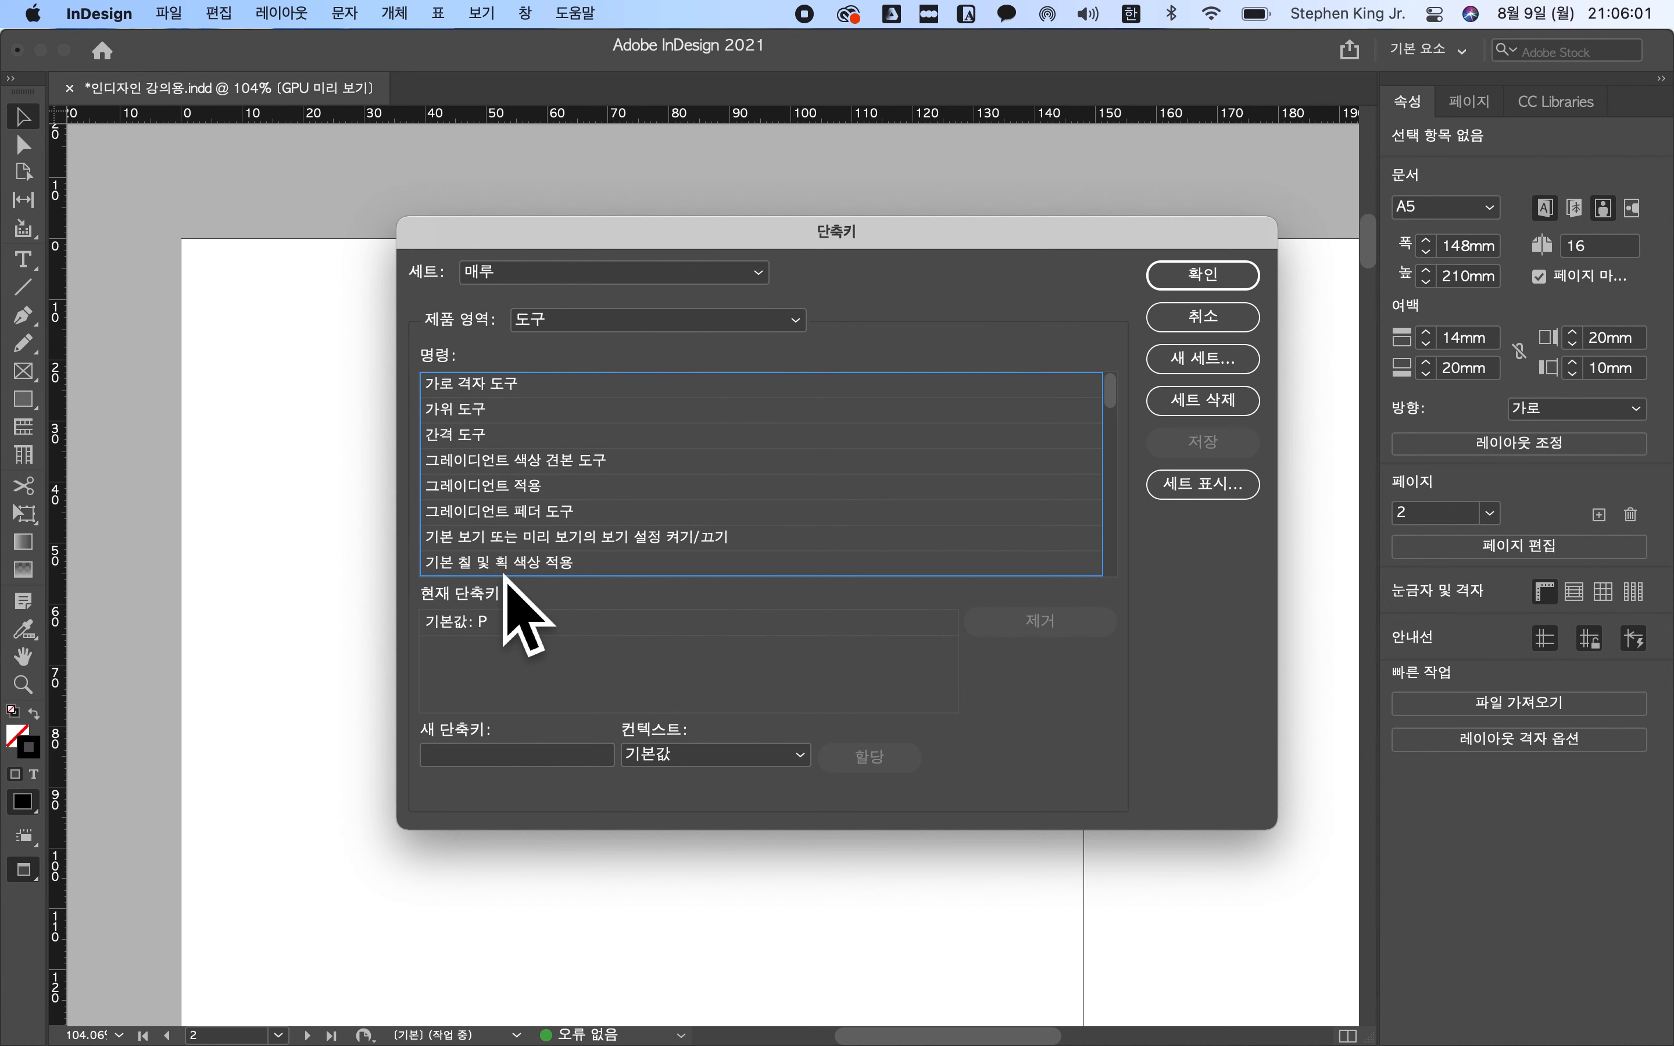
pyautogui.click(492, 546)
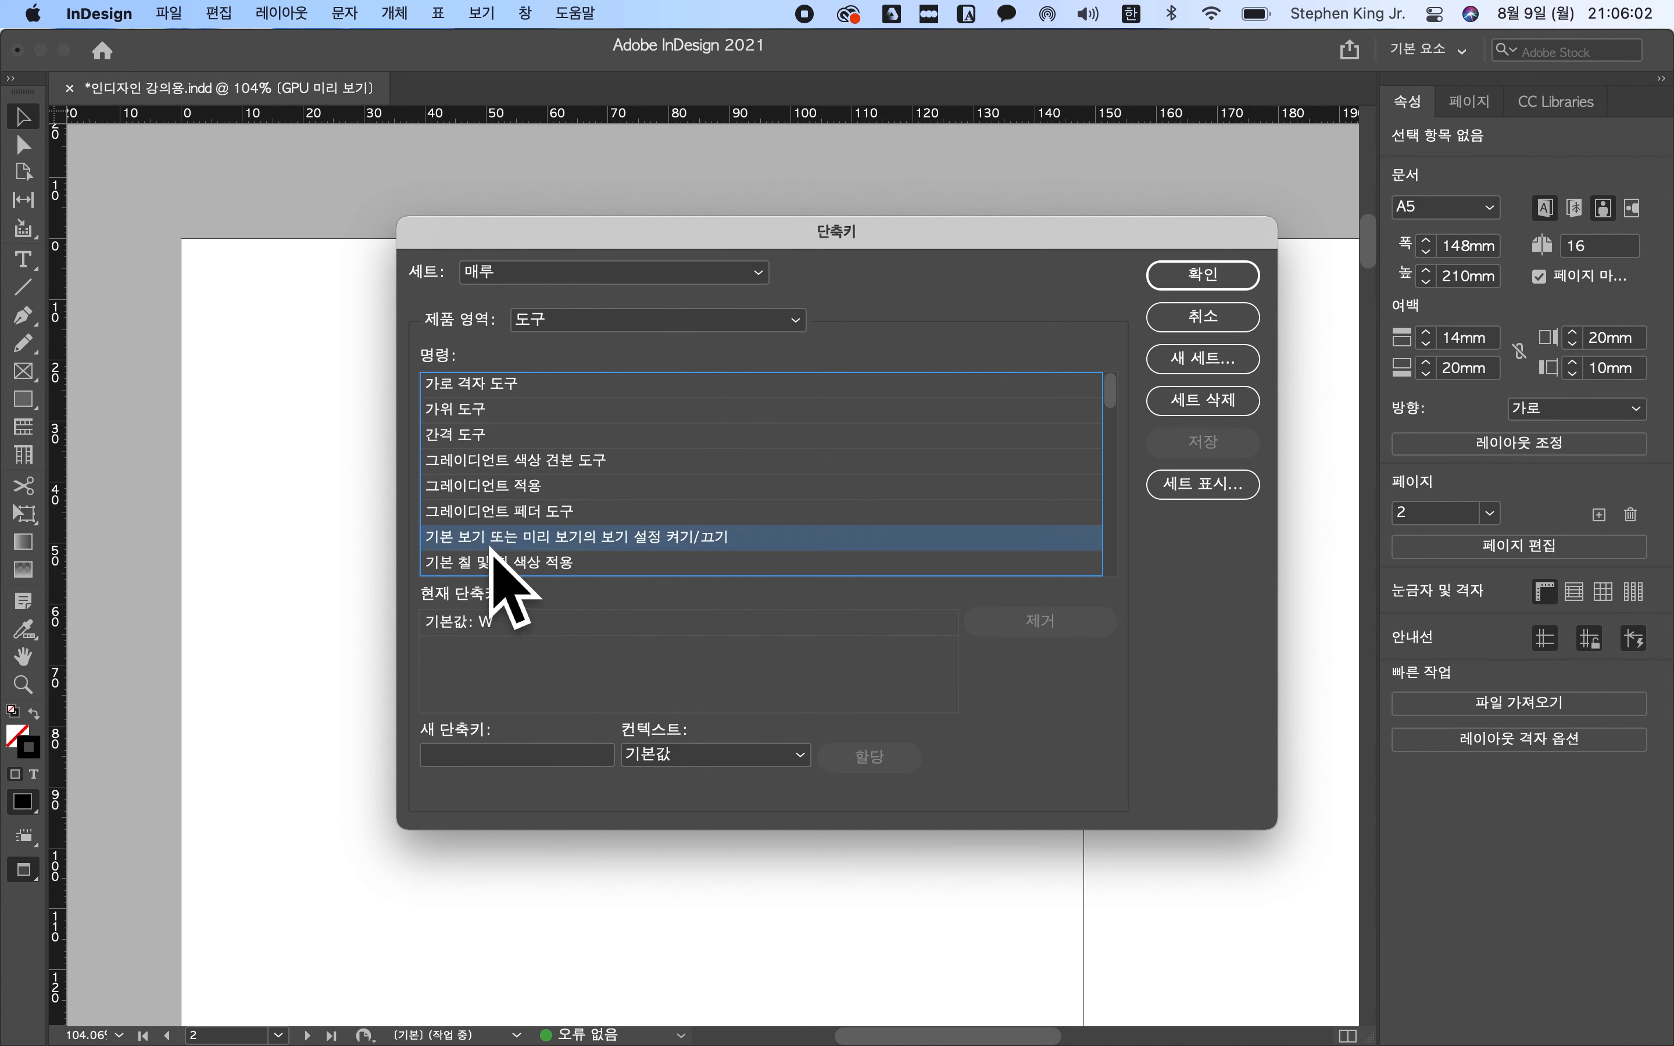
pyautogui.click(465, 519)
pyautogui.scroll(-10, 467, 526)
pyautogui.click(498, 513)
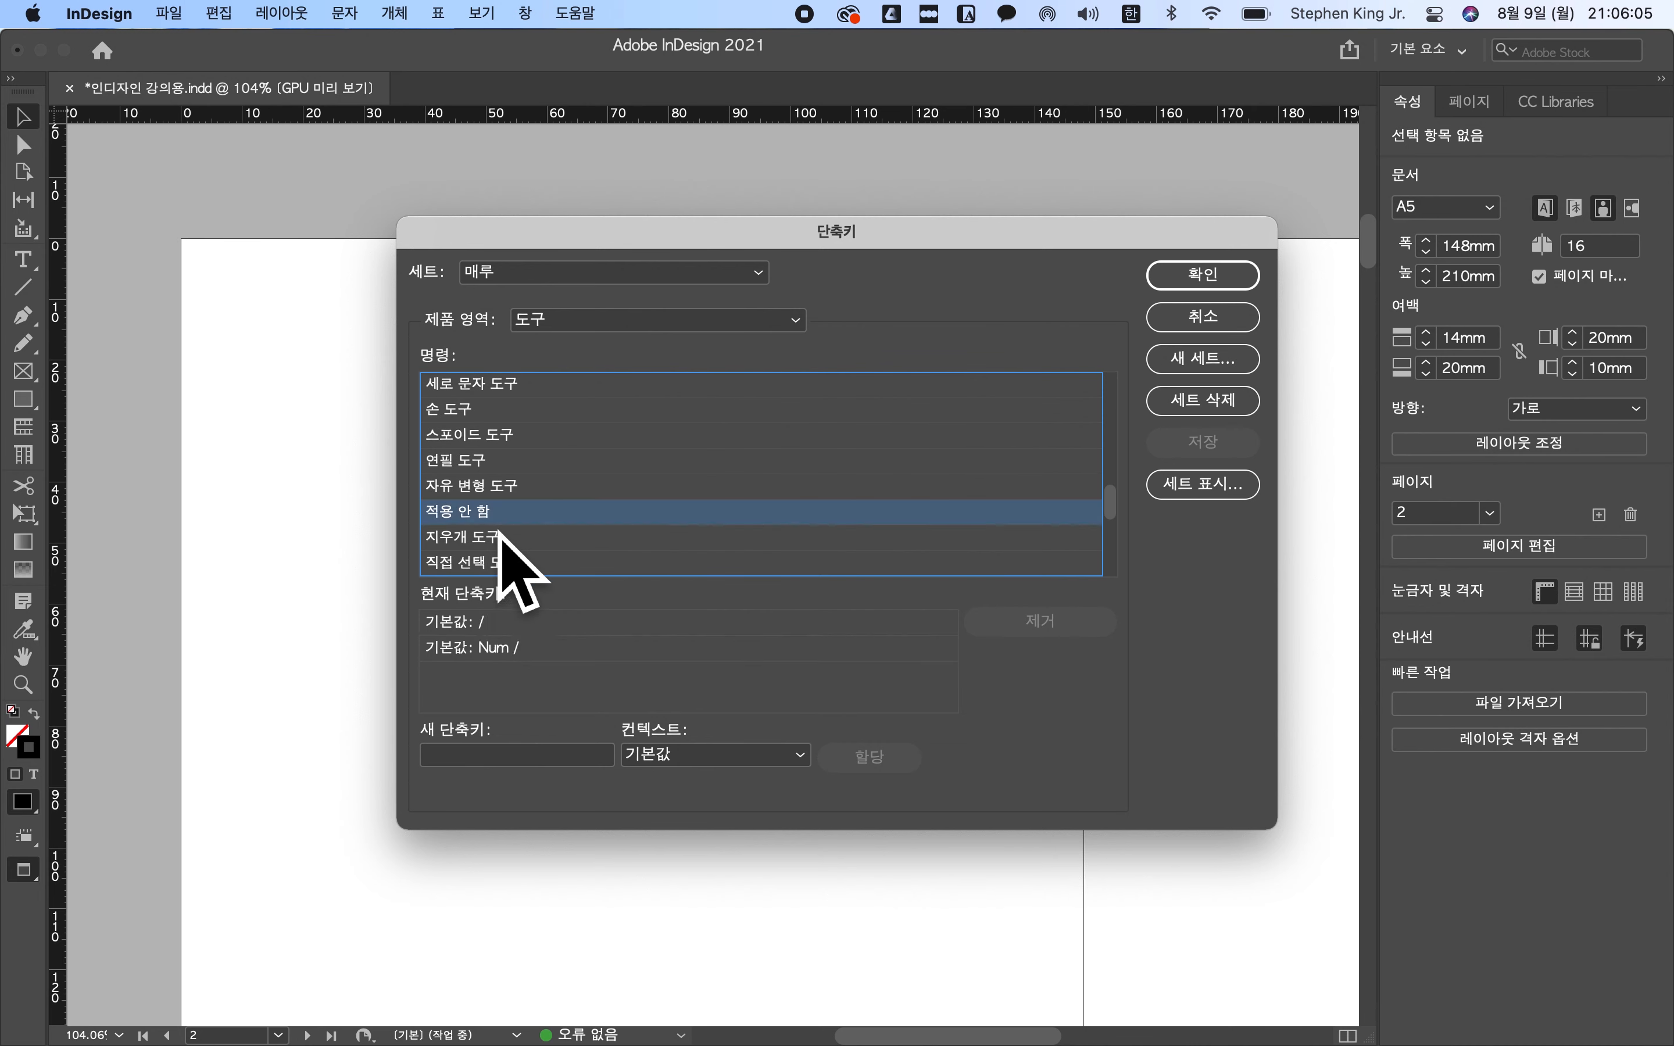
pyautogui.click(539, 486)
pyautogui.click(568, 459)
pyautogui.click(557, 414)
pyautogui.scroll(5, 550, 400)
# - Review commands in the 도움말 메뉴 and 개체 메뉴 product areas and accept the shortcut settings with the 매루 set
pyautogui.click(674, 320)
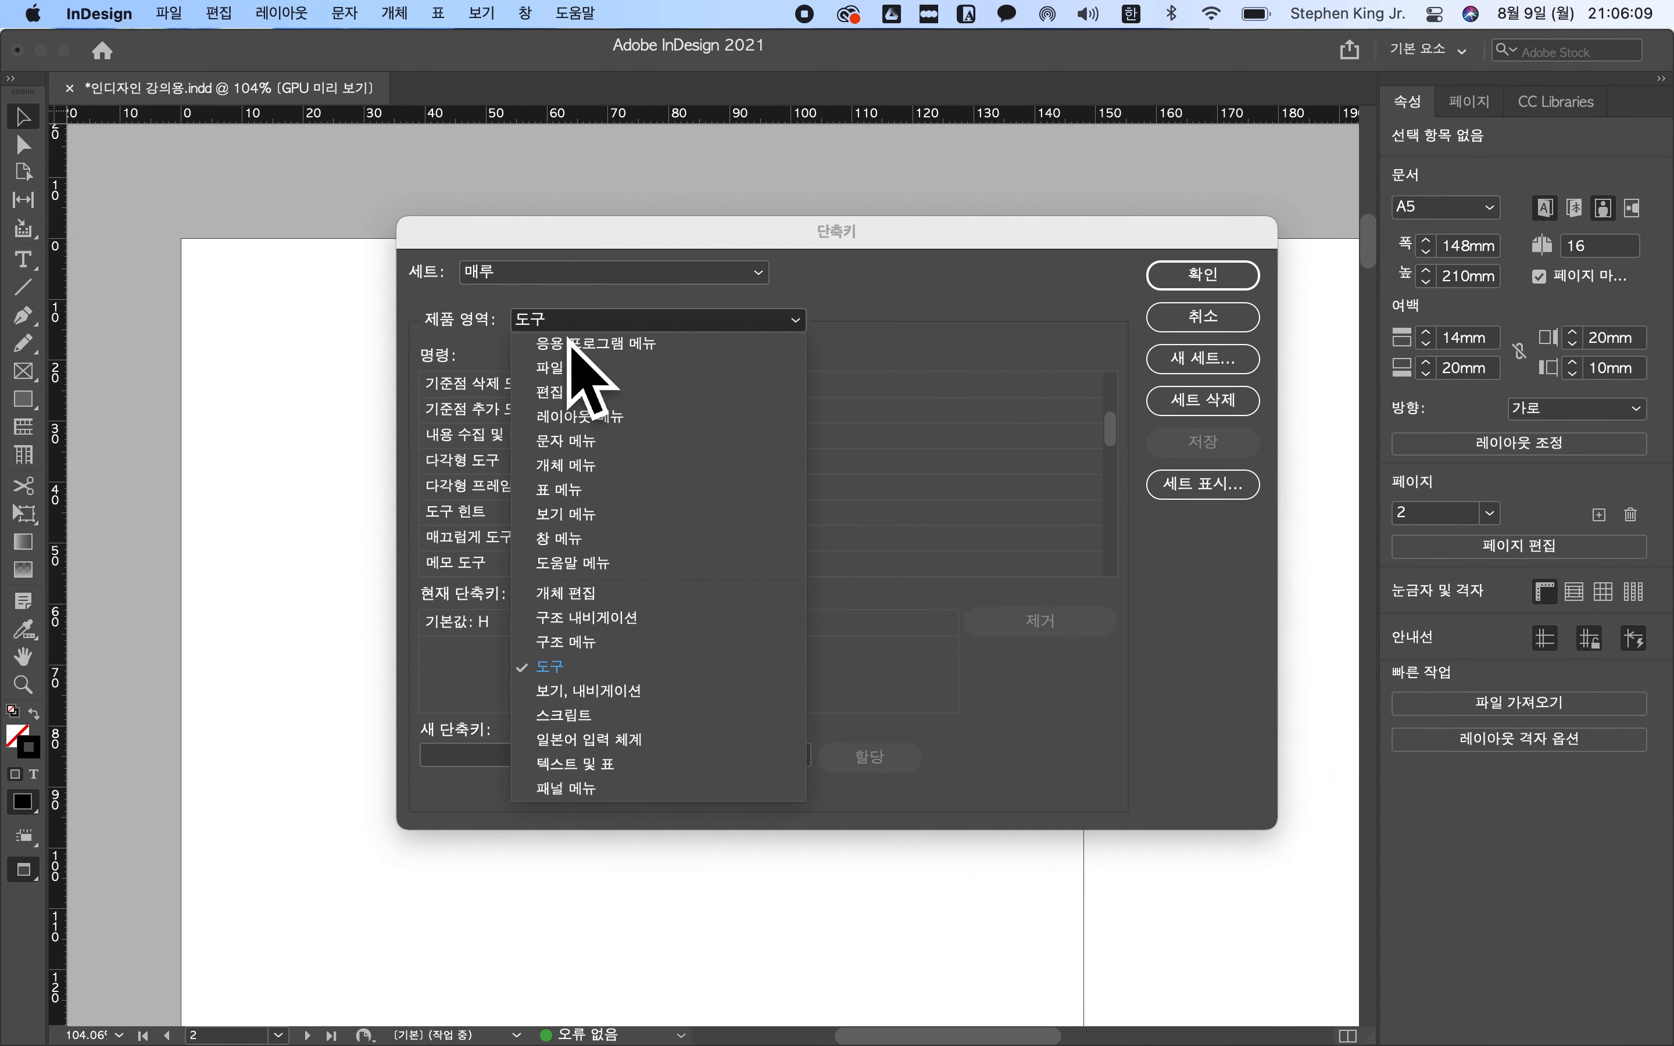
pyautogui.click(621, 564)
pyautogui.click(548, 436)
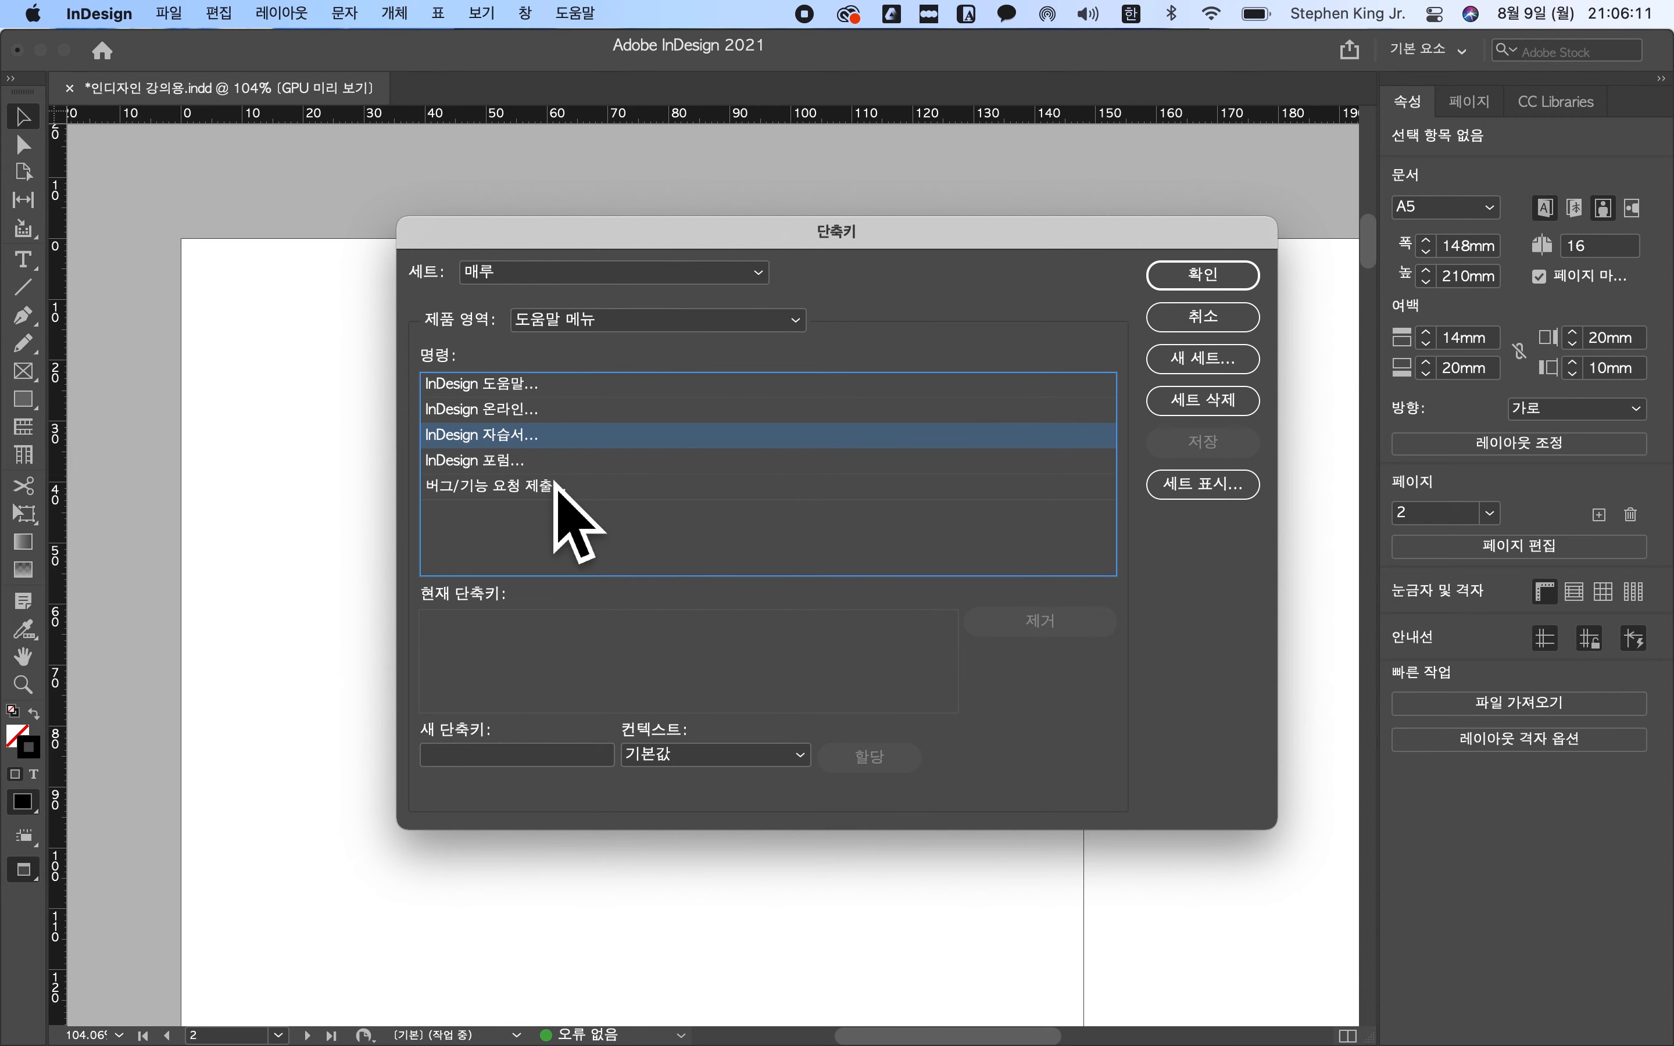
pyautogui.click(554, 463)
pyautogui.click(617, 322)
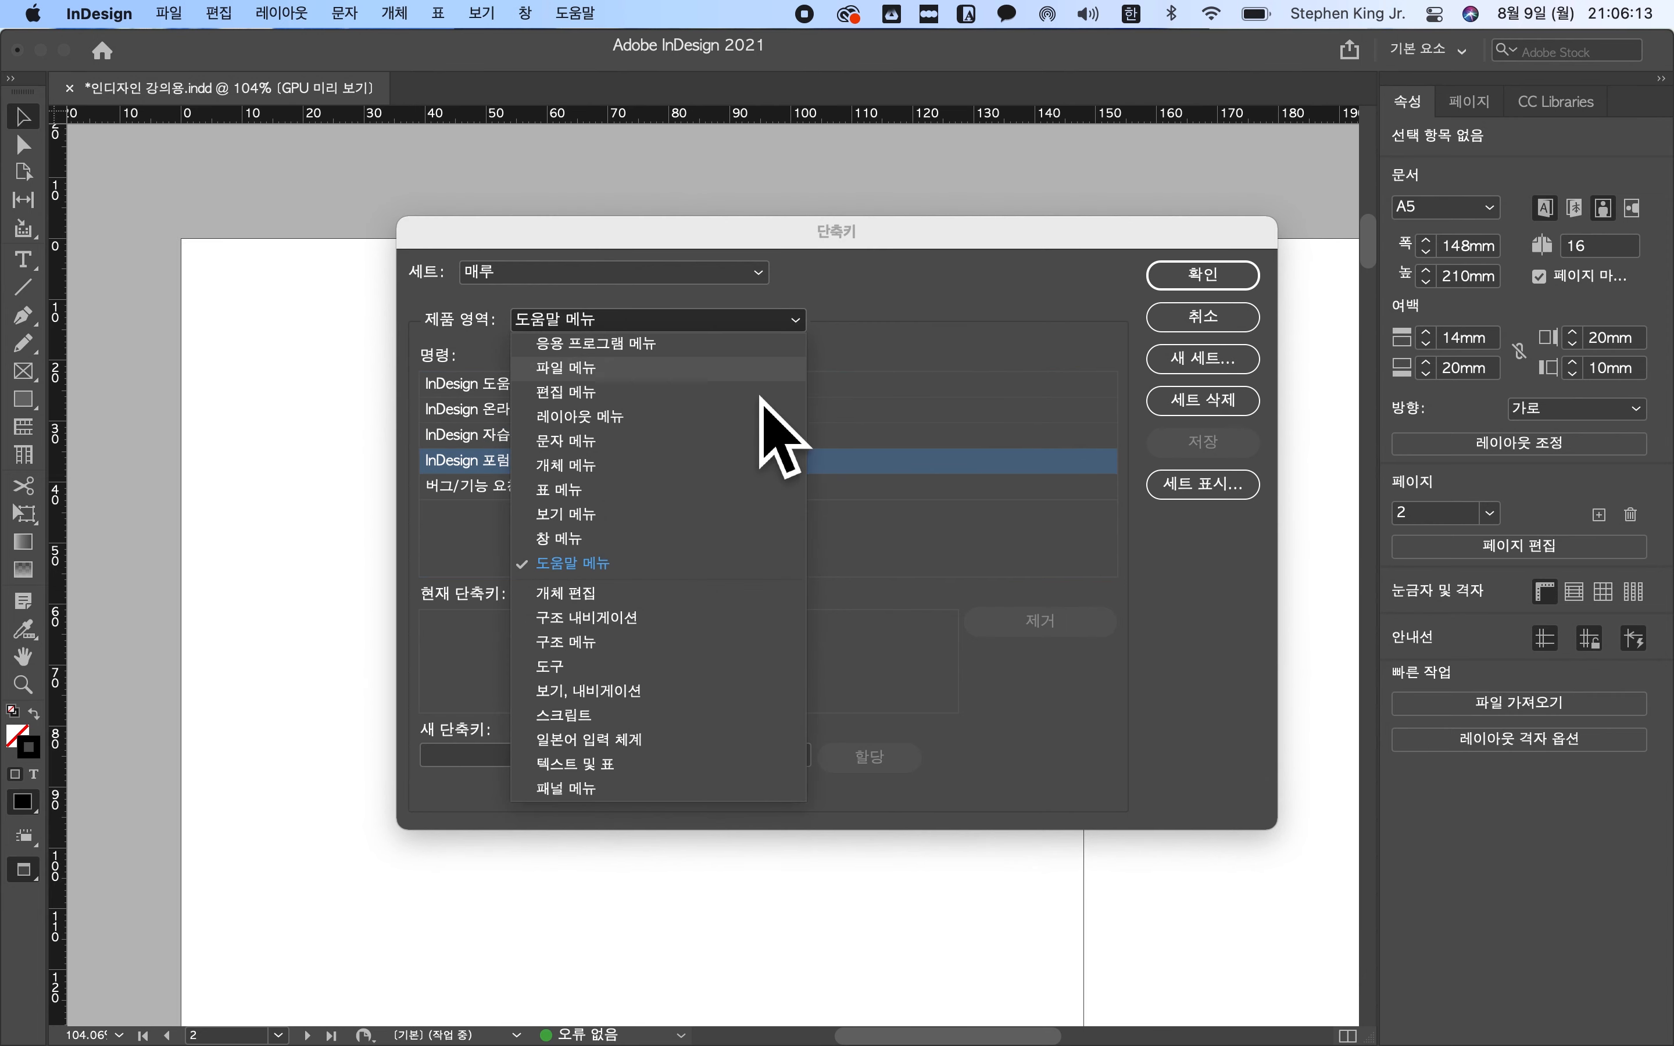
pyautogui.click(633, 465)
pyautogui.click(661, 409)
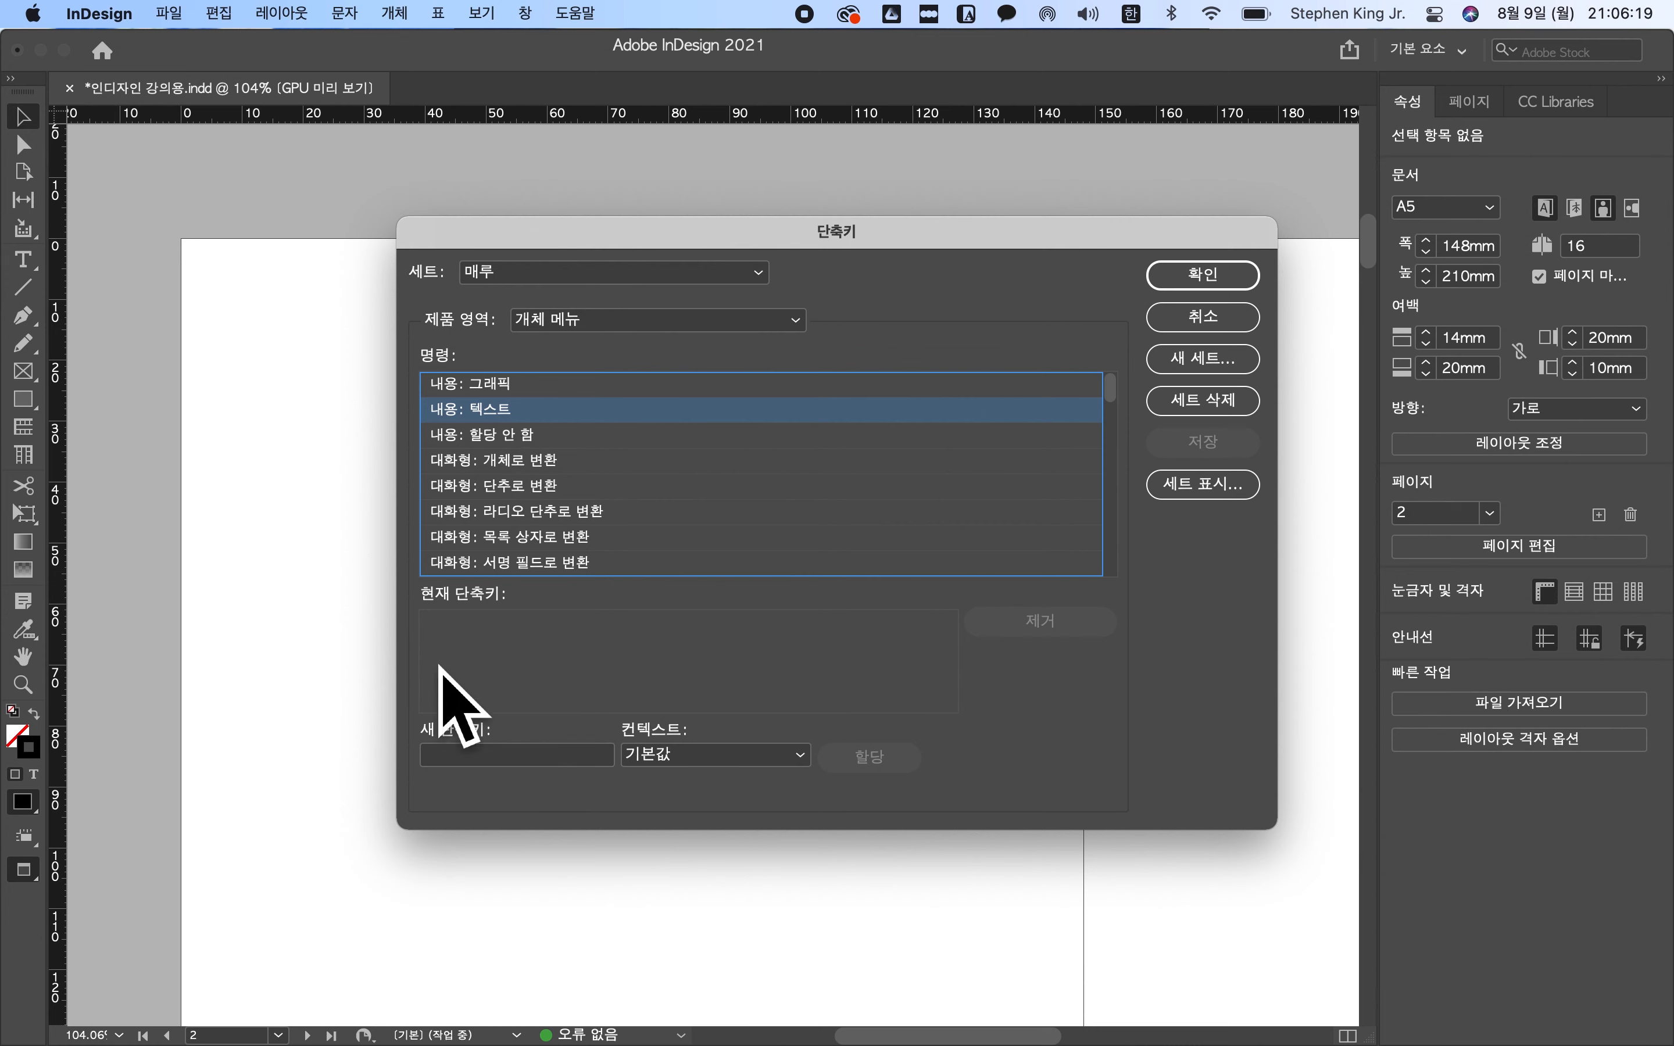
pyautogui.click(503, 760)
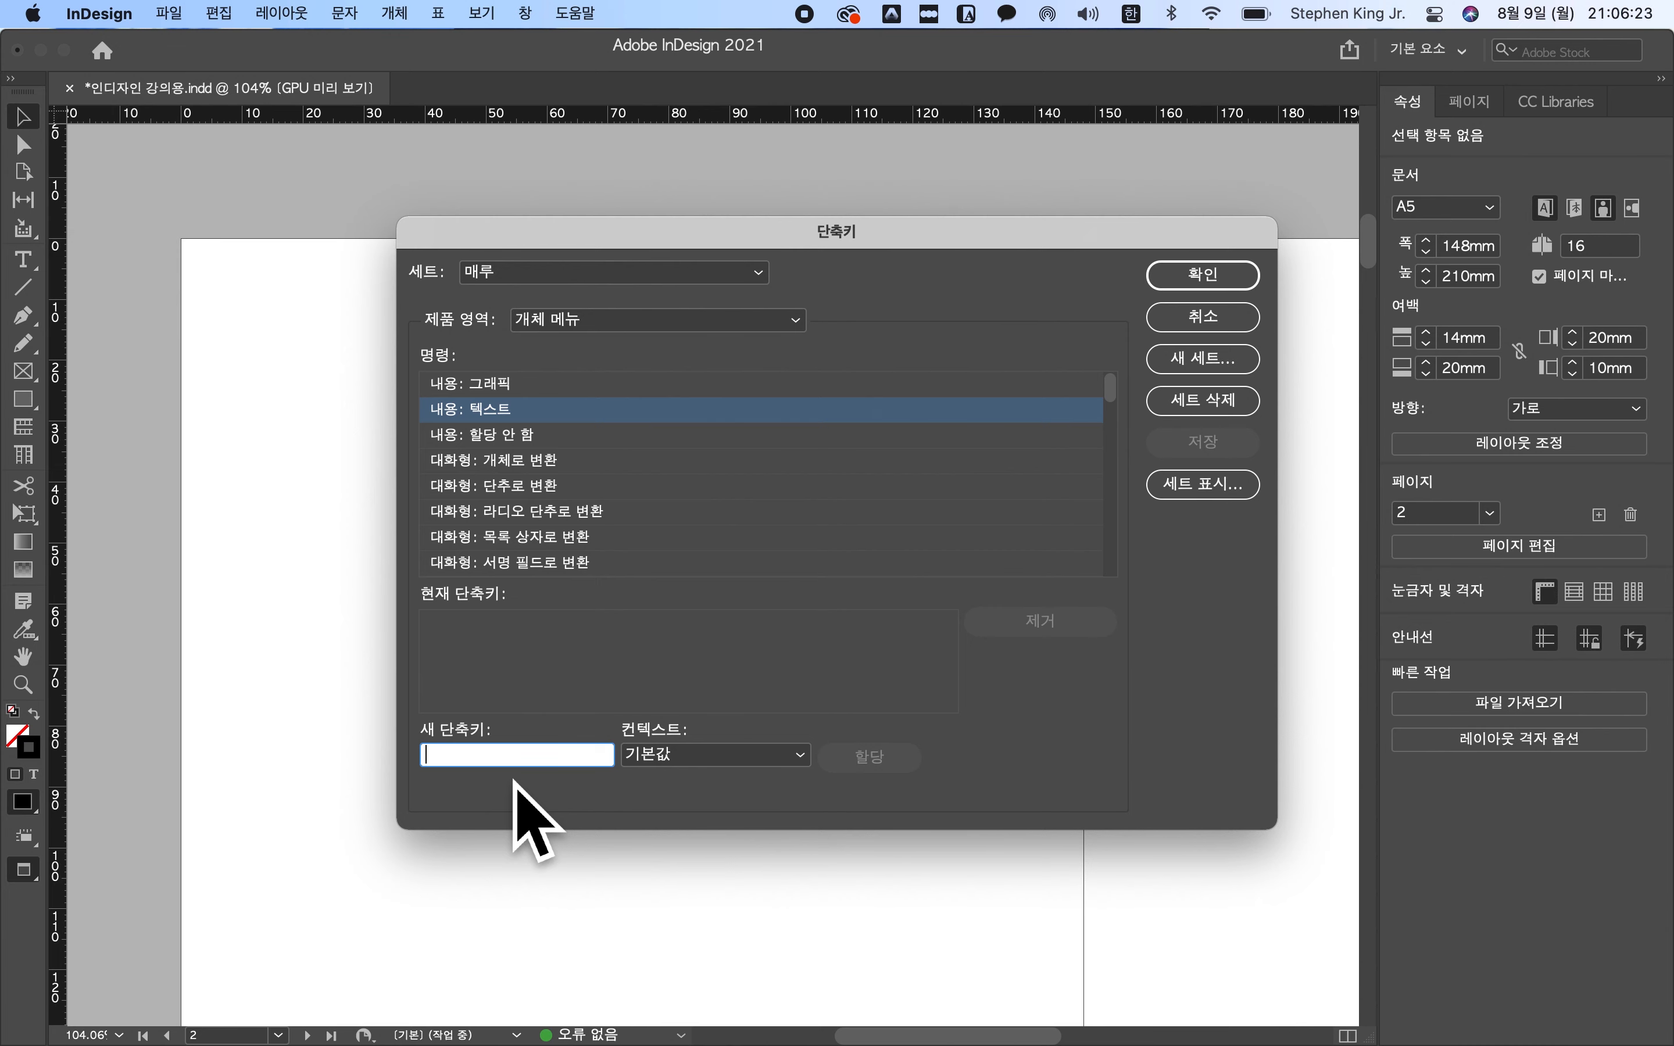
pyautogui.click(1202, 275)
# - Switch the document from Preview back to Normal screen mode and inspect the spread of pages 2 and 3
pyautogui.scroll(3, 1132, 336)
pyautogui.scroll(-6, 1190, 319)
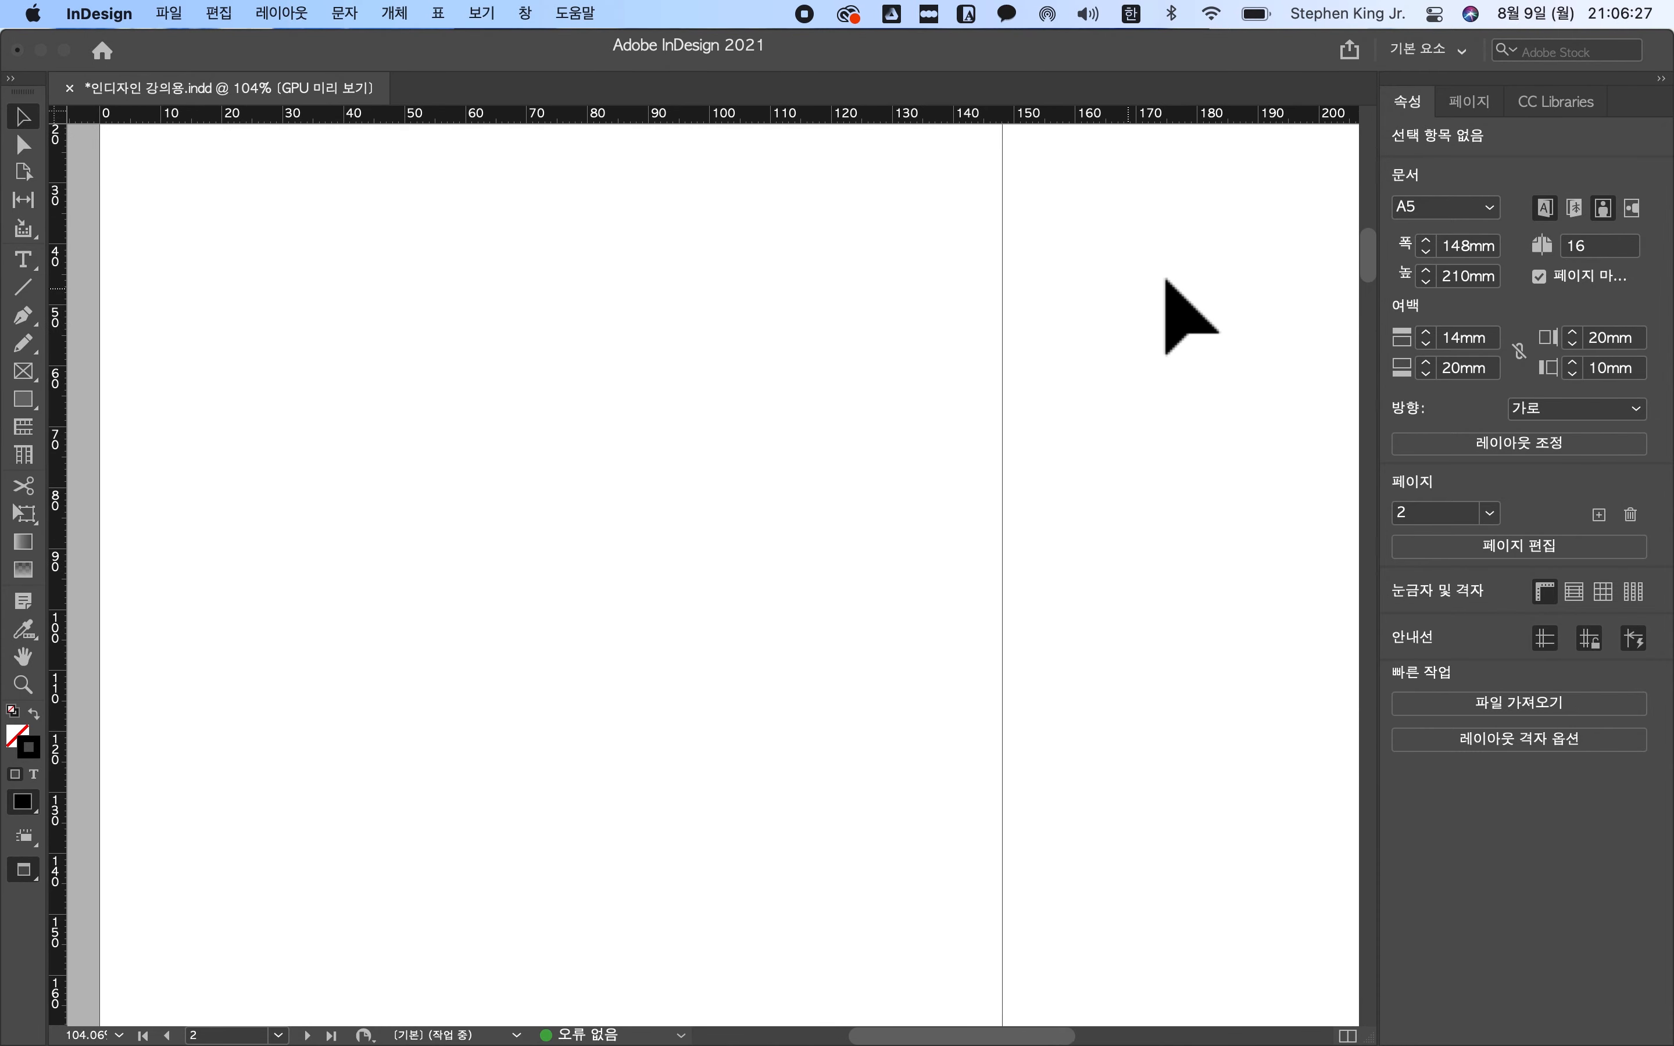
pyautogui.scroll(-6, 1190, 317)
pyautogui.scroll(4, 1191, 318)
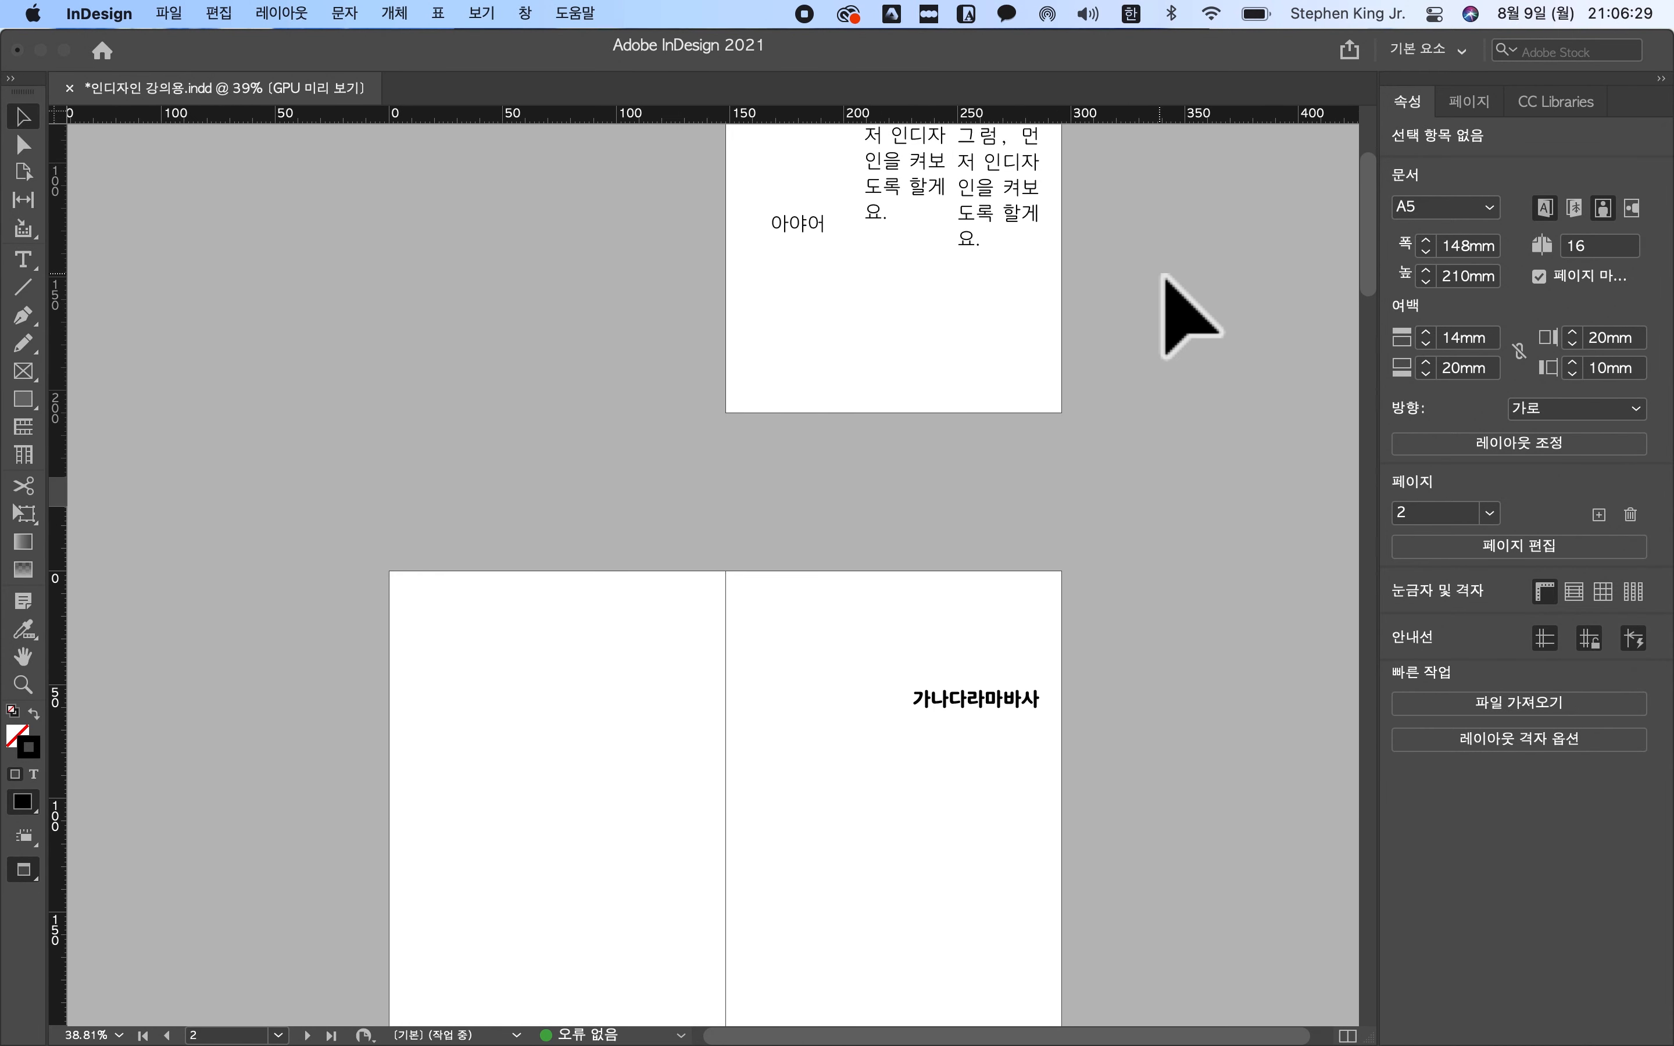
pyautogui.scroll(-3, 1151, 530)
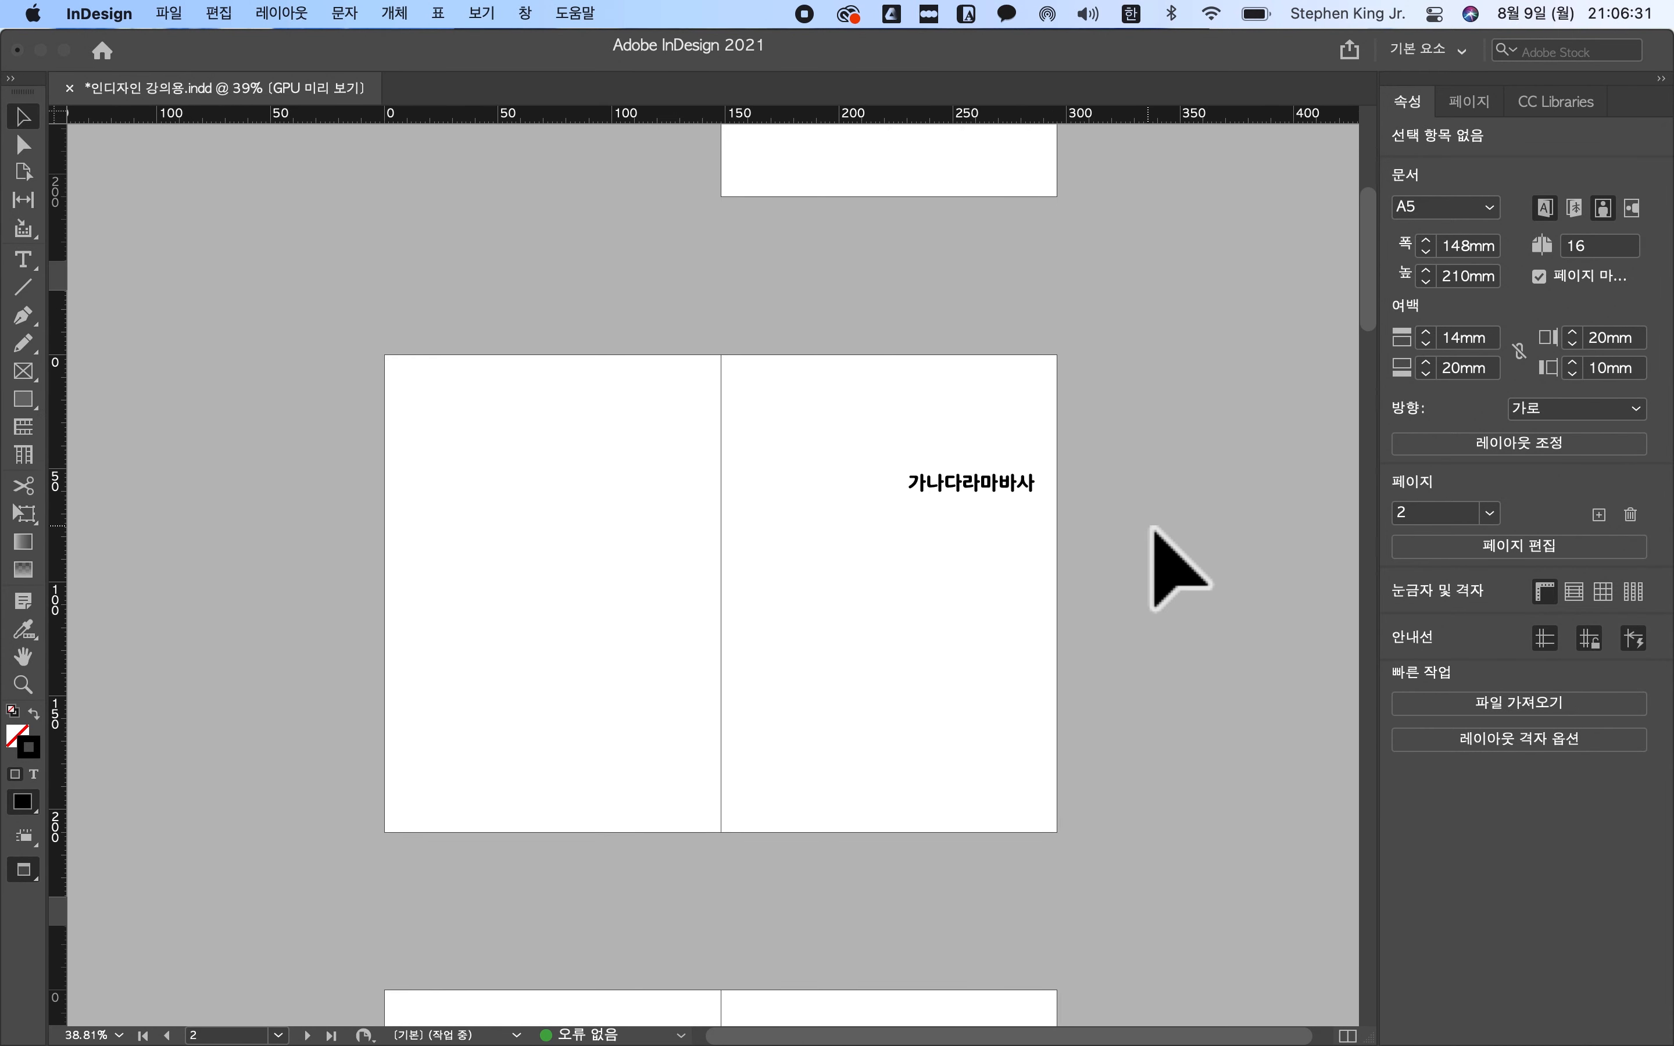
pyautogui.press('w')
pyautogui.scroll(3, 1176, 564)
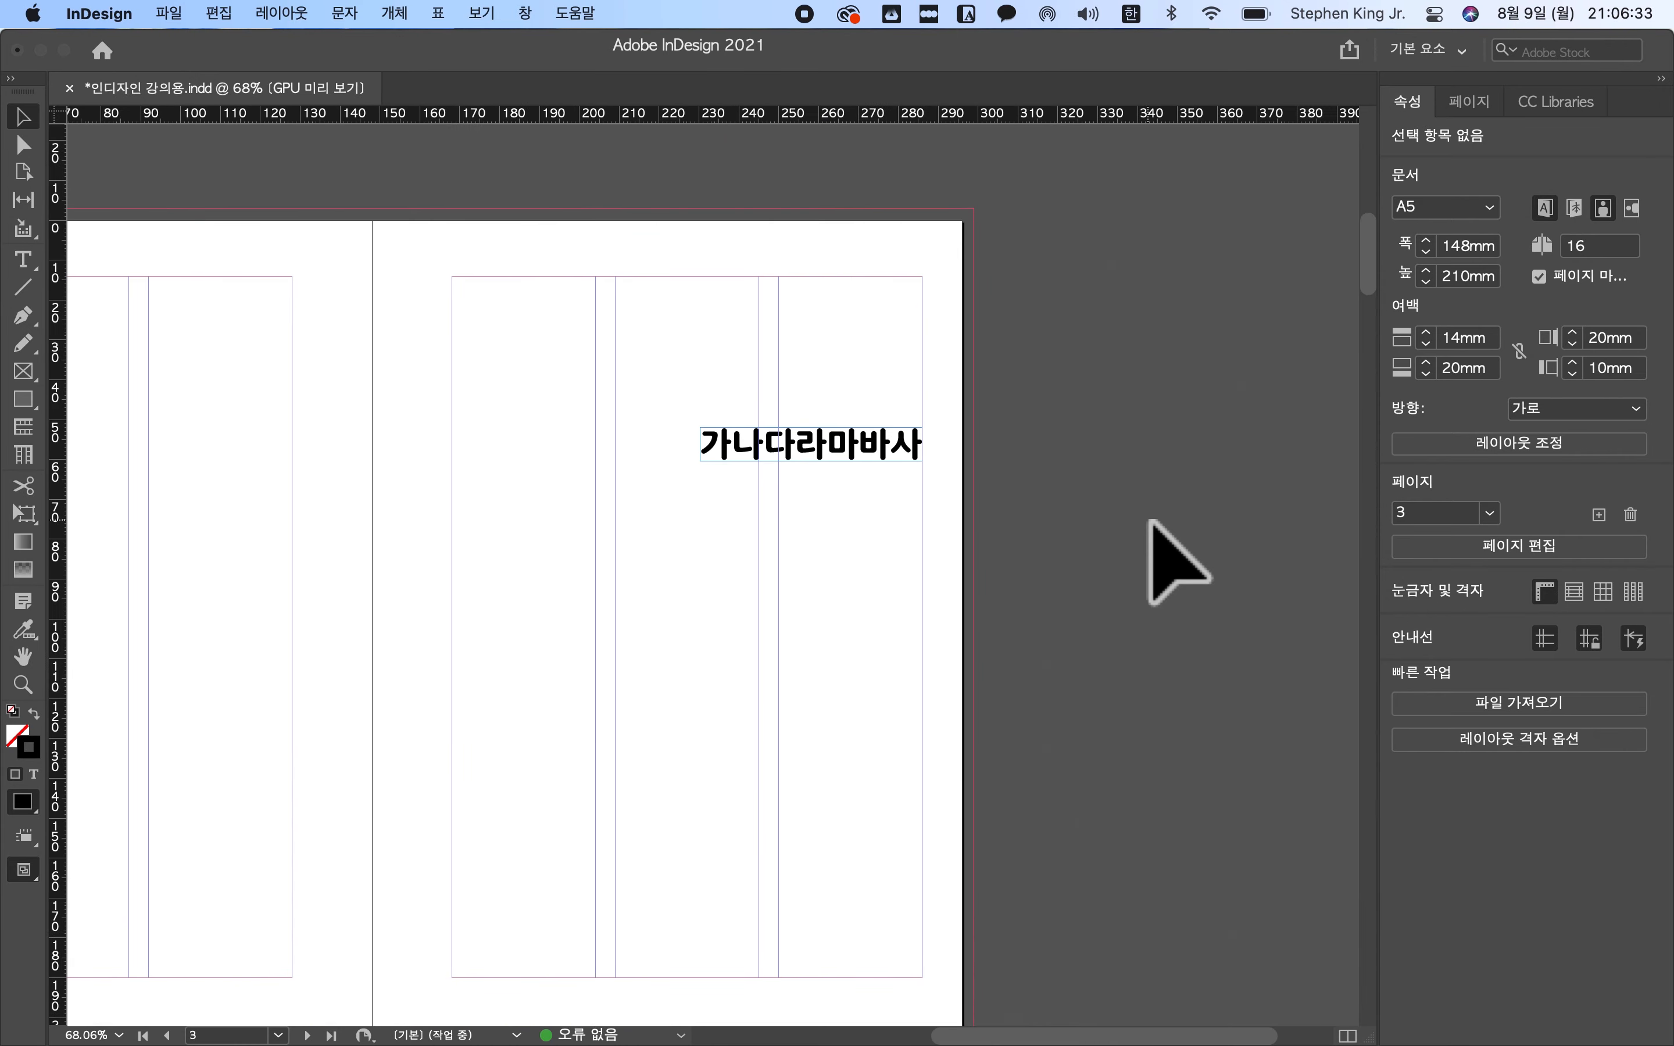
pyautogui.hscroll(-5, 1176, 563)
pyautogui.scroll(2, 1176, 564)
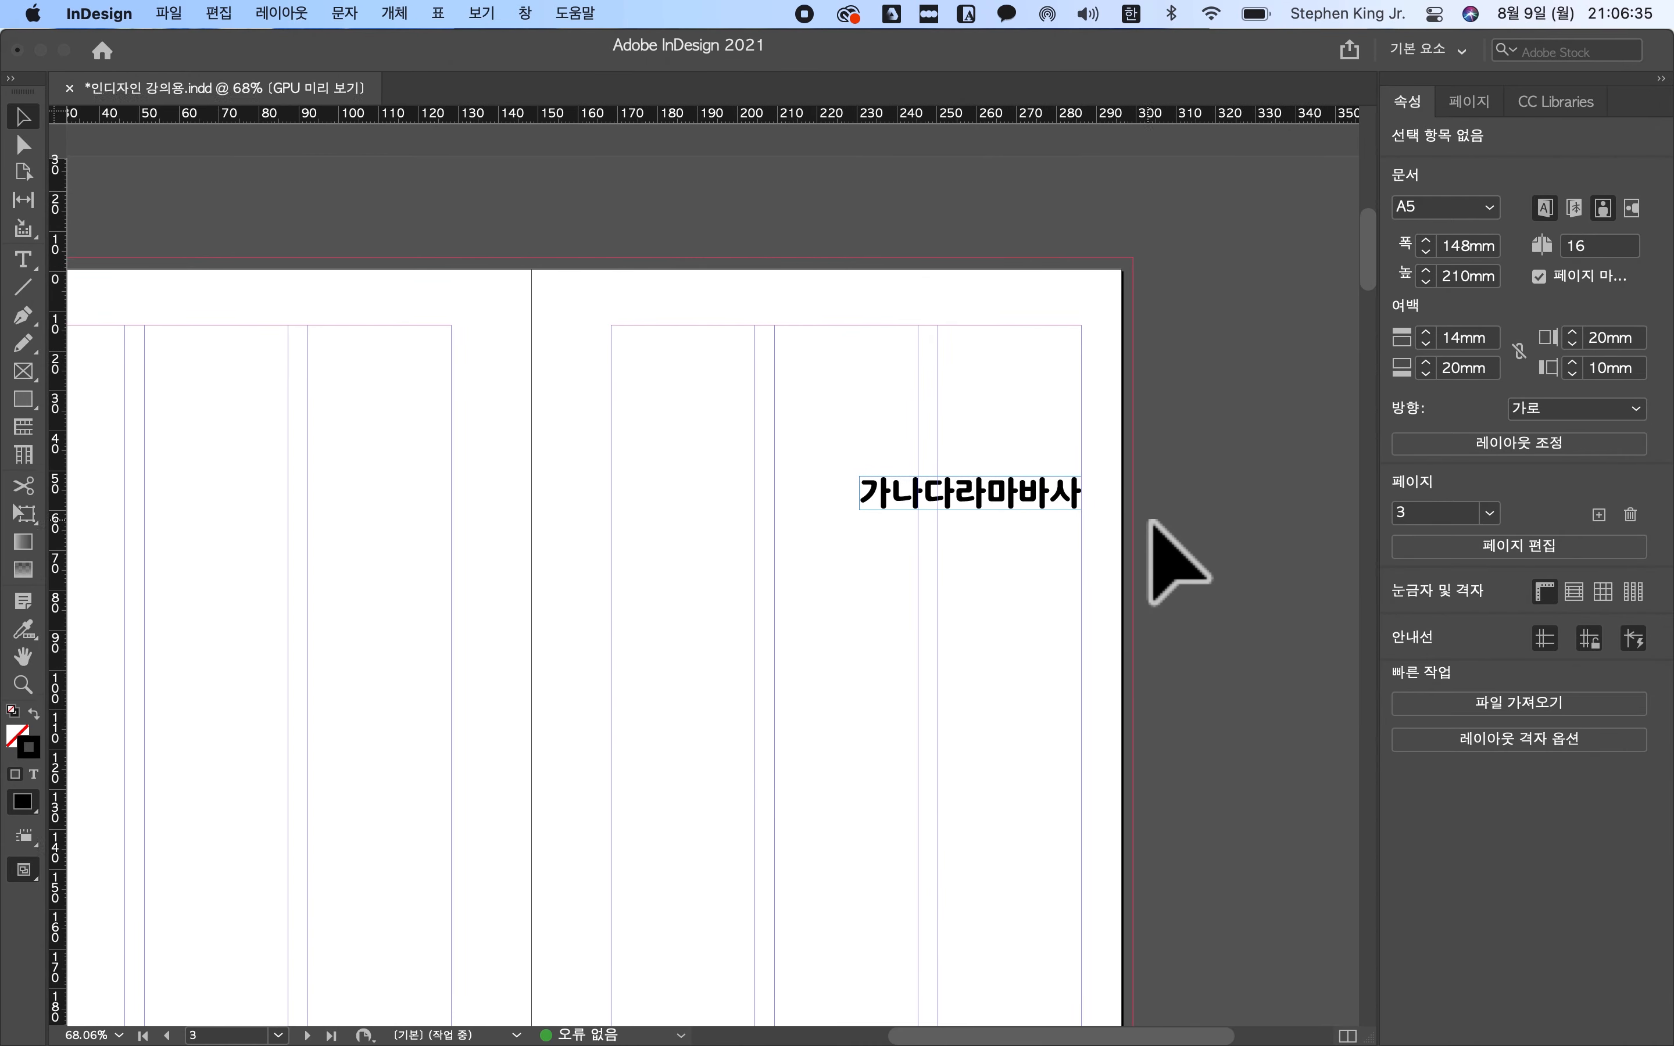
pyautogui.hscroll(-2, 1150, 522)
pyautogui.scroll(-2, 1149, 523)
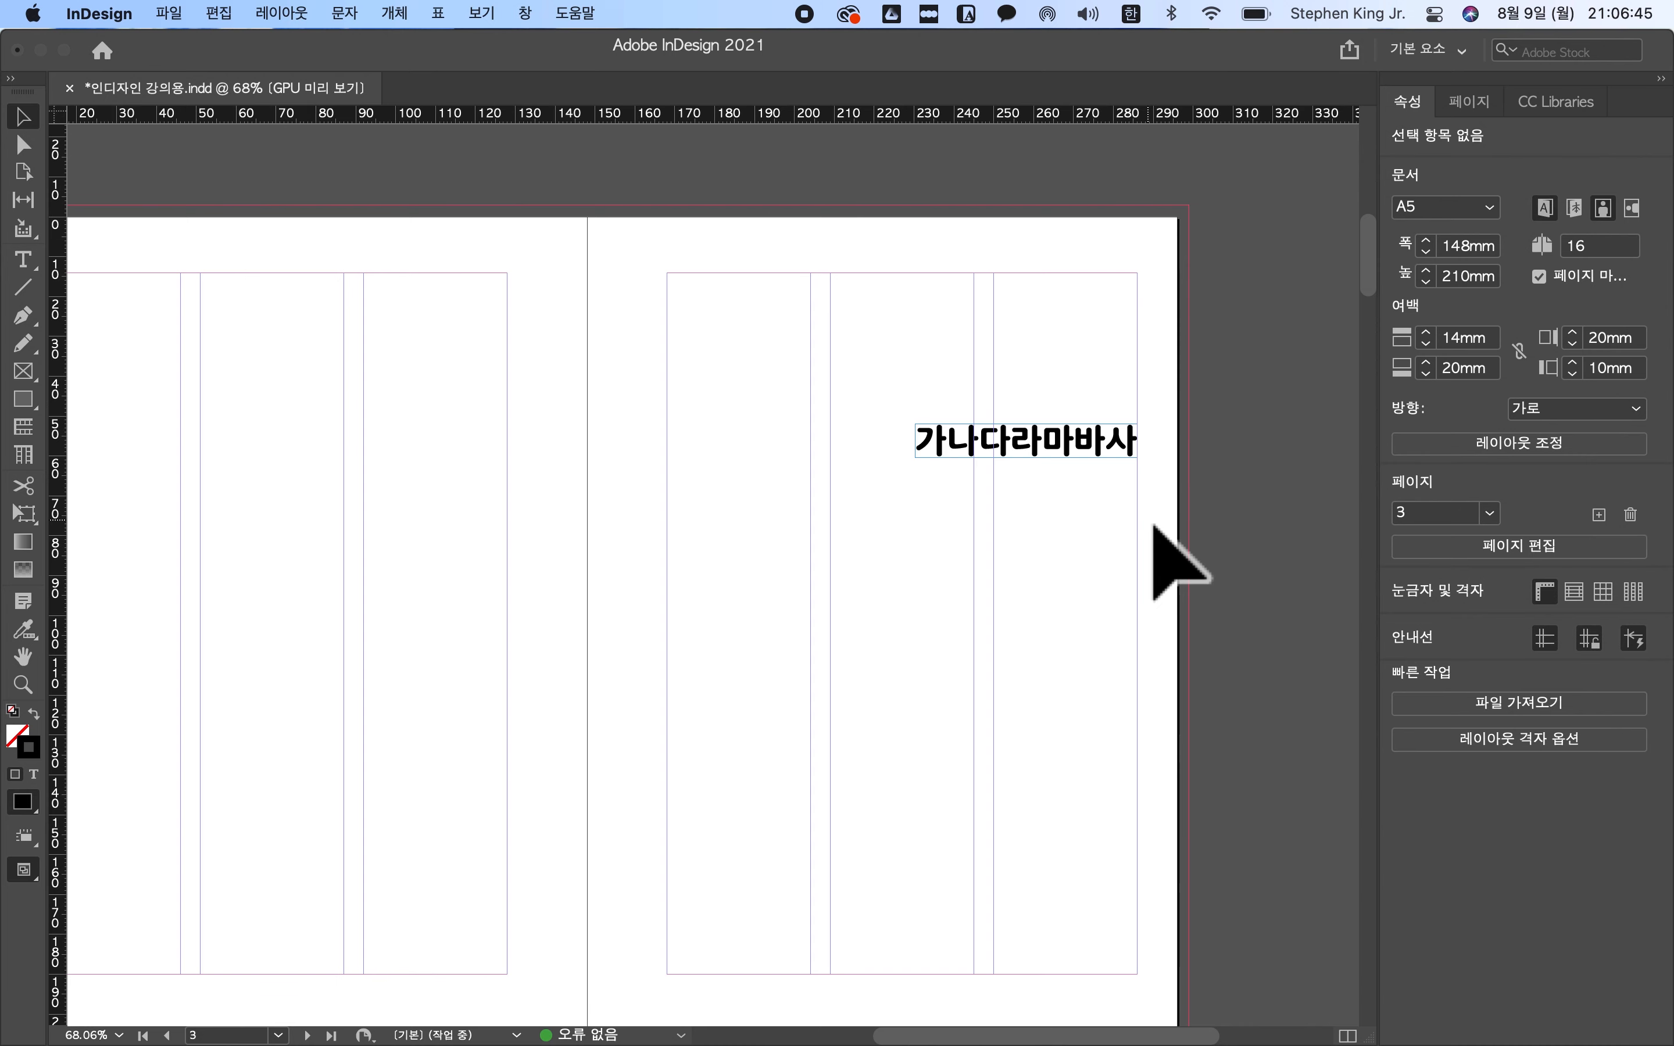
pyautogui.hscroll(-5, 1175, 560)
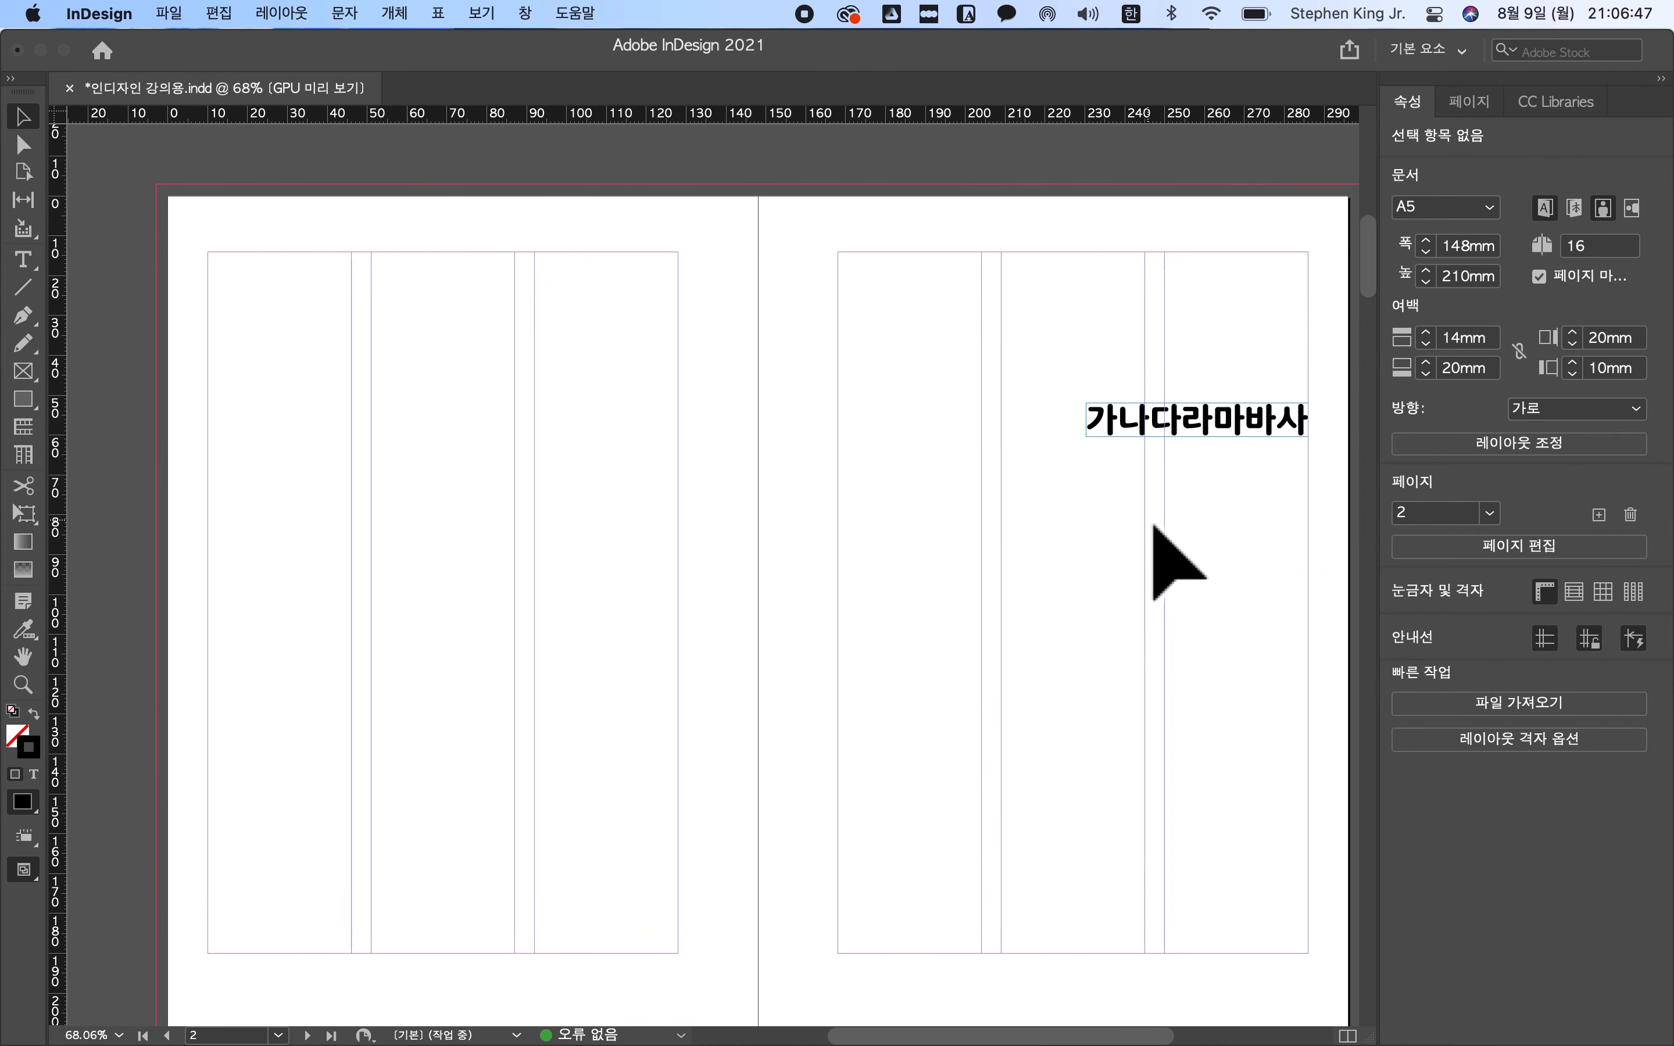